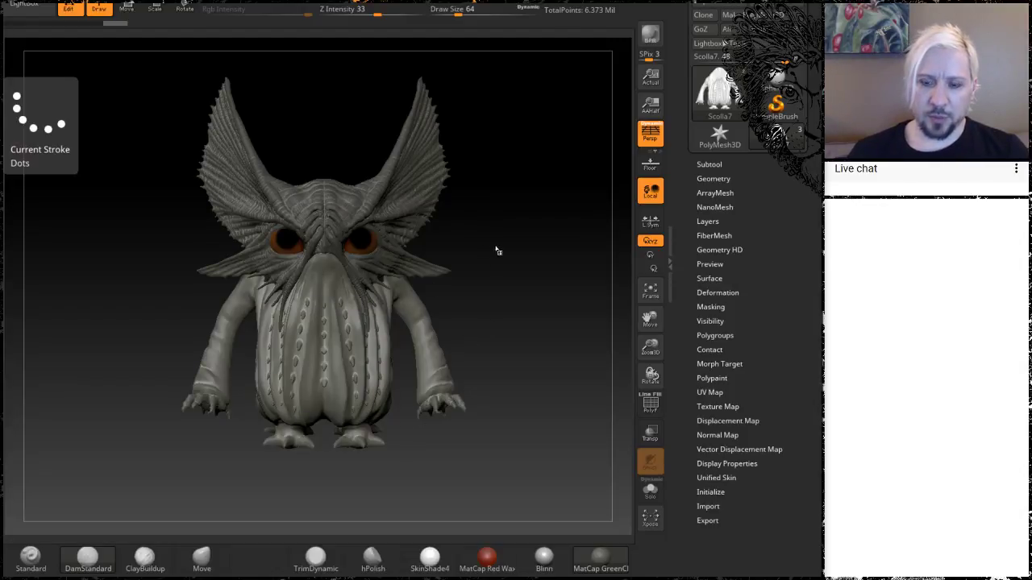
Carve curved creases with the DamStandard brush into the upper fold of the body just below the nose
mouse_move(504, 249)
left_mouse_down()
mouse_move(502, 265)
mouse_move(420, 262)
mouse_move(501, 265)
mouse_move(516, 295)
mouse_move(570, 185)
mouse_move(490, 301)
mouse_move(508, 296)
mouse_move(483, 302)
mouse_move(494, 389)
mouse_move(538, 402)
mouse_move(537, 386)
mouse_move(504, 387)
mouse_move(532, 383)
mouse_move(396, 380)
mouse_move(453, 349)
mouse_move(556, 342)
mouse_move(482, 322)
left_mouse_up()
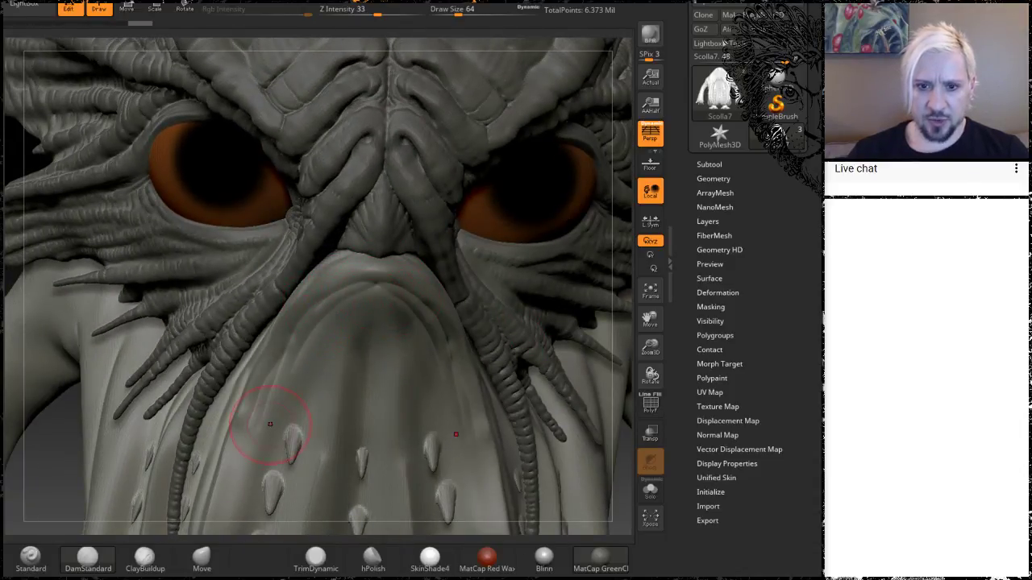
left_click_drag(372, 295, 326, 320)
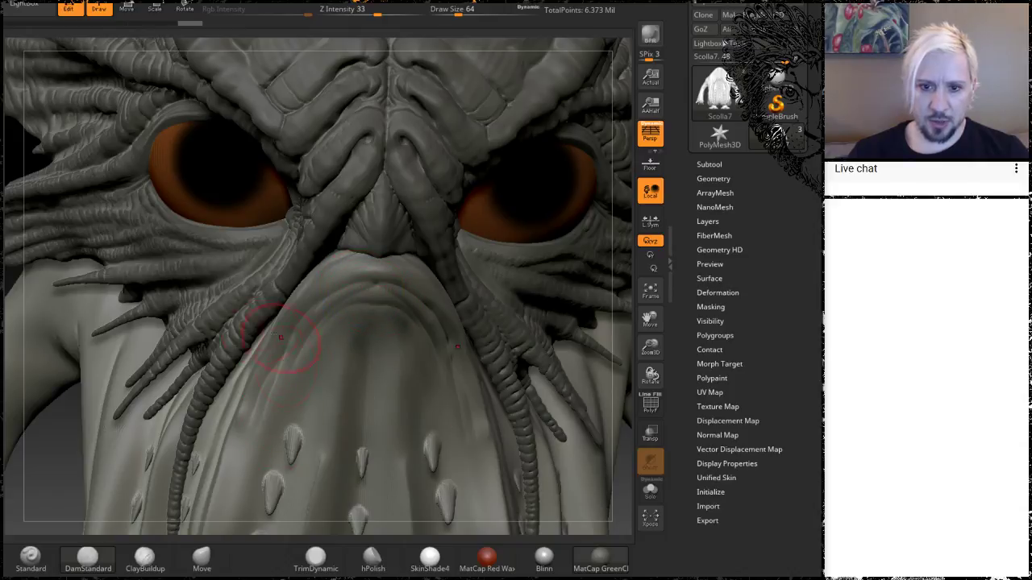
left_click_drag(55, 473, 62, 359, "alt")
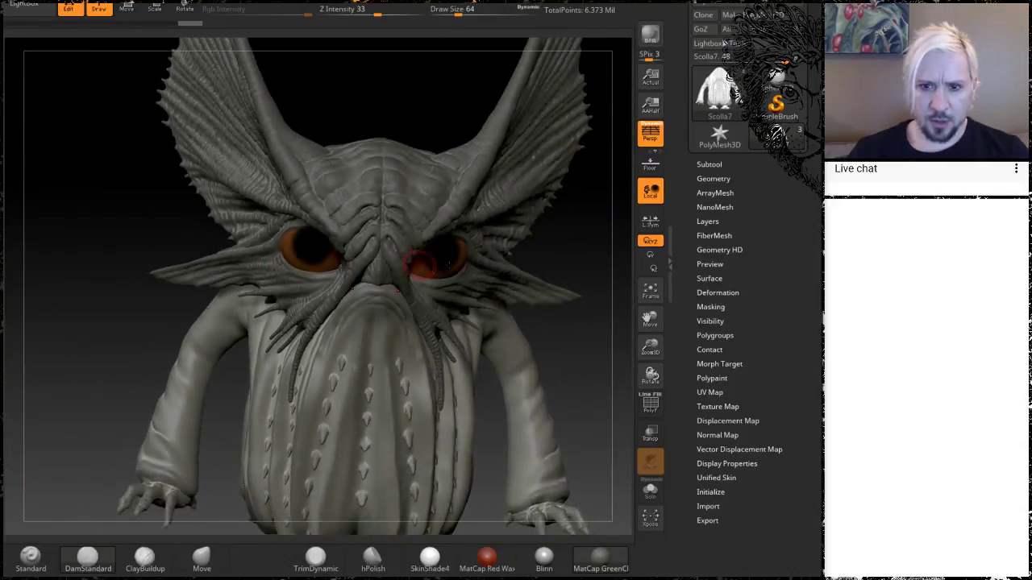
Examine the whole creature's silhouette from the front and side, and review its subtools and their merge options
left_click_drag(562, 241, 509, 229)
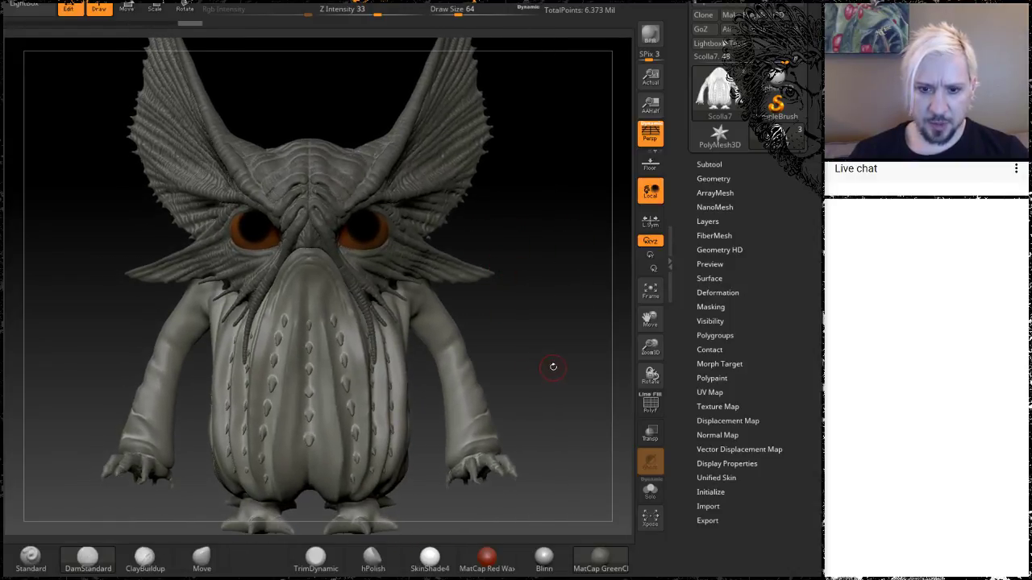
left_click_drag(554, 367, 573, 346)
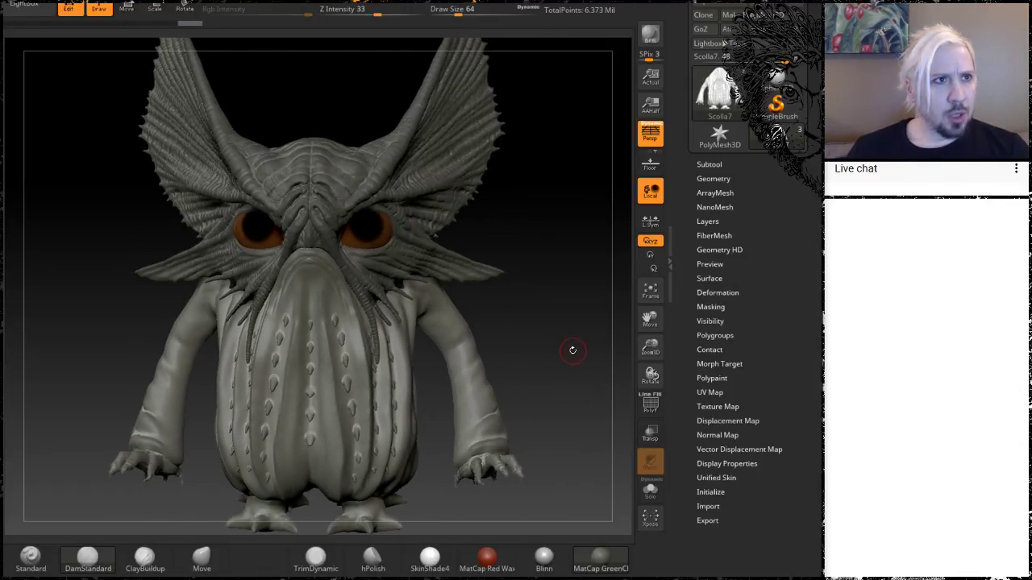
left_click_drag(569, 343, 454, 316)
left_click_drag(182, 375, 237, 380)
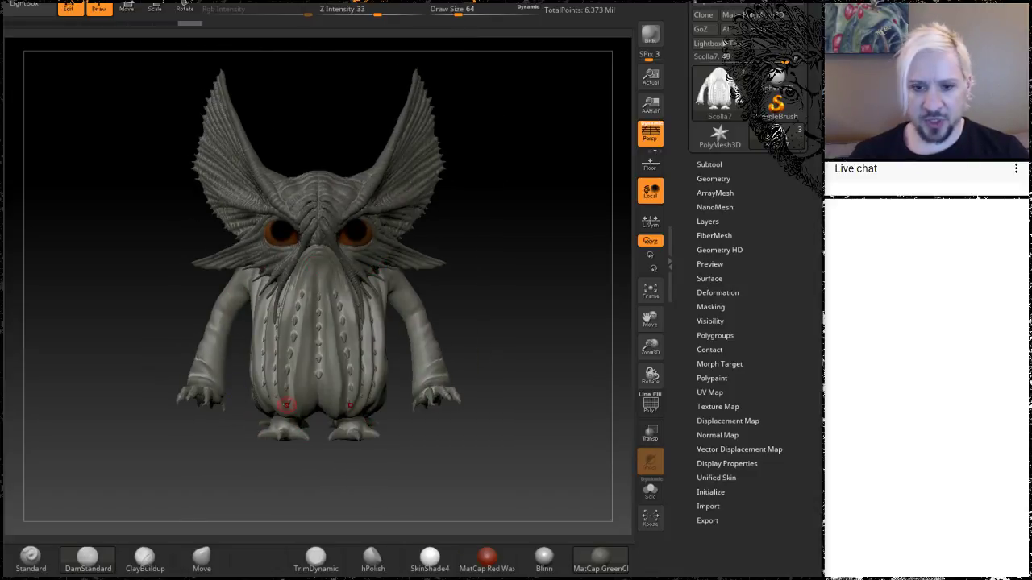
mouse_move(512, 342)
left_mouse_down()
mouse_move(519, 335)
mouse_move(459, 363)
mouse_move(312, 395)
mouse_move(525, 341)
mouse_move(481, 343)
left_mouse_up()
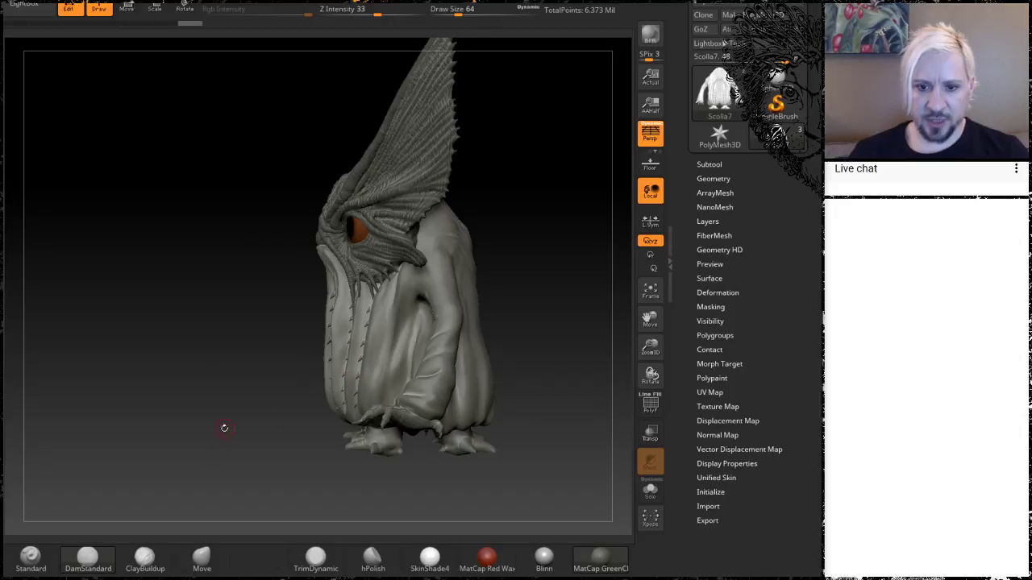
left_click_drag(224, 428, 299, 395)
left_click_drag(501, 337, 409, 299)
mouse_move(225, 385)
left_mouse_down()
mouse_move(303, 415)
mouse_move(350, 389)
mouse_move(462, 359)
mouse_move(629, 216)
left_mouse_up()
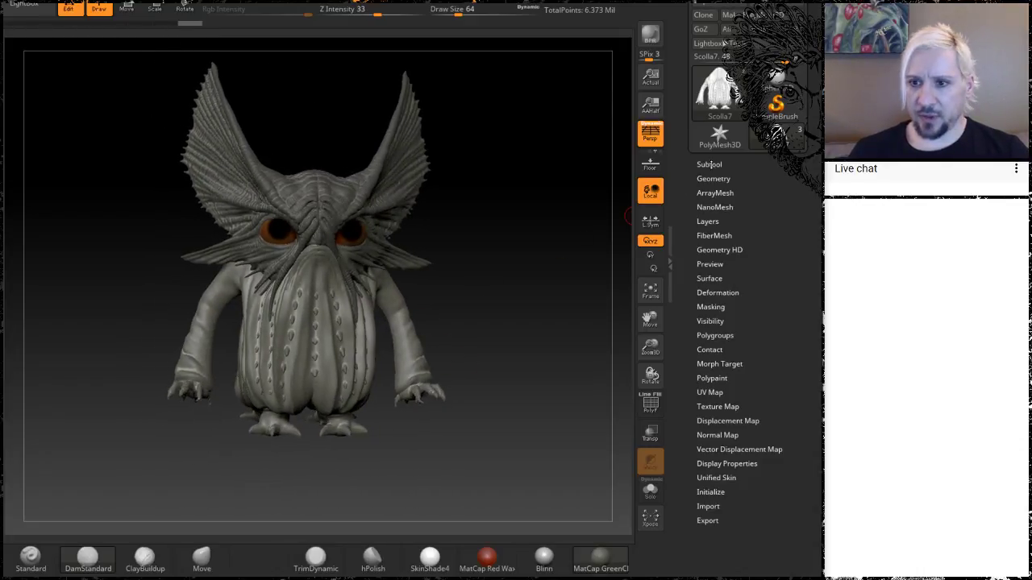
left_click(710, 165)
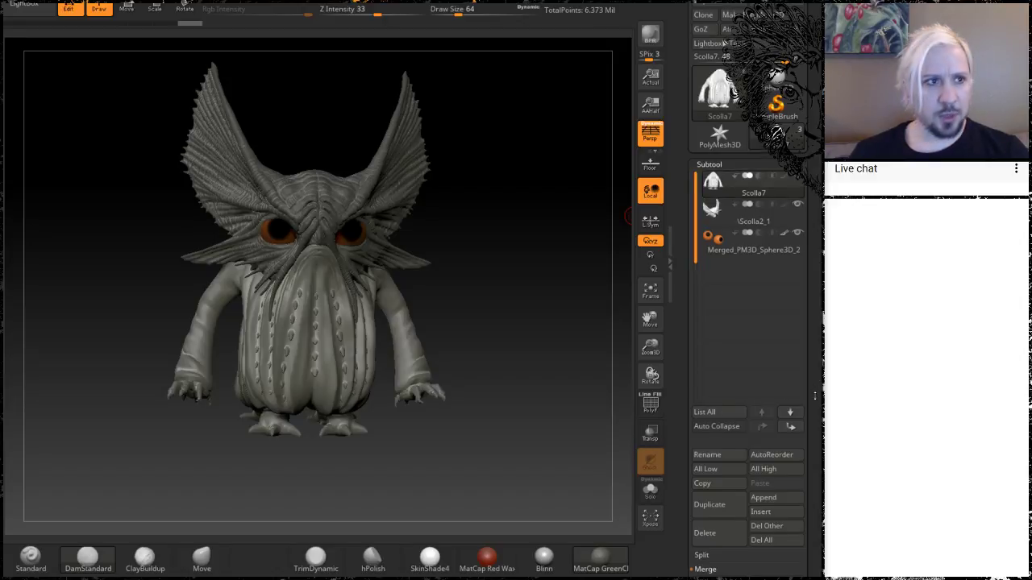
left_click_drag(815, 396, 814, 169)
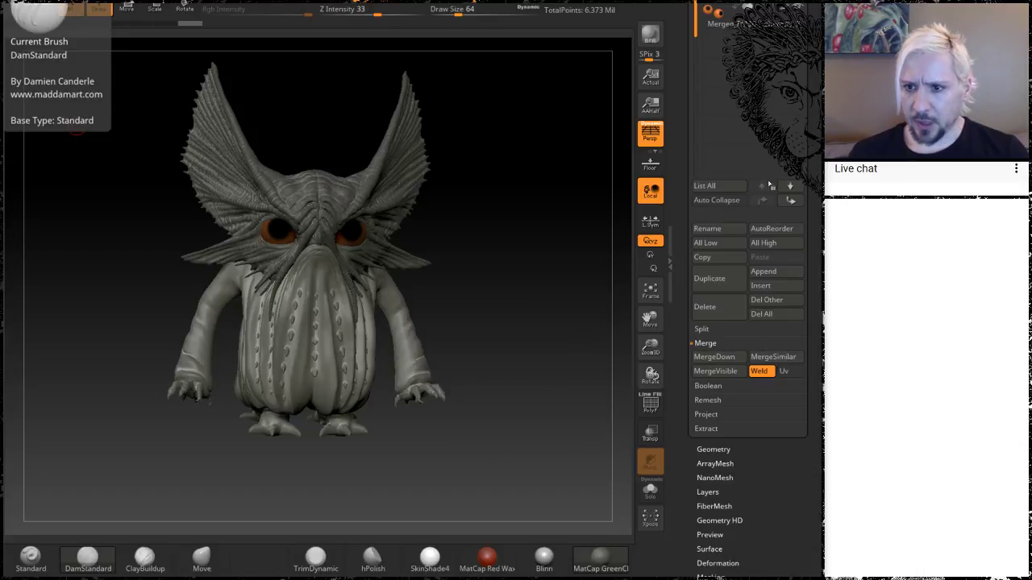
Inspect the belly spikes, feet and finger claws close up, then review the whole creature from the front
right_click(475, 324)
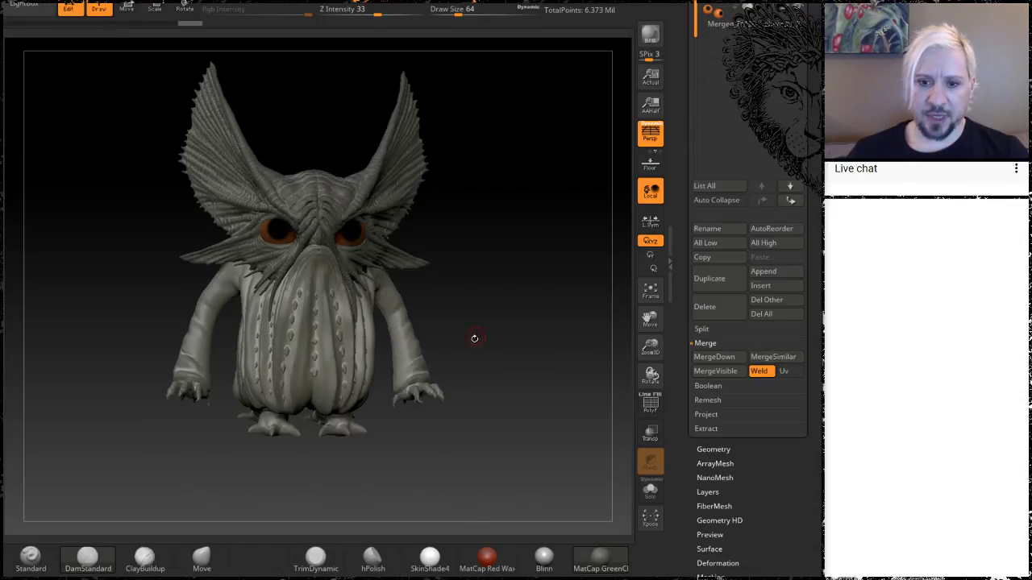
right_click_drag(487, 309, 482, 326)
left_click_drag(482, 325, 503, 424)
mouse_move(504, 424)
right_mouse_down("ctrl")
mouse_move(568, 483)
mouse_move(568, 343)
mouse_move(542, 249)
mouse_move(459, 295)
mouse_move(491, 339)
right_mouse_up("ctrl")
right_click_drag(492, 339, 548, 411, "alt")
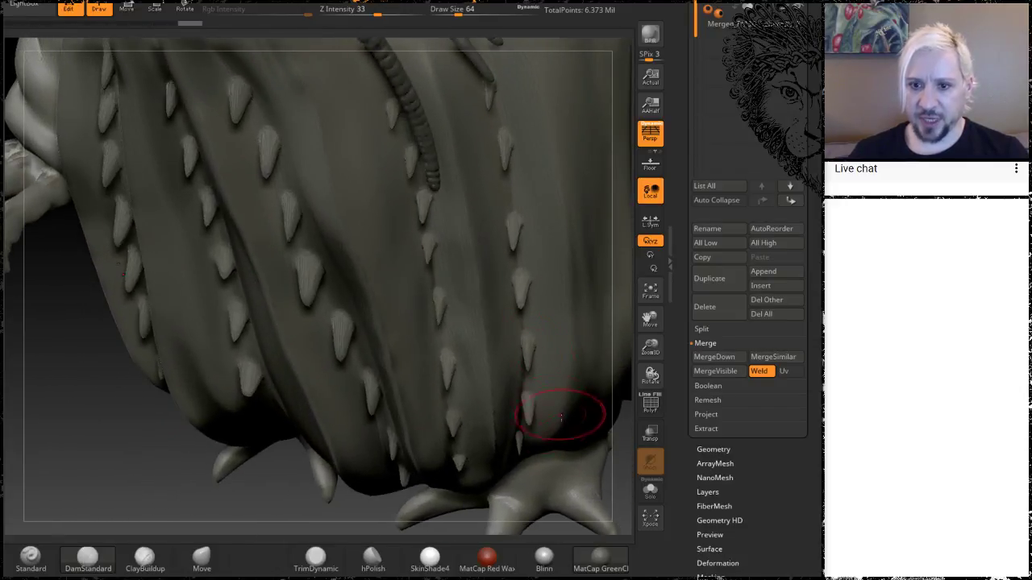
mouse_move(573, 429)
left_mouse_down()
mouse_move(404, 319)
mouse_move(76, 206)
left_mouse_up()
key("ctrl+z")
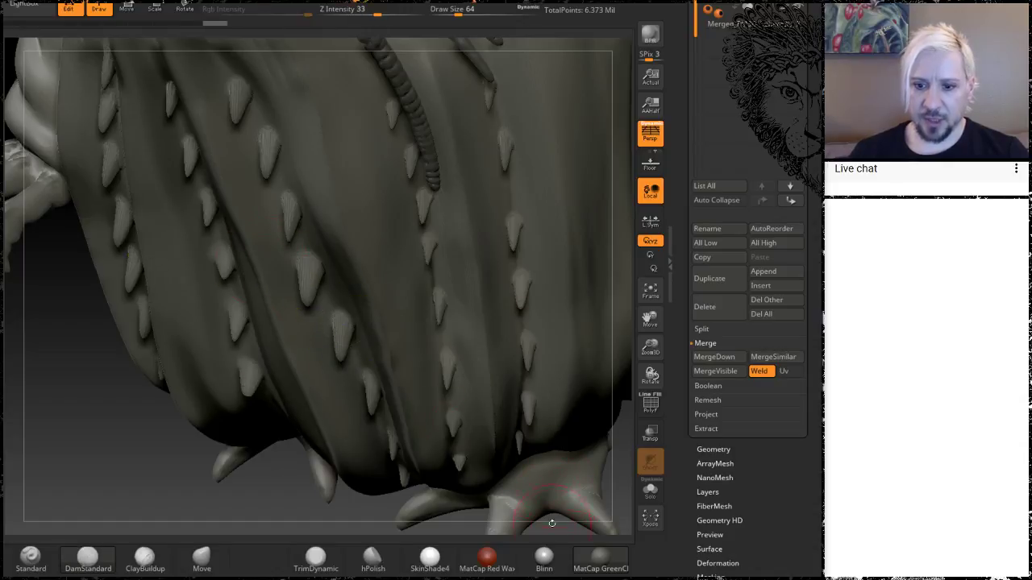
right_click_drag(552, 523, 540, 522)
left_click_drag(540, 522, 198, 413)
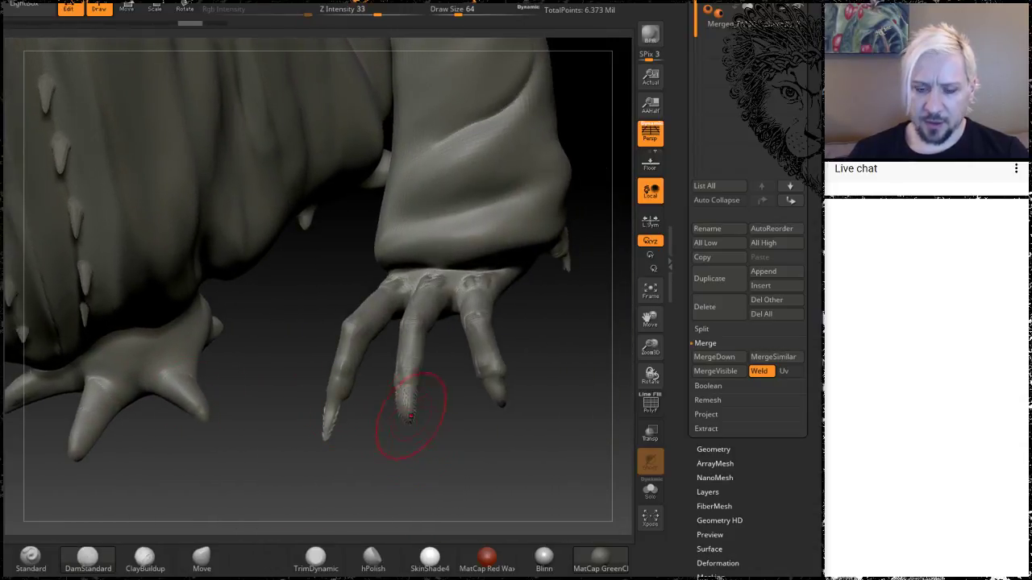
mouse_move(449, 409)
left_mouse_down()
mouse_move(419, 379)
mouse_move(451, 389)
mouse_move(419, 399)
mouse_move(461, 418)
left_mouse_up()
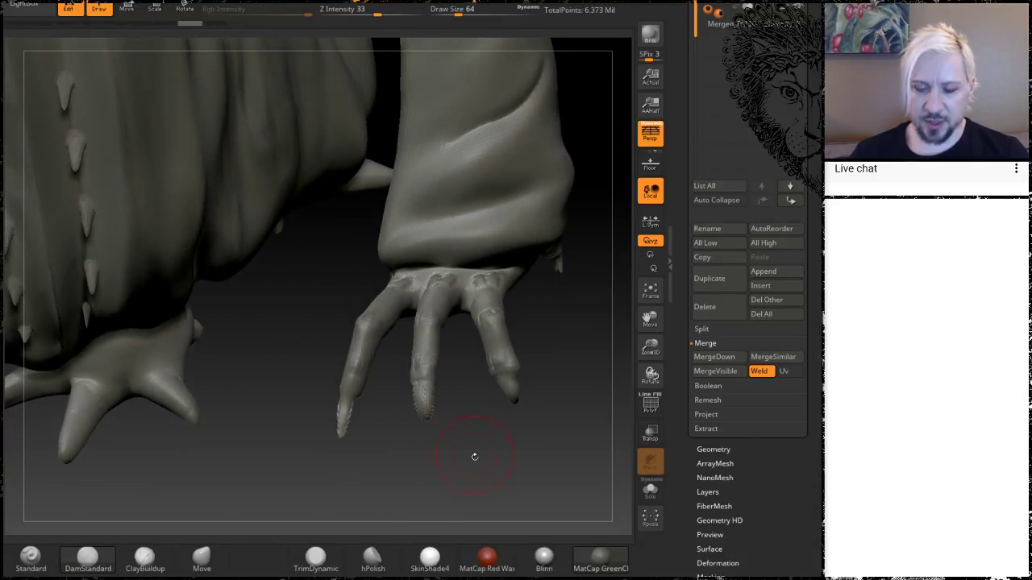
left_click_drag(475, 457, 523, 393, "alt")
left_click_drag(515, 434, 541, 335)
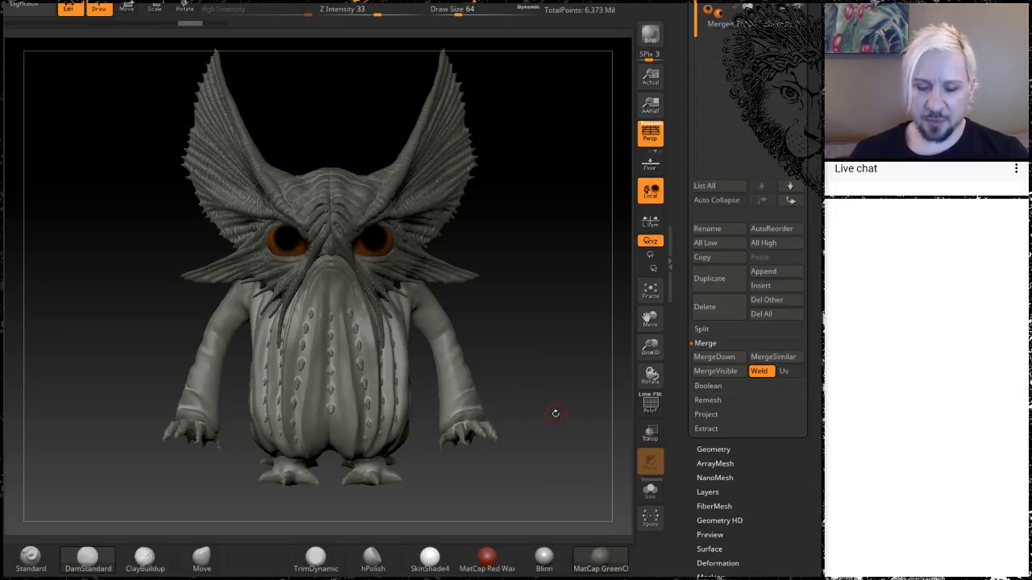
left_click_drag(556, 430, 571, 384)
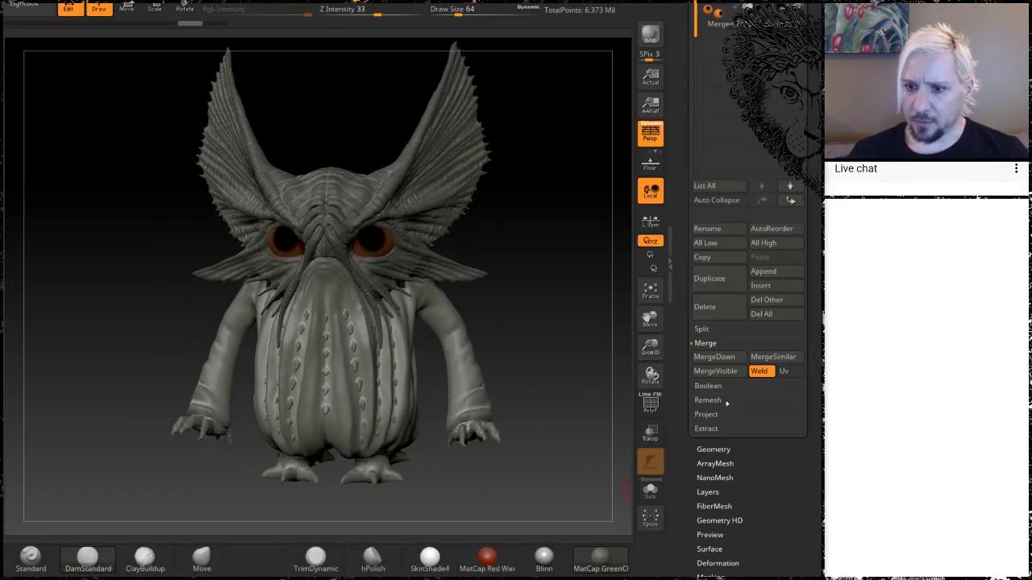
Switch the body subtool to a lower subdivision level
left_click(720, 449)
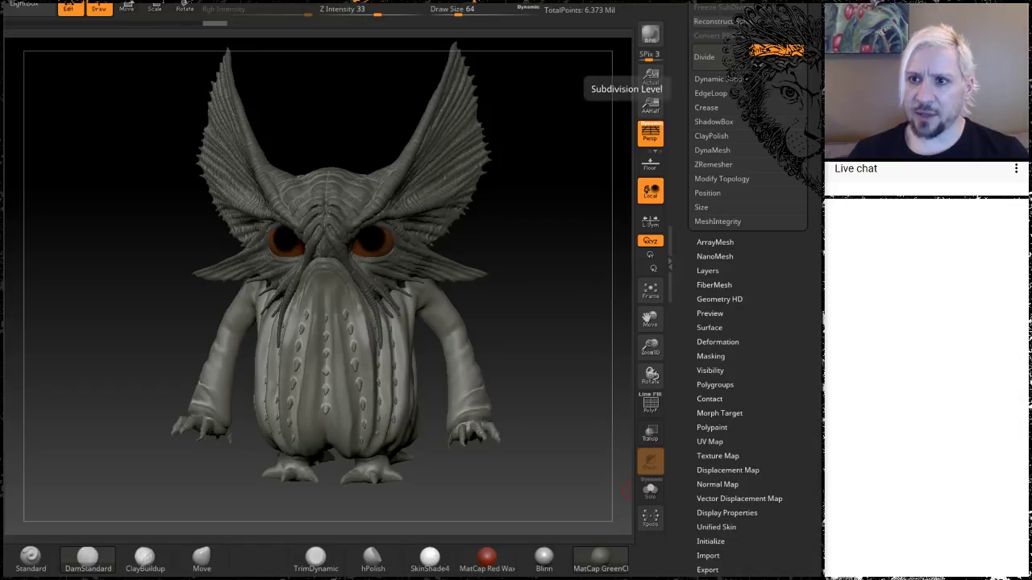
key("ctrl")
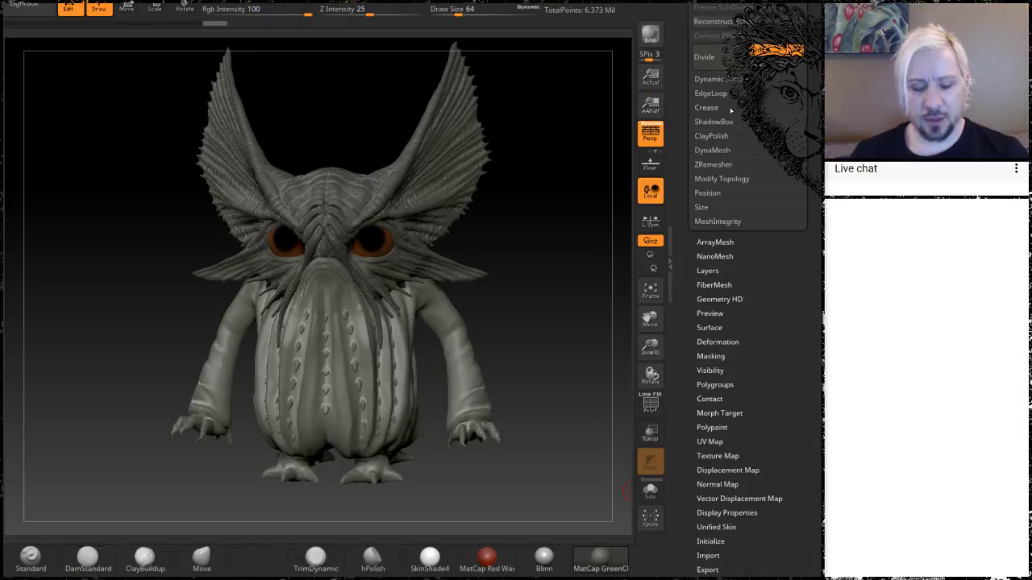
key("ctrl+z")
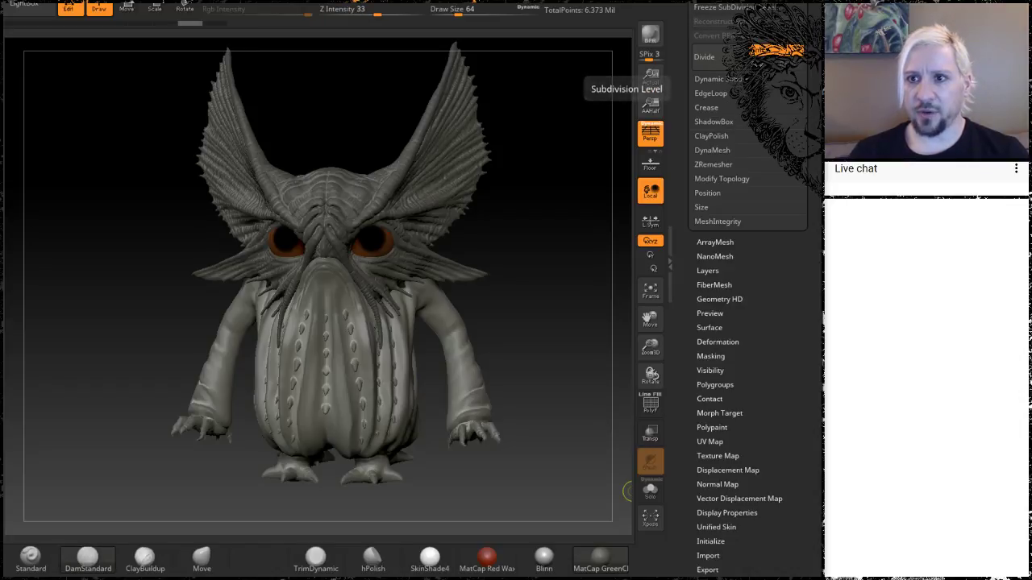
key("ctrl+shift+z")
left_click_drag(518, 349, 559, 364)
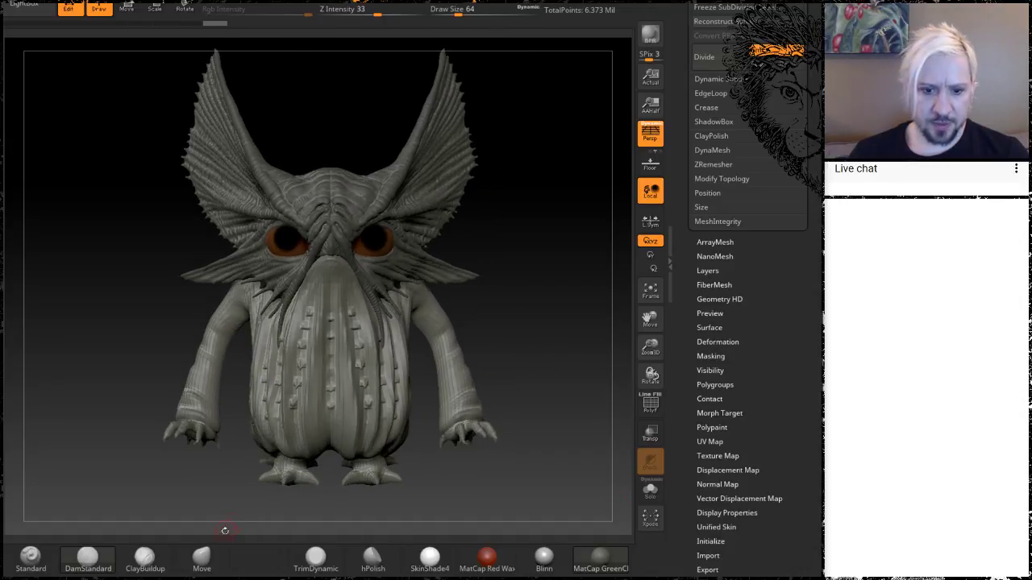
Select the Move brush and set its draw size to 1000
left_click(202, 556)
key("space")
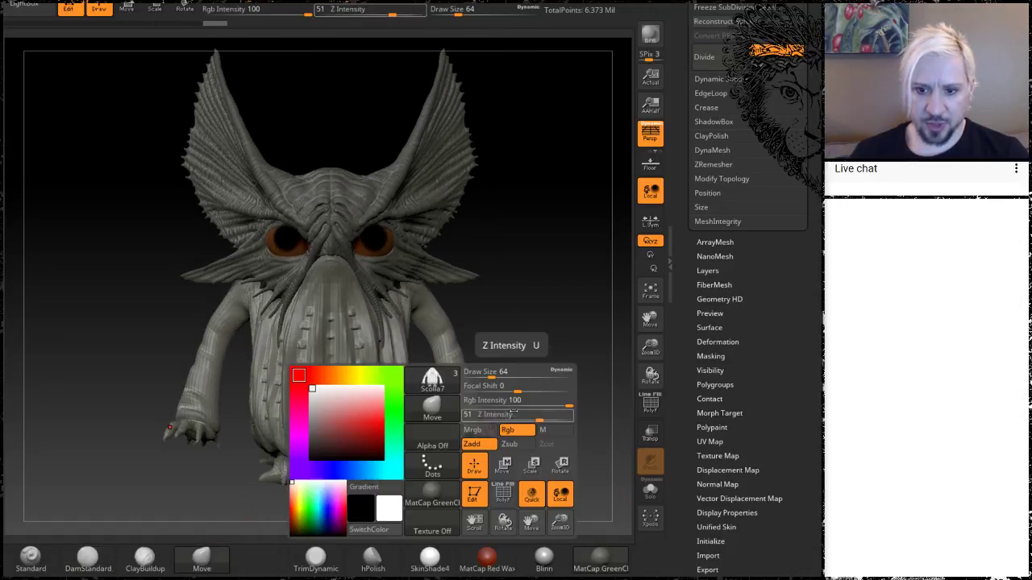
left_click_drag(492, 373, 577, 375)
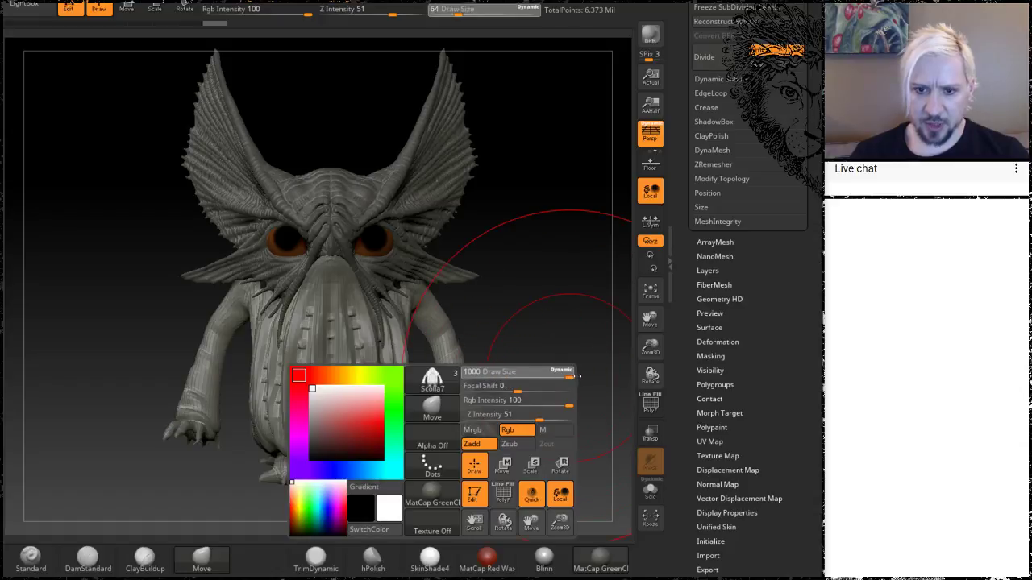
Try widening the lower body, arms and feet outward with the Move brush and check the shape from front and back
mouse_move(421, 433)
left_mouse_down()
mouse_move(574, 426)
mouse_move(549, 422)
left_mouse_up()
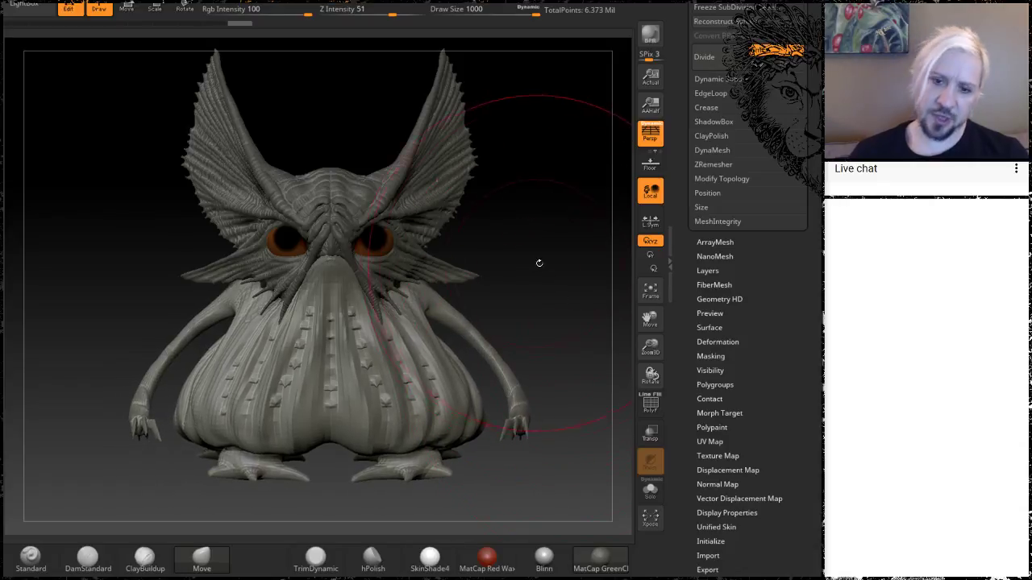
mouse_move(548, 305)
left_mouse_down()
mouse_move(530, 339)
mouse_move(454, 315)
left_mouse_up()
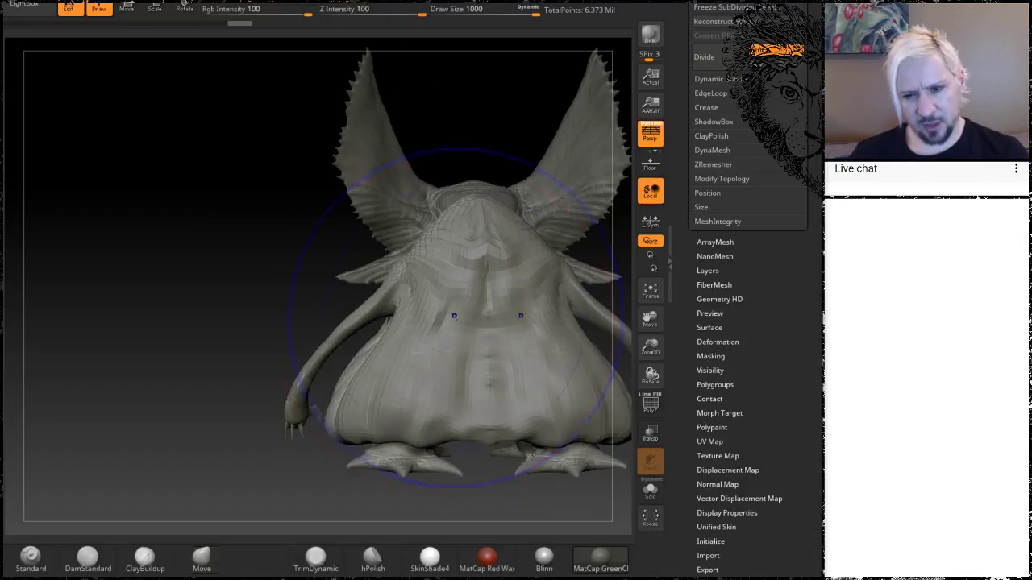
left_click_drag(228, 285, 363, 325)
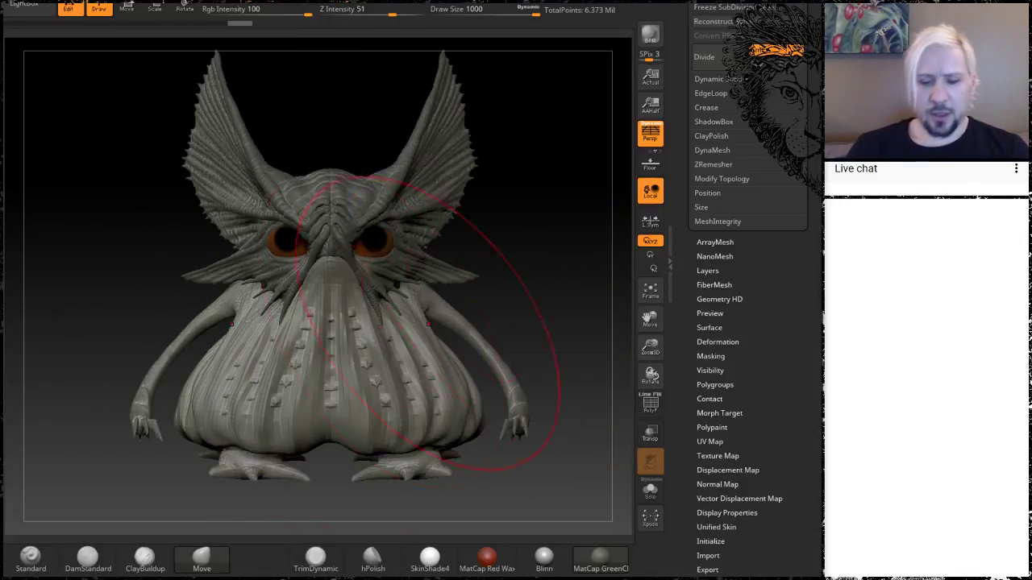
mouse_move(539, 328)
left_mouse_down("alt")
mouse_move(545, 273)
mouse_move(535, 311)
left_mouse_up("alt")
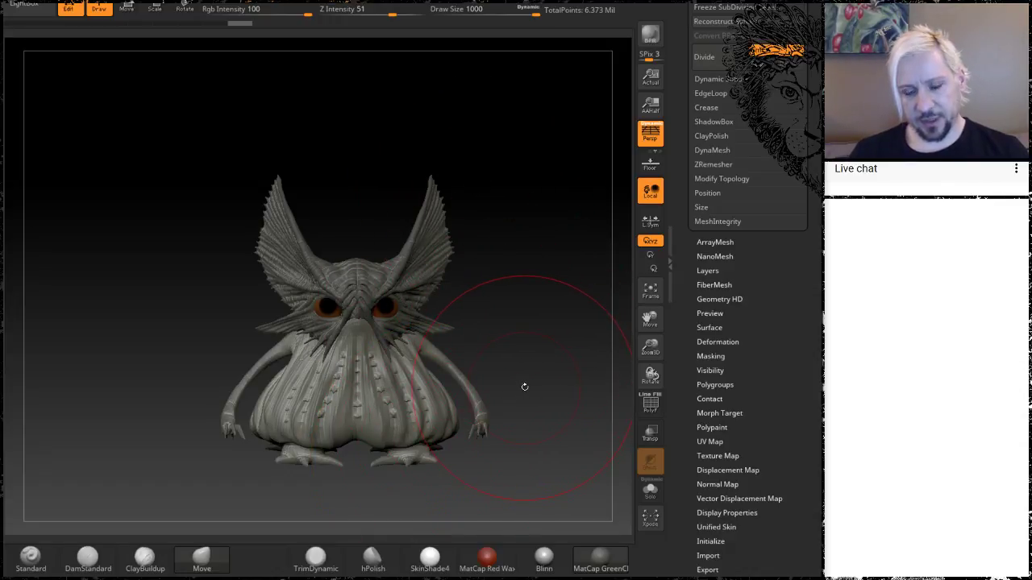
mouse_move(525, 387)
left_mouse_down()
mouse_move(467, 382)
mouse_move(552, 376)
mouse_move(508, 386)
left_mouse_up()
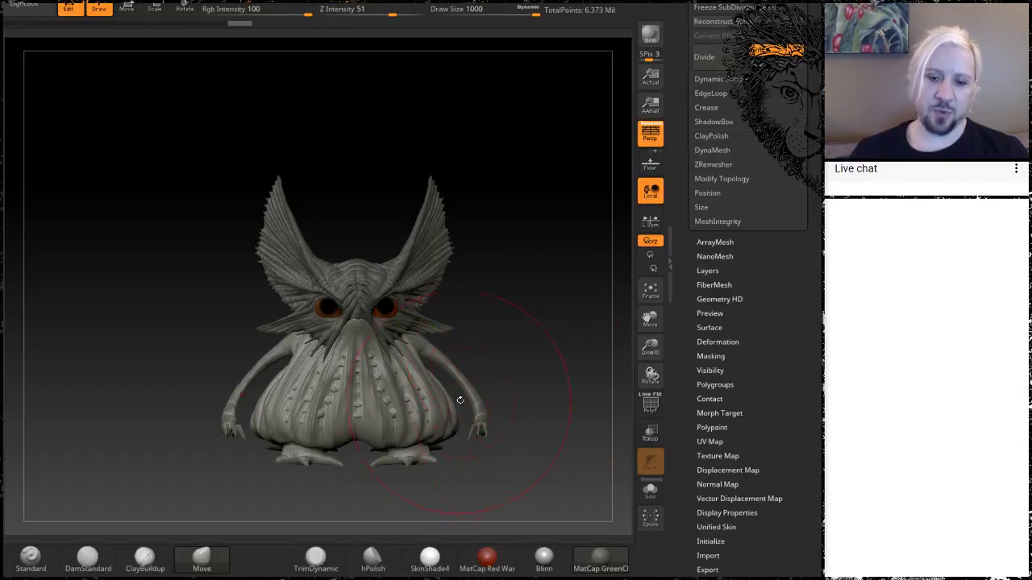
Undo the widening of the lower body, arms and feet
key("ctrl")
key("b")
key("m")
key("v")
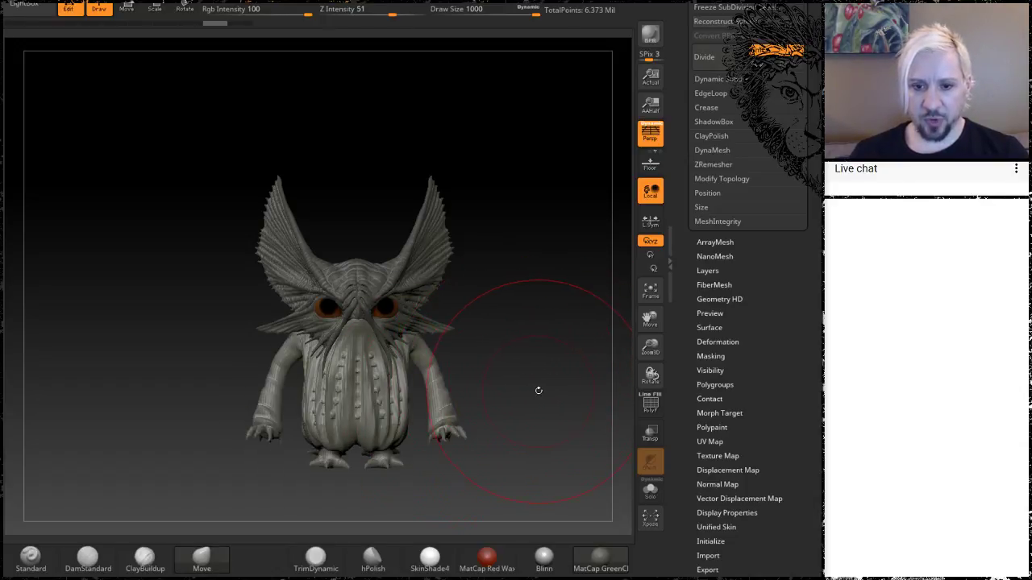
Pull the belly and front foot forward in side view with the Move brush, and check the shape from several angles
left_click_drag(539, 392, 478, 389)
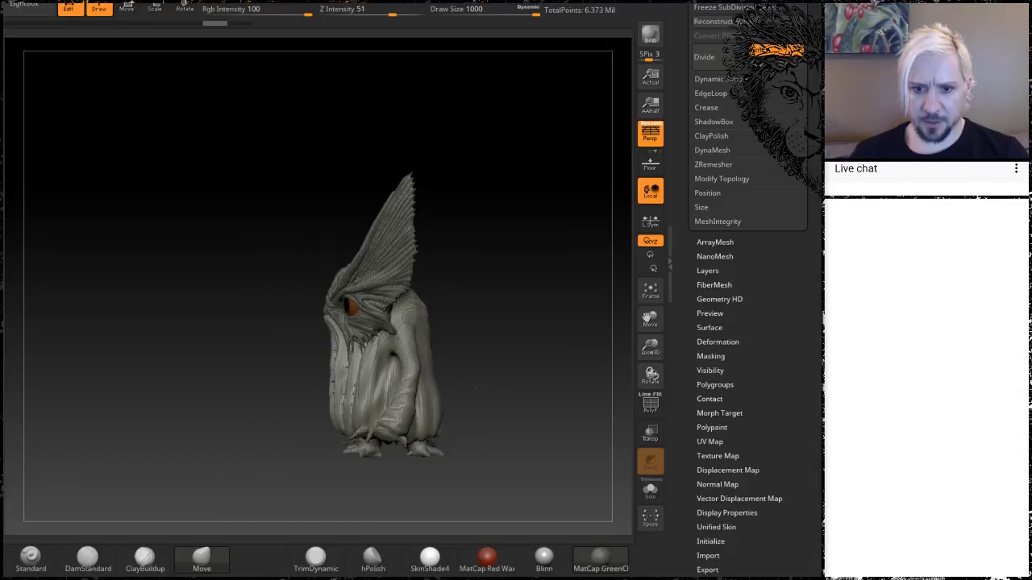
mouse_move(337, 416)
left_mouse_down()
mouse_move(280, 421)
mouse_move(296, 420)
left_mouse_up()
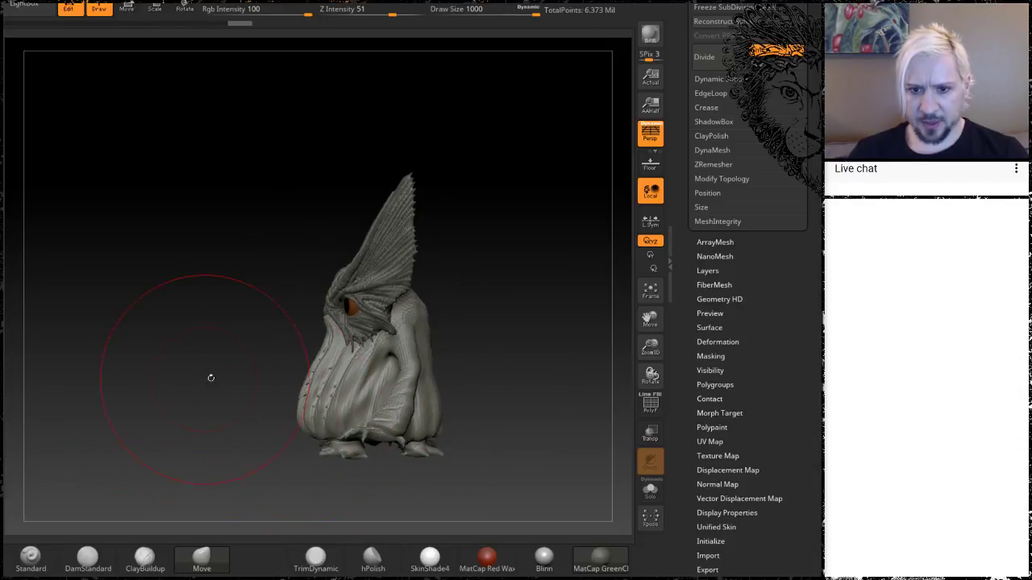
mouse_move(212, 375)
left_mouse_down()
mouse_move(332, 377)
mouse_move(283, 377)
left_mouse_up()
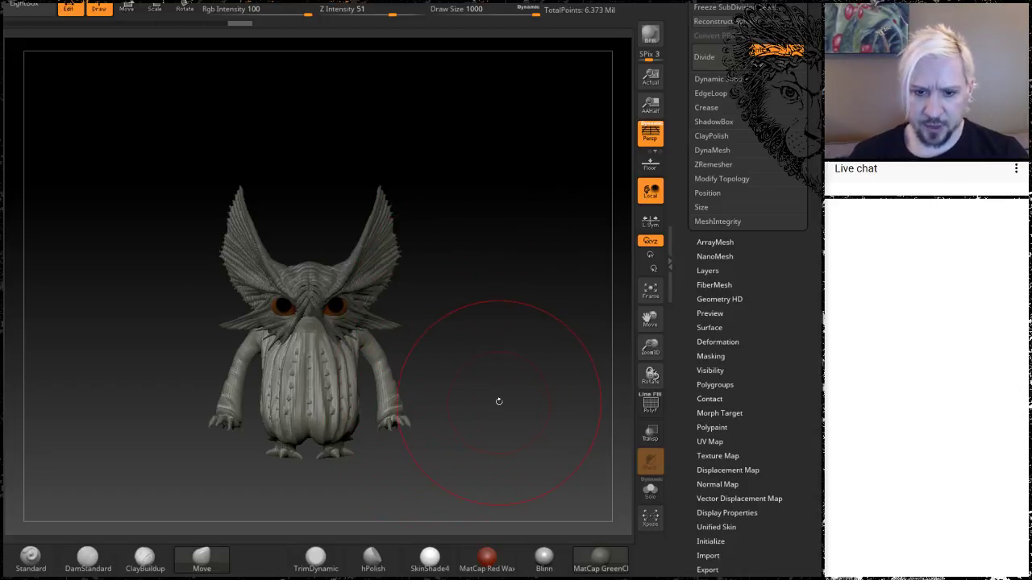
left_click_drag(499, 402, 548, 411)
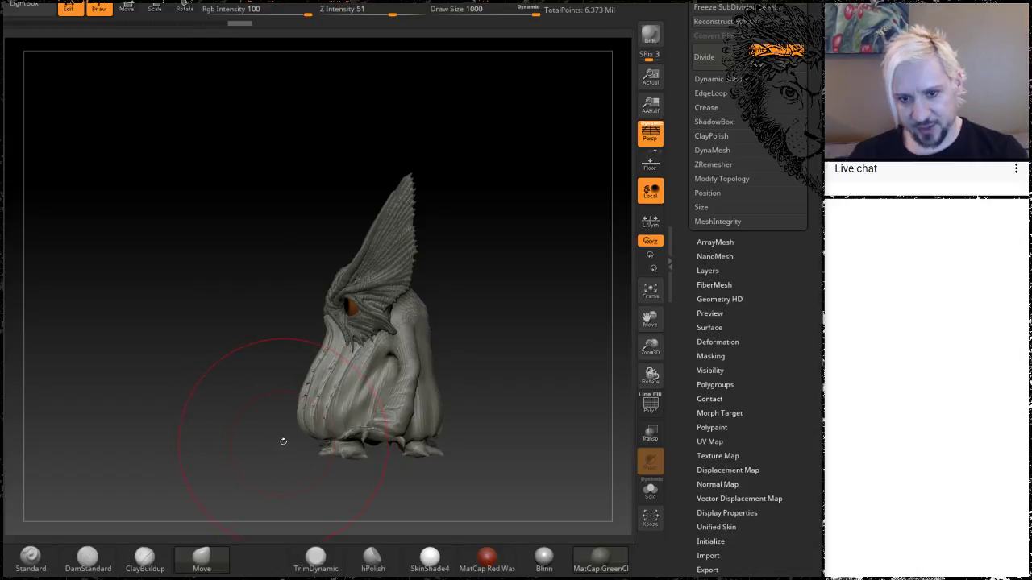
left_click_drag(470, 233, 534, 265)
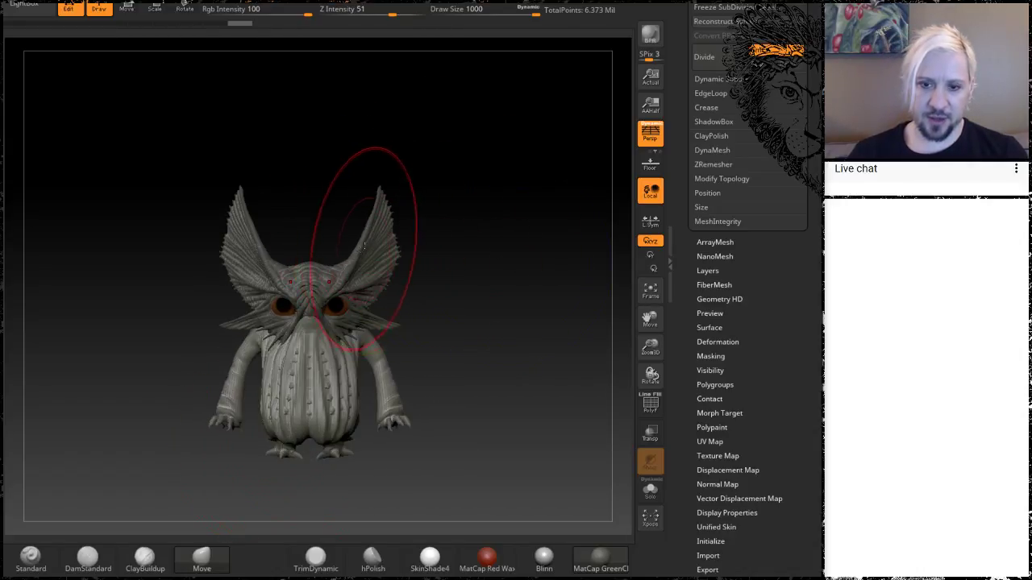
mouse_move(518, 259)
left_mouse_down()
mouse_move(509, 253)
mouse_move(461, 281)
mouse_move(517, 278)
mouse_move(473, 273)
left_mouse_up()
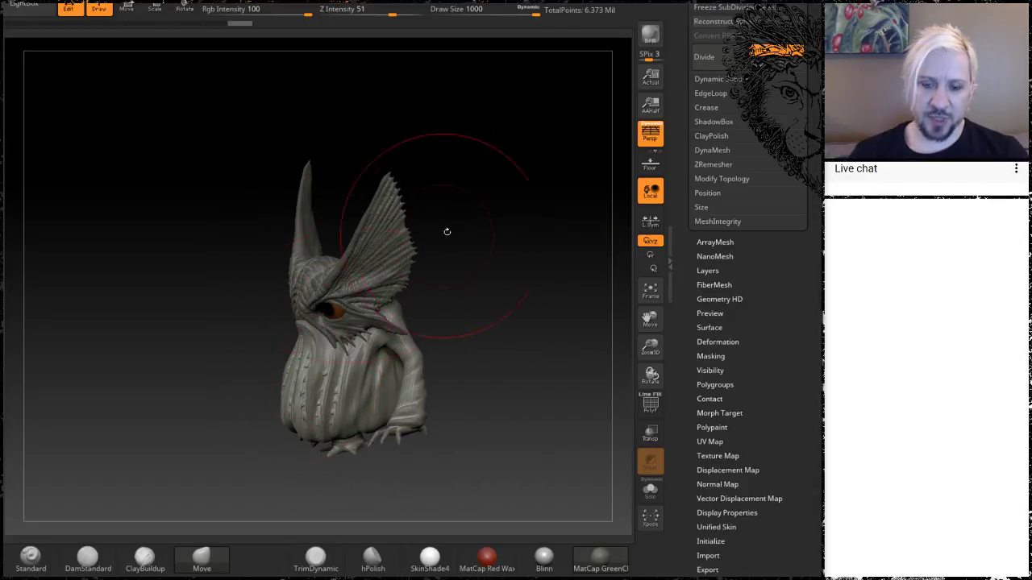
Examine the forward-pulled belly, arms and feet from the front, both sides and a three-quarter view
left_click_drag(490, 194, 527, 190)
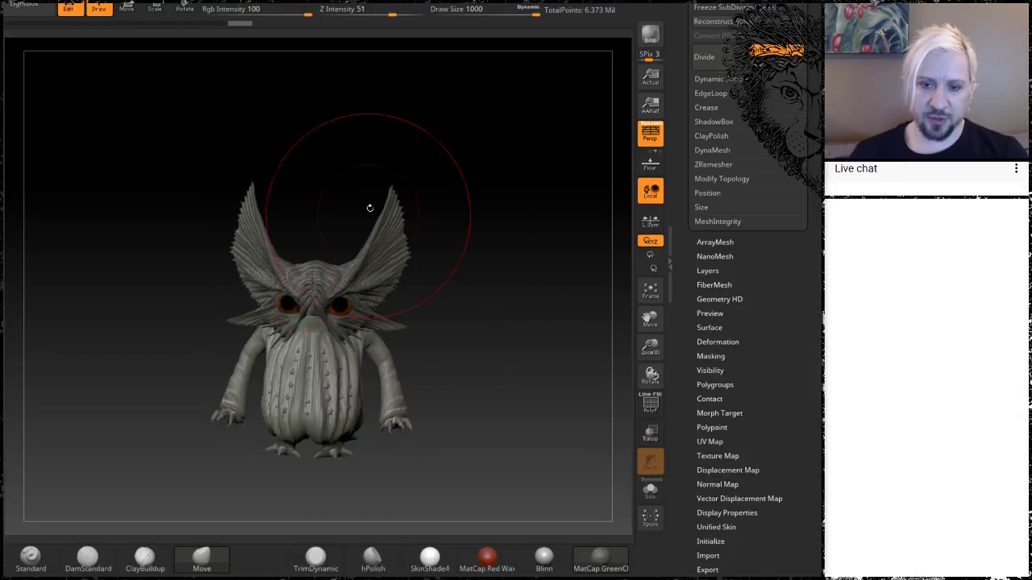
mouse_move(502, 242)
left_mouse_down()
mouse_move(452, 258)
mouse_move(484, 266)
mouse_move(556, 314)
mouse_move(591, 268)
left_mouse_up()
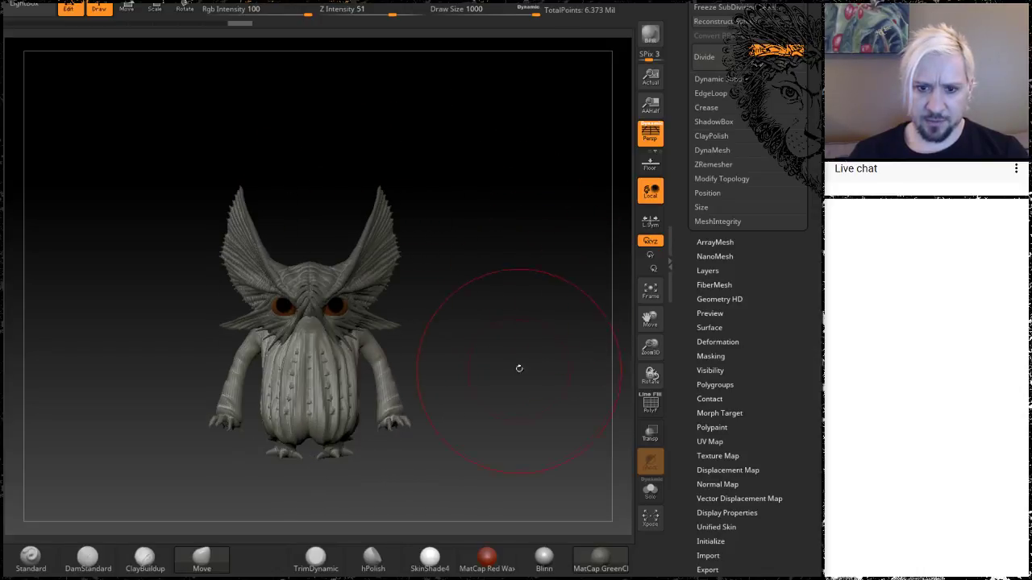
left_click_drag(519, 368, 458, 366)
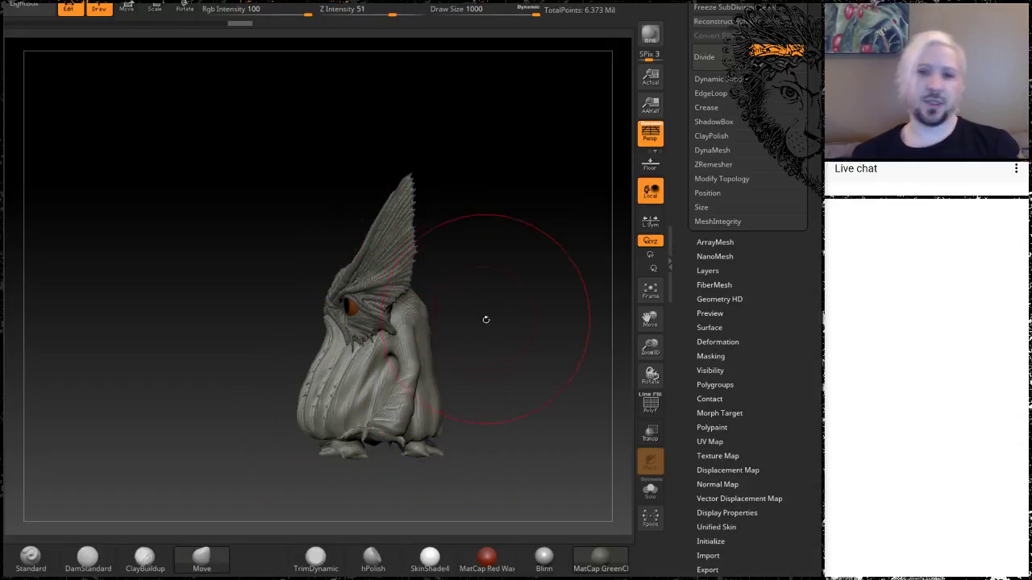
mouse_move(487, 379)
left_mouse_down("alt")
mouse_move(483, 343)
mouse_move(488, 443)
mouse_move(472, 441)
left_mouse_up("alt")
left_click_drag(200, 387, 303, 386)
mouse_move(455, 374)
left_mouse_down()
mouse_move(502, 370)
mouse_move(473, 369)
left_mouse_up()
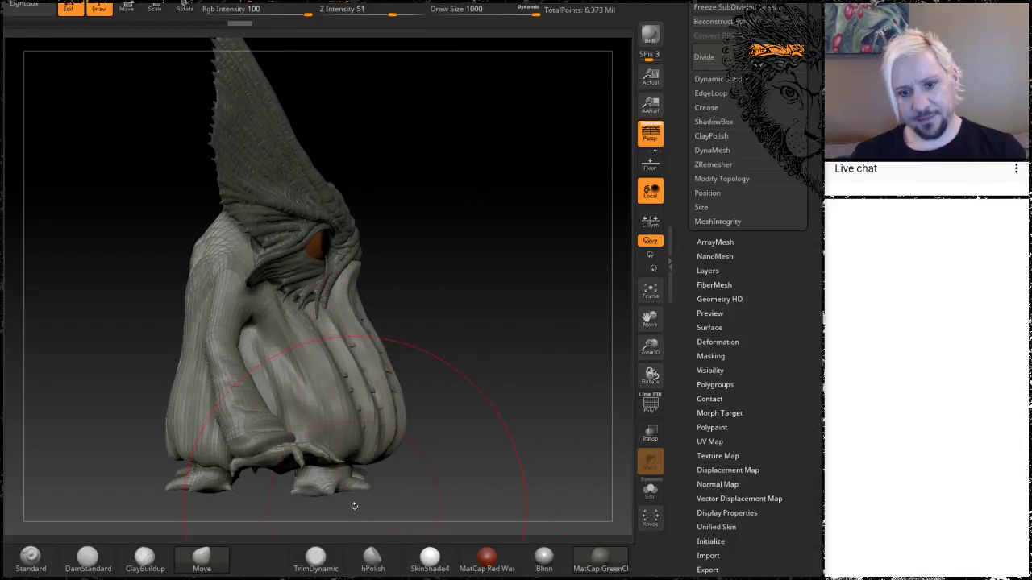
left_click_drag(386, 474, 374, 393)
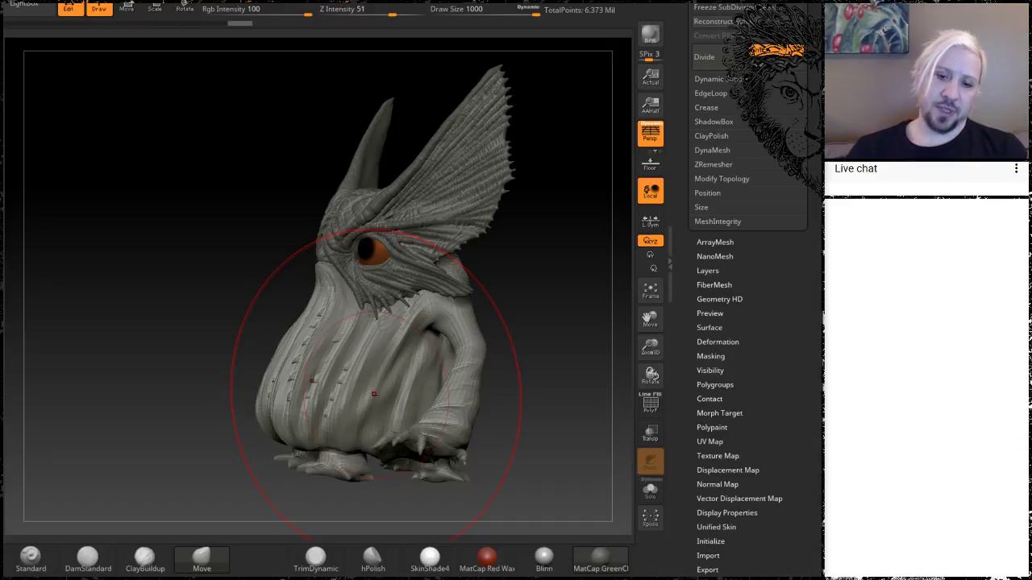
left_click_drag(226, 395, 226, 420)
left_click_drag(260, 458, 237, 429)
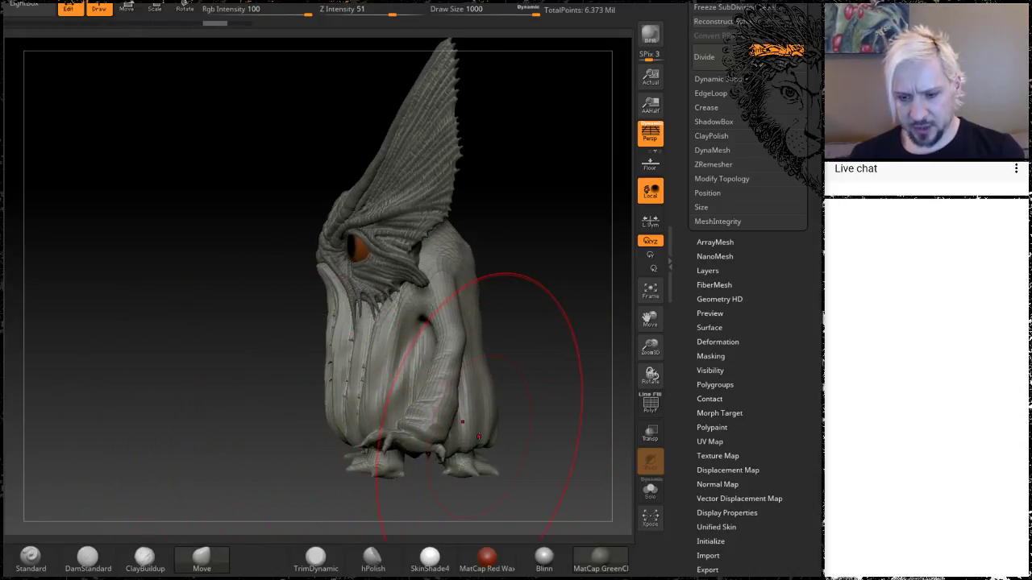
Try to pull the lower back, arms and feet forward in side view with the Move brush
left_click_drag(471, 444, 362, 441)
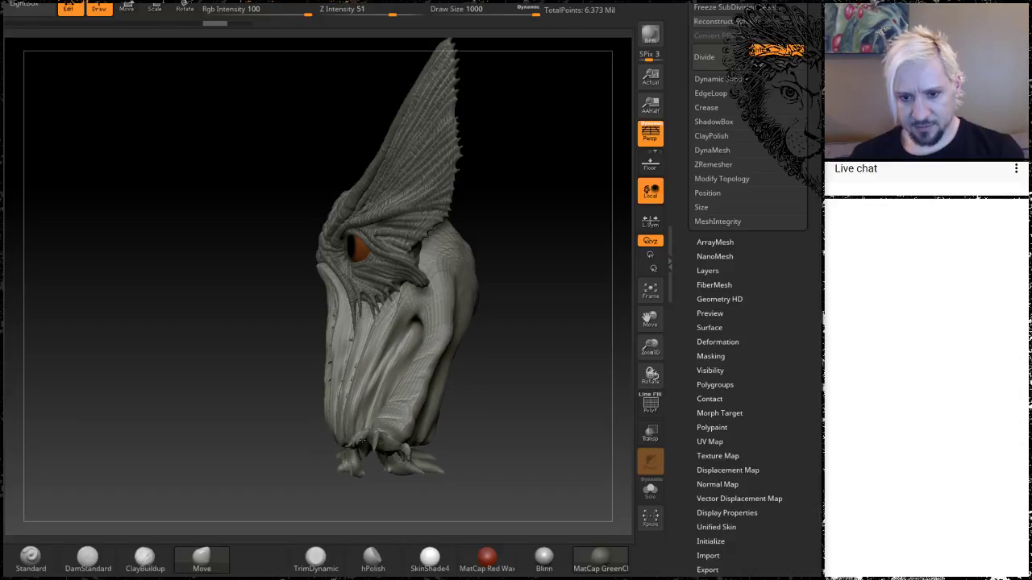
mouse_move(507, 445)
left_mouse_down()
mouse_move(467, 444)
mouse_move(526, 448)
left_mouse_up()
left_click_drag(535, 396, 465, 341)
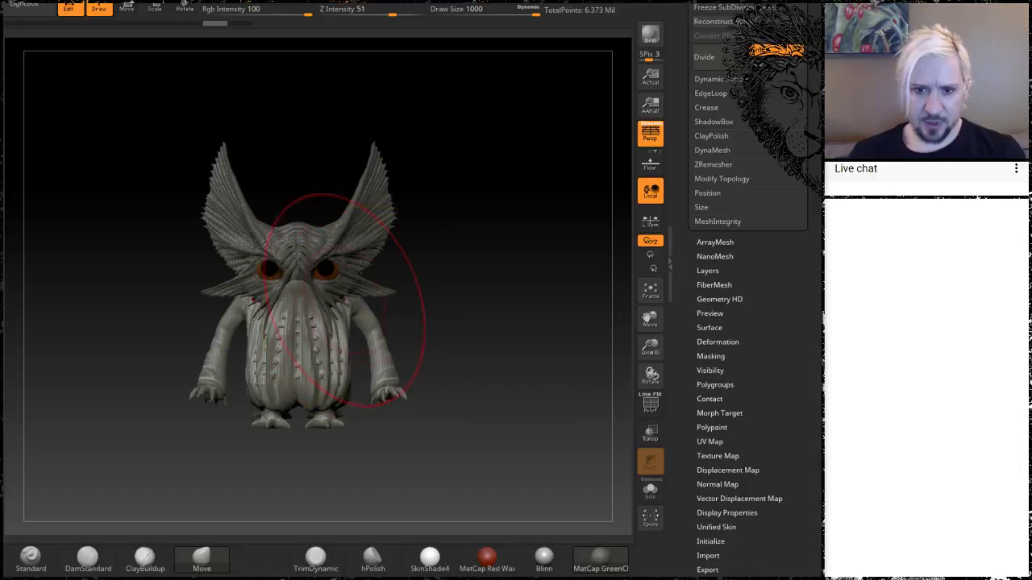
Try widening the torso outward toward the arms in front view with the Move brush, and undo it
mouse_move(318, 276)
left_mouse_down()
mouse_move(413, 307)
mouse_move(414, 329)
mouse_move(411, 298)
left_mouse_up()
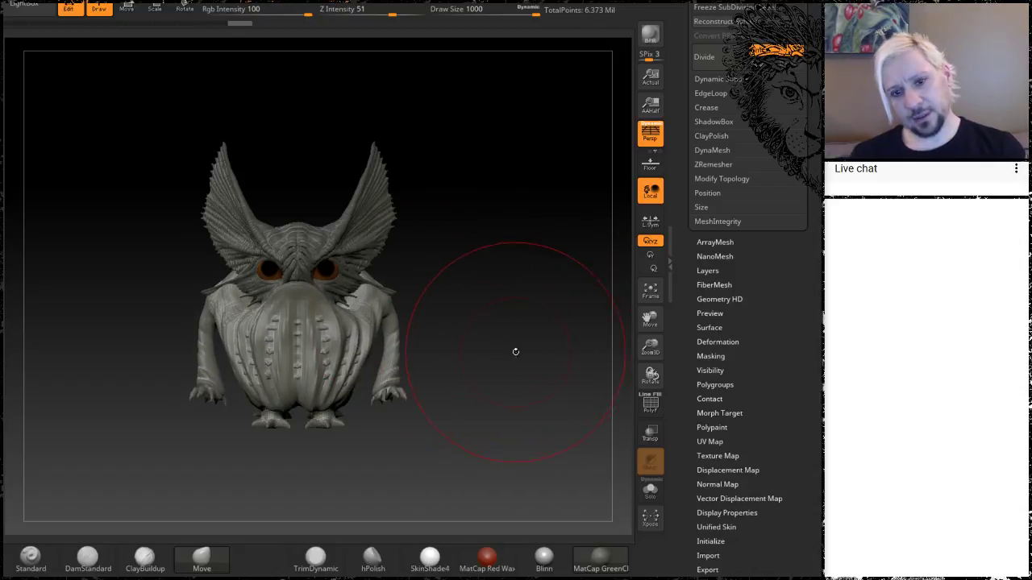
mouse_move(516, 352)
left_mouse_down()
mouse_move(460, 372)
mouse_move(507, 360)
left_mouse_up()
key("ctrl+z")
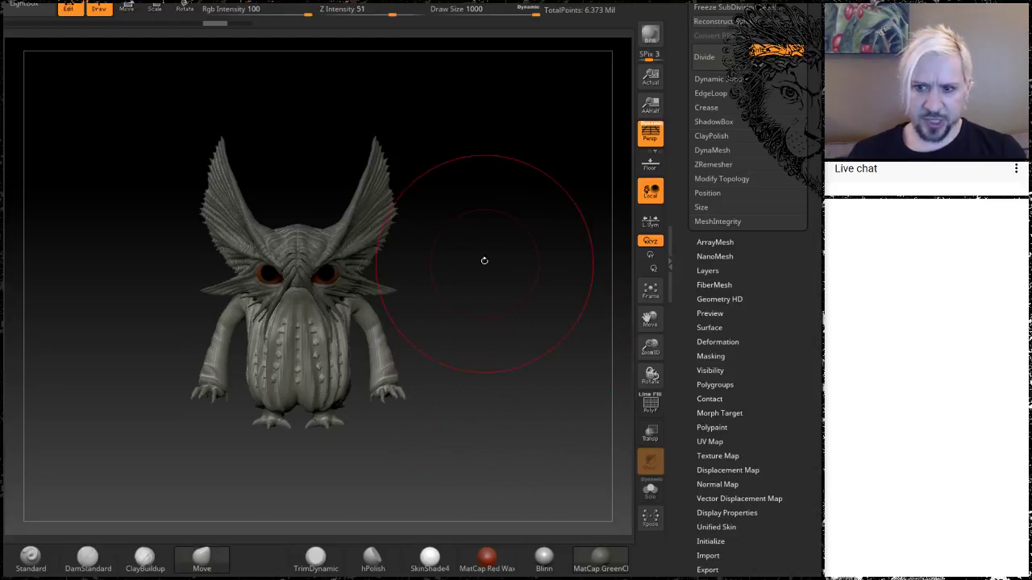
left_click_drag(508, 338, 493, 322)
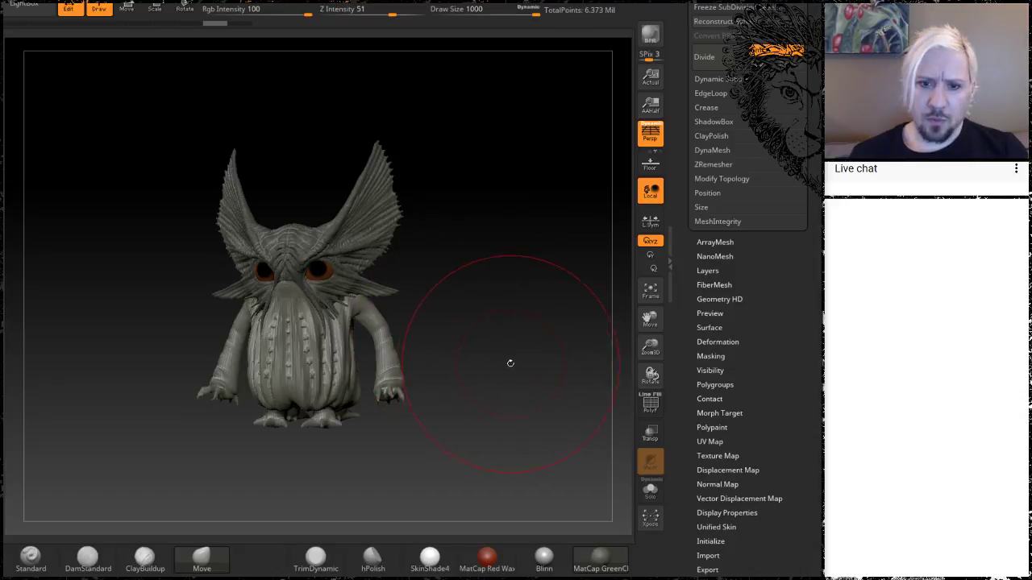
mouse_move(510, 364)
left_mouse_down()
mouse_move(556, 366)
mouse_move(548, 339)
mouse_move(516, 347)
mouse_move(532, 330)
mouse_move(475, 373)
mouse_move(508, 364)
mouse_move(488, 375)
mouse_move(434, 376)
left_mouse_up()
Mask both arms with the brush at a draw size of 187 and check the mask from the side
key("space")
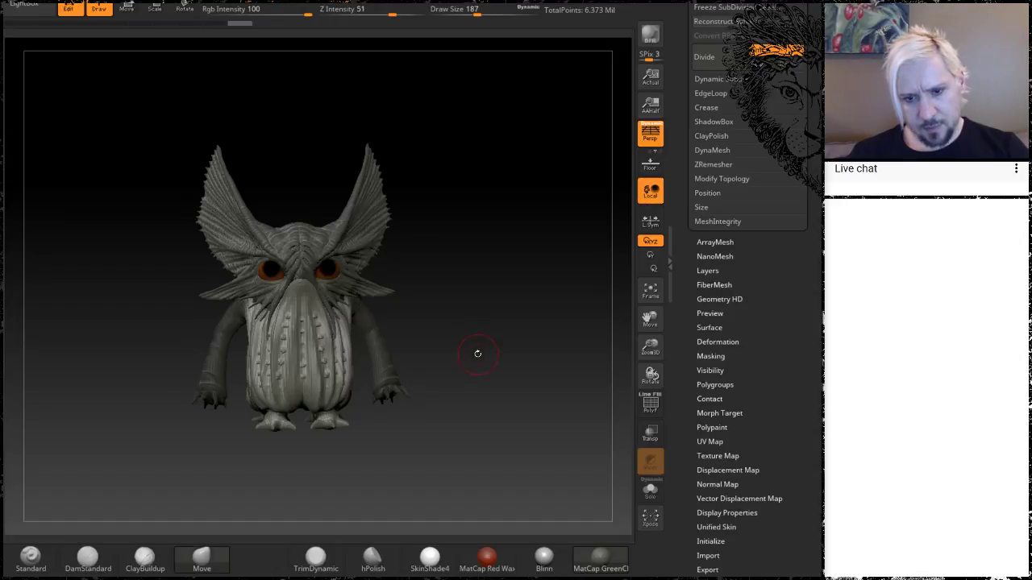
left_click_drag(477, 352, 396, 392)
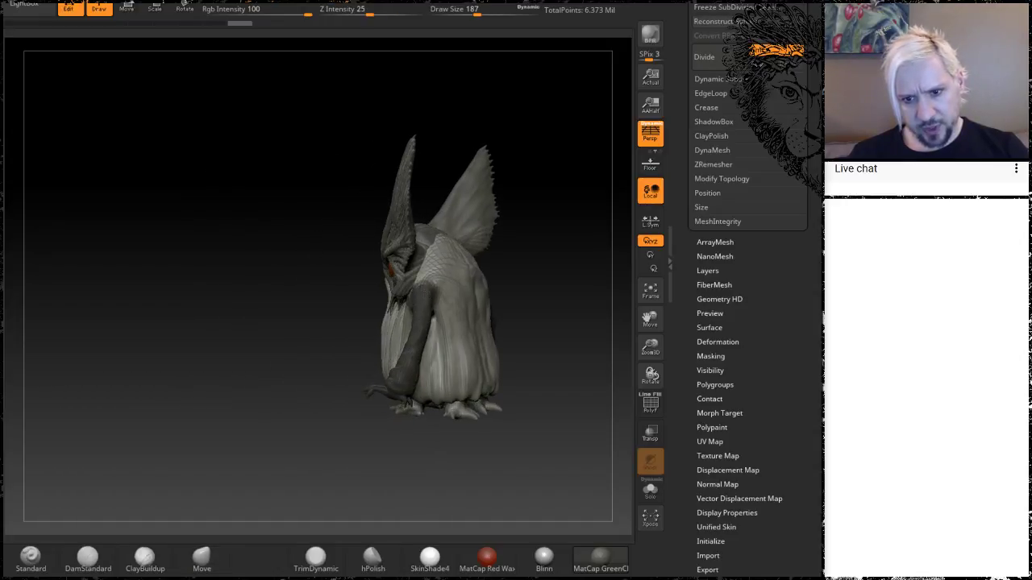
mouse_move(247, 406)
left_mouse_down()
mouse_move(351, 395)
mouse_move(343, 391)
left_mouse_up()
Try pinching the torso's sides inward with the Move brush at draw size 453, and undo it
key("space")
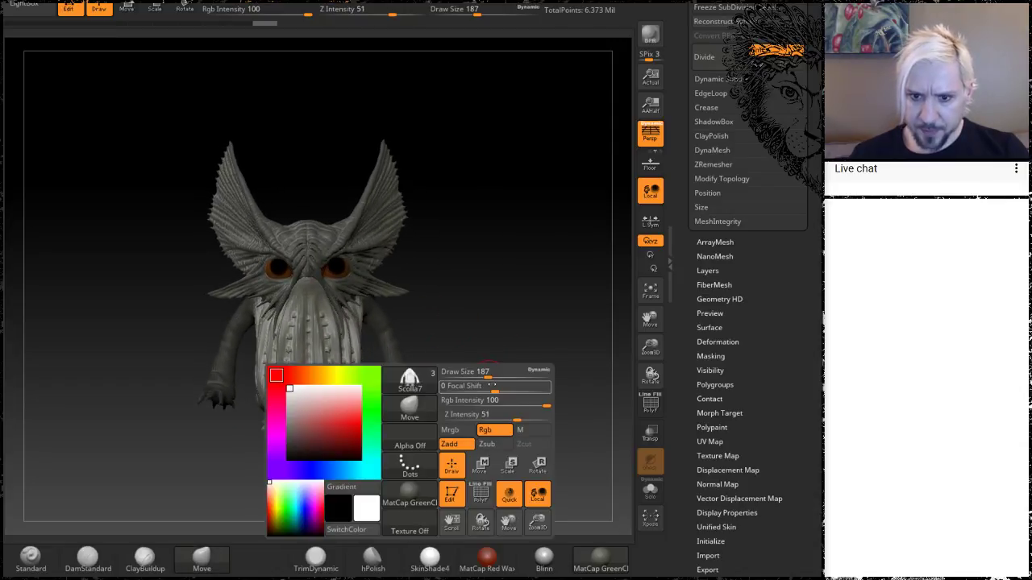
left_click_drag(485, 375, 510, 376)
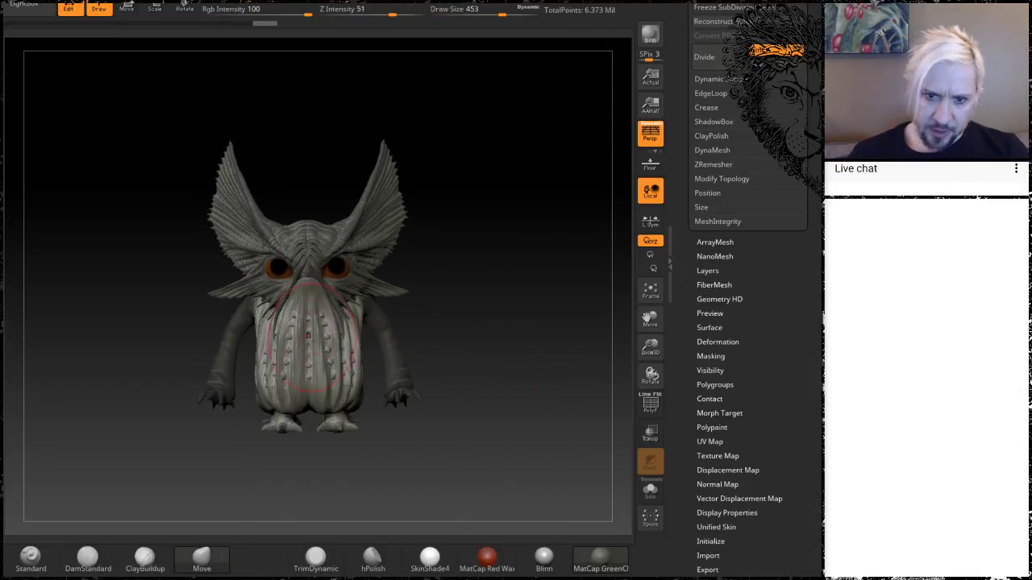
left_click_drag(358, 359, 324, 355)
key("ctrl+z")
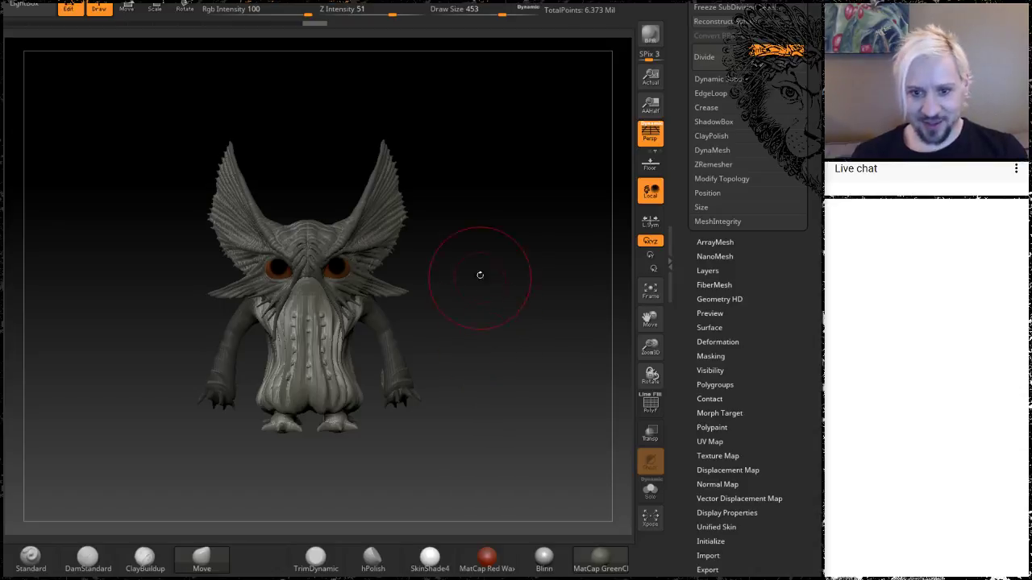
key("ctrl+z")
key("ctrl+z")
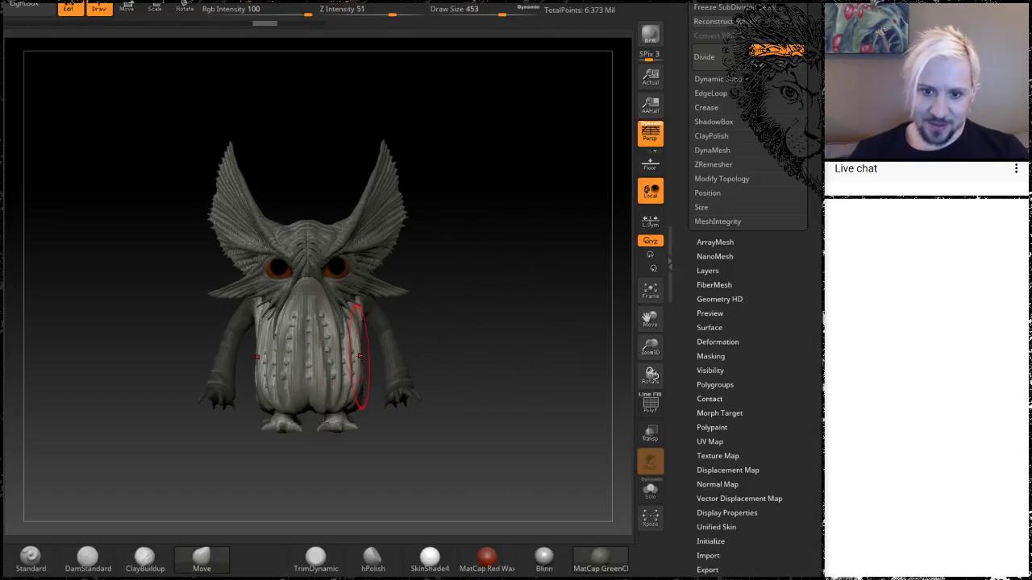
Refine the arm mask from behind with a draw size of 158 and return to the front view
left_click_drag(483, 344, 211, 377)
key("space")
left_click_drag(282, 390, 292, 367, "ctrl")
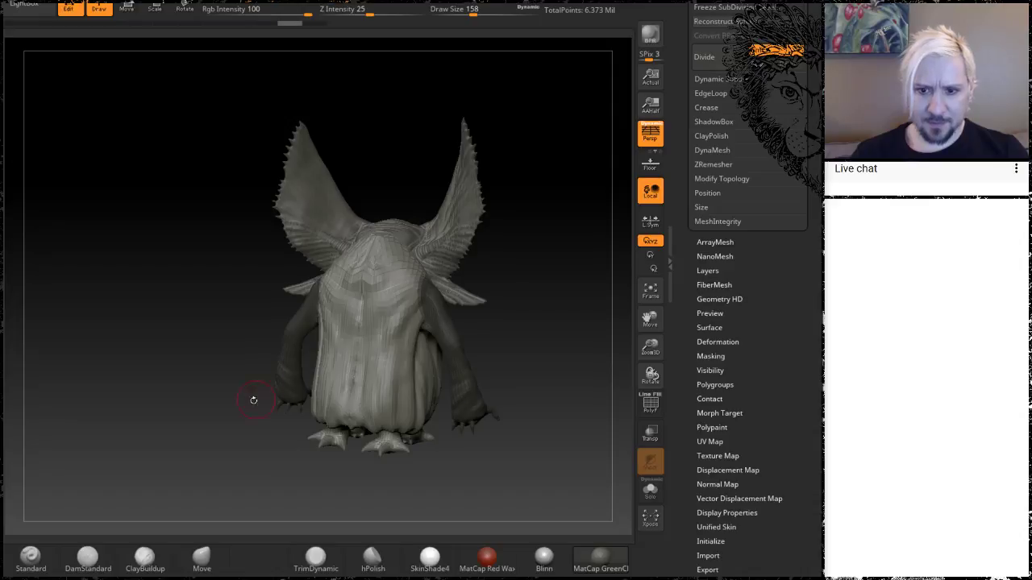
mouse_move(193, 391)
left_mouse_down()
mouse_move(240, 385)
mouse_move(210, 384)
left_mouse_up()
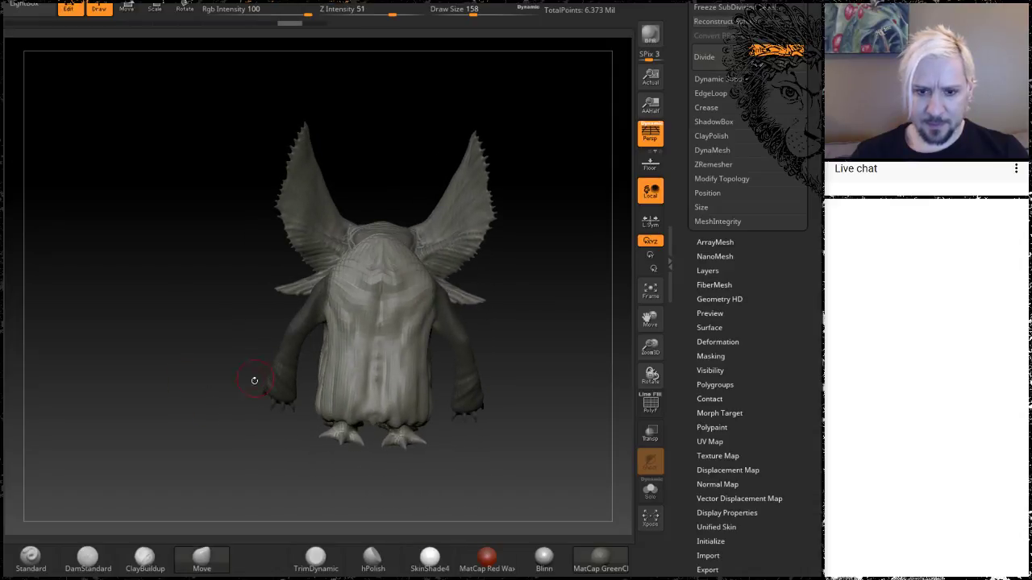
left_click_drag(178, 422, 303, 436)
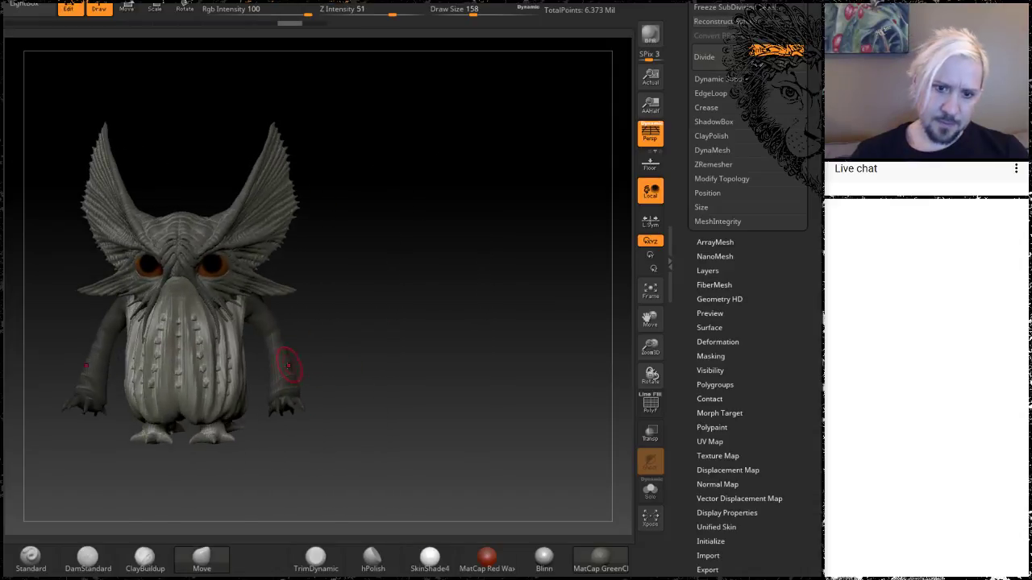
Set the Move brush's draw size to 408 and pull the torso's sides outward between the masked arms
key("space")
left_click_drag(287, 365, 343, 366)
key("space")
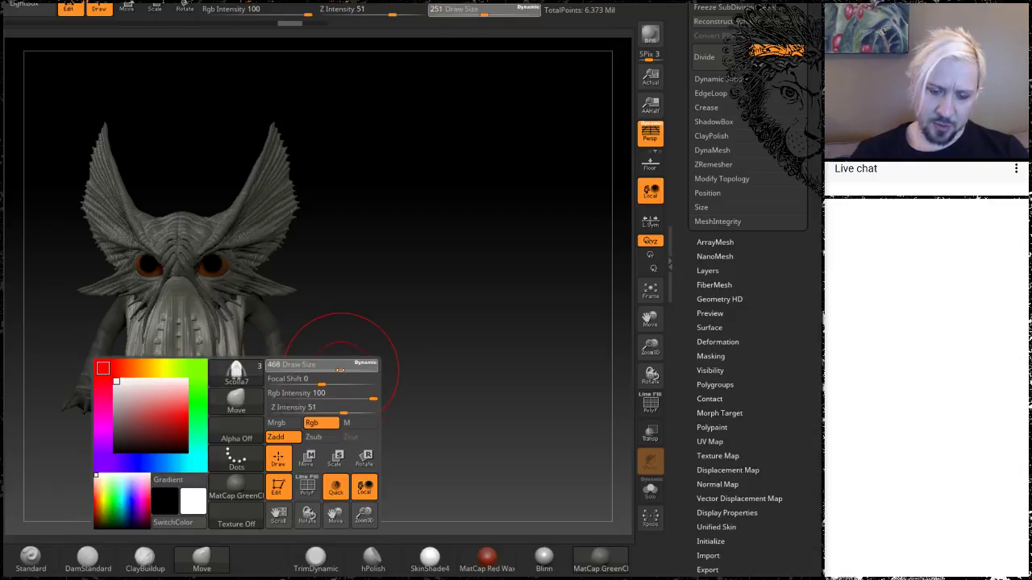
left_click_drag(242, 362, 269, 357)
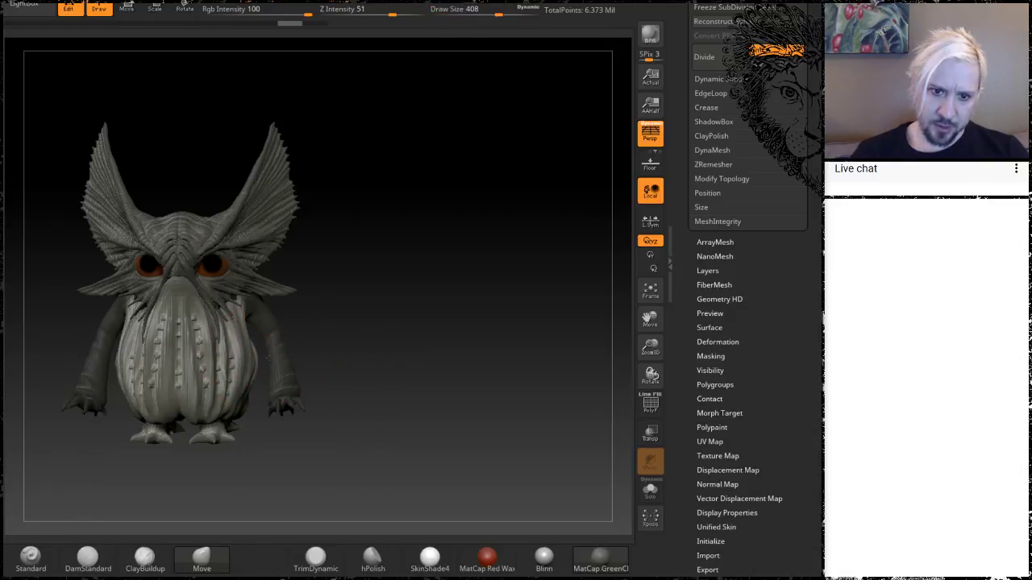
Round out the upper and lower sides of the torso with the Move brush and check the silhouette from the front
left_click_drag(392, 363, 398, 336)
left_click_drag(332, 336, 347, 333)
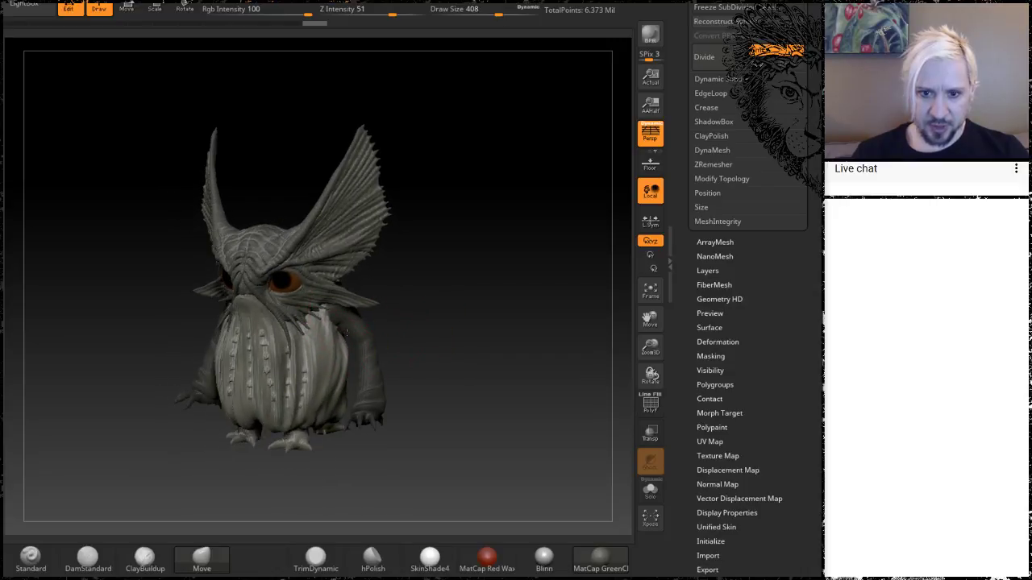
left_click_drag(507, 327, 556, 329)
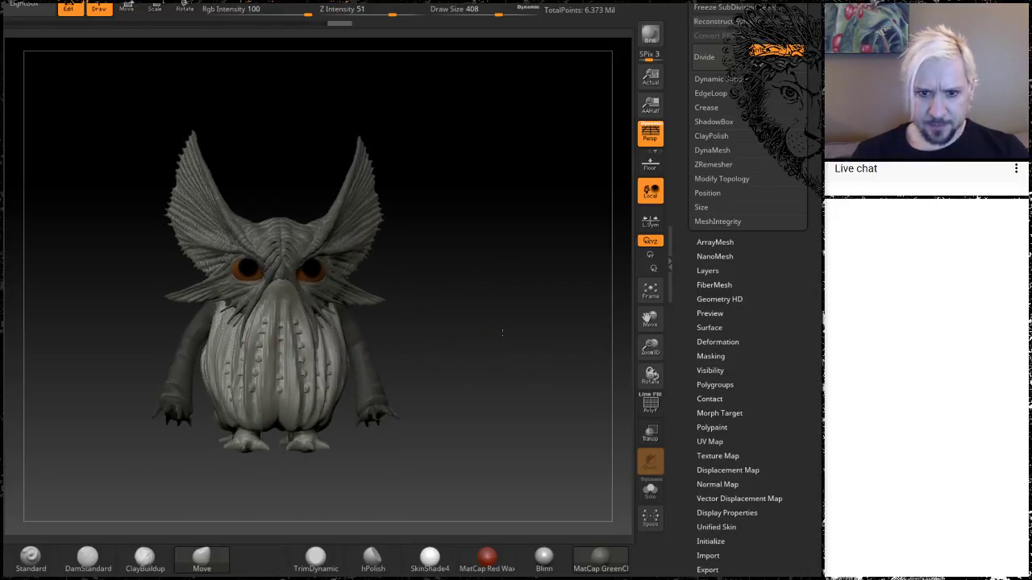
left_click_drag(333, 400, 350, 410)
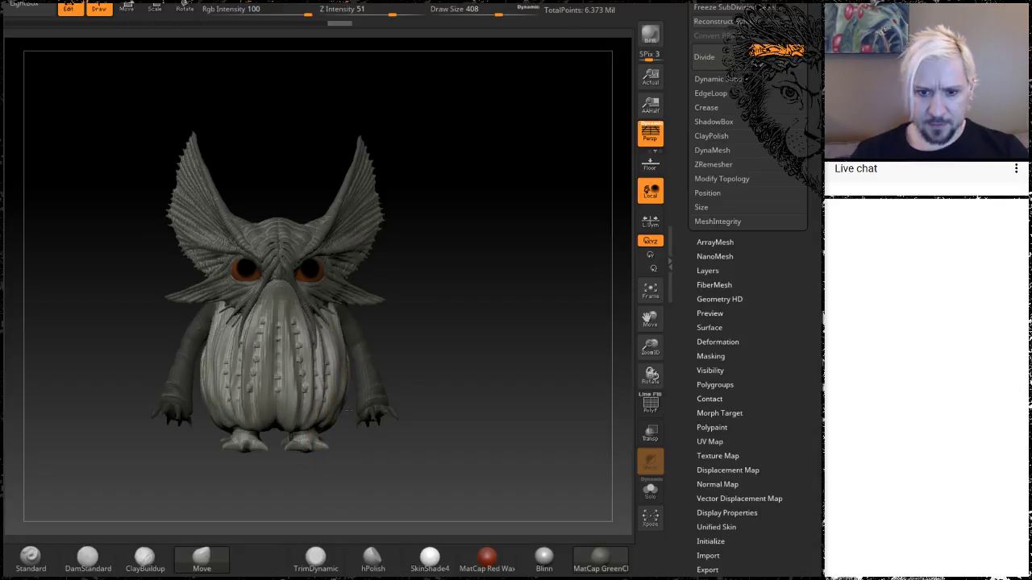
mouse_move(487, 327)
left_mouse_down()
mouse_move(524, 324)
mouse_move(484, 313)
left_mouse_up()
key("shift")
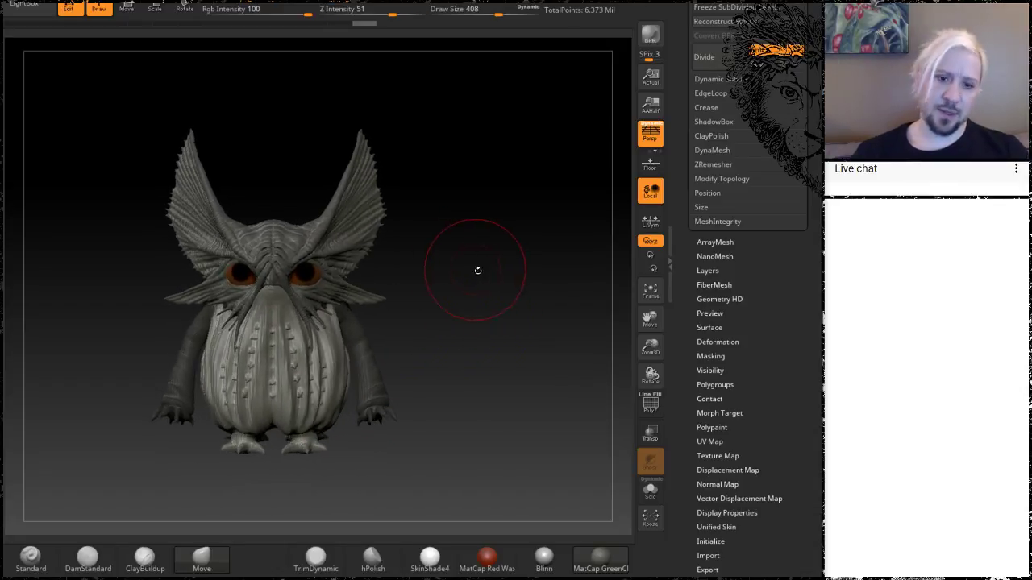
mouse_move(479, 360)
left_mouse_down()
mouse_move(536, 358)
mouse_move(476, 363)
left_mouse_up()
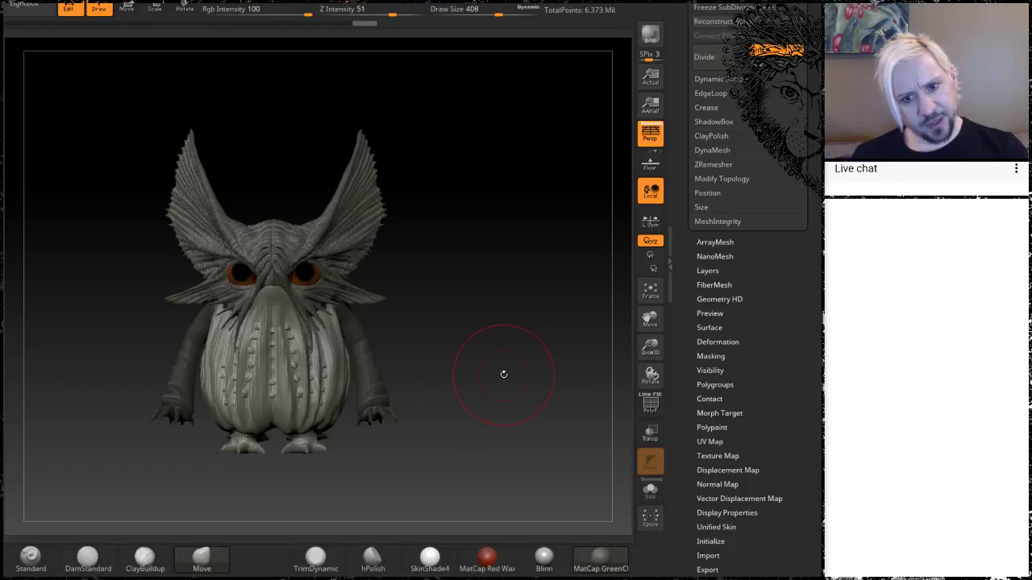
mouse_move(521, 371)
left_mouse_down()
mouse_move(557, 366)
mouse_move(531, 364)
left_mouse_up()
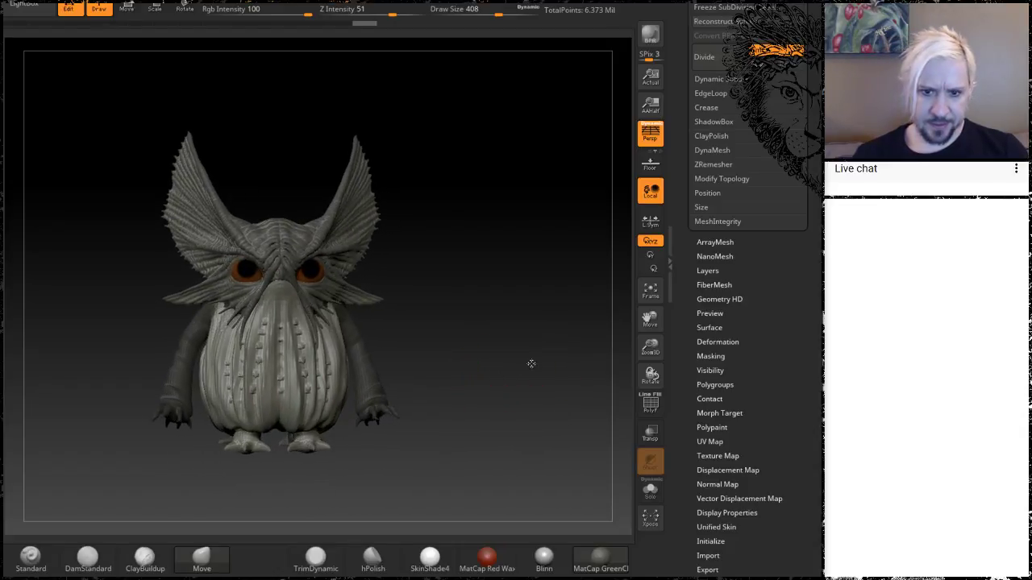
Set the Move brush's draw size to 1000 and try pulling the lower belly and feet downward in front view
key("space")
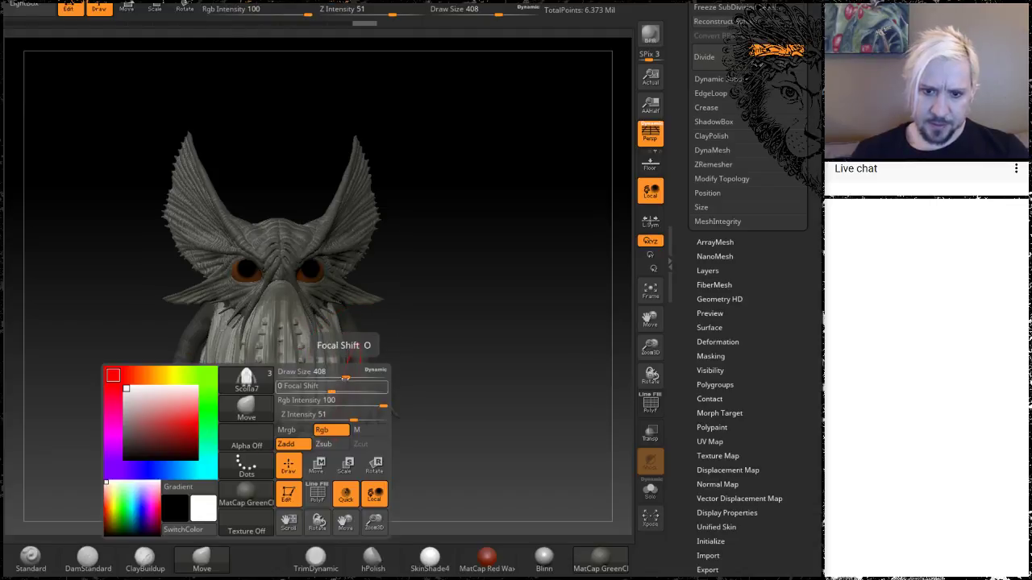
left_click_drag(350, 374, 394, 377)
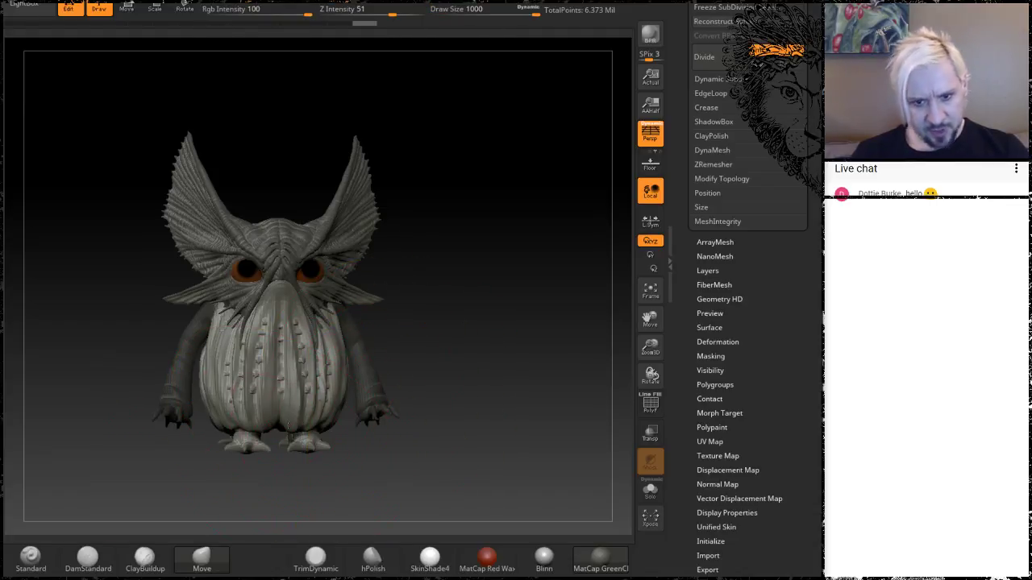
left_click_drag(288, 424, 285, 449)
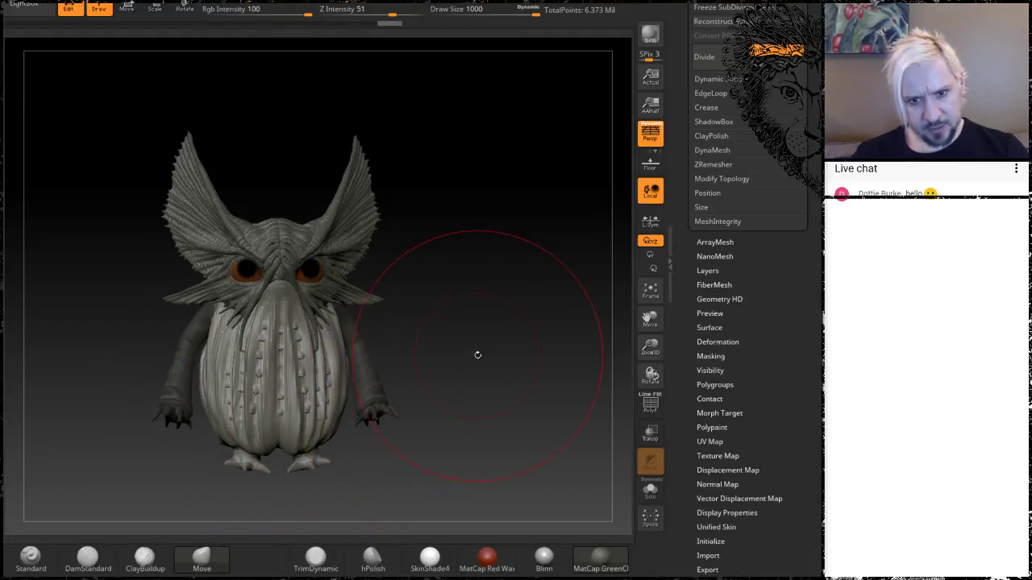
key("ctrl+z")
Pull the lower body and feet downward in side view with the Move brush, and check the proportions from the front
left_click_drag(386, 430, 525, 371)
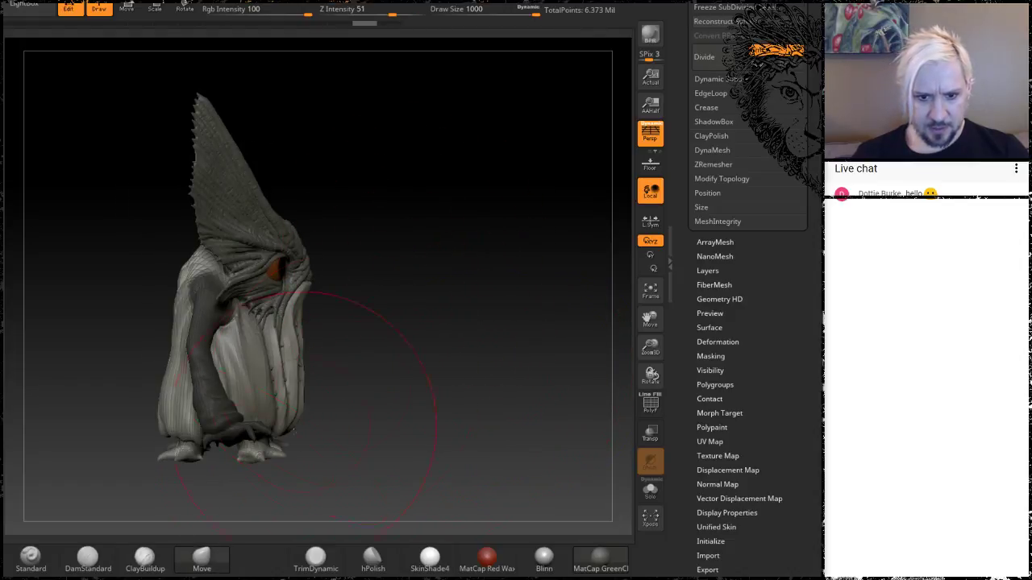
left_click_drag(223, 453, 224, 470)
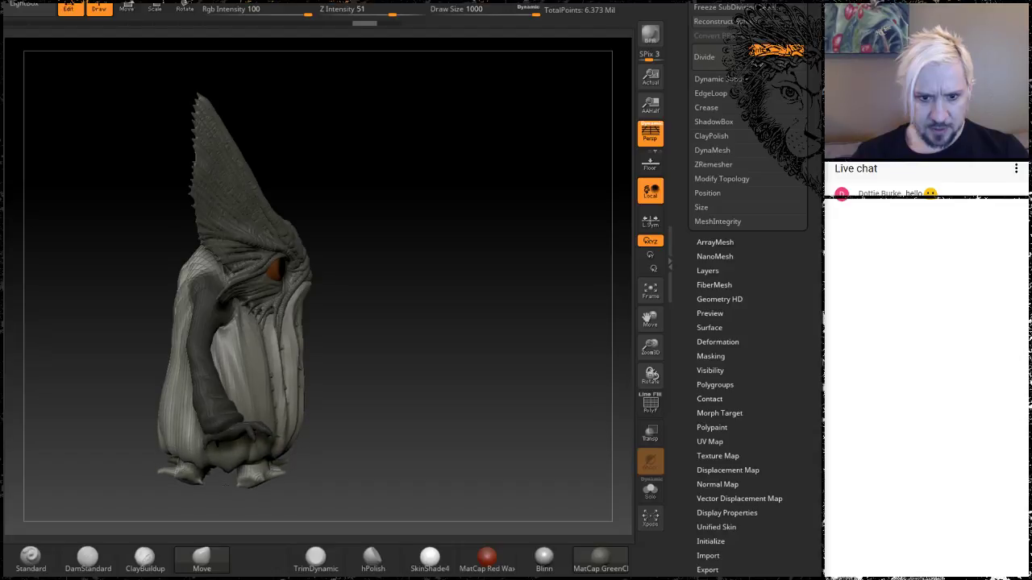
left_click_drag(382, 384, 432, 386)
mouse_move(521, 349)
left_mouse_down("alt")
mouse_move(504, 322)
mouse_move(481, 364)
mouse_move(516, 325)
left_mouse_up("alt")
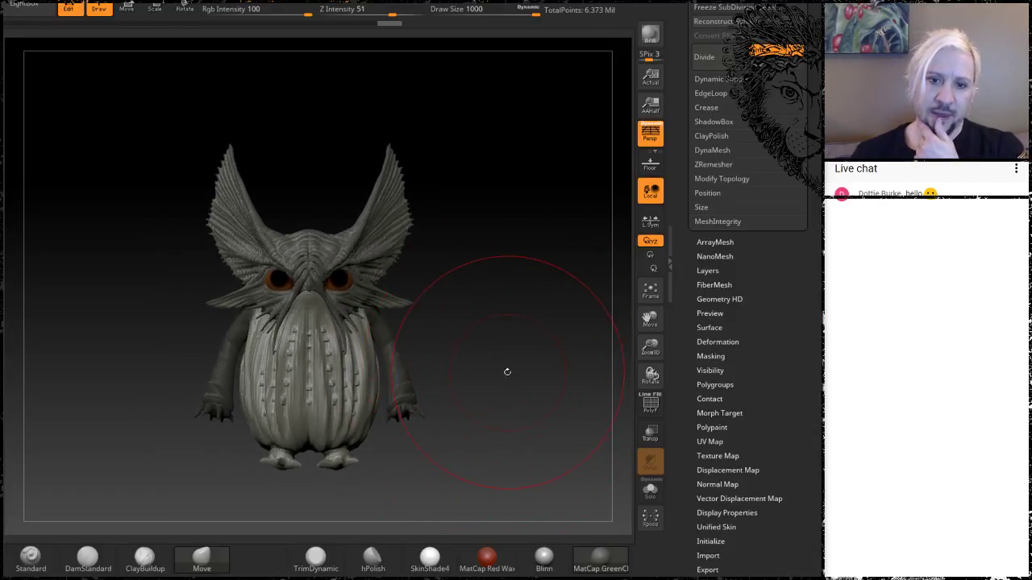
mouse_move(520, 387)
left_mouse_down()
mouse_move(476, 389)
mouse_move(502, 393)
mouse_move(494, 402)
mouse_move(464, 380)
mouse_move(519, 427)
mouse_move(511, 421)
left_mouse_up()
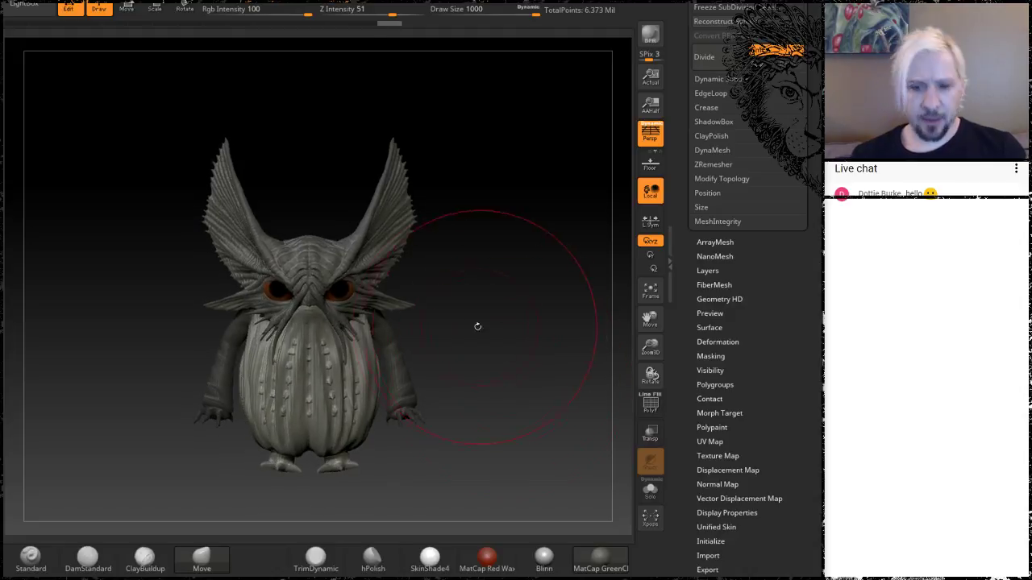
Try masking the torso in front view and from below to leave only the feet free
mouse_move(510, 371)
left_mouse_down()
mouse_move(468, 366)
mouse_move(492, 355)
left_mouse_up()
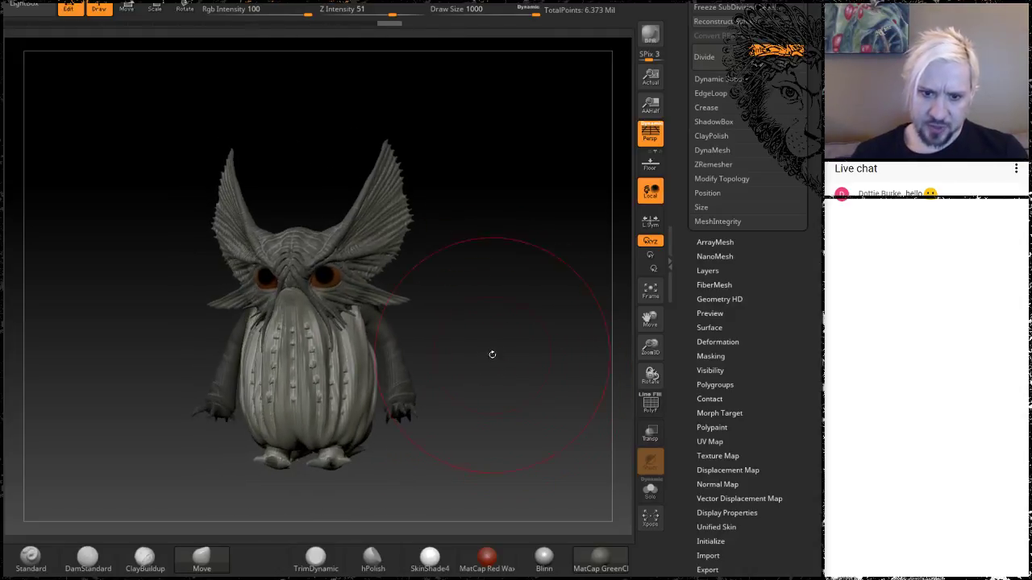
mouse_move(509, 399)
left_mouse_down()
mouse_move(452, 393)
mouse_move(478, 406)
mouse_move(532, 395)
left_mouse_up()
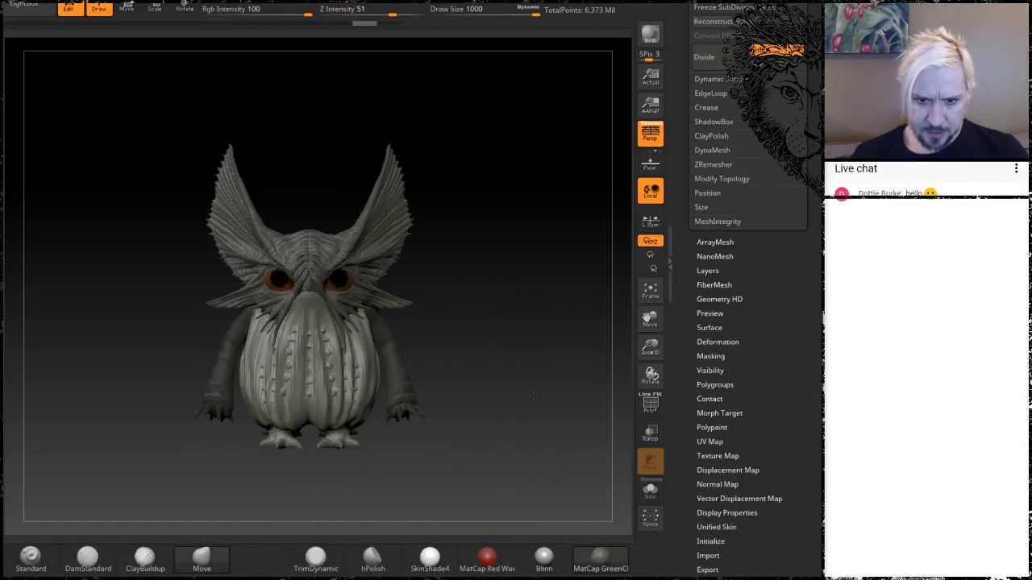
left_click_drag(327, 327, 311, 330, "ctrl")
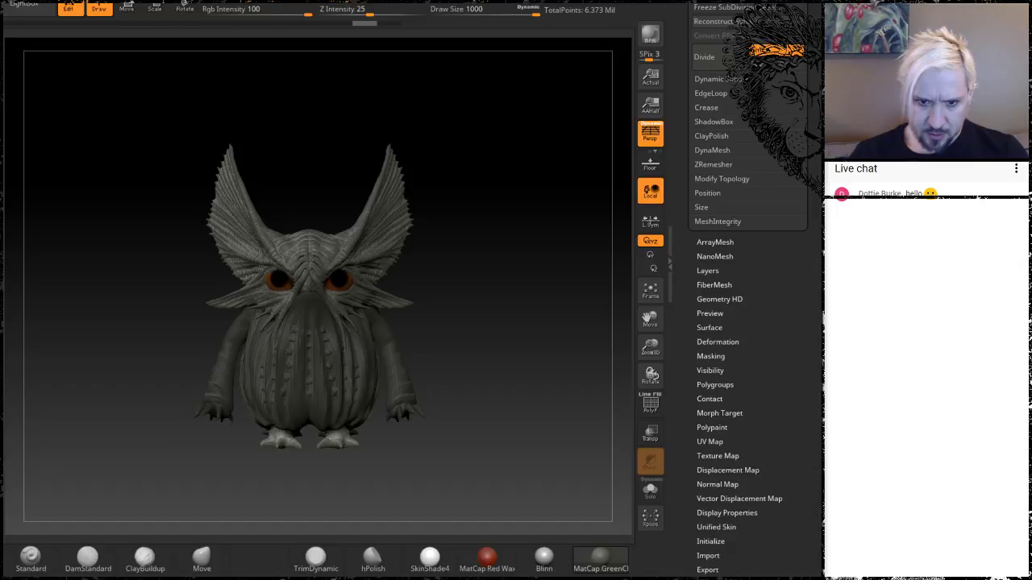
mouse_move(466, 334)
left_mouse_down()
mouse_move(571, 339)
mouse_move(509, 349)
mouse_move(492, 315)
left_mouse_up()
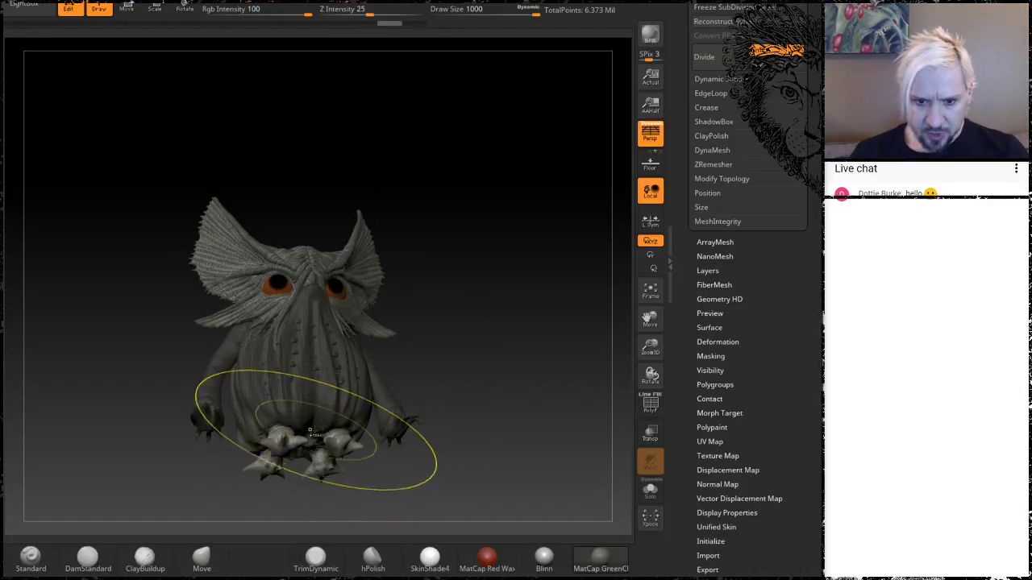
left_click(316, 435, "ctrl")
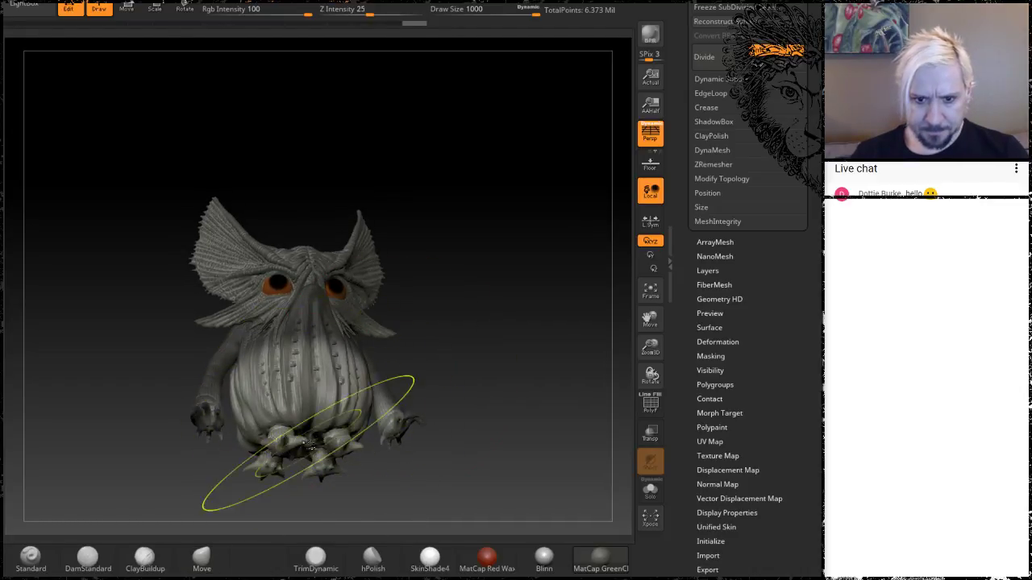
left_click_drag(465, 379, 472, 435)
left_click(405, 432, "ctrl")
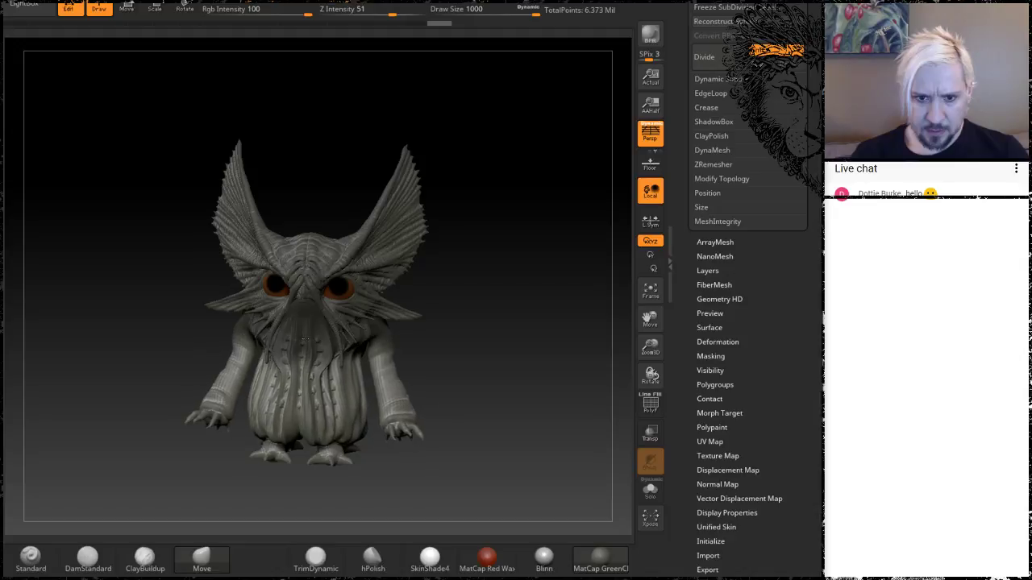
left_click_drag(305, 340, 340, 332)
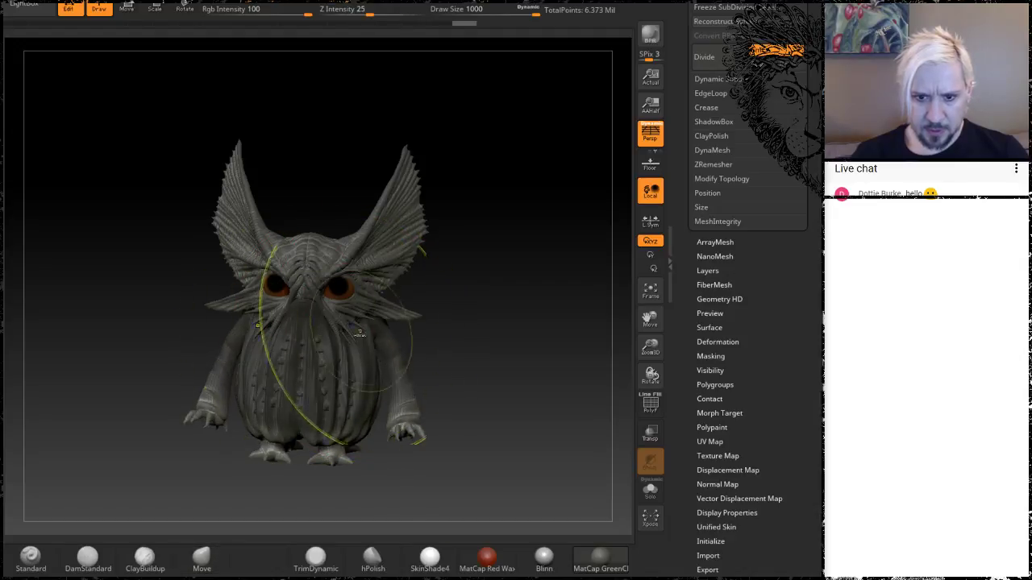
mouse_move(491, 350)
left_mouse_down()
mouse_move(553, 349)
mouse_move(501, 373)
left_mouse_up()
key("ctrl+z")
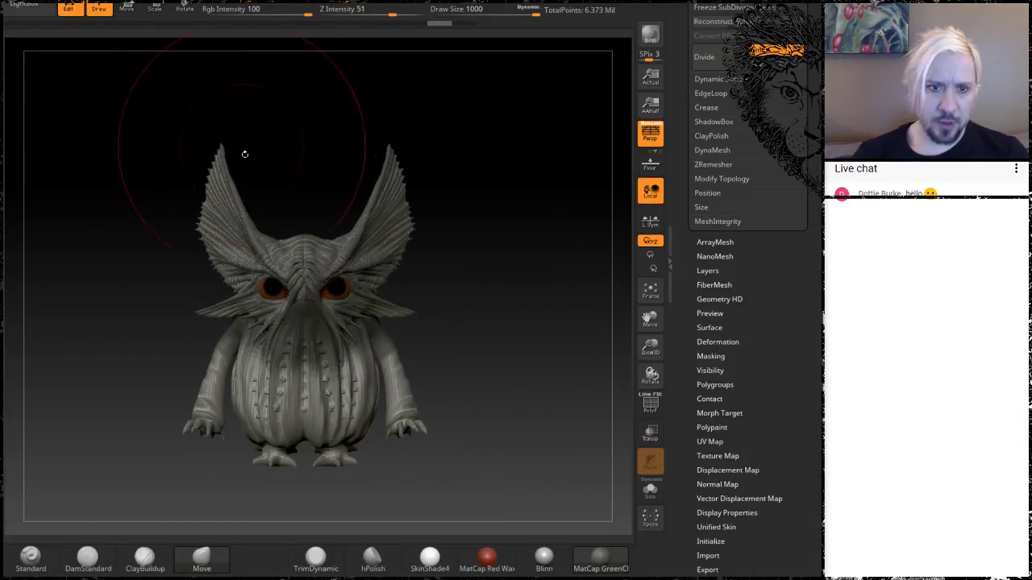
Mask the head and arms, move the torso and feet downward with the gizmo to lengthen the body, and clear the mask
key("w")
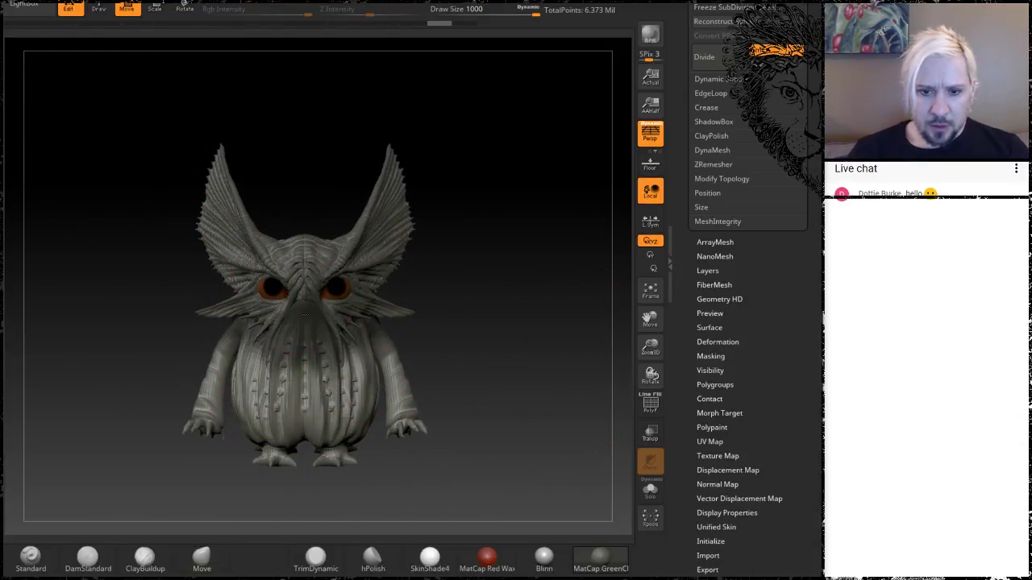
left_click_drag(304, 314, 304, 401, "ctrl")
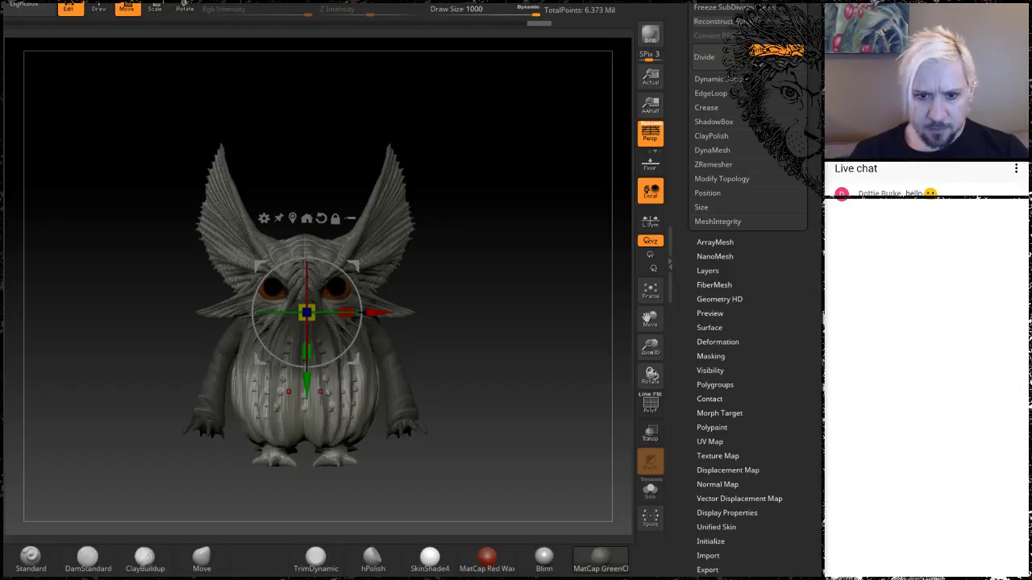
left_click_drag(307, 378, 306, 409)
left_click_drag(509, 337, 554, 349)
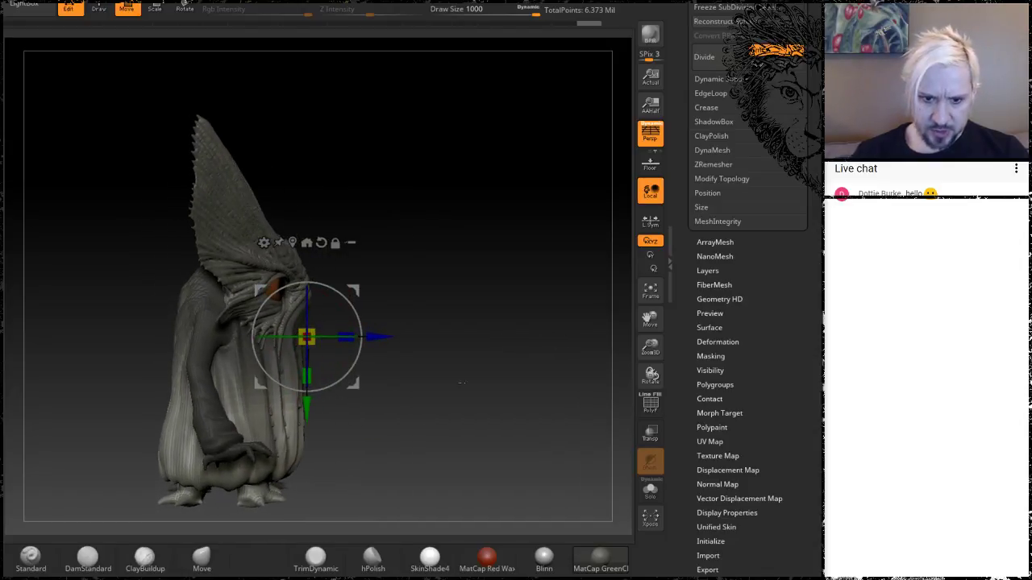
left_click_drag(462, 383, 450, 358, "alt")
left_click_drag(586, 286, 504, 329, "alt")
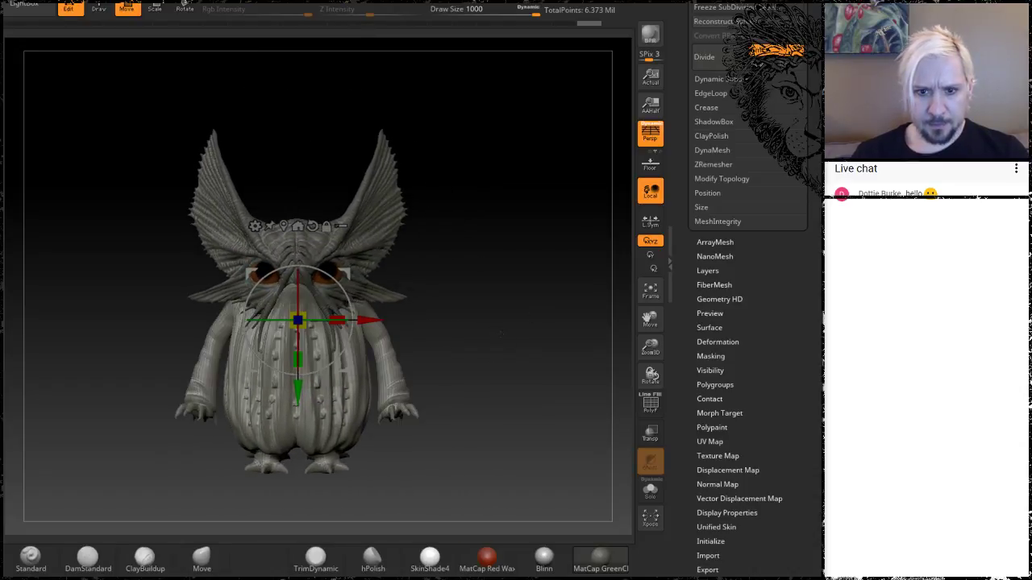
left_click(508, 320, "ctrl")
left_click(506, 326, "ctrl")
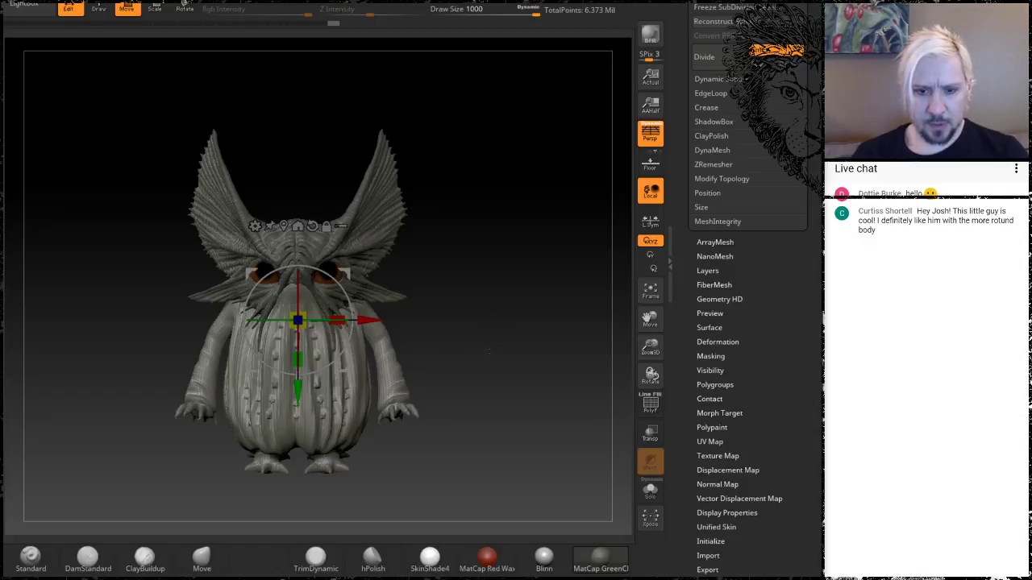
Return to the Move brush in Draw mode and set its draw size to 379 over the arm
mouse_move(510, 319)
left_mouse_down("alt")
mouse_move(505, 333)
mouse_move(523, 326)
mouse_move(493, 322)
mouse_move(530, 328)
mouse_move(506, 311)
mouse_move(524, 305)
mouse_move(501, 322)
mouse_move(539, 331)
mouse_move(470, 380)
mouse_move(497, 345)
mouse_move(496, 365)
mouse_move(447, 363)
left_mouse_up("alt")
key("q")
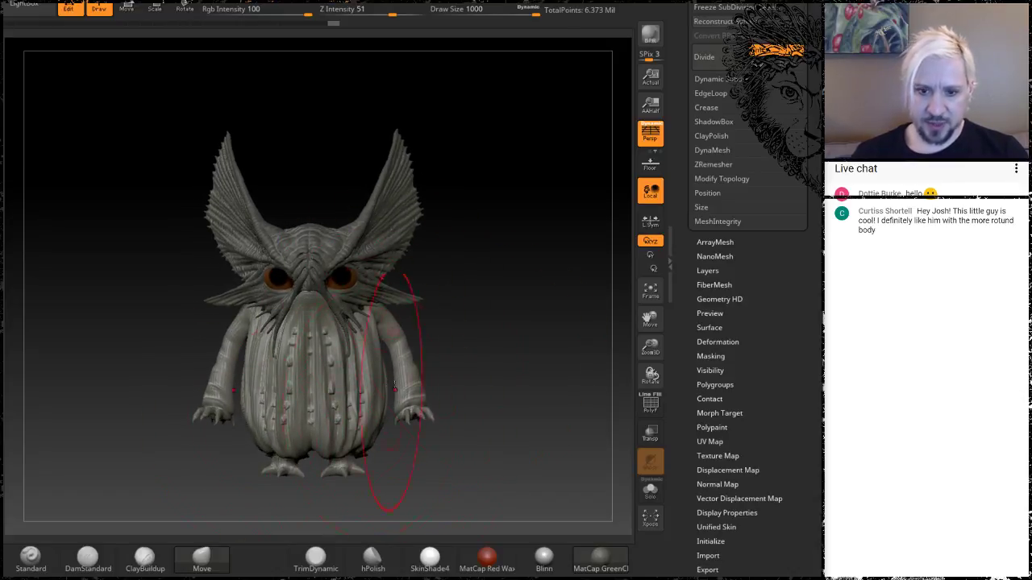
mouse_move(502, 327)
left_mouse_down()
mouse_move(498, 348)
mouse_move(454, 357)
left_mouse_up()
key("space")
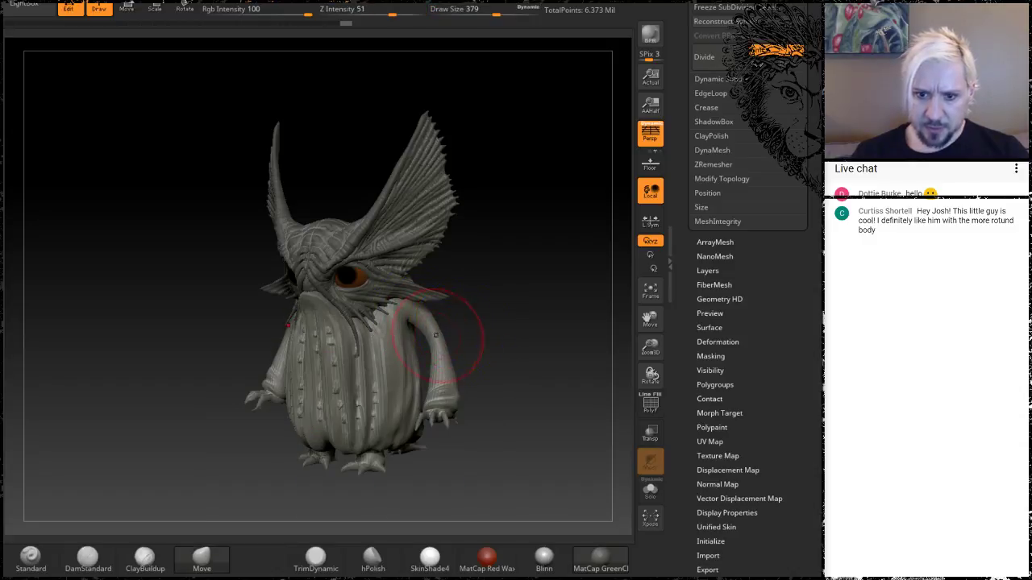
key("b")
key("m")
key("v")
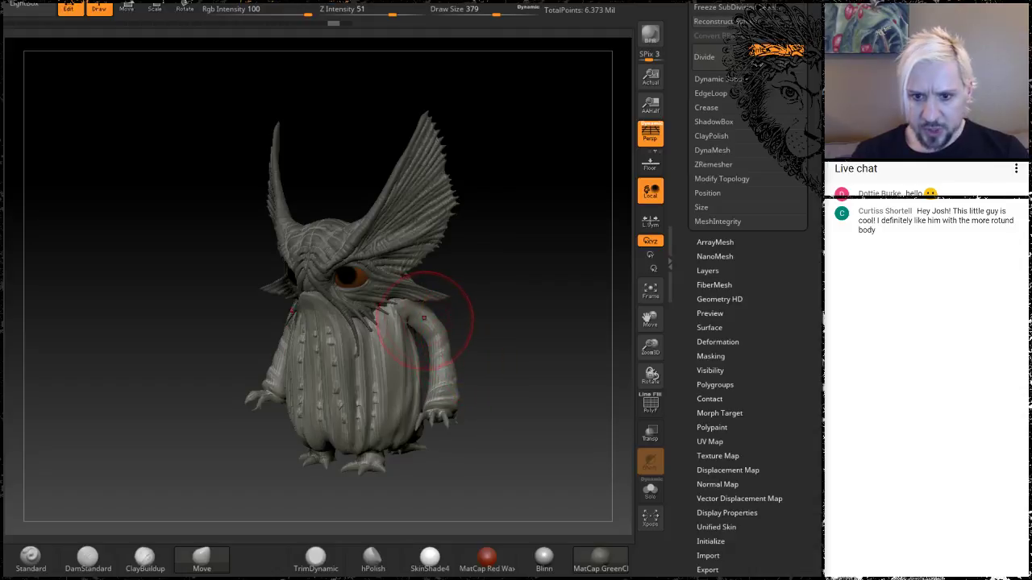
Try isolating the arms with a gizmo mask, undo it, and clear the duplicate snapshot from the canvas
key("e")
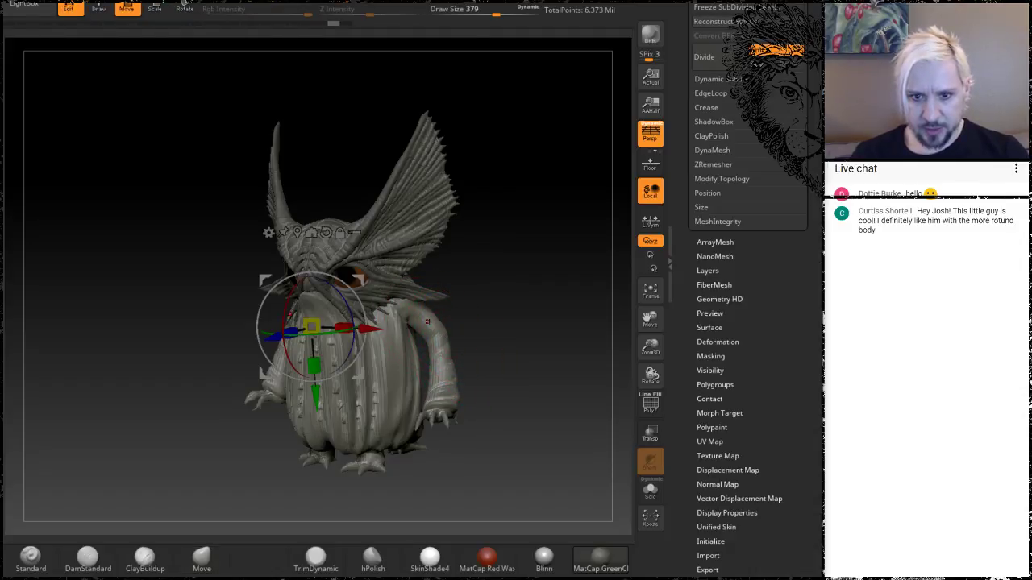
left_click(404, 309, "ctrl")
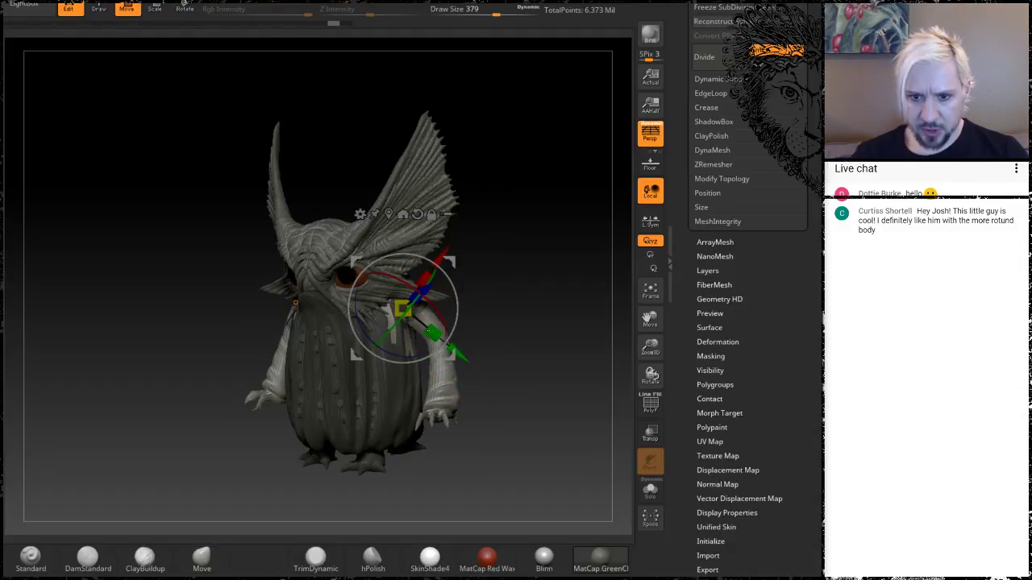
key("shift+s")
left_click_drag(569, 285, 407, 292)
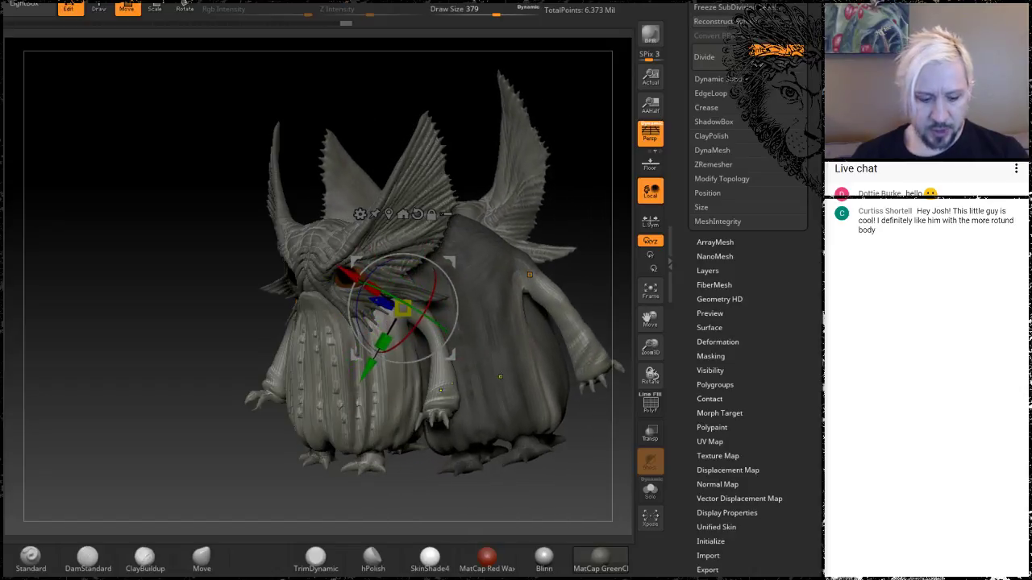
key("ctrl+z")
key("ctrl+z")
key("ctrl+z")
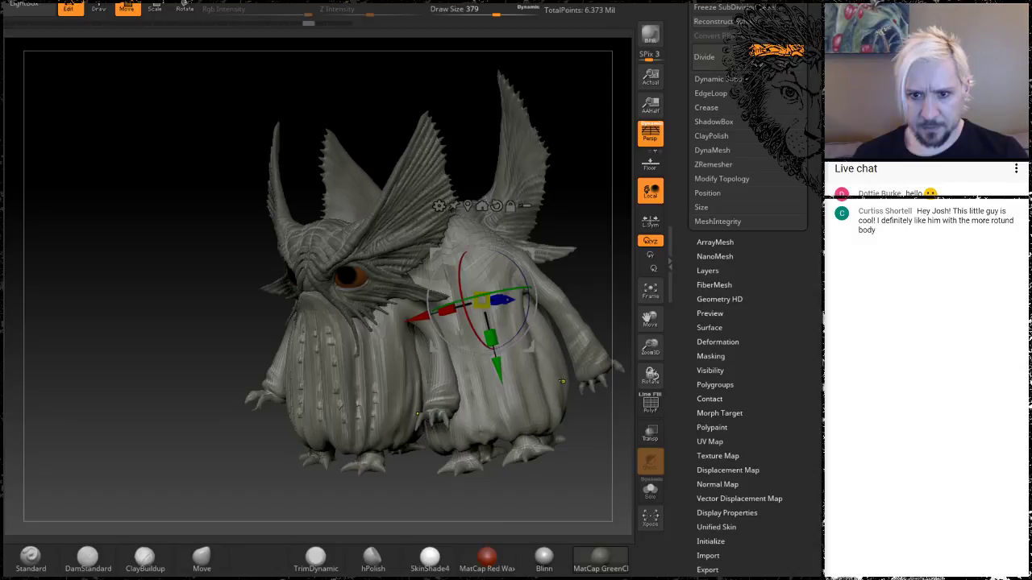
key("ctrl+n")
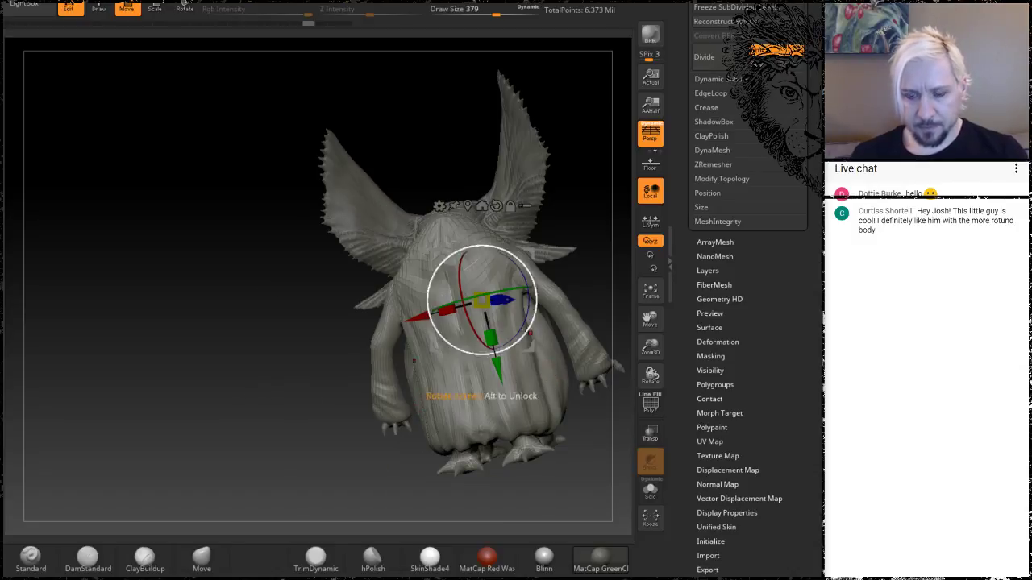
Mask the torso so the arms stay free, and place the gizmo near the shoulder
left_click_drag(244, 339, 381, 352)
left_click(359, 283, "alt")
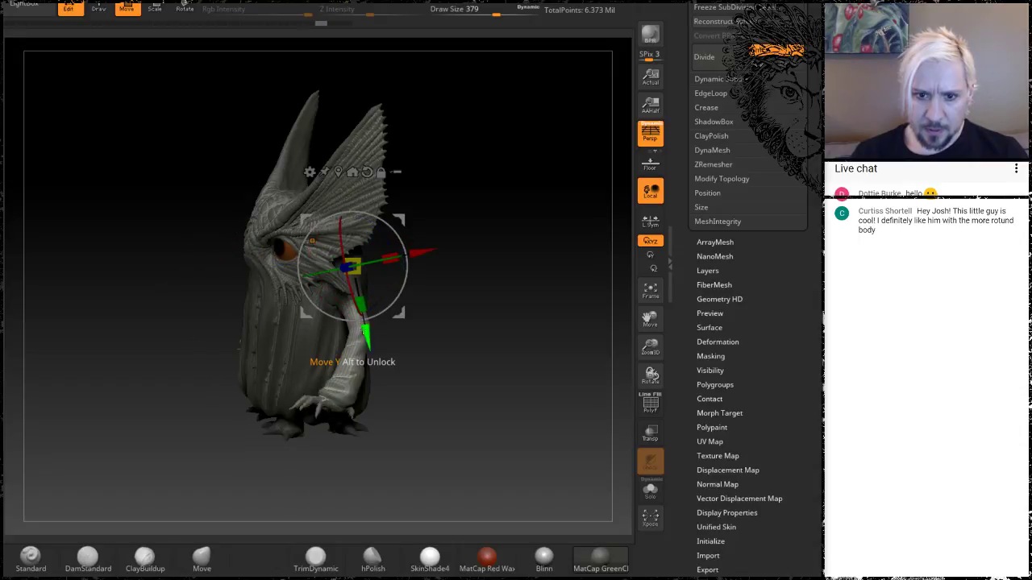
left_click_drag(483, 372, 428, 251)
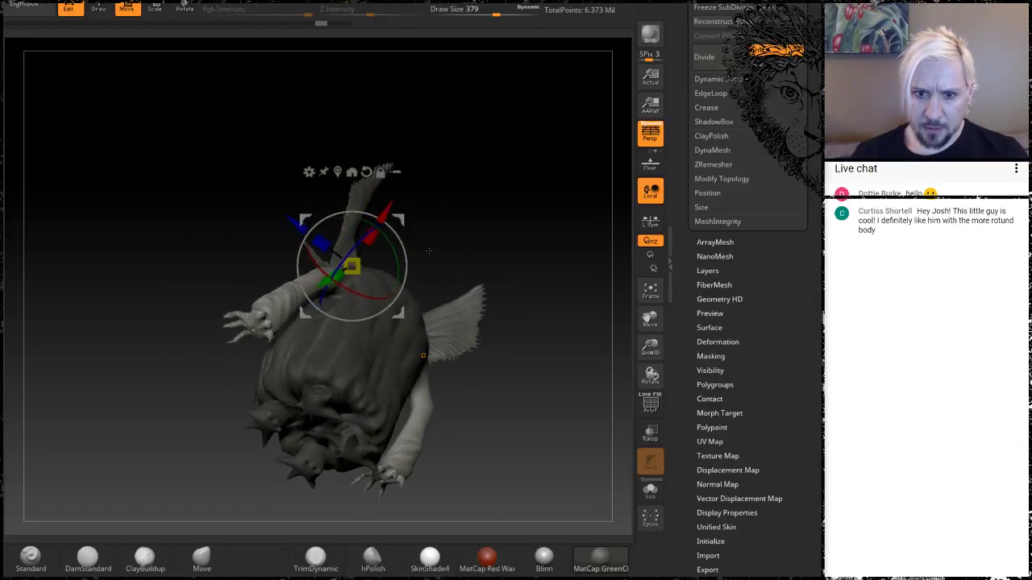
left_click_drag(342, 301, 309, 282, "alt")
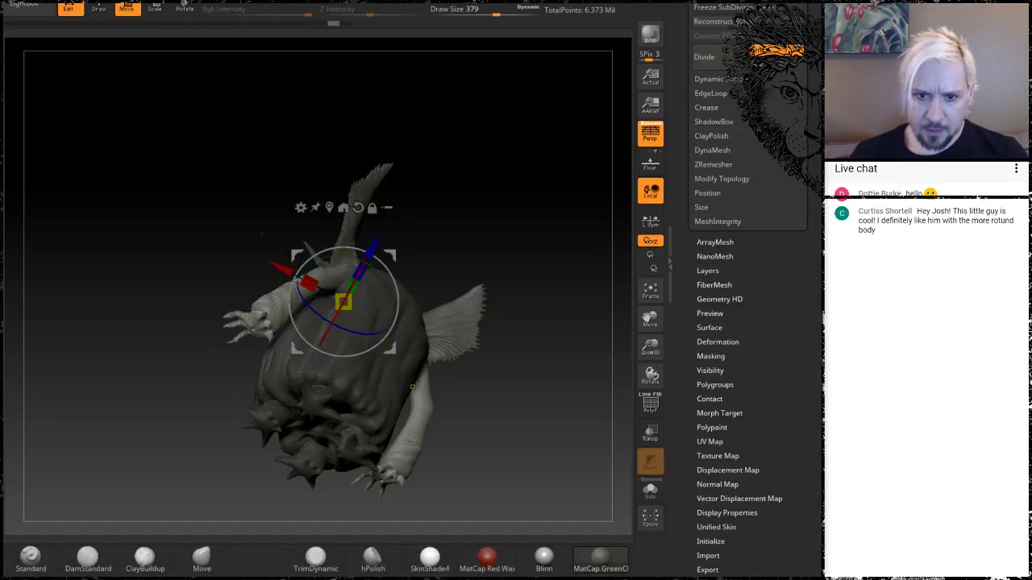
left_click_drag(264, 232, 225, 303)
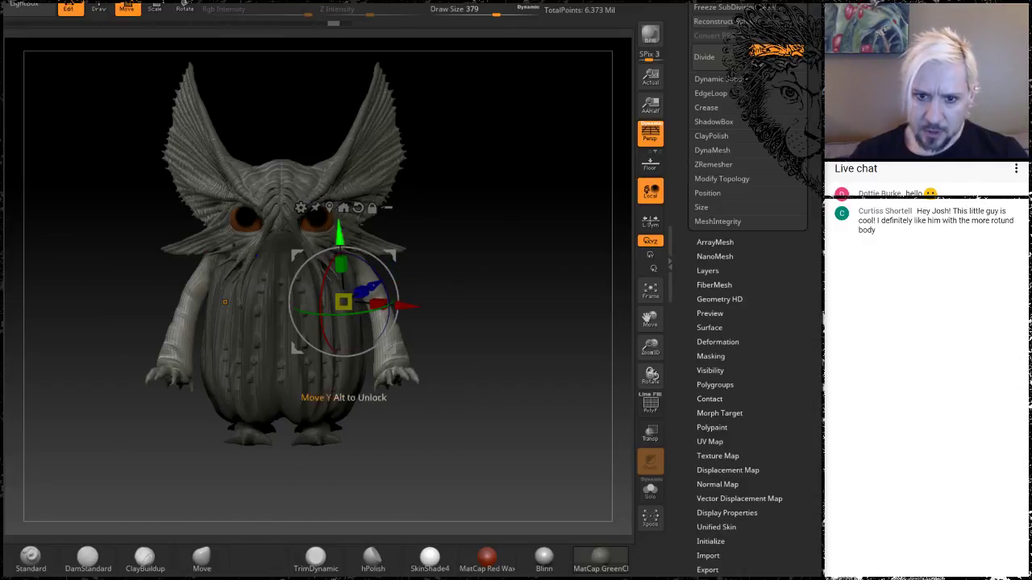
Try moving the unmasked arms outward along the X axis with the gizmo
left_click_drag(408, 307, 539, 312)
mouse_move(524, 367)
left_mouse_down()
mouse_move(566, 367)
mouse_move(507, 367)
left_mouse_up()
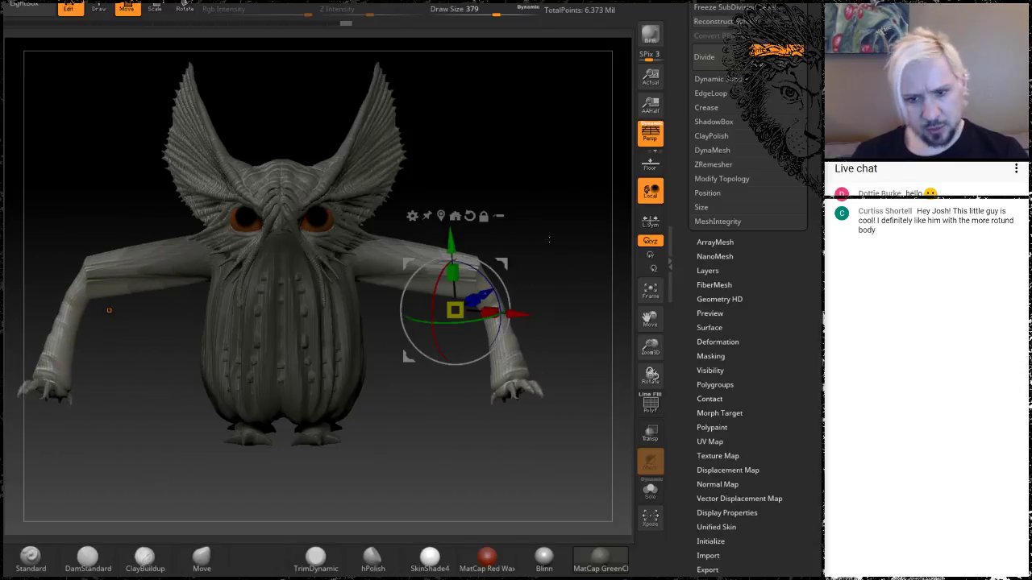
left_click_drag(536, 184, 532, 242, "alt")
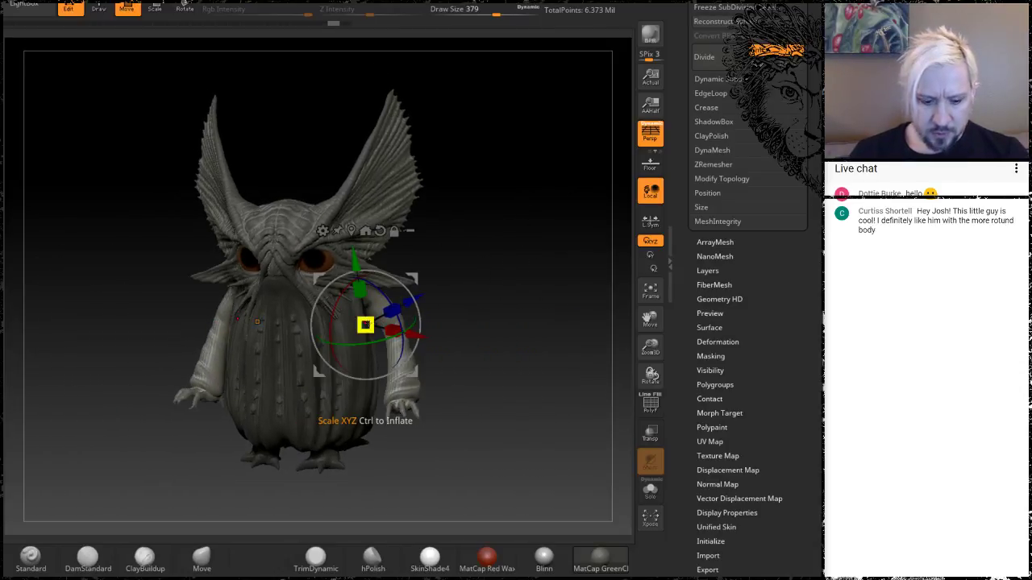
Scale the arms up uniformly with the gizmo, reduce the enlargement, and lower them slightly along the Y axis
left_click_drag(366, 325, 428, 298)
left_click_drag(490, 241, 516, 246)
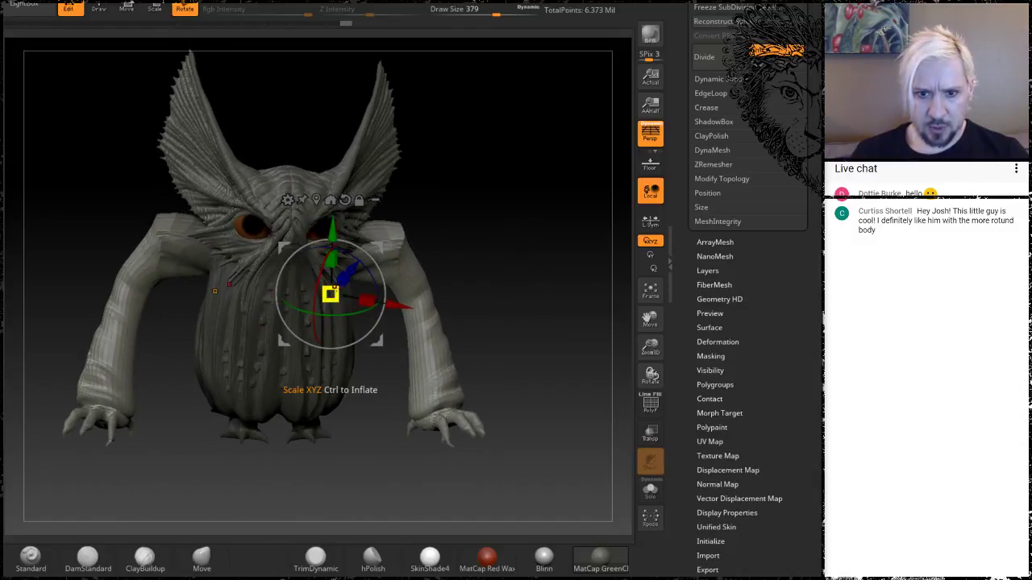
left_click_drag(331, 295, 306, 308)
key("w")
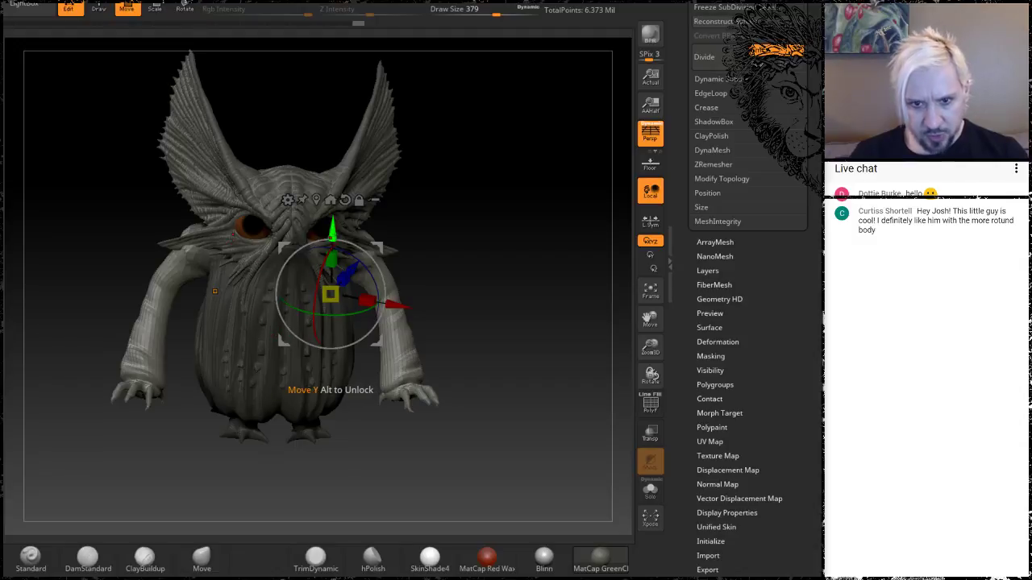
left_click_drag(331, 238, 331, 254)
Adjust the arms' depth placement against the body with the gizmo in side view
left_click_drag(523, 278, 436, 287)
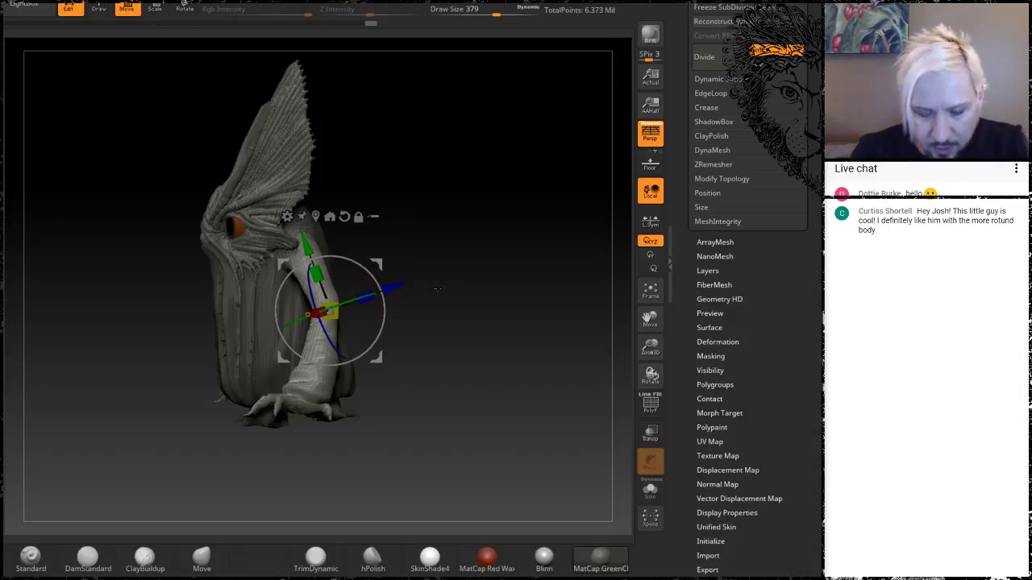
mouse_move(394, 287)
left_mouse_down()
mouse_move(371, 289)
mouse_move(370, 320)
mouse_move(403, 320)
left_mouse_up()
left_click_drag(462, 393, 516, 397)
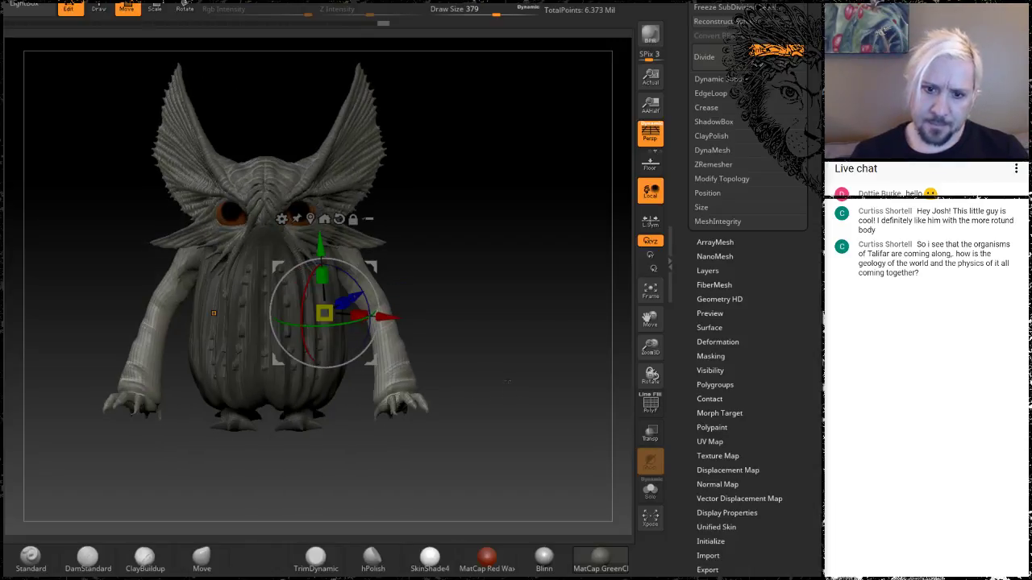
Examine the enlarged arms up close, clear the torso mask, and compare the proportions from the side and front
left_click_drag(481, 297, 390, 320)
left_click_drag(456, 255, 498, 294)
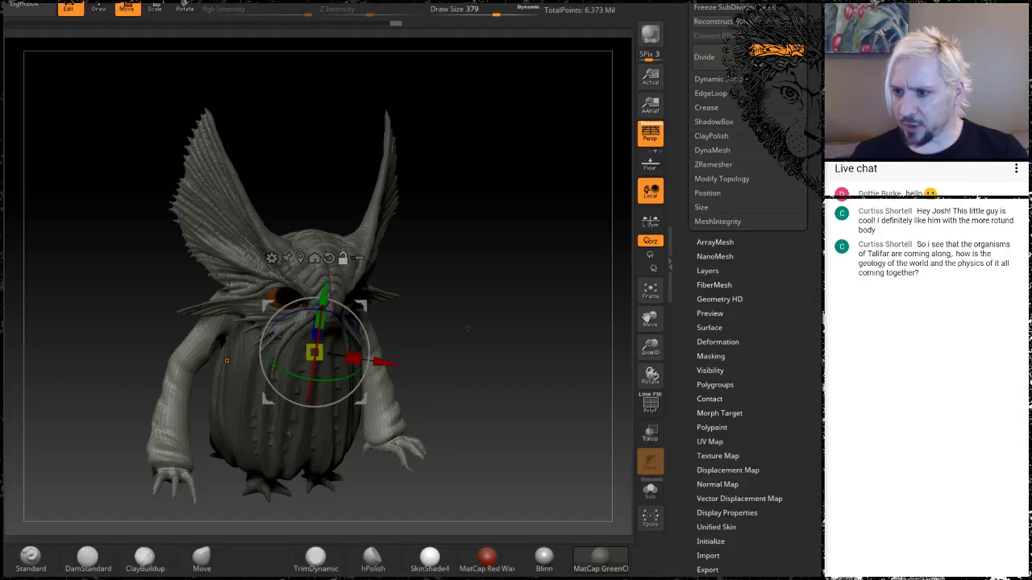
mouse_move(471, 342)
left_mouse_down()
mouse_move(415, 353)
mouse_move(526, 333)
mouse_move(539, 326)
mouse_move(524, 314)
mouse_move(531, 307)
mouse_move(566, 299)
mouse_move(501, 329)
left_mouse_up()
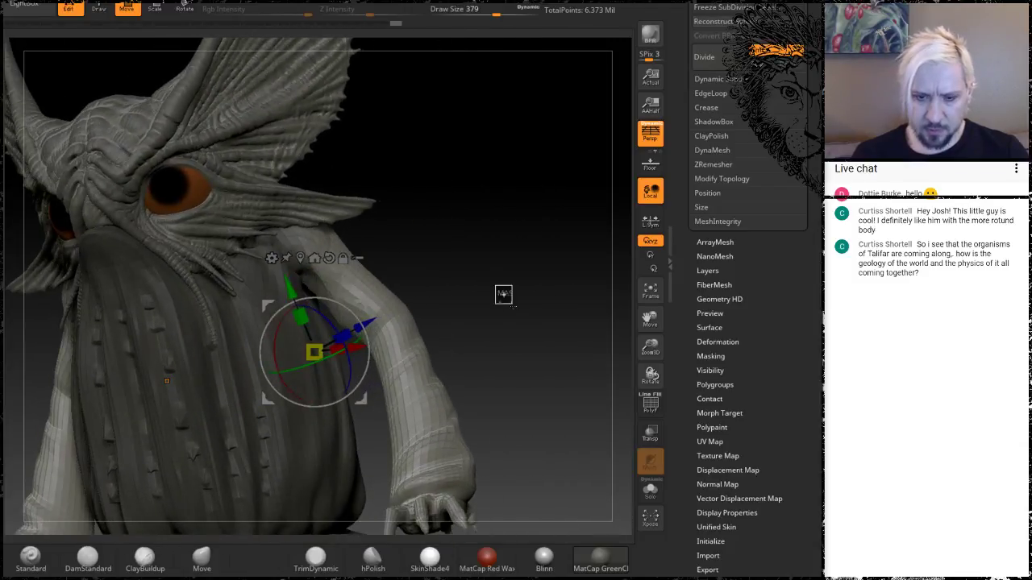
left_click_drag(502, 291, 514, 302, "ctrl")
left_click_drag(520, 367, 465, 370, "alt")
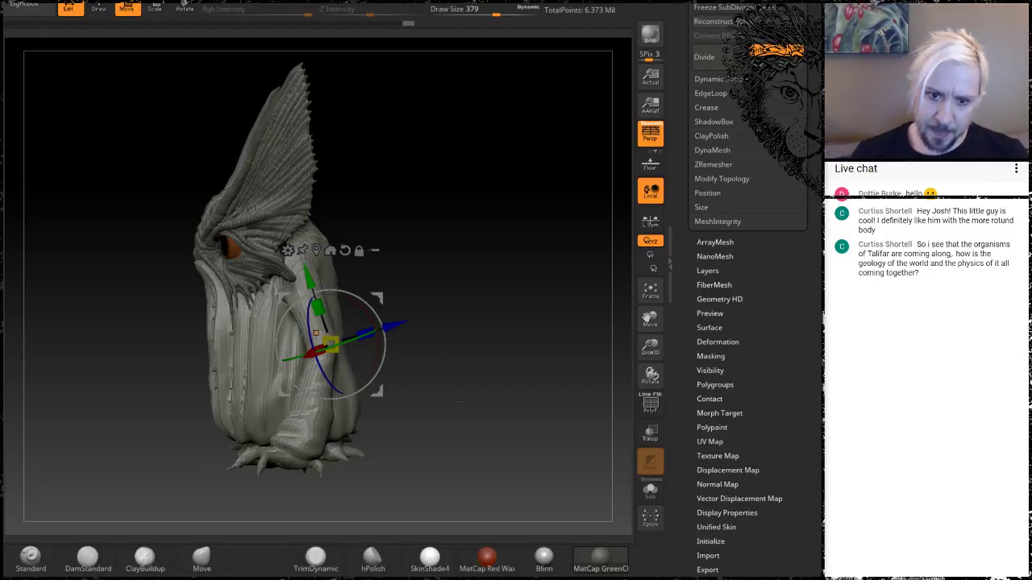
left_click_drag(458, 401, 524, 372)
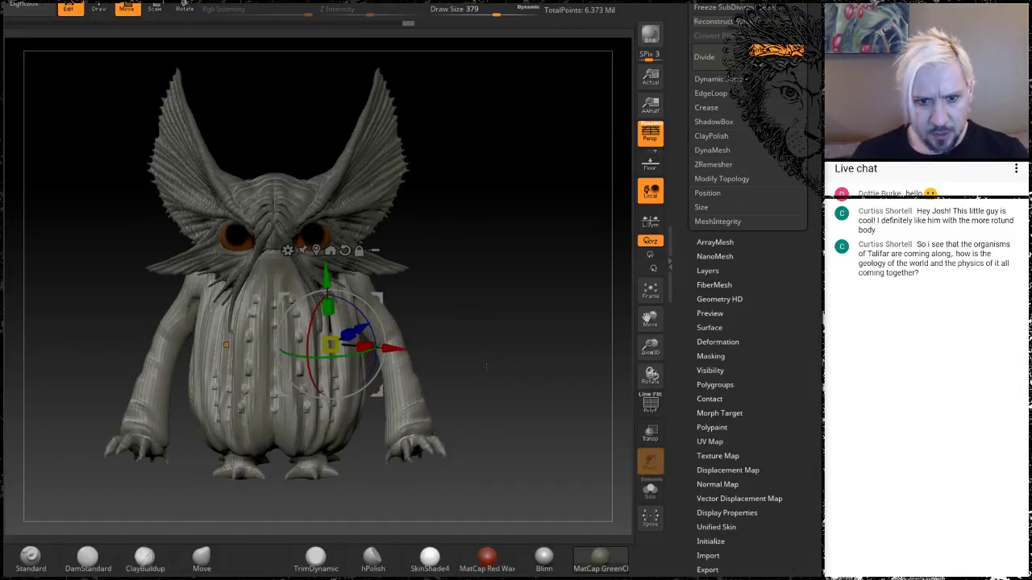
Smooth the junction between the shoulder, armpit and torso with the Smooth brush
mouse_move(485, 367)
left_mouse_down()
mouse_move(511, 314)
mouse_move(512, 407)
left_mouse_up()
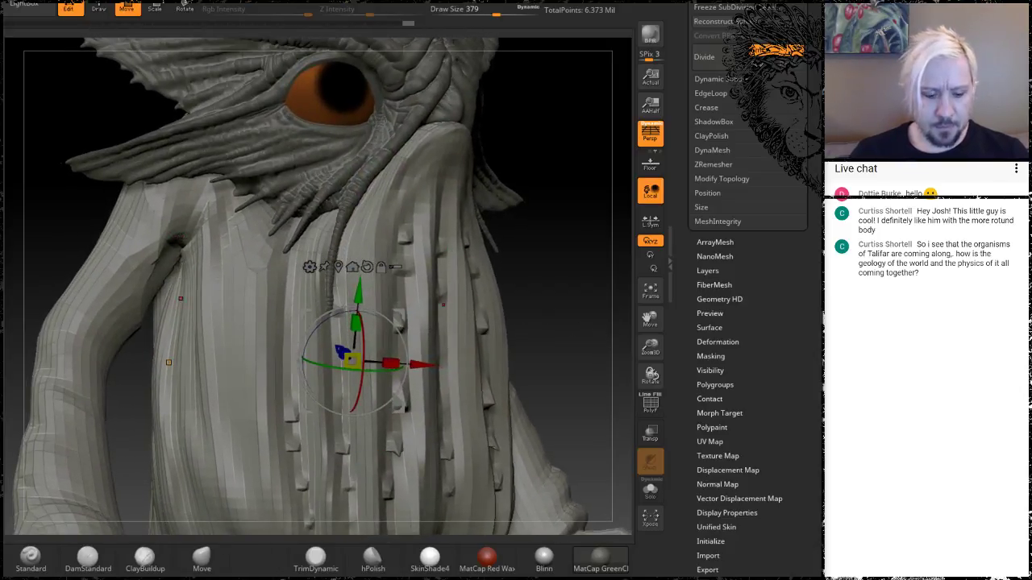
key("q")
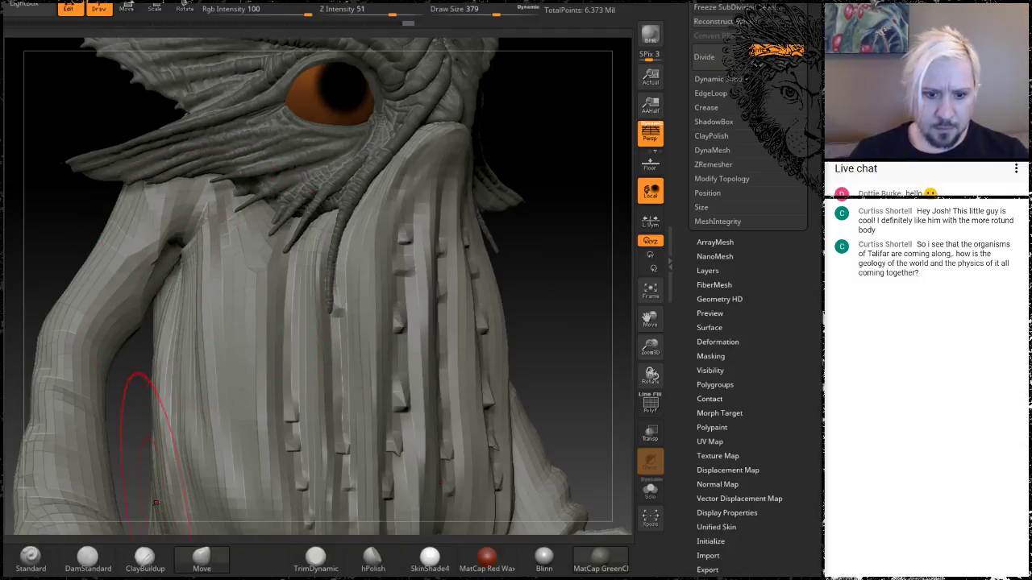
key("shift")
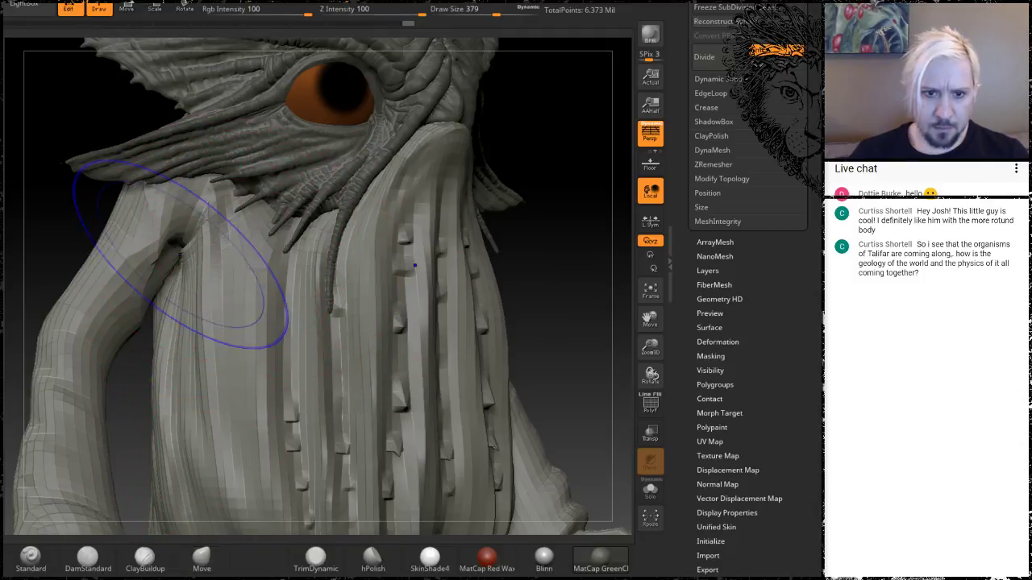
left_click_drag(181, 255, 177, 266, "shift")
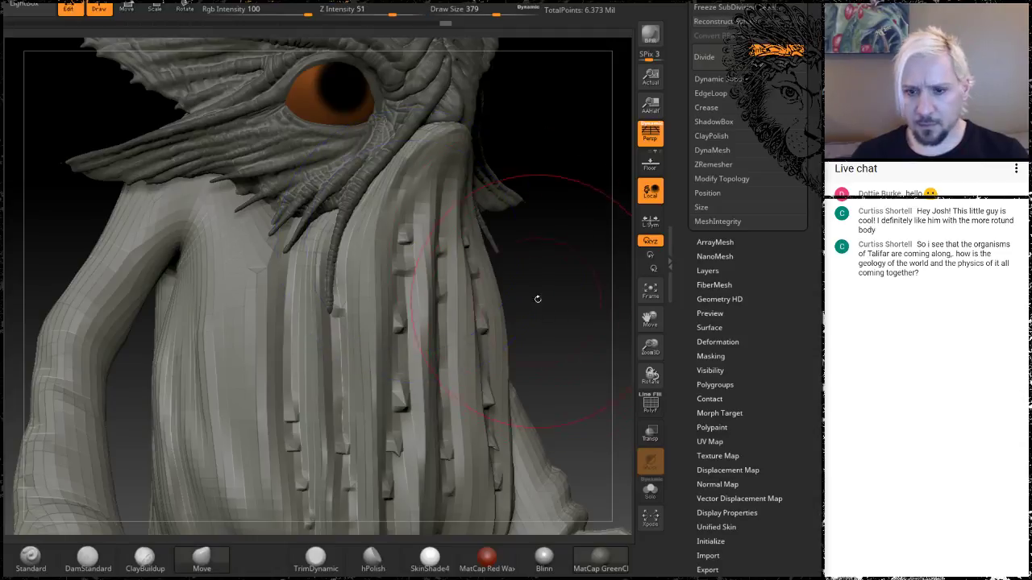
mouse_move(537, 300)
left_mouse_down()
mouse_move(415, 296)
mouse_move(442, 300)
left_mouse_up()
Smooth the upper chest beneath the face tendrils and the surface of the upper back
key("shift")
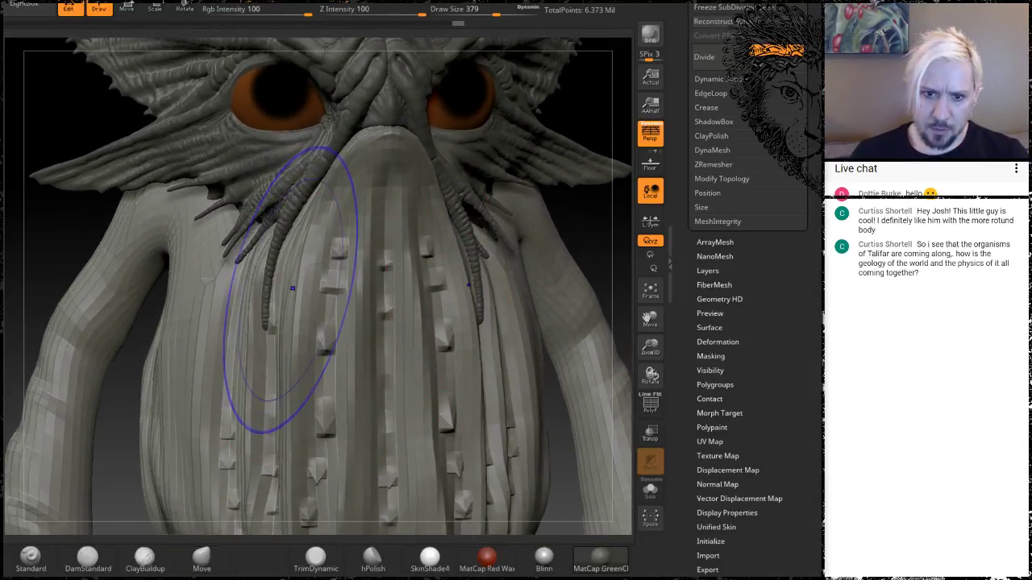
left_click_drag(293, 288, 271, 292, "shift")
mouse_move(608, 251)
left_mouse_down()
mouse_move(556, 246)
mouse_move(566, 247)
left_mouse_up()
mouse_move(108, 260)
left_mouse_down("alt")
mouse_move(78, 189)
mouse_move(126, 287)
mouse_move(355, 253)
mouse_move(421, 274)
mouse_move(429, 304)
mouse_move(428, 261)
mouse_move(480, 262)
mouse_move(440, 253)
mouse_move(449, 227)
left_mouse_up("alt")
left_click_drag(229, 287, 258, 297, "shift")
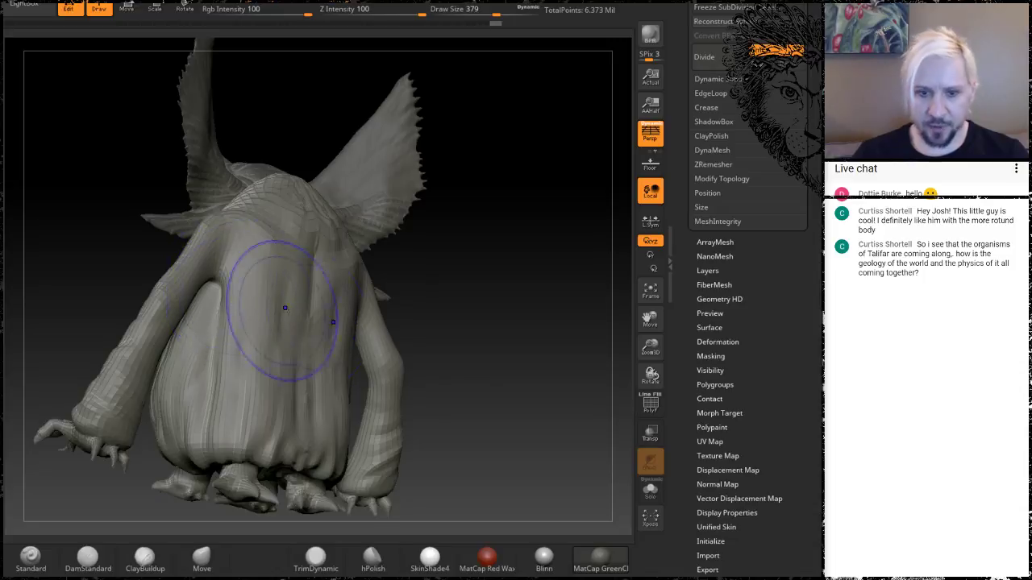
Examine the shoulder joints, upper arms and chest up close from several angles
mouse_move(470, 318)
left_mouse_down()
mouse_move(504, 349)
mouse_move(465, 358)
mouse_move(406, 314)
mouse_move(438, 306)
mouse_move(432, 326)
left_mouse_up()
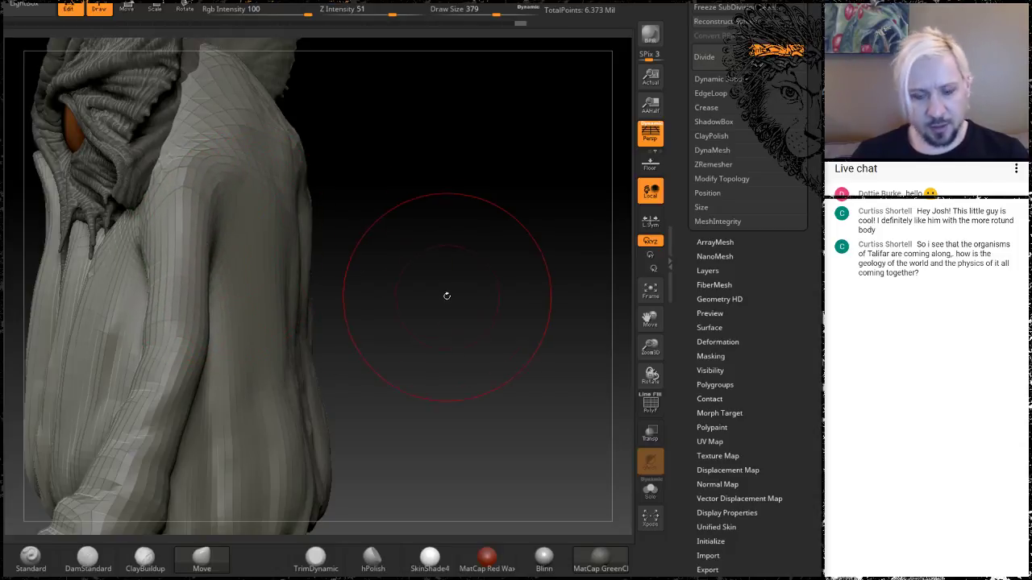
mouse_move(447, 296)
left_mouse_down()
mouse_move(485, 296)
mouse_move(420, 300)
left_mouse_up()
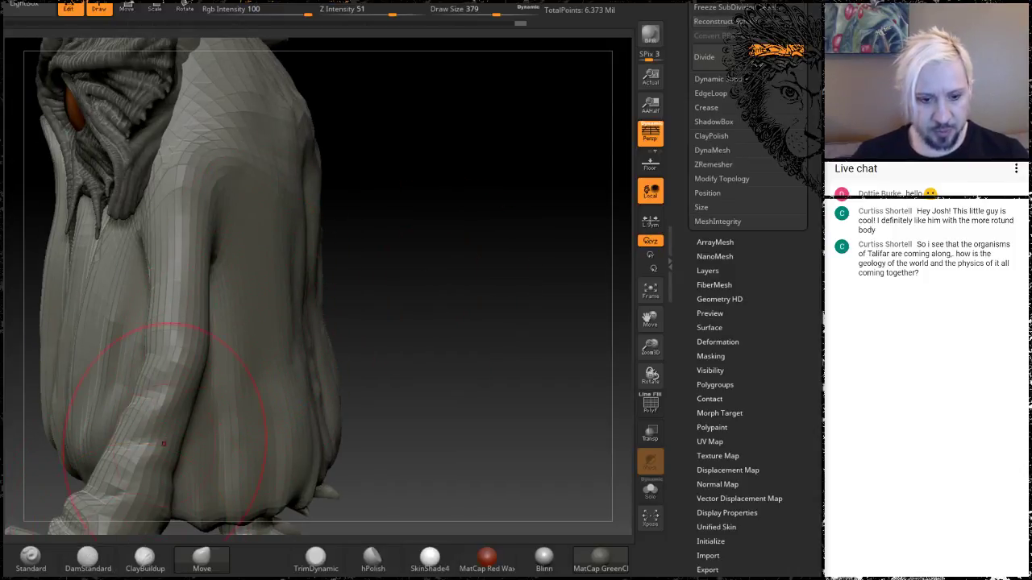
key("r")
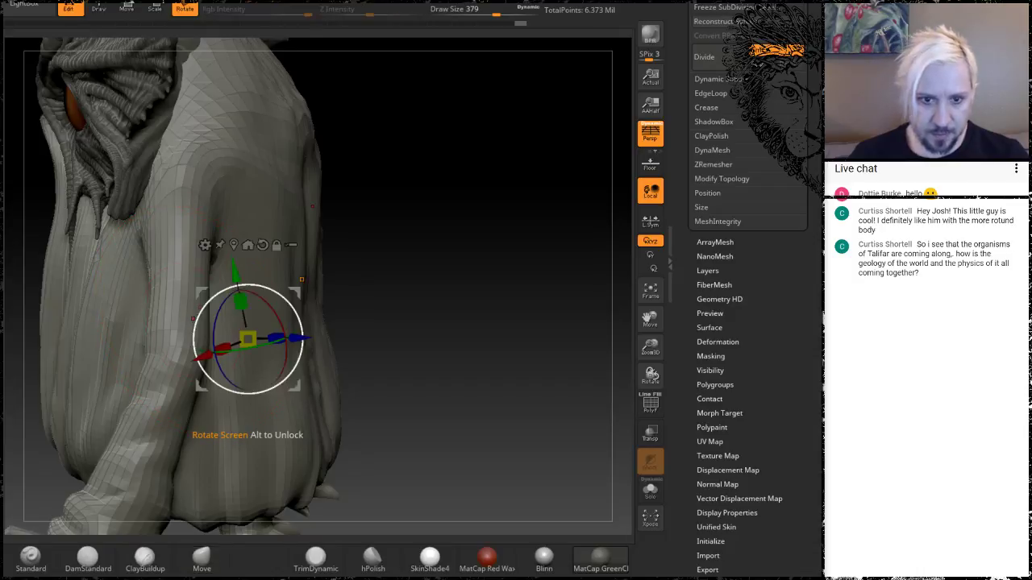
key("e")
left_click_drag(379, 295, 427, 314)
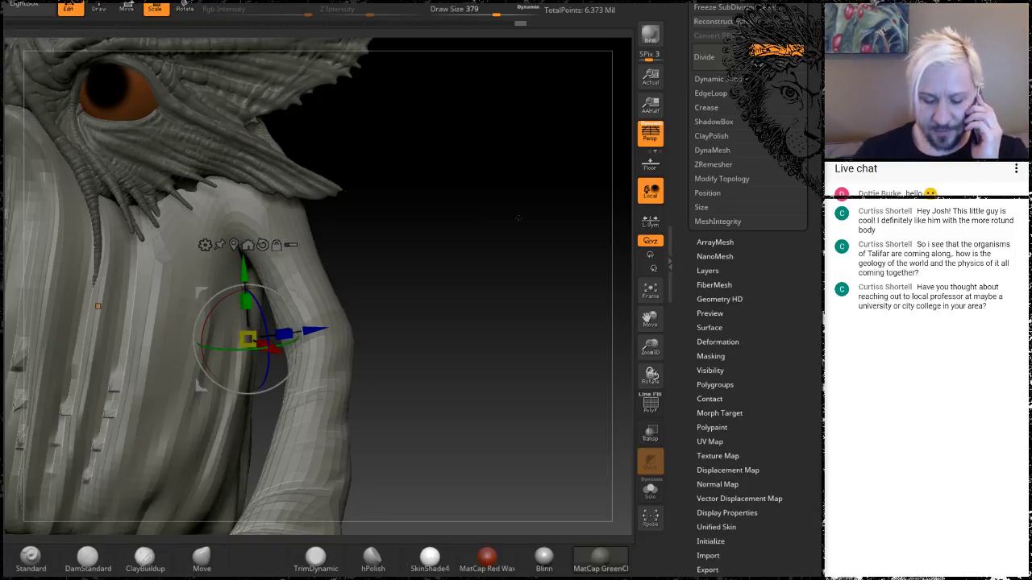
mouse_move(414, 255)
left_mouse_down()
mouse_move(302, 319)
mouse_move(412, 262)
left_mouse_up()
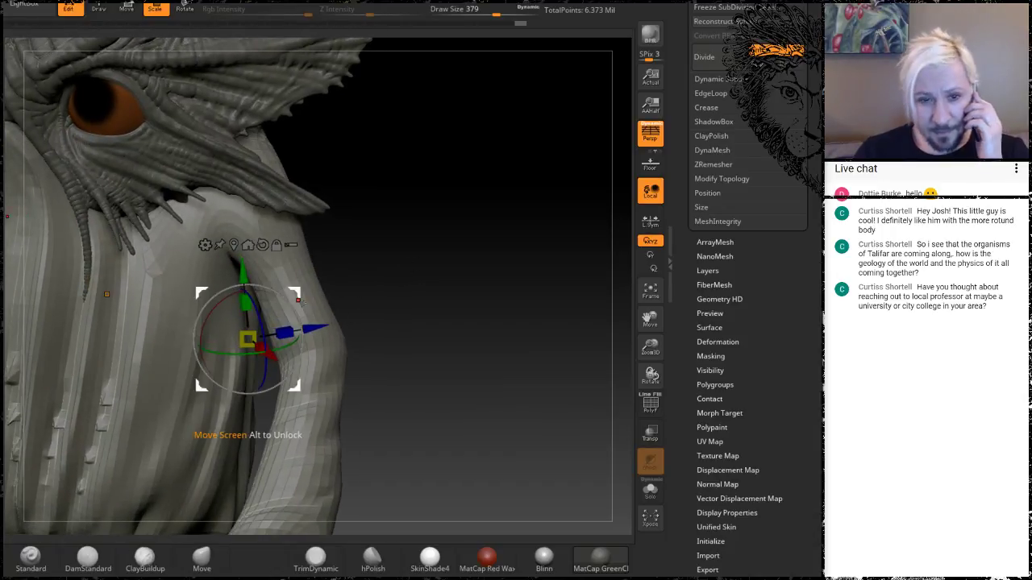
left_click_drag(366, 307, 474, 295)
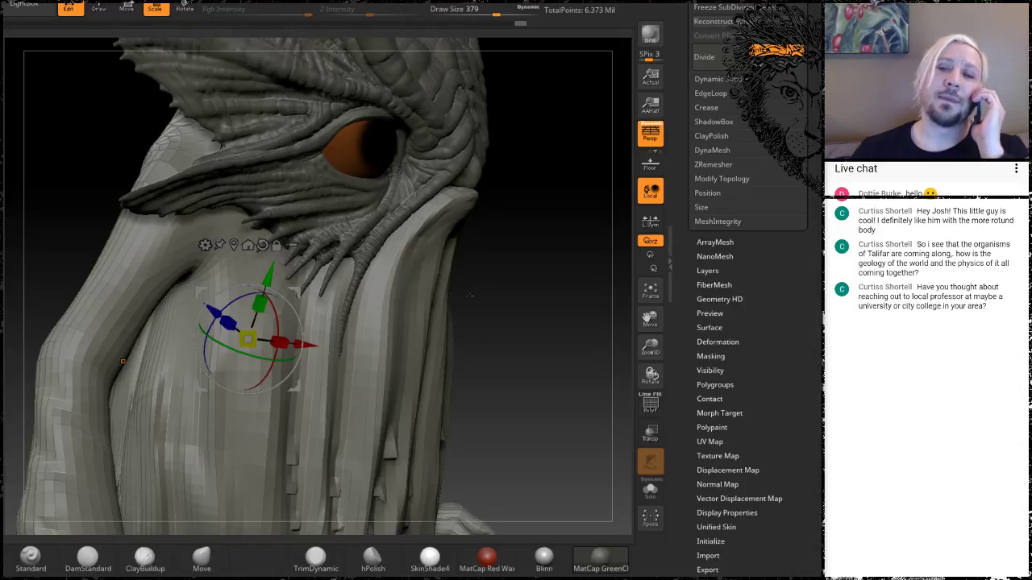
mouse_move(497, 276)
left_mouse_down()
mouse_move(460, 288)
mouse_move(532, 282)
mouse_move(494, 271)
left_mouse_up()
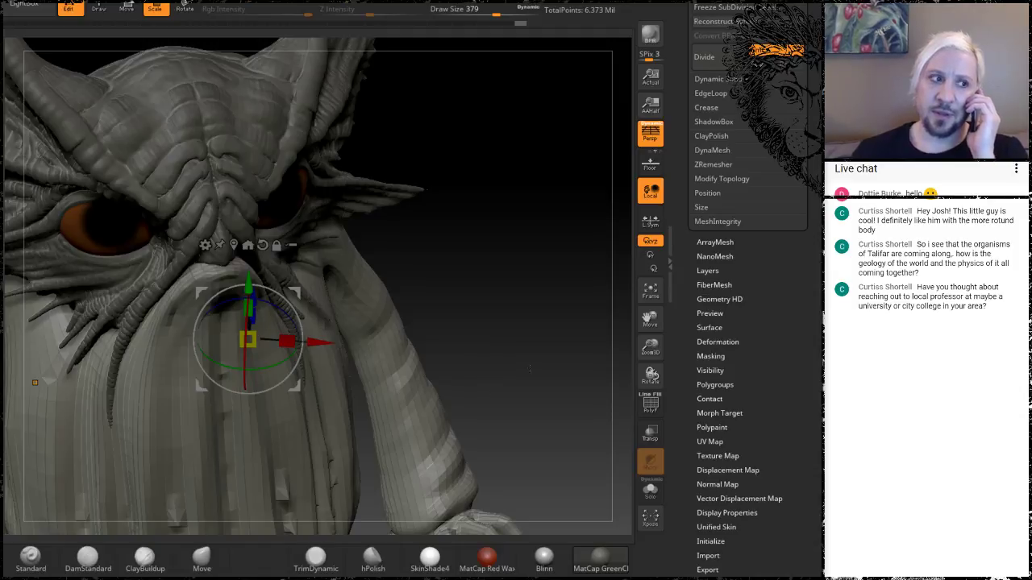
left_click_drag(501, 334, 528, 324)
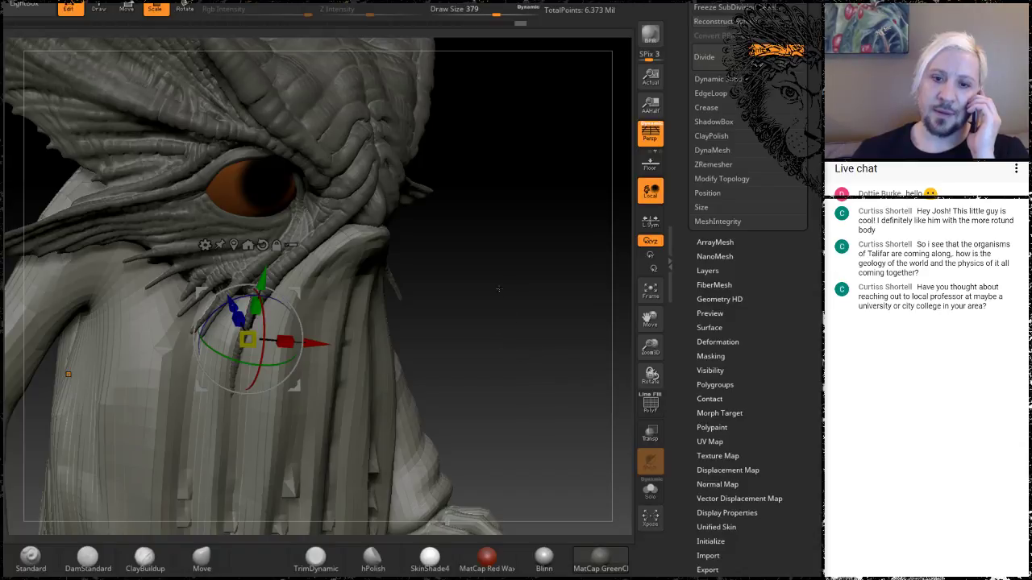
left_click_drag(522, 350, 520, 326)
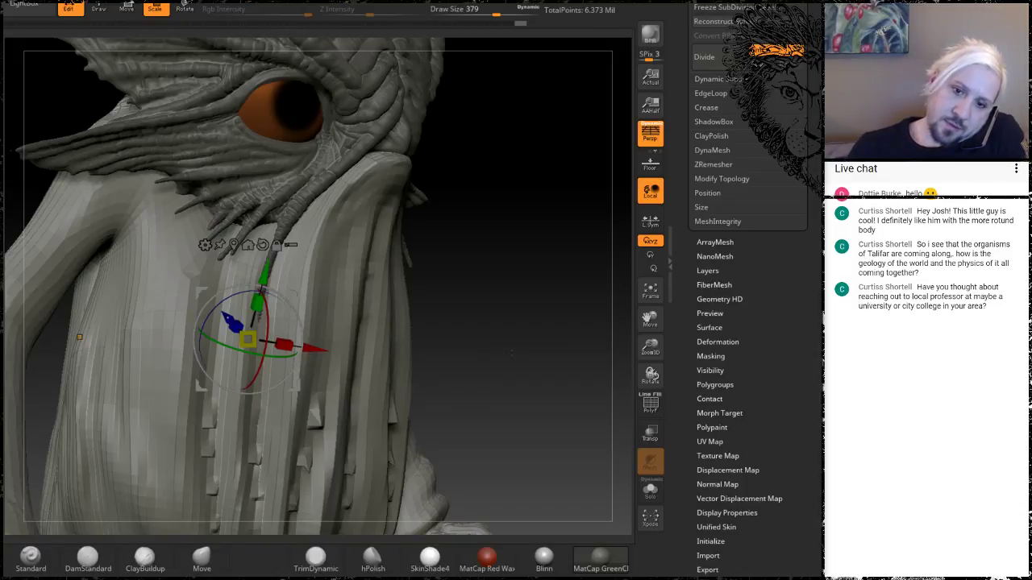
left_click_drag(512, 352, 536, 340)
left_click_drag(552, 403, 595, 371, "alt")
left_click_drag(555, 308, 548, 309)
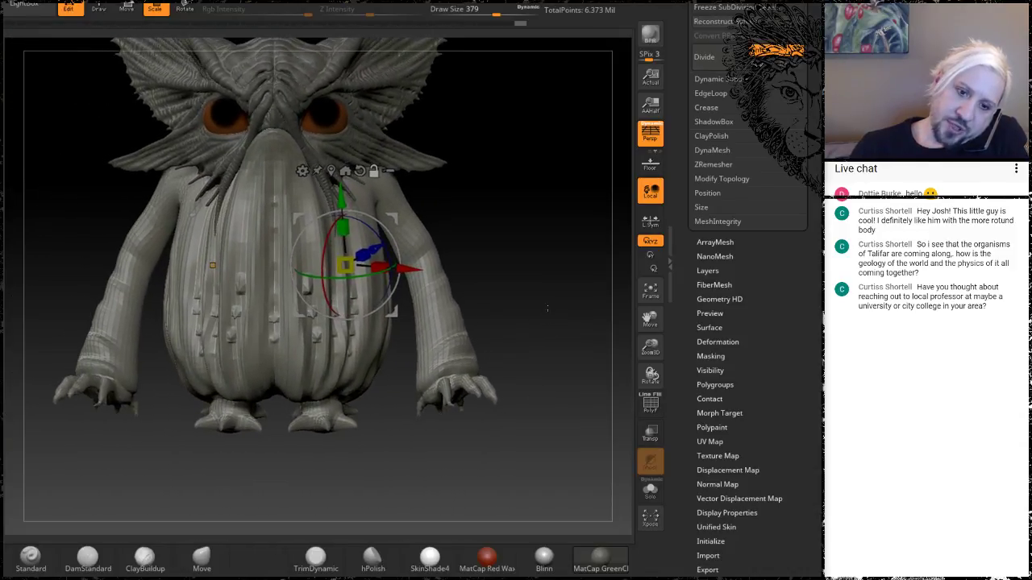
Compare the placement of the arms, body and feet from the front and side
left_click_drag(500, 367, 382, 392)
left_click_drag(433, 449, 398, 458)
left_click_drag(323, 439, 465, 452, "alt")
left_click_drag(363, 458, 407, 455)
left_click_drag(532, 441, 457, 415, "alt")
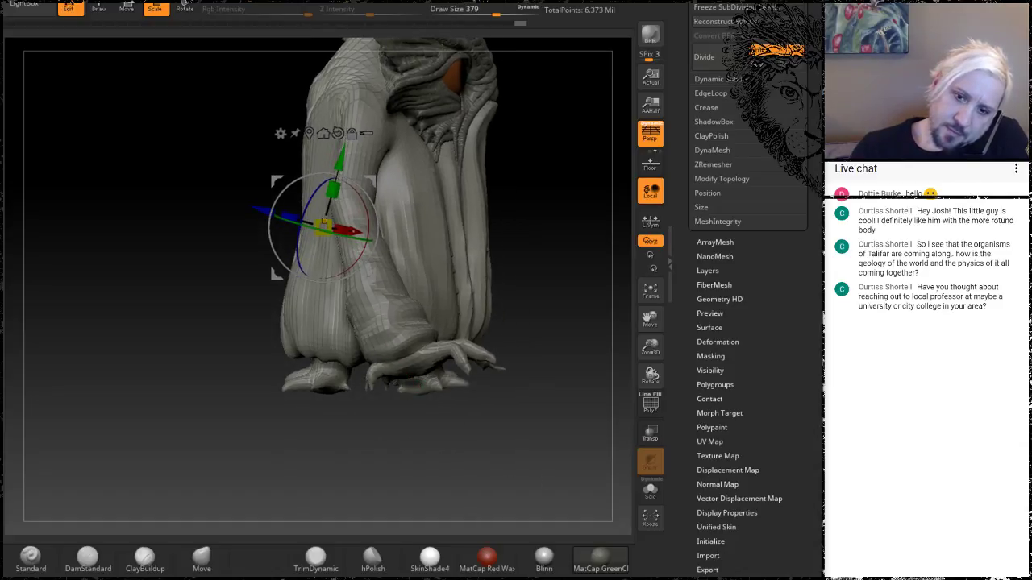
left_click_drag(536, 439, 483, 497)
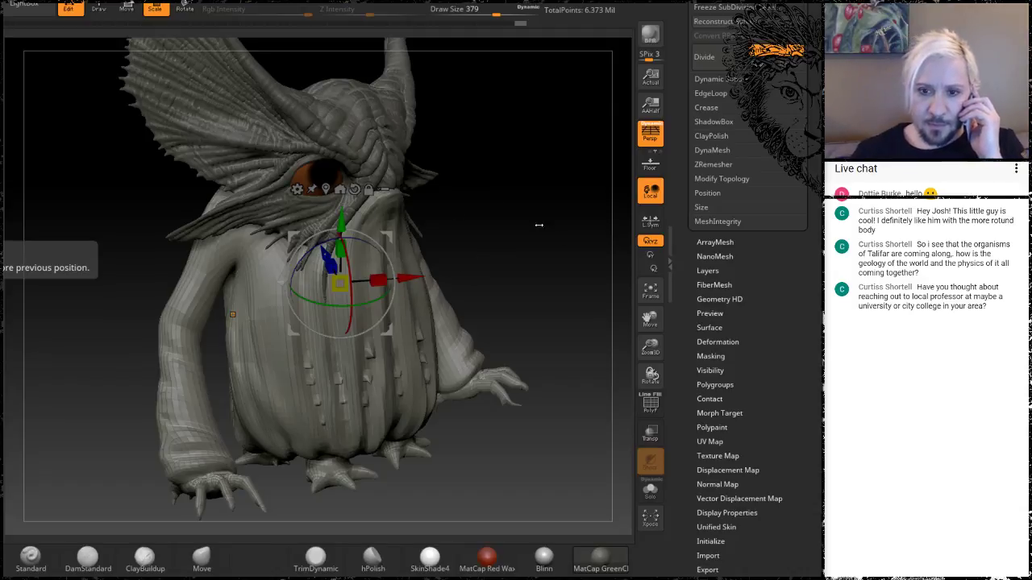
mouse_move(505, 285)
left_mouse_down()
mouse_move(542, 292)
mouse_move(495, 306)
mouse_move(504, 274)
mouse_move(526, 257)
mouse_move(464, 308)
left_mouse_up()
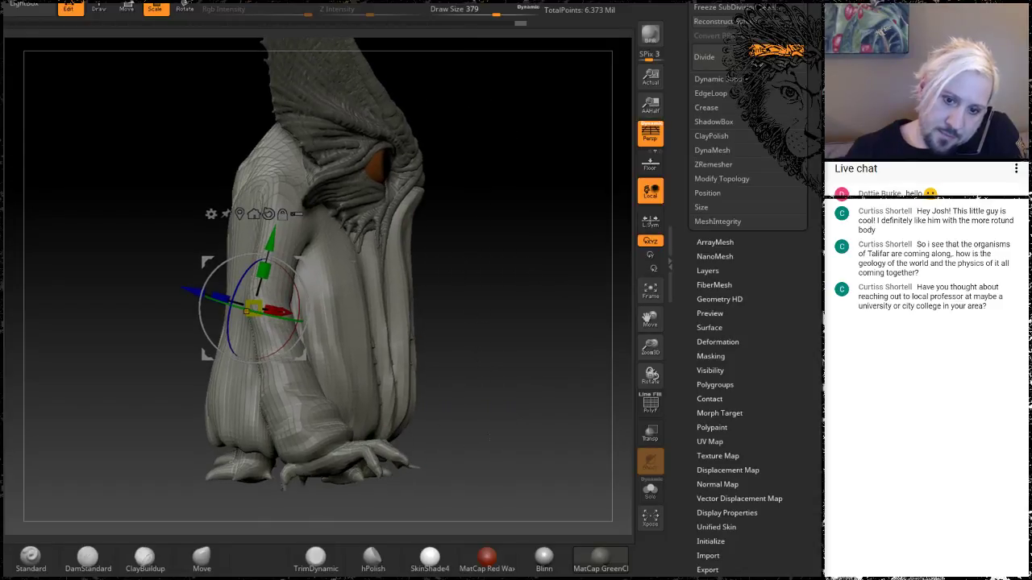
mouse_move(488, 440)
left_mouse_down("alt")
mouse_move(488, 375)
mouse_move(453, 406)
left_mouse_up("alt")
mouse_move(291, 450)
left_mouse_down("alt")
mouse_move(386, 439)
mouse_move(381, 420)
left_mouse_up("alt")
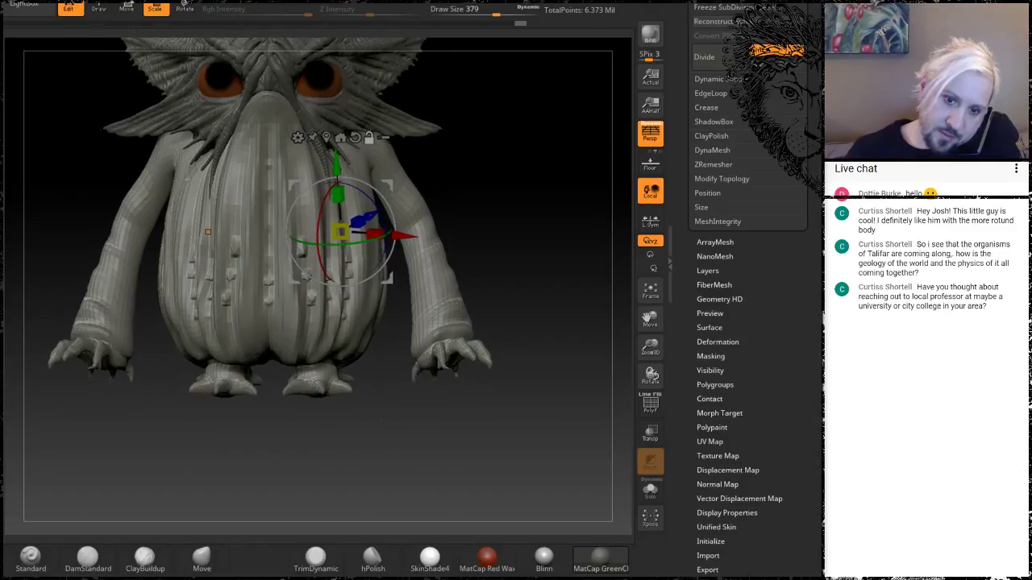
left_click_drag(375, 462, 429, 440)
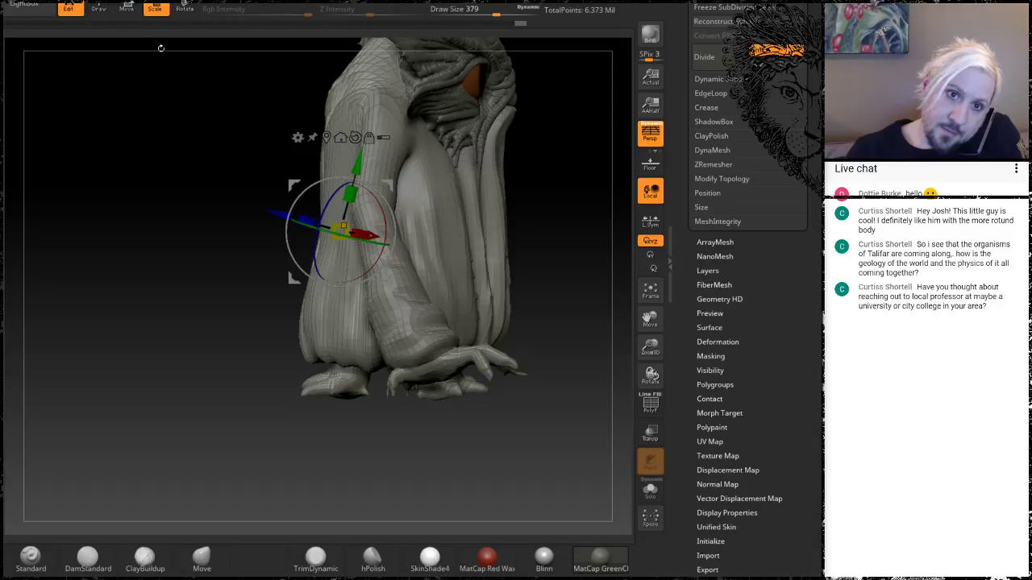
Mask the rear feet and the lower edge of the back, and invert the mask to isolate them
left_click(99, 8)
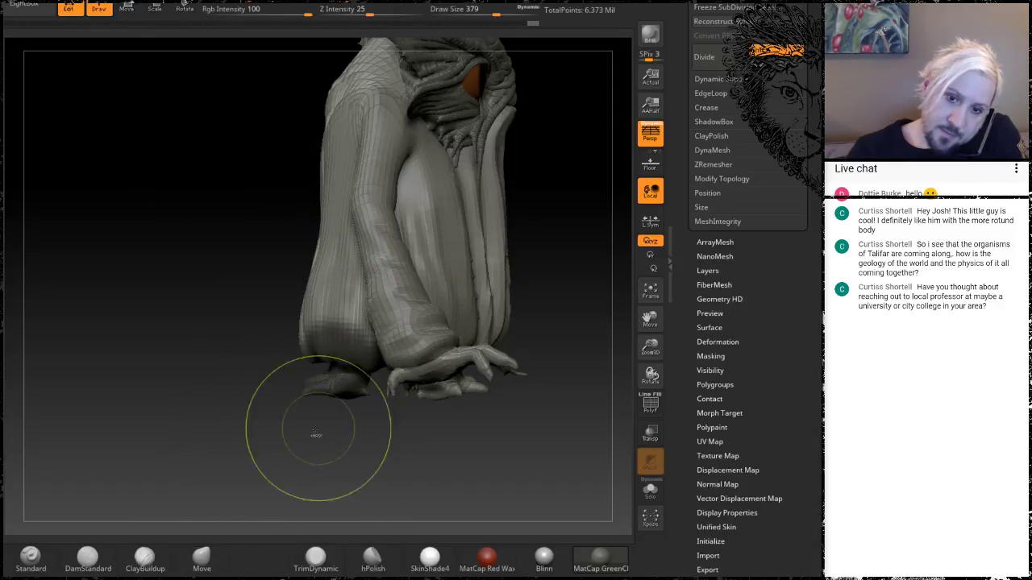
mouse_move(317, 436)
left_mouse_down()
mouse_move(279, 371)
mouse_move(256, 368)
left_mouse_up()
mouse_move(297, 429)
left_mouse_down()
mouse_move(259, 421)
mouse_move(292, 437)
mouse_move(318, 412)
mouse_move(304, 420)
mouse_move(324, 434)
left_mouse_up()
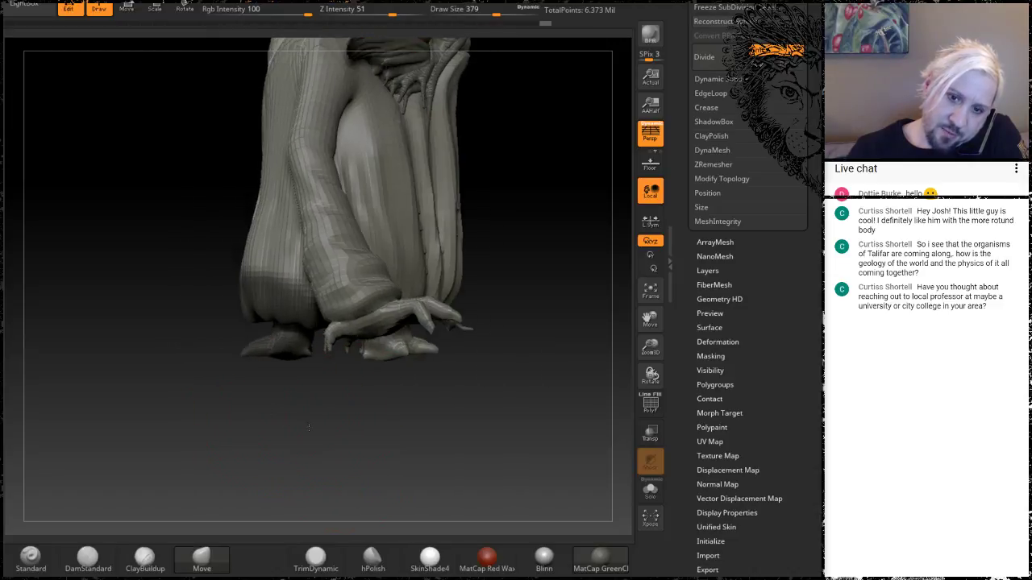
left_click(138, 312, "ctrl")
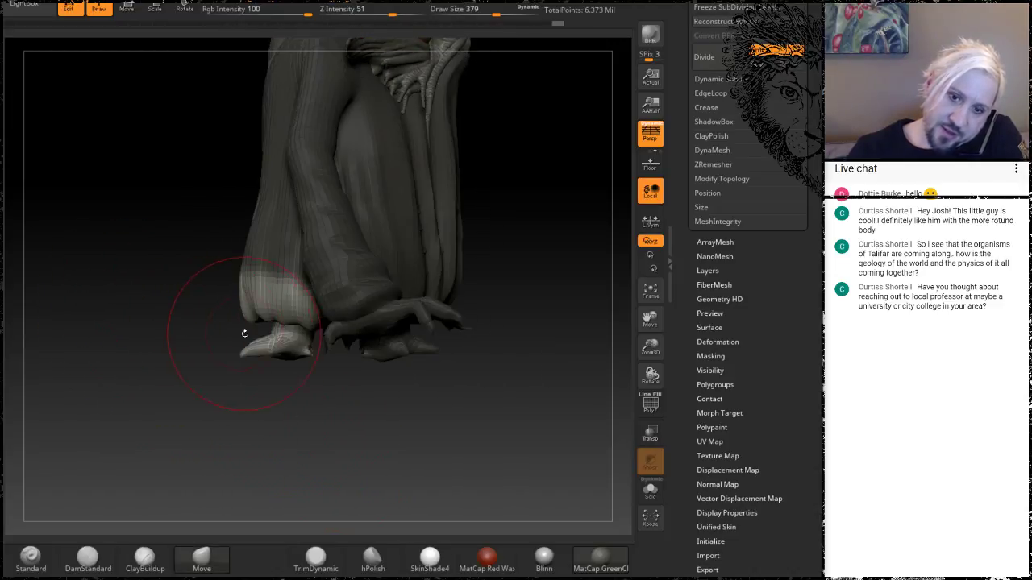
Raise the rear feet slightly along the Y axis with the gizmo and clear the mask
key("w")
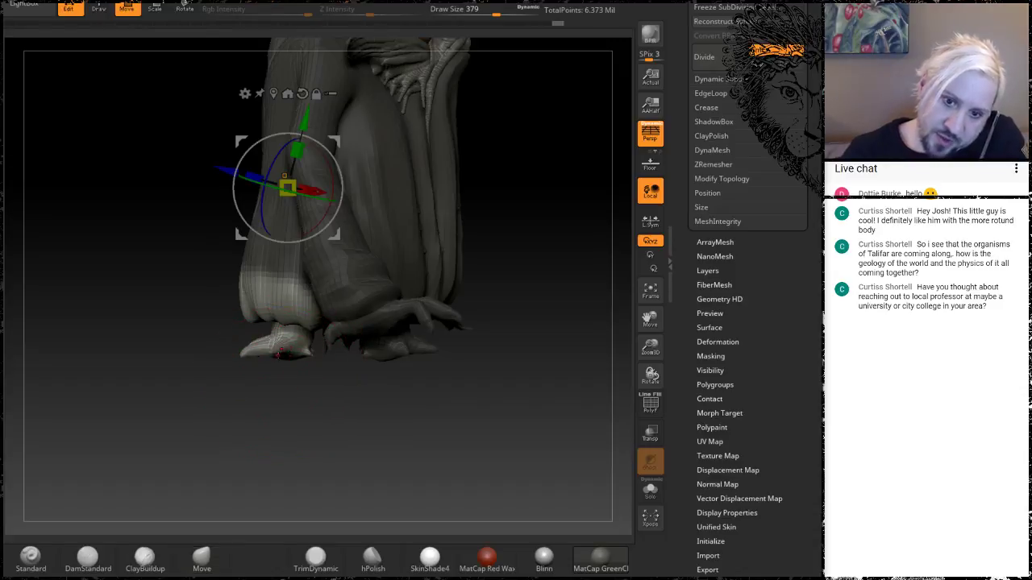
left_click_drag(306, 119, 306, 117)
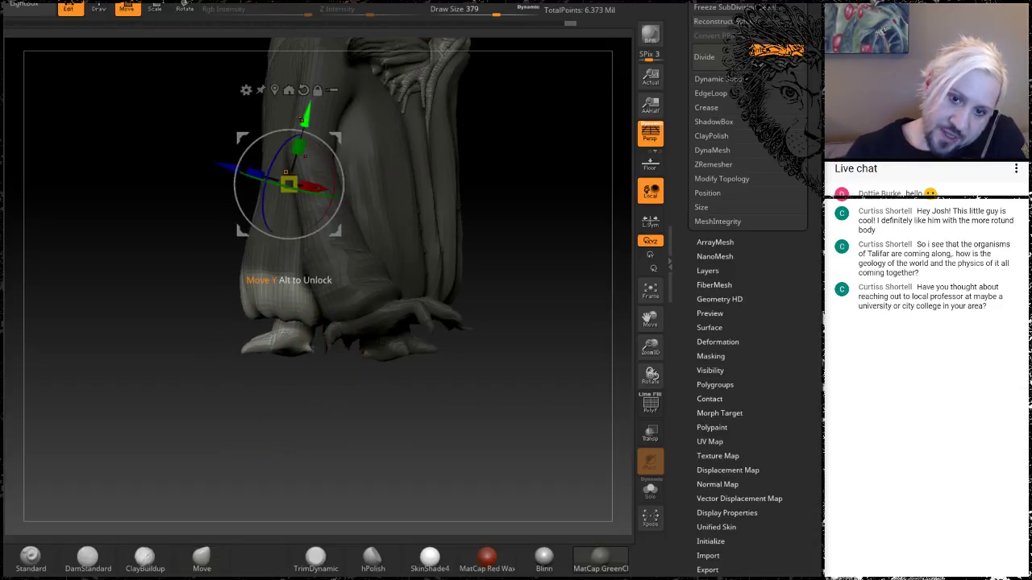
left_click_drag(134, 371, 164, 367)
left_click_drag(385, 208, 219, 199)
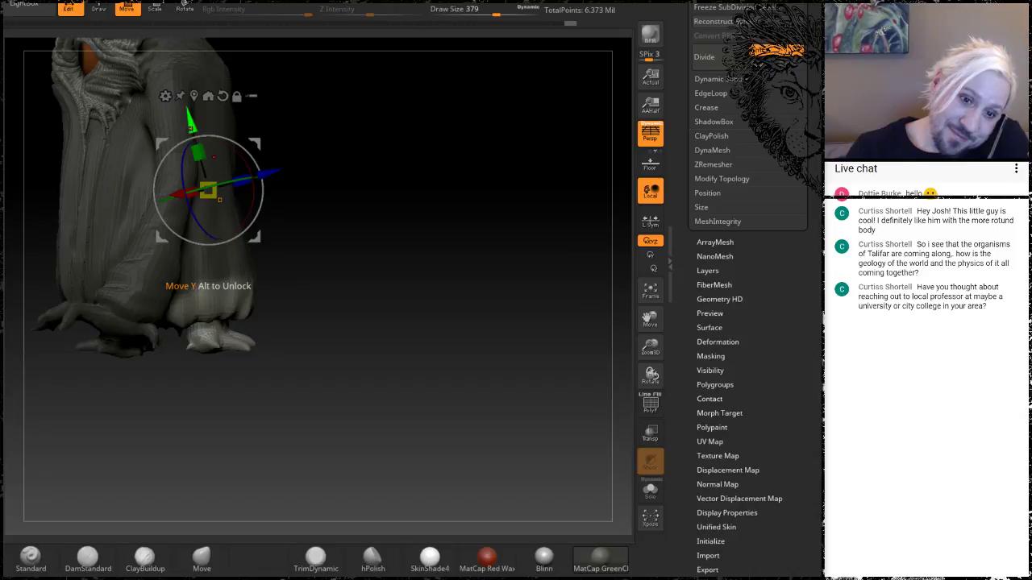
left_click_drag(336, 377, 315, 438)
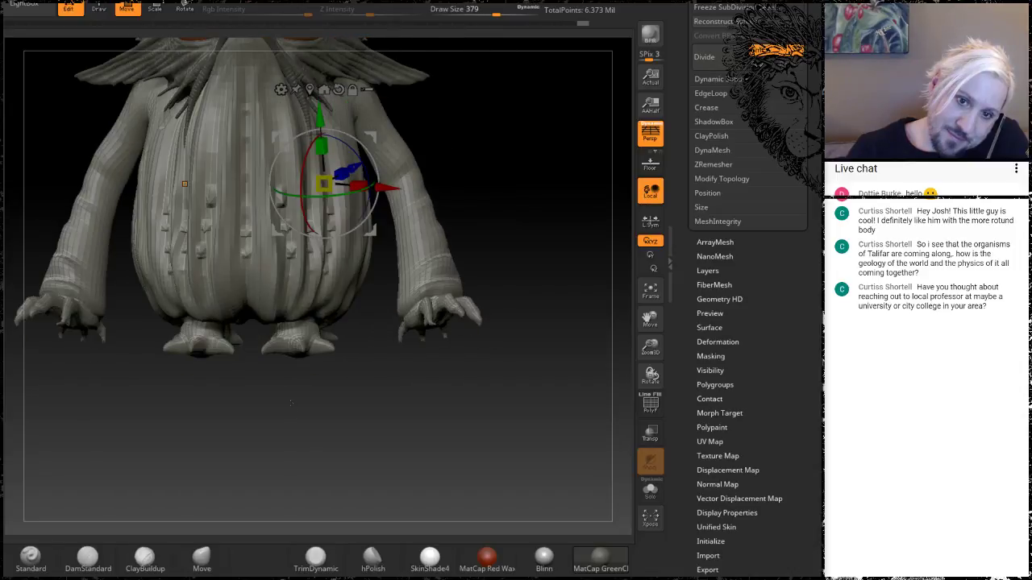
left_click_drag(292, 404, 317, 476, "alt")
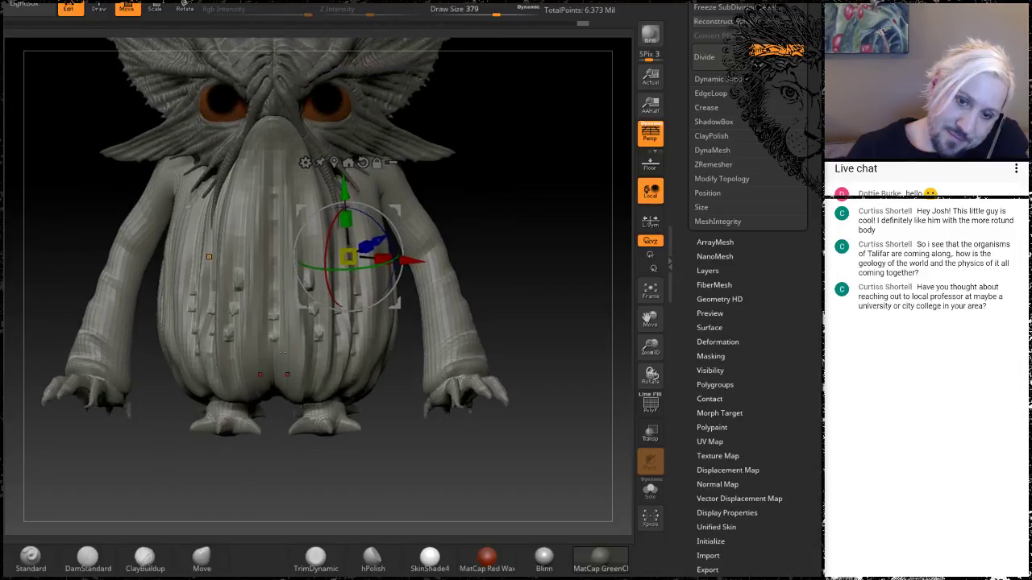
Smooth the rows of bumps off the belly and reselect the Move brush
left_click(99, 8)
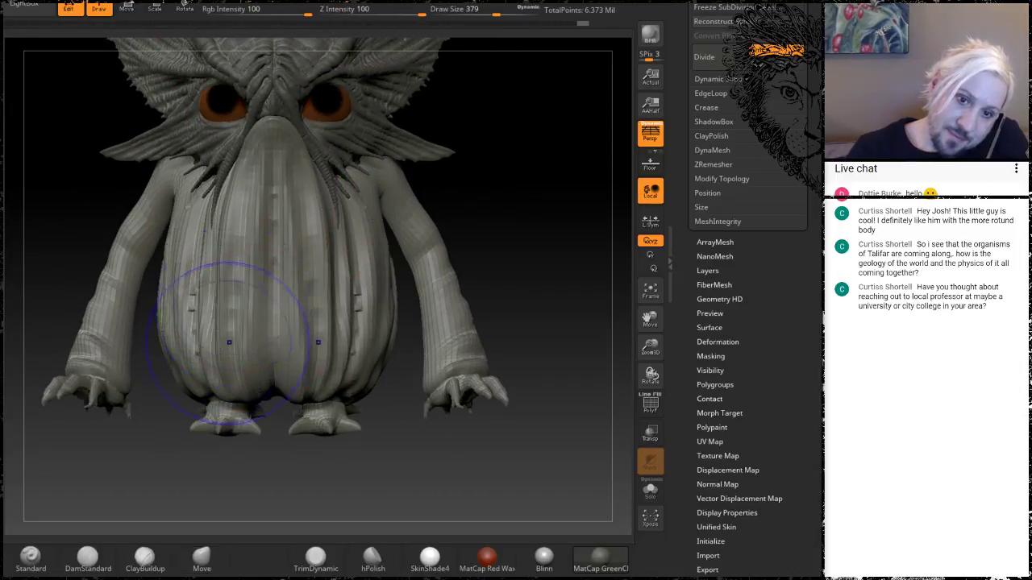
key("b")
key("m")
key("v")
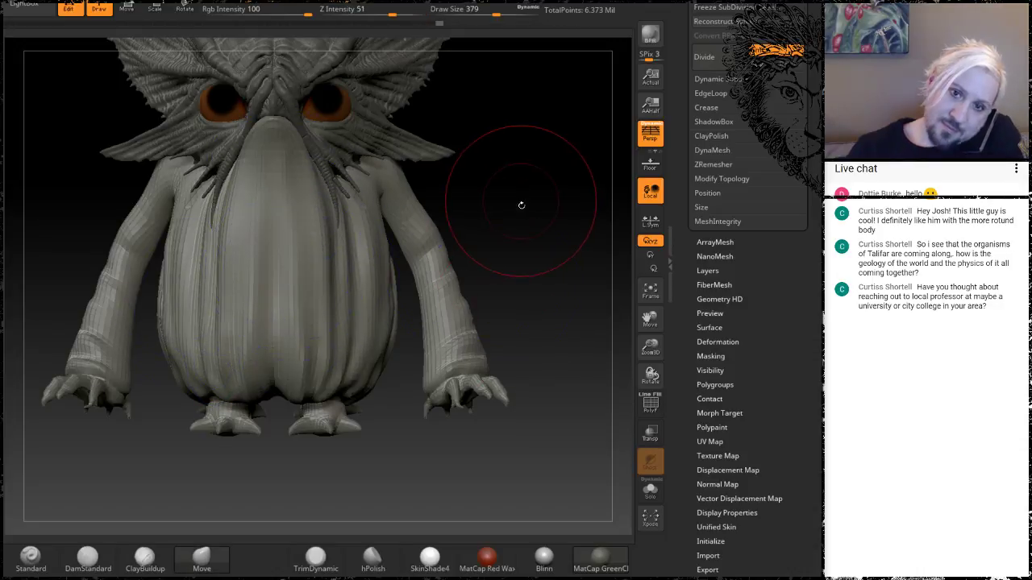
mouse_move(521, 206)
left_mouse_down()
mouse_move(533, 227)
mouse_move(492, 218)
left_mouse_up()
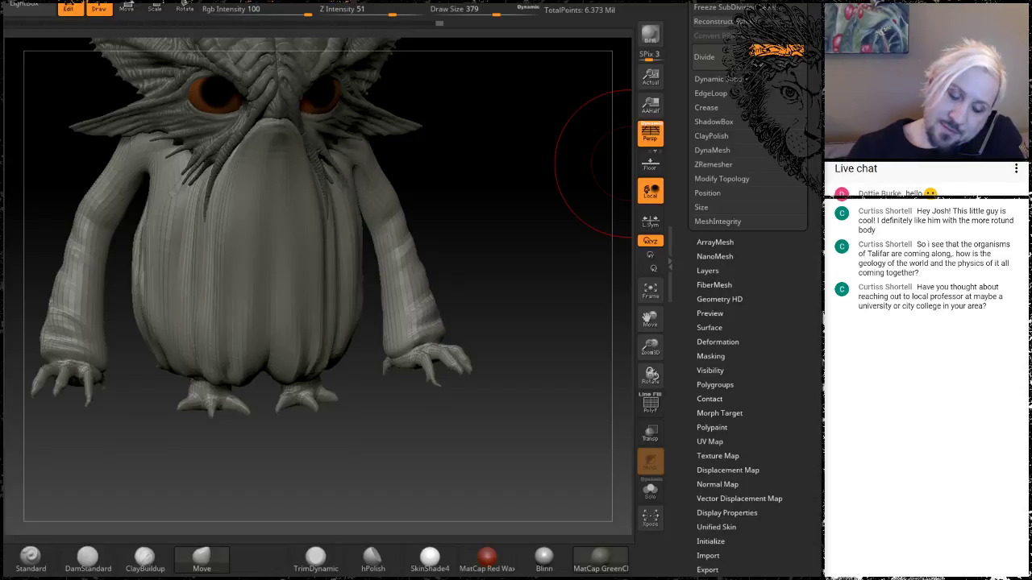
Go up one subdivision level and smooth away the finer bumps across the belly
key("d")
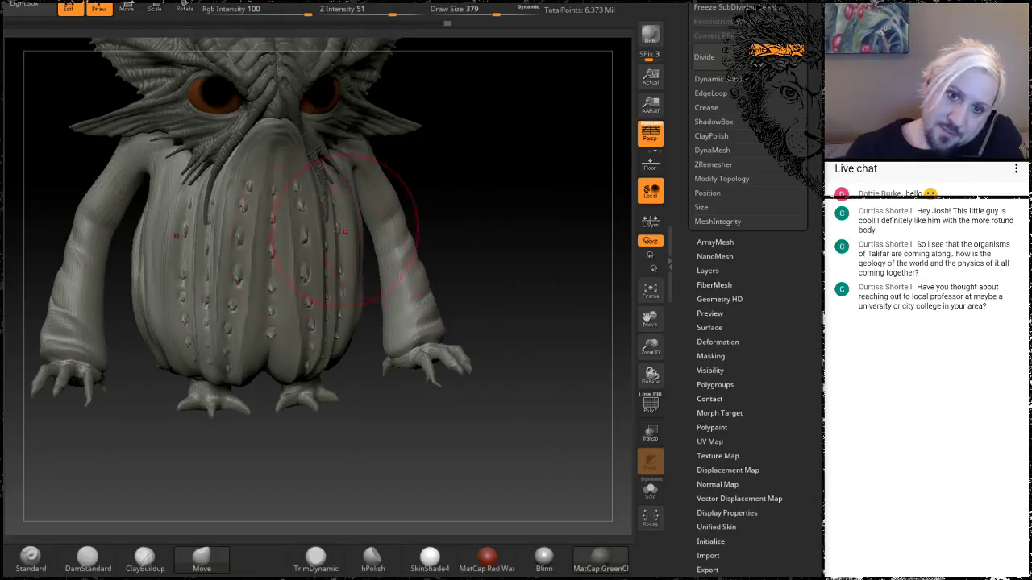
mouse_move(248, 197)
left_mouse_down("shift")
mouse_move(247, 357)
mouse_move(206, 242)
mouse_move(201, 305)
left_mouse_up("shift")
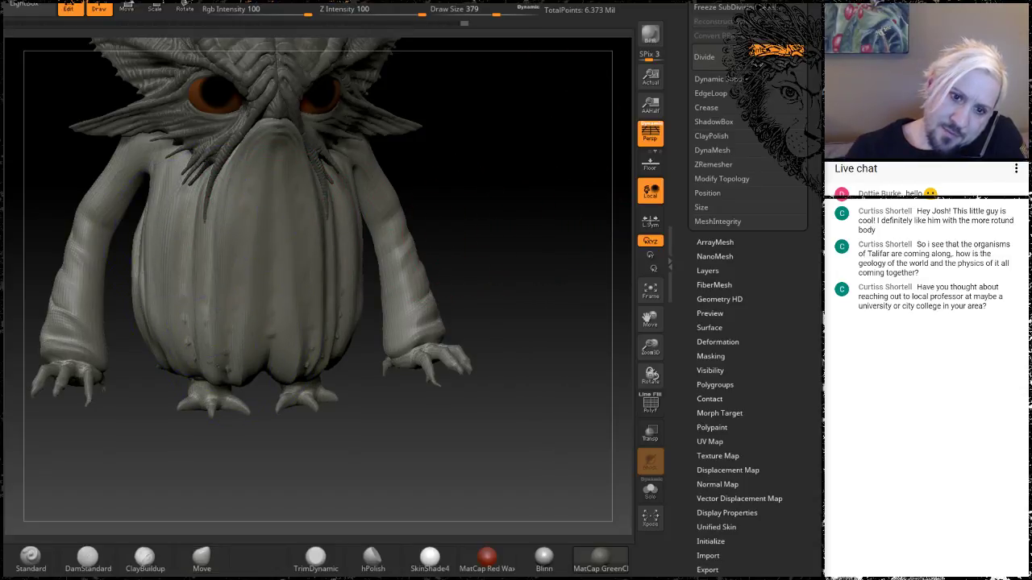
mouse_move(201, 226)
left_mouse_down("shift")
mouse_move(209, 250)
mouse_move(266, 235)
mouse_move(242, 234)
mouse_move(273, 202)
left_mouse_up("shift")
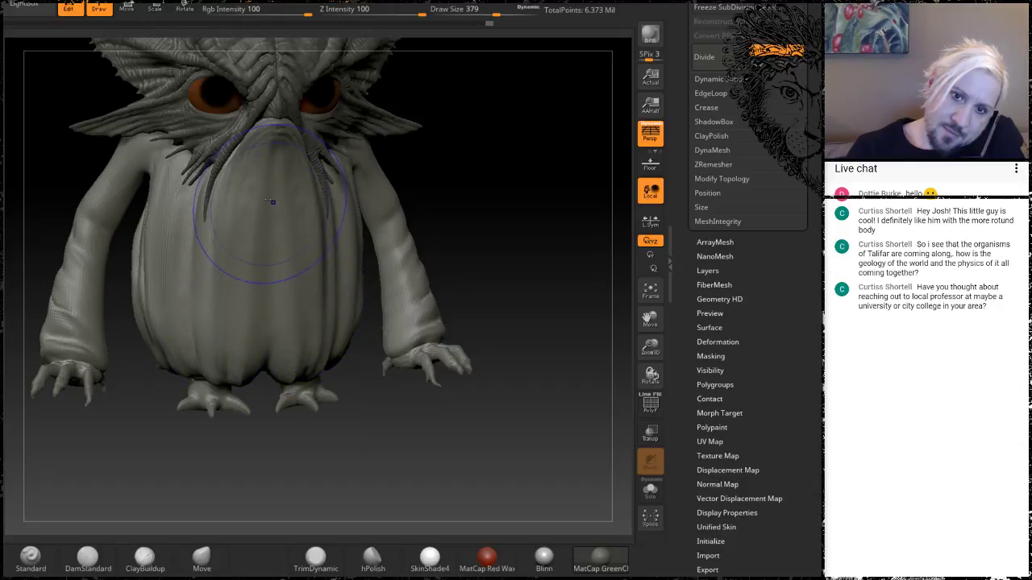
Select the Move brush and smooth the vertical folds across the front of the belly
key("b")
key("m")
key("v")
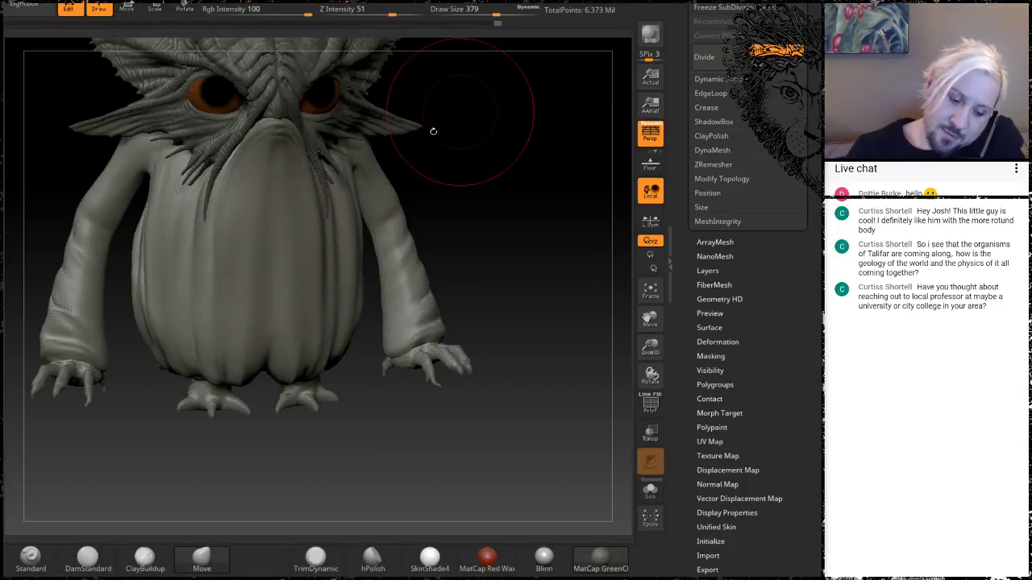
key("ctrl+shift+z")
mouse_move(242, 266)
left_mouse_down("shift")
mouse_move(245, 204)
mouse_move(207, 302)
mouse_move(235, 282)
mouse_move(254, 295)
left_mouse_up("shift")
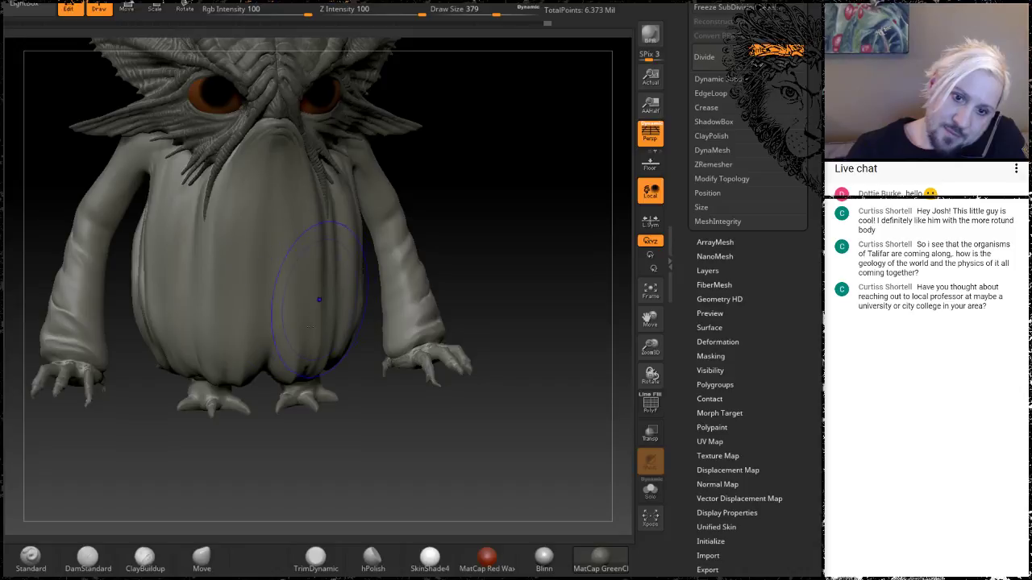
mouse_move(345, 443)
left_mouse_down()
mouse_move(387, 436)
mouse_move(436, 407)
mouse_move(424, 422)
left_mouse_up()
mouse_move(288, 296)
left_mouse_down("shift")
mouse_move(110, 242)
mouse_move(250, 278)
left_mouse_up("shift")
left_click_drag(135, 284, 115, 286)
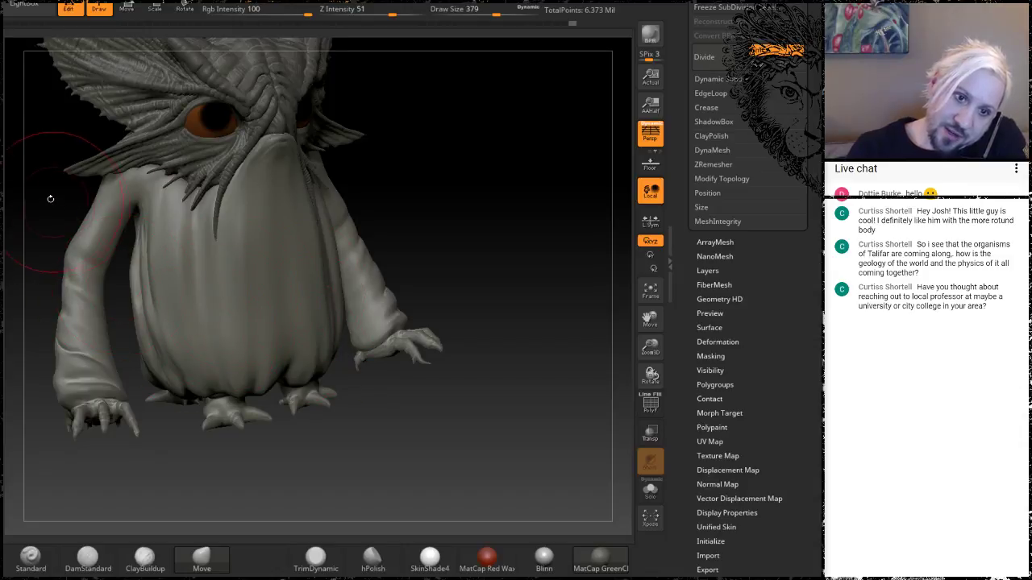
Smooth the ridges down the creature's back and the folds on the lower side of the body
mouse_move(51, 199)
left_mouse_down()
mouse_move(164, 213)
mouse_move(273, 260)
mouse_move(235, 266)
left_mouse_up()
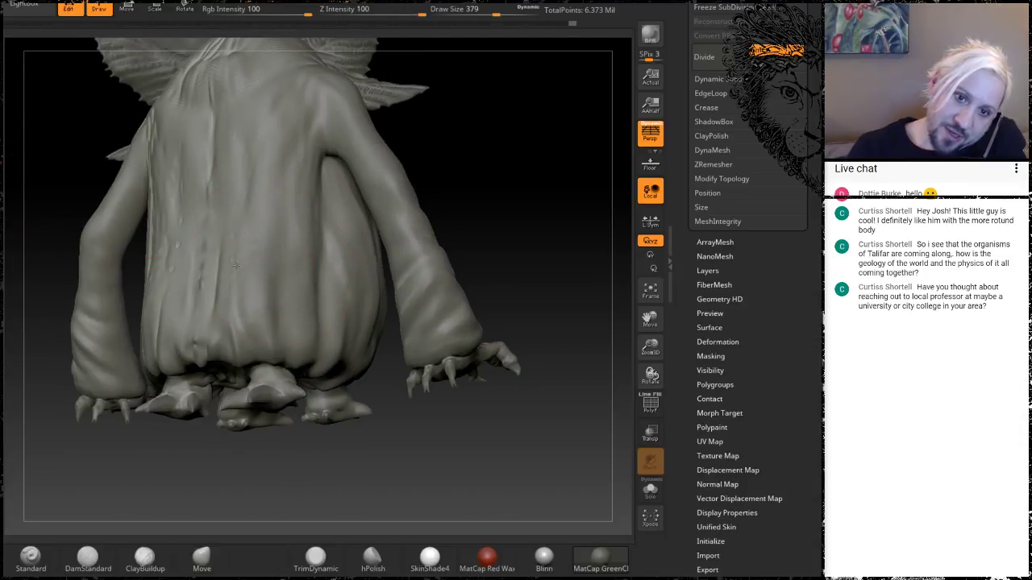
left_click_drag(504, 204, 560, 207)
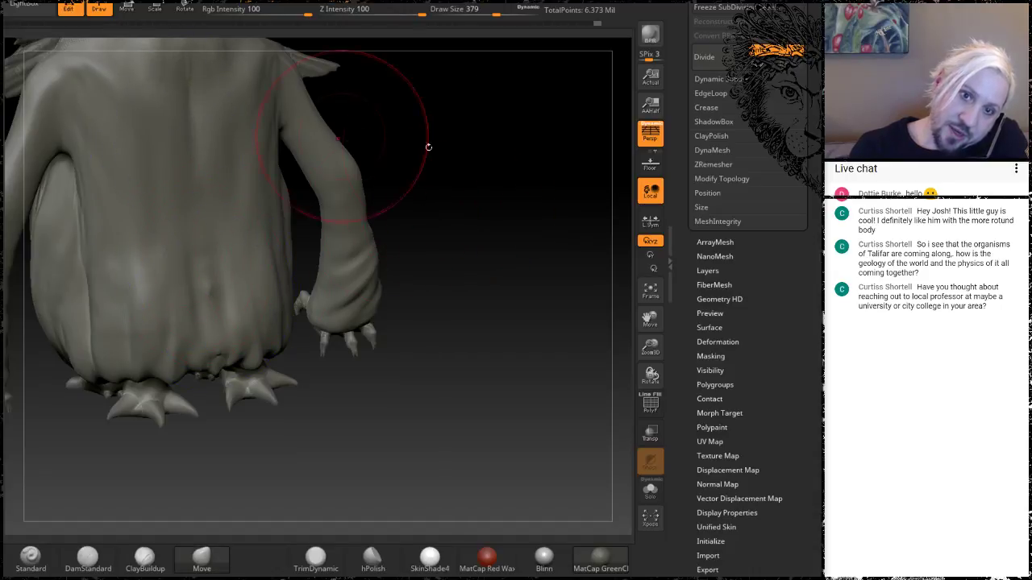
mouse_move(427, 148)
left_mouse_down("alt")
mouse_move(529, 230)
mouse_move(561, 282)
left_mouse_up("alt")
left_click_drag(233, 225, 255, 178, "shift")
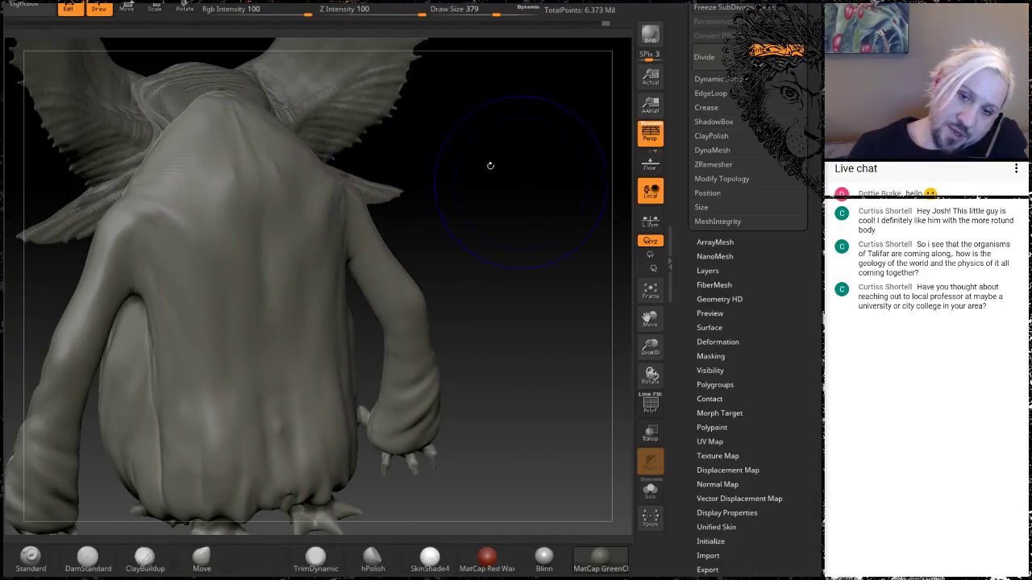
mouse_move(488, 165)
left_mouse_down()
mouse_move(520, 182)
mouse_move(491, 172)
mouse_move(401, 282)
mouse_move(451, 256)
mouse_move(481, 276)
mouse_move(258, 231)
left_mouse_up()
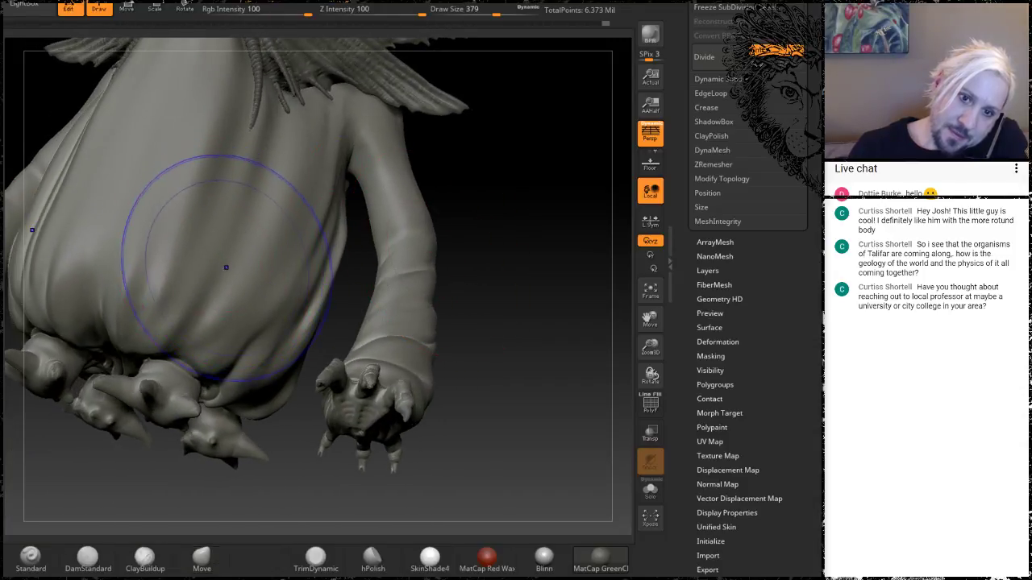
mouse_move(463, 210)
left_mouse_down()
mouse_move(495, 233)
mouse_move(463, 209)
left_mouse_up()
mouse_move(453, 175)
left_mouse_down("alt")
mouse_move(569, 275)
mouse_move(548, 271)
left_mouse_up("alt")
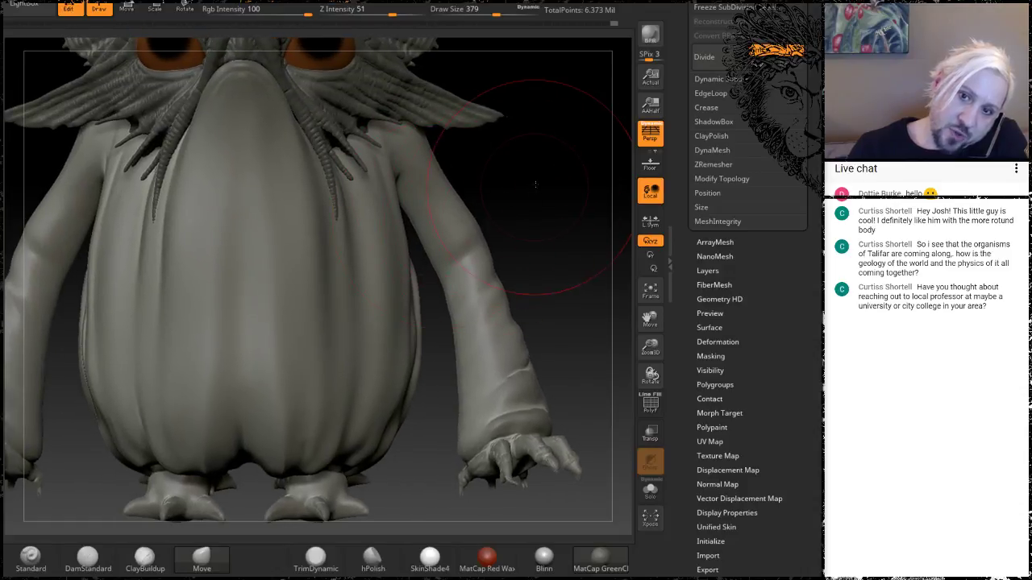
Smooth the front of the belly lightly, and choose the ClayBuildup brush with a Draw Size of 104
left_click_drag(540, 192, 494, 207)
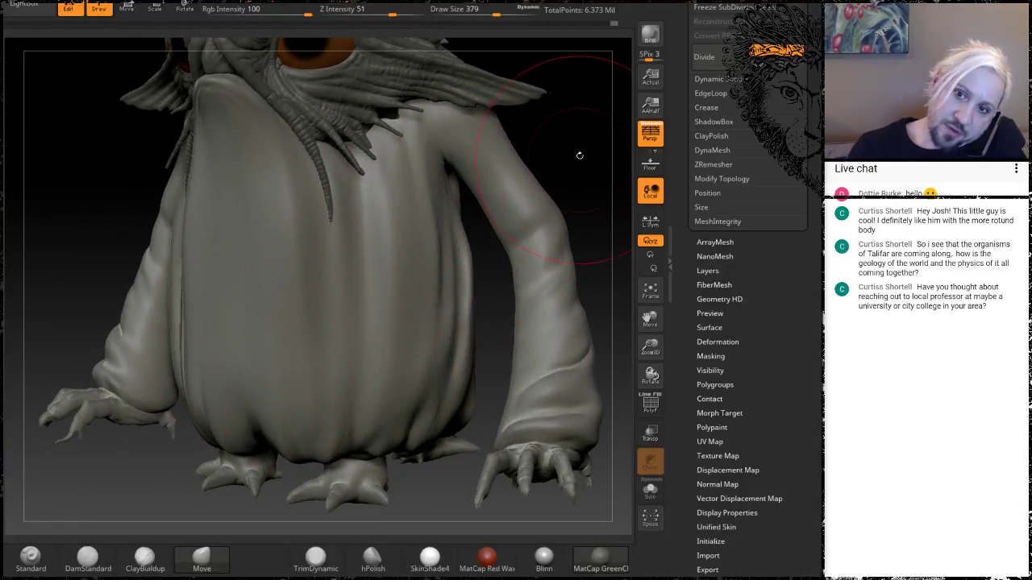
key("shift")
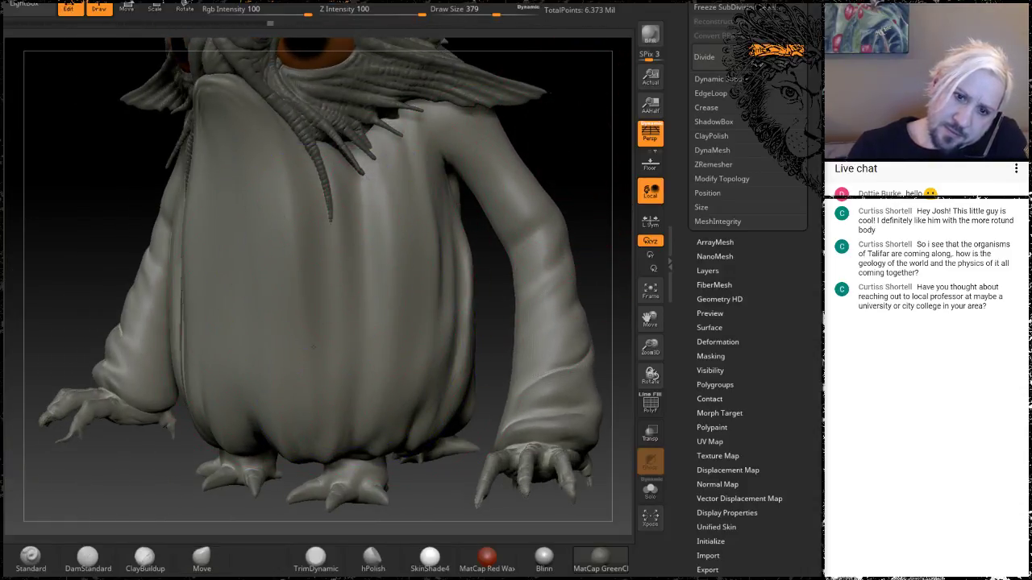
left_click_drag(101, 221, 141, 233)
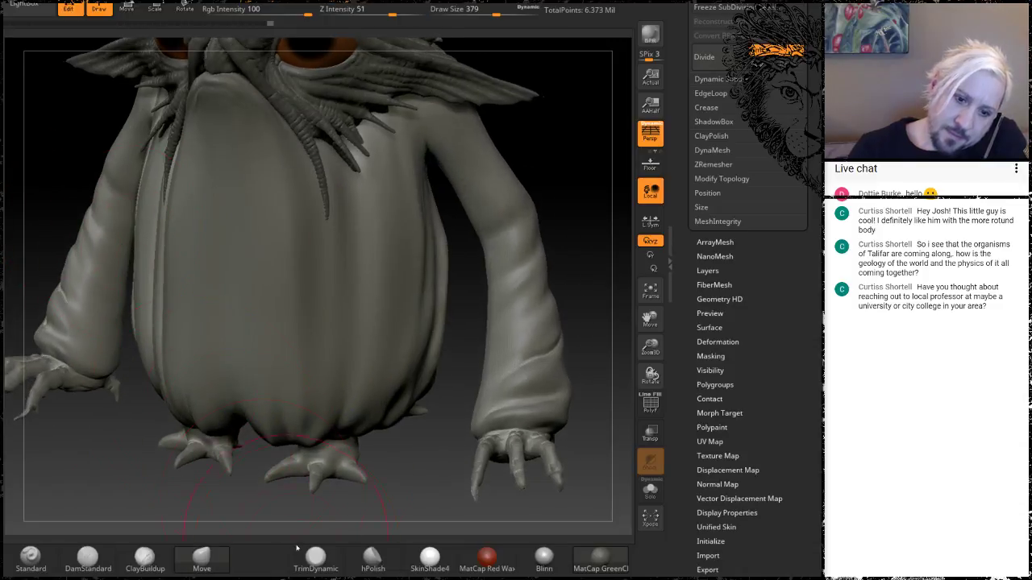
left_click(144, 556)
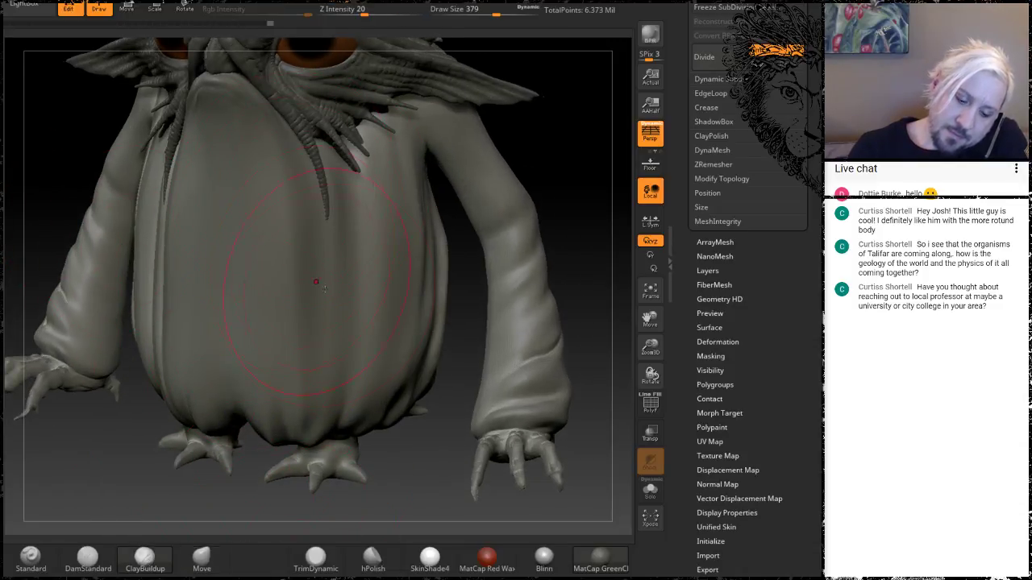
key("space")
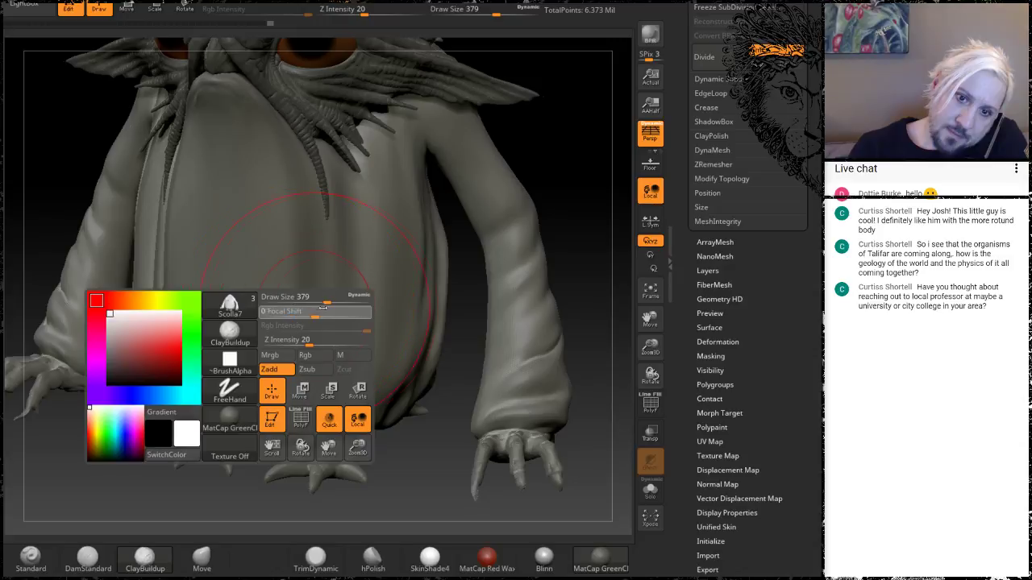
mouse_move(323, 311)
left_mouse_down()
mouse_move(335, 311)
mouse_move(296, 304)
left_mouse_up()
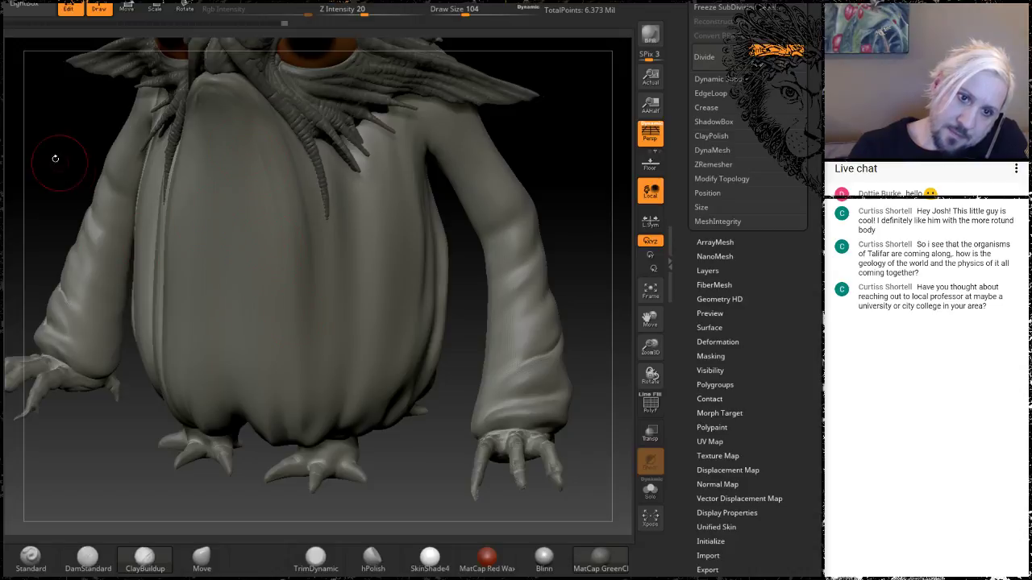
Build up long vertical skin folds on the front of the belly with ClayBuildup, undoing a stray stroke
left_click_drag(55, 156, 101, 159)
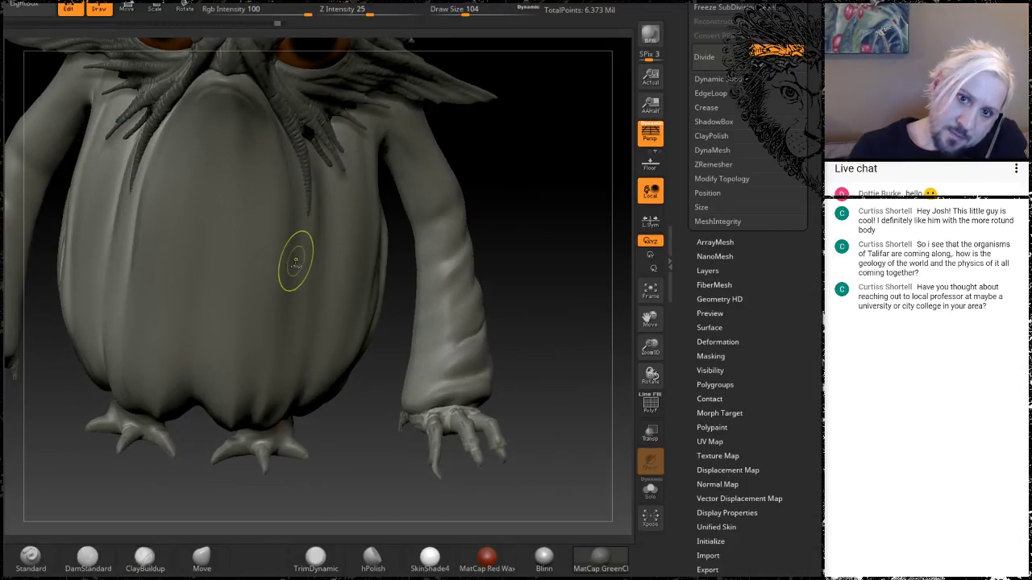
key("b")
key("c")
key("b")
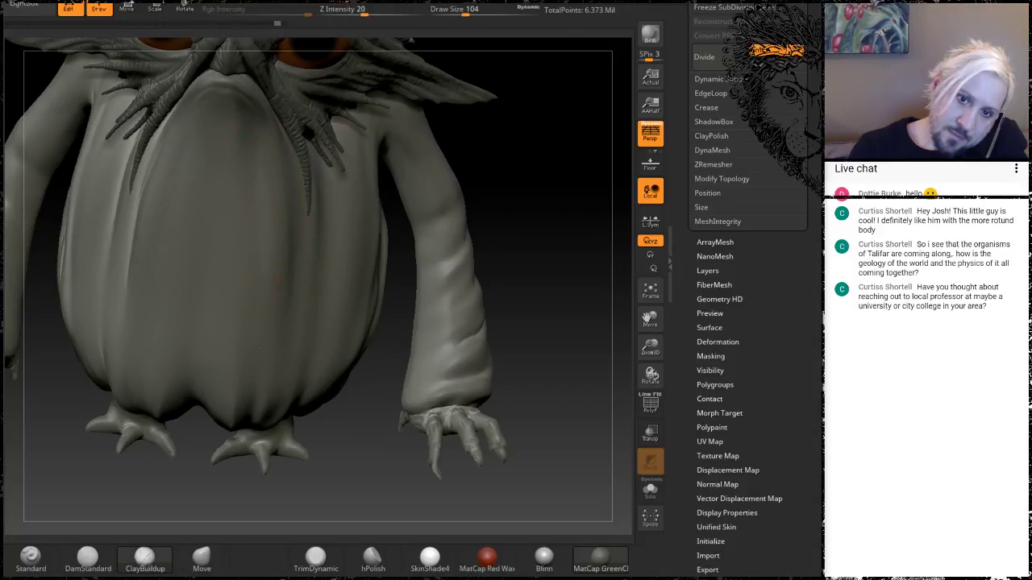
left_click_drag(202, 495, 154, 434)
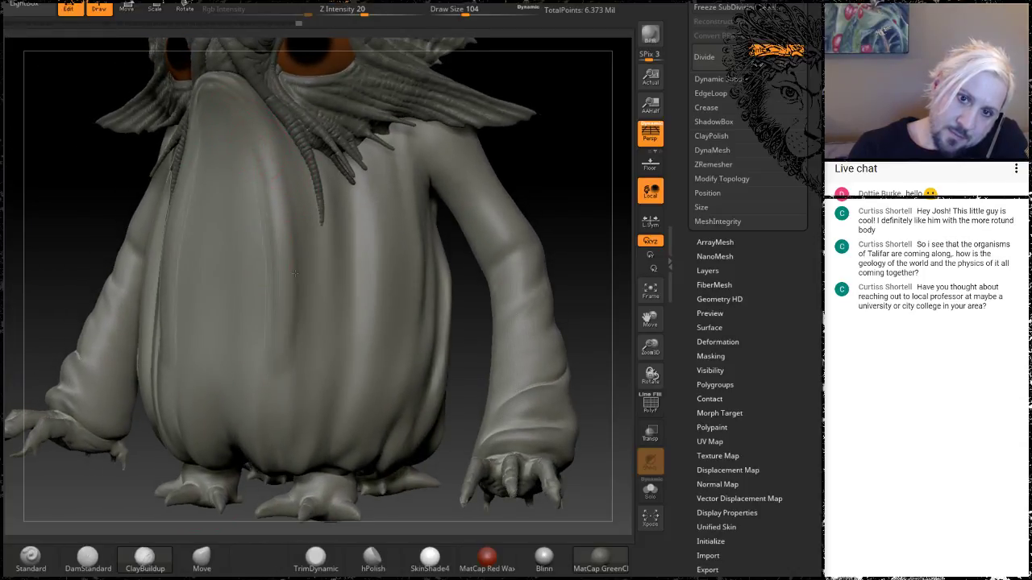
left_click_drag(118, 497, 79, 491)
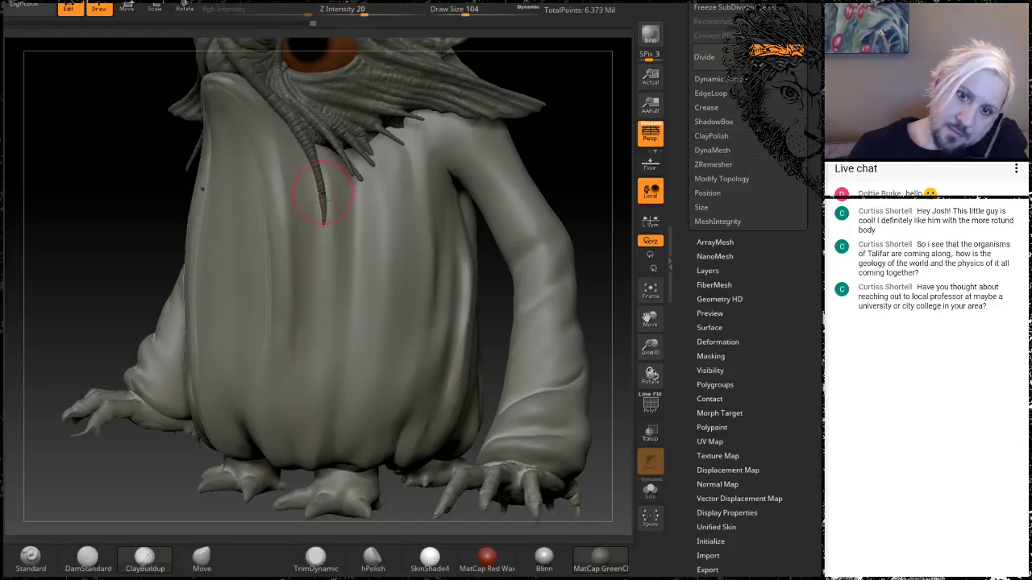
left_click_drag(80, 185, 161, 202)
key("ctrl+z")
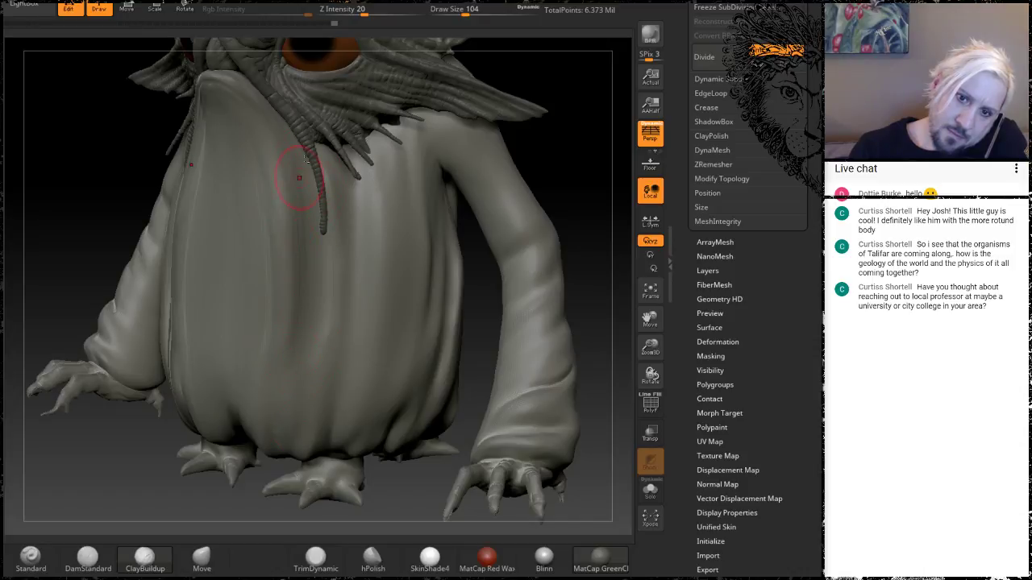
left_click_drag(300, 403, 301, 415)
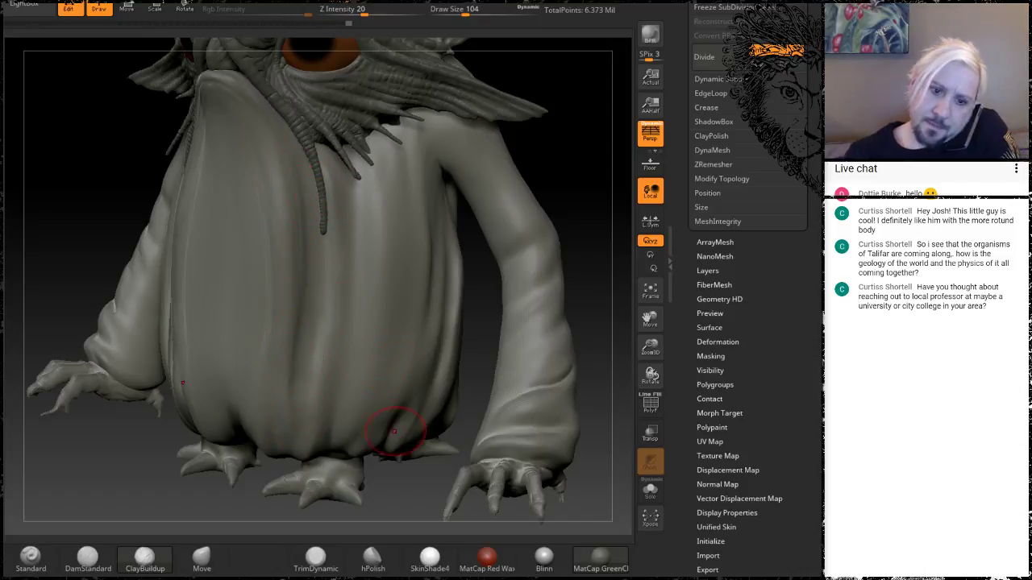
Add wavy clay folds running from the lower belly up towards the whiskers
mouse_move(165, 462)
left_mouse_down()
mouse_move(108, 461)
mouse_move(349, 403)
left_mouse_up()
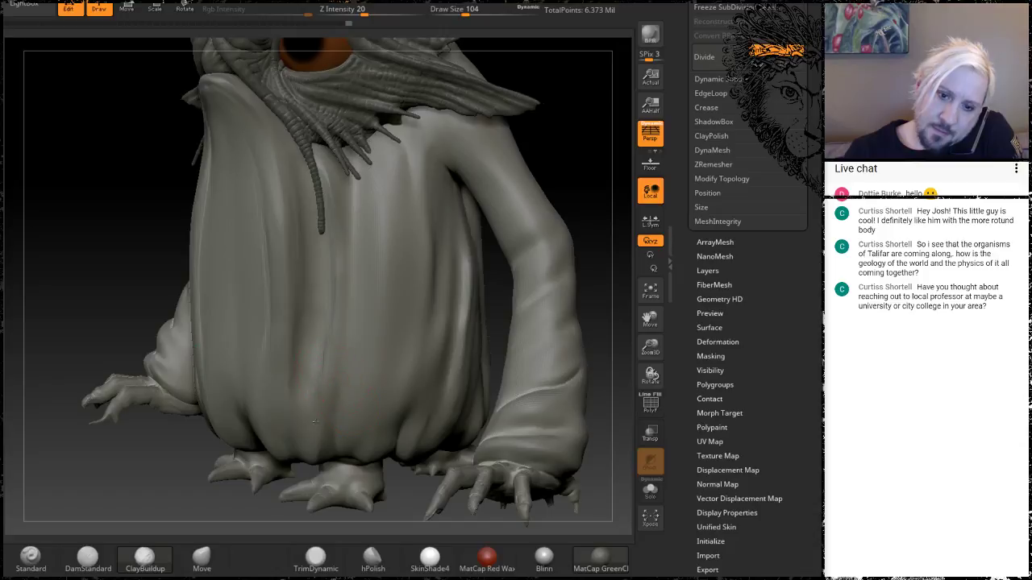
left_click_drag(327, 449, 338, 302)
mouse_move(326, 382)
left_mouse_down()
mouse_move(346, 311)
mouse_move(323, 162)
left_mouse_up()
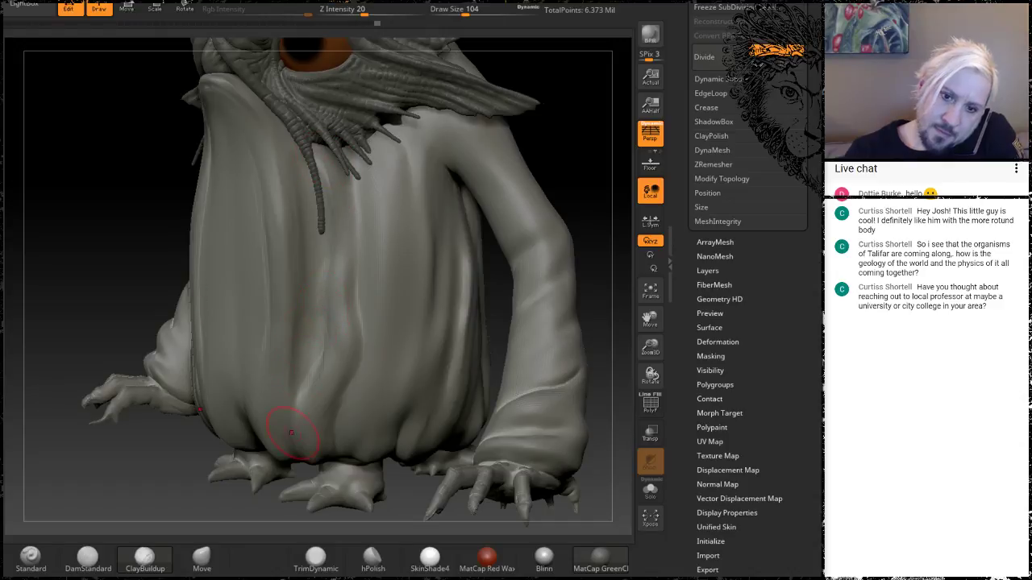
left_click_drag(275, 437, 288, 335)
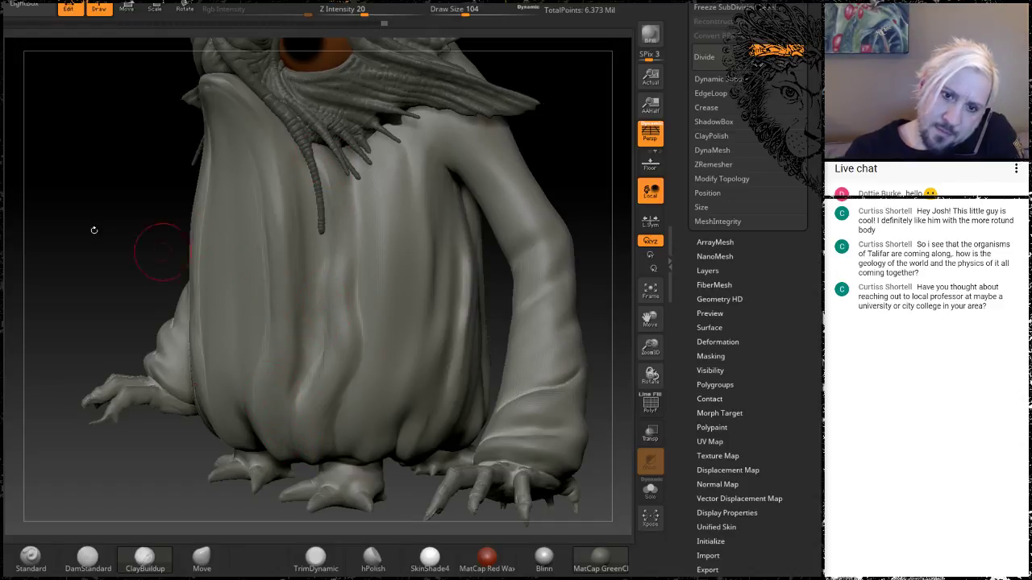
Build up forked folds on the lower side of the belly and long ridges up towards the armpit
left_click_drag(92, 231, 193, 236)
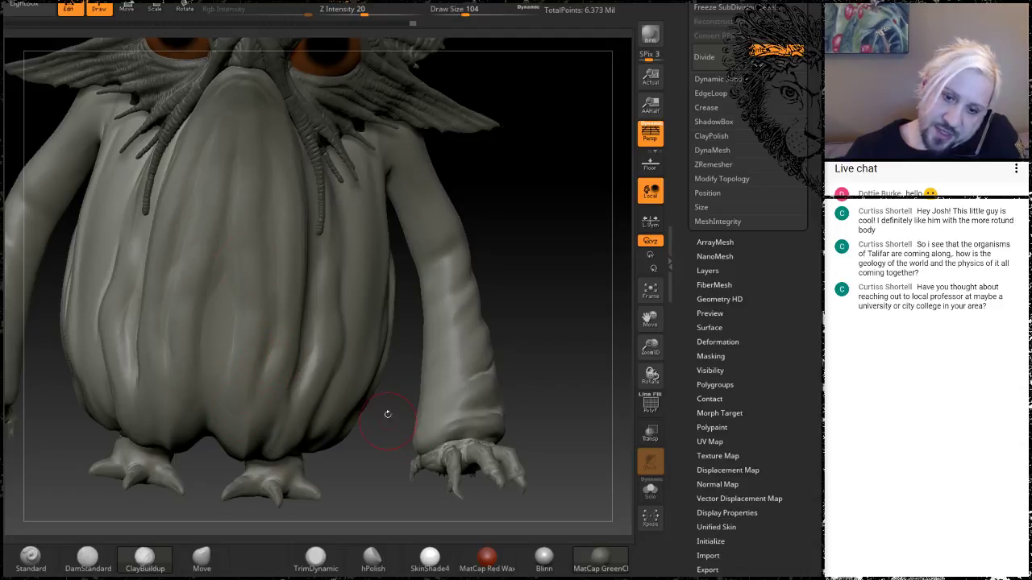
mouse_move(388, 415)
left_mouse_down()
mouse_move(314, 440)
mouse_move(373, 474)
mouse_move(426, 352)
mouse_move(237, 218)
left_mouse_up()
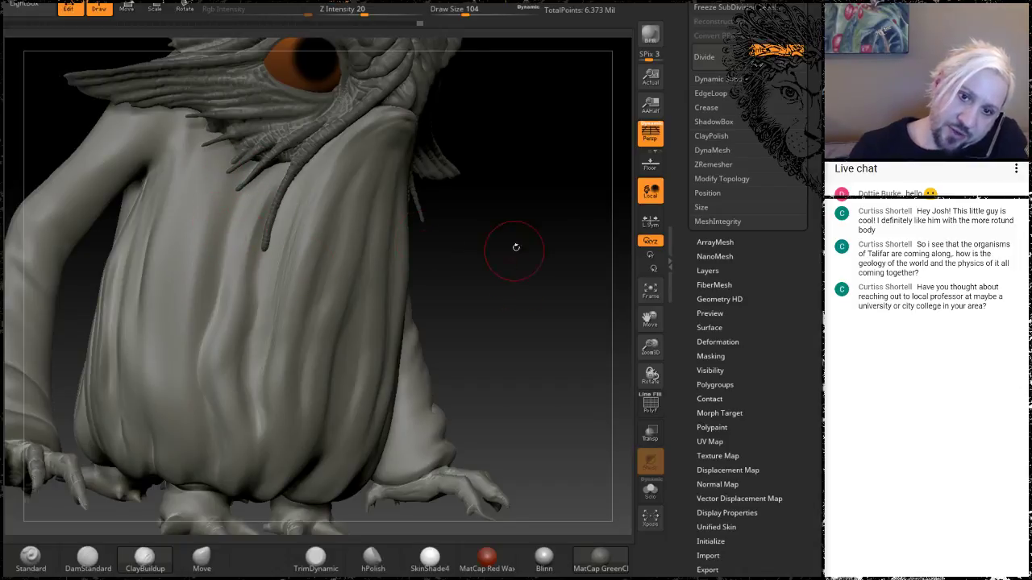
mouse_move(484, 186)
left_mouse_down()
mouse_move(504, 260)
mouse_move(168, 419)
left_mouse_up()
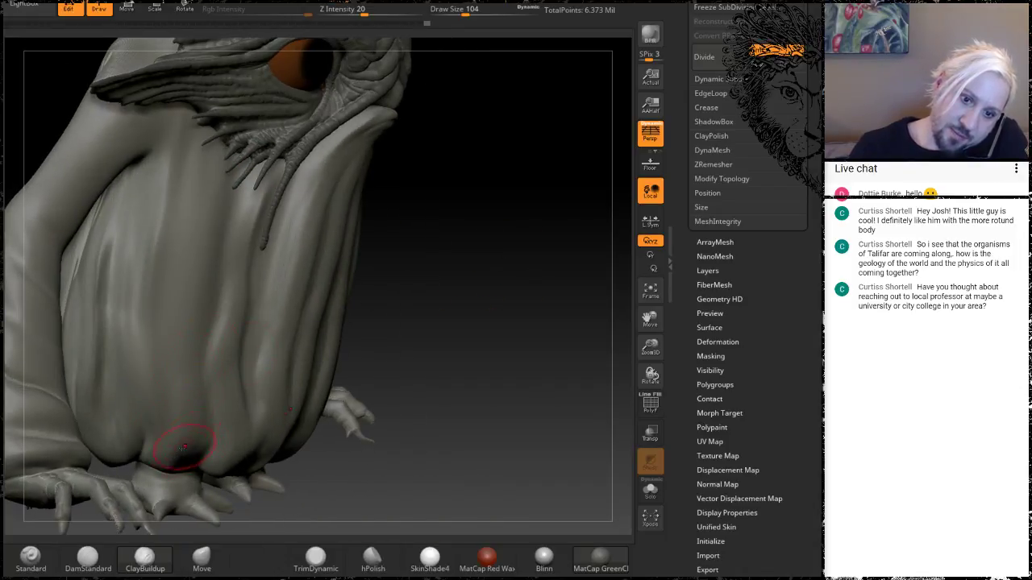
left_click_drag(208, 403, 194, 461)
right_click_drag(288, 404, 168, 401)
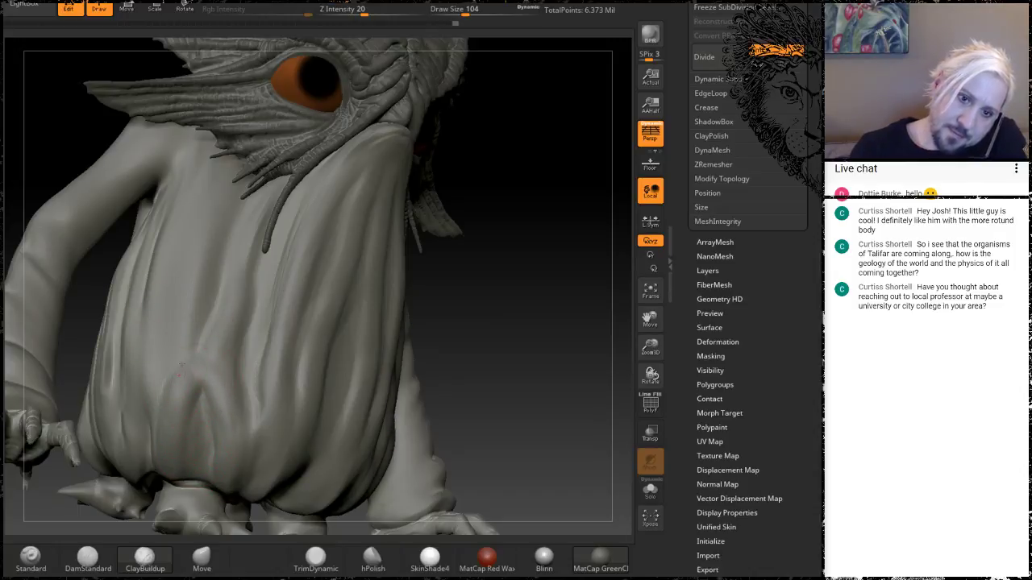
right_click_drag(265, 230, 560, 367)
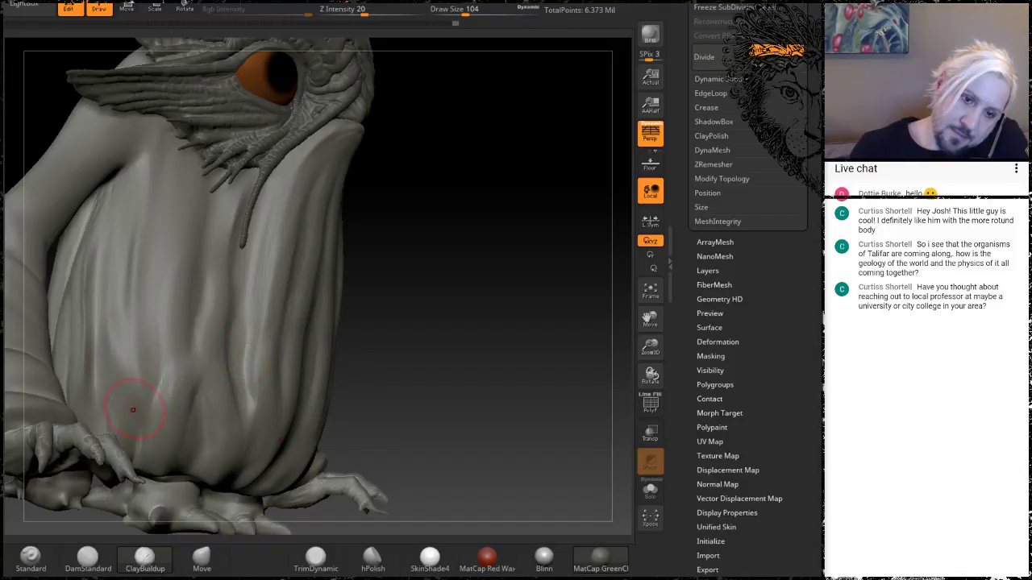
left_click_drag(135, 401, 147, 227)
left_click_drag(162, 145, 155, 312)
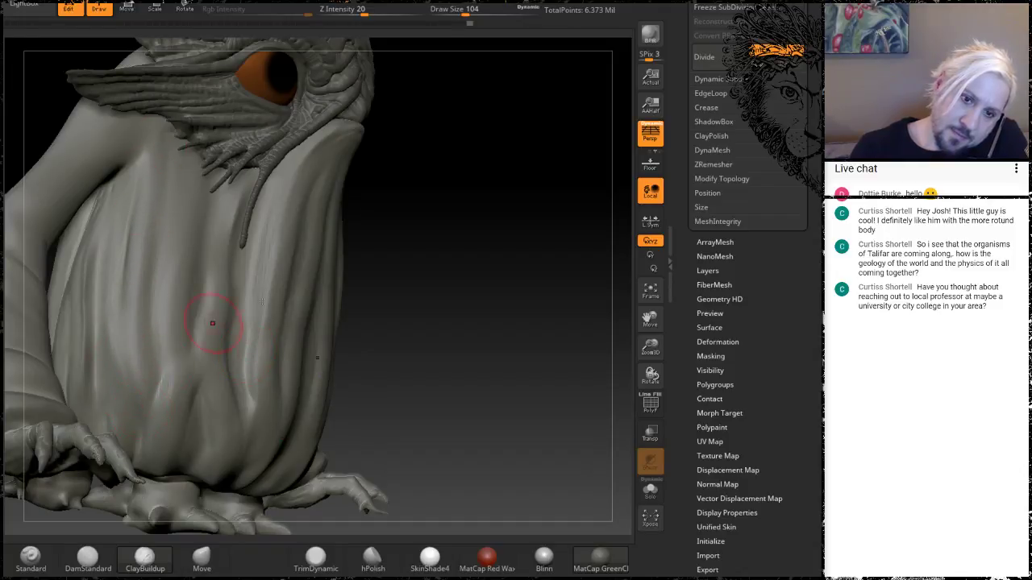
Smooth the new clay folds on the belly's side and front to soften their ridges
right_click_drag(483, 282, 363, 242)
left_click_drag(182, 317, 174, 336, "shift")
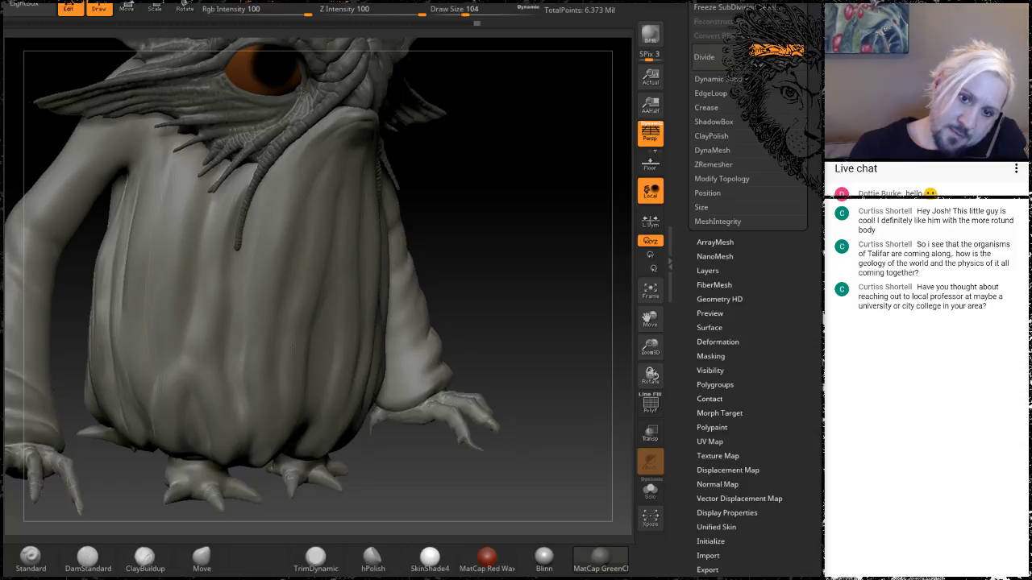
left_click_drag(329, 329, 335, 347, "shift")
right_click_drag(476, 354, 306, 354)
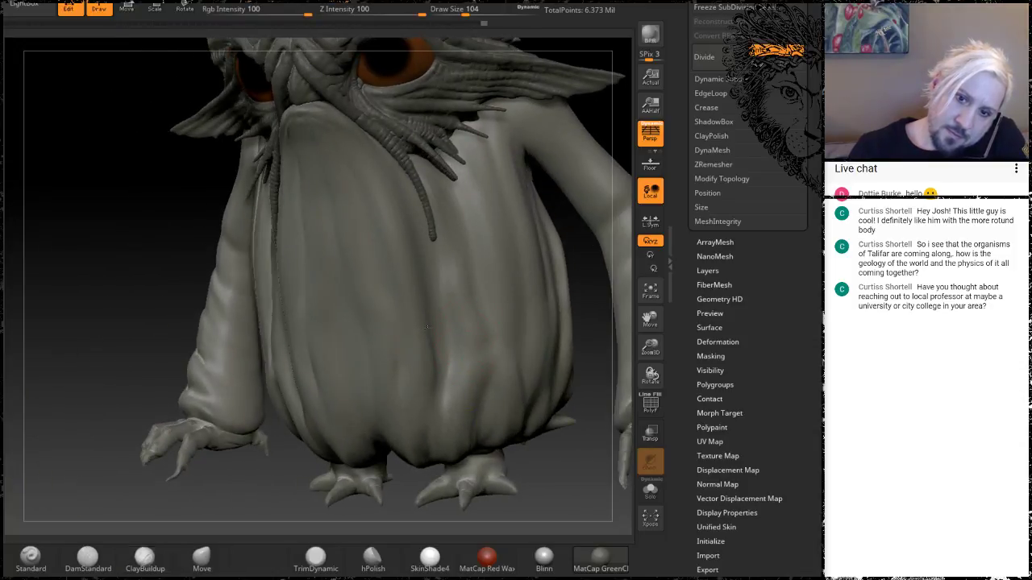
left_click_drag(248, 489, 144, 404, "alt")
mouse_move(484, 484)
left_mouse_down()
mouse_move(363, 480)
mouse_move(387, 419)
left_mouse_up()
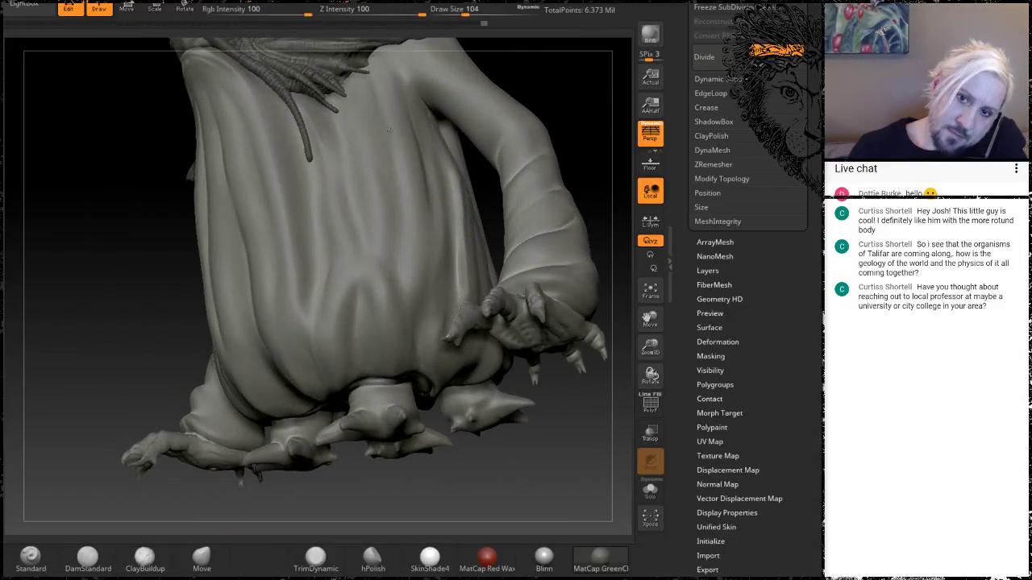
mouse_move(469, 239)
left_mouse_down("shift")
mouse_move(453, 278)
mouse_move(432, 246)
left_mouse_up("shift")
Blend the folds on the underside and upper chest with smoothing strokes, and return to the ClayBuildup brush
left_click_drag(482, 484, 528, 331)
key("ctrl+shift")
left_click_drag(292, 307, 342, 211, "shift")
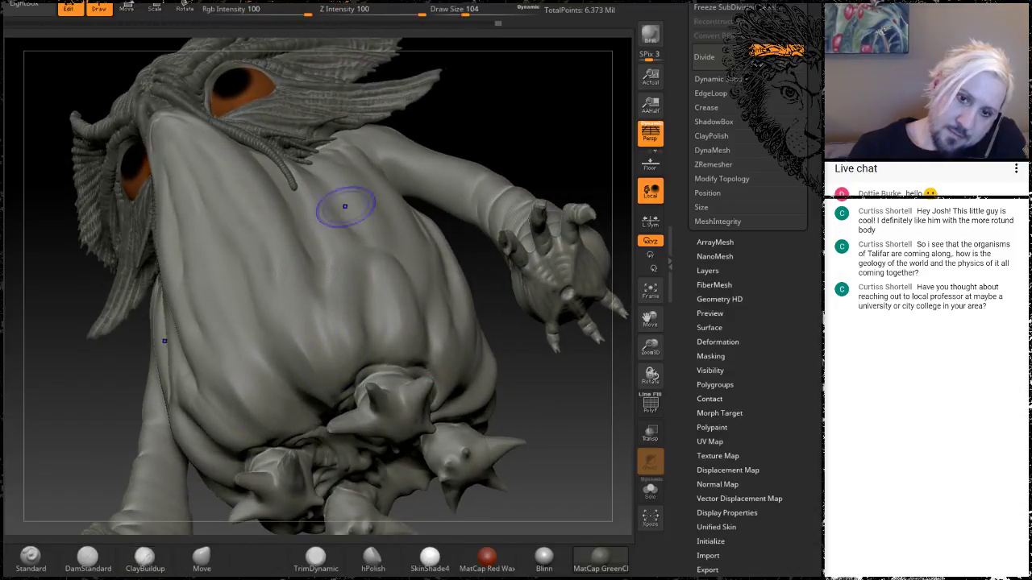
mouse_move(521, 101)
left_mouse_down()
mouse_move(556, 140)
mouse_move(568, 187)
mouse_move(530, 134)
mouse_move(530, 108)
left_mouse_up()
left_click_drag(185, 325, 177, 253, "shift")
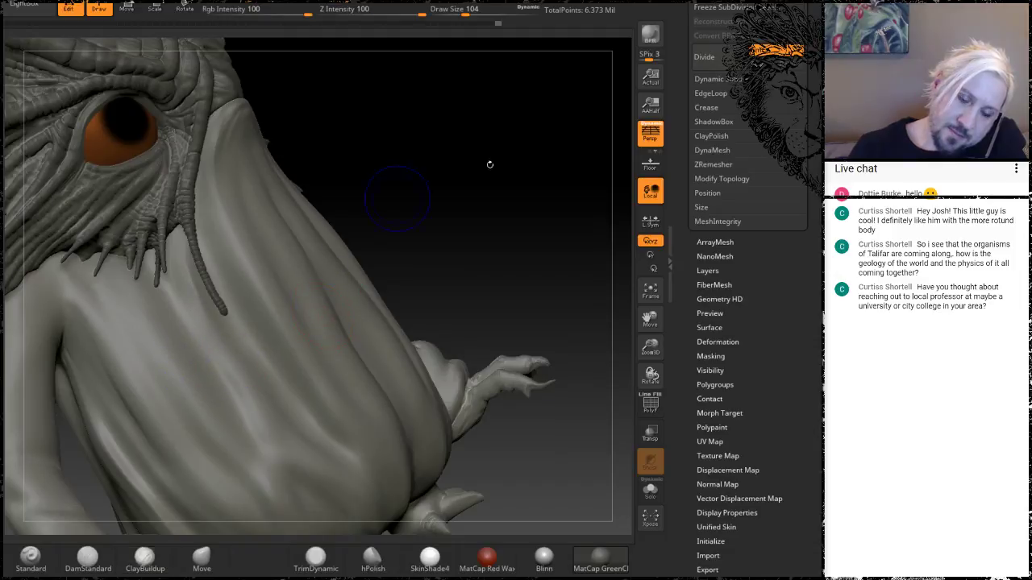
mouse_move(473, 163)
left_mouse_down()
mouse_move(493, 172)
mouse_move(458, 158)
mouse_move(444, 198)
mouse_move(311, 356)
left_mouse_up()
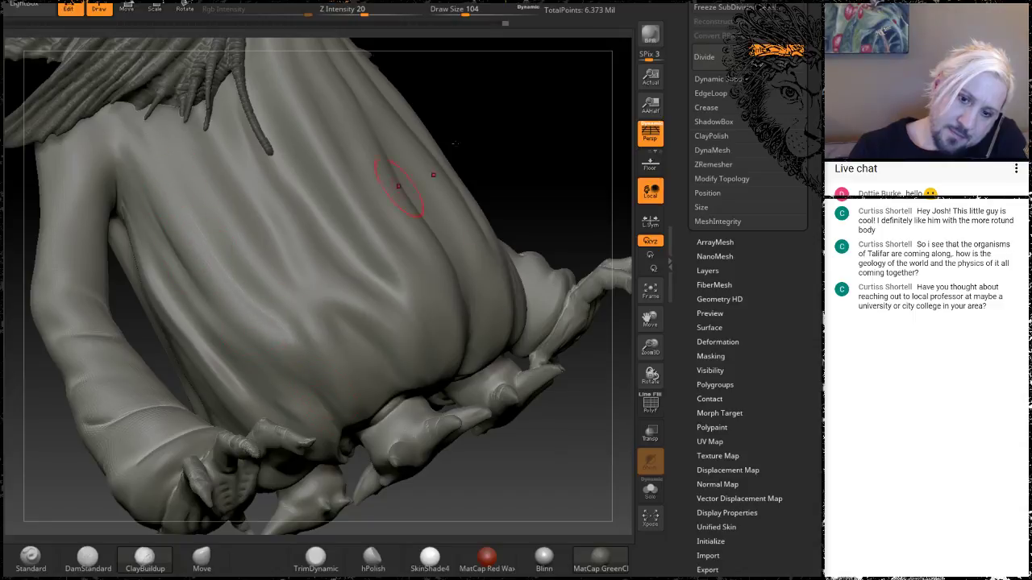
Carve a crease from the belly's lower edge above the feet up its front with the DamStandard brush
left_click_drag(558, 148, 535, 340)
left_click_drag(526, 407, 451, 293, "alt")
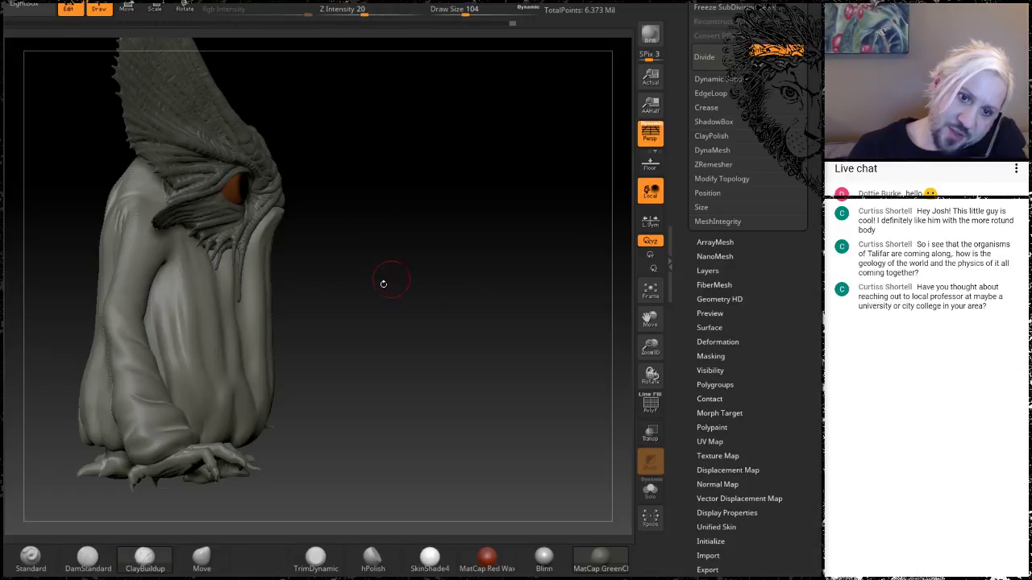
left_click_drag(383, 284, 258, 346)
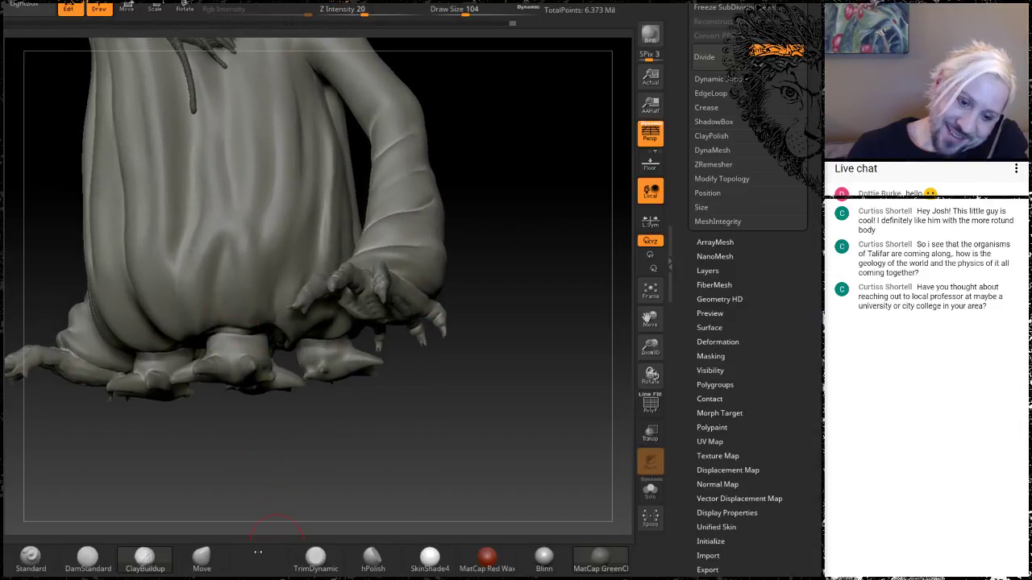
left_click(88, 559)
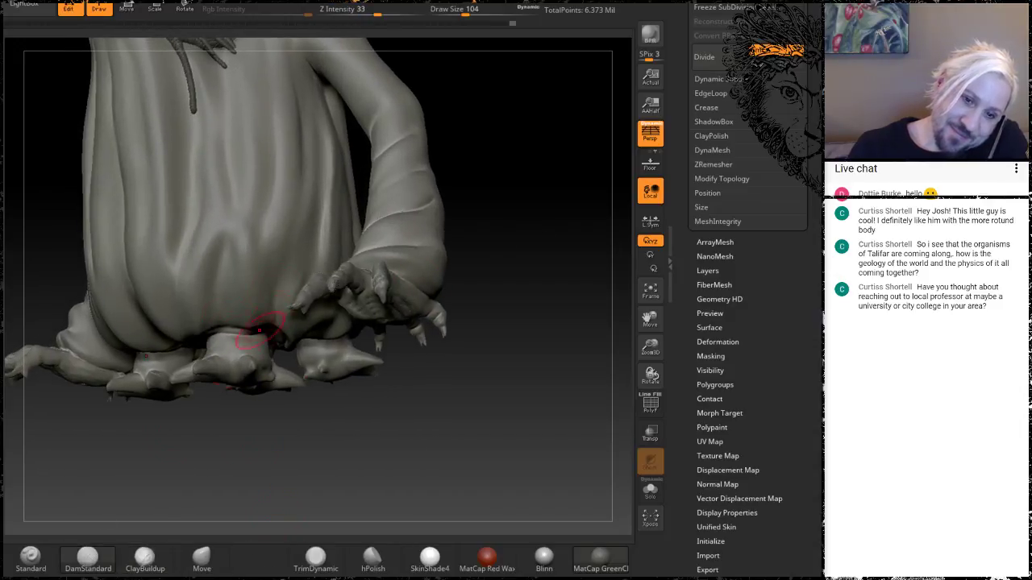
mouse_move(258, 330)
left_mouse_down()
mouse_move(271, 198)
mouse_move(284, 213)
mouse_move(273, 213)
mouse_move(259, 172)
left_mouse_up()
mouse_move(570, 188)
left_mouse_down()
mouse_move(539, 150)
mouse_move(521, 178)
left_mouse_up()
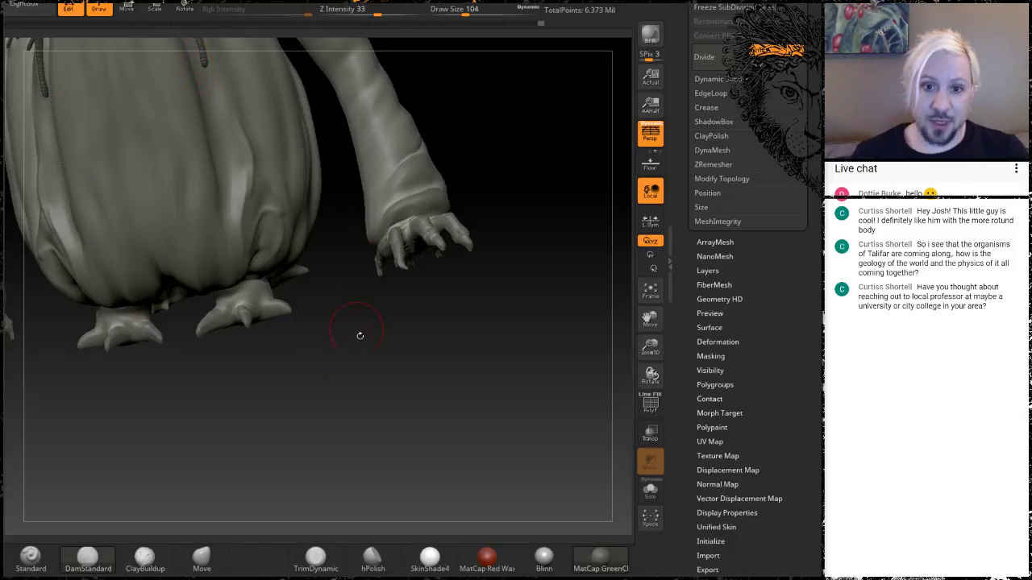
Smooth the raised bump and pinched folds on the lower side of the belly above the foot
left_click_drag(358, 334, 420, 380)
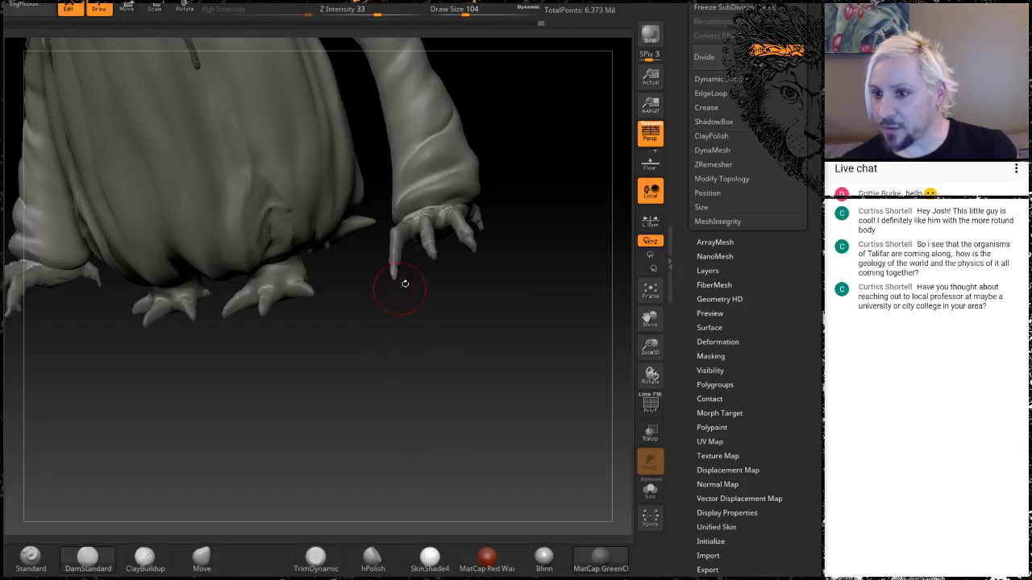
left_click_drag(393, 328, 343, 407)
key("shift")
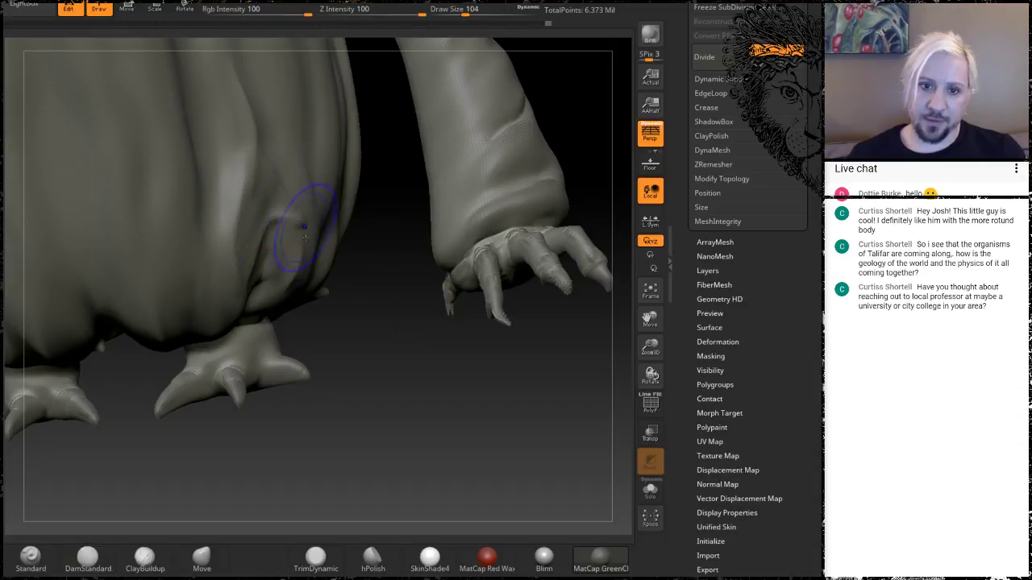
mouse_move(305, 227)
left_mouse_down("shift")
mouse_move(263, 142)
mouse_move(259, 173)
left_mouse_up("shift")
mouse_move(361, 437)
left_mouse_down()
mouse_move(354, 270)
mouse_move(412, 434)
mouse_move(451, 459)
left_mouse_up()
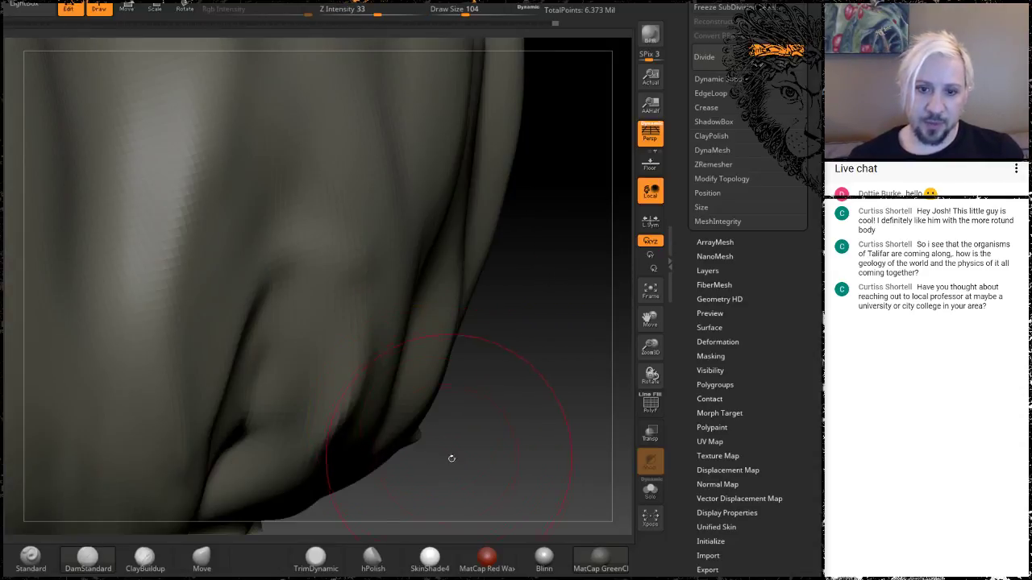
left_click_drag(538, 411, 390, 516, "alt")
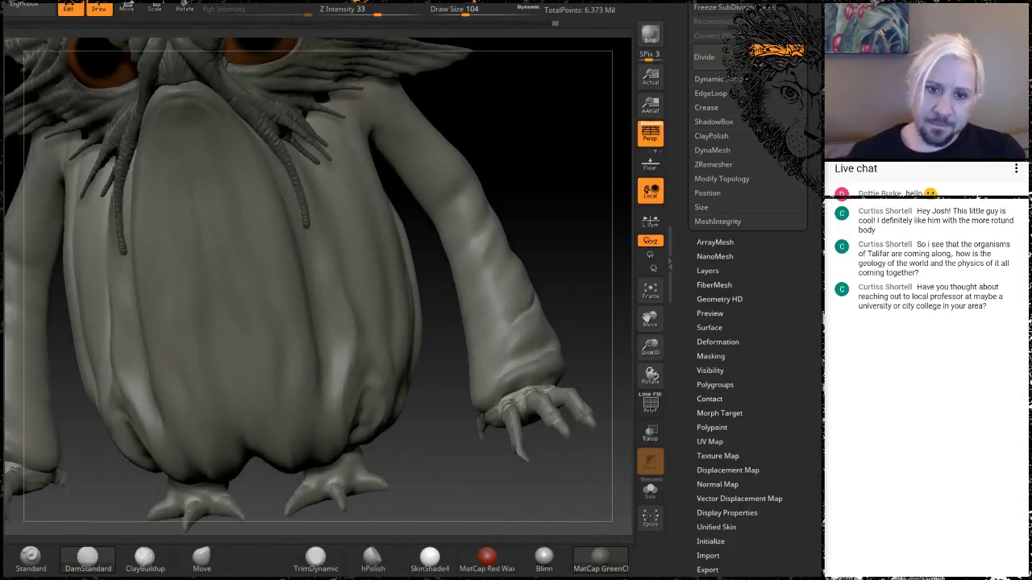
Deepen the creases between the hanging folds on the lower front of the belly and soften their edges
mouse_move(565, 152)
left_mouse_down()
mouse_move(516, 169)
mouse_move(484, 154)
mouse_move(540, 123)
mouse_move(291, 356)
left_mouse_up()
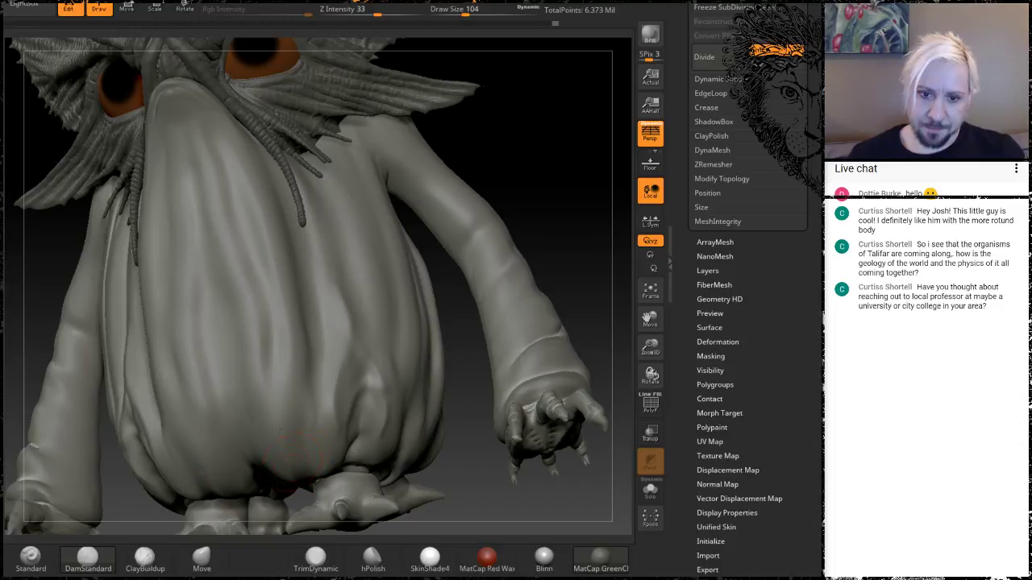
mouse_move(516, 210)
left_mouse_down()
mouse_move(544, 178)
mouse_move(274, 423)
left_mouse_up()
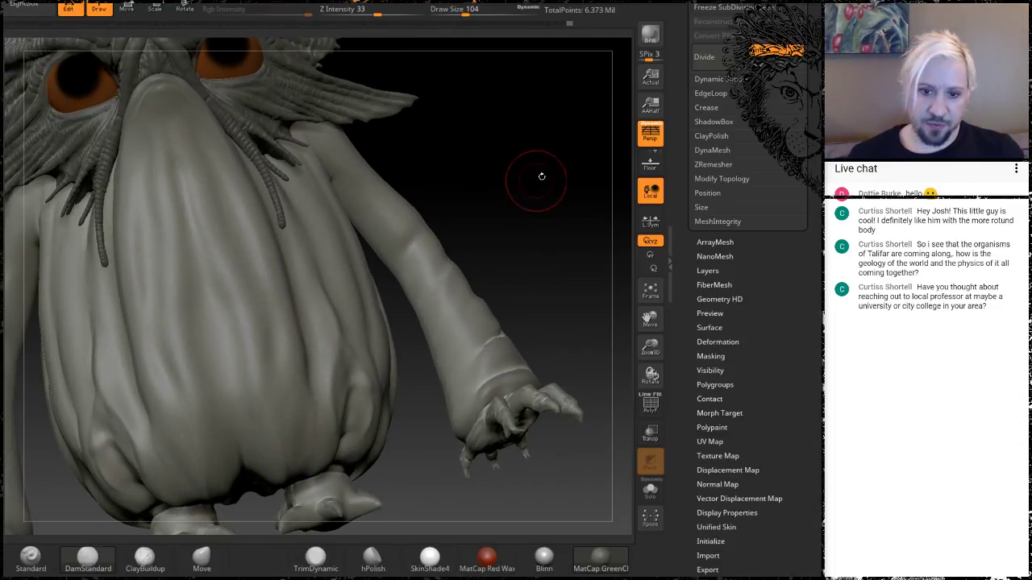
left_click_drag(540, 175, 389, 446)
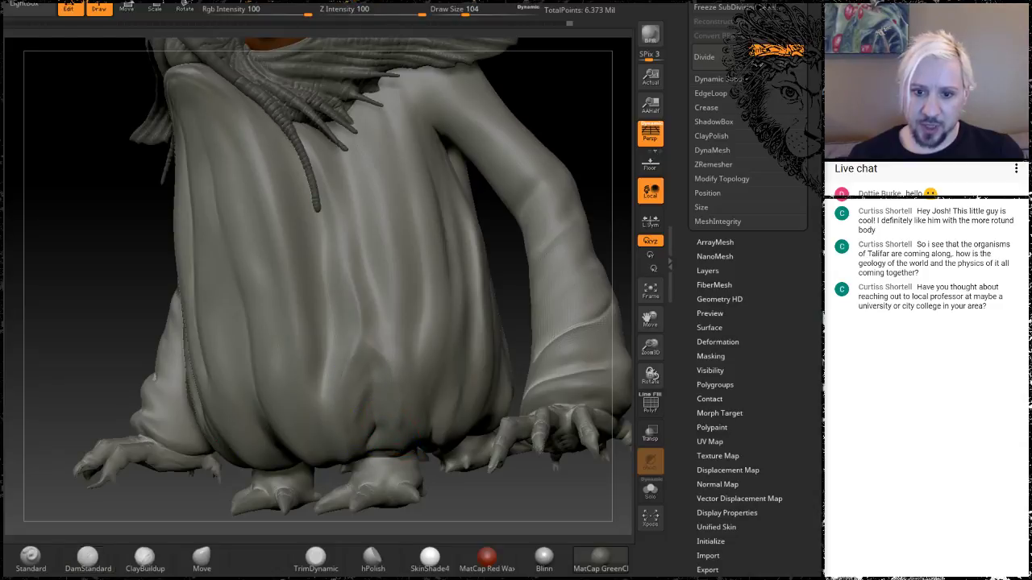
left_click_drag(85, 326, 133, 299)
left_click_drag(535, 185, 546, 141)
mouse_move(527, 212)
left_mouse_down()
mouse_move(504, 167)
mouse_move(518, 229)
mouse_move(532, 194)
left_mouse_up()
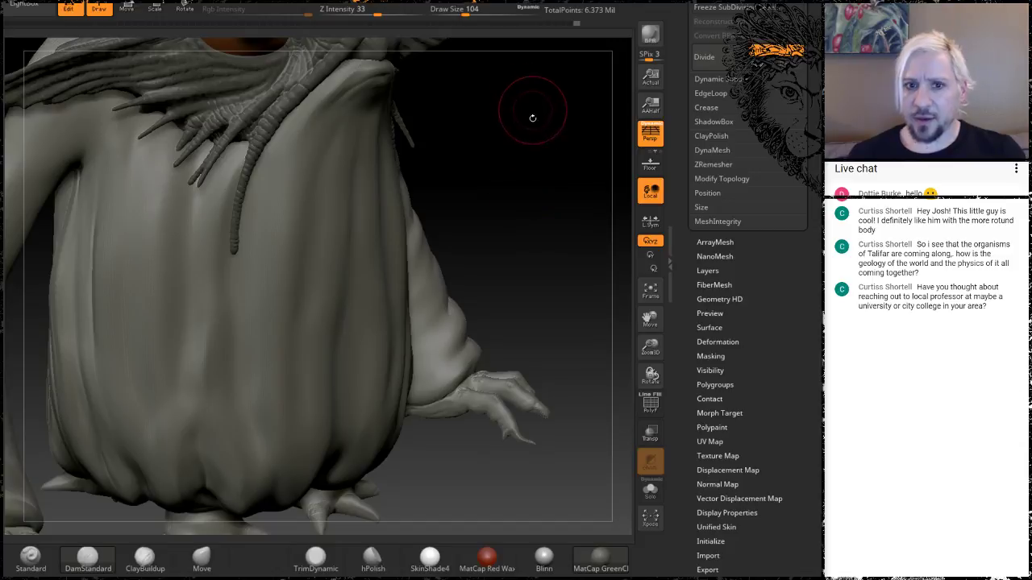
Carve a long crease down the side of the belly from below the whiskers with DamStandard
left_click_drag(503, 161, 503, 229)
left_click_drag(169, 148, 173, 239, "alt")
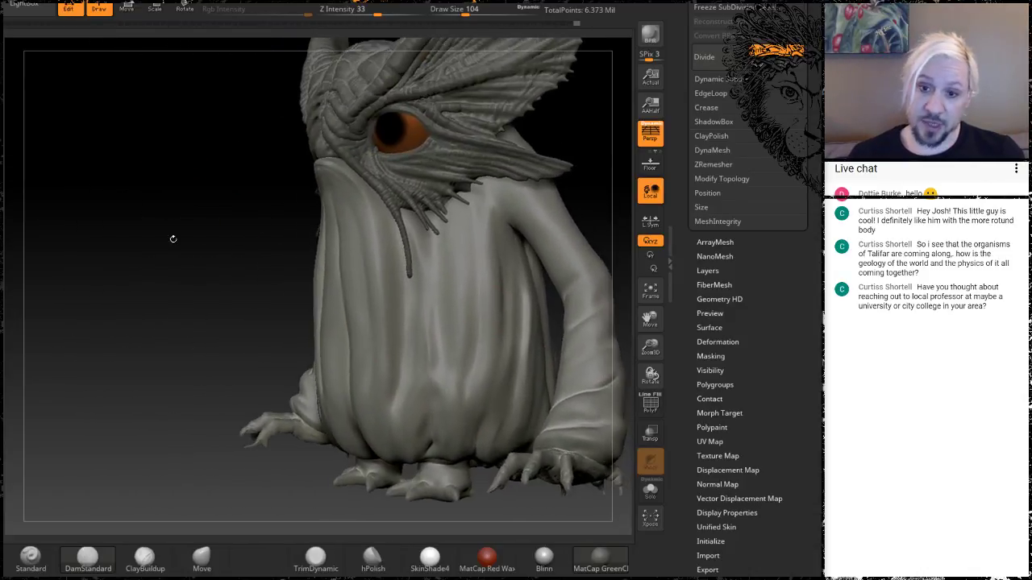
left_click_drag(241, 310, 211, 309)
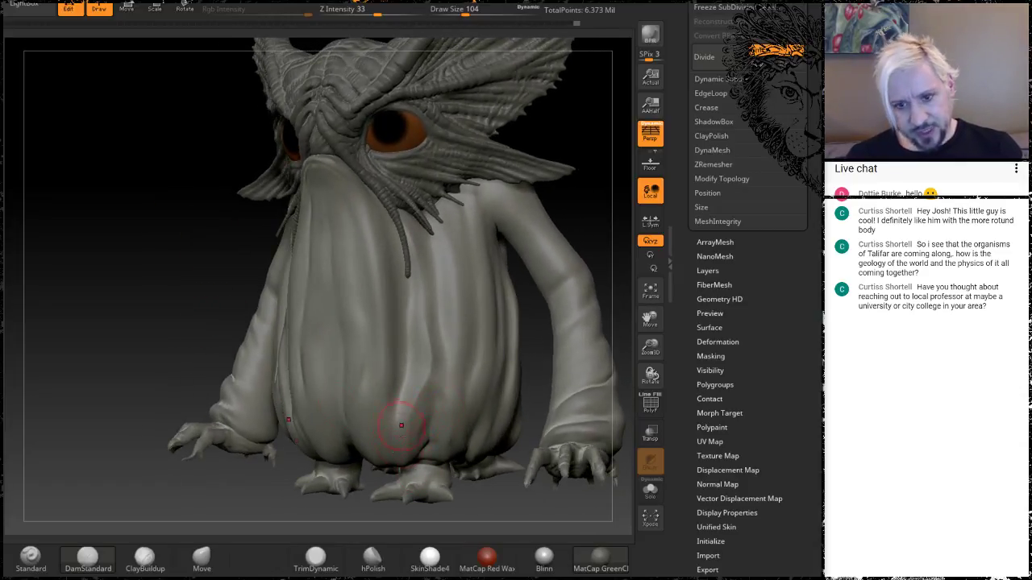
mouse_move(208, 494)
left_mouse_down("alt")
mouse_move(142, 418)
mouse_move(216, 420)
mouse_move(163, 421)
left_mouse_up("alt")
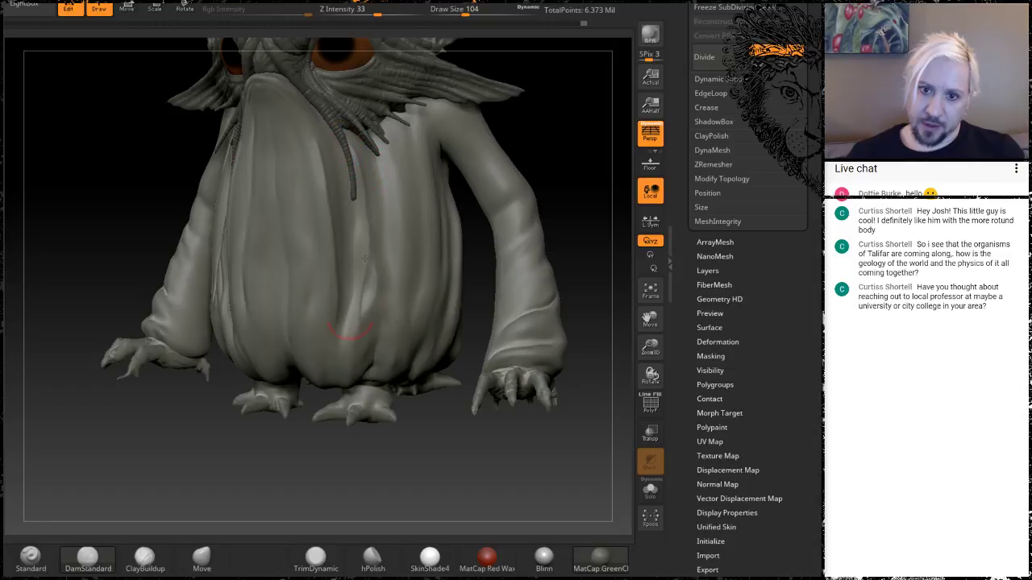
left_click_drag(386, 145, 405, 346)
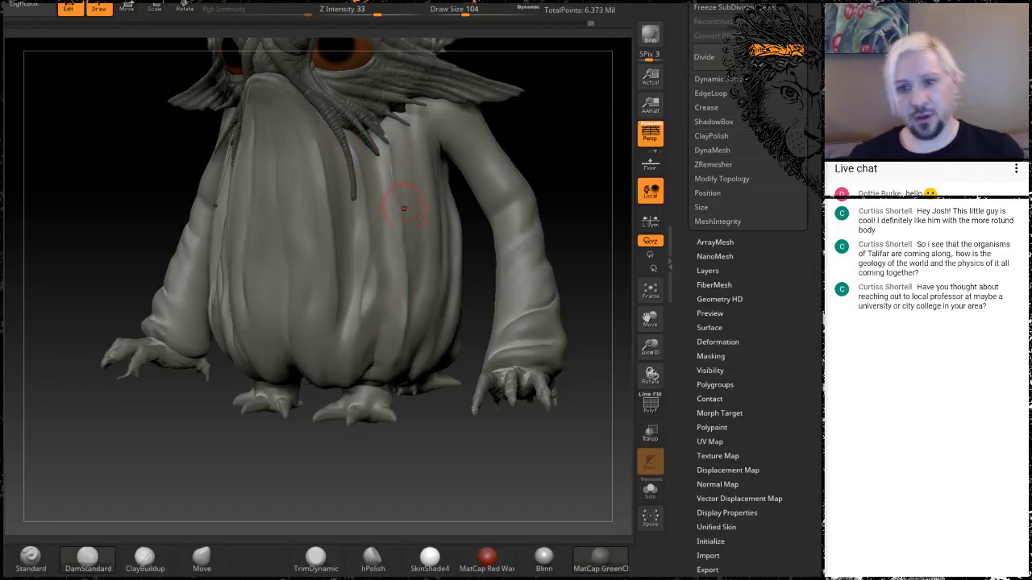
Carve another long vertical crease down the front of the belly from the chin area towards the legs
left_click_drag(564, 149, 533, 130)
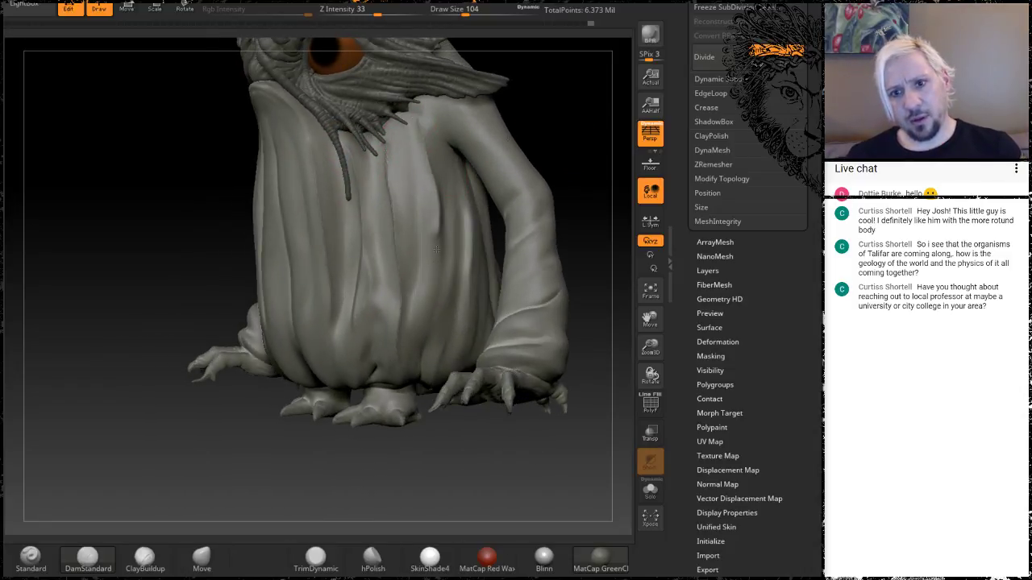
mouse_move(542, 103)
right_mouse_down()
mouse_move(574, 115)
mouse_move(532, 108)
right_mouse_up()
left_click_drag(275, 113, 254, 342)
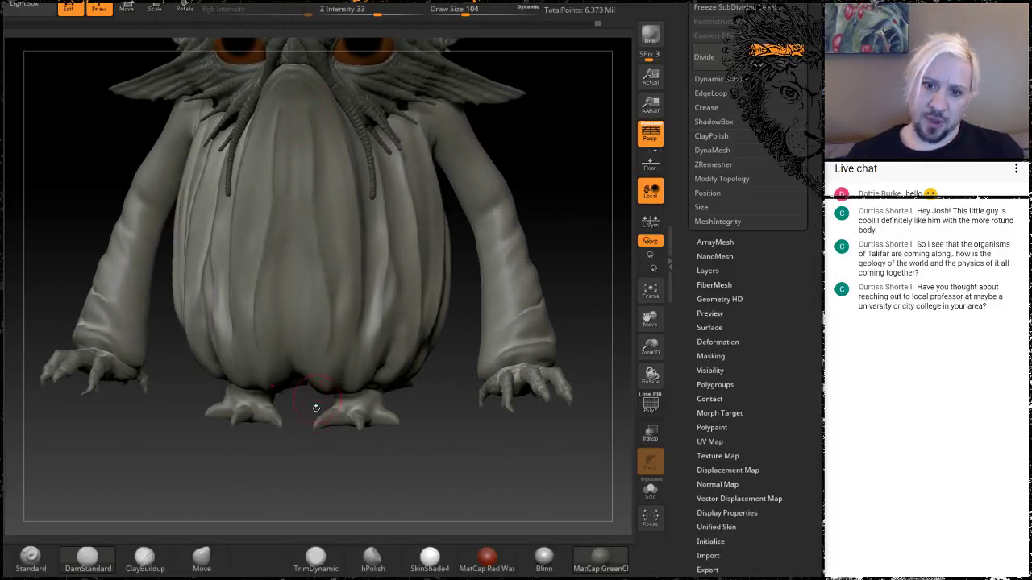
right_click_drag(545, 175, 513, 200)
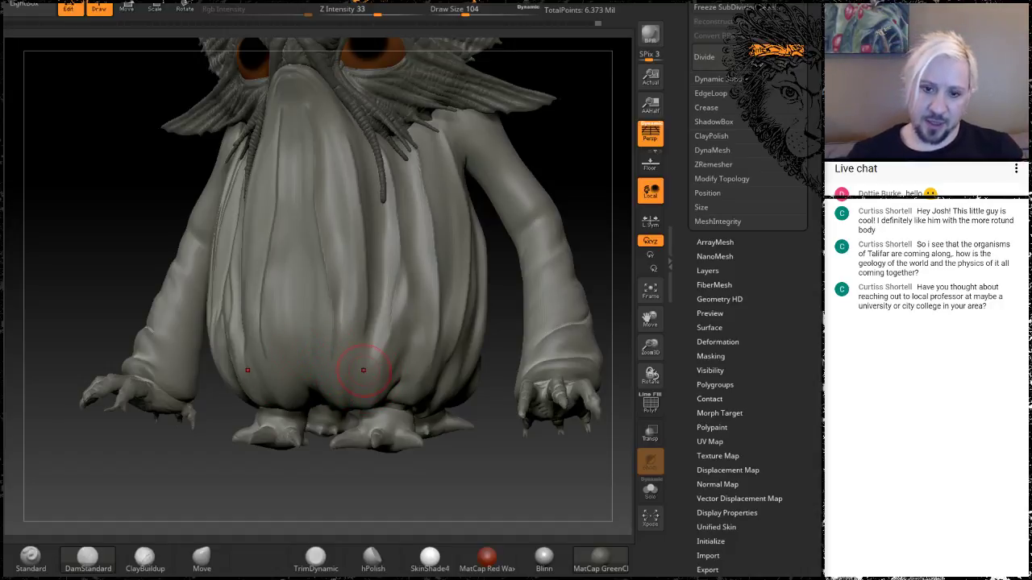
right_click_drag(213, 497, 249, 350)
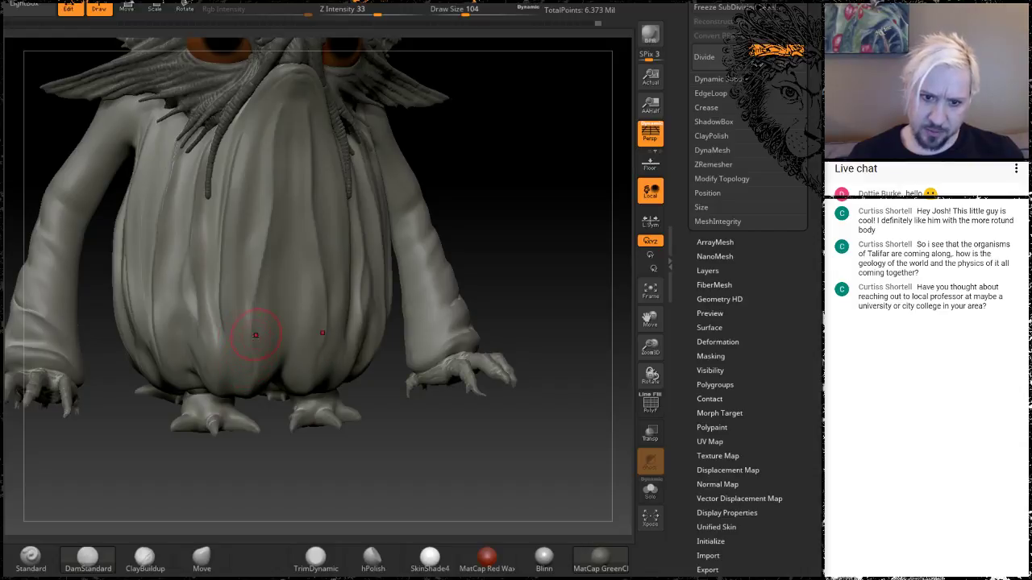
Build up a branching fold along the lower front of the belly with ClayBuildup at draw size 59
left_click(145, 558)
key("space")
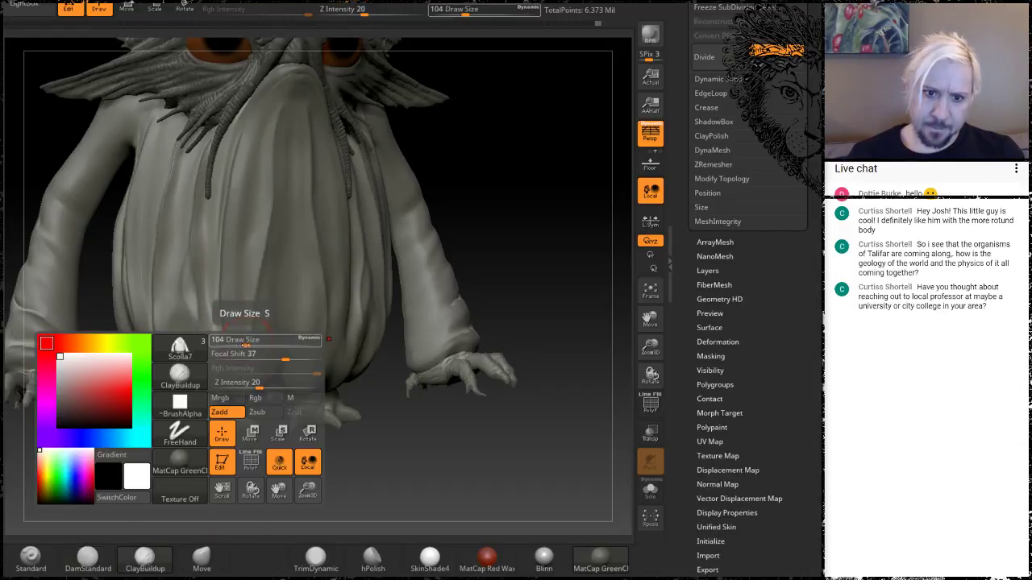
mouse_move(245, 344)
left_mouse_down()
mouse_move(256, 357)
mouse_move(286, 345)
left_mouse_up()
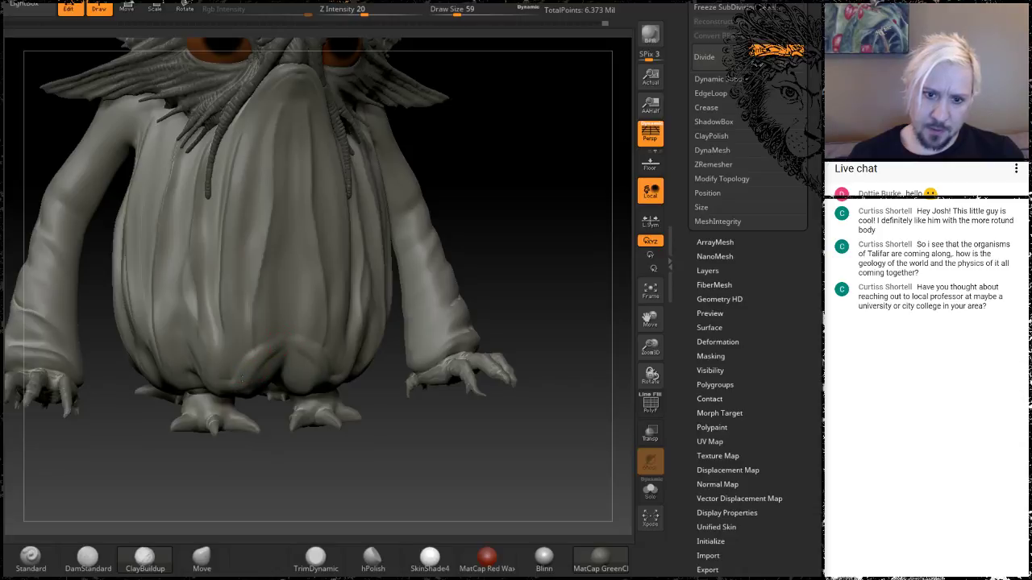
left_click_drag(233, 380, 195, 372)
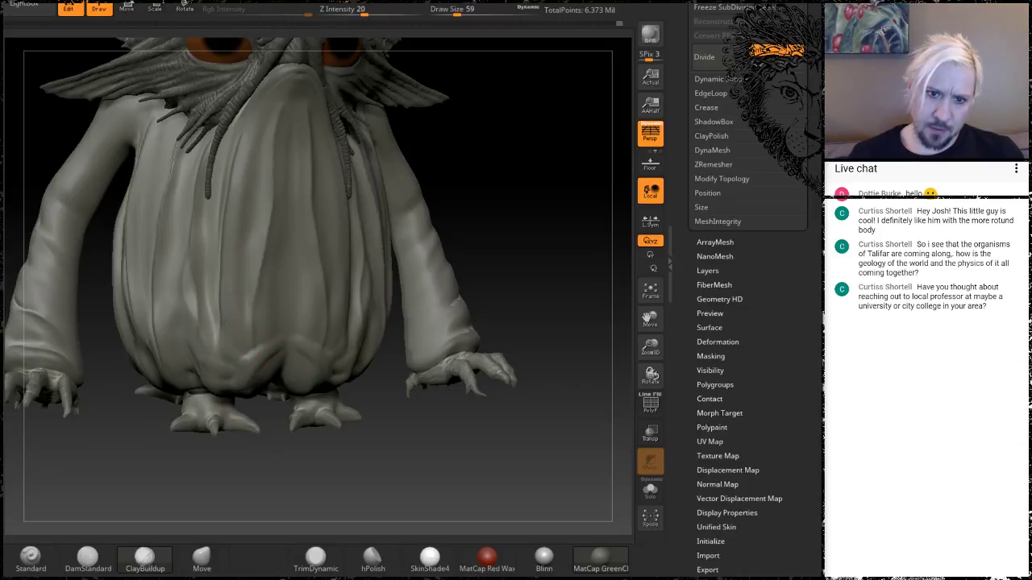
Smooth the new clay folds on the lower front of the belly into the surrounding skin
left_click_drag(238, 364, 223, 345, "shift")
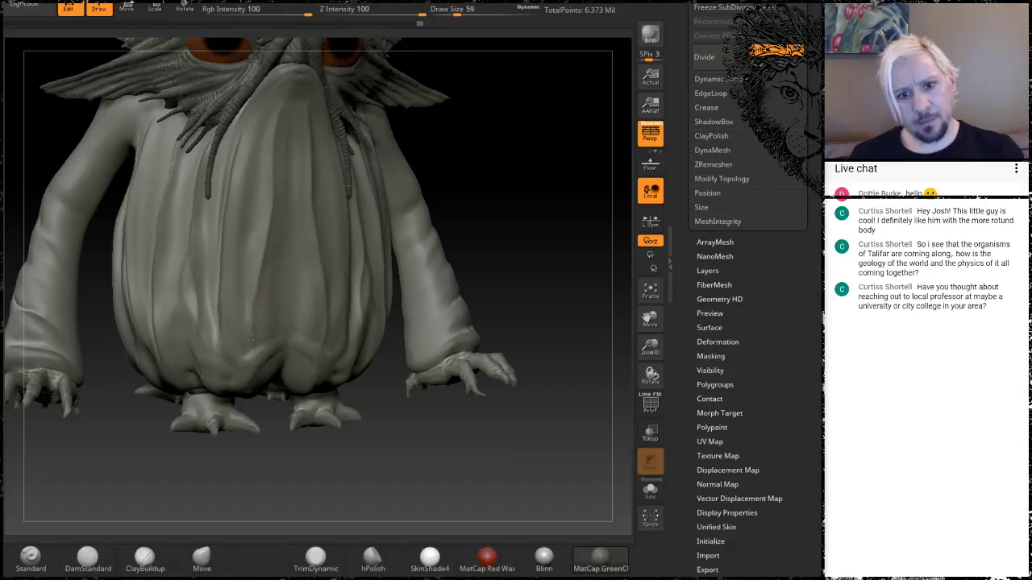
key("b")
key("c")
key("b")
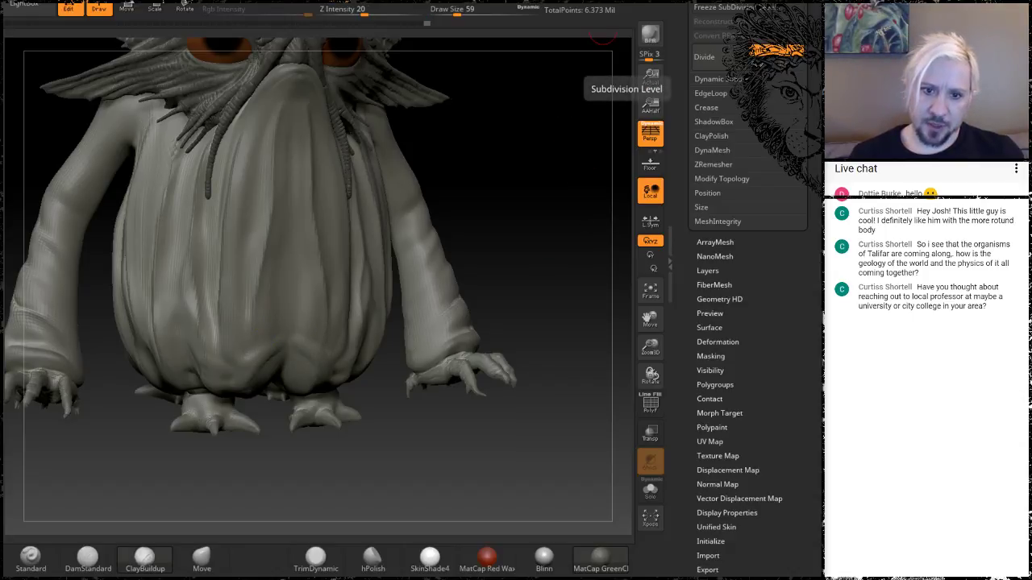
left_click_drag(255, 357, 258, 299, "shift")
mouse_move(97, 480)
left_mouse_down()
mouse_move(256, 484)
mouse_move(197, 377)
left_mouse_up()
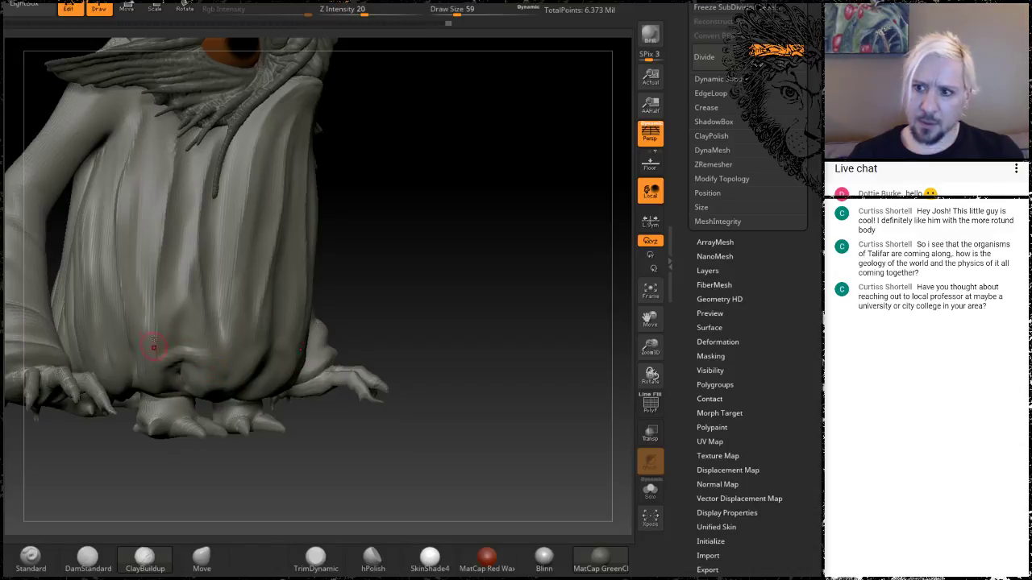
Refine the small folds around the notch above the feet, alternating ClayBuildup and smoothing strokes
key("b")
key("s")
key("t")
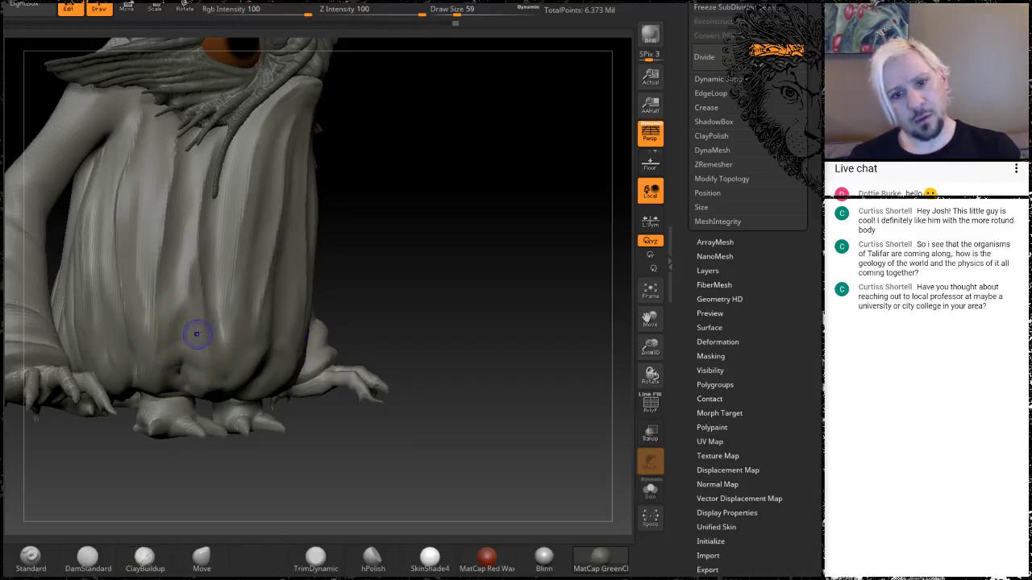
key("b")
key("c")
key("b")
left_click_drag(429, 220, 383, 246)
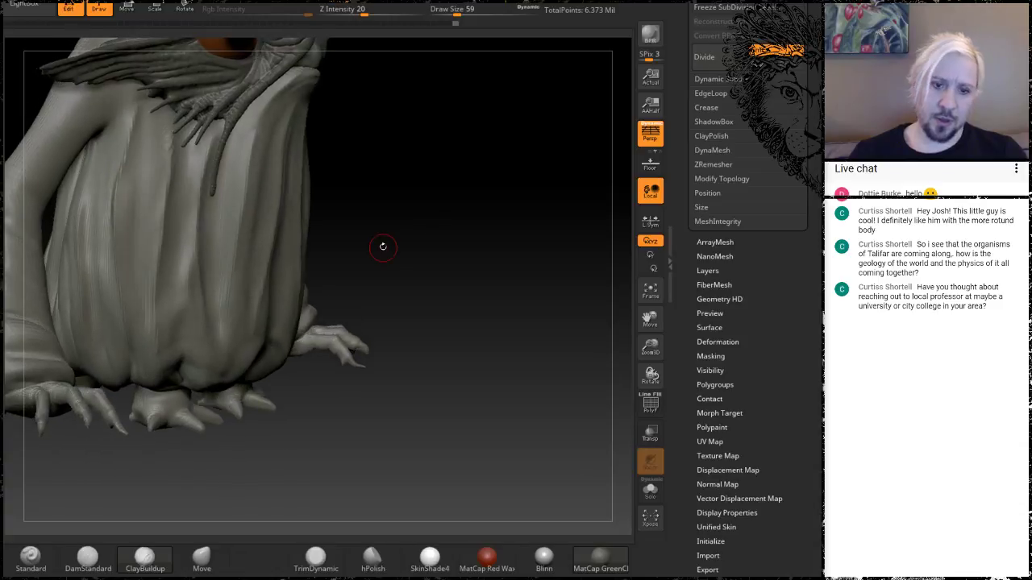
key("b")
key("s")
key("t")
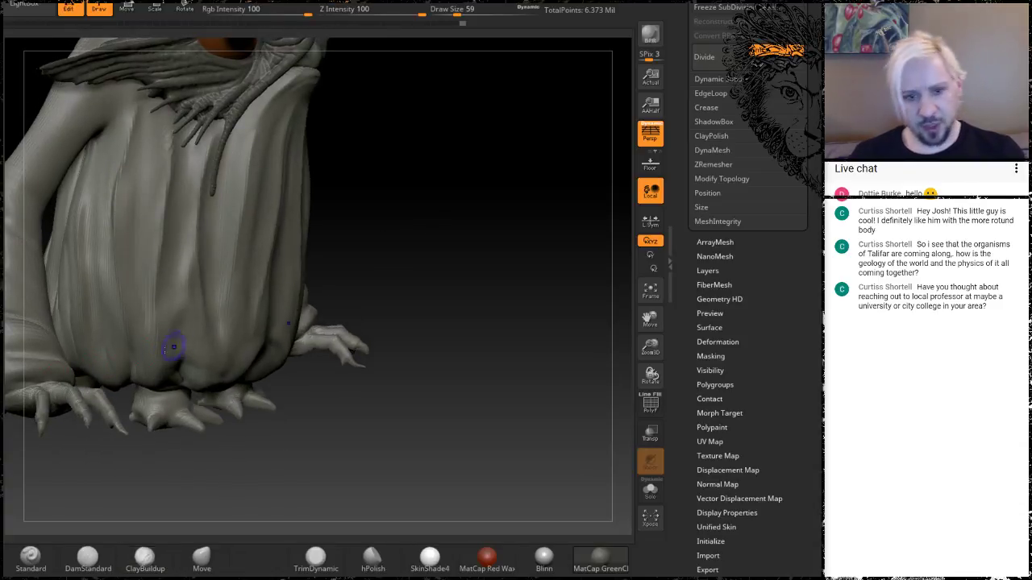
Add a ClayBuildup ridge running up the belly front towards the base of the whiskers
key("b")
key("c")
key("b")
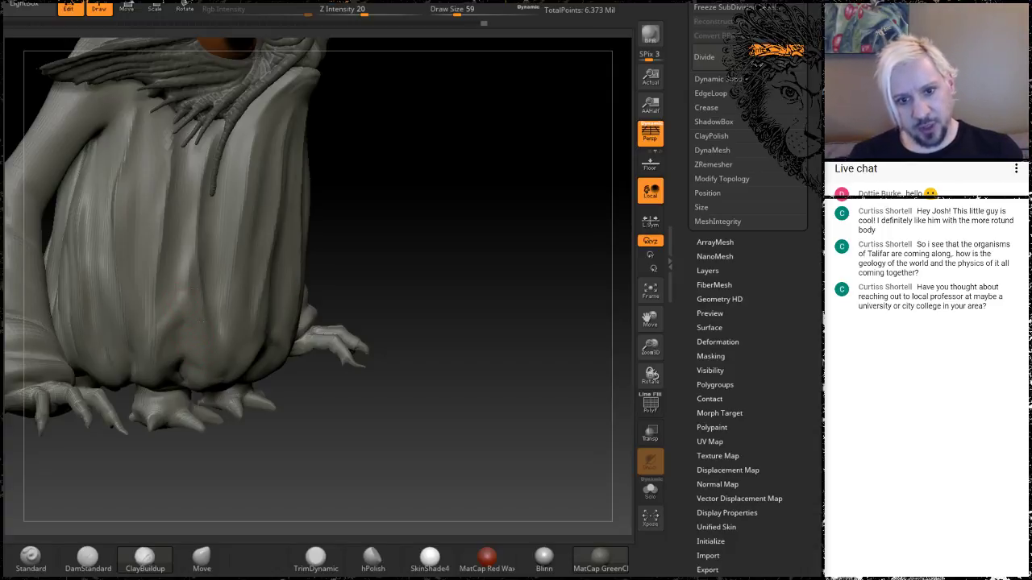
left_click_drag(186, 240, 191, 184)
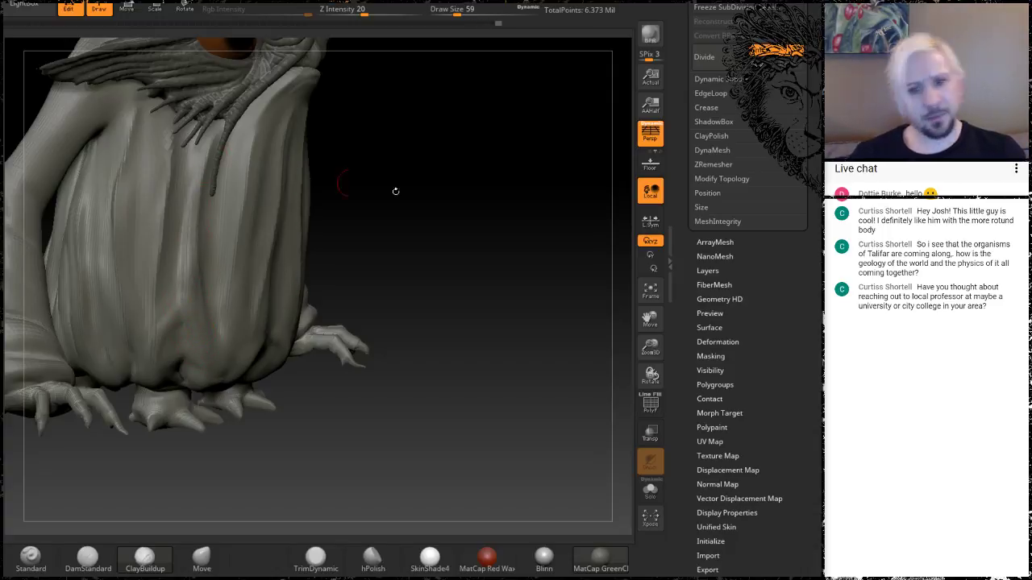
left_click_drag(396, 191, 327, 198)
Smooth the vertical folds on the belly's front and sides, from below the whiskers round towards the back
left_click_drag(201, 312, 205, 333, "shift")
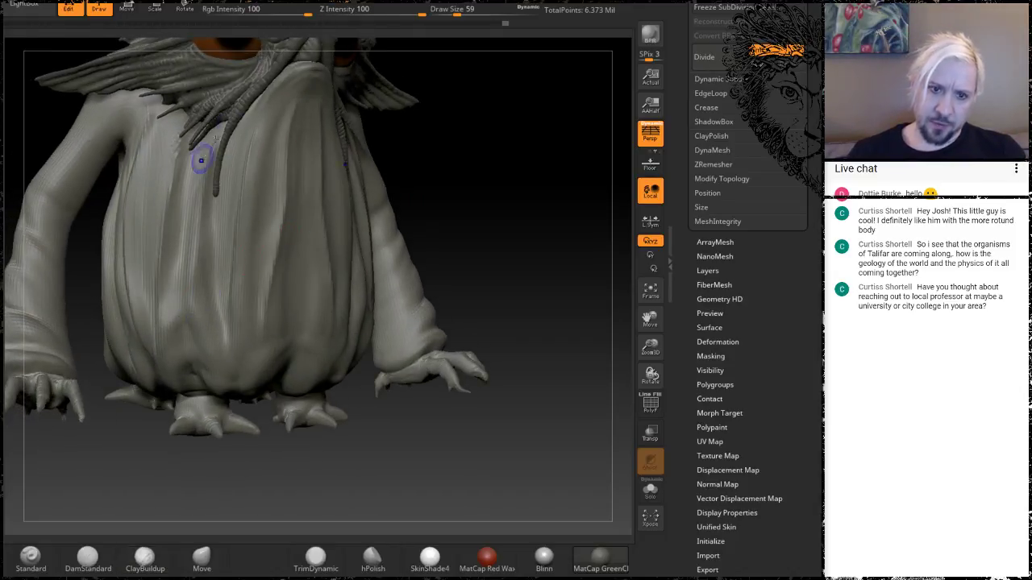
left_click_drag(486, 166, 372, 208)
key("shift")
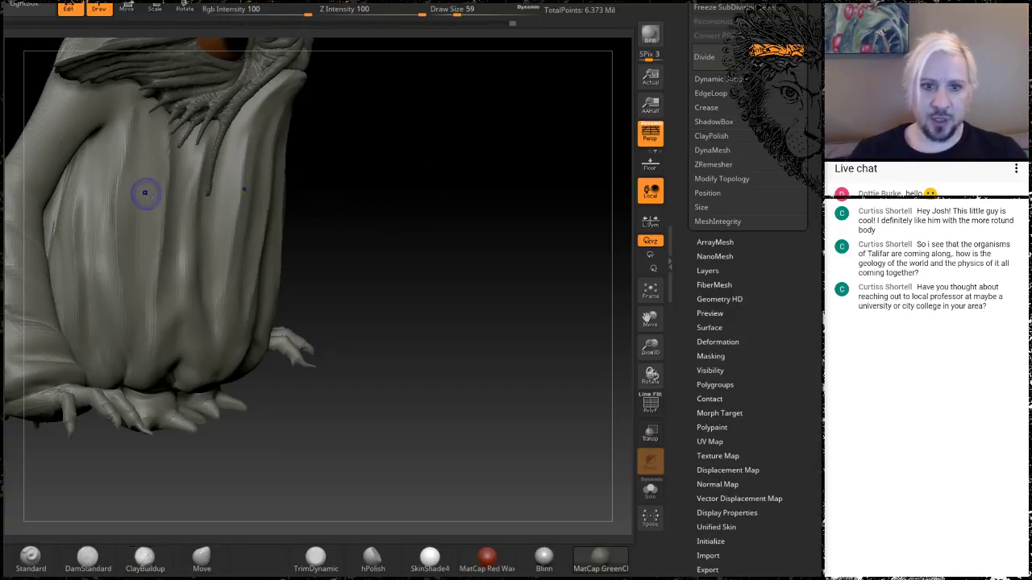
left_click_drag(407, 226, 253, 201)
key("shift")
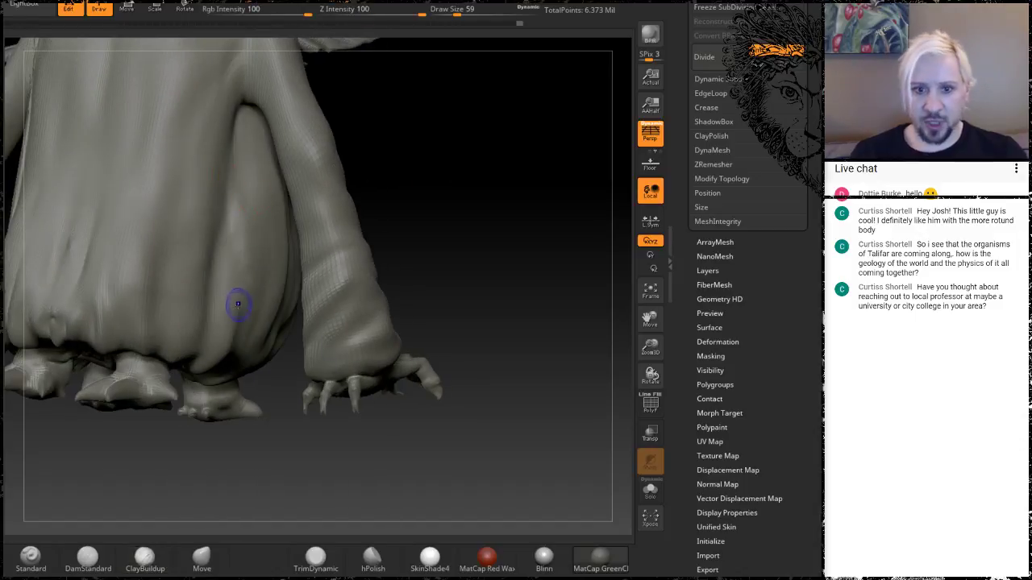
mouse_move(451, 207)
left_mouse_down()
mouse_move(507, 156)
mouse_move(514, 93)
mouse_move(492, 121)
left_mouse_up()
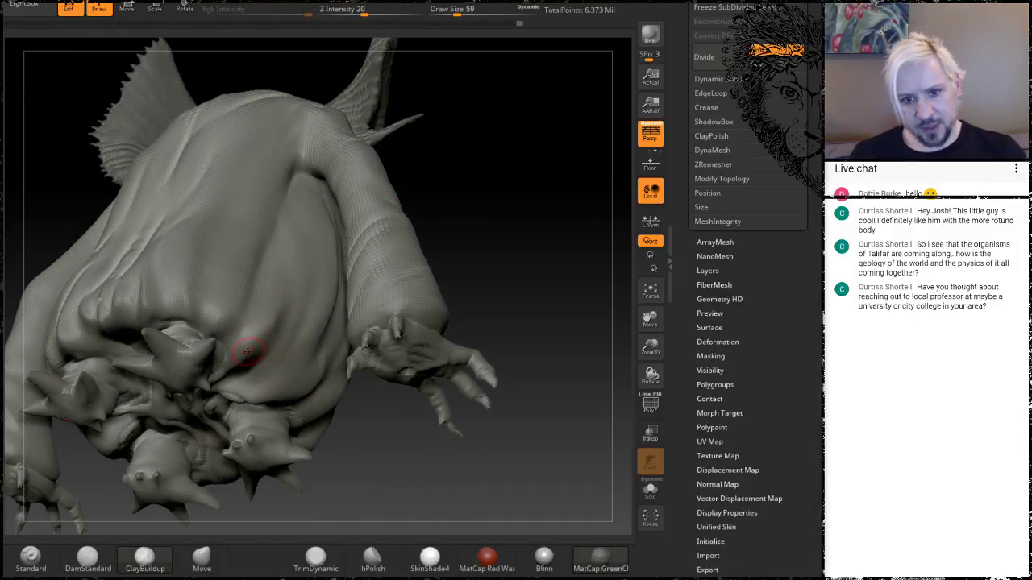
Build up and refine the ClayBuildup folds along the belly's lower side, from the underside around the feet to the notch above them
left_click_drag(457, 213, 505, 138)
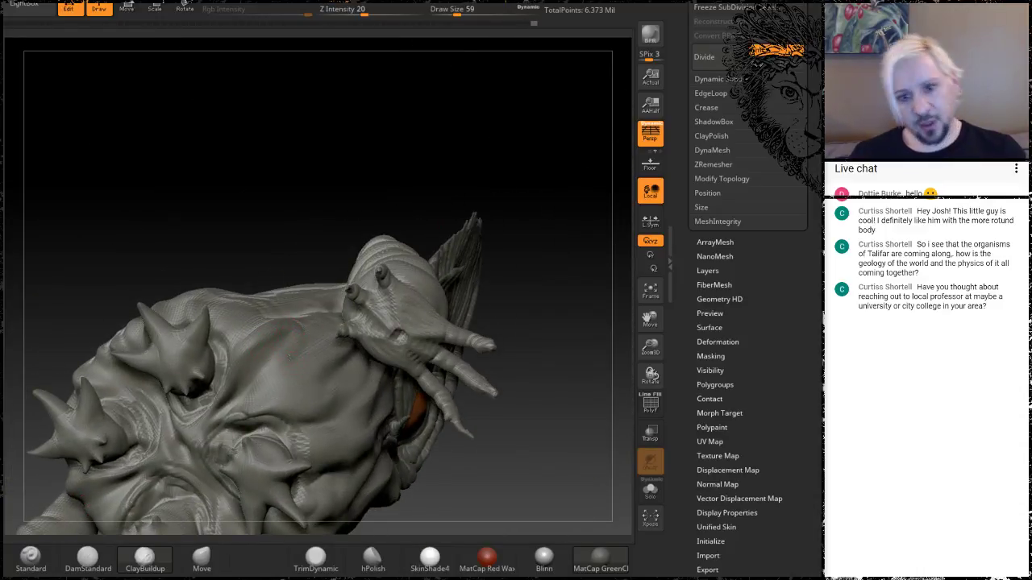
left_click_drag(431, 158, 403, 150)
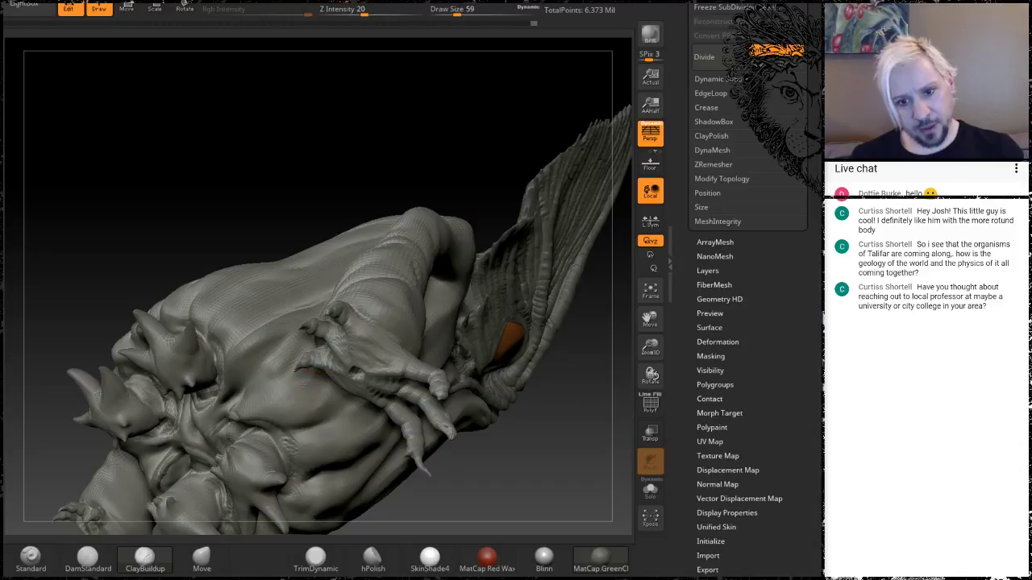
mouse_move(453, 153)
left_mouse_down()
mouse_move(380, 77)
mouse_move(440, 109)
mouse_move(513, 308)
left_mouse_up()
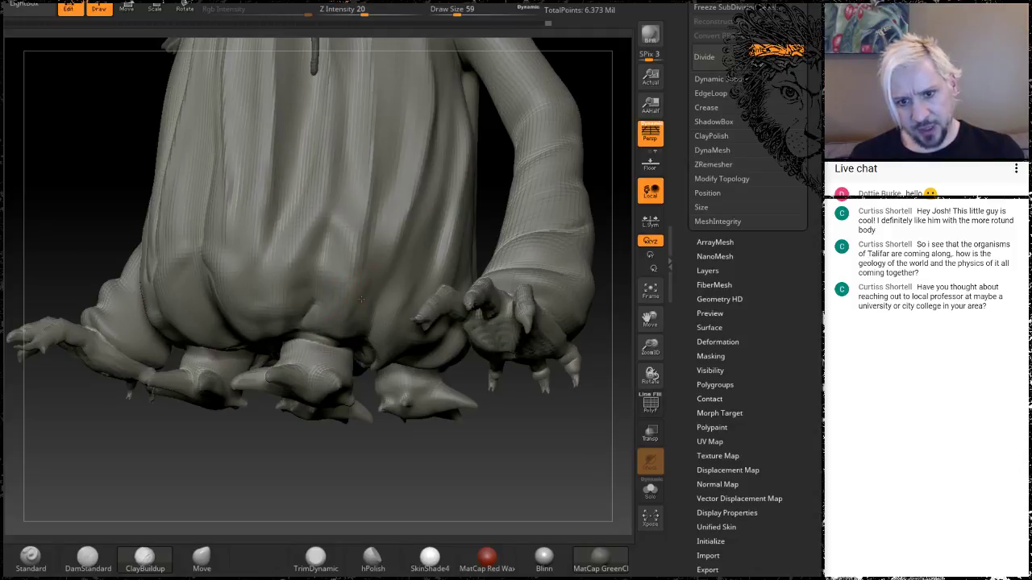
left_click_drag(250, 475, 357, 300)
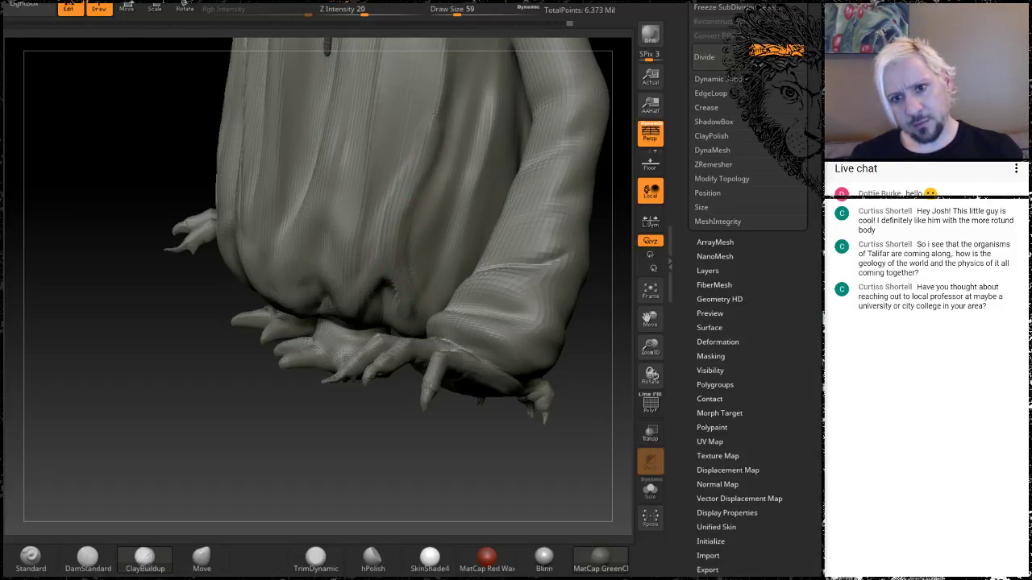
mouse_move(163, 338)
left_mouse_down()
mouse_move(176, 376)
mouse_move(206, 371)
left_mouse_up()
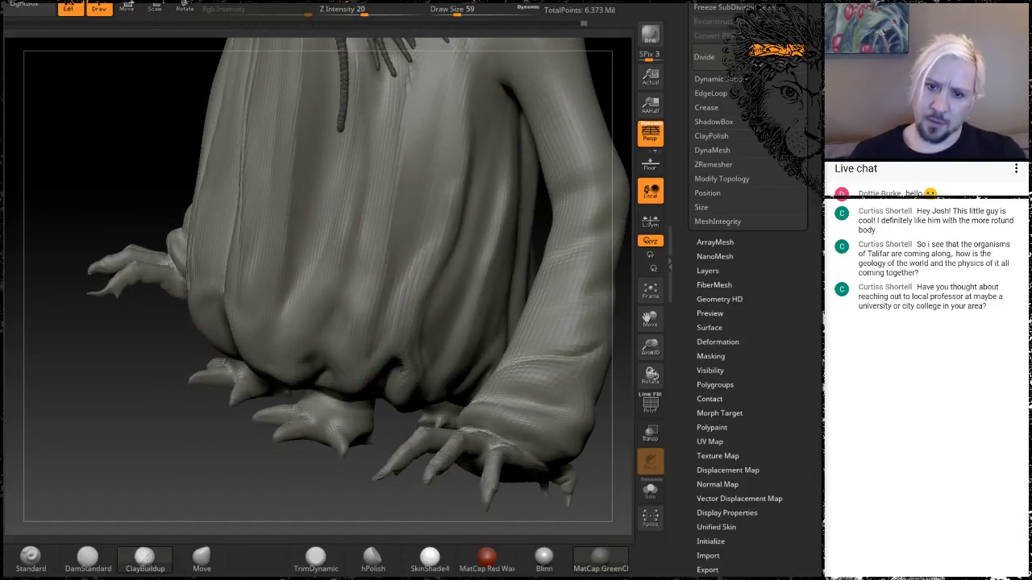
Smooth the vertical folds on the belly's side, from the small notch near the hem up towards the whiskers
mouse_move(404, 167)
left_mouse_down()
mouse_move(404, 256)
mouse_move(414, 128)
left_mouse_up()
left_click_drag(143, 487, 203, 442)
left_click_drag(387, 263, 391, 111, "shift")
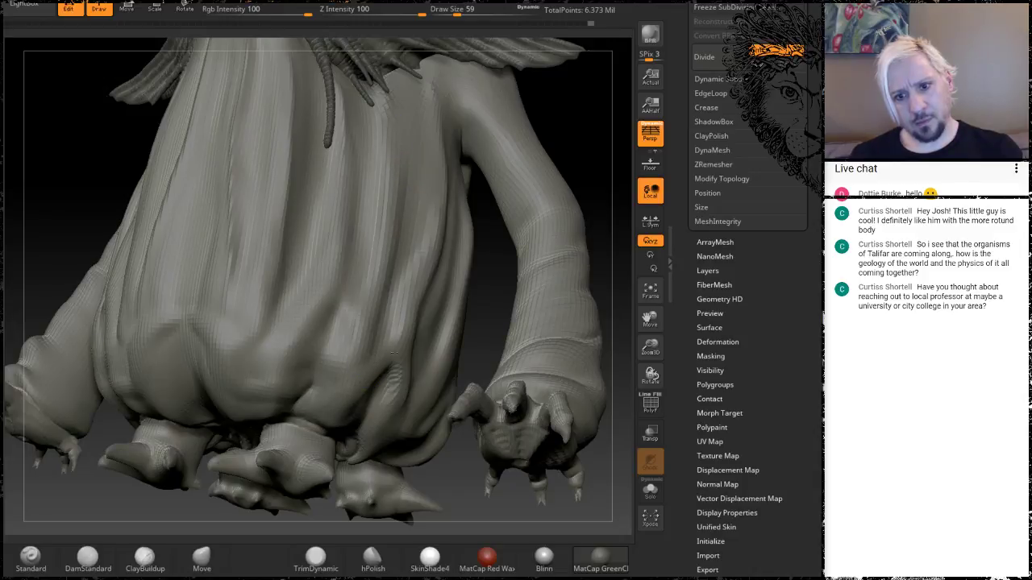
left_click_drag(385, 433, 403, 282, "shift")
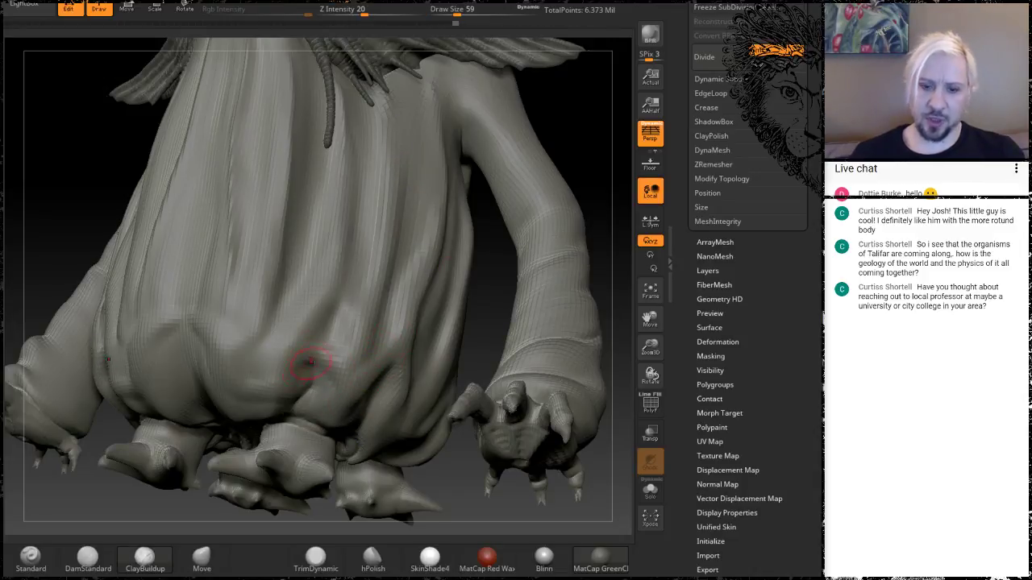
Add ClayBuildup volume to the rounded folds on the belly's lower front, just above the feet
left_click_drag(611, 138, 588, 121)
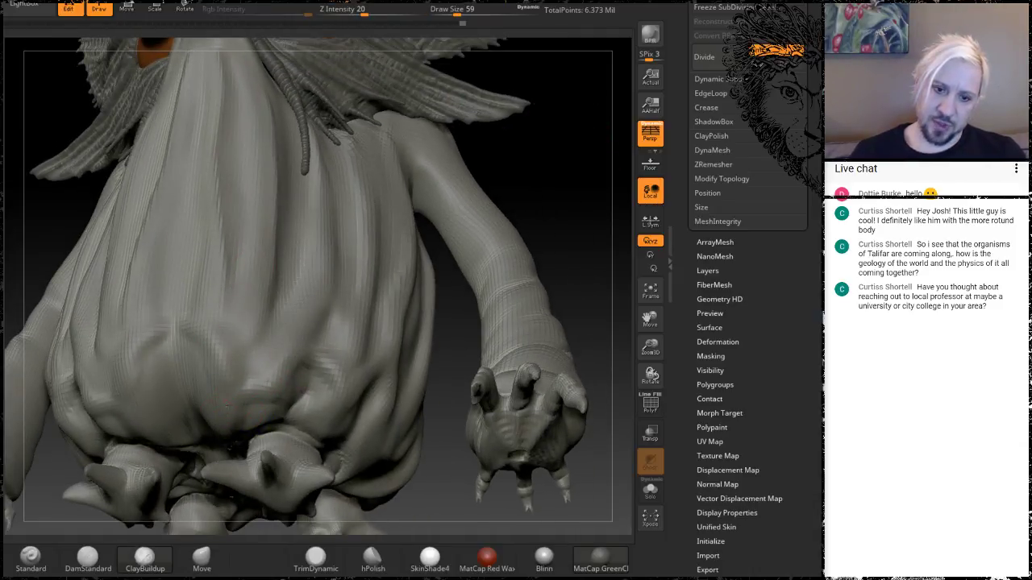
left_click_drag(541, 161, 329, 257)
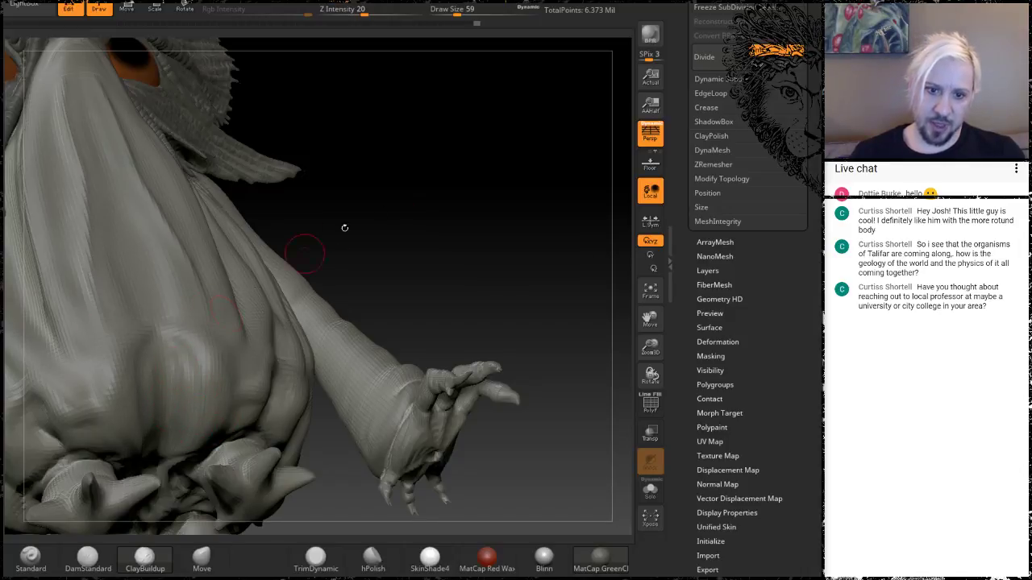
mouse_move(415, 210)
left_mouse_down()
mouse_move(405, 149)
mouse_move(528, 129)
mouse_move(548, 145)
left_mouse_up()
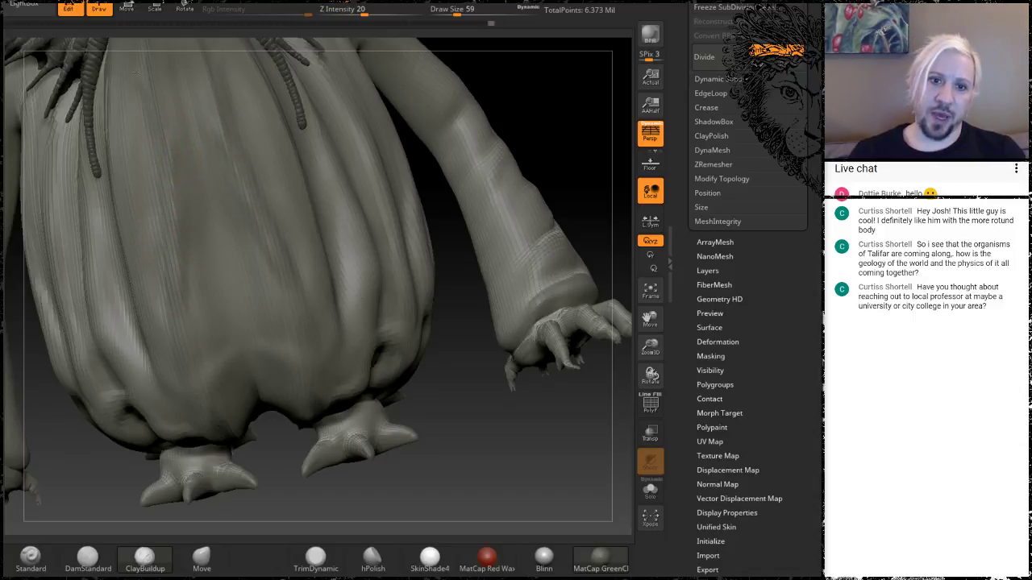
left_click_drag(569, 167, 208, 183, "alt")
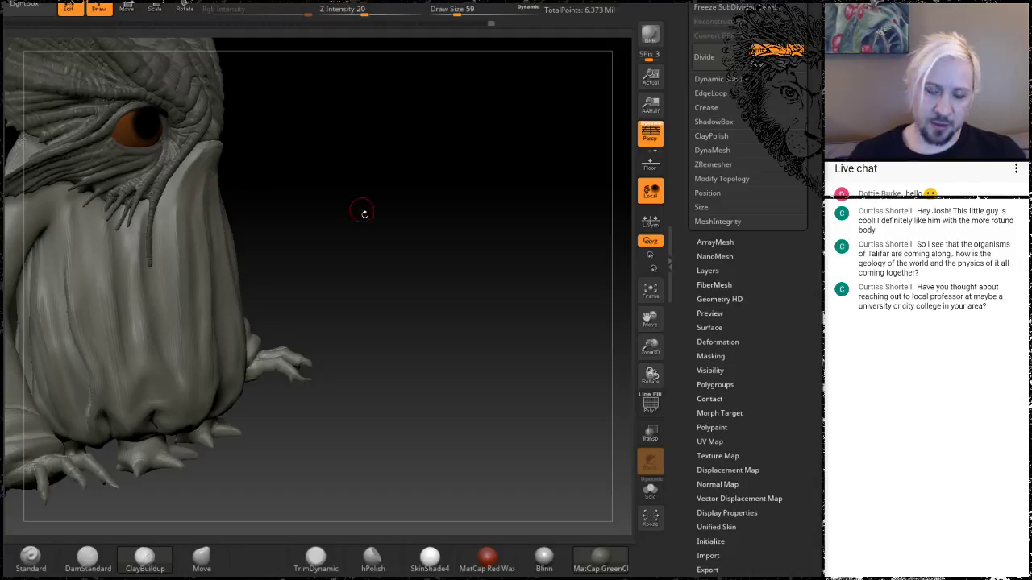
Refine the vertical folds on the belly's front below the long whisker, softening the strokes with smoothing
left_click_drag(365, 214, 359, 236)
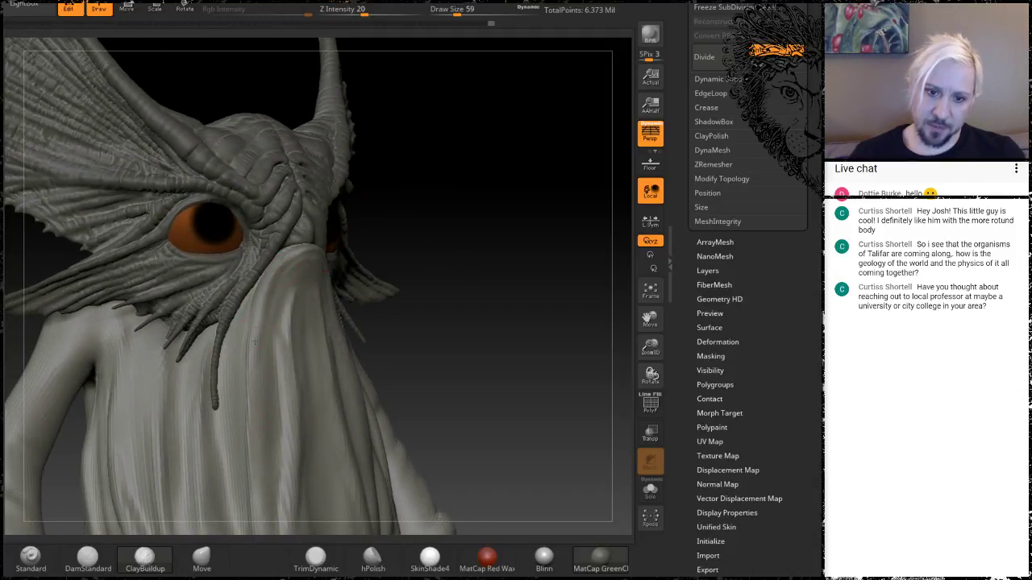
left_click_drag(477, 347, 470, 205, "alt")
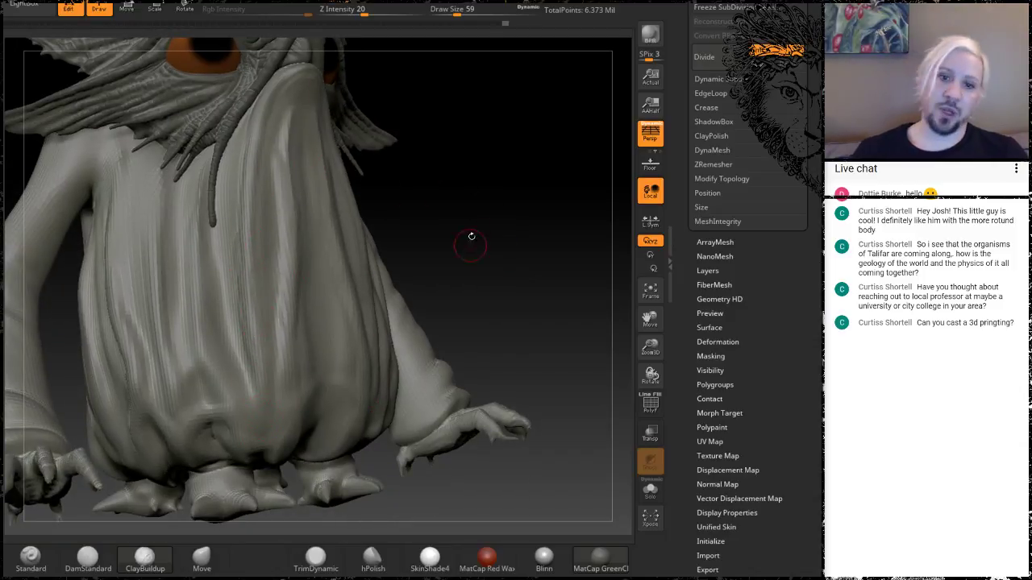
left_click_drag(472, 235, 188, 247)
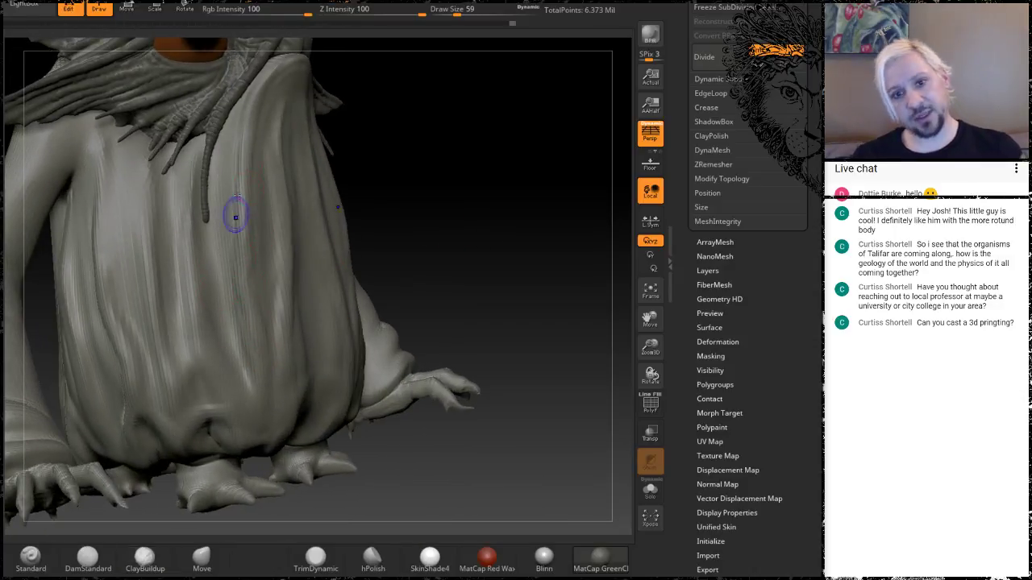
mouse_move(514, 190)
left_mouse_down()
mouse_move(491, 187)
mouse_move(532, 182)
mouse_move(508, 179)
mouse_move(525, 175)
left_mouse_up()
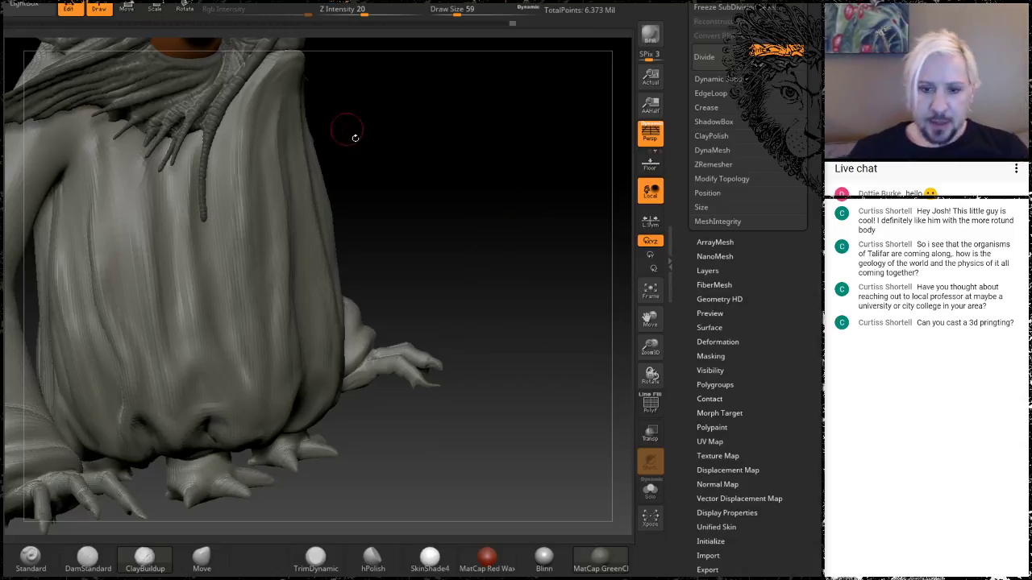
mouse_move(454, 196)
left_mouse_down()
mouse_move(472, 214)
mouse_move(387, 218)
mouse_move(487, 202)
mouse_move(463, 193)
left_mouse_up()
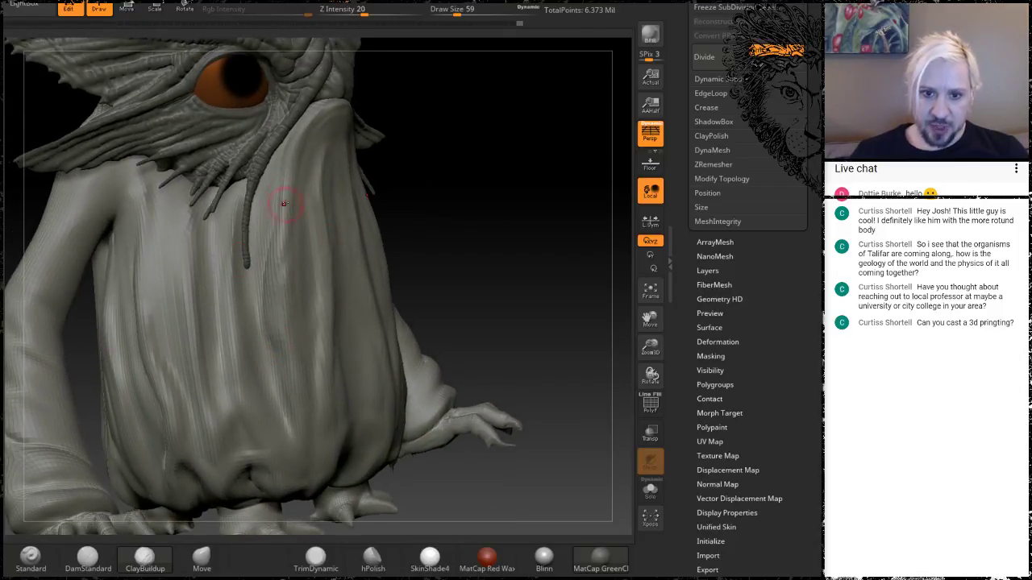
Smooth the front fold beside the long whisker and extend it with ClayBuildup strokes down towards the lower belly
left_click_drag(523, 215, 443, 213)
left_click_drag(312, 235, 293, 372, "shift")
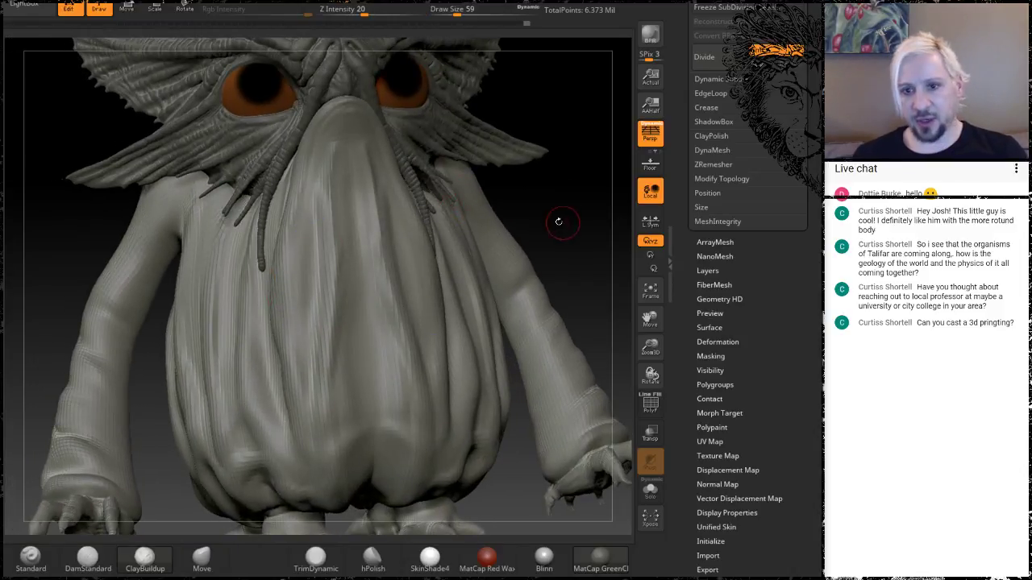
left_click_drag(557, 221, 629, 225)
left_click_drag(270, 221, 279, 282)
left_click_drag(467, 229, 448, 211)
mouse_move(284, 334)
left_mouse_down()
mouse_move(298, 384)
mouse_move(291, 359)
left_mouse_up()
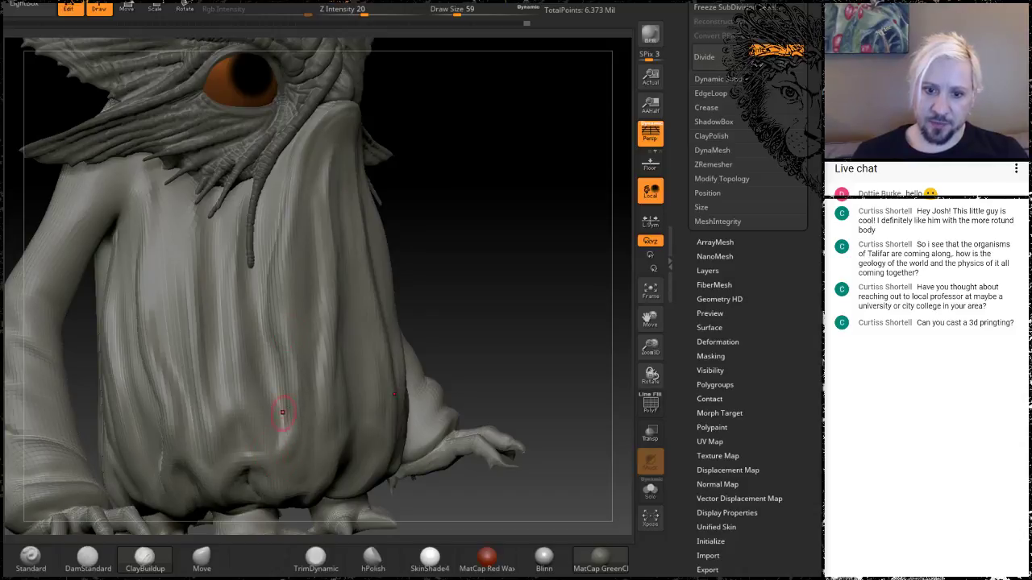
Build up an arched ClayBuildup fold across the belly's lower front, above the central gap between the feet
left_click_drag(534, 281, 315, 389)
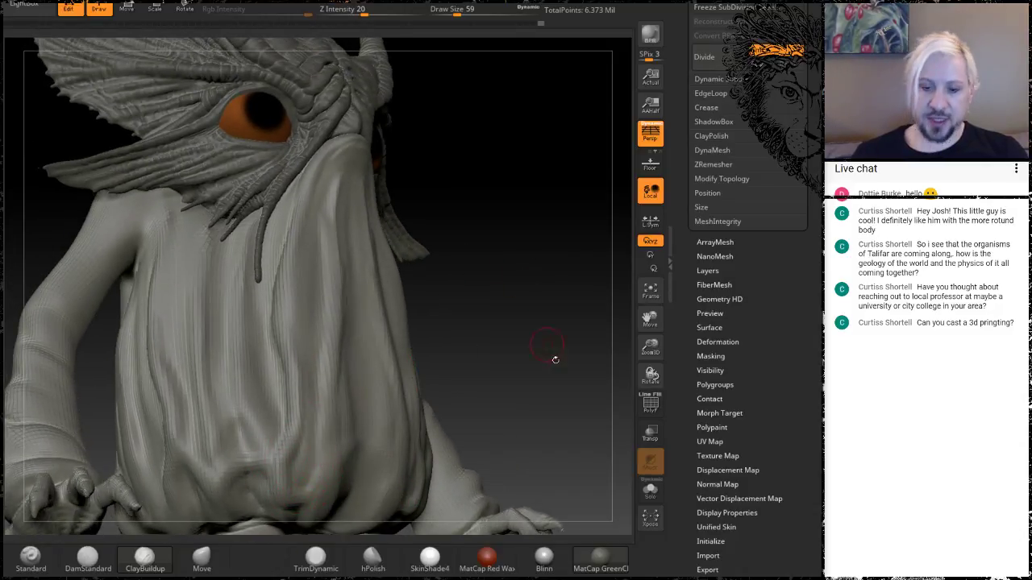
mouse_move(555, 360)
left_mouse_down()
mouse_move(537, 291)
mouse_move(307, 341)
left_mouse_up()
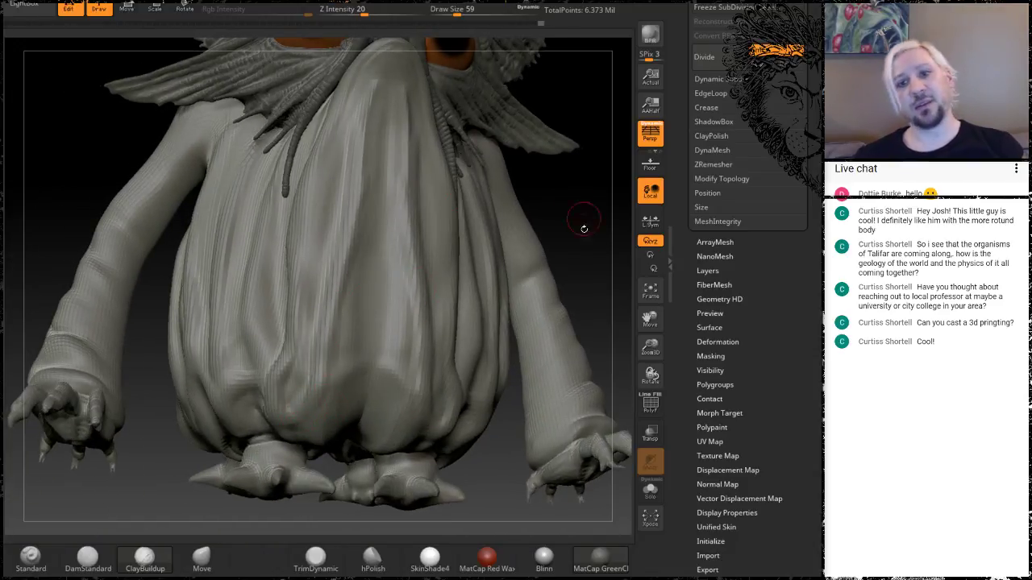
left_click_drag(583, 223, 376, 325)
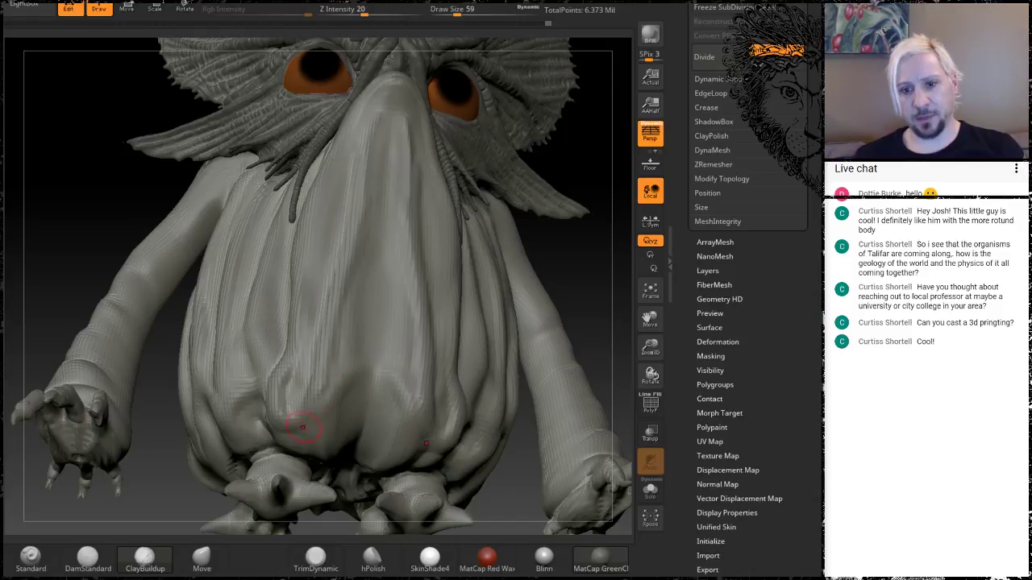
mouse_move(324, 408)
left_mouse_down()
mouse_move(374, 389)
mouse_move(355, 395)
mouse_move(382, 363)
left_mouse_up()
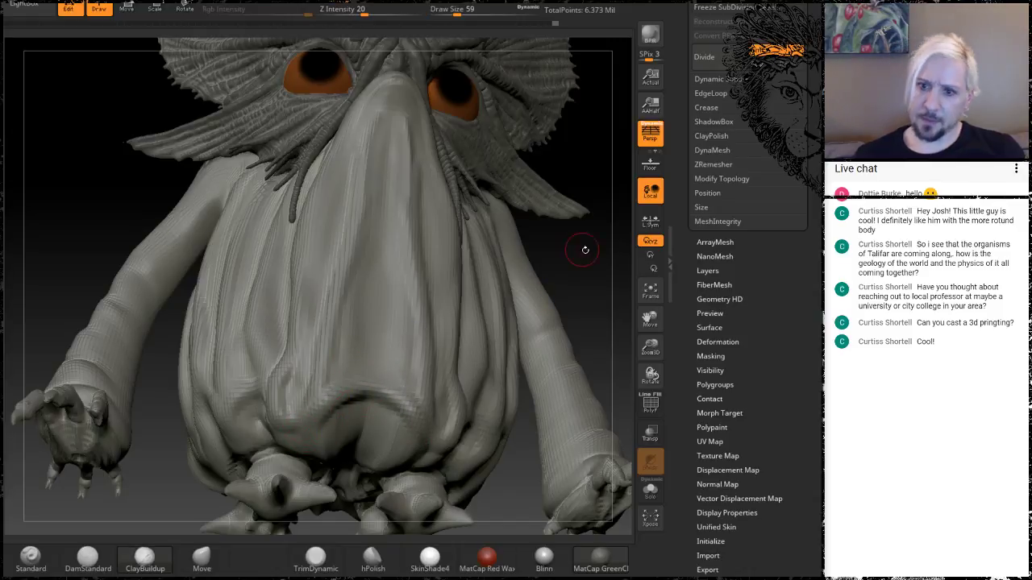
Shape the arched fold around the central gap above the feet and smooth its edges into the belly
left_click_drag(586, 251, 552, 297)
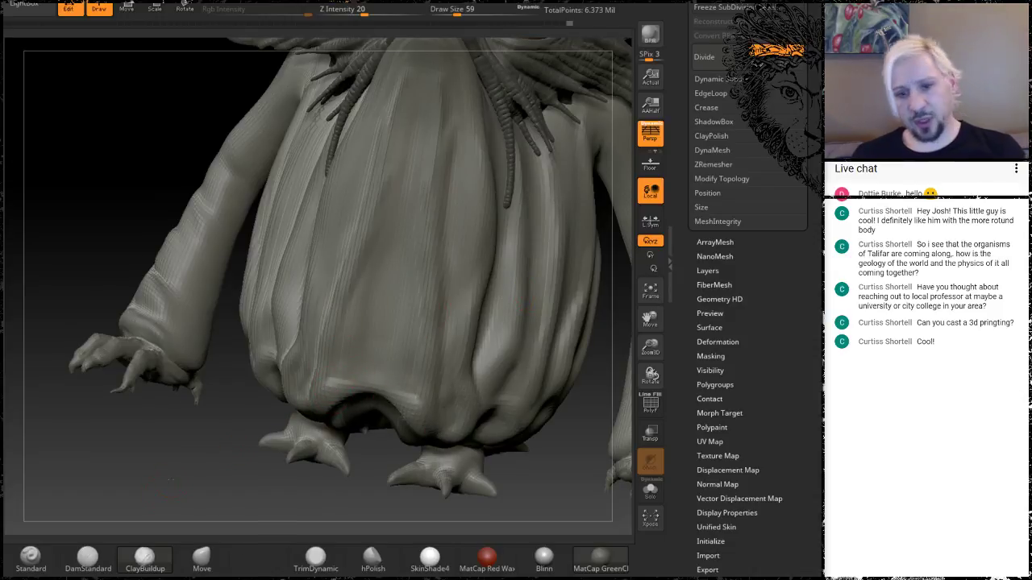
right_click_drag(299, 411, 250, 408)
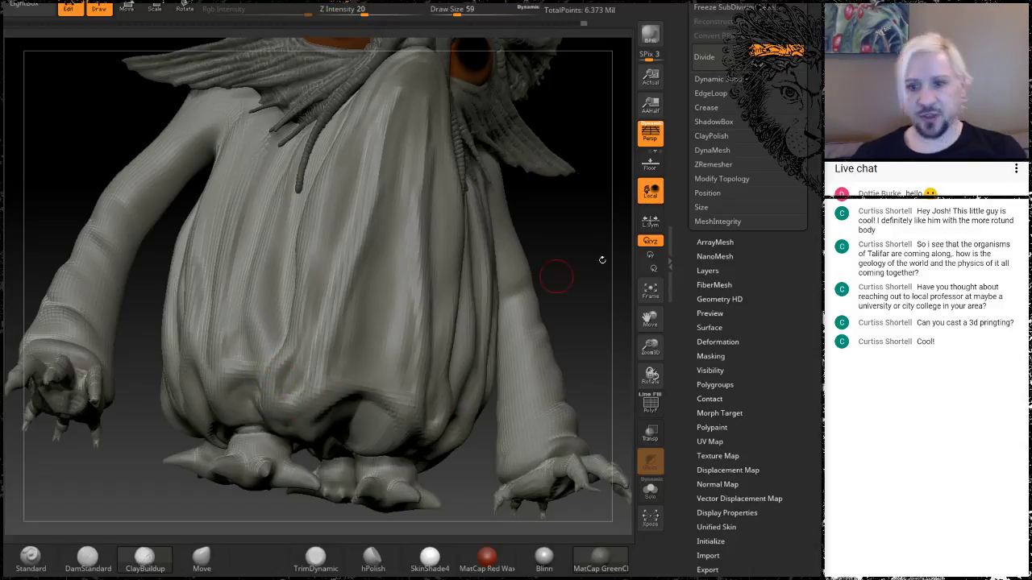
right_click_drag(591, 284, 415, 420)
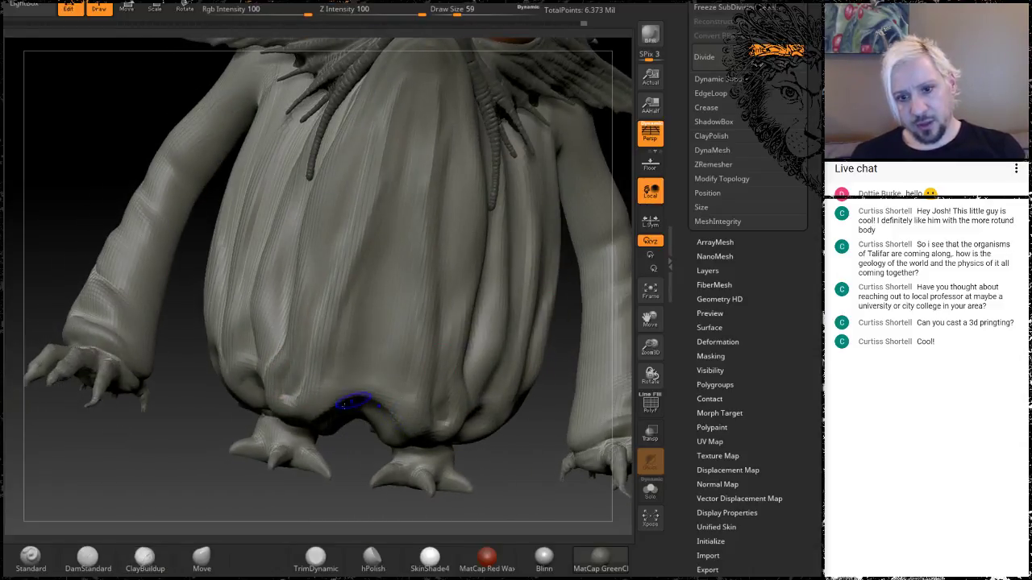
mouse_move(138, 488)
left_mouse_down()
mouse_move(250, 472)
mouse_move(262, 452)
left_mouse_up()
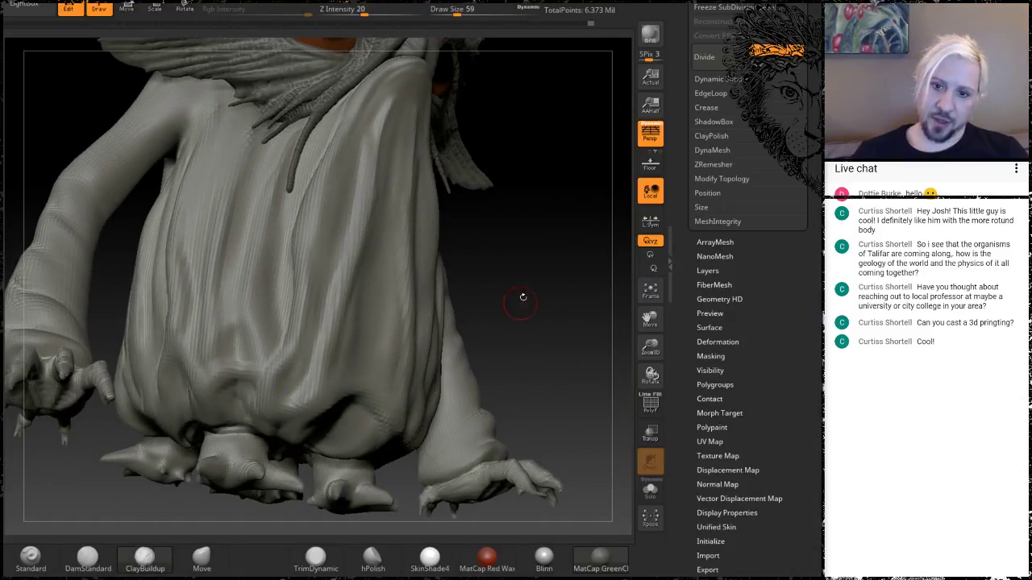
Smooth the vertical fold below the long whisker and refine the neighbouring side folds with ClayBuildup
left_click_drag(522, 297, 520, 306)
left_click_drag(278, 361, 279, 233, "shift")
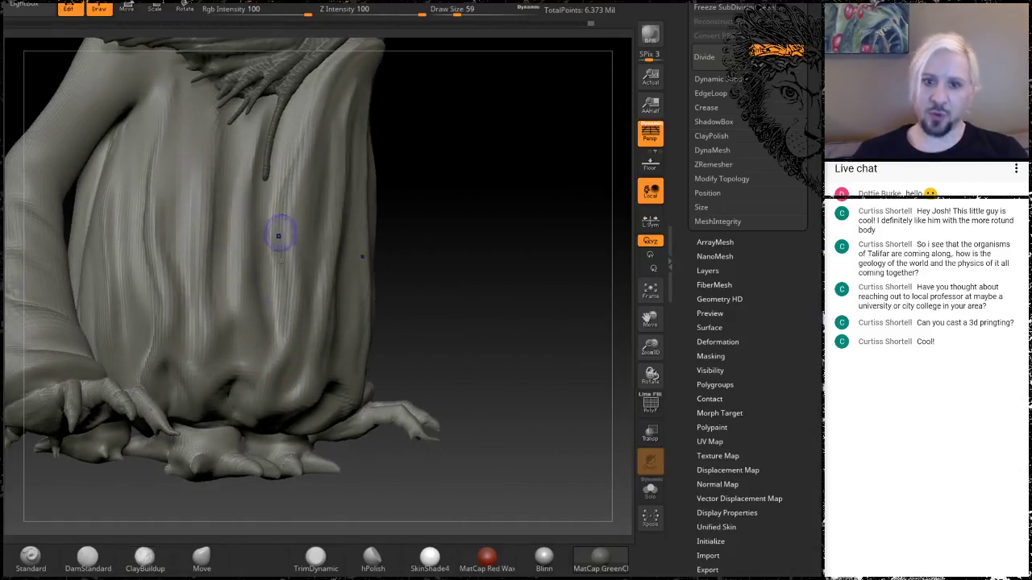
left_click_drag(492, 242, 395, 229)
right_click_drag(279, 381, 169, 306)
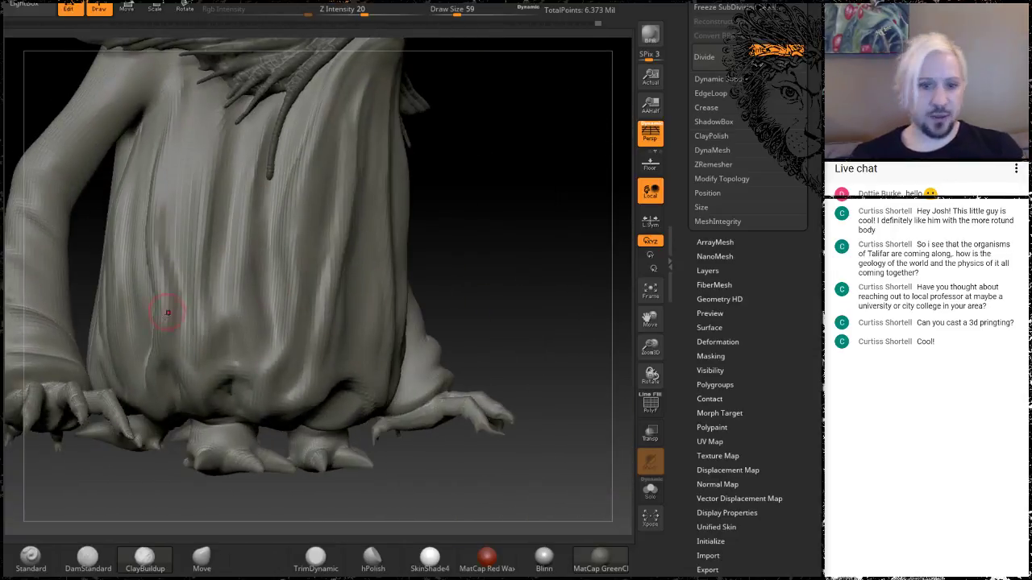
mouse_move(553, 329)
left_mouse_down("alt")
mouse_move(495, 244)
mouse_move(525, 255)
mouse_move(468, 266)
mouse_move(494, 276)
mouse_move(562, 355)
left_mouse_up("alt")
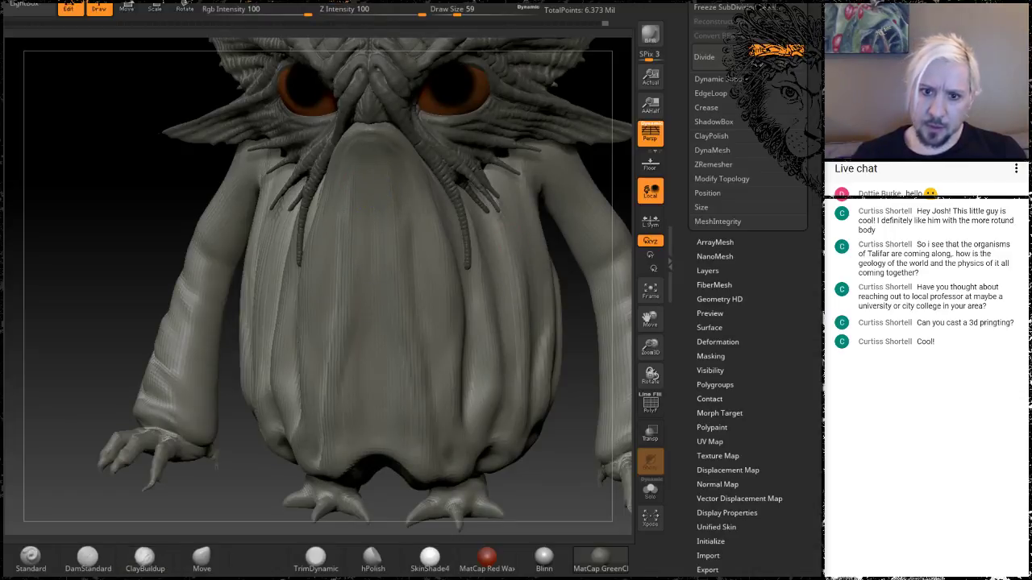
Add a central ClayBuildup ridge up the belly's front from the arched fold and smooth the skin beside it
left_click_drag(237, 485, 291, 420)
right_click_drag(258, 387, 252, 432)
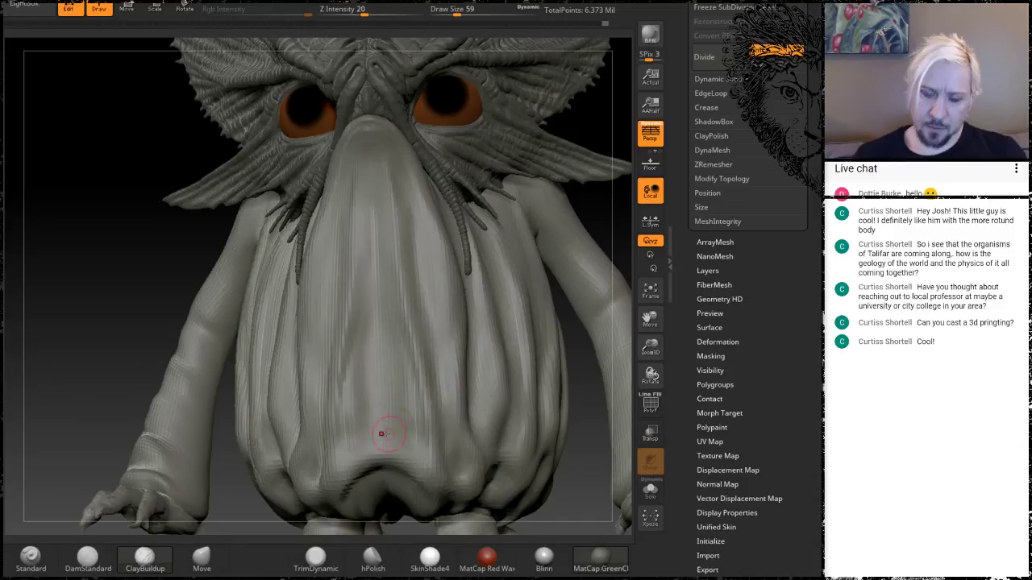
left_click_drag(376, 425, 376, 319)
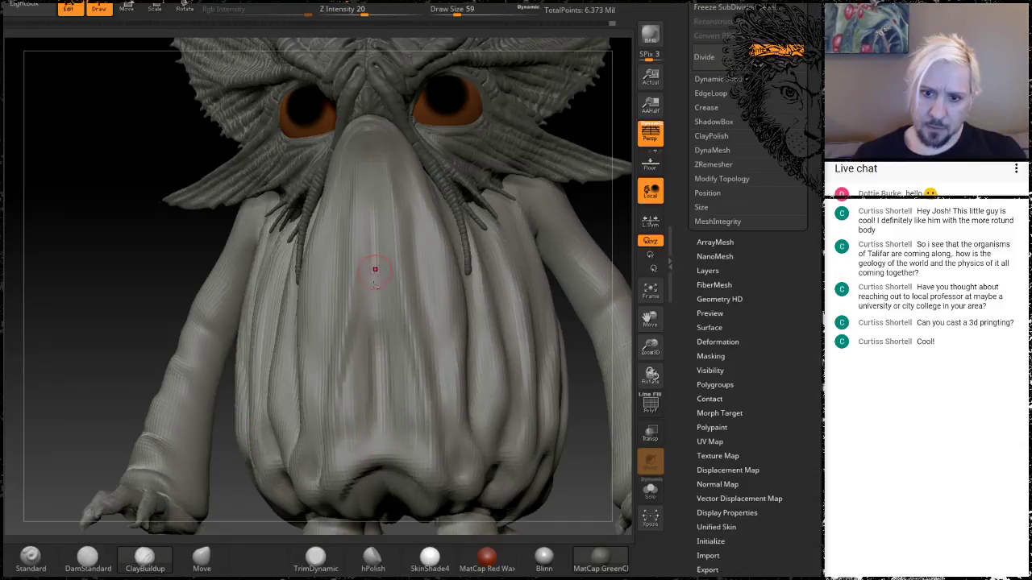
mouse_move(380, 434)
left_mouse_down("shift")
mouse_move(384, 403)
mouse_move(410, 375)
left_mouse_up("shift")
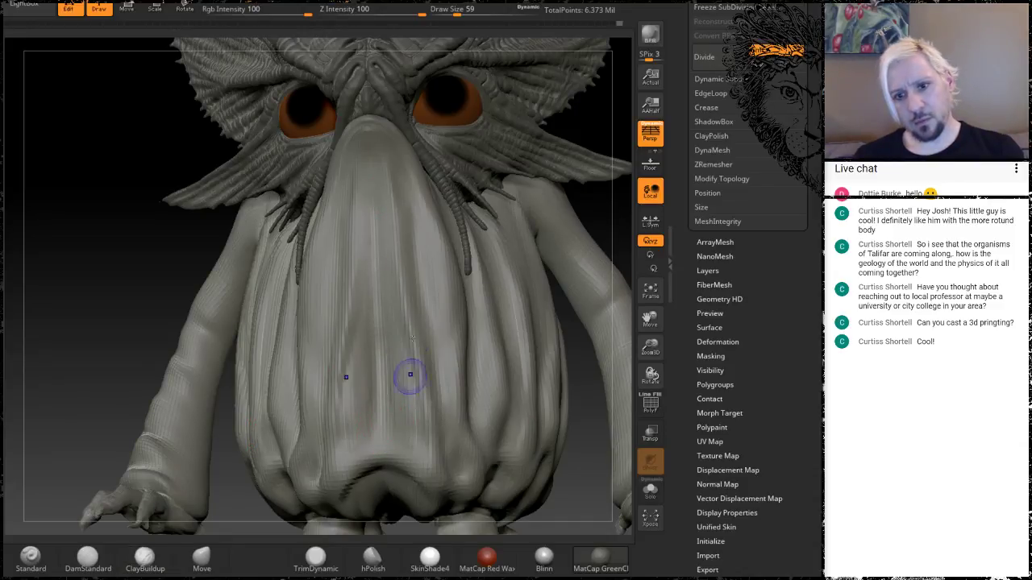
Examine the belly folds on the whole creature from the front and from both sides
mouse_move(74, 261)
left_mouse_down()
mouse_move(39, 267)
mouse_move(103, 281)
left_mouse_up()
mouse_move(593, 262)
left_mouse_down("alt")
mouse_move(486, 289)
mouse_move(540, 236)
mouse_move(513, 255)
mouse_move(487, 307)
left_mouse_up("alt")
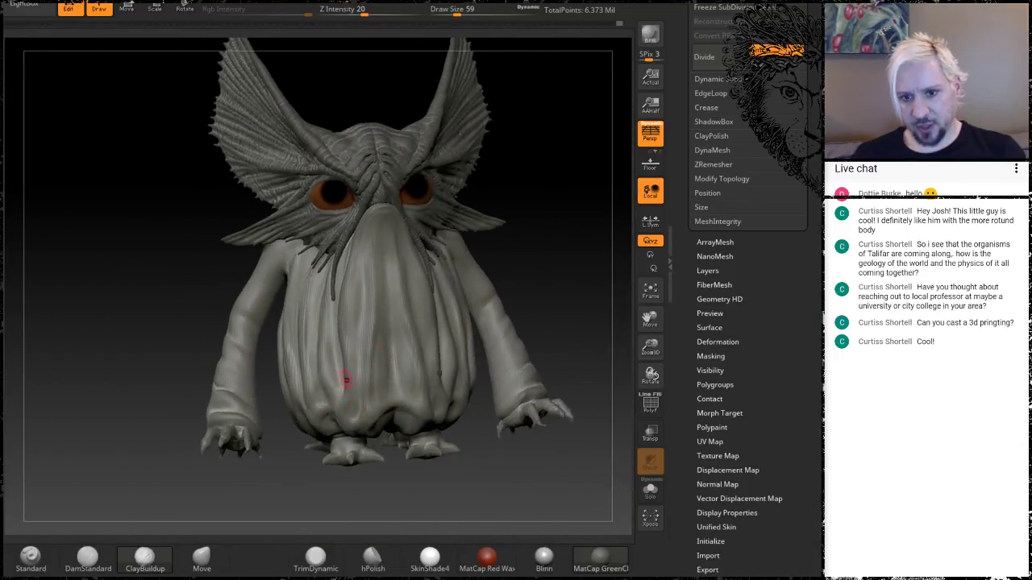
left_click_drag(543, 277, 493, 279)
mouse_move(250, 313)
left_mouse_down()
mouse_move(226, 317)
mouse_move(215, 304)
mouse_move(218, 316)
mouse_move(186, 317)
mouse_move(201, 343)
mouse_move(236, 341)
left_mouse_up()
mouse_move(232, 279)
left_mouse_down()
mouse_move(221, 240)
mouse_move(208, 242)
mouse_move(236, 248)
left_mouse_up()
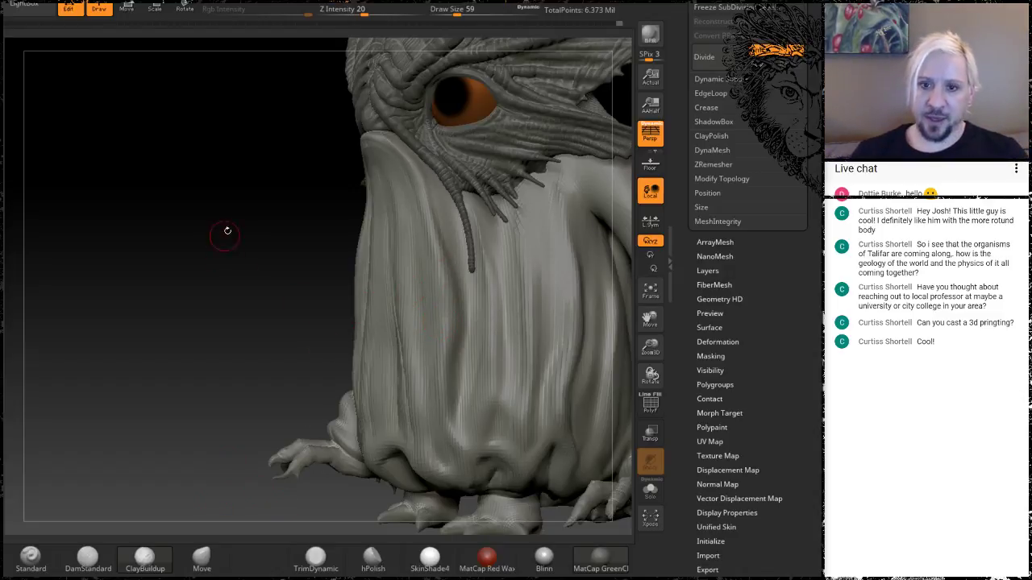
left_click_drag(228, 232, 407, 205)
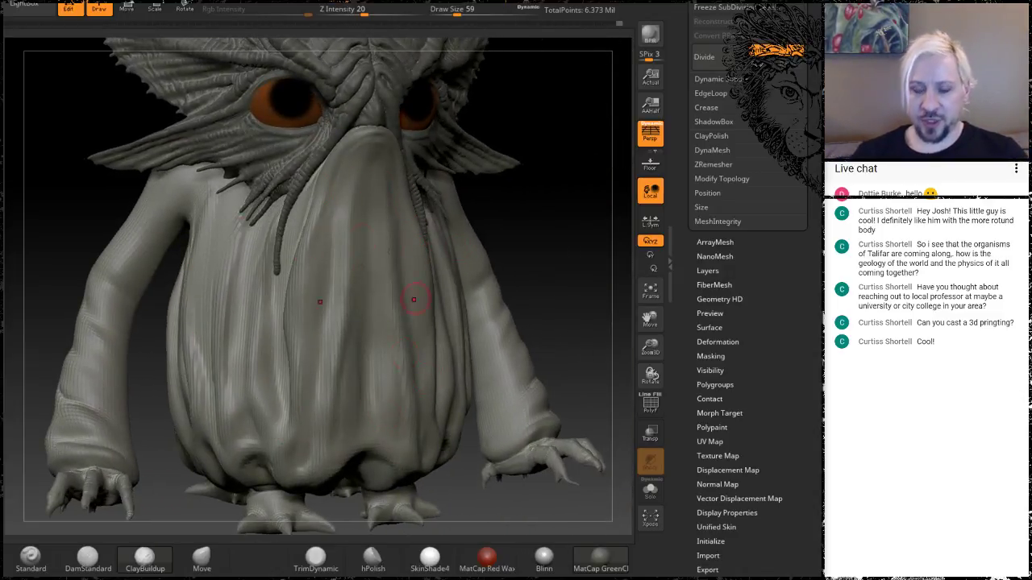
Hide both of the creature's arms so that only the head, body and feet stay displayed
mouse_move(540, 224)
left_mouse_down()
mouse_move(617, 238)
mouse_move(466, 273)
mouse_move(466, 251)
mouse_move(391, 268)
left_mouse_up()
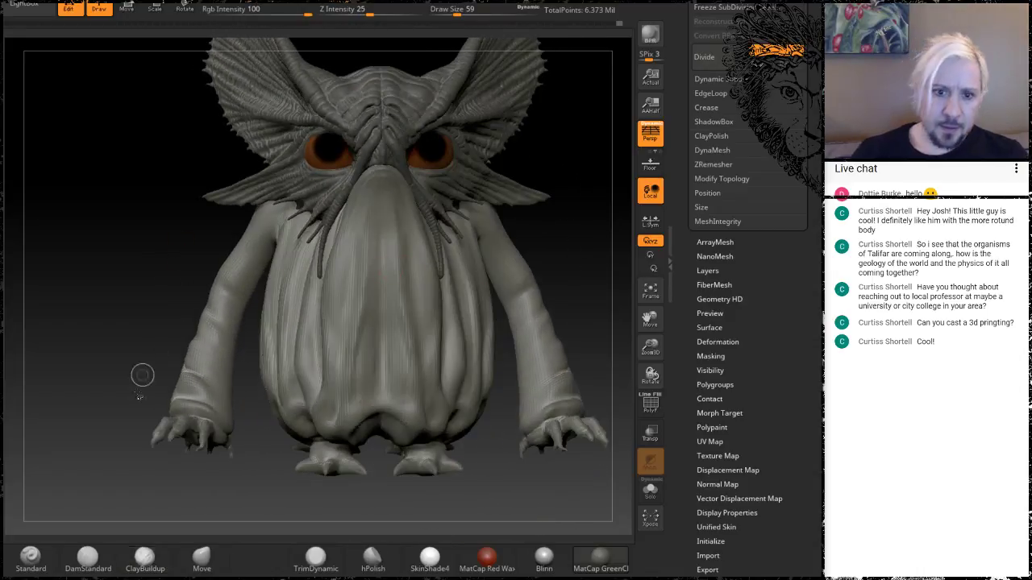
left_click_drag(94, 482, 249, 177, "ctrl+shift")
left_click(105, 270, "ctrl+shift")
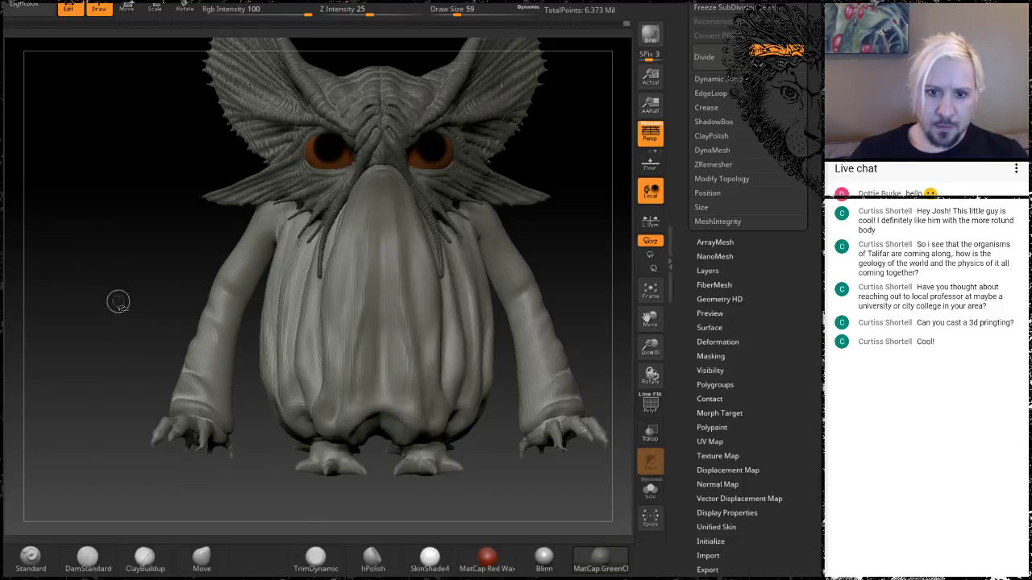
left_click_drag(89, 162, 257, 517, "ctrl+shift")
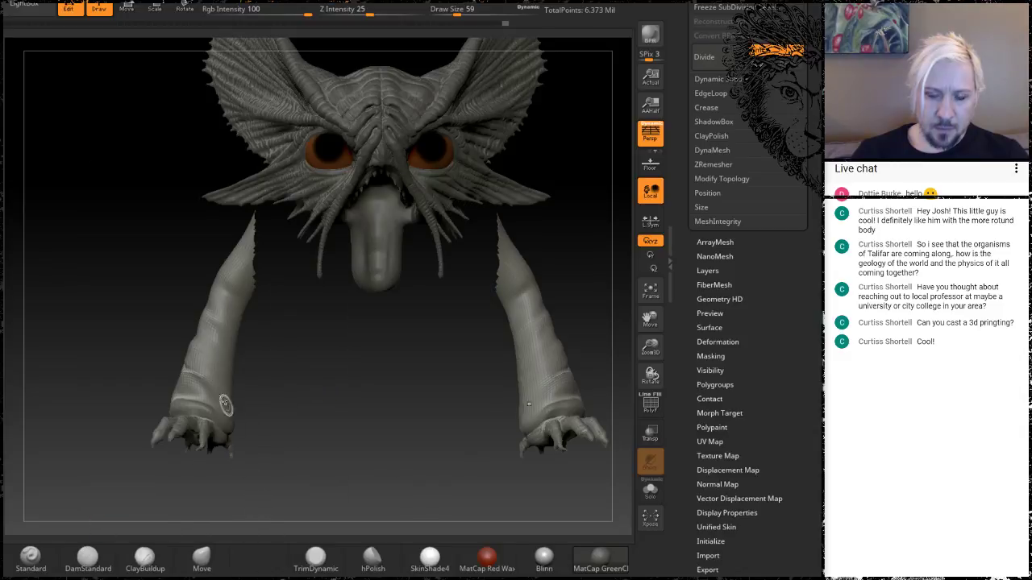
left_click(119, 233, "ctrl+shift")
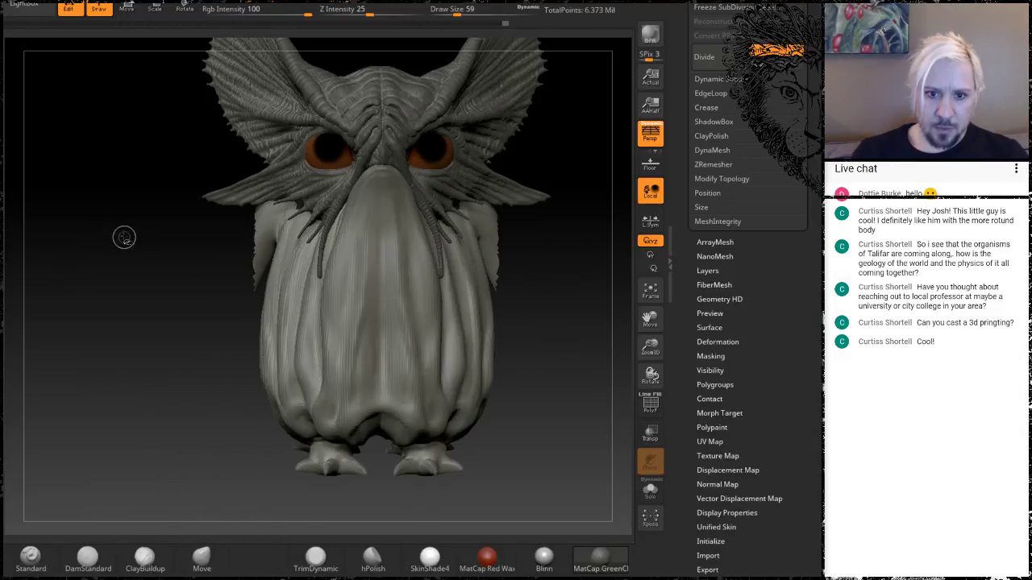
Build up vertical skin folds with ClayBuildup on the body's flank, from beneath the arm opening down to the lower edge
left_click(145, 558)
left_click_drag(89, 339, 241, 321)
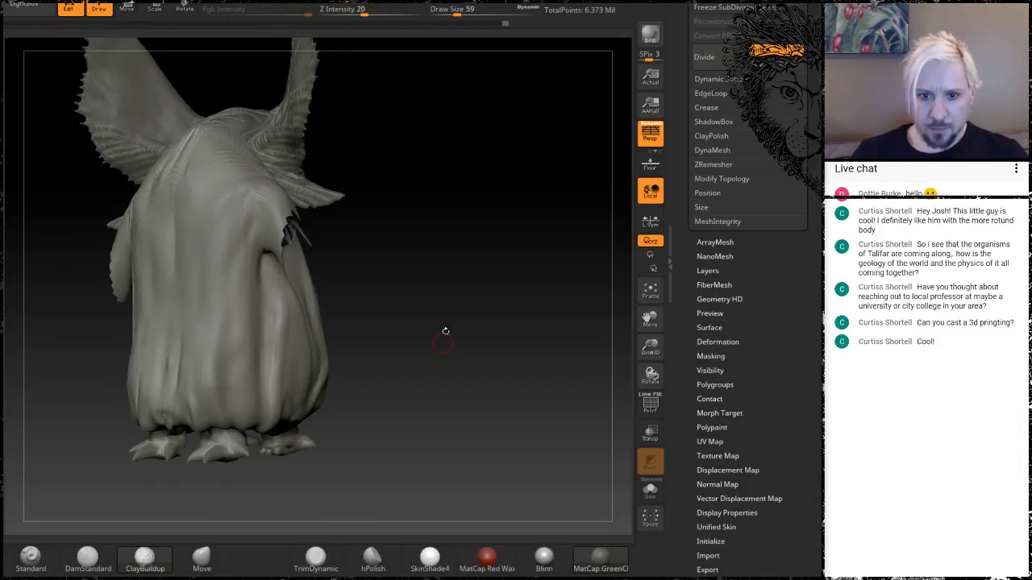
mouse_move(445, 331)
left_mouse_down("alt")
mouse_move(467, 363)
mouse_move(489, 248)
left_mouse_up("alt")
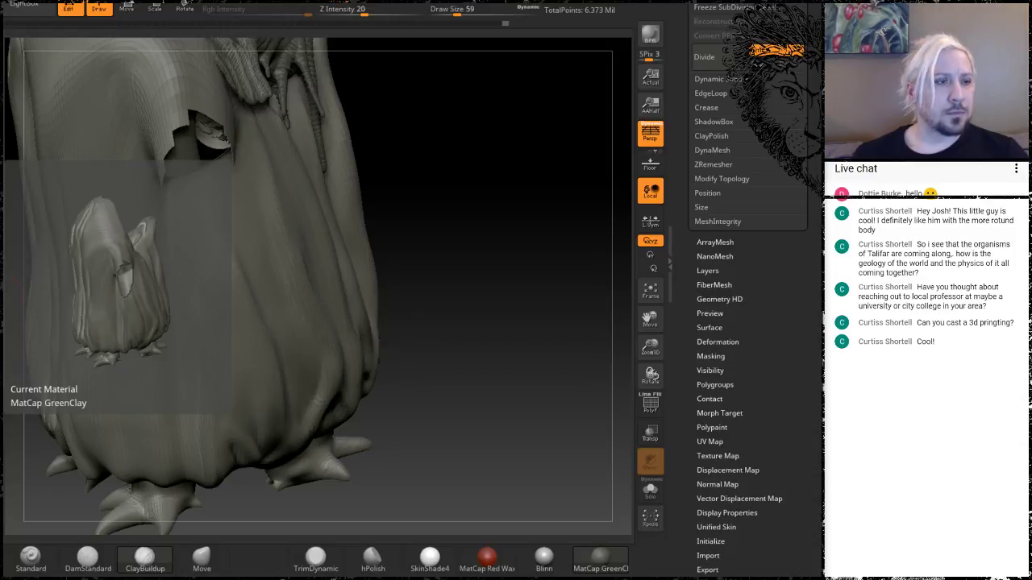
left_click(475, 313)
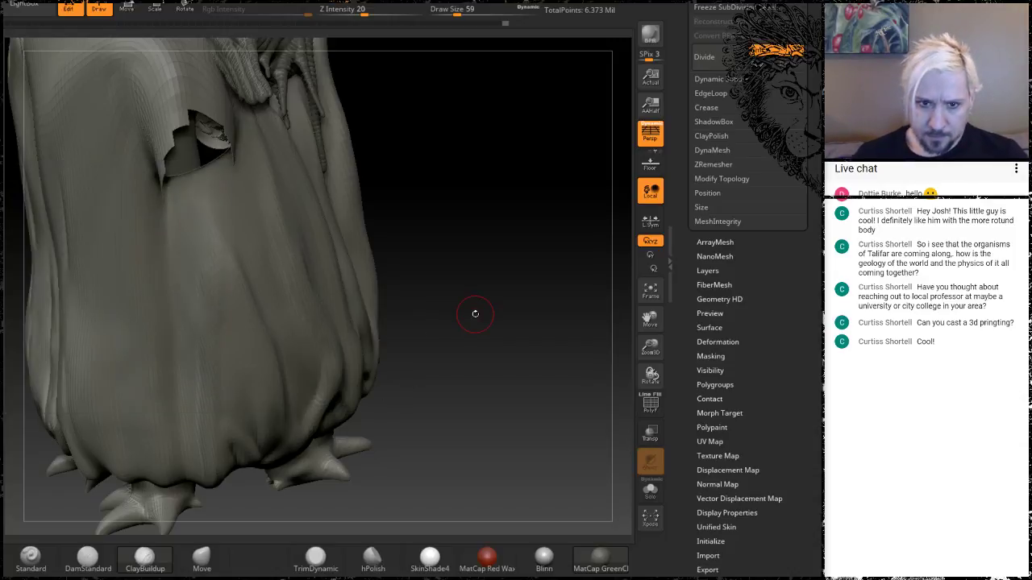
mouse_move(475, 314)
left_mouse_down()
mouse_move(511, 260)
mouse_move(495, 363)
mouse_move(532, 302)
mouse_move(515, 266)
mouse_move(368, 246)
left_mouse_up()
left_click(339, 261)
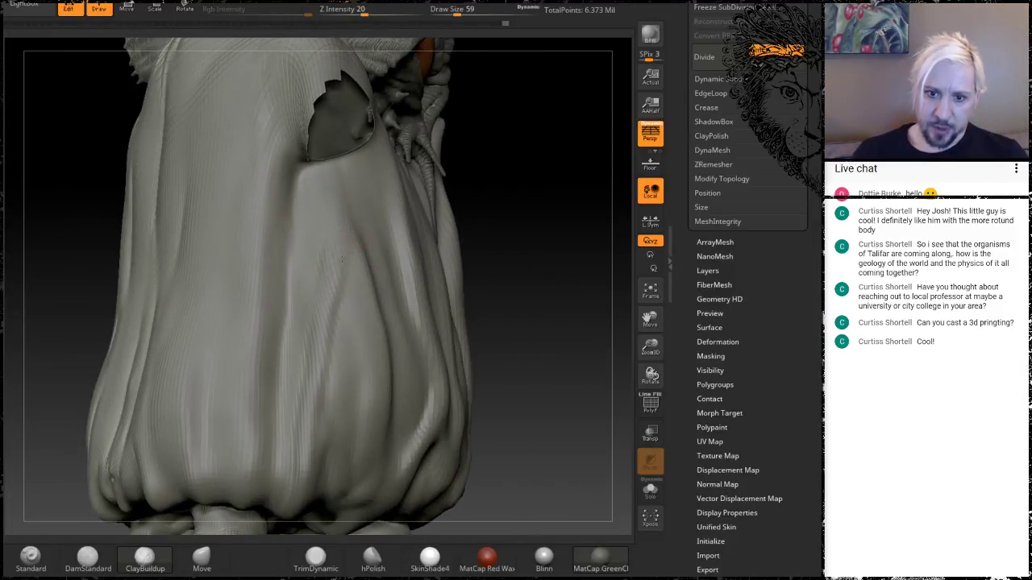
left_click_drag(587, 290, 529, 312)
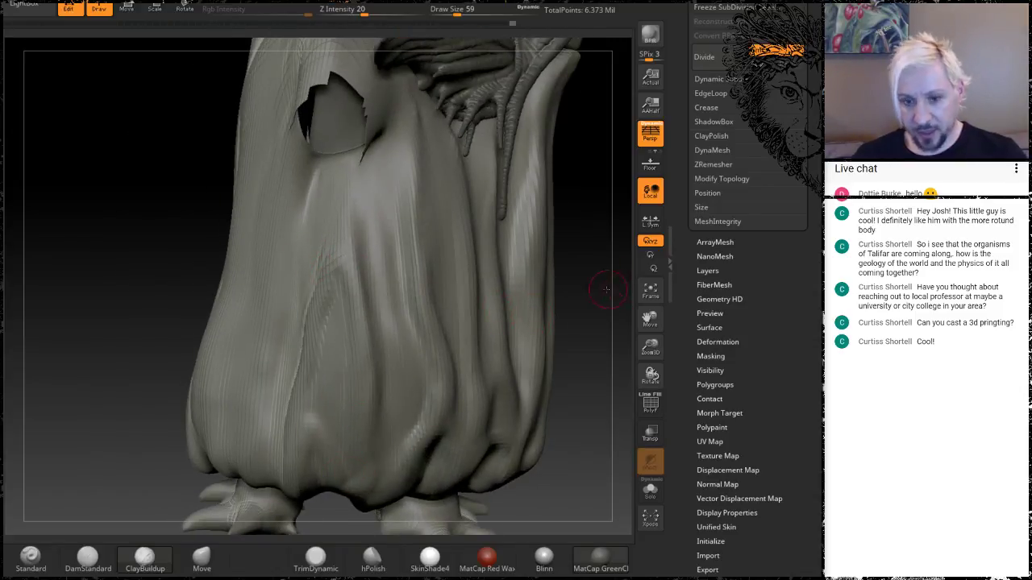
left_click_drag(606, 288, 553, 304)
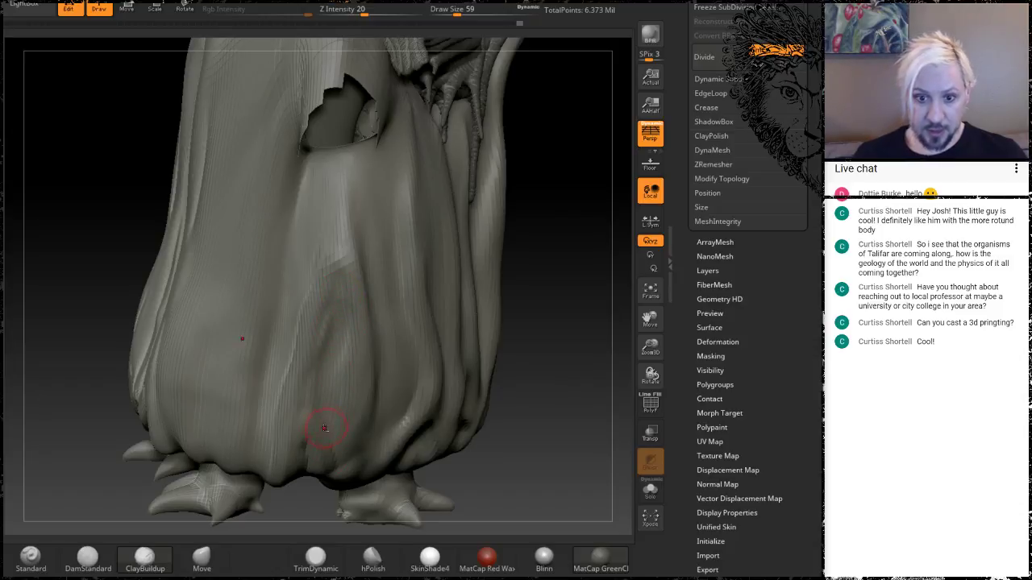
left_click_drag(333, 374, 338, 389)
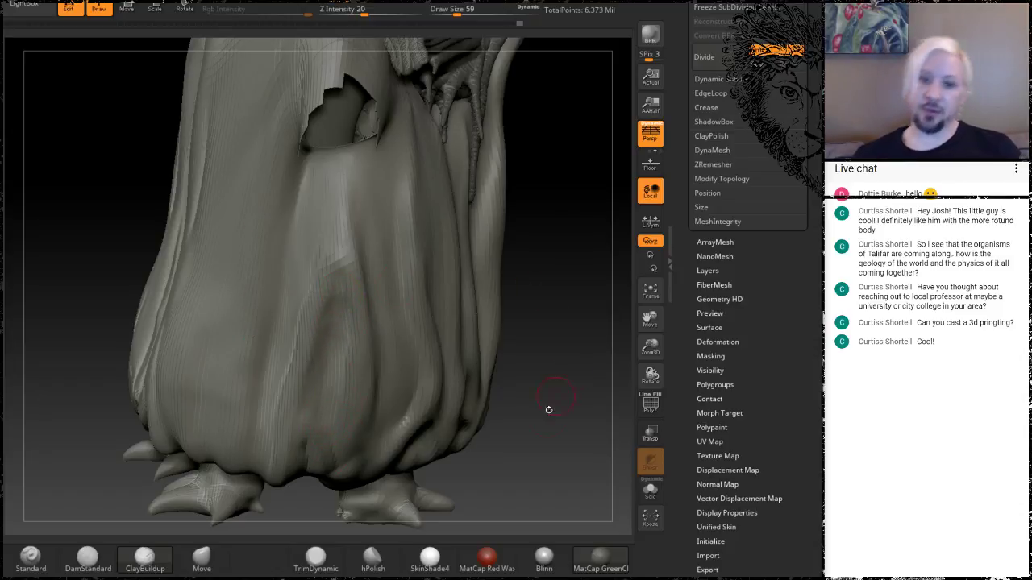
Smooth the new flank fold and blend the folds running from the armpit toward the back with ClayBuildup
left_click_drag(549, 411, 493, 412)
mouse_move(329, 419)
left_mouse_down("shift")
mouse_move(338, 305)
mouse_move(331, 316)
mouse_move(327, 305)
left_mouse_up("shift")
left_click_drag(168, 142, 169, 147)
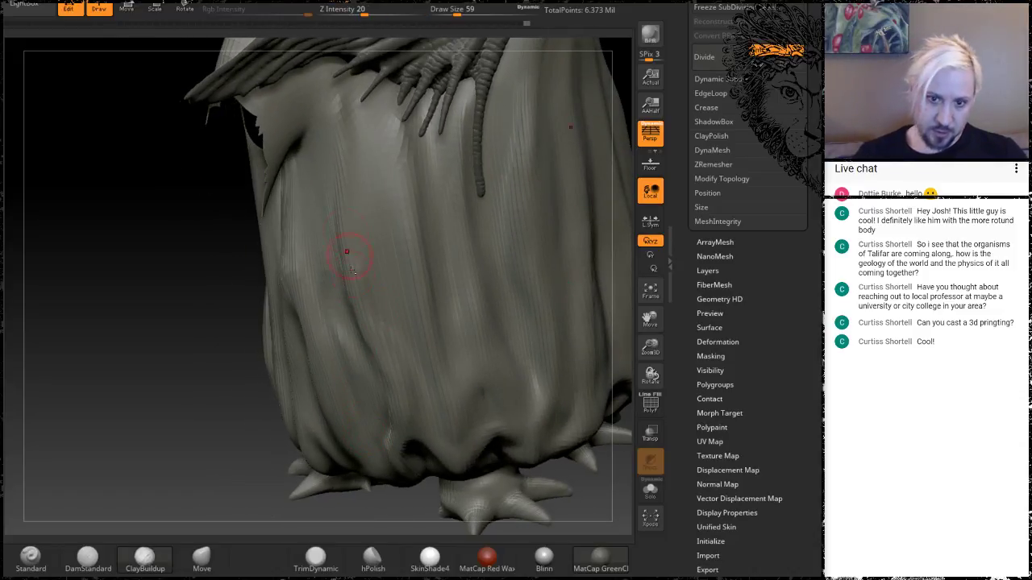
left_click_drag(72, 379, 145, 375)
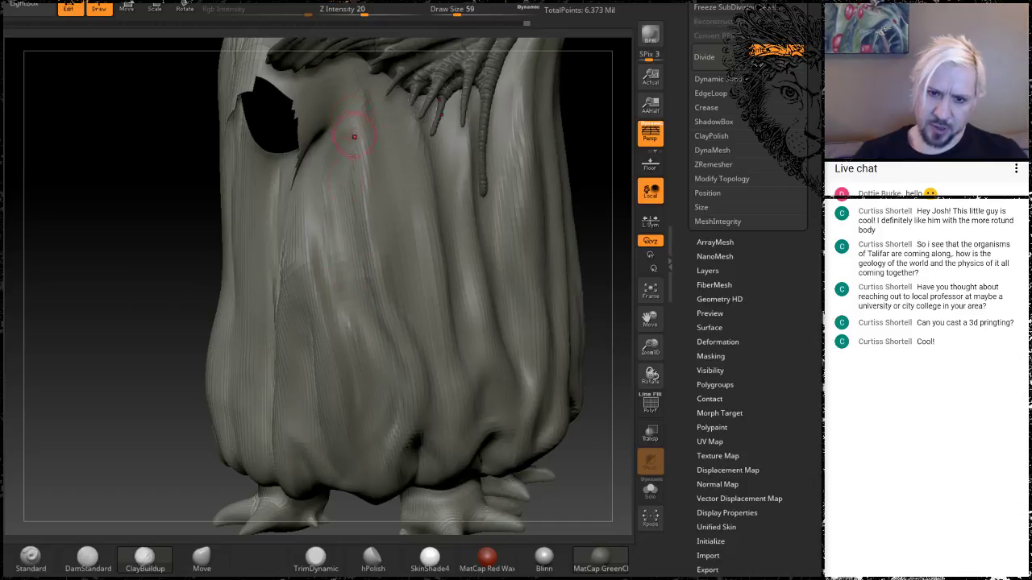
mouse_move(122, 288)
left_mouse_down()
mouse_move(134, 225)
mouse_move(266, 230)
left_mouse_up()
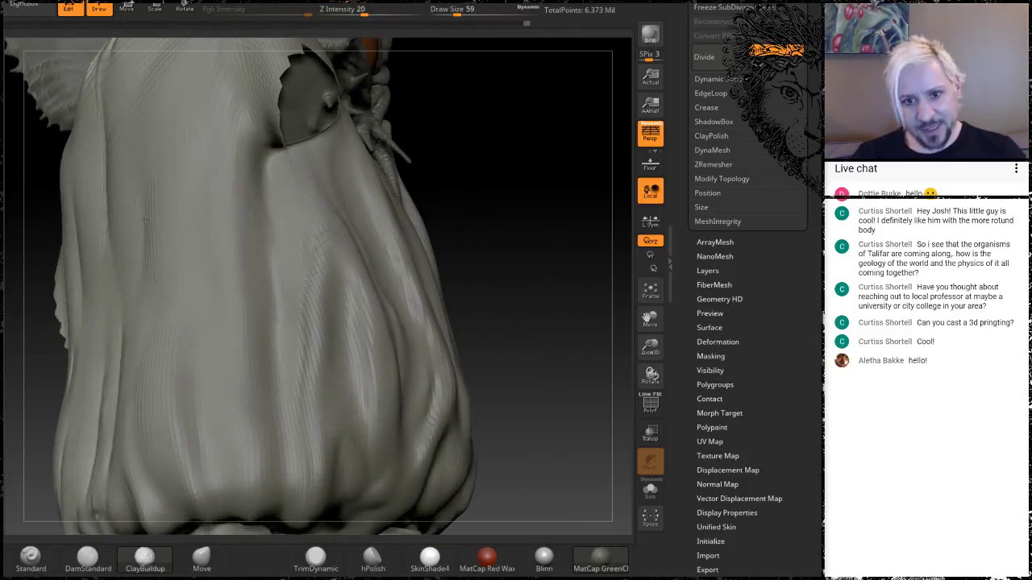
mouse_move(291, 335)
left_mouse_down()
mouse_move(288, 371)
mouse_move(279, 190)
left_mouse_up()
left_click_drag(284, 231, 284, 338)
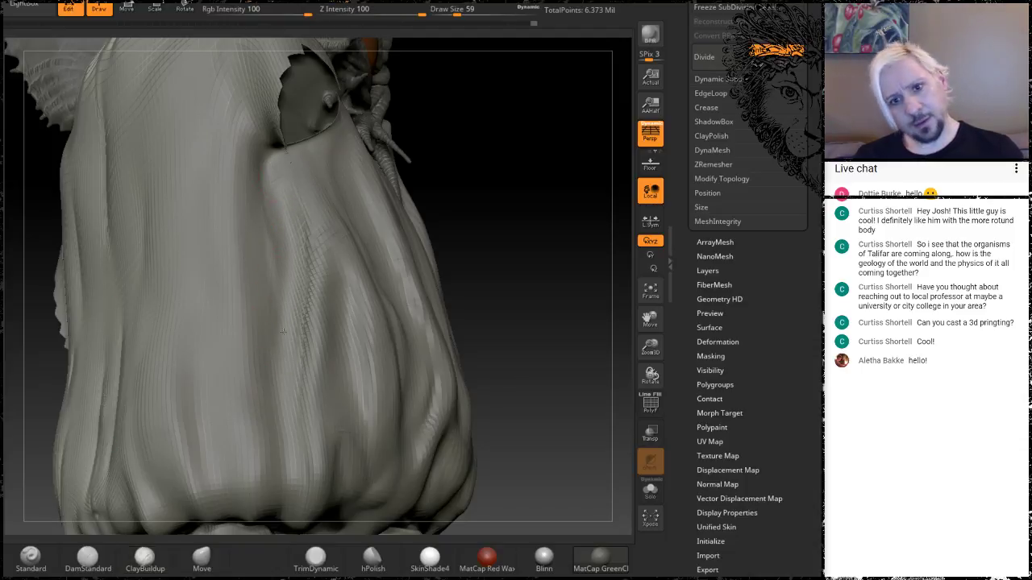
Shape bunched ClayBuildup folds along the body's lower rear edge above the foot and extend them up the side
mouse_move(524, 233)
left_mouse_down()
mouse_move(492, 235)
mouse_move(538, 235)
mouse_move(528, 266)
mouse_move(219, 231)
left_mouse_up()
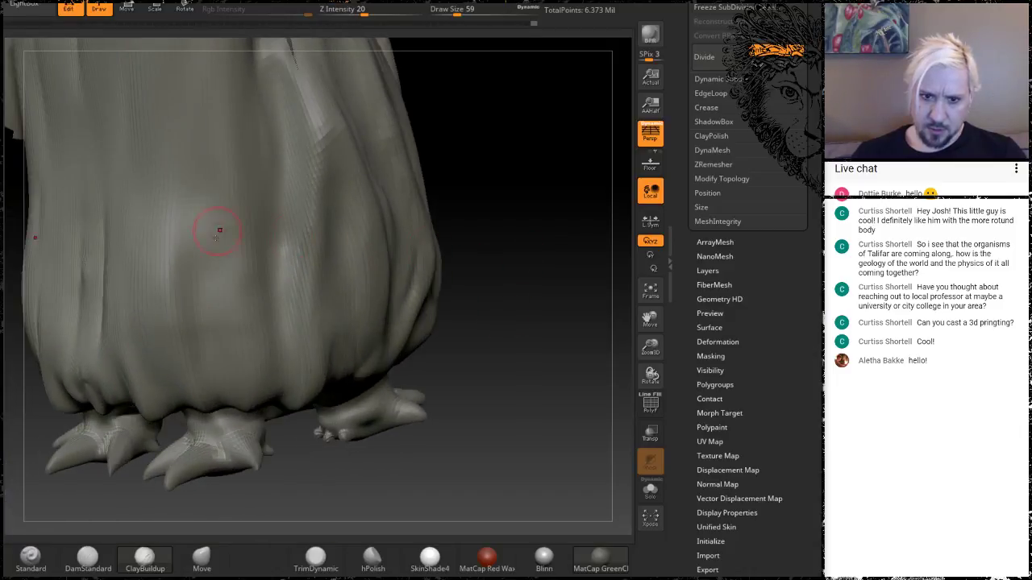
left_click_drag(573, 417, 339, 358)
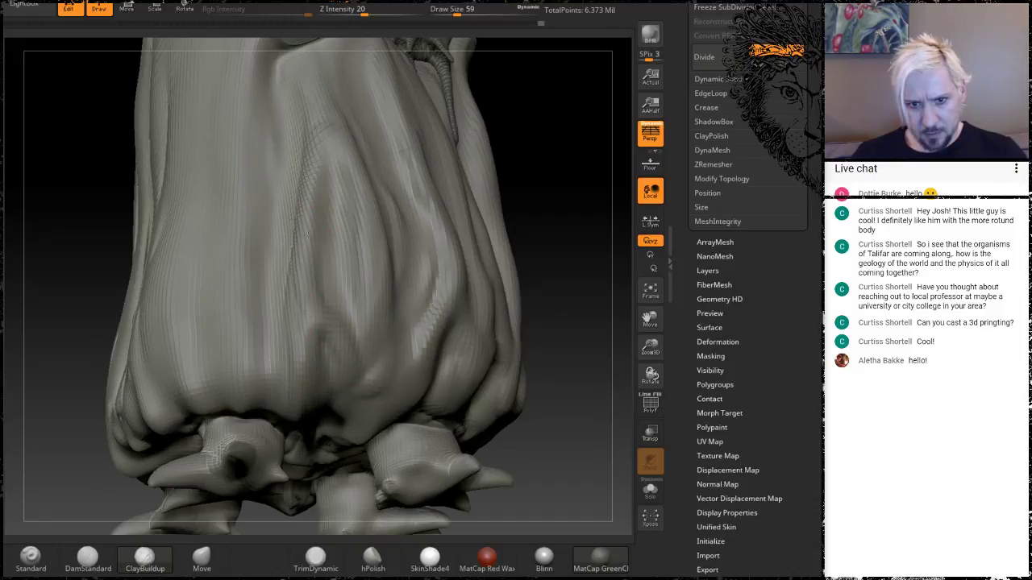
left_click_drag(588, 237, 491, 212)
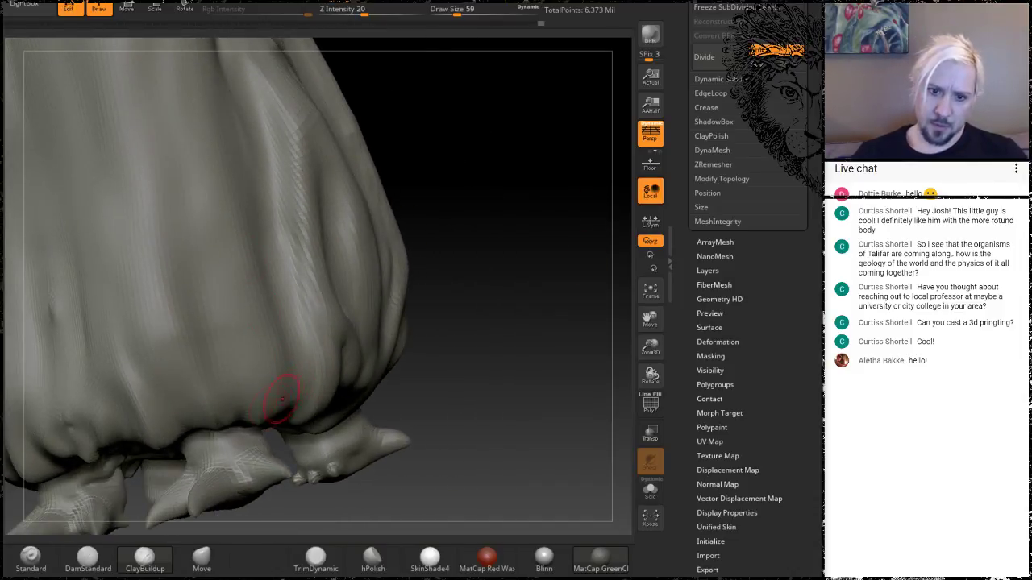
left_click_drag(507, 384, 261, 316)
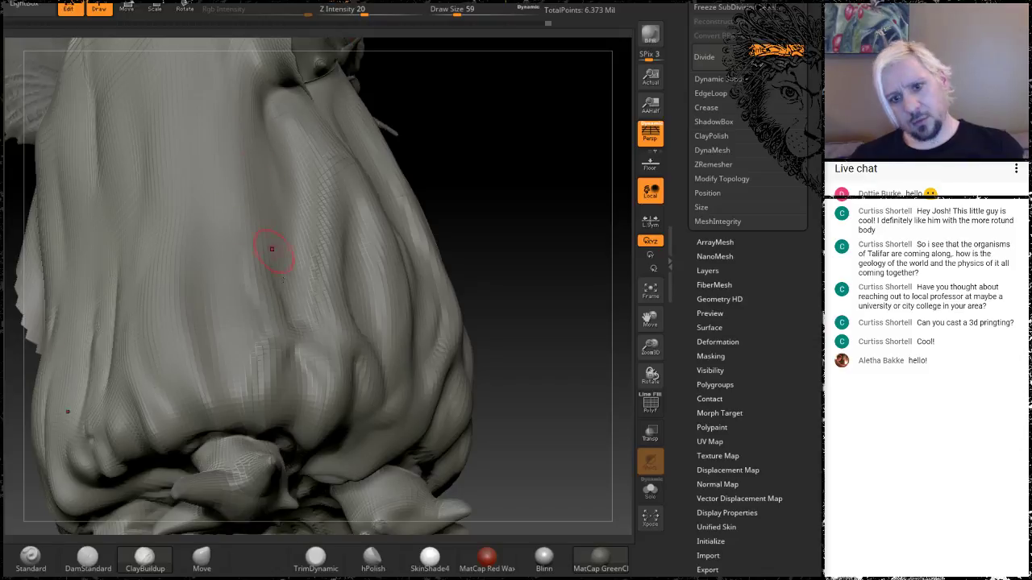
left_click_drag(525, 219, 312, 267)
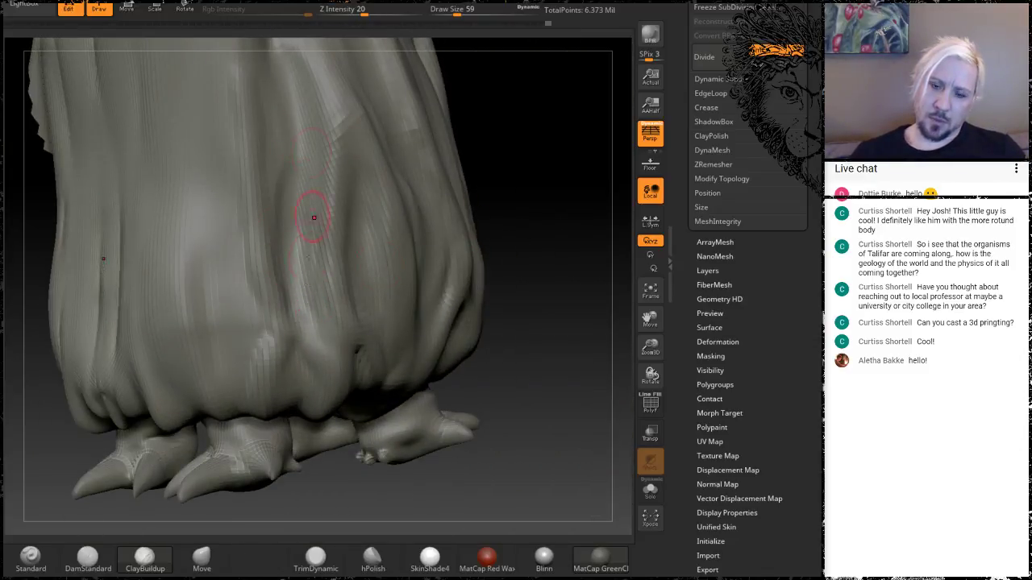
left_click_drag(511, 179, 332, 176)
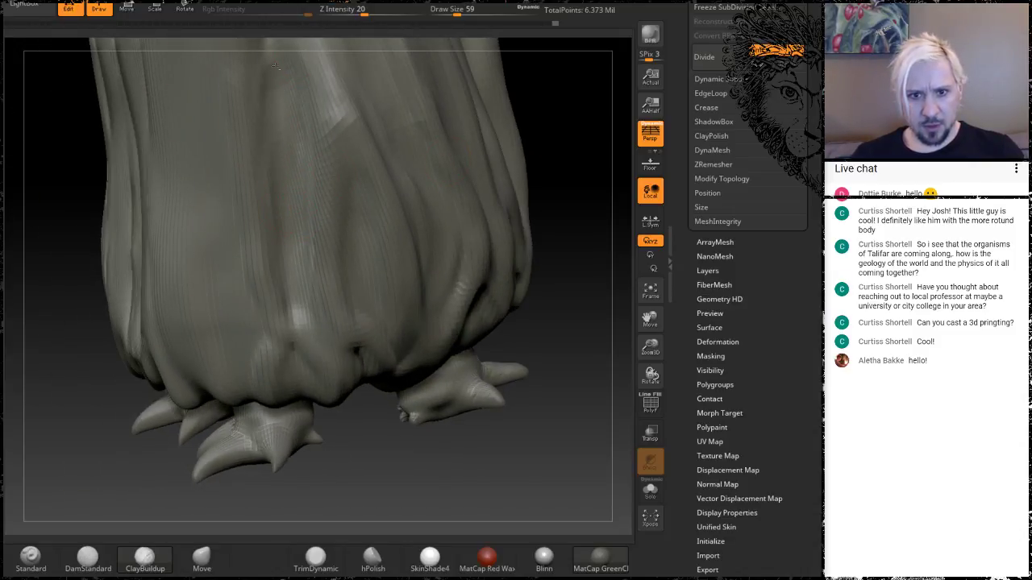
Raise a fold on the rear of the body above the back foot and smooth its lower end
mouse_move(587, 121)
left_mouse_down()
mouse_move(577, 208)
mouse_move(553, 168)
mouse_move(566, 136)
mouse_move(516, 179)
left_mouse_up()
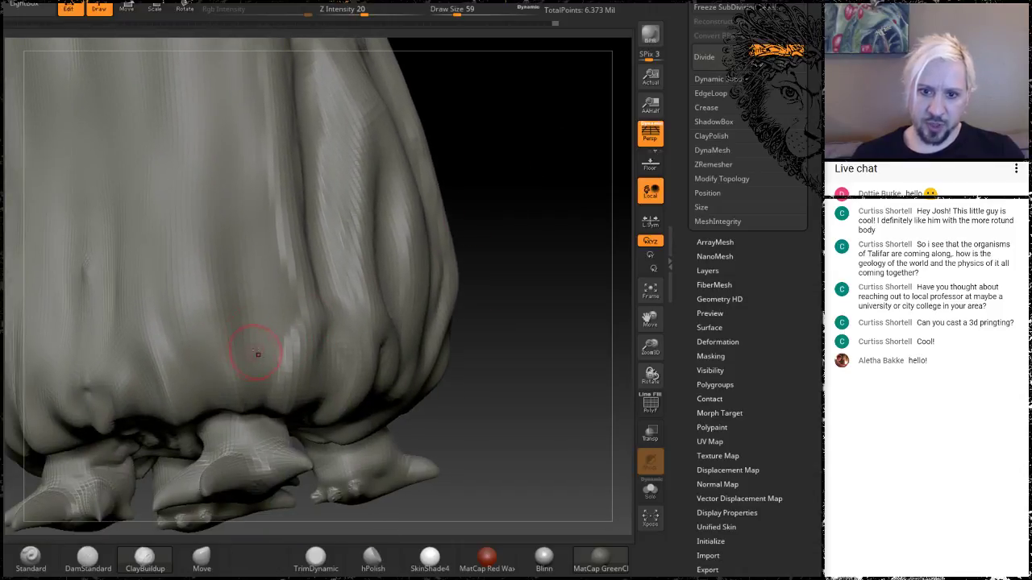
mouse_move(257, 353)
left_mouse_down()
mouse_move(242, 202)
mouse_move(246, 322)
mouse_move(247, 184)
mouse_move(242, 246)
mouse_move(256, 346)
mouse_move(262, 200)
left_mouse_up()
left_click_drag(544, 159, 487, 161)
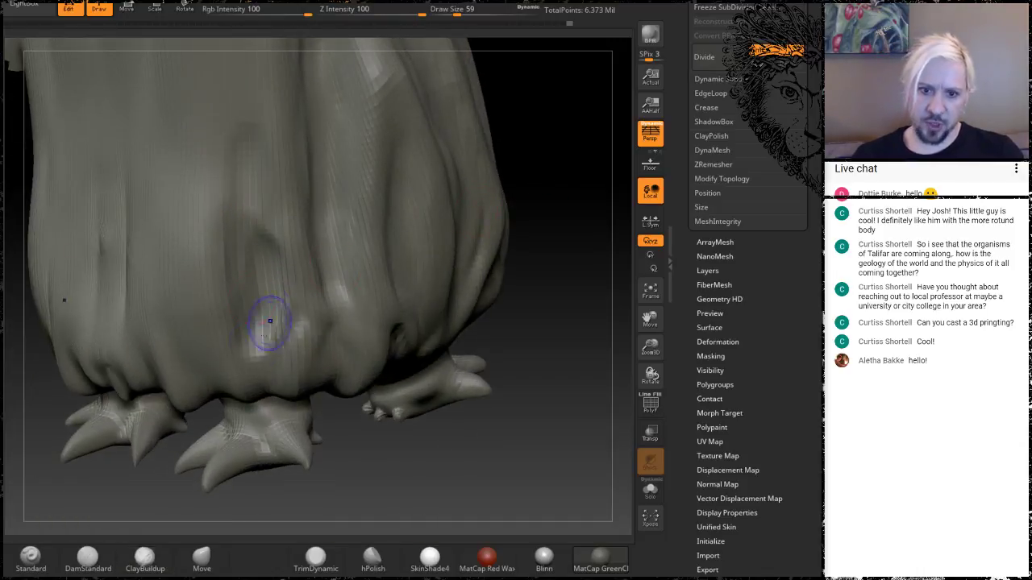
mouse_move(270, 321)
left_mouse_down("shift")
mouse_move(257, 234)
mouse_move(266, 319)
left_mouse_up("shift")
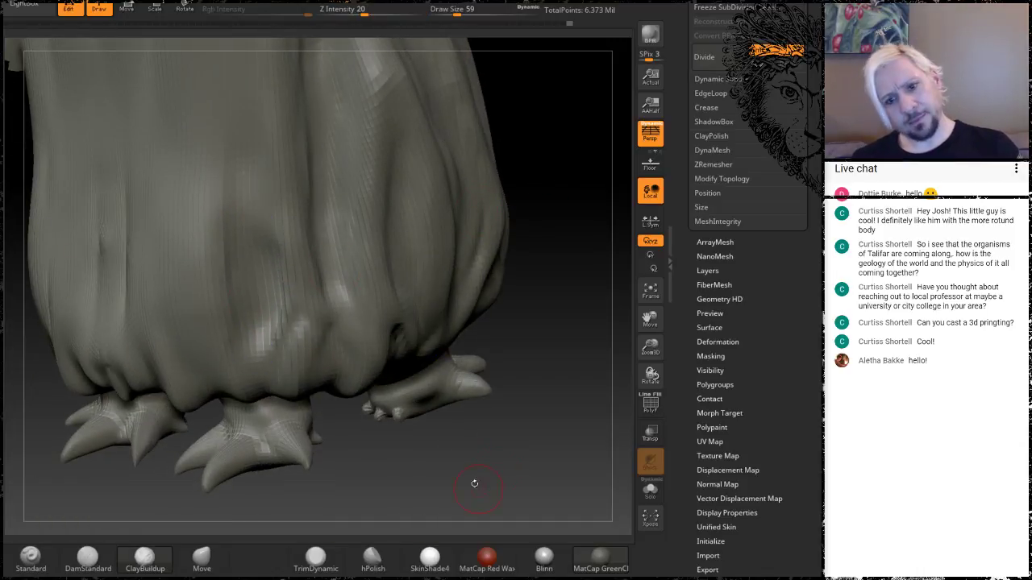
left_click_drag(475, 484, 549, 436)
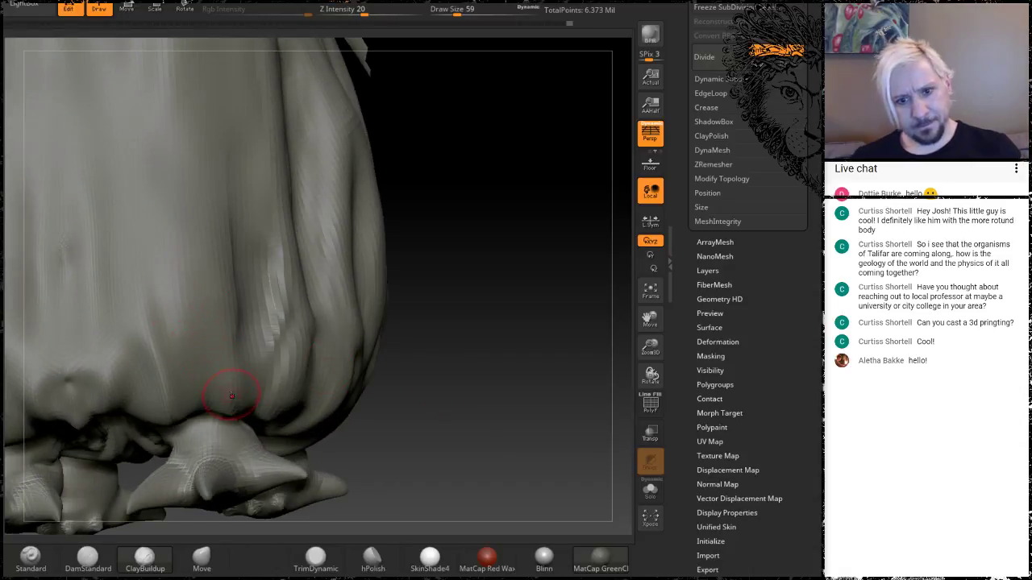
Extend the rear fold upward into branching ClayBuildup ridges along the creature's back
mouse_move(232, 395)
left_mouse_down()
mouse_move(213, 339)
mouse_move(218, 250)
mouse_move(238, 174)
left_mouse_up()
mouse_move(419, 213)
left_mouse_down()
mouse_move(511, 204)
mouse_move(492, 204)
left_mouse_up()
left_click_drag(291, 223, 238, 85)
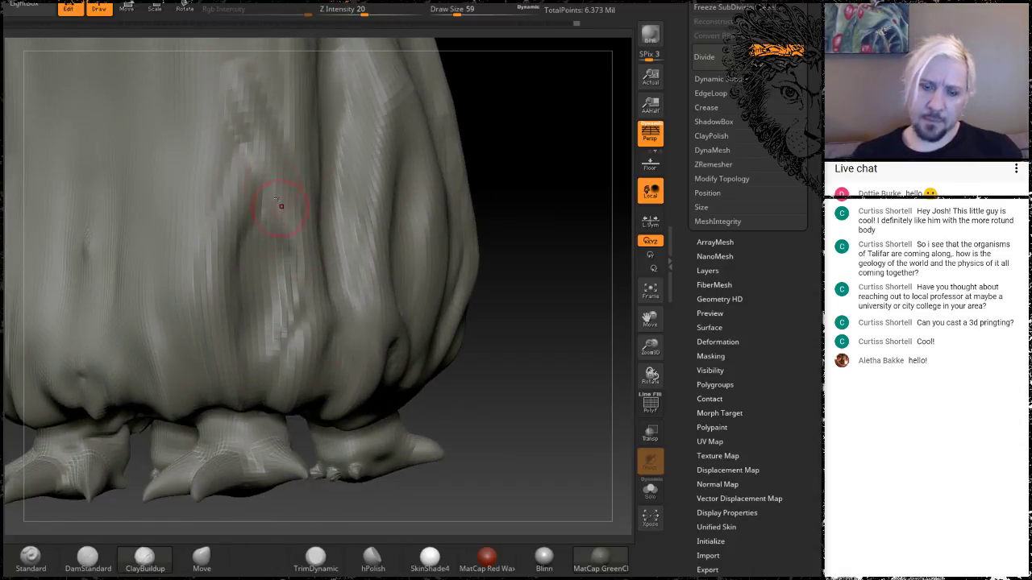
mouse_move(251, 161)
left_mouse_down()
mouse_move(237, 78)
mouse_move(249, 190)
mouse_move(226, 262)
left_mouse_up()
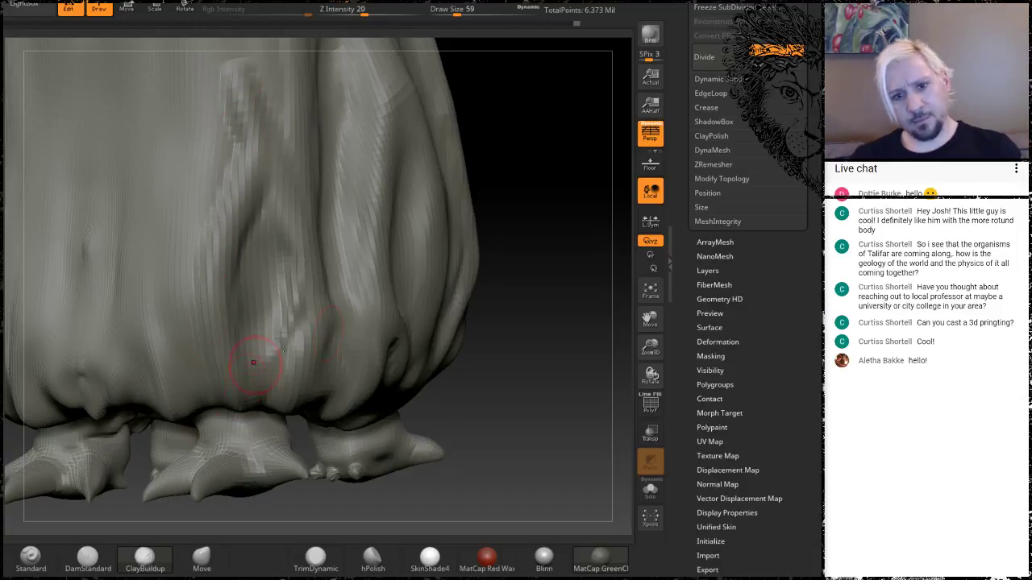
Refine the skin folds around the shoulder and upper back with ClayBuildup, checking them from the front and behind
left_click_drag(540, 431, 557, 471)
left_click_drag(489, 299, 581, 311)
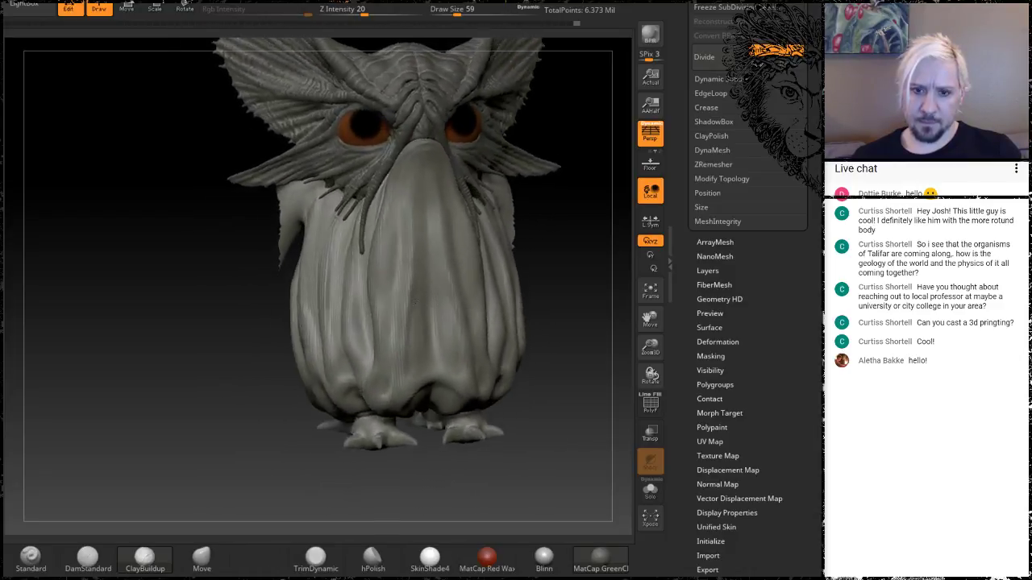
mouse_move(414, 300)
left_mouse_down()
mouse_move(441, 305)
mouse_move(422, 287)
left_mouse_up()
left_click_drag(177, 344, 170, 312, "alt")
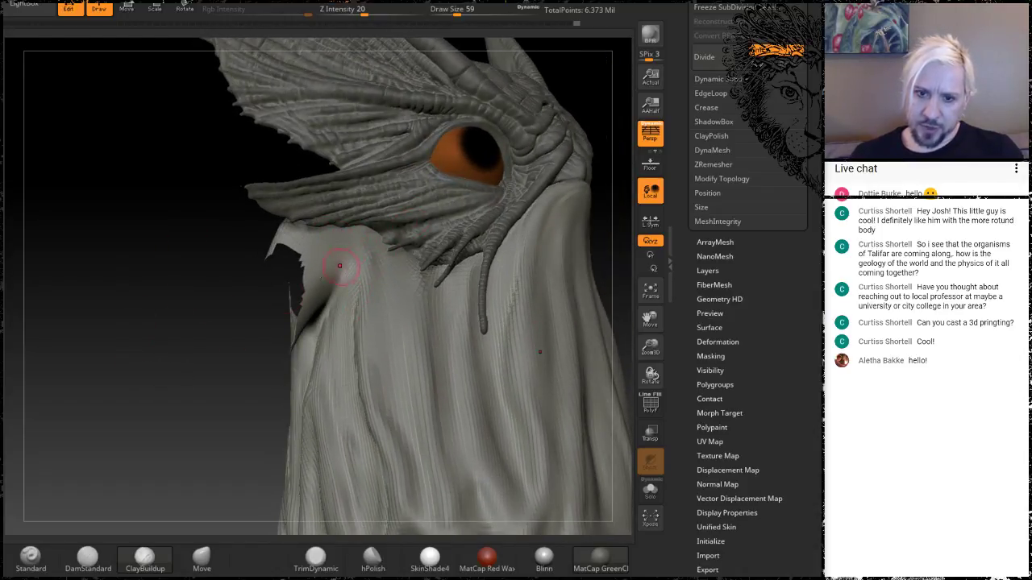
mouse_move(110, 301)
left_mouse_down()
mouse_move(179, 365)
mouse_move(375, 243)
left_mouse_up()
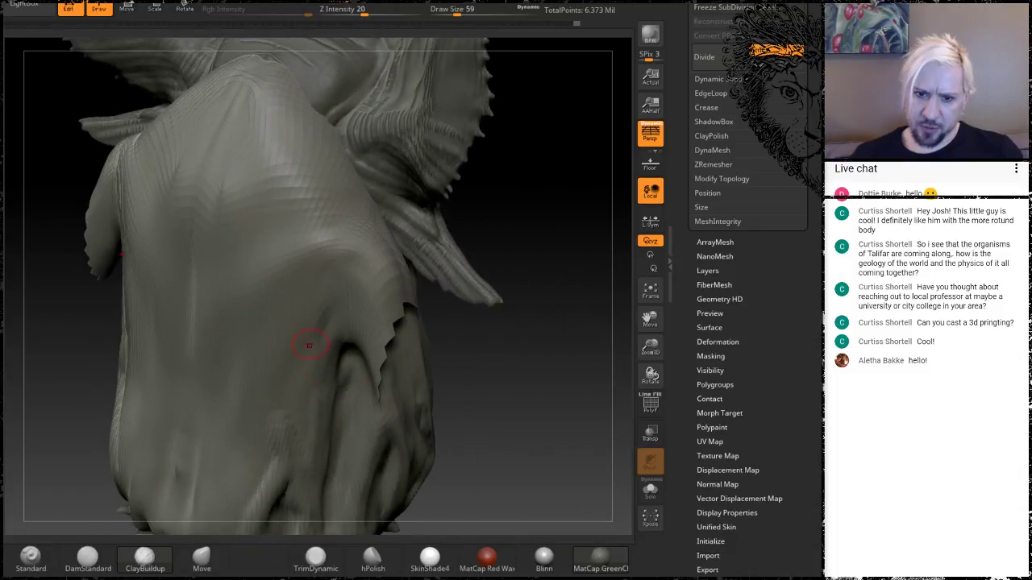
left_click_drag(544, 341, 405, 291)
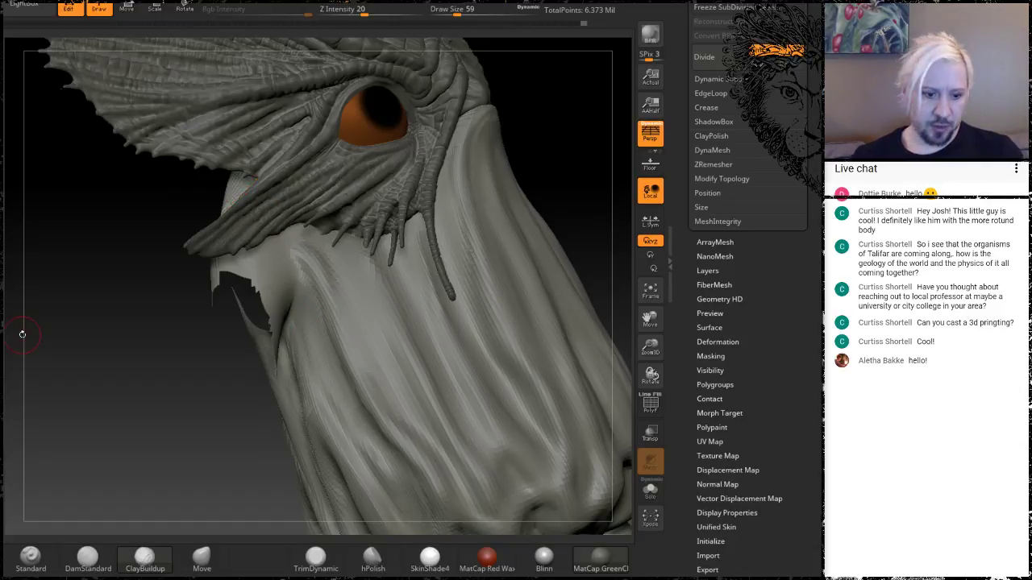
Switch to File Explorer and find the Animal reference folder under Art > Reference on the 3T (A:) drive
key("super+e")
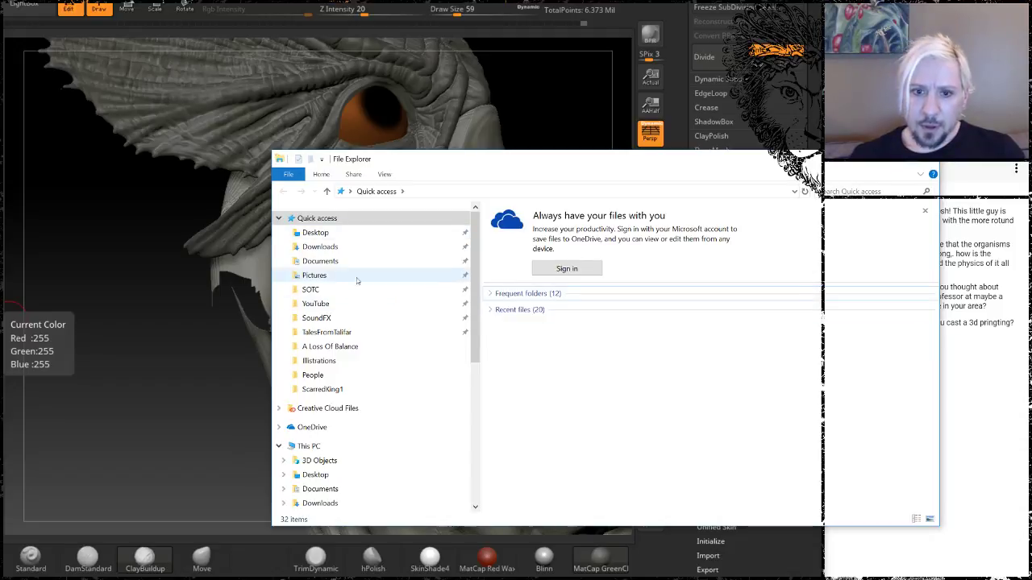
left_click(315, 374)
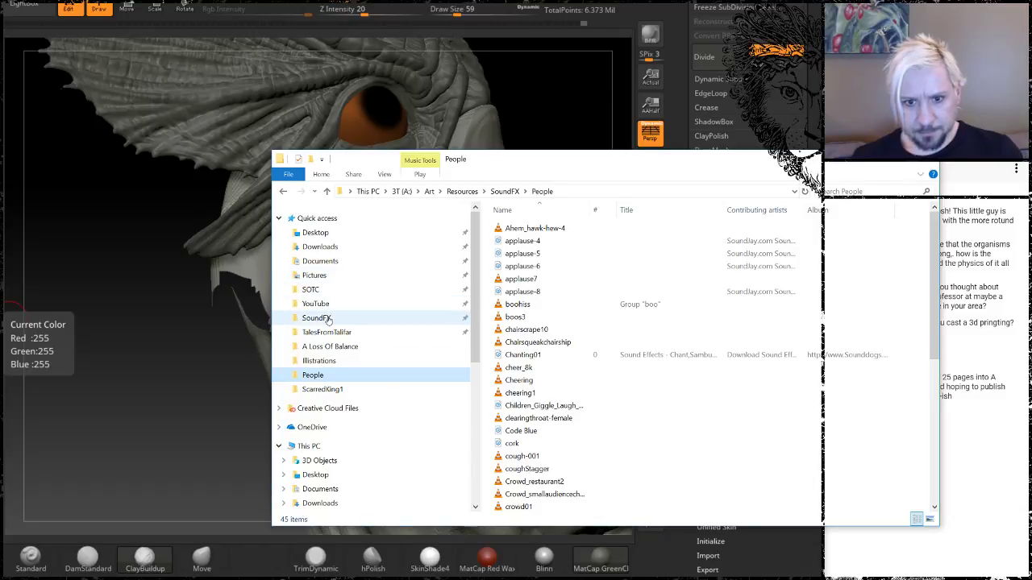
left_click(462, 191)
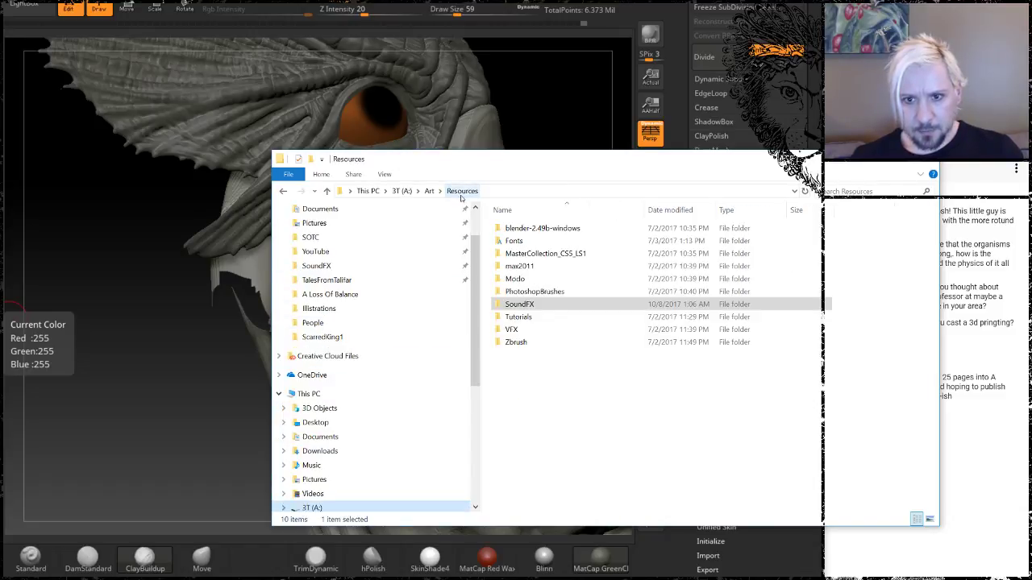
left_click(429, 191)
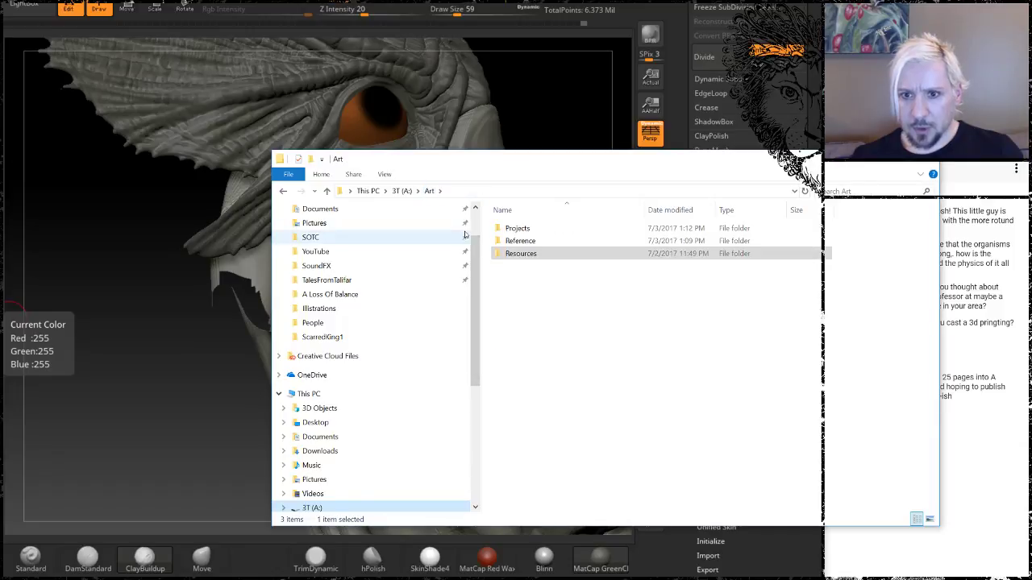
double_click(516, 228)
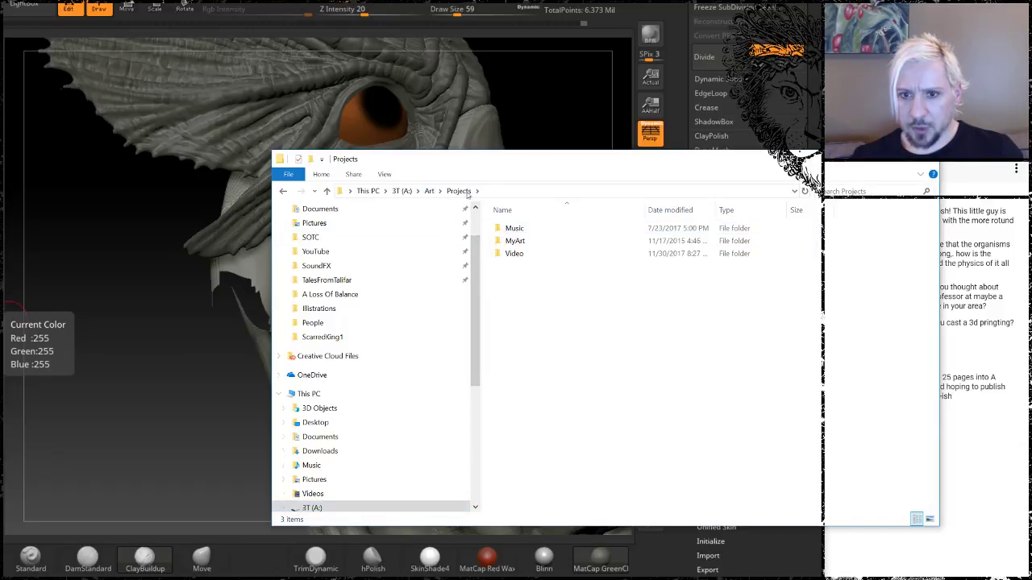
left_click(429, 191)
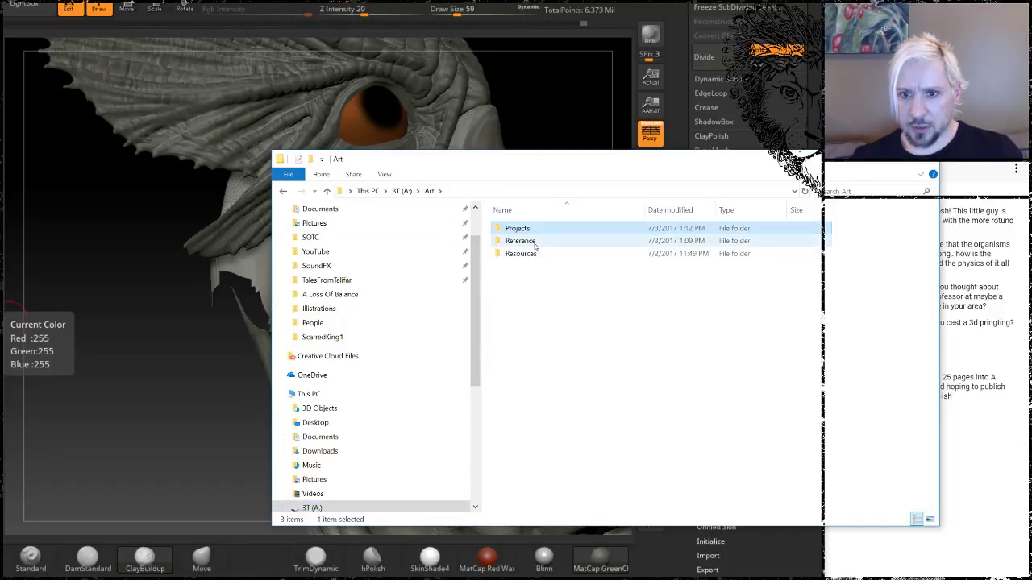
double_click(535, 246)
double_click(524, 229)
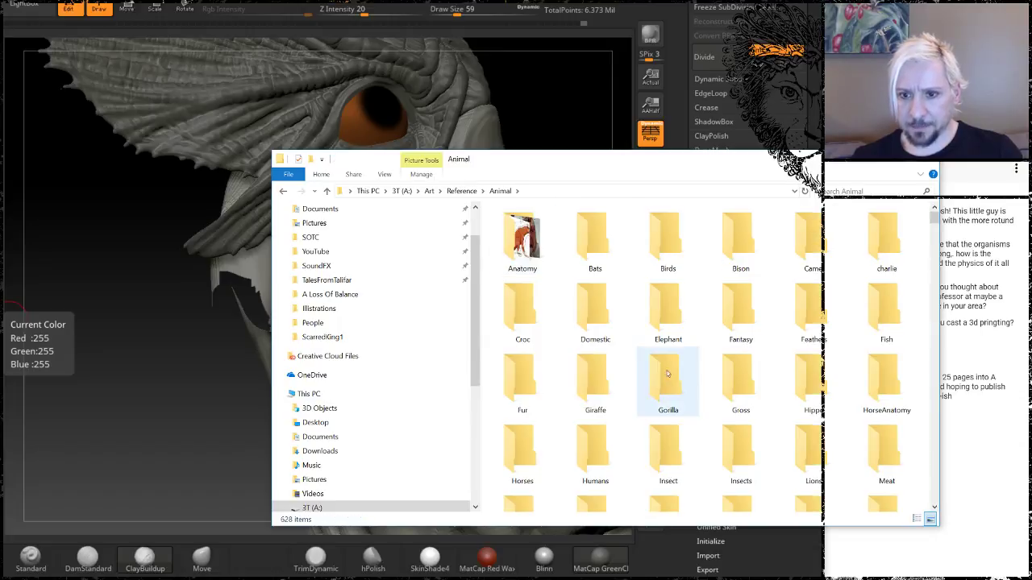
scroll(668, 369, "down", 3)
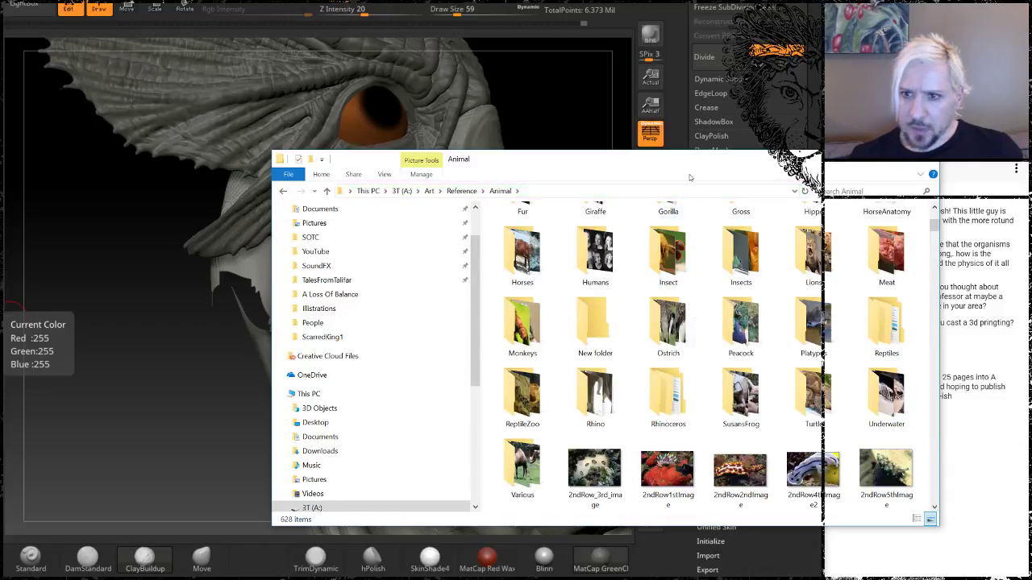
Open the Turtle folder's first photo, the tortoise image, and enlarge the viewer to study its skin and scales
left_click_drag(692, 161, 520, 141)
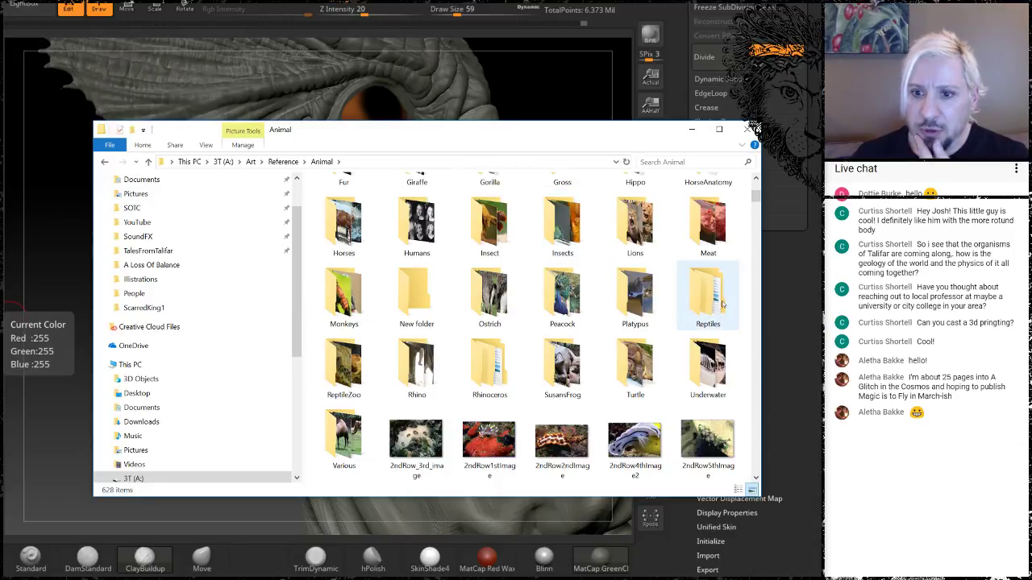
double_click(635, 367)
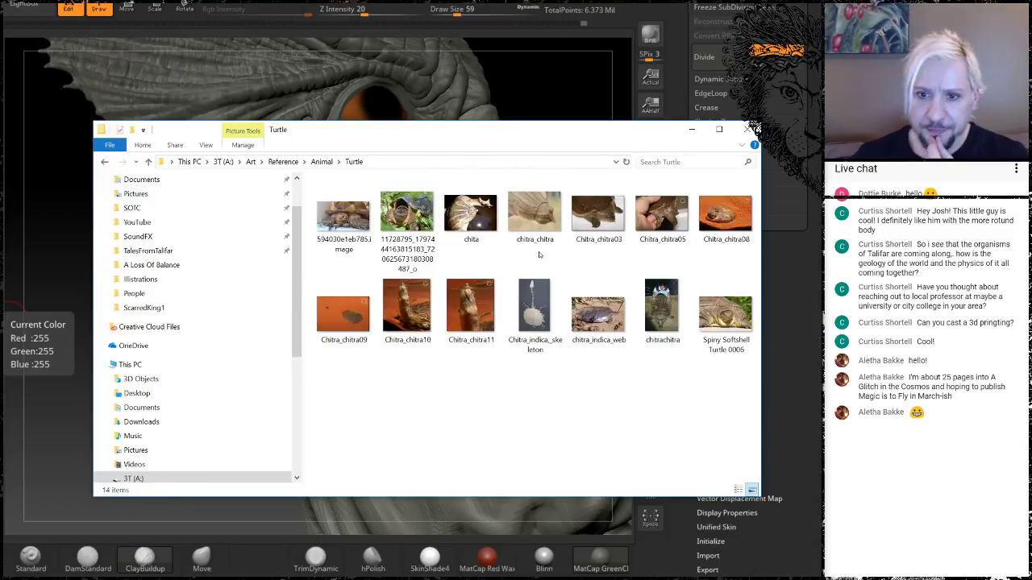
double_click(367, 219)
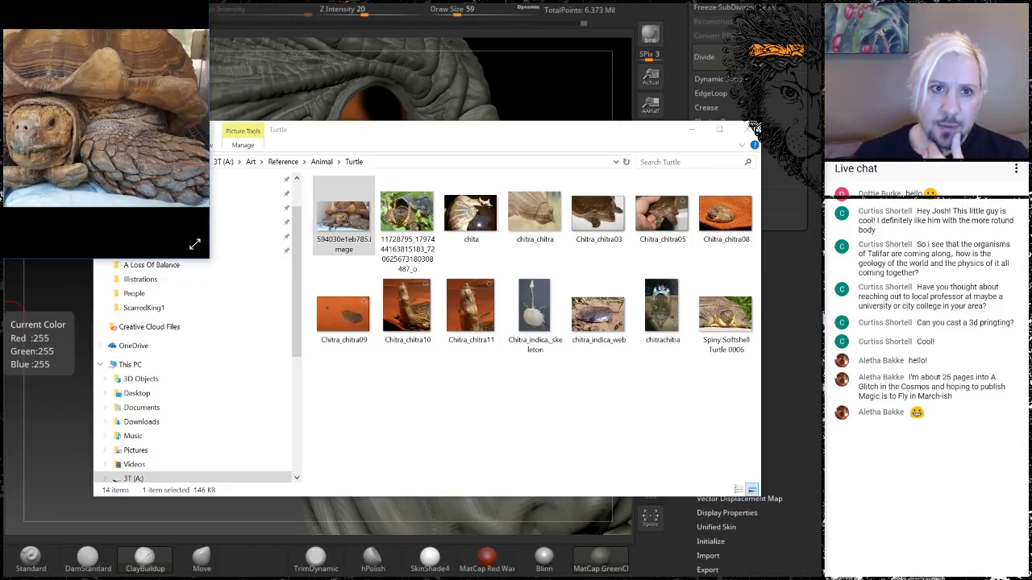
left_click_drag(209, 258, 692, 496)
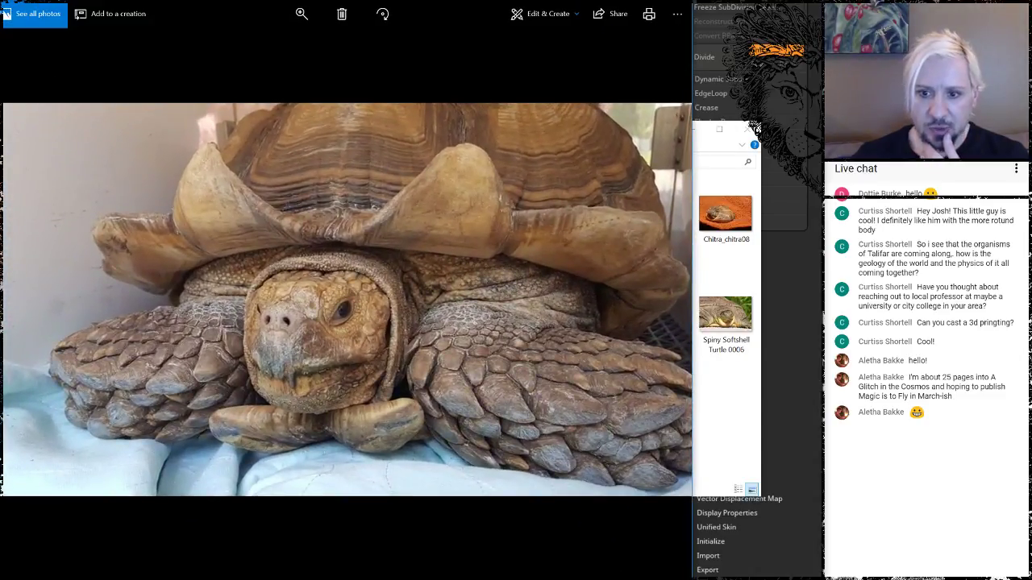
left_click_drag(692, 579, 691, 576)
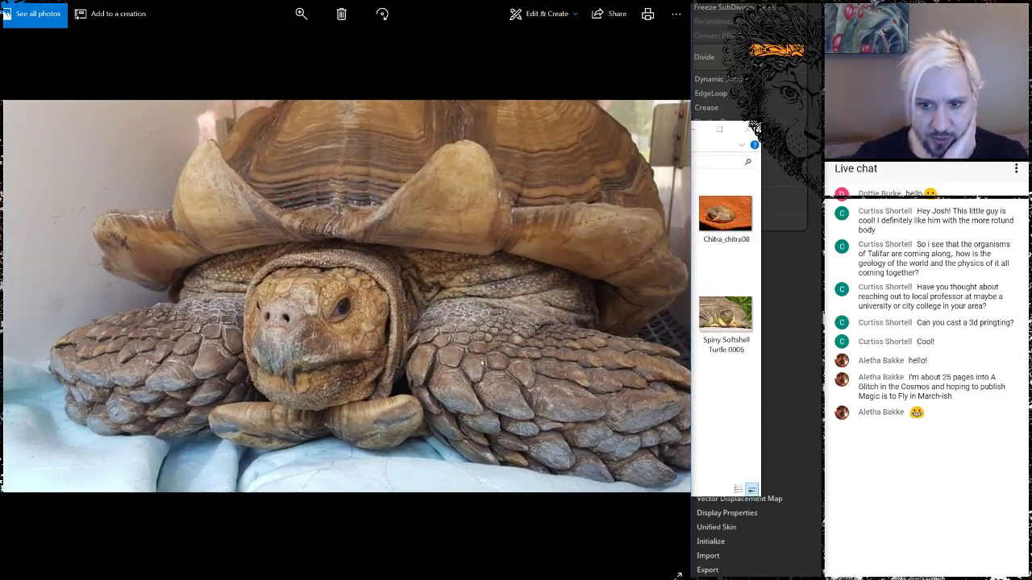
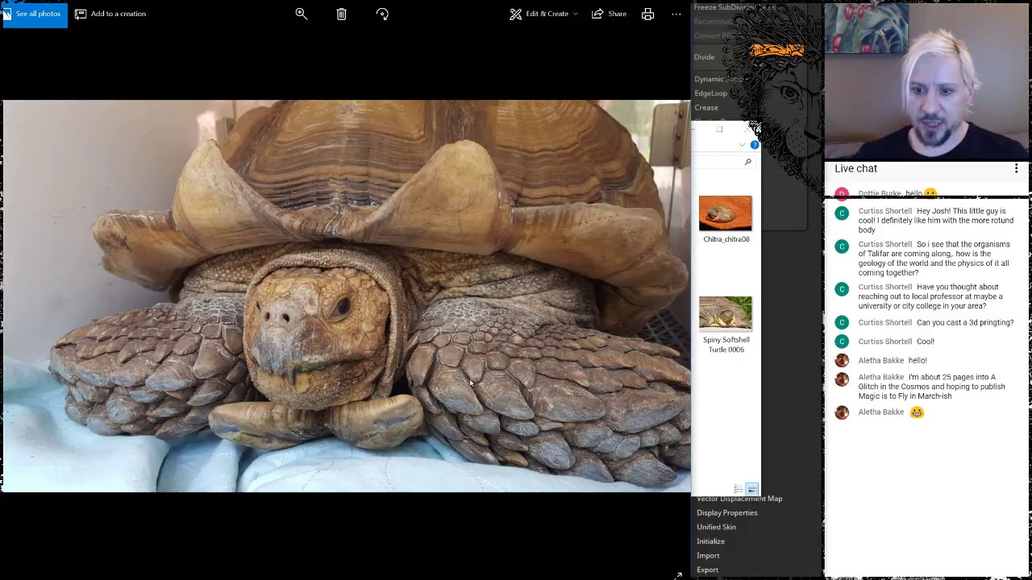
left_click(437, 333)
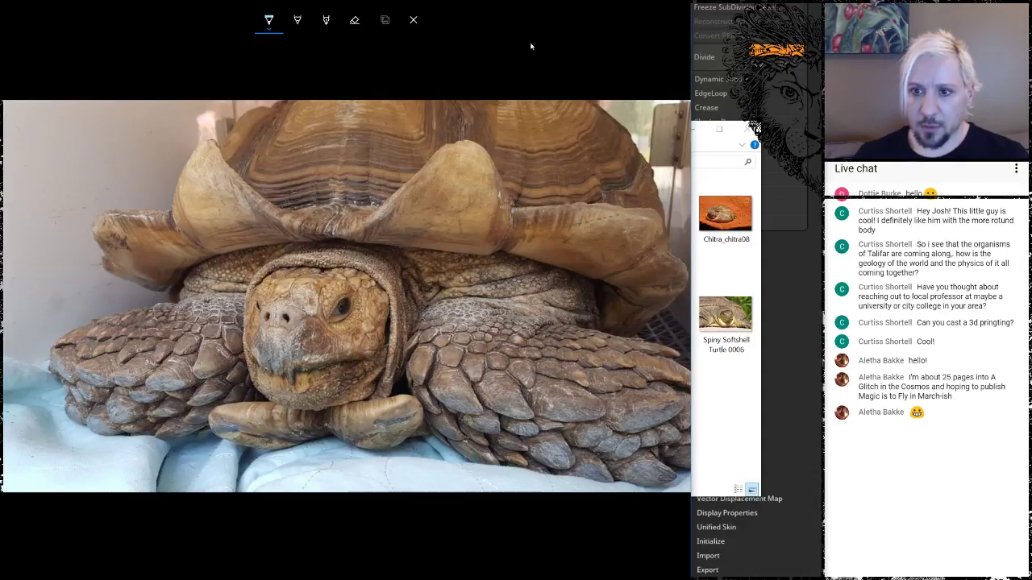
left_click_drag(484, 9, 419, 0)
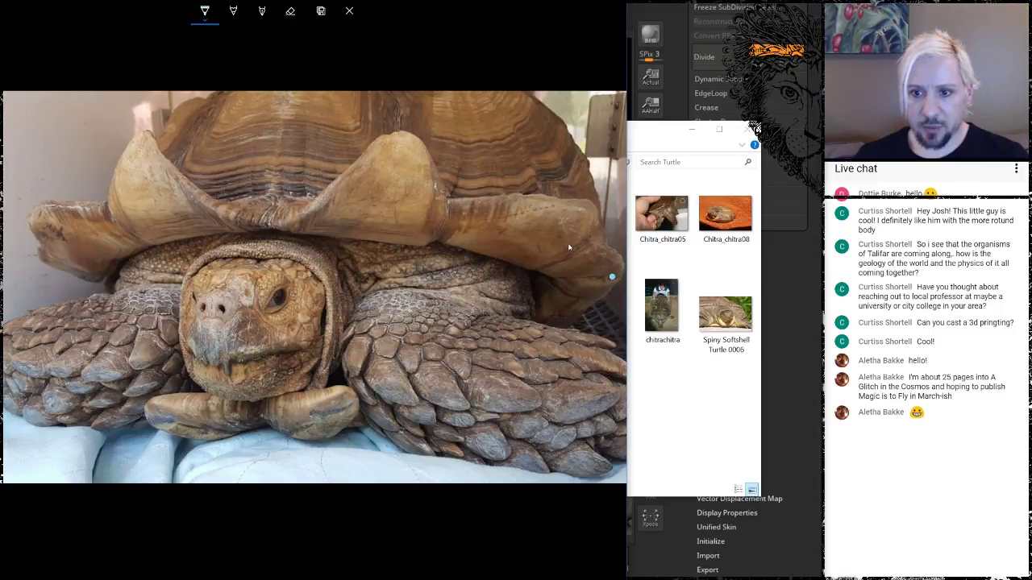
mouse_move(530, 222)
left_mouse_down()
mouse_move(393, 184)
mouse_move(347, 274)
mouse_move(190, 343)
left_mouse_up()
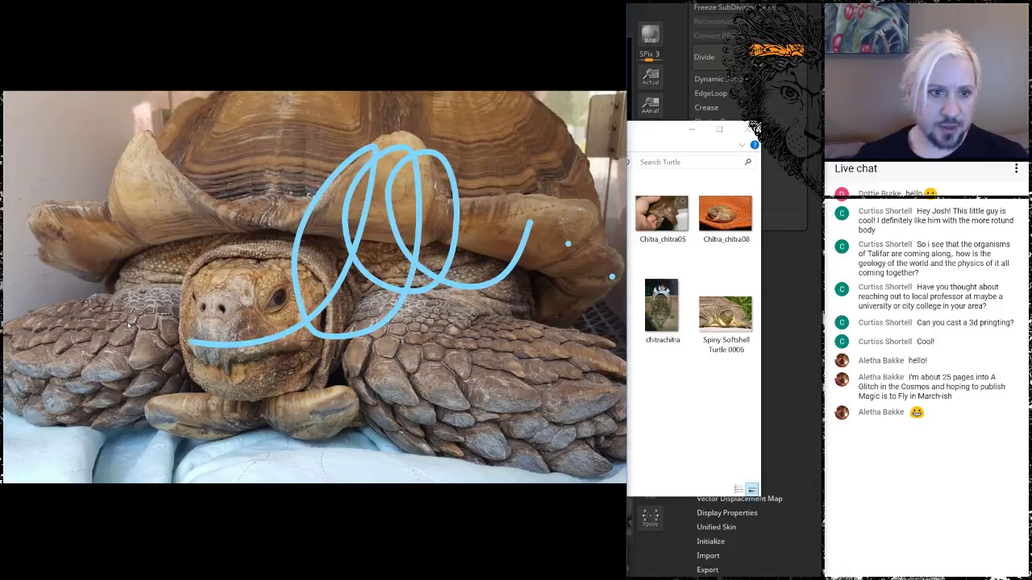
mouse_move(129, 325)
left_mouse_down()
mouse_move(266, 379)
mouse_move(407, 233)
left_mouse_up()
left_click_drag(198, 378, 298, 277)
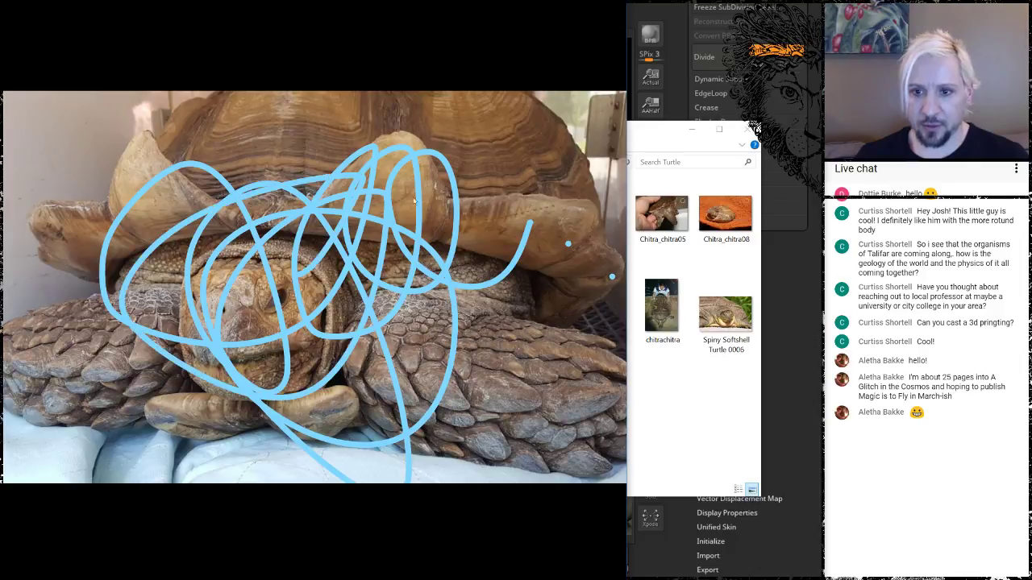
left_click(593, 223)
mouse_move(289, 169)
left_mouse_down()
mouse_move(209, 234)
mouse_move(484, 242)
mouse_move(322, 282)
mouse_move(405, 297)
left_mouse_up()
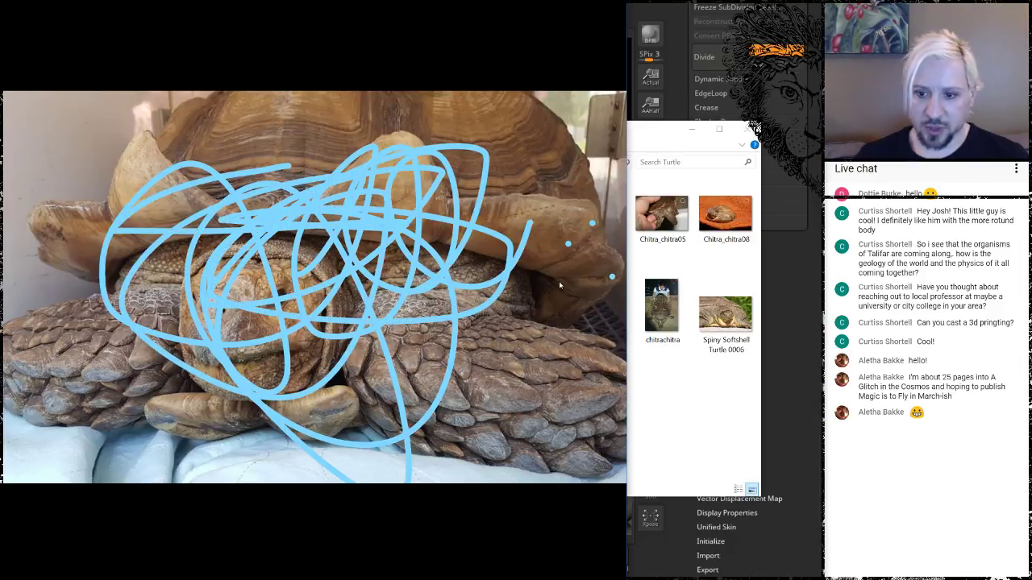
mouse_move(627, 552)
left_mouse_down()
mouse_move(713, 552)
mouse_move(638, 554)
left_mouse_up()
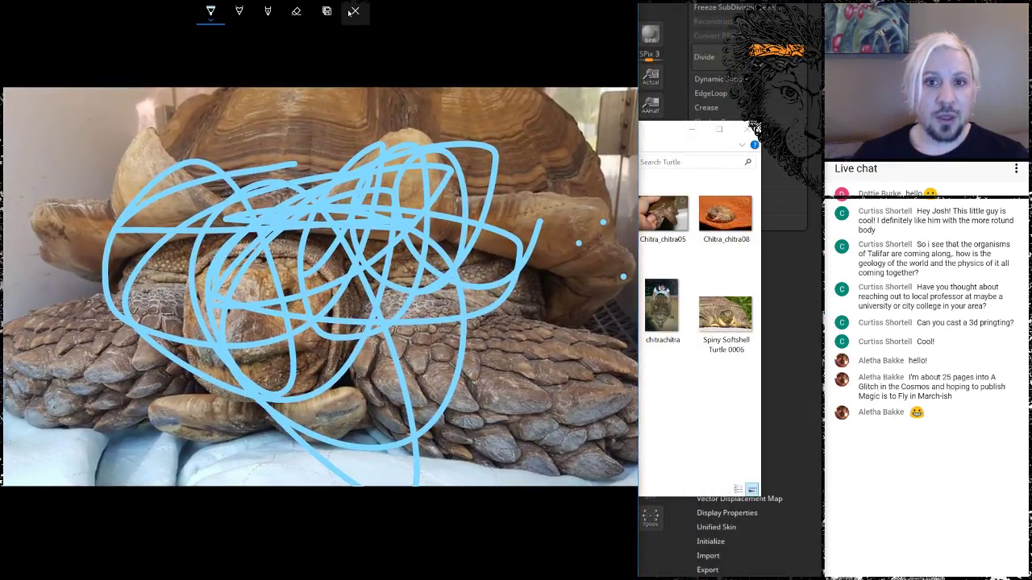
left_click(353, 11)
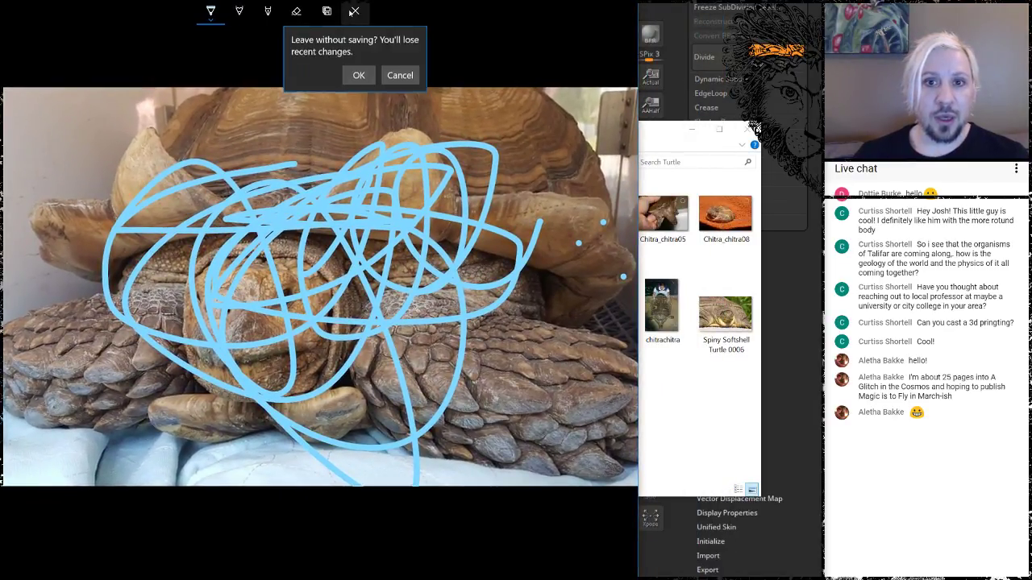
left_click(368, 76)
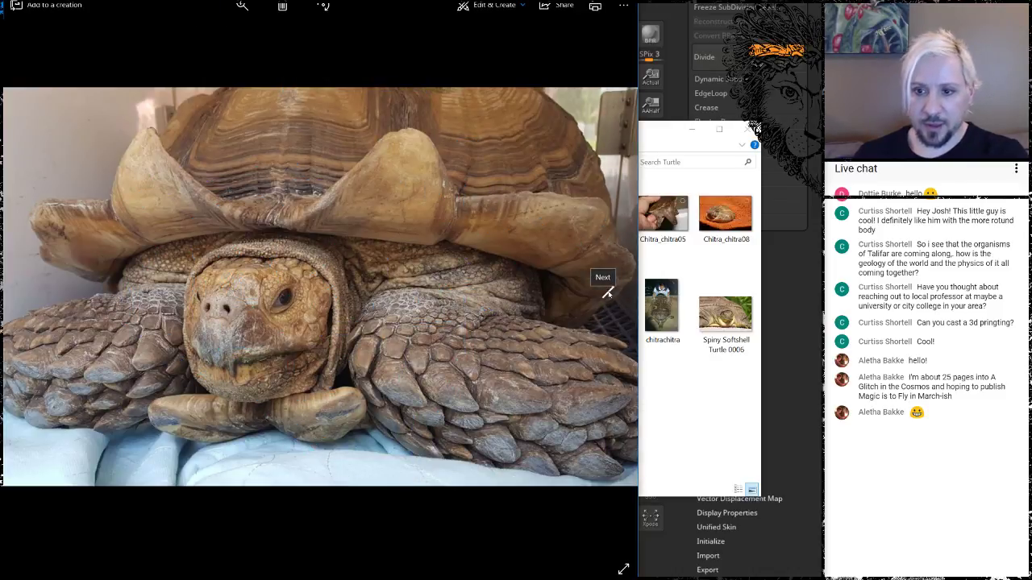
Page through the Turtle folder's photos from the tortoise to the skeleton, examining neck skin, folds and surface texture
left_click(607, 293)
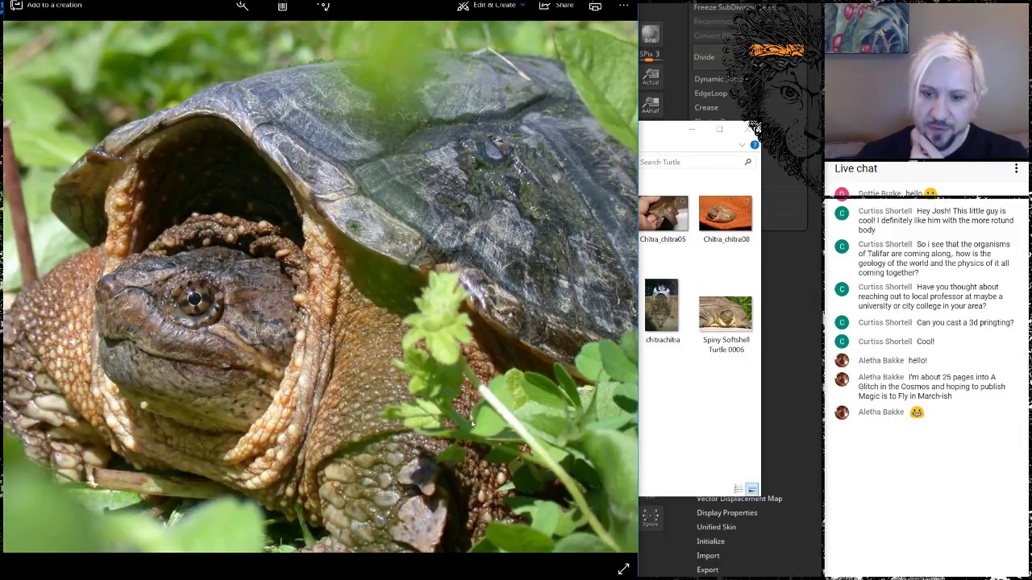
left_click(608, 288)
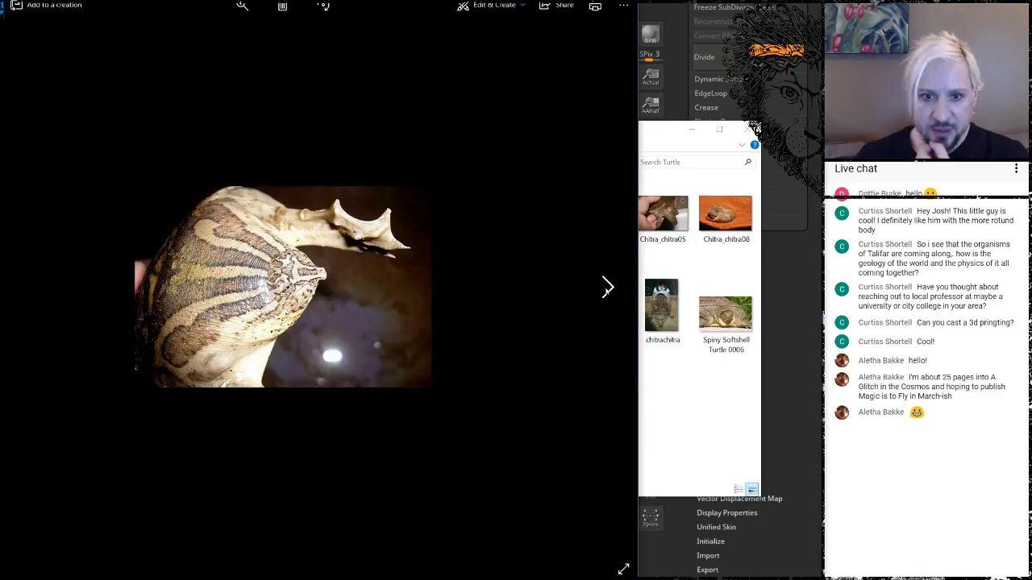
left_click(608, 289)
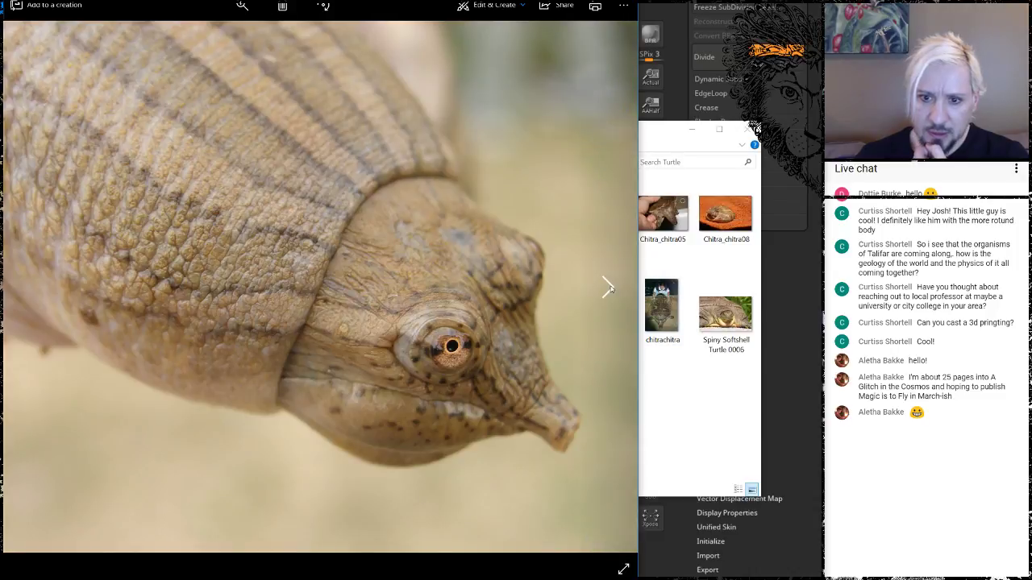
left_click(607, 288)
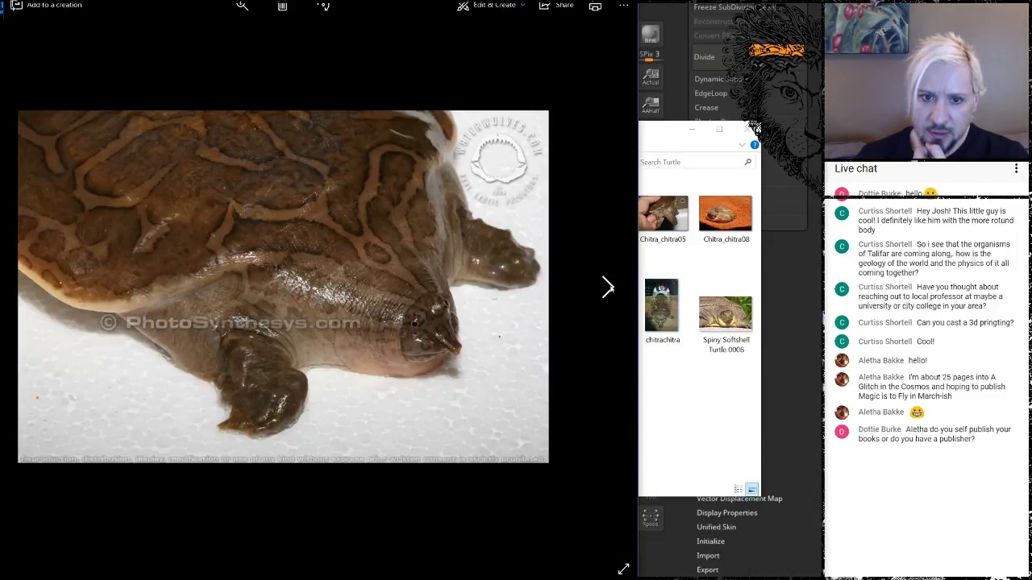
left_click(607, 289)
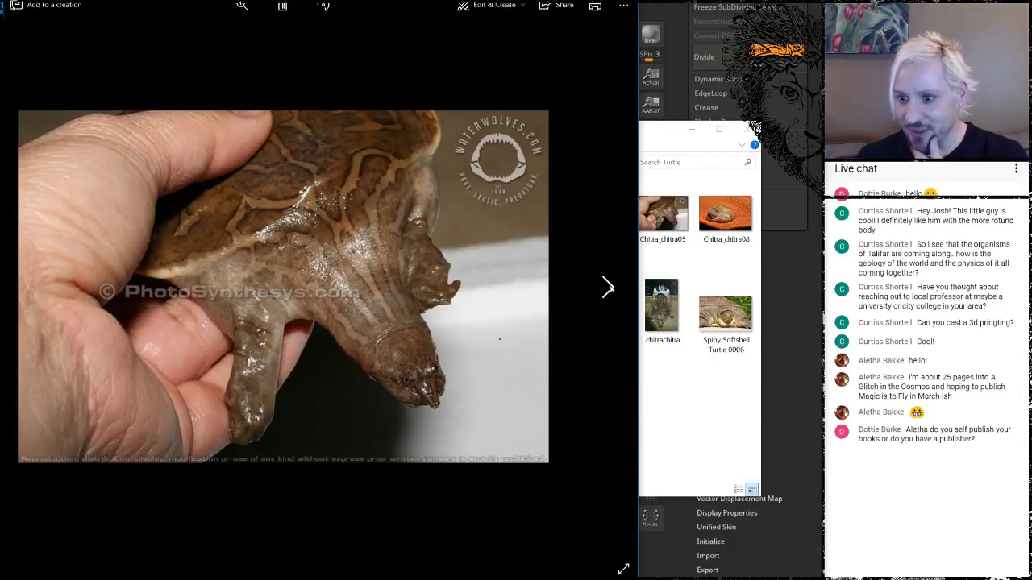
left_click(608, 287)
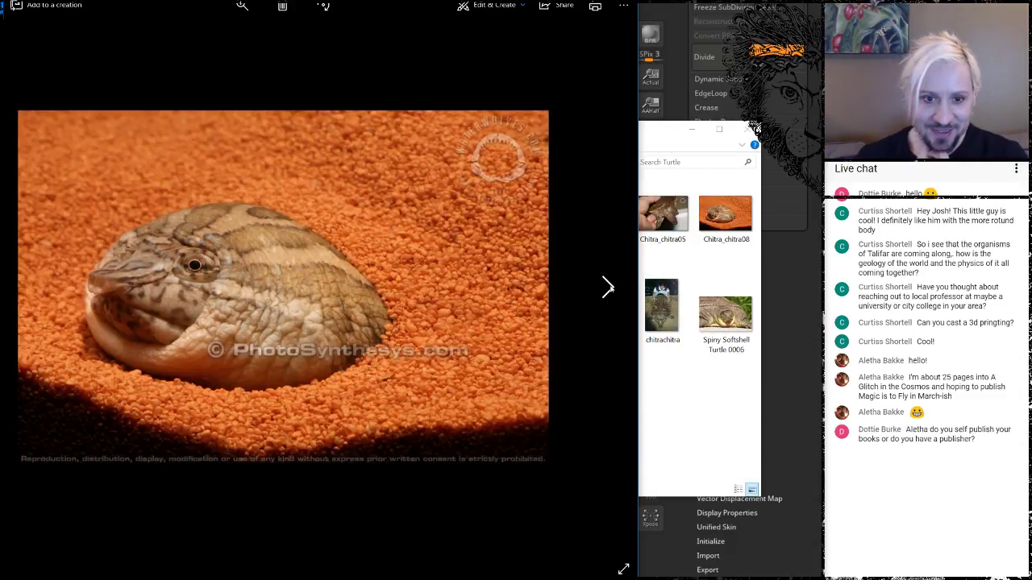
left_click(608, 288)
left_click(608, 287)
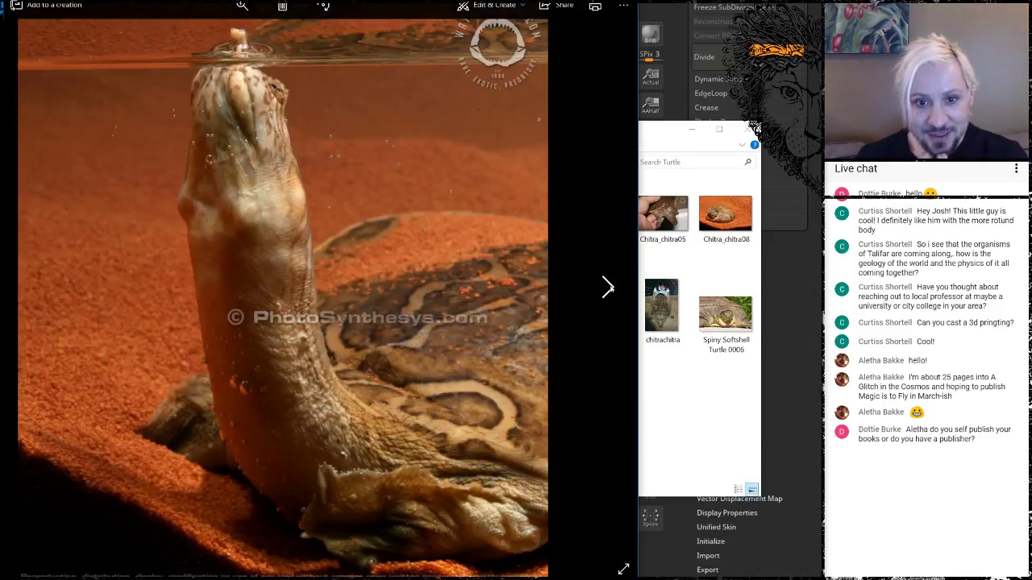
left_click(608, 288)
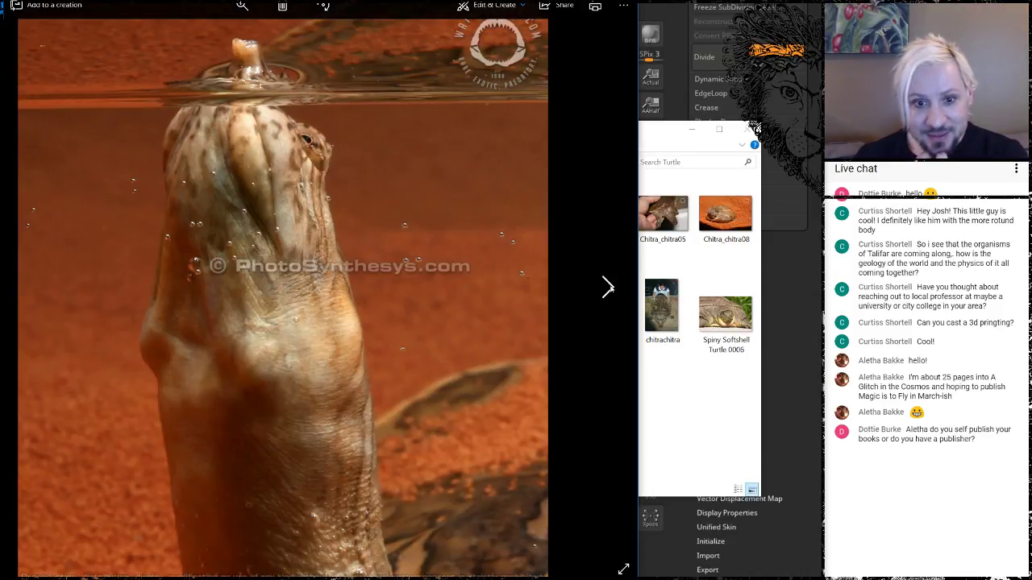
left_click(607, 288)
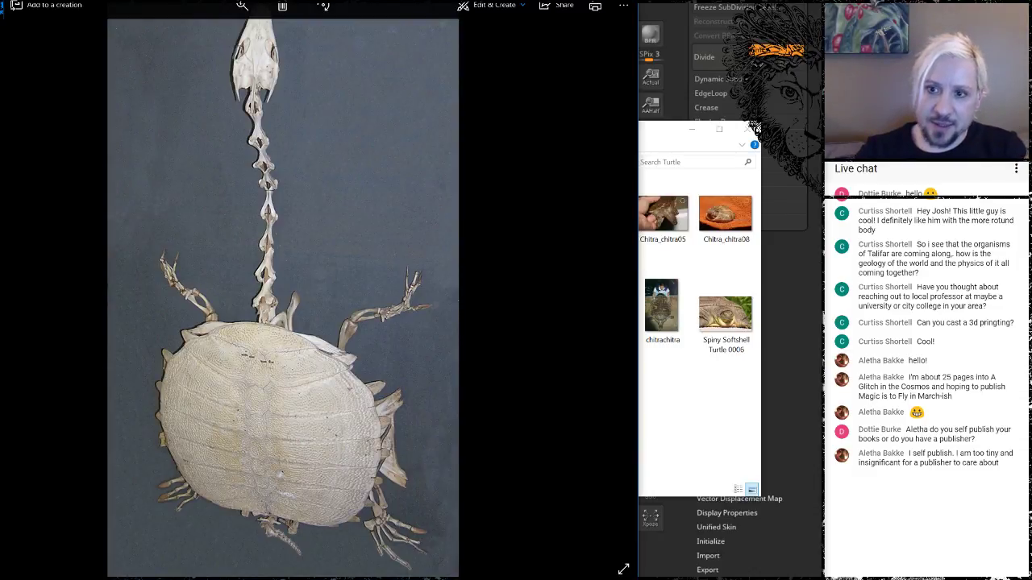
Close the photo viewer, minimise File Explorer and return to ZBrush to examine the creature's back and shoulder
left_click(625, 0)
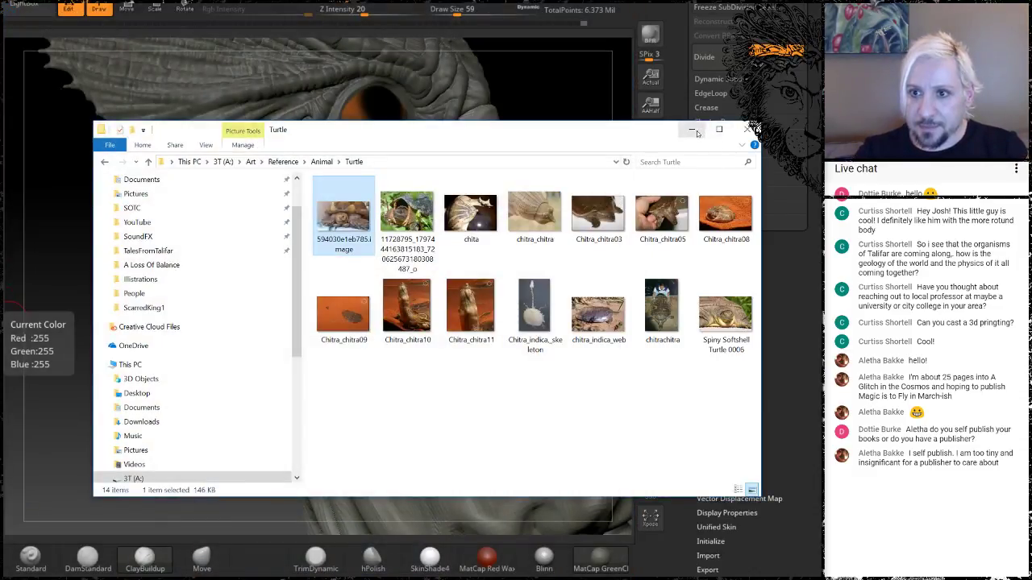
left_click_drag(597, 138, 1008, 355)
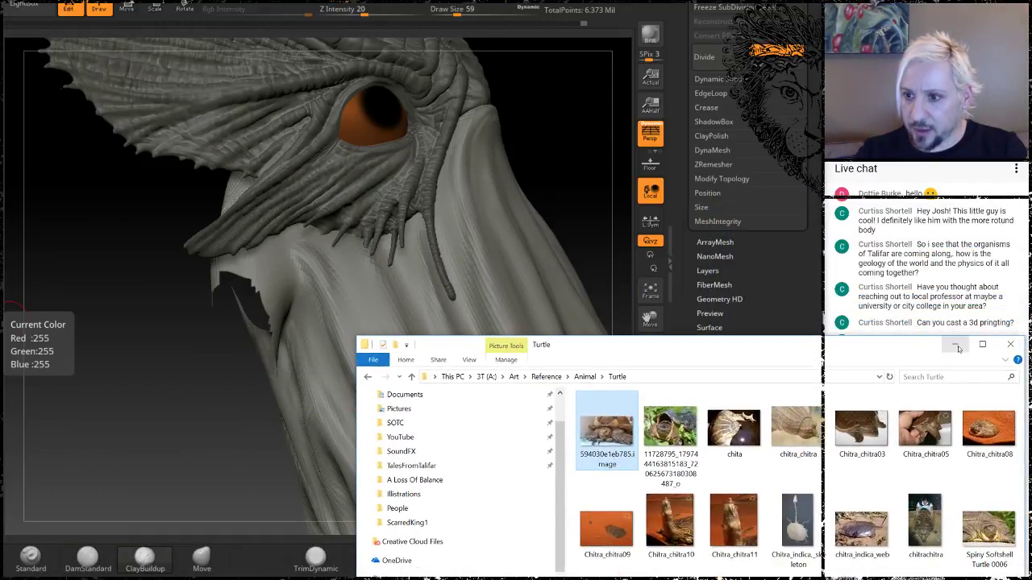
left_click(955, 345)
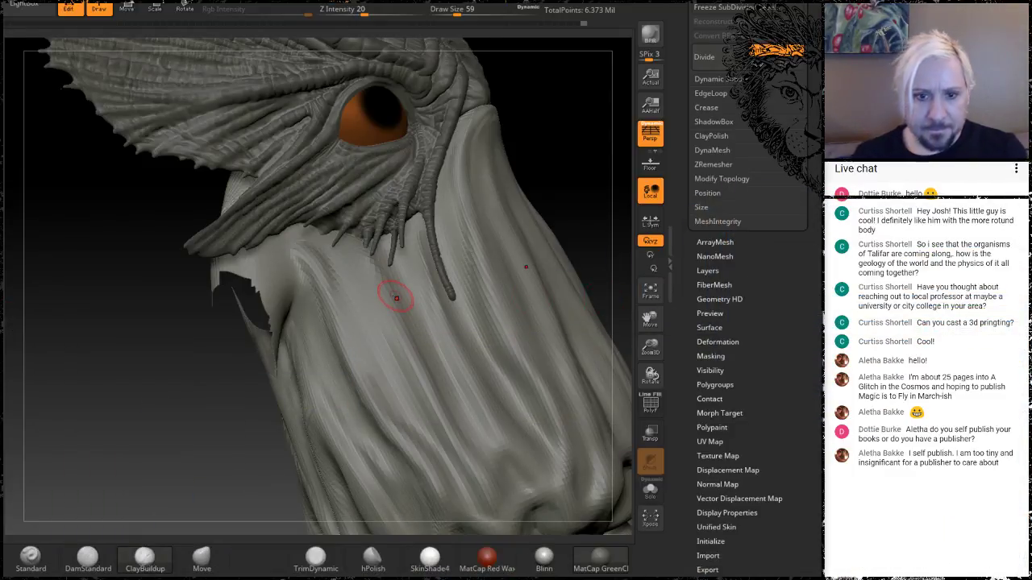
left_click_drag(124, 365, 197, 318)
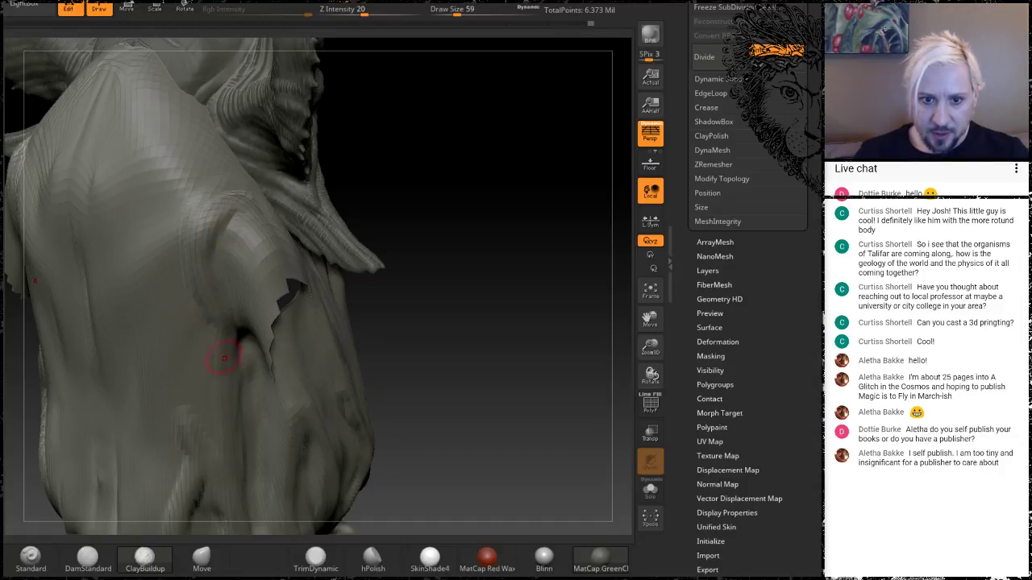
Hide the head and eyeball subtools to isolate the creature's body
left_click_drag(464, 135, 252, 204)
left_click_drag(530, 138, 443, 119)
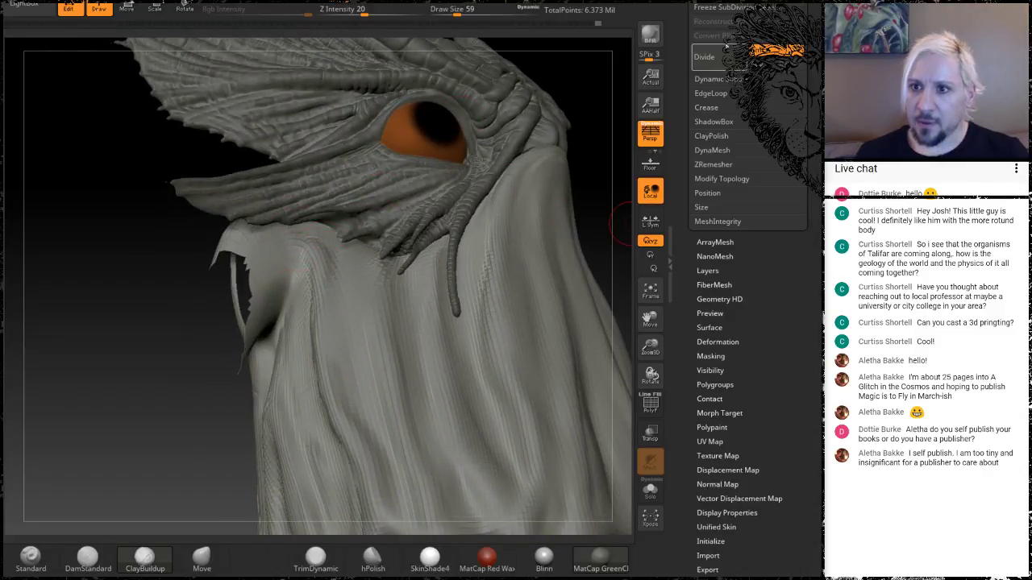
left_click_drag(683, 234, 684, 373)
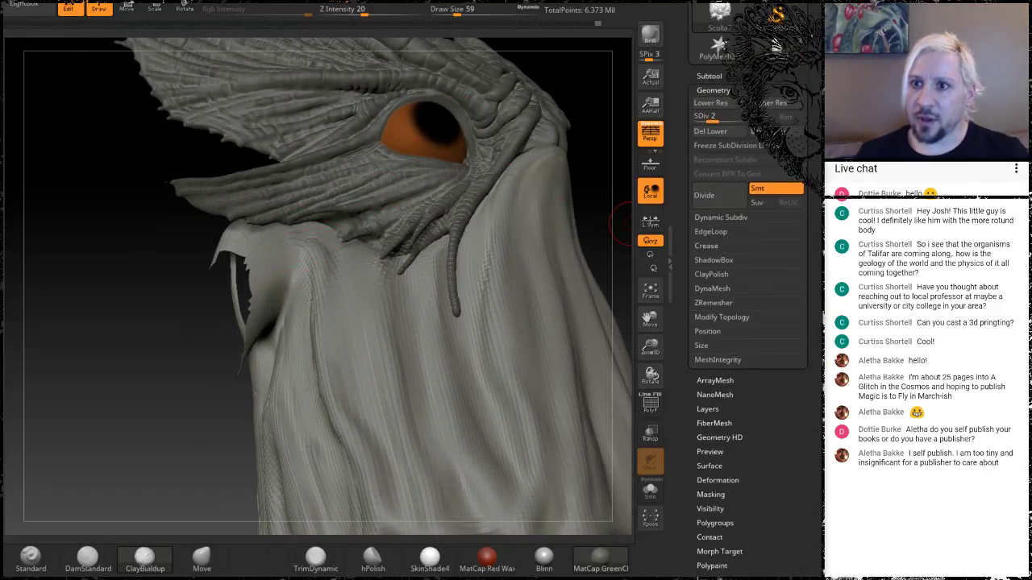
left_click(711, 76)
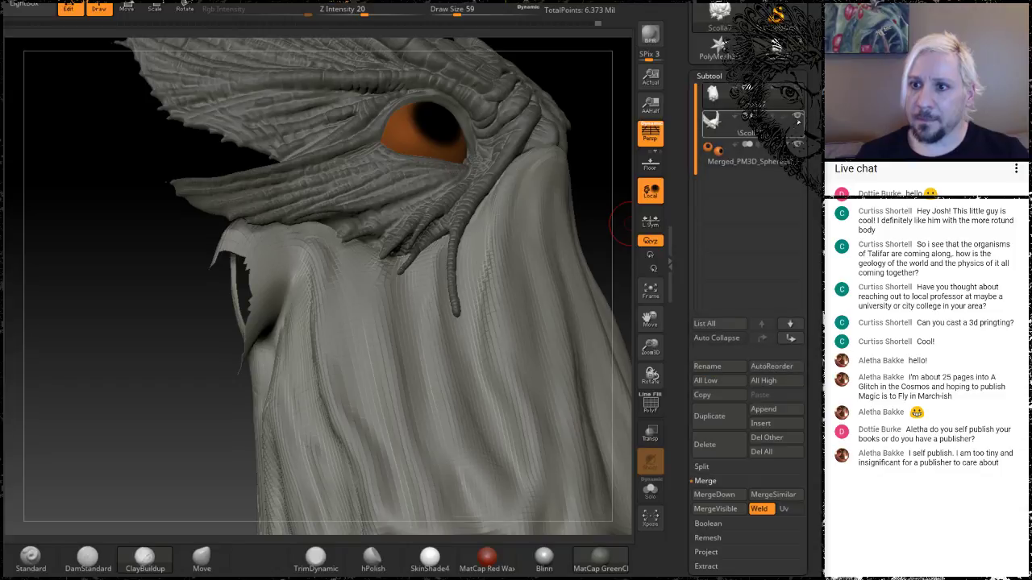
left_click(797, 123)
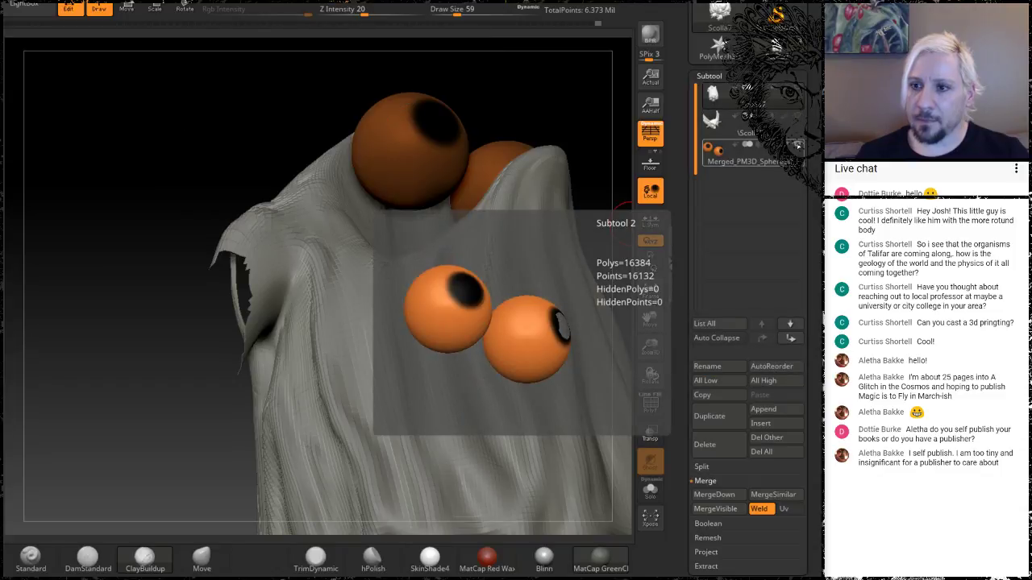
left_click(796, 146)
Examine the isolated body's shoulder, ragged arm opening and surrounding skin folds from the front, side and back
mouse_move(187, 134)
left_mouse_down()
mouse_move(233, 157)
mouse_move(196, 196)
left_mouse_up()
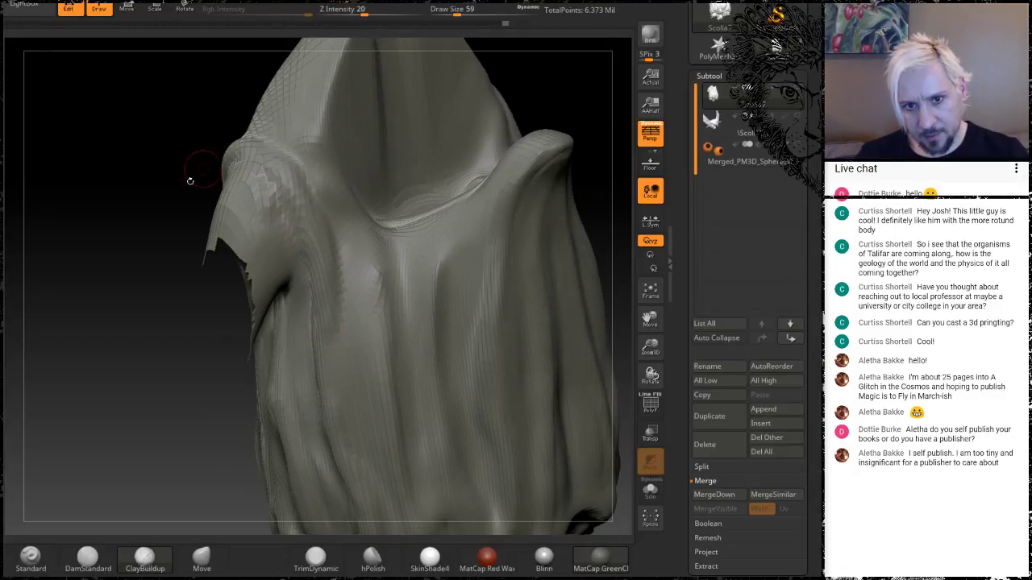
left_click_drag(156, 196, 361, 140)
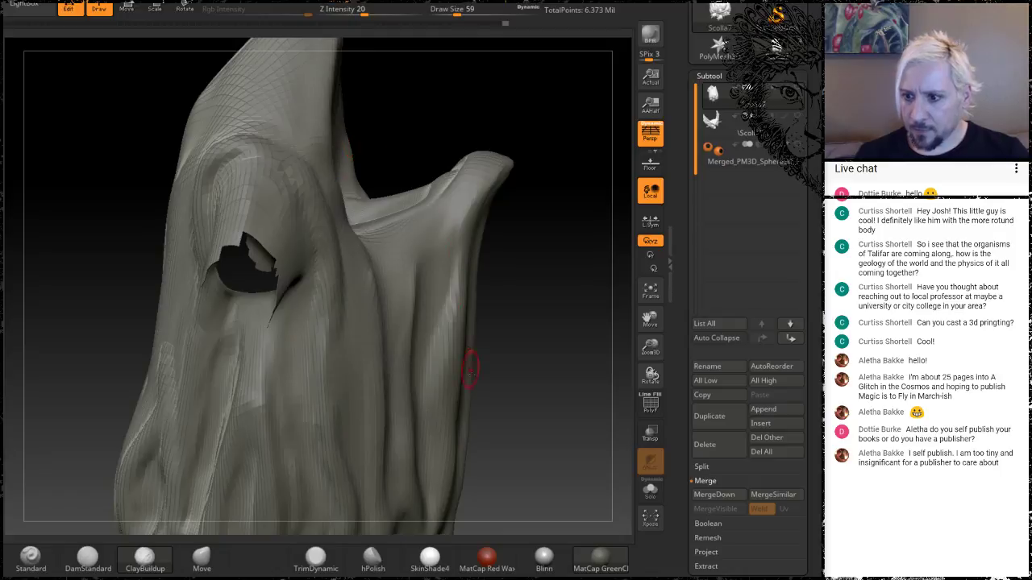
left_click_drag(542, 347, 509, 301, "alt")
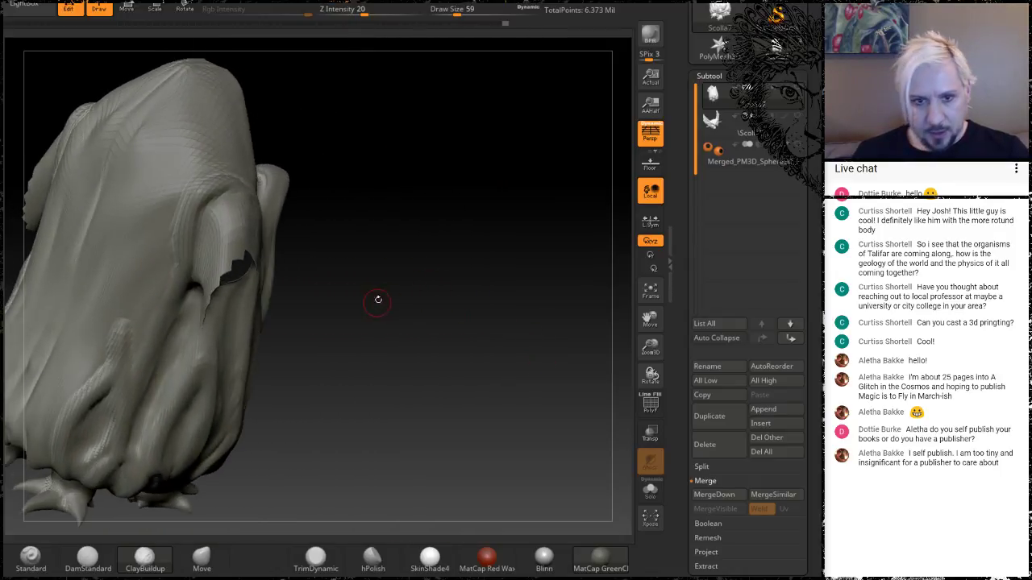
left_click_drag(378, 299, 350, 143, "alt")
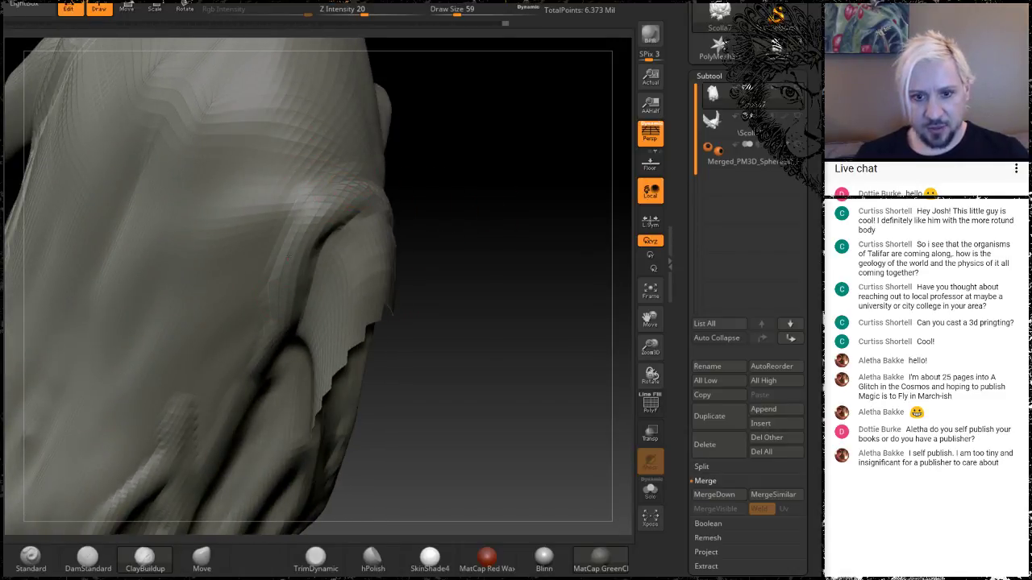
mouse_move(488, 208)
left_mouse_down()
mouse_move(347, 237)
mouse_move(246, 231)
mouse_move(327, 220)
left_mouse_up()
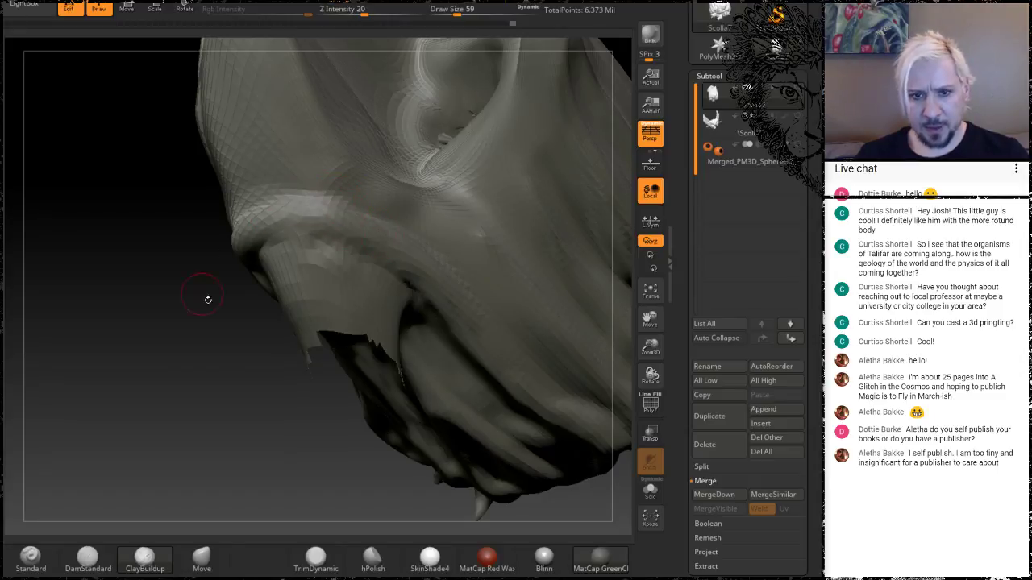
Carve creases around the shoulder fold and the torn arm opening on the body with the DamStandard brush
mouse_move(191, 359)
left_mouse_down()
mouse_move(299, 323)
mouse_move(403, 339)
mouse_move(242, 403)
mouse_move(182, 441)
left_mouse_up()
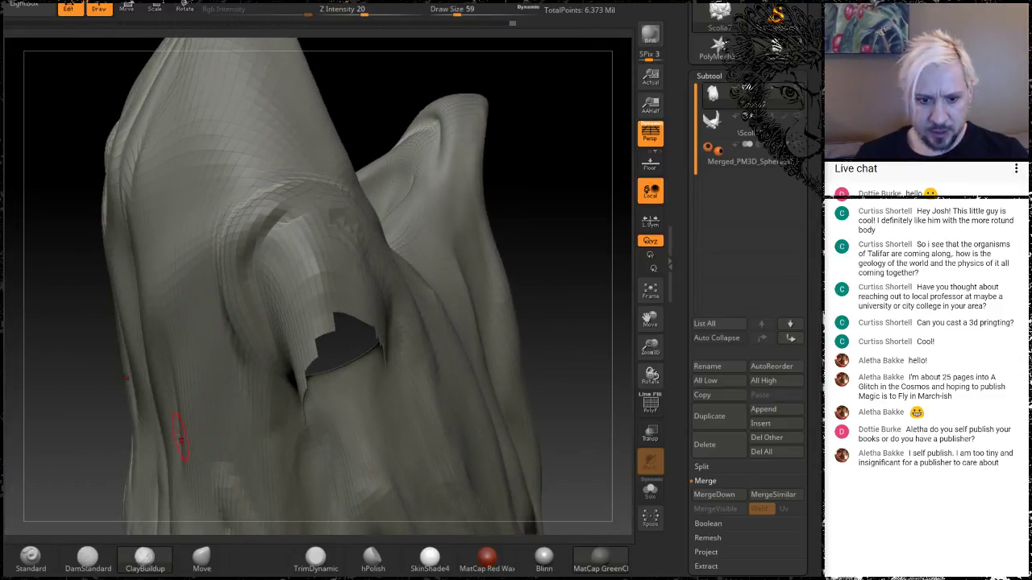
left_click(88, 557)
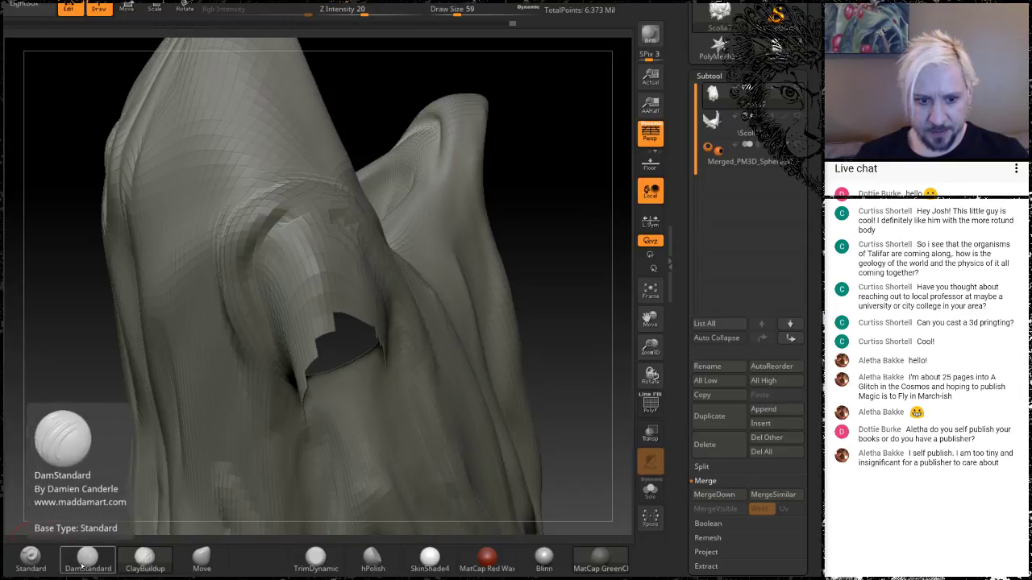
mouse_move(356, 233)
left_mouse_down()
mouse_move(329, 216)
mouse_move(281, 232)
mouse_move(269, 247)
mouse_move(314, 218)
mouse_move(357, 249)
mouse_move(282, 218)
mouse_move(260, 279)
mouse_move(311, 214)
left_mouse_up()
left_click_drag(539, 193, 605, 173)
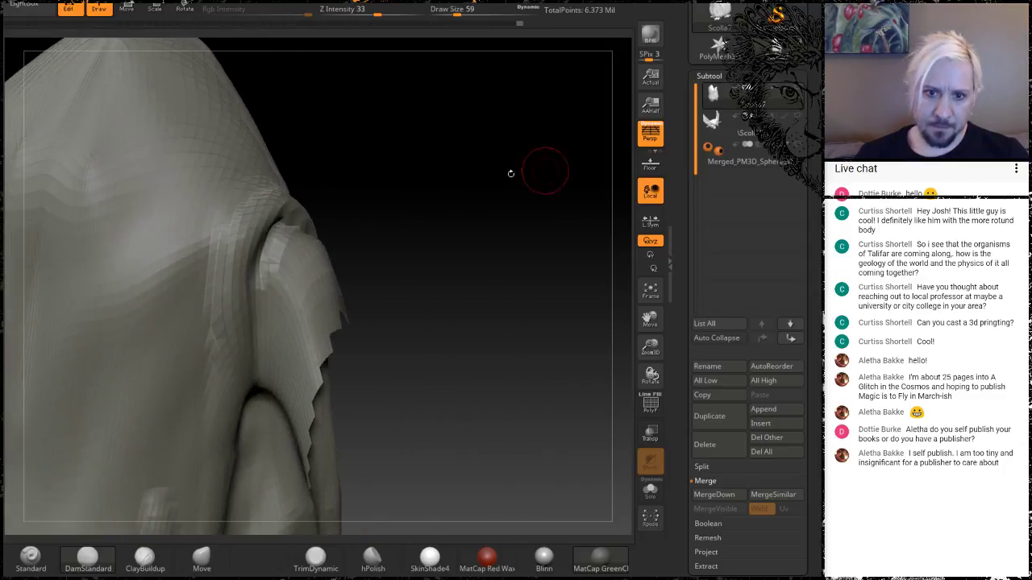
left_click_drag(258, 277, 267, 378)
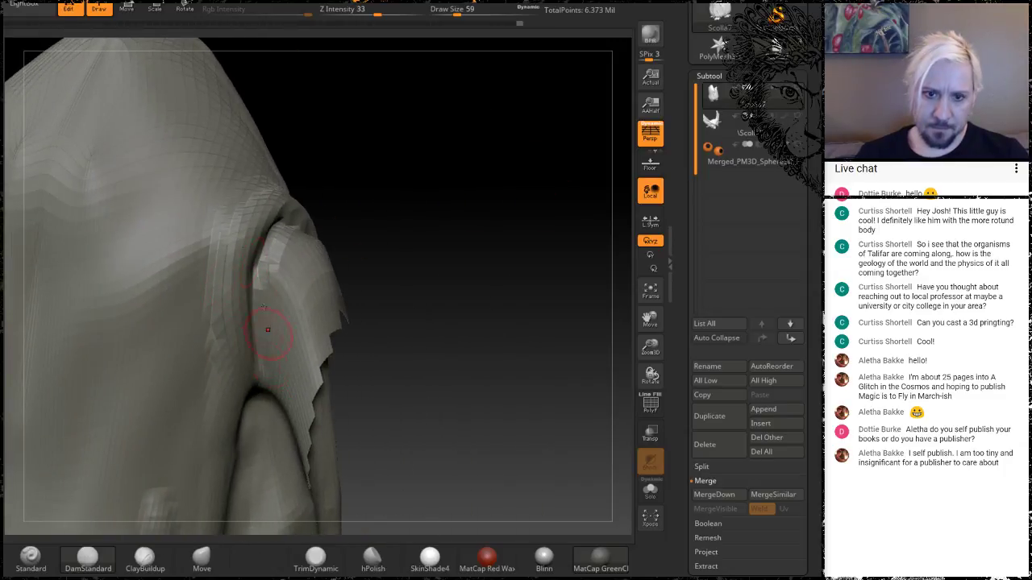
left_click_drag(414, 153, 365, 223)
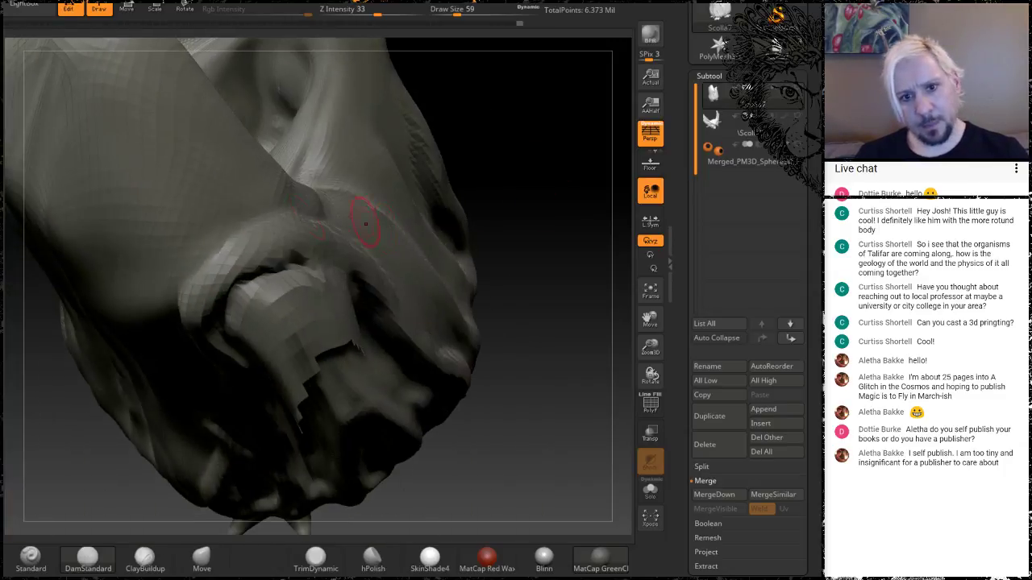
mouse_move(189, 325)
left_mouse_down()
mouse_move(184, 270)
mouse_move(299, 218)
mouse_move(198, 274)
left_mouse_up()
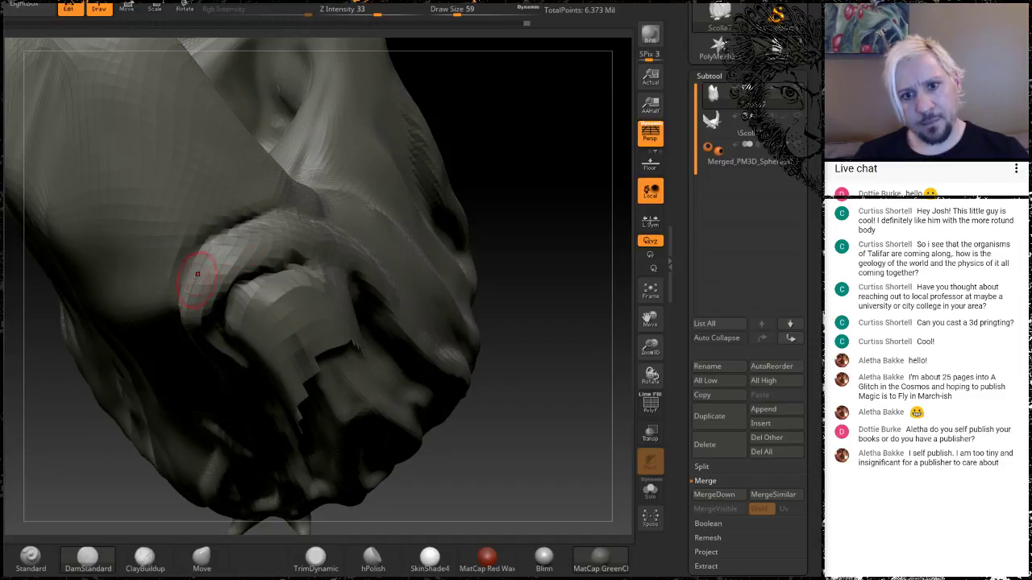
mouse_move(540, 191)
left_mouse_down()
mouse_move(565, 129)
mouse_move(542, 149)
mouse_move(540, 195)
mouse_move(500, 142)
mouse_move(436, 209)
mouse_move(469, 179)
mouse_move(535, 171)
left_mouse_up()
Show the hidden head subtool with the large serrated ears and check how it meets the body's upper back
left_click(798, 121)
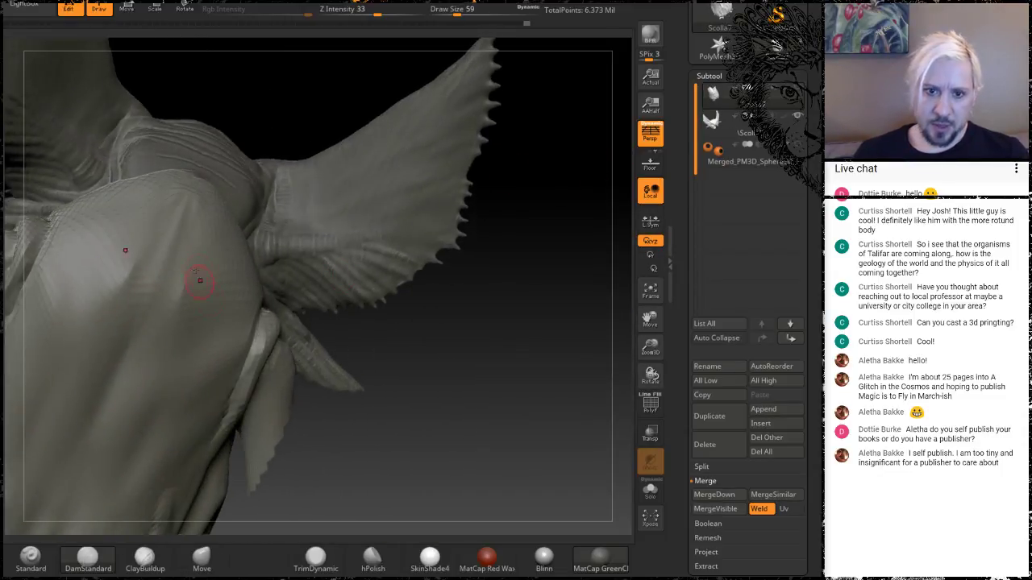
left_click_drag(281, 116, 212, 231)
left_click_drag(438, 189, 257, 292)
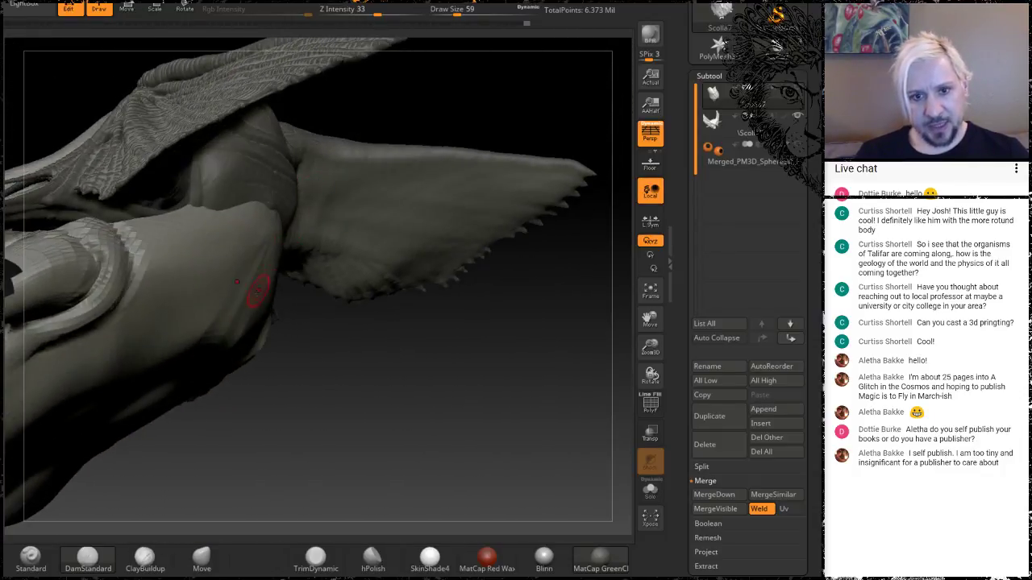
left_click_drag(484, 114, 455, 220)
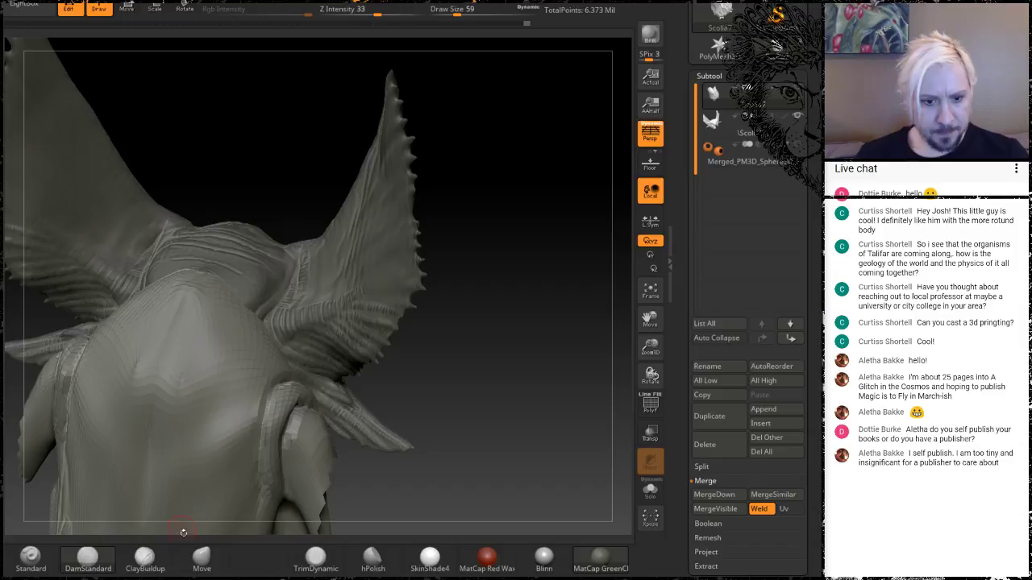
Build up the upper back just below the neck using the ClayBuildup brush at draw size 104
left_click(145, 556)
left_click_drag(516, 315, 260, 342)
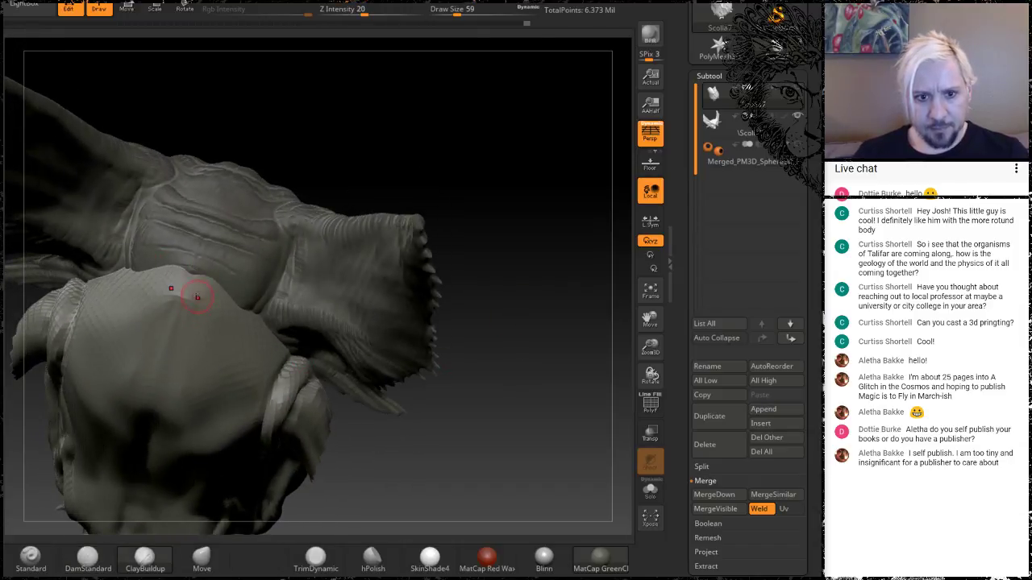
key("space")
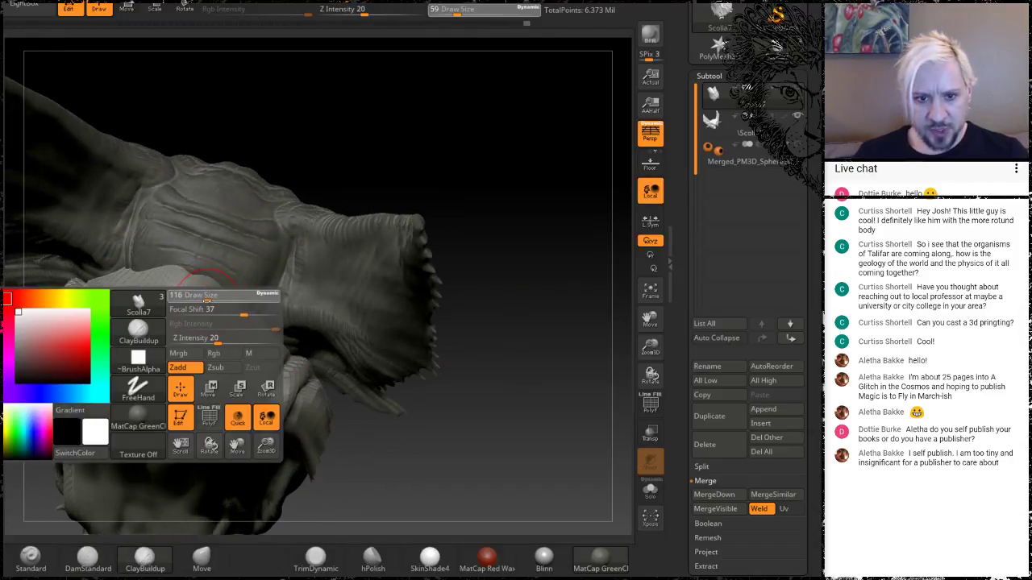
left_click_drag(208, 299, 205, 299)
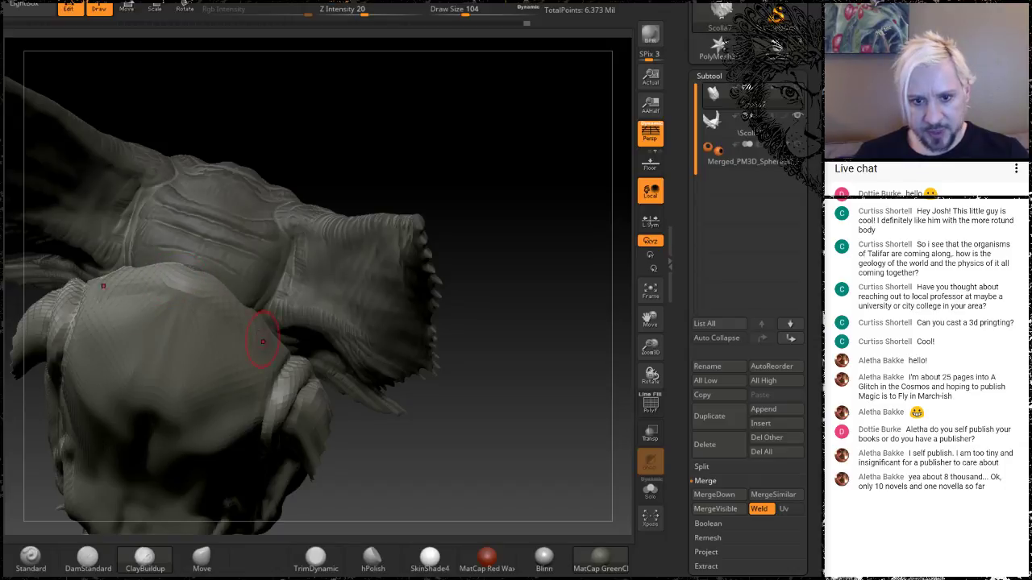
left_click_drag(394, 181, 312, 156)
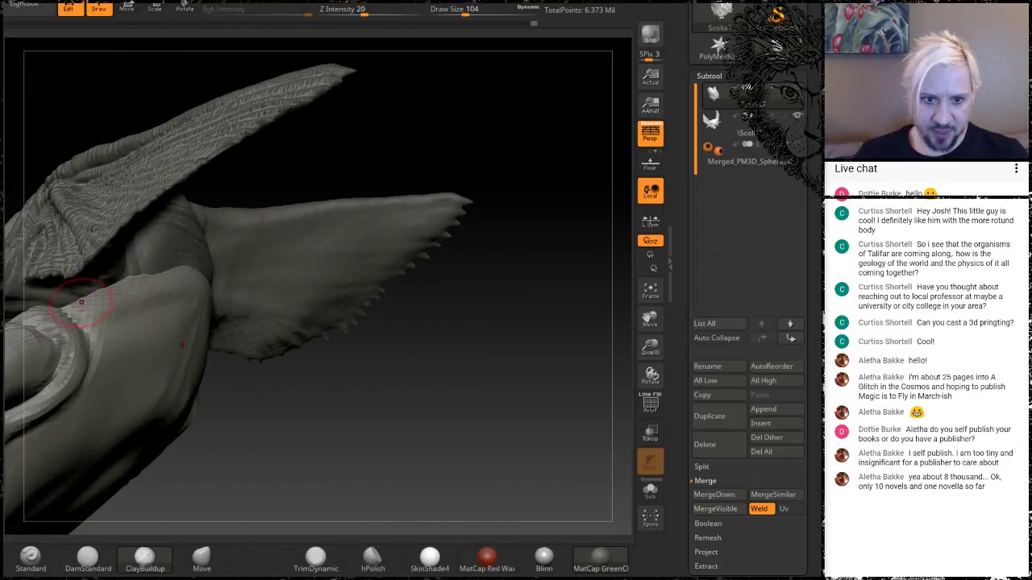
left_click_drag(379, 129, 184, 268)
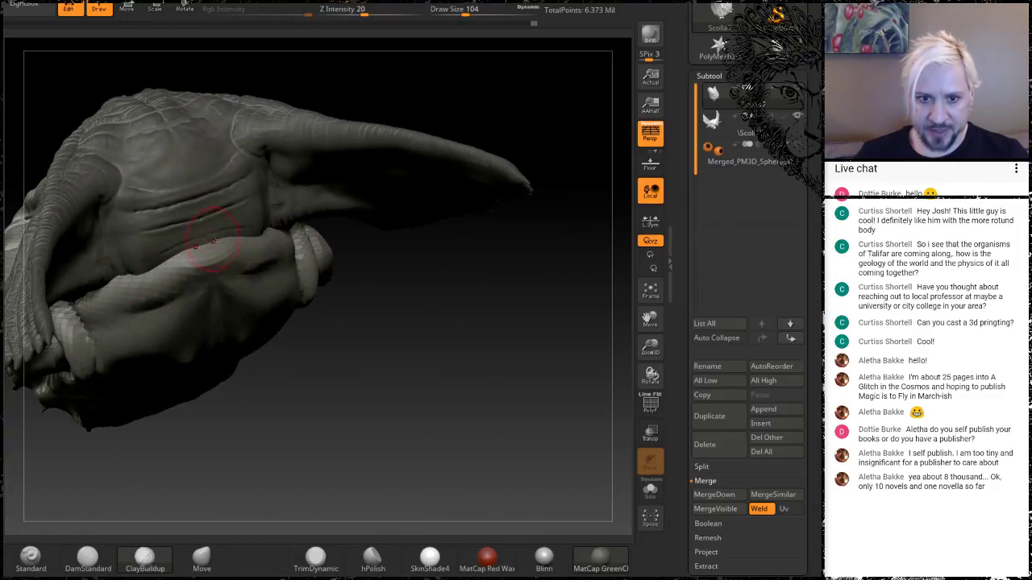
mouse_move(419, 346)
left_mouse_down()
mouse_move(274, 329)
mouse_move(219, 304)
mouse_move(320, 343)
mouse_move(241, 289)
left_mouse_up()
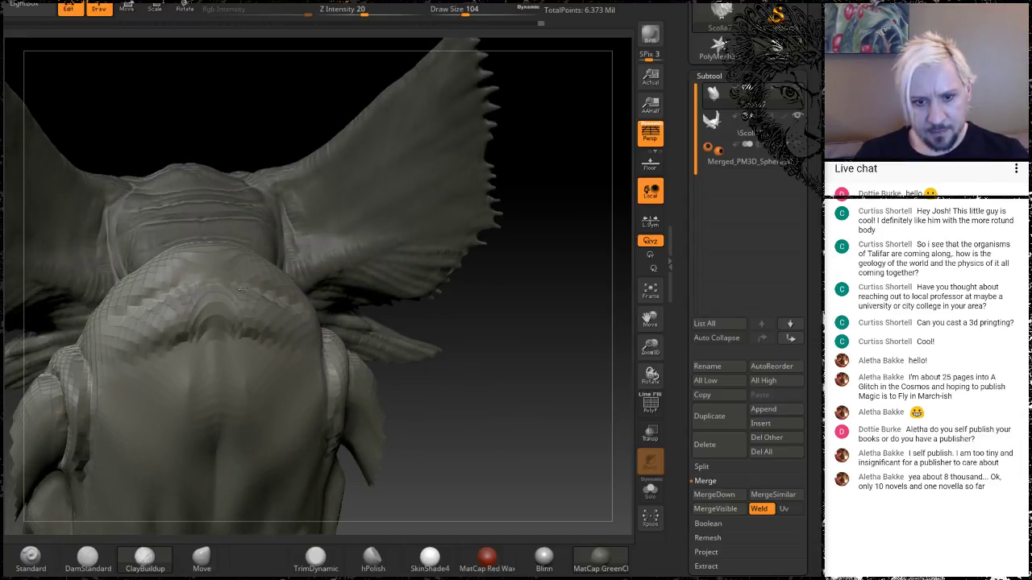
Add clay folds across the upper back and down the body's side behind the arm
left_click_drag(556, 347, 214, 352)
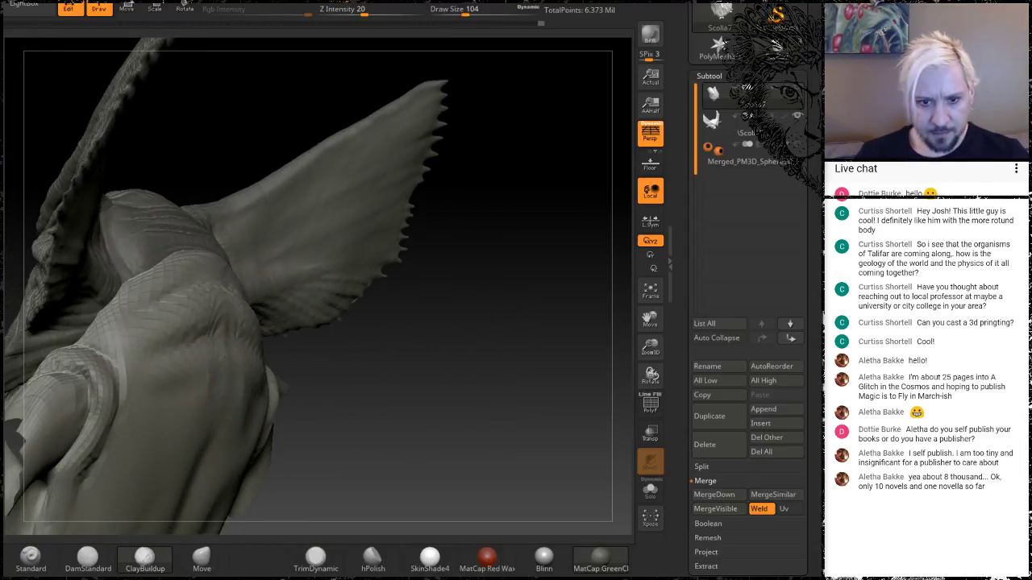
mouse_move(124, 374)
left_mouse_down()
mouse_move(148, 375)
mouse_move(122, 405)
mouse_move(166, 404)
left_mouse_up()
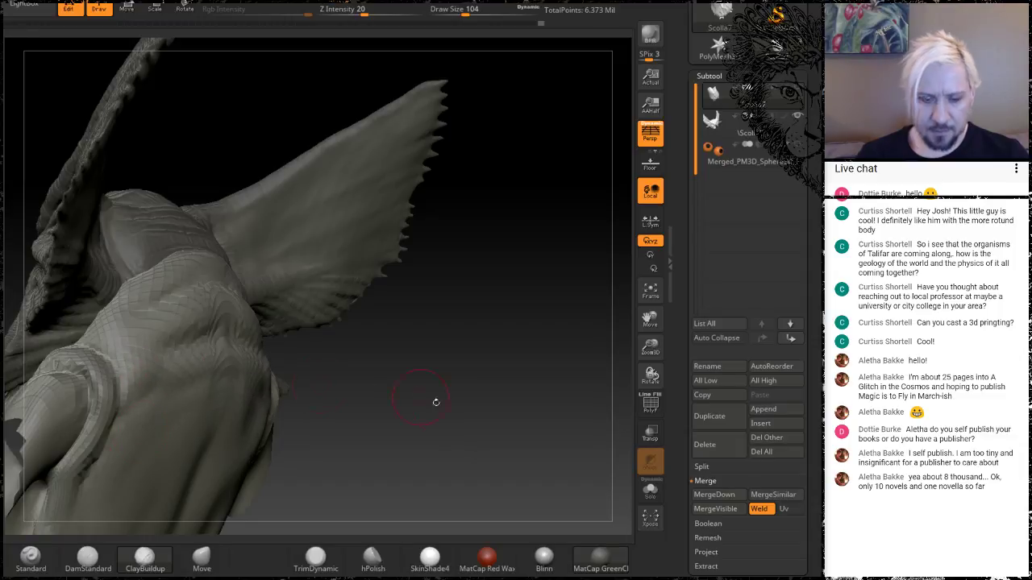
left_click_drag(435, 402, 410, 260)
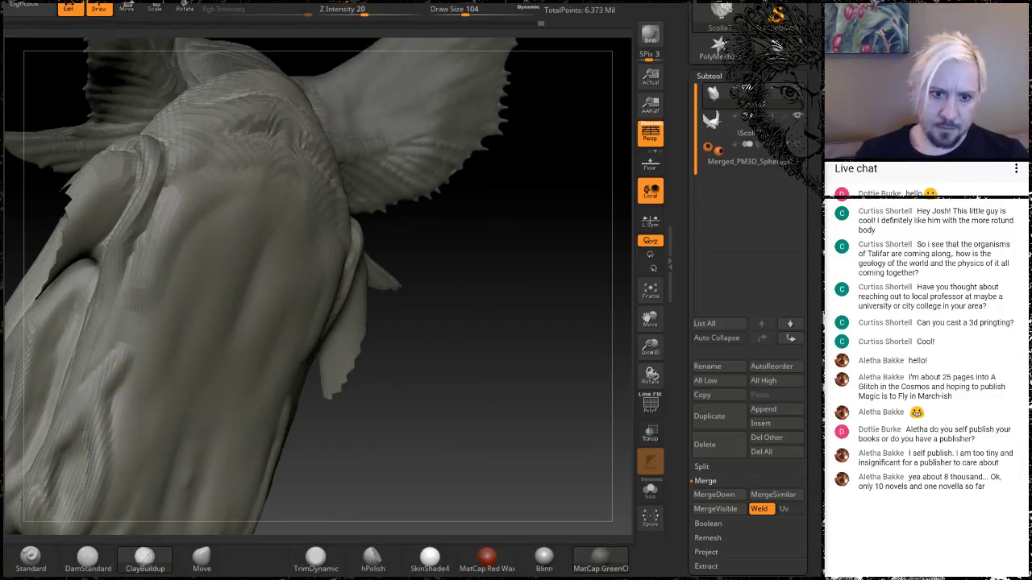
left_click_drag(137, 306, 111, 391)
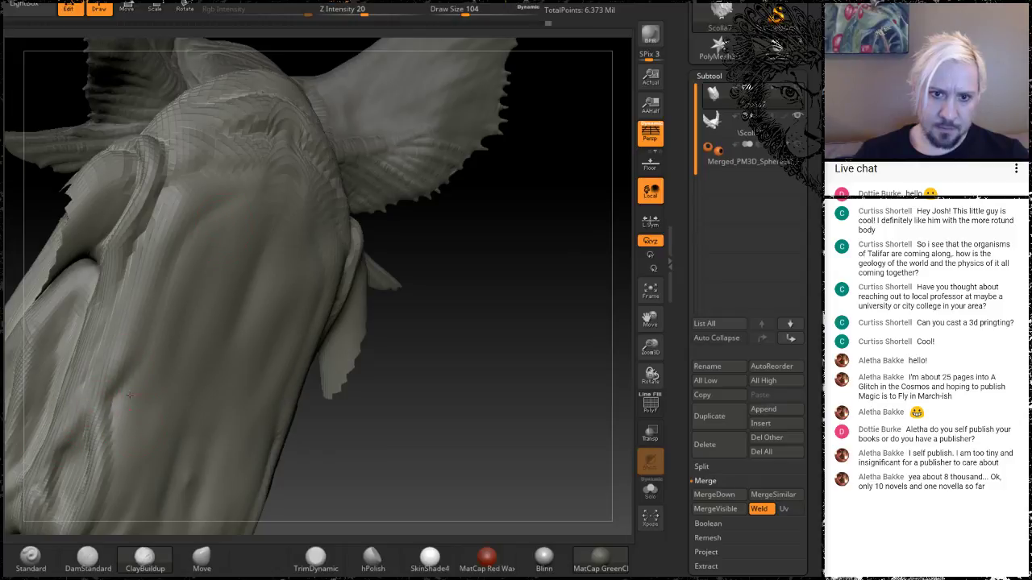
mouse_move(516, 237)
left_mouse_down()
mouse_move(463, 242)
mouse_move(482, 292)
left_mouse_up()
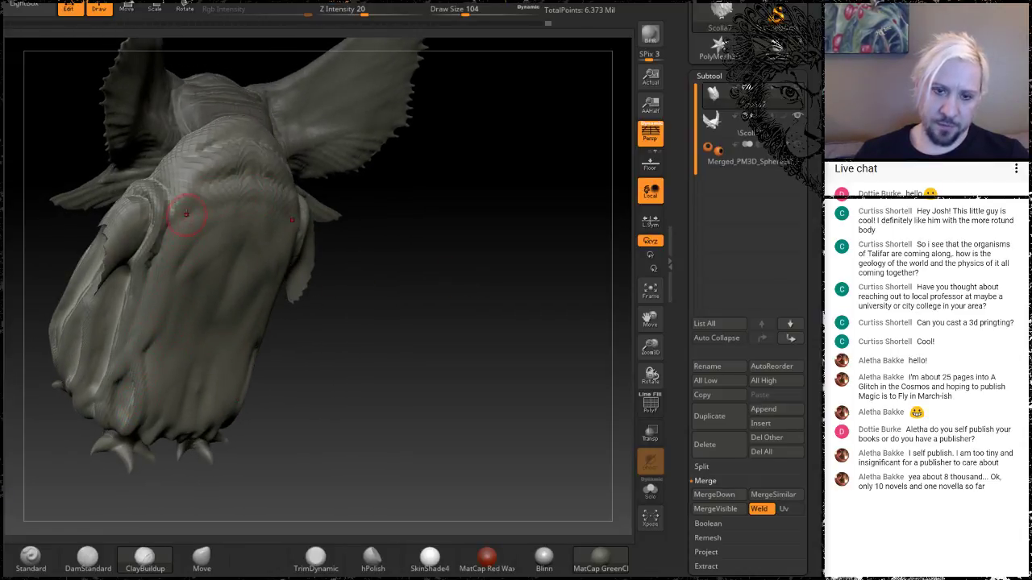
left_click_drag(424, 295, 468, 293)
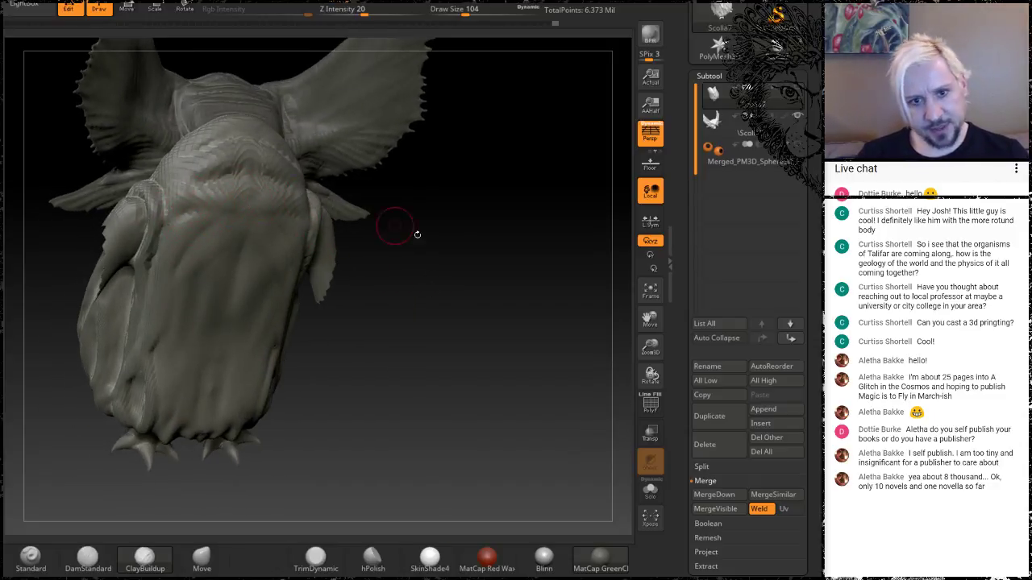
Thicken the skin rolls of the hump between the neck and the shoulders with ClayBuildup strokes
mouse_move(396, 230)
left_mouse_down()
mouse_move(333, 291)
mouse_move(387, 242)
mouse_move(451, 207)
mouse_move(436, 296)
mouse_move(307, 203)
left_mouse_up()
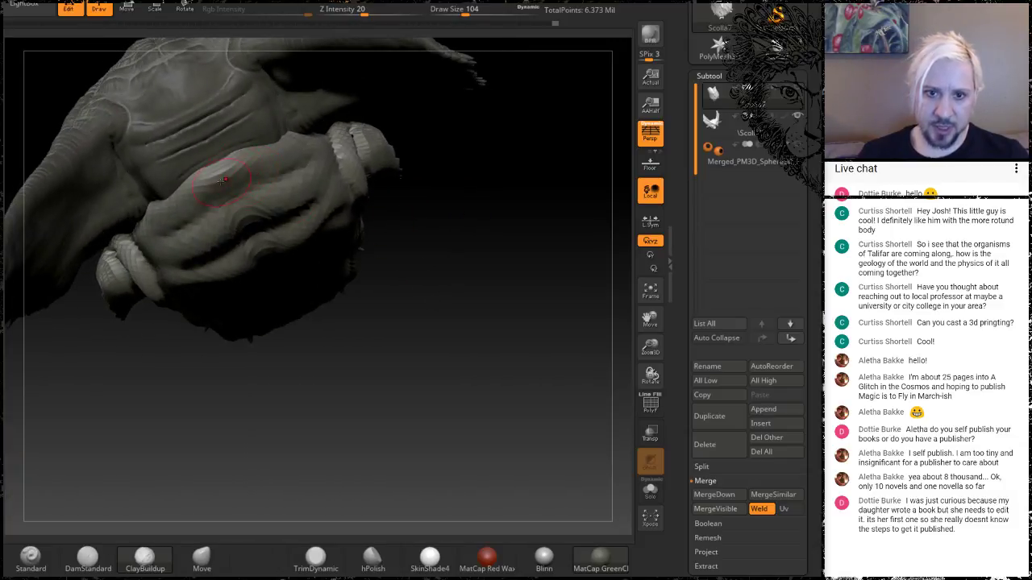
mouse_move(236, 172)
left_mouse_down()
mouse_move(242, 193)
mouse_move(212, 237)
mouse_move(462, 327)
mouse_move(467, 311)
left_mouse_up()
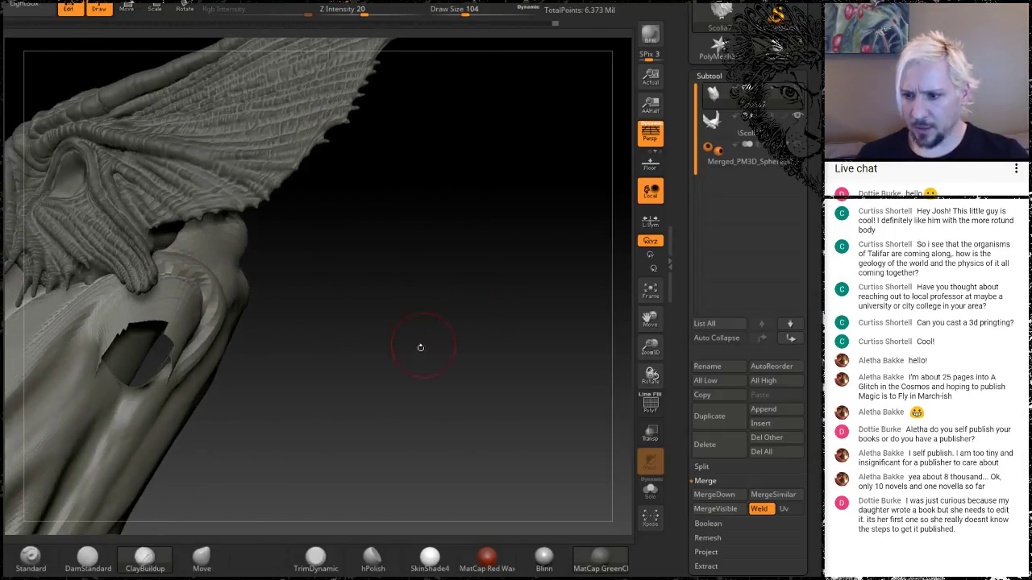
mouse_move(420, 346)
left_mouse_down()
mouse_move(527, 295)
mouse_move(460, 318)
mouse_move(488, 335)
mouse_move(482, 376)
mouse_move(510, 270)
mouse_move(529, 297)
mouse_move(167, 228)
left_mouse_up()
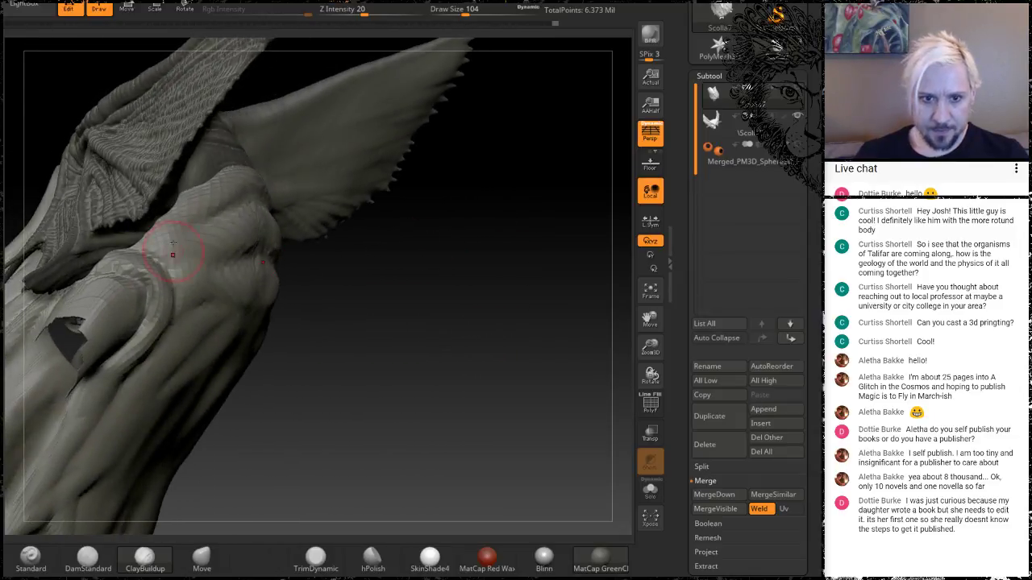
mouse_move(428, 283)
left_mouse_down()
mouse_move(282, 292)
mouse_move(246, 282)
left_mouse_up()
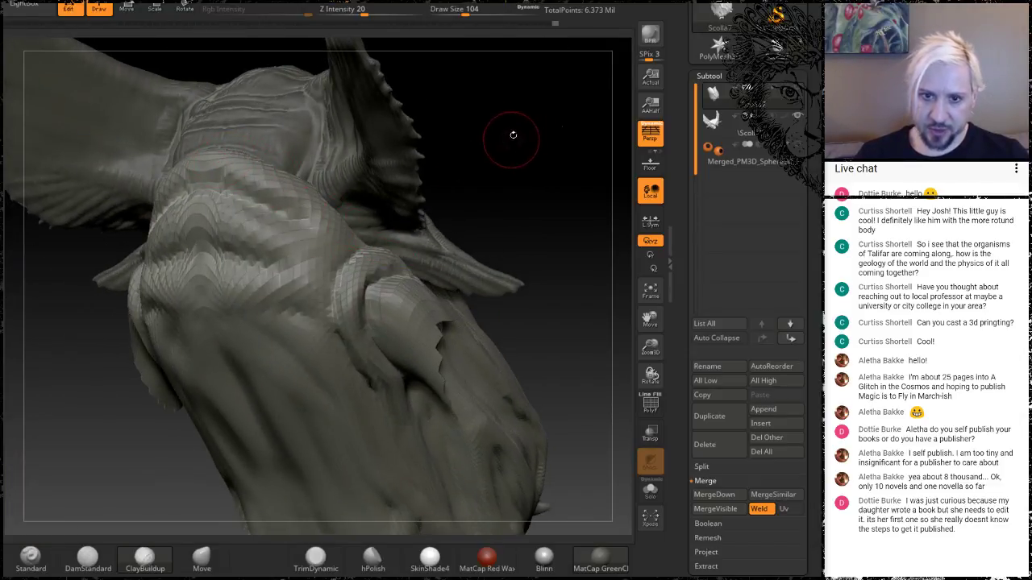
Layer heavier overlapping folds over the hump, sweeping from the shoulder to the middle of the back
mouse_move(511, 138)
left_mouse_down()
mouse_move(484, 242)
mouse_move(438, 339)
mouse_move(475, 288)
mouse_move(387, 230)
left_mouse_up()
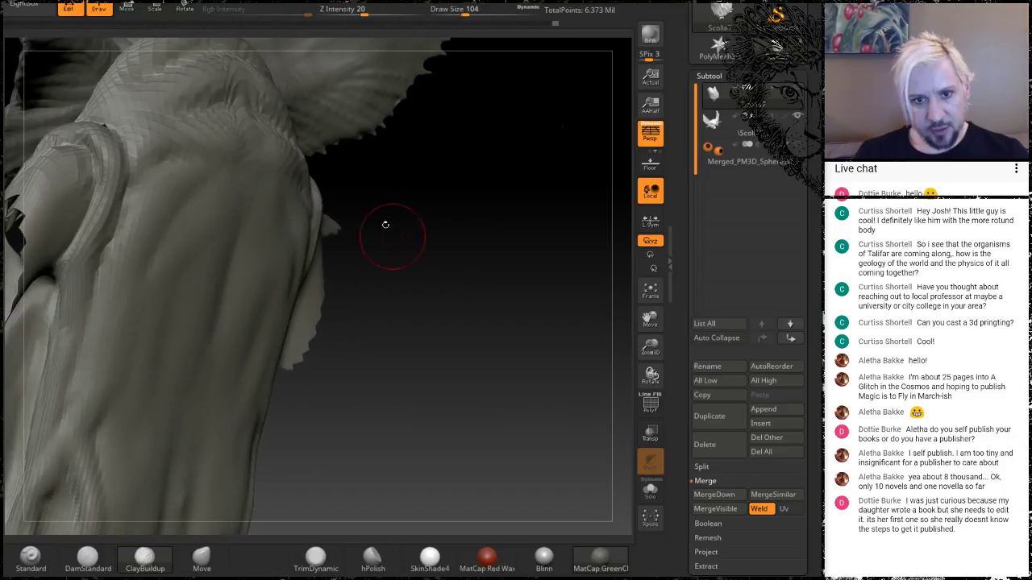
mouse_move(420, 199)
left_mouse_down()
mouse_move(437, 222)
mouse_move(472, 177)
mouse_move(487, 201)
mouse_move(377, 223)
left_mouse_up()
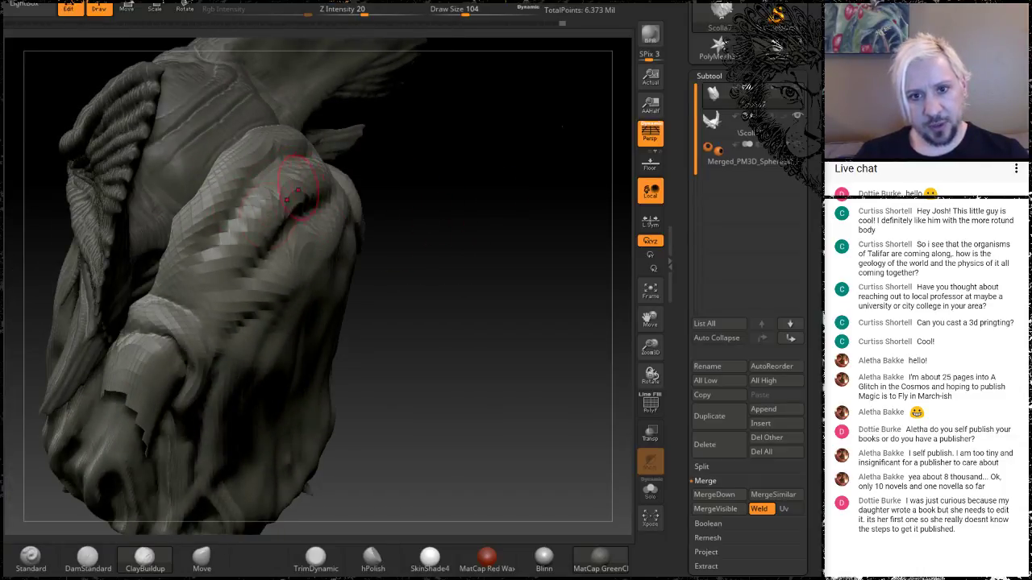
left_click_drag(378, 274, 209, 272)
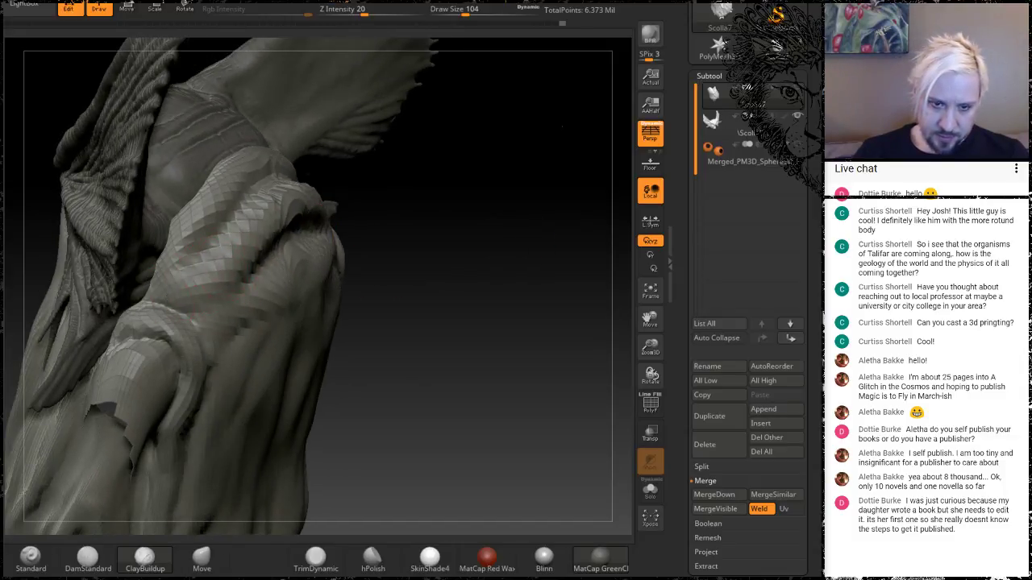
left_click_drag(472, 338, 345, 256)
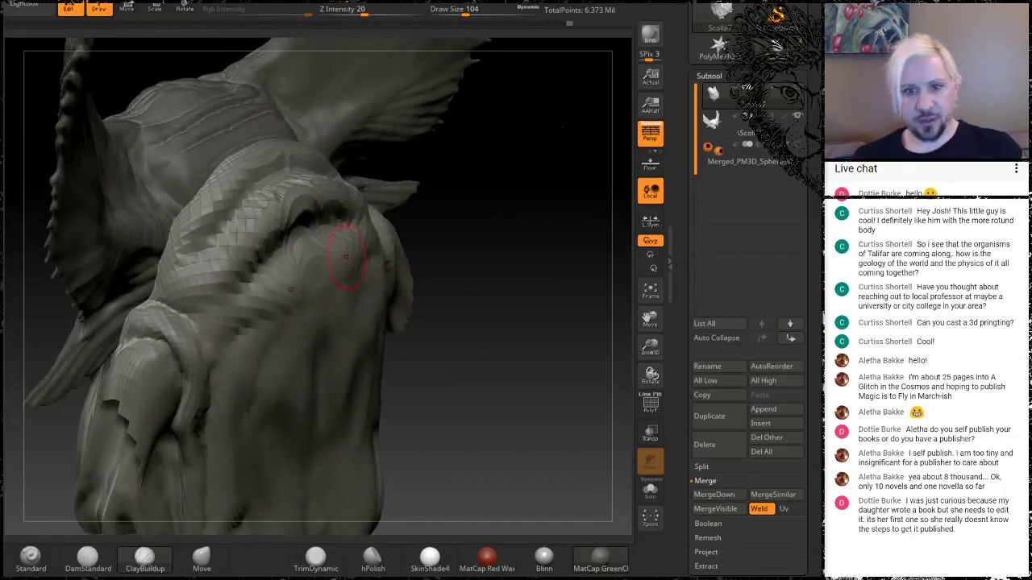
Smooth the rough folds on the hump and the surface of the lower back
mouse_move(315, 218)
left_mouse_down("shift")
mouse_move(234, 230)
mouse_move(323, 184)
mouse_move(225, 276)
mouse_move(342, 224)
left_mouse_up("shift")
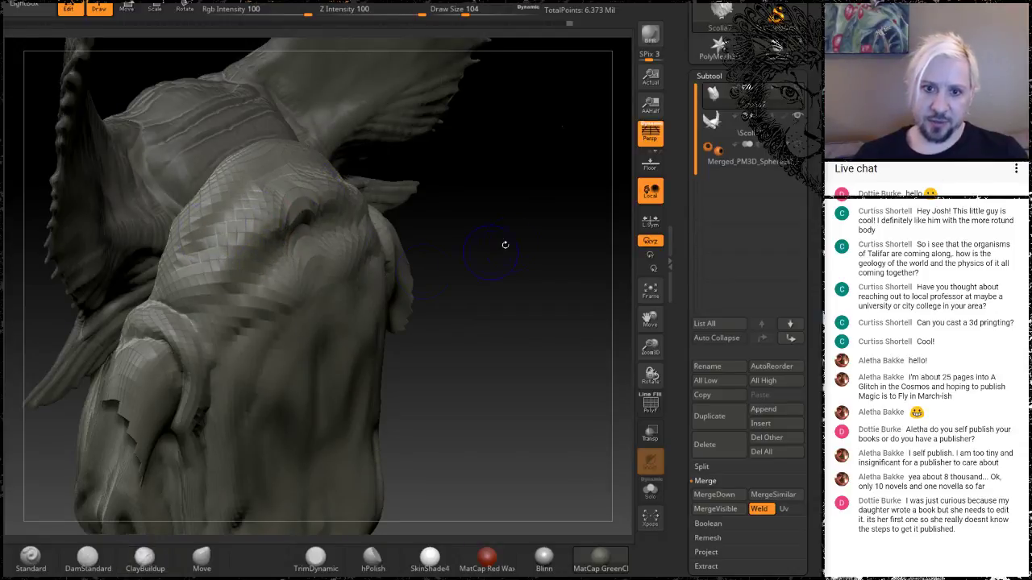
mouse_move(505, 244)
left_mouse_down()
mouse_move(606, 255)
mouse_move(430, 376)
mouse_move(403, 379)
mouse_move(524, 294)
mouse_move(532, 353)
mouse_move(442, 326)
mouse_move(382, 260)
mouse_move(425, 191)
mouse_move(372, 225)
left_mouse_up()
left_click_drag(550, 147, 555, 154)
mouse_move(443, 368)
left_mouse_down("shift")
mouse_move(431, 308)
mouse_move(470, 312)
mouse_move(468, 325)
left_mouse_up("shift")
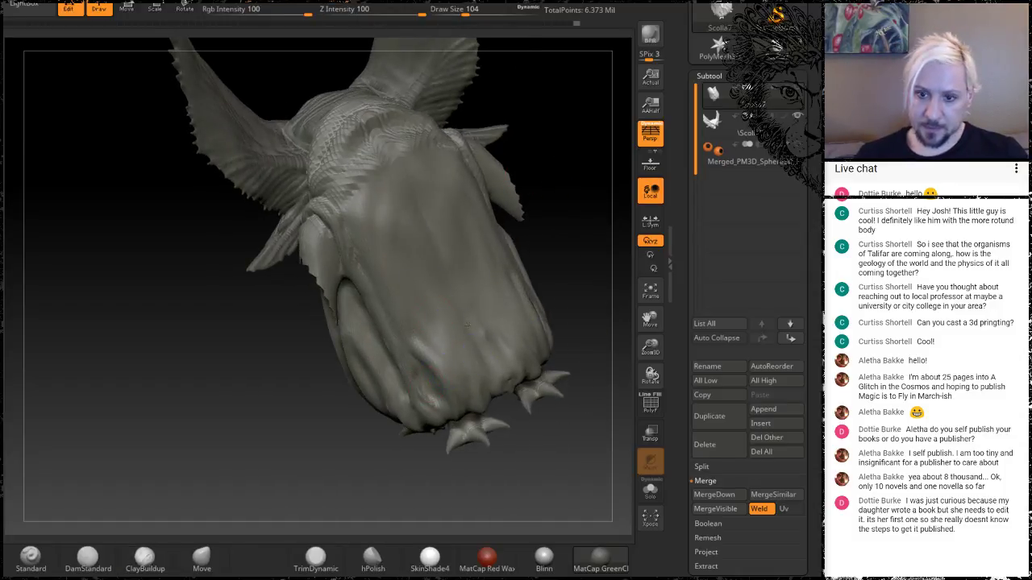
Return to the ClayBuildup brush and refine the folds on the back and over the hump
key("b")
key("c")
key("b")
mouse_move(299, 476)
left_mouse_down()
mouse_move(189, 414)
mouse_move(229, 373)
mouse_move(234, 339)
mouse_move(237, 360)
mouse_move(260, 350)
mouse_move(208, 393)
left_mouse_up()
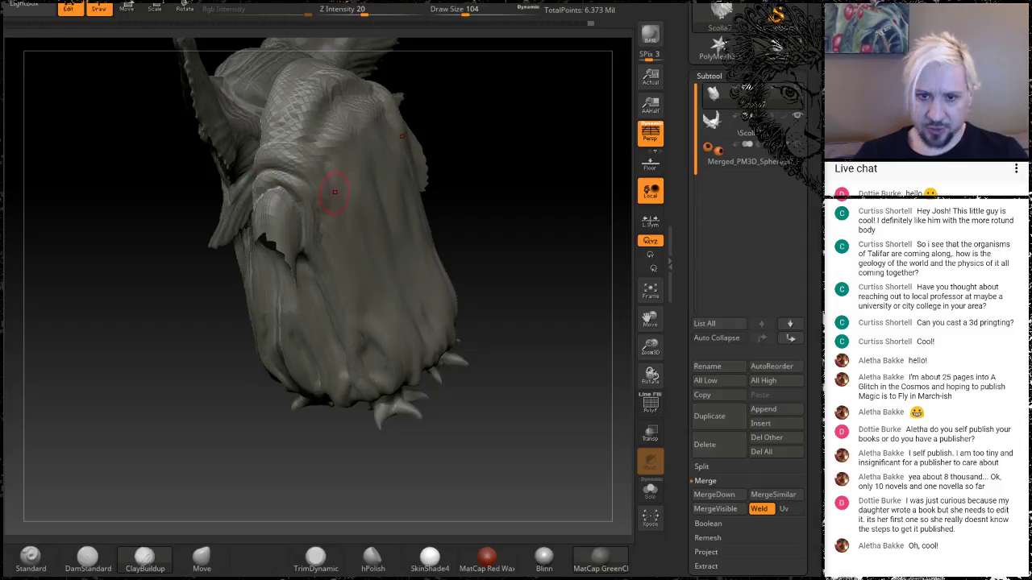
mouse_move(524, 155)
left_mouse_down()
mouse_move(560, 152)
mouse_move(528, 142)
mouse_move(498, 156)
left_mouse_up()
left_click_drag(334, 97, 227, 266)
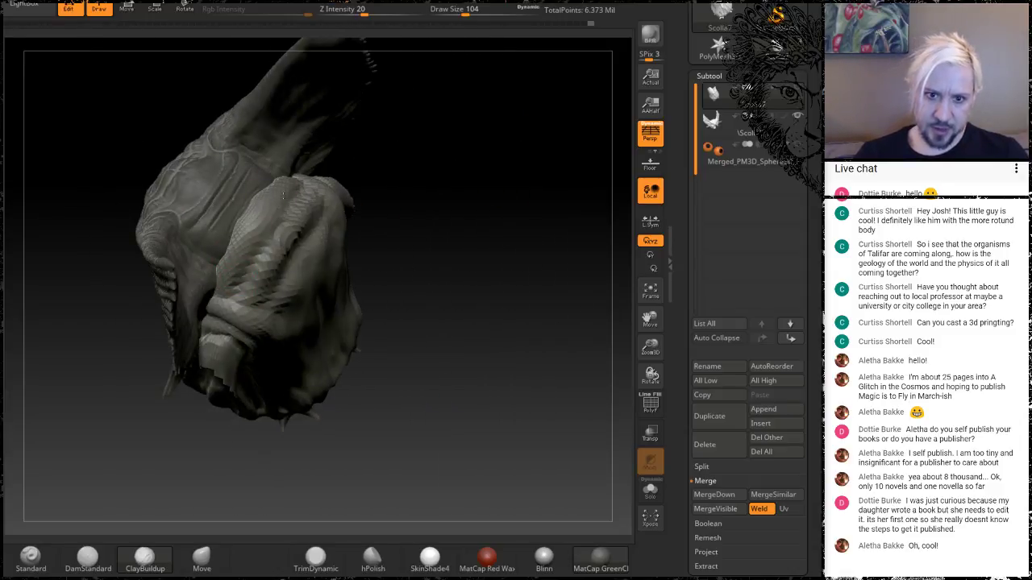
Capture a rectangular snip of the whole creature in side view, from the head fin down to the feet, with the Snipping Tool
mouse_move(345, 219)
left_mouse_down()
mouse_move(484, 160)
mouse_move(181, 236)
mouse_move(350, 299)
mouse_move(443, 228)
mouse_move(379, 218)
mouse_move(487, 216)
mouse_move(467, 262)
mouse_move(472, 249)
left_mouse_up()
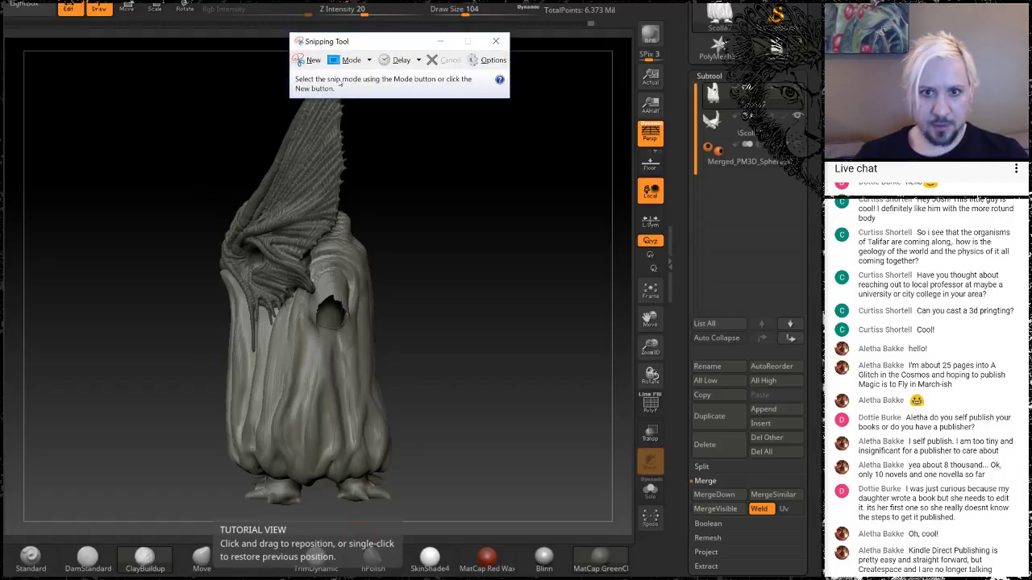
left_click(309, 59)
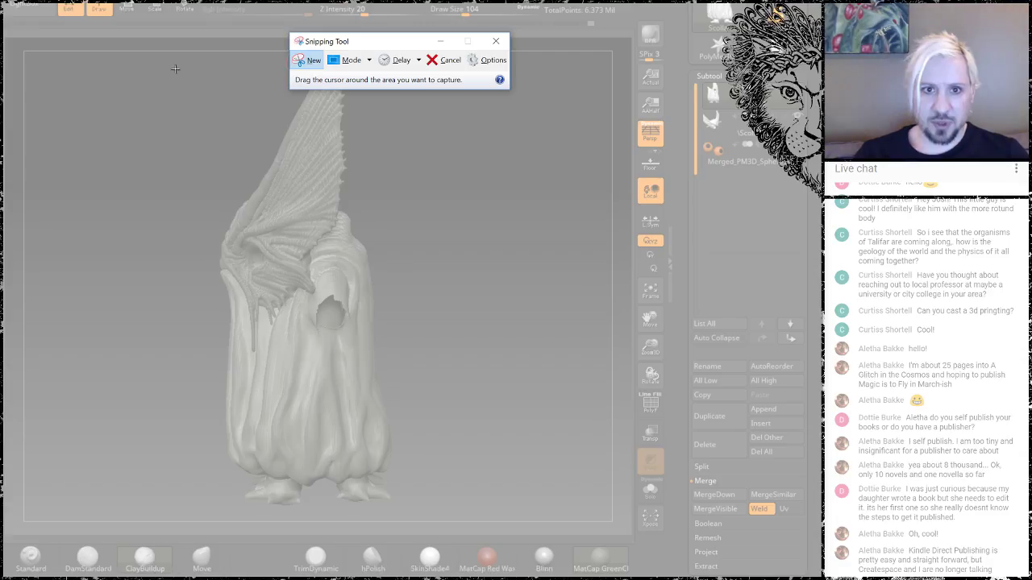
left_click_drag(180, 68, 425, 508)
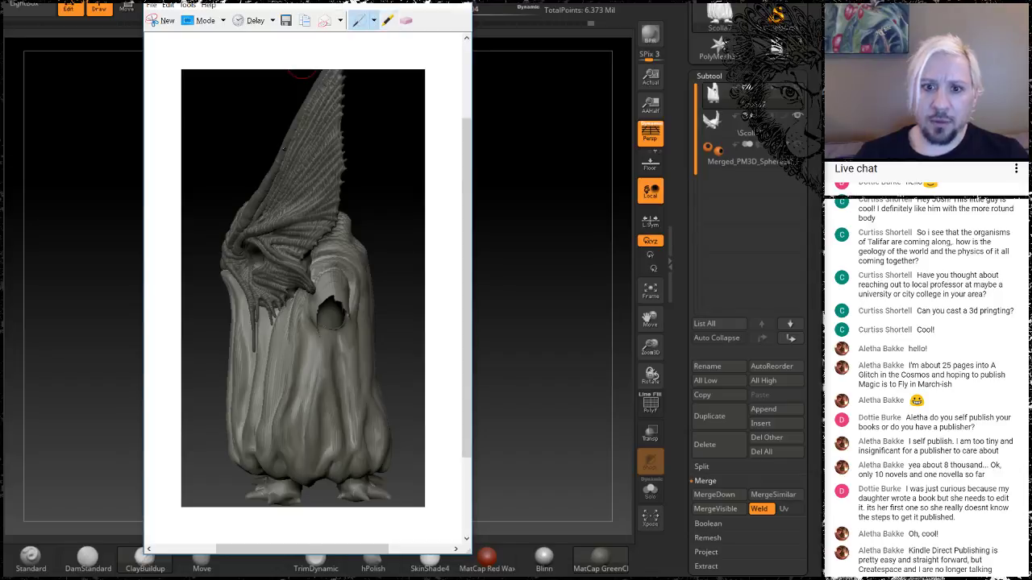
Sketch the skull in blue pen over the creature's head, with the jaw, teeth, eye socket and rounded braincase
mouse_move(258, 260)
left_mouse_down()
mouse_move(262, 269)
mouse_move(258, 230)
mouse_move(288, 246)
mouse_move(269, 274)
mouse_move(264, 251)
mouse_move(228, 269)
mouse_move(240, 300)
mouse_move(258, 300)
mouse_move(272, 277)
mouse_move(235, 306)
mouse_move(234, 283)
mouse_move(262, 296)
left_mouse_up()
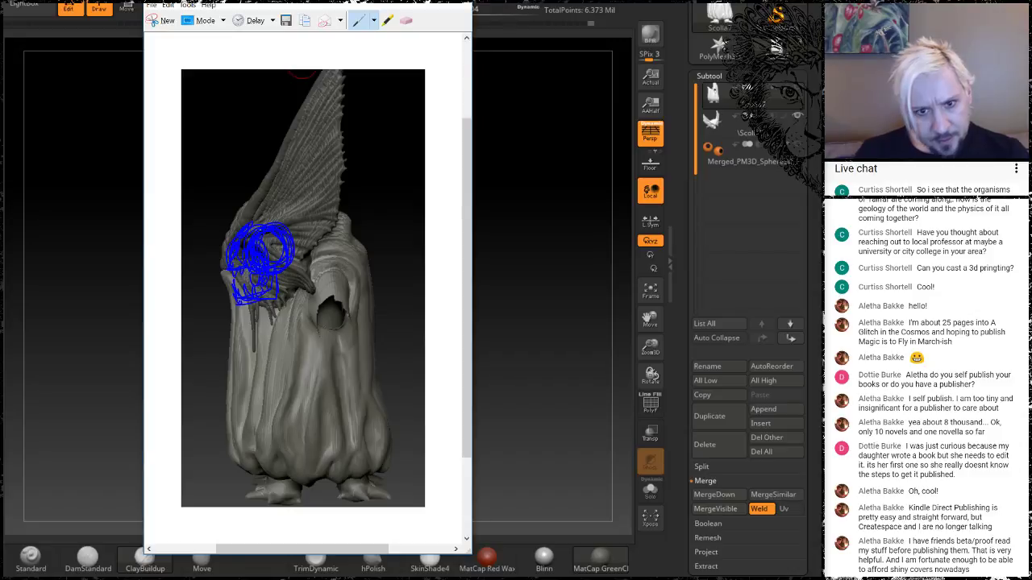
mouse_move(261, 223)
left_mouse_down()
mouse_move(294, 211)
mouse_move(268, 207)
mouse_move(301, 227)
mouse_move(256, 220)
mouse_move(301, 223)
mouse_move(305, 245)
mouse_move(279, 274)
left_mouse_up()
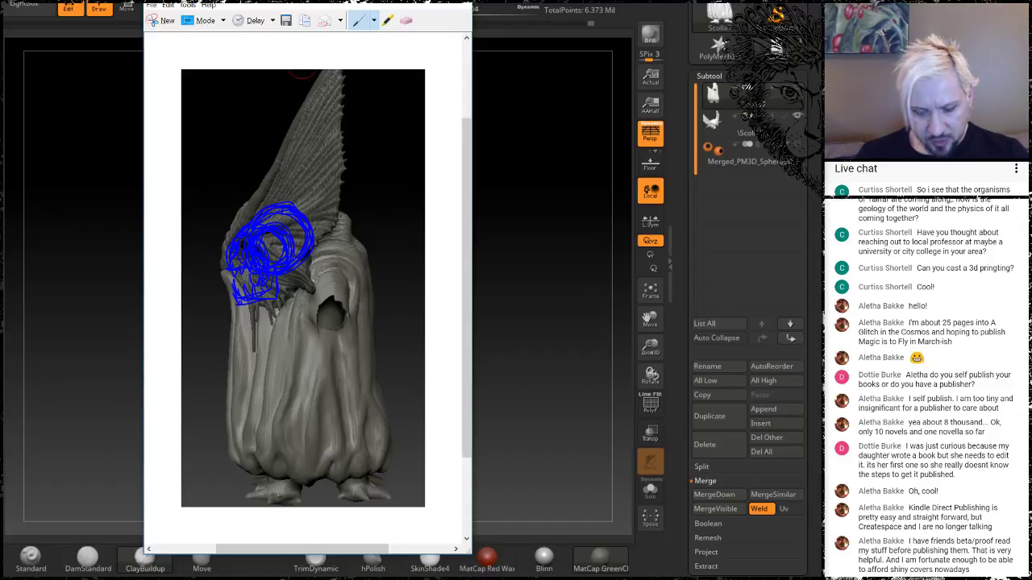
Sketch the foot bones, upright lower leg bones and round knee joints of both legs in blue
mouse_move(281, 494)
left_mouse_down()
mouse_move(268, 492)
mouse_move(363, 492)
mouse_move(351, 487)
left_mouse_up()
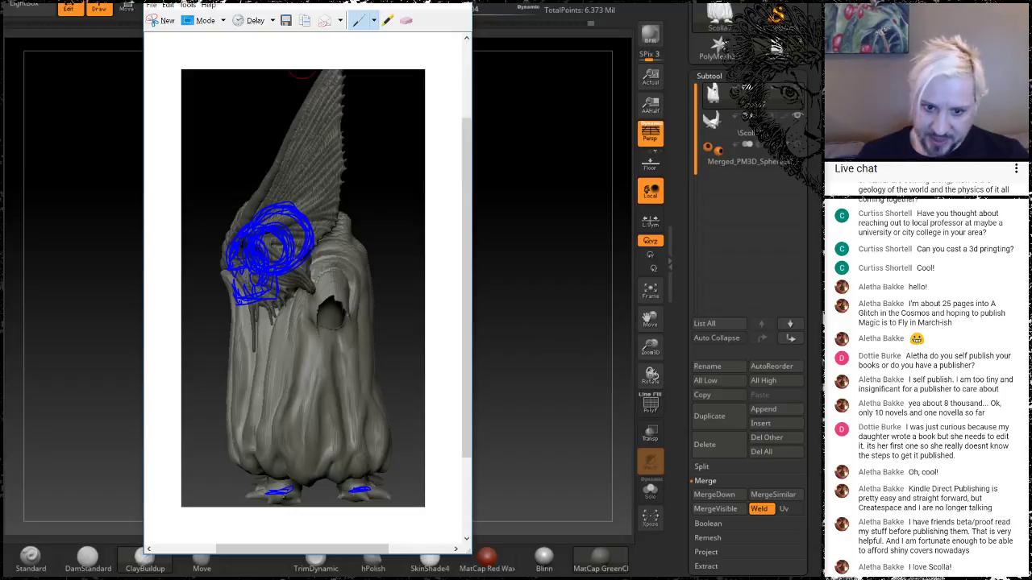
left_click_drag(281, 493, 282, 459)
left_click_drag(357, 490, 354, 460)
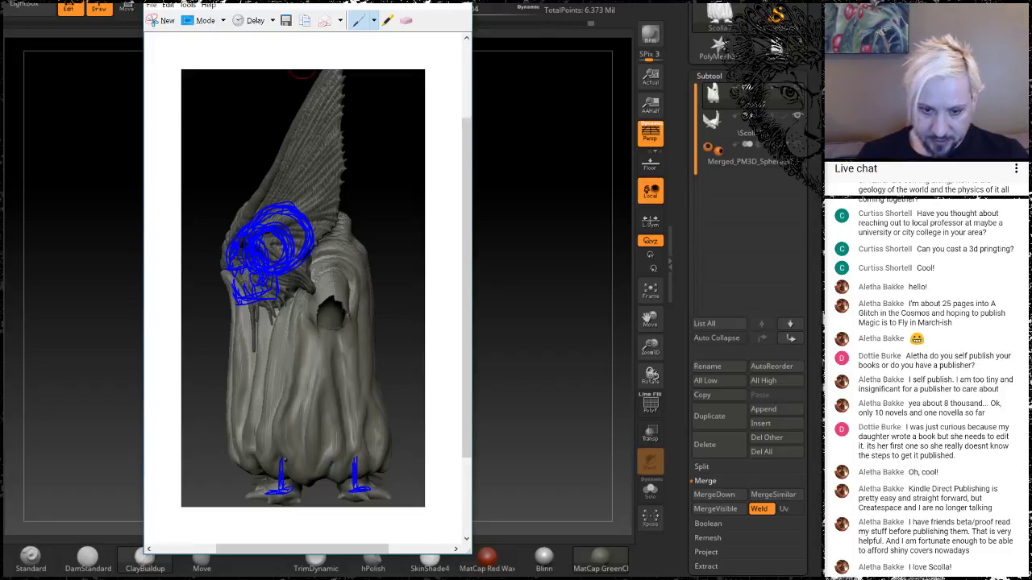
left_click_drag(352, 456, 353, 462)
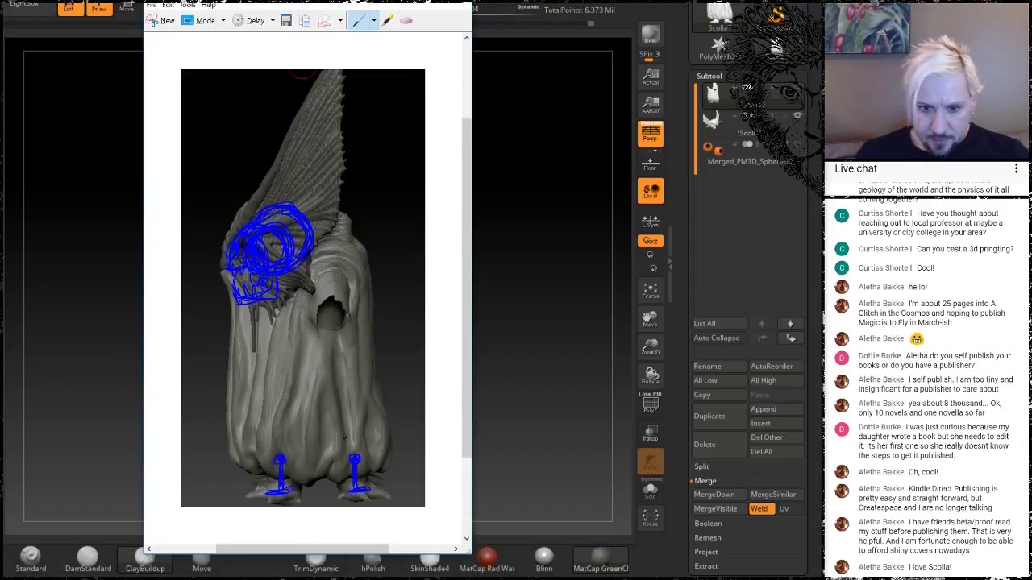
Draw the thigh bones from both knees up to the middle and sketch a spiky pelvis where they meet
mouse_move(280, 456)
left_mouse_down()
mouse_move(316, 437)
mouse_move(333, 444)
mouse_move(321, 441)
left_mouse_up()
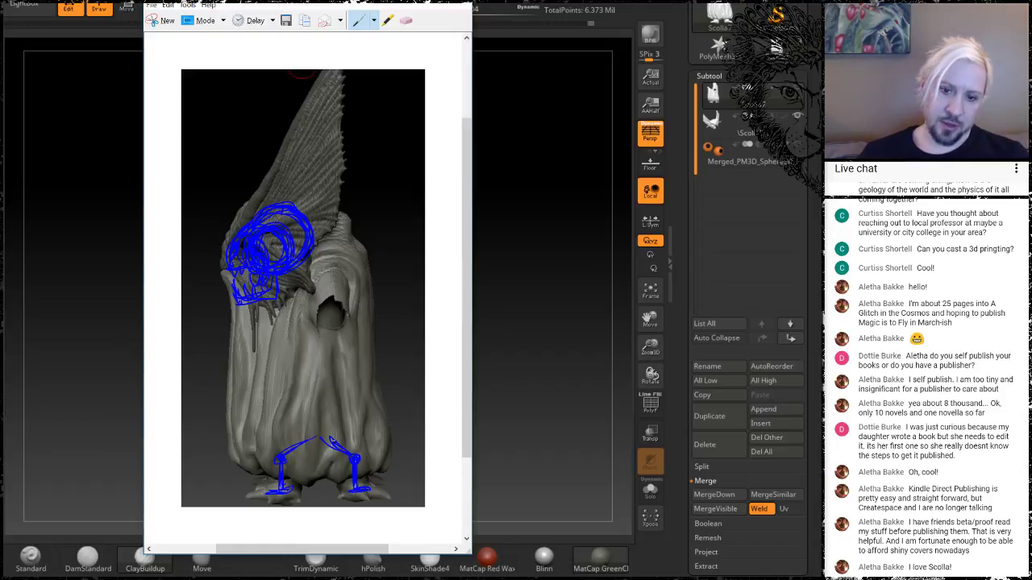
left_click_drag(289, 455, 320, 437)
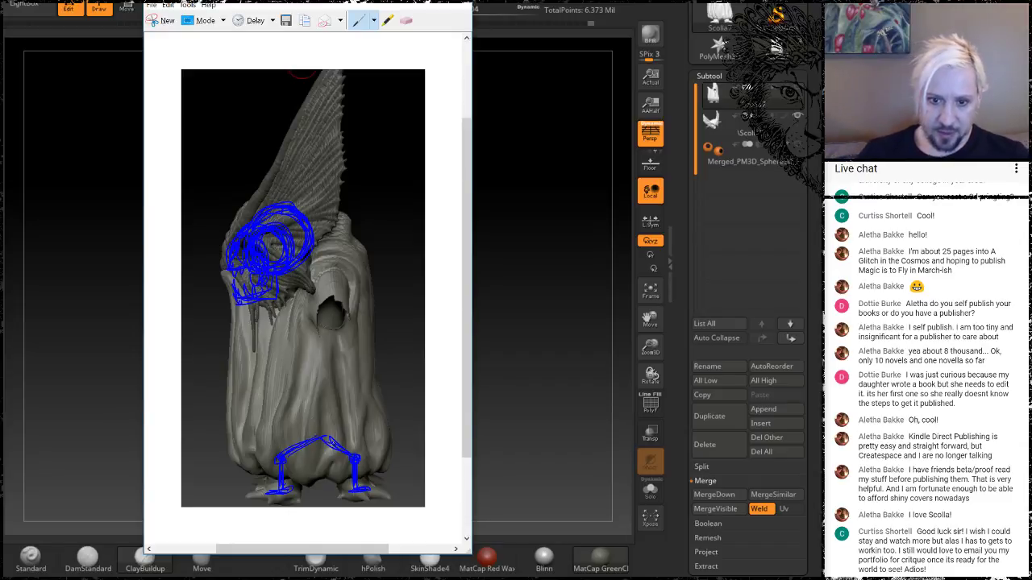
mouse_move(320, 440)
left_mouse_down()
mouse_move(306, 436)
mouse_move(322, 442)
mouse_move(340, 425)
left_mouse_up()
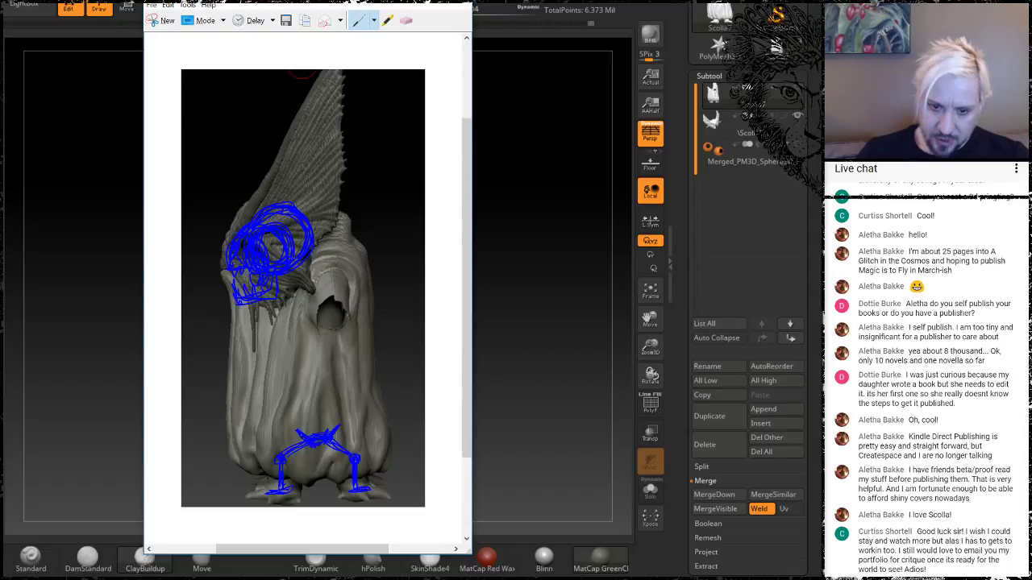
mouse_move(313, 455)
left_mouse_down()
mouse_move(347, 432)
mouse_move(331, 448)
left_mouse_up()
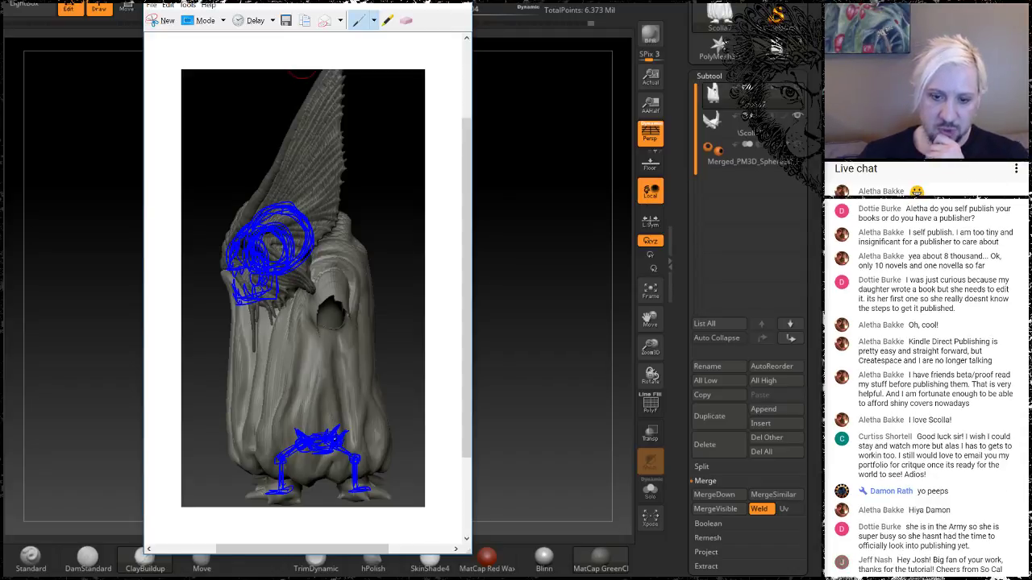
Draw the spine rising from the pelvis, a round shoulder joint above the arm opening, and the neck curving to the skull
left_click_drag(324, 438, 319, 385)
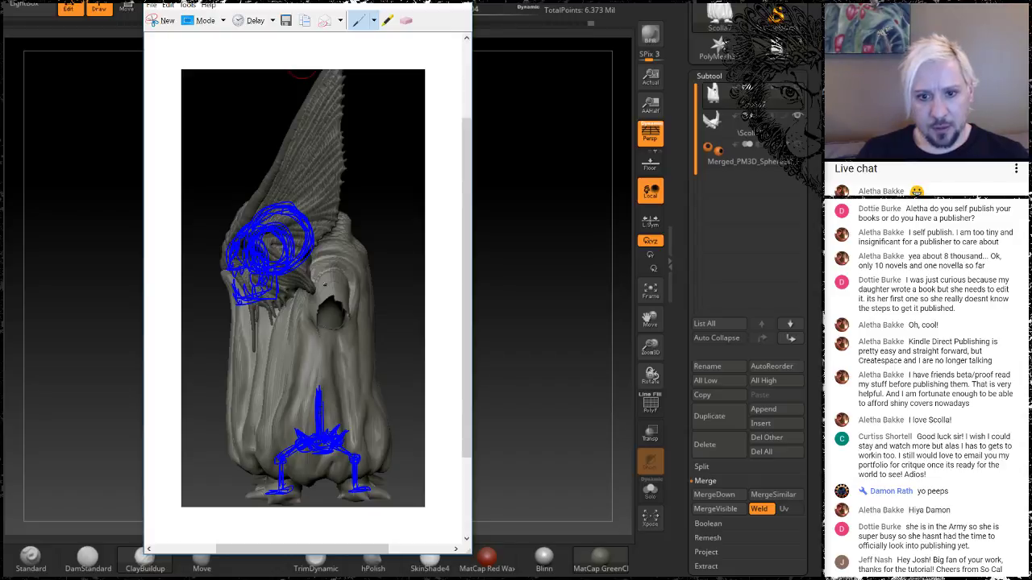
mouse_move(330, 291)
left_mouse_down()
mouse_move(342, 282)
mouse_move(331, 288)
left_mouse_up()
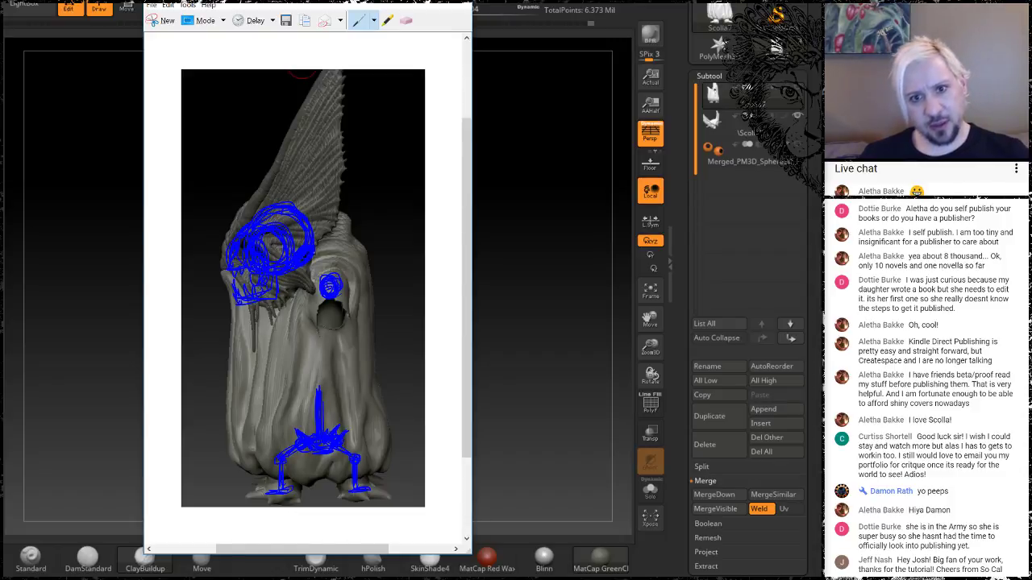
mouse_move(310, 258)
left_mouse_down()
mouse_move(326, 243)
mouse_move(346, 246)
mouse_move(355, 278)
mouse_move(344, 247)
mouse_move(316, 240)
mouse_move(355, 268)
mouse_move(316, 363)
mouse_move(314, 403)
mouse_move(328, 311)
mouse_move(358, 255)
mouse_move(326, 236)
mouse_move(355, 256)
mouse_move(358, 279)
mouse_move(311, 393)
mouse_move(313, 427)
left_mouse_up()
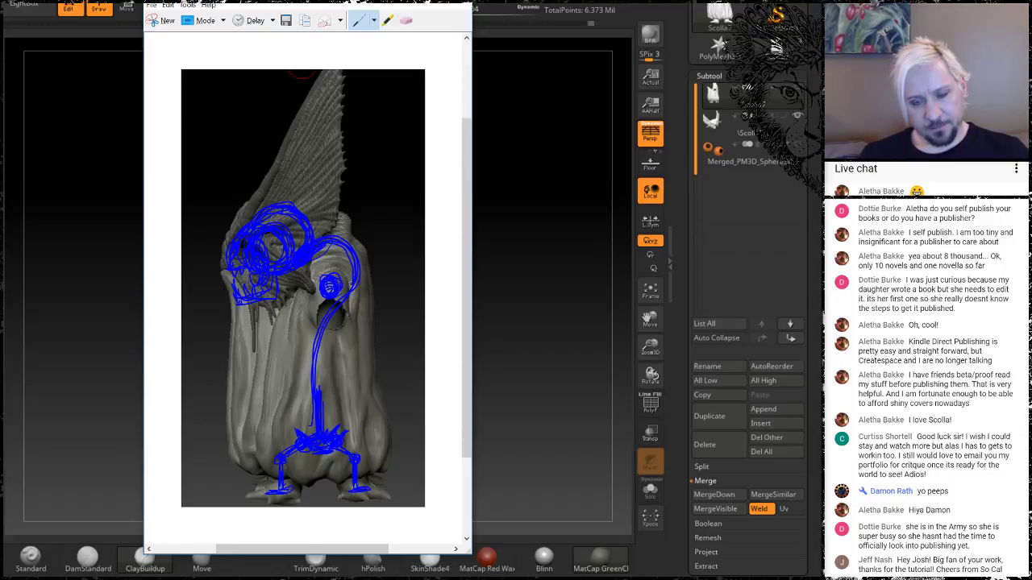
Sketch the shoulder blade behind the shoulder joint and the ribcage with curved ribs in front of the spine
mouse_move(345, 288)
left_mouse_down()
mouse_move(360, 286)
mouse_move(344, 289)
left_mouse_up()
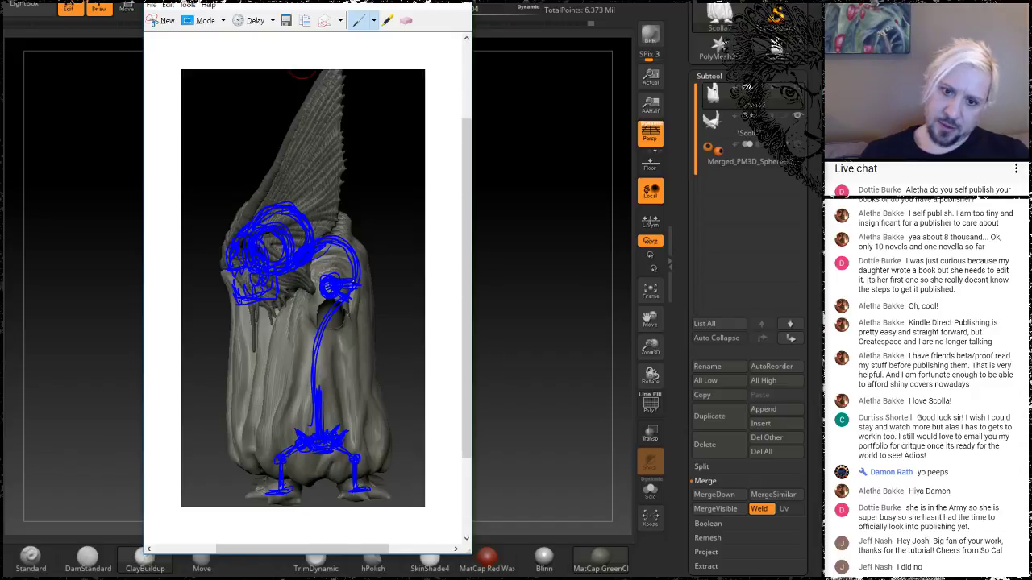
mouse_move(362, 288)
left_mouse_down()
mouse_move(339, 347)
mouse_move(366, 314)
mouse_move(363, 292)
left_mouse_up()
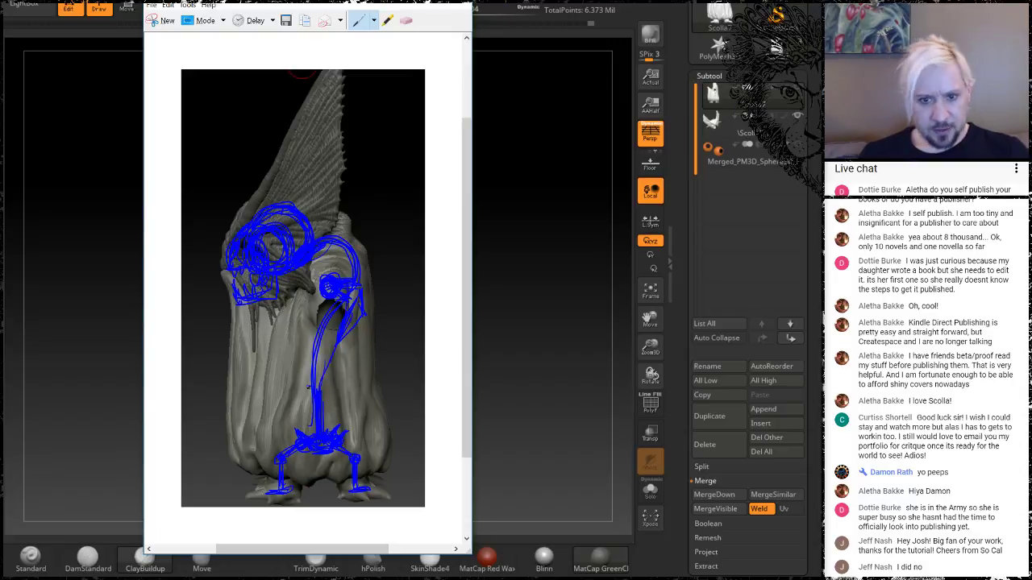
mouse_move(326, 356)
left_mouse_down()
mouse_move(295, 380)
mouse_move(259, 363)
mouse_move(313, 279)
mouse_move(267, 369)
mouse_move(310, 290)
mouse_move(279, 379)
mouse_move(288, 368)
mouse_move(266, 342)
mouse_move(271, 350)
mouse_move(326, 299)
left_mouse_up()
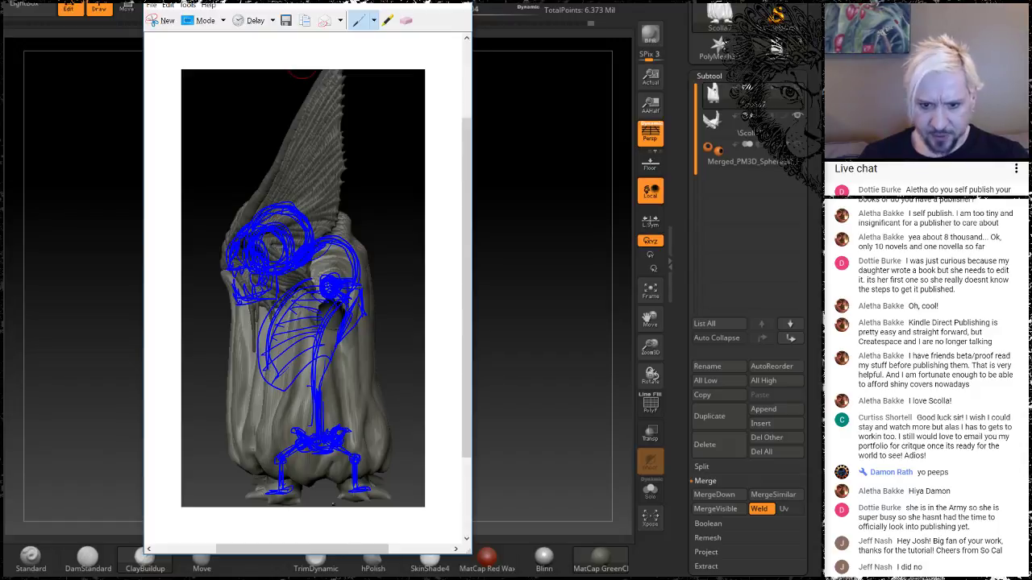
Add splayed toe bones to both feet and reinforce the rear hip of the pelvis
mouse_move(360, 493)
left_mouse_down()
mouse_move(368, 502)
mouse_move(381, 490)
mouse_move(384, 500)
left_mouse_up()
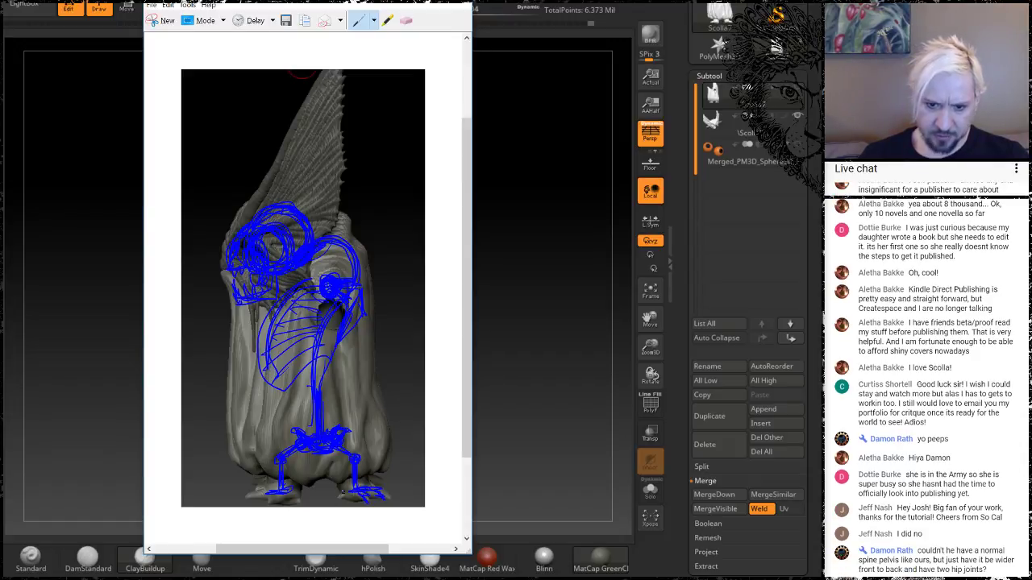
mouse_move(286, 489)
left_mouse_down()
mouse_move(301, 499)
mouse_move(267, 502)
left_mouse_up()
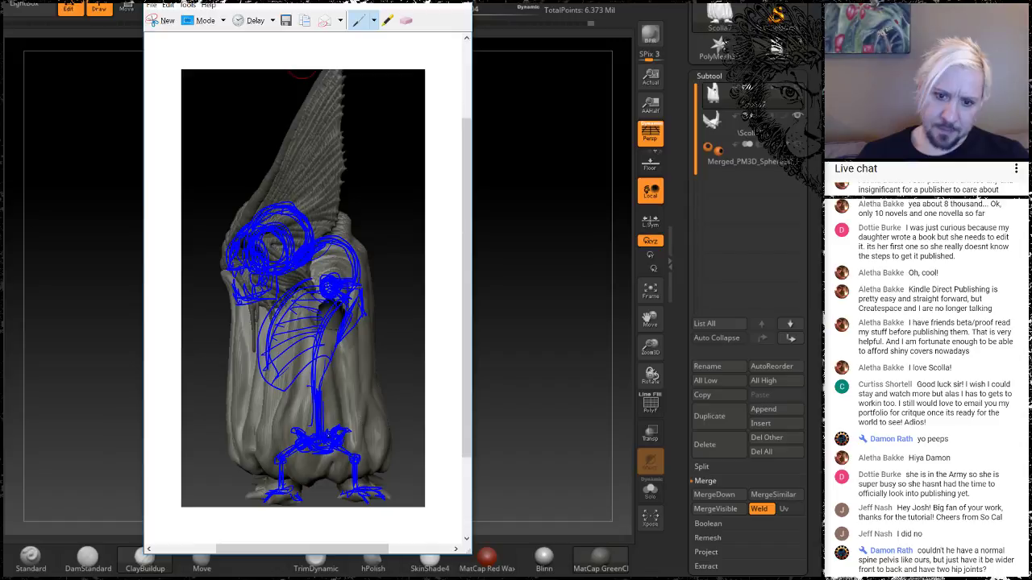
left_click_drag(353, 440, 346, 435)
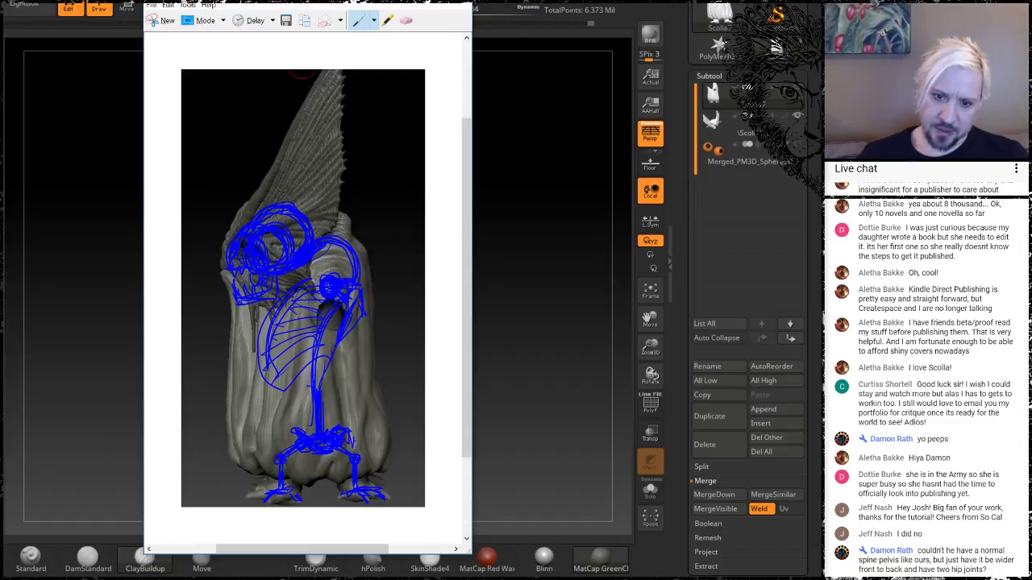
Thicken the lower spine with repeated blue strokes running from the ribcage down to the pelvis
left_click_drag(319, 358, 322, 384)
left_click_drag(328, 331, 334, 426)
mouse_move(324, 350)
left_mouse_down()
mouse_move(330, 427)
mouse_move(345, 428)
left_mouse_up()
left_click_drag(332, 350, 340, 406)
left_click_drag(320, 361, 318, 390)
Sketch long blue strokes down the back from the shoulder to the rear hip, and extend the pelvis forward over the front leg
left_click_drag(361, 318, 357, 432)
mouse_move(360, 324)
left_mouse_down()
mouse_move(353, 431)
mouse_move(360, 405)
left_mouse_up()
left_click_drag(366, 289, 364, 331)
left_click_drag(365, 316, 359, 444)
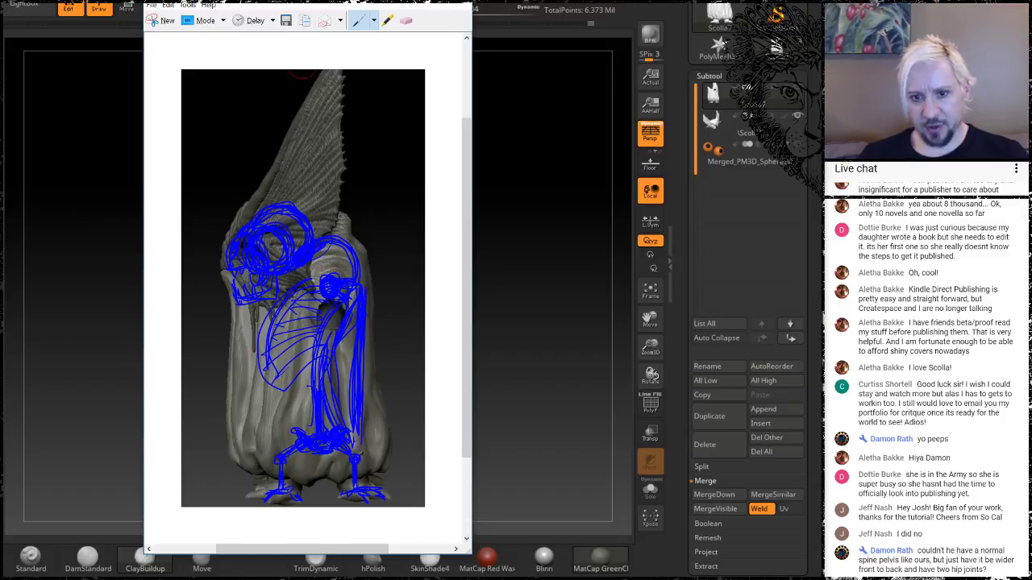
left_click_drag(355, 360, 355, 457)
left_click_drag(332, 238, 352, 259)
left_click_drag(357, 324, 349, 347)
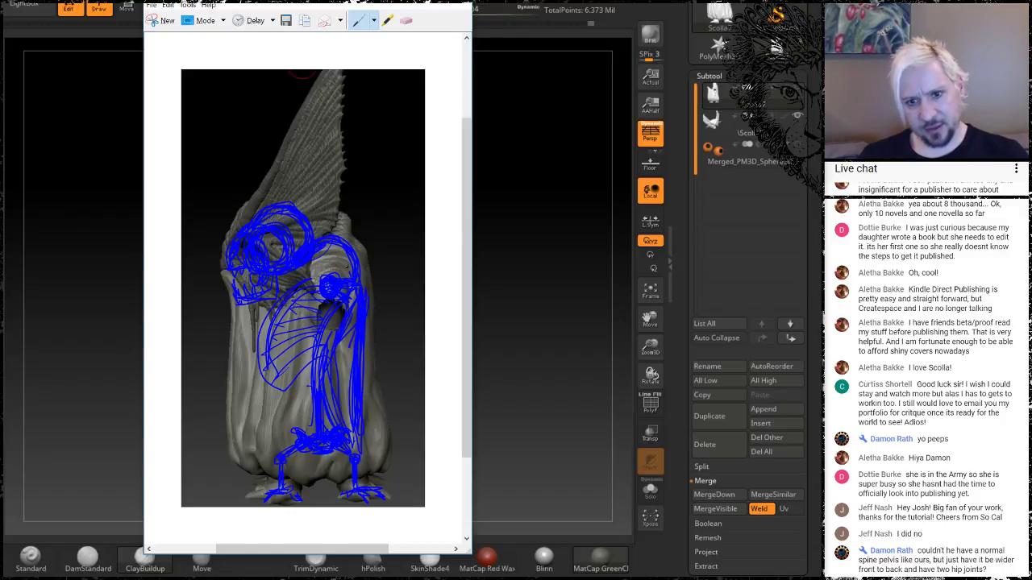
mouse_move(341, 244)
left_mouse_down()
mouse_move(366, 390)
mouse_move(356, 454)
mouse_move(353, 426)
left_mouse_up()
left_click_drag(295, 442, 275, 438)
mouse_move(292, 434)
left_mouse_down()
mouse_move(268, 435)
mouse_move(282, 458)
mouse_move(345, 459)
left_mouse_up()
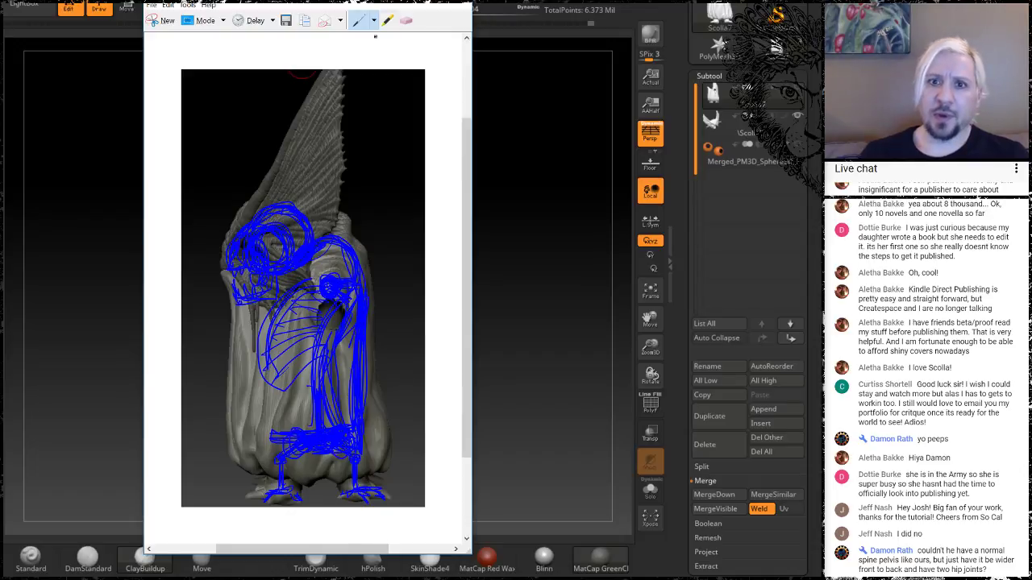
Switch to the red pen and trace the line of the back between the rear leg and the shoulder
left_click(373, 20)
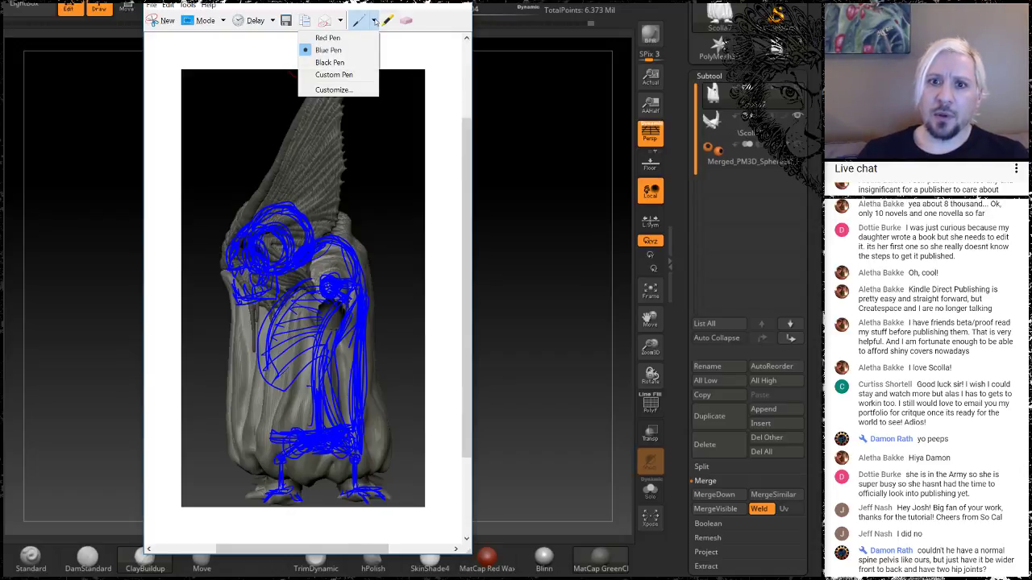
left_click(328, 38)
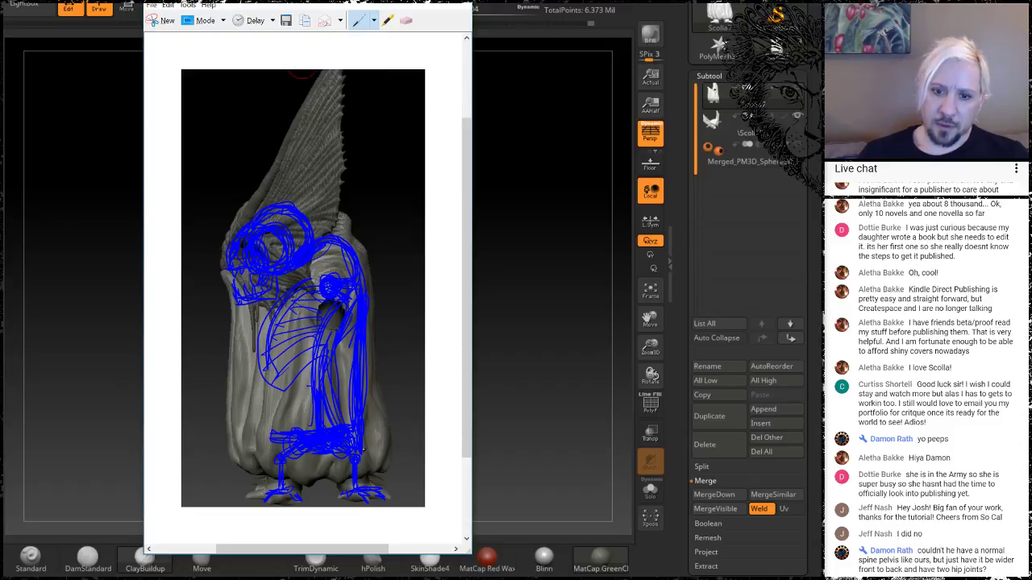
mouse_move(361, 439)
left_mouse_down()
mouse_move(348, 255)
mouse_move(365, 310)
mouse_move(366, 474)
mouse_move(364, 423)
left_mouse_up()
left_click_drag(366, 379, 359, 276)
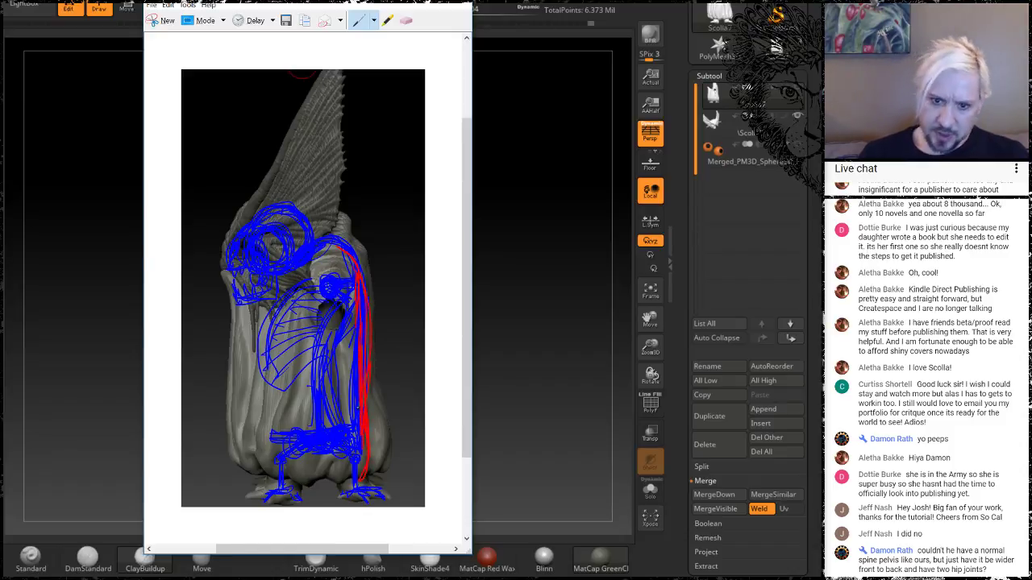
Erase the red back lines and the blue rear leg, and redraw the spine as one red curve from hip to skull
left_click(405, 20)
left_click(365, 467)
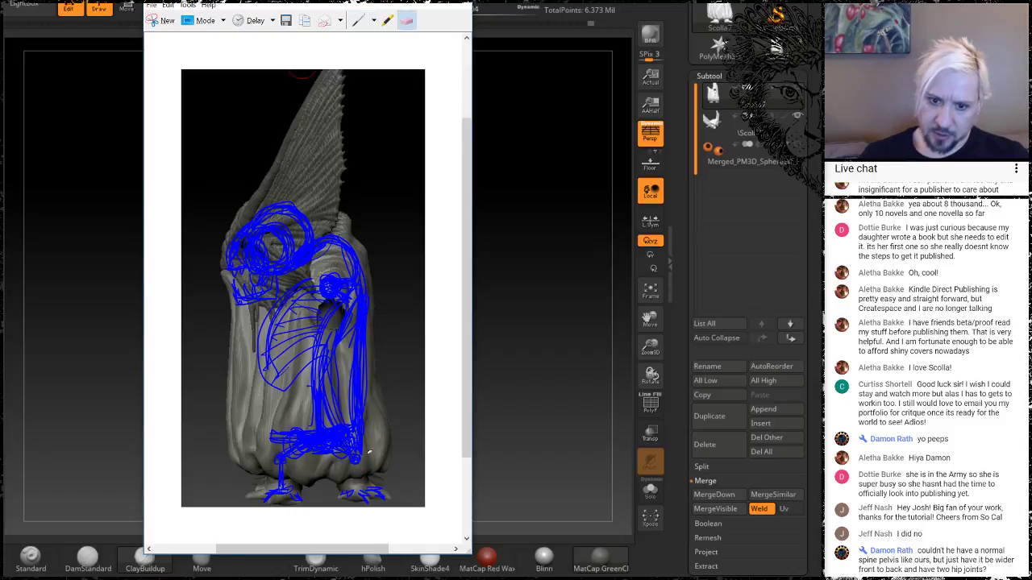
left_click(388, 20)
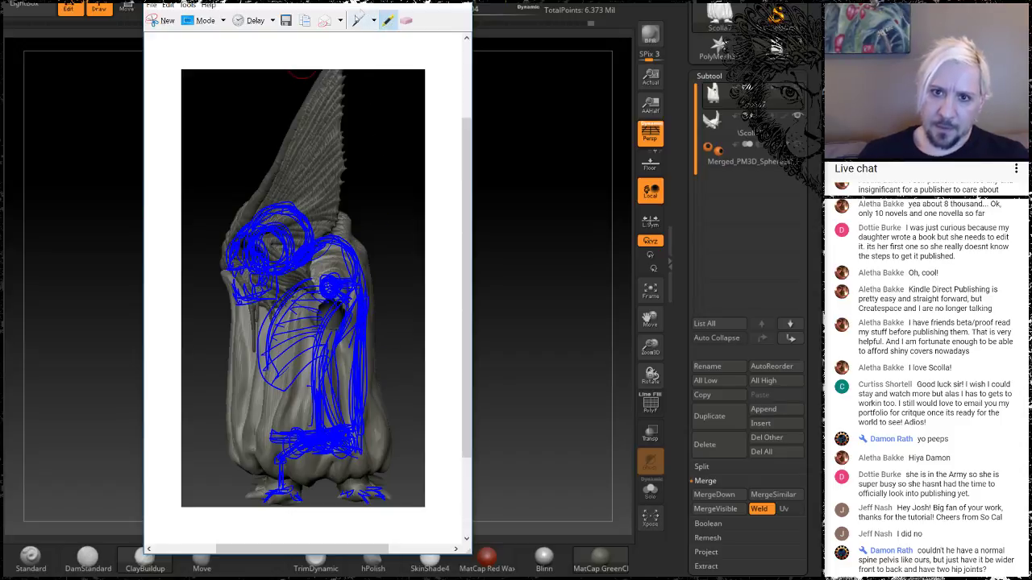
left_click(359, 20)
mouse_move(365, 446)
left_mouse_down()
mouse_move(361, 283)
mouse_move(329, 239)
mouse_move(296, 256)
left_mouse_up()
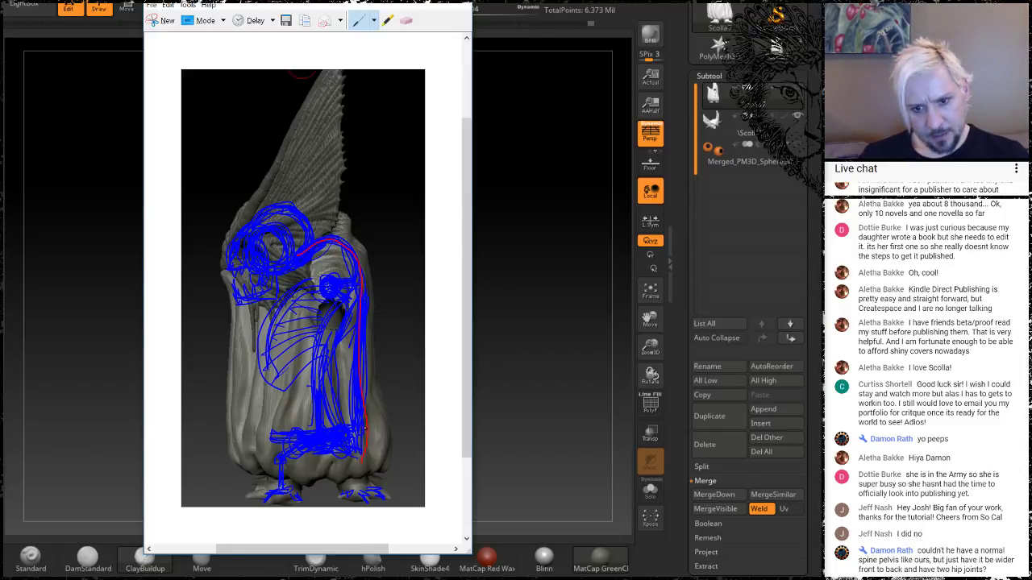
Sketch the pelvis with a round hip joint and both jointed legs down to the feet in red
left_click_drag(363, 430, 332, 435)
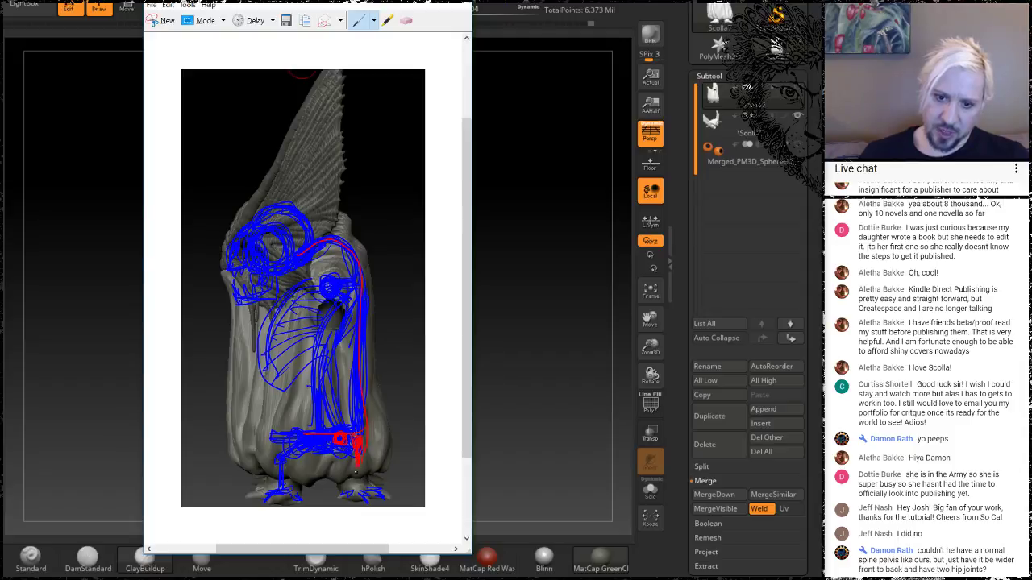
left_click_drag(361, 477, 361, 486)
left_click_drag(335, 439, 283, 461)
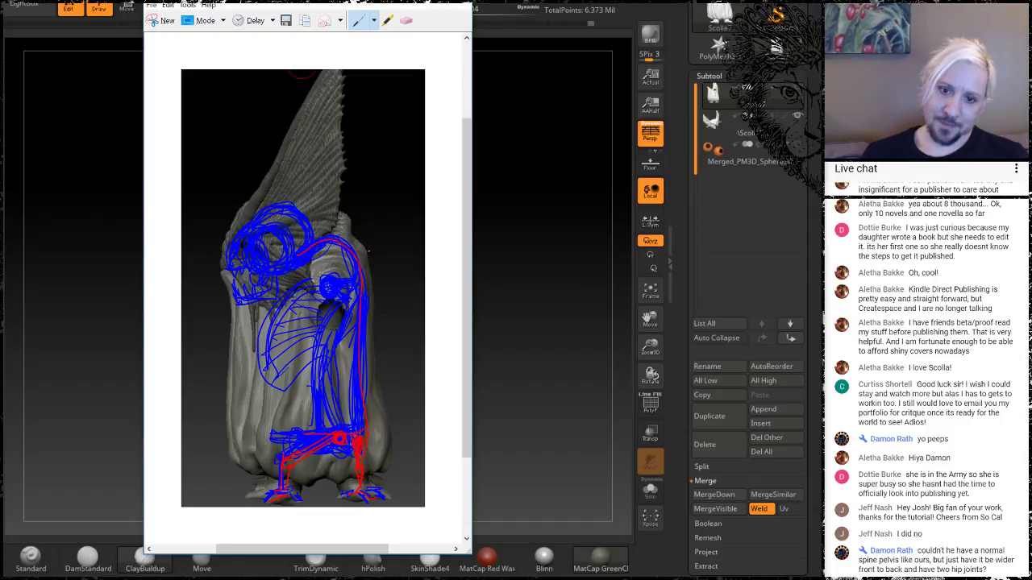
Switch to the black pen and sketch an alternative spine, a wide pelvis with two round hip joints, and the legs below
left_click(373, 21)
left_click(327, 62)
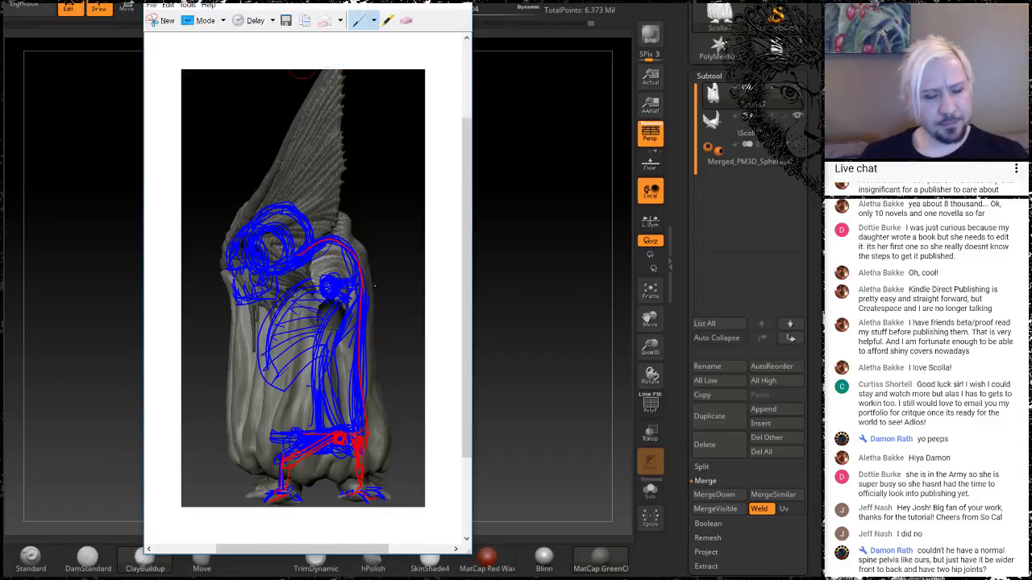
mouse_move(330, 243)
left_mouse_down()
mouse_move(361, 275)
mouse_move(359, 324)
mouse_move(325, 436)
mouse_move(364, 326)
mouse_move(326, 437)
mouse_move(347, 370)
mouse_move(295, 435)
mouse_move(301, 445)
mouse_move(354, 437)
mouse_move(325, 426)
mouse_move(288, 435)
mouse_move(301, 459)
mouse_move(320, 439)
mouse_move(302, 456)
mouse_move(341, 458)
mouse_move(342, 429)
mouse_move(292, 431)
mouse_move(347, 438)
mouse_move(363, 465)
mouse_move(359, 498)
left_mouse_up()
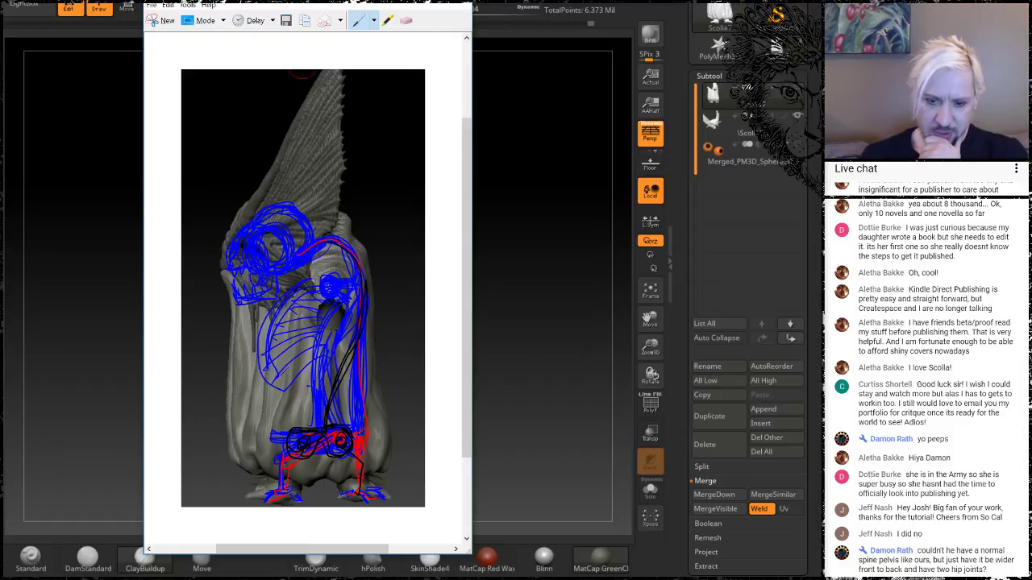
mouse_move(297, 448)
left_mouse_down()
mouse_move(281, 465)
mouse_move(284, 499)
left_mouse_up()
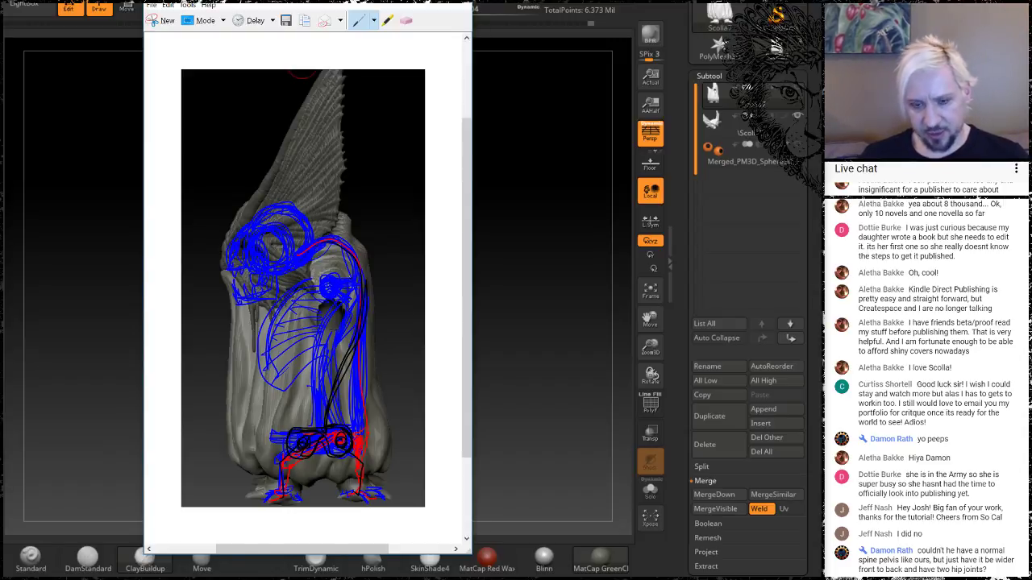
Circle the shoulder joint and trace the upper spine from the shoulder over to the skull in black
left_click_drag(333, 275, 329, 288)
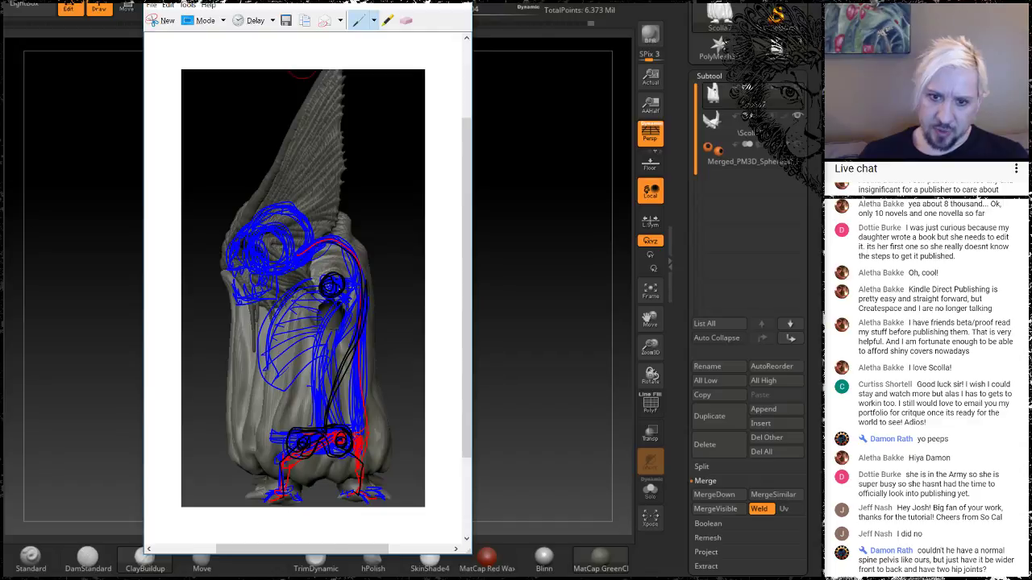
mouse_move(354, 289)
left_mouse_down()
mouse_move(342, 234)
mouse_move(294, 266)
mouse_move(321, 240)
mouse_move(354, 278)
mouse_move(311, 256)
mouse_move(292, 272)
left_mouse_up()
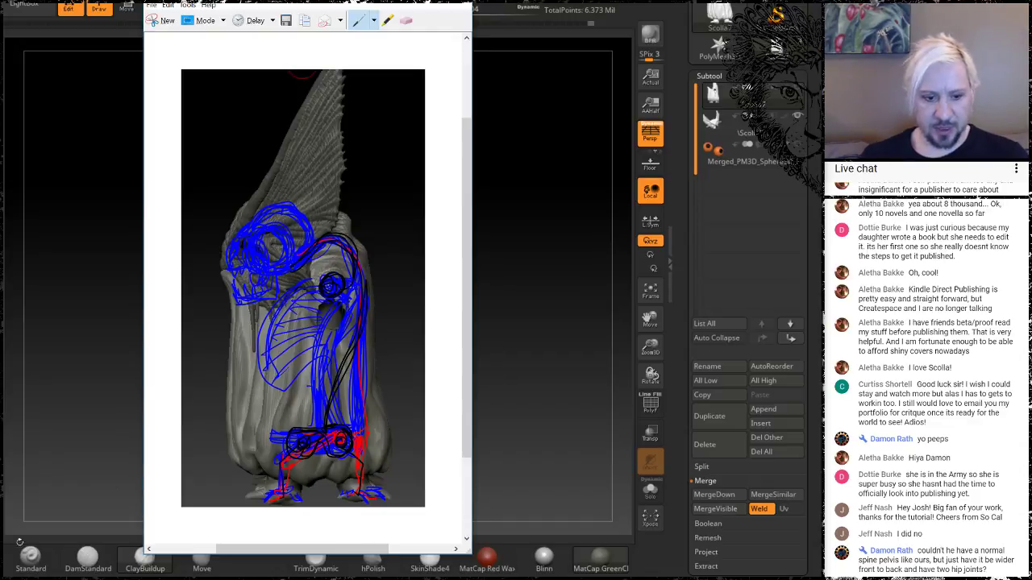
Switch to the Turtle reference folder and examine the Chitra_indica_skeleton image for its neck and limb anatomy
key("alt+Tab")
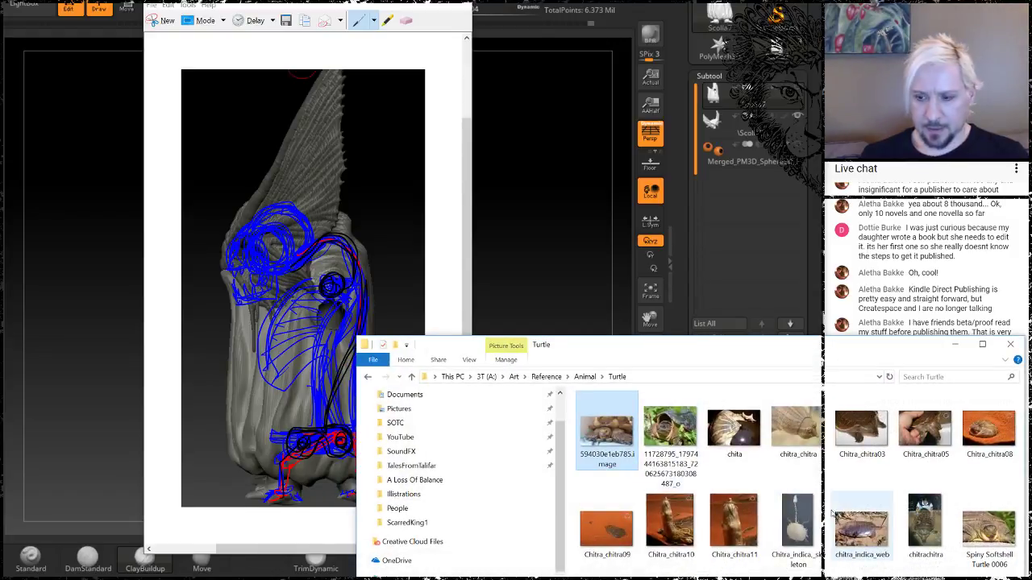
double_click(796, 524)
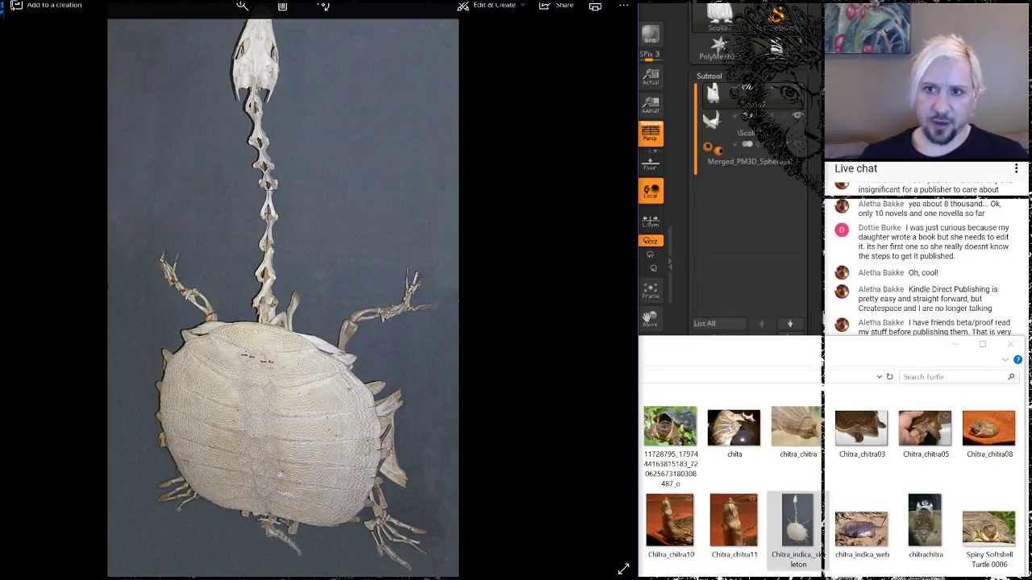
left_click(627, 1)
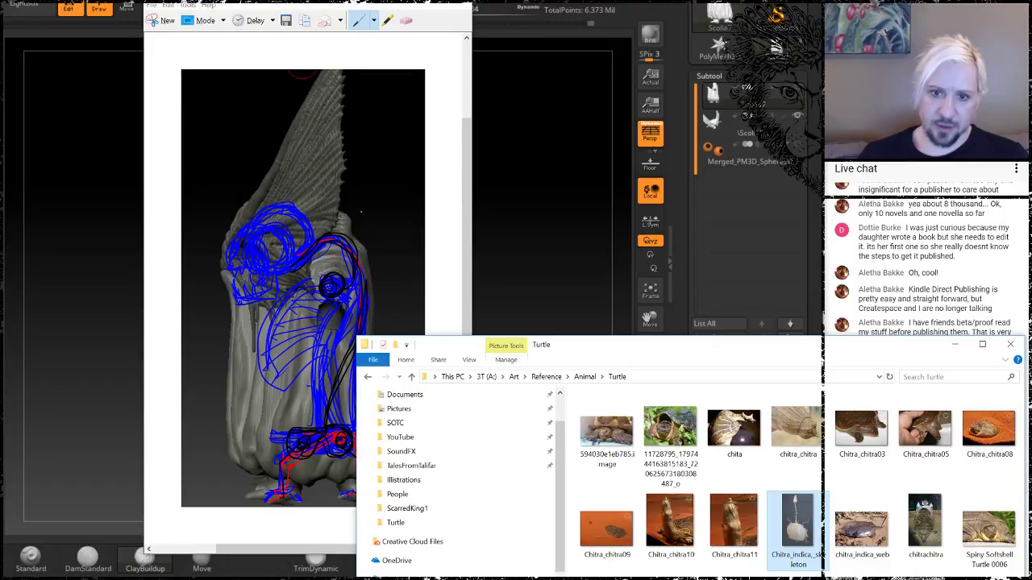
Sketch a neck loop dipping below the skull toward the shoulder in black, and erase nearly all of the skeleton sketch
mouse_move(467, 241)
left_mouse_down()
mouse_move(467, 219)
mouse_move(466, 242)
mouse_move(466, 233)
left_mouse_up()
mouse_move(282, 273)
left_mouse_down()
mouse_move(294, 328)
mouse_move(324, 315)
mouse_move(288, 323)
mouse_move(296, 271)
mouse_move(284, 301)
mouse_move(306, 325)
mouse_move(327, 300)
mouse_move(318, 323)
left_mouse_up()
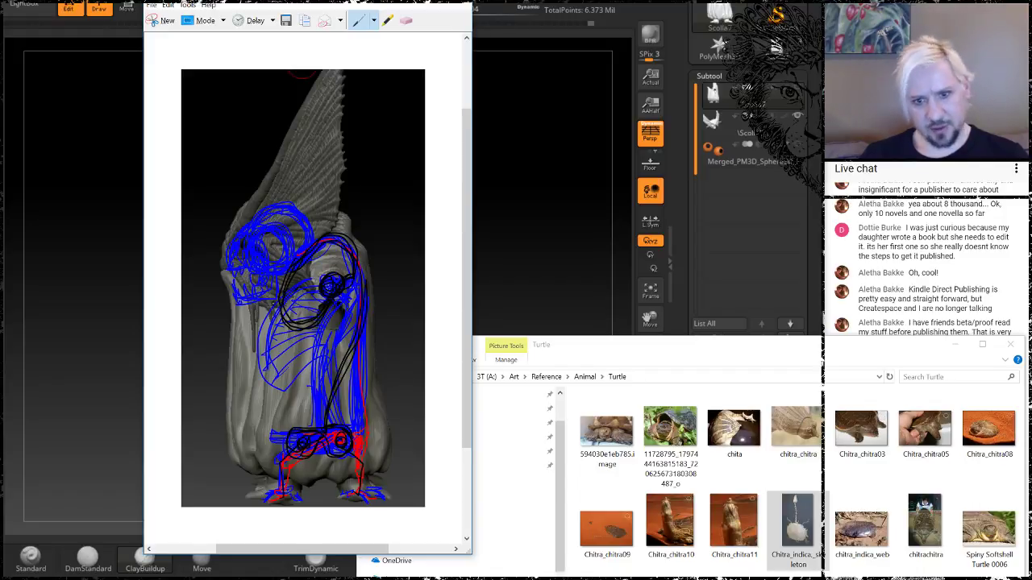
left_click(408, 22)
mouse_move(306, 387)
left_mouse_down()
mouse_move(266, 306)
mouse_move(355, 241)
mouse_move(318, 460)
mouse_move(354, 339)
mouse_move(283, 346)
mouse_move(242, 266)
mouse_move(241, 320)
mouse_move(302, 456)
mouse_move(286, 491)
mouse_move(343, 444)
mouse_move(358, 469)
left_mouse_up()
left_click_drag(310, 429, 298, 331)
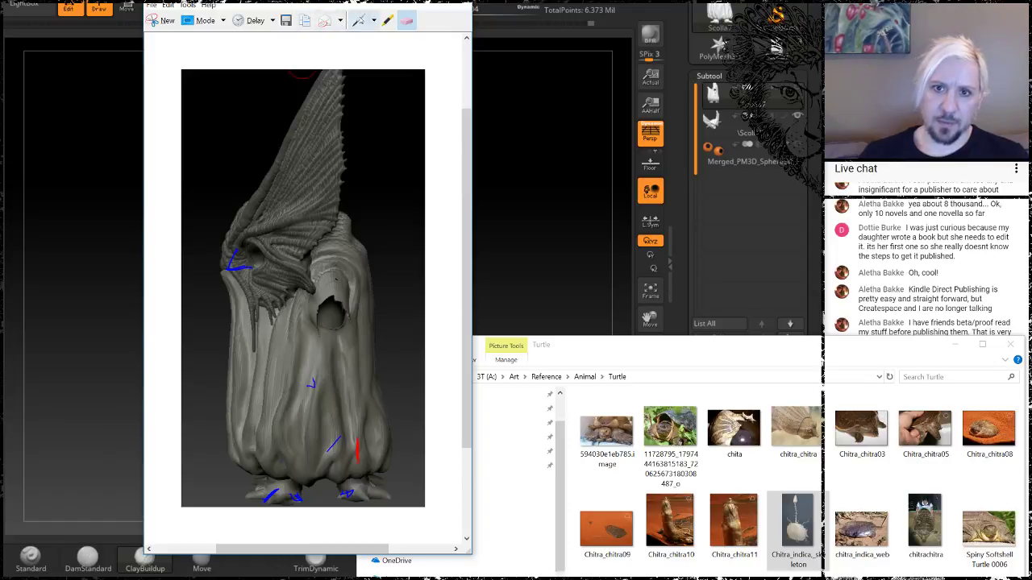
Switch to the red pen and sketch a new skull in profile with its cranium, eye socket, jaw and cheek lines
left_click(359, 21)
left_click(373, 21)
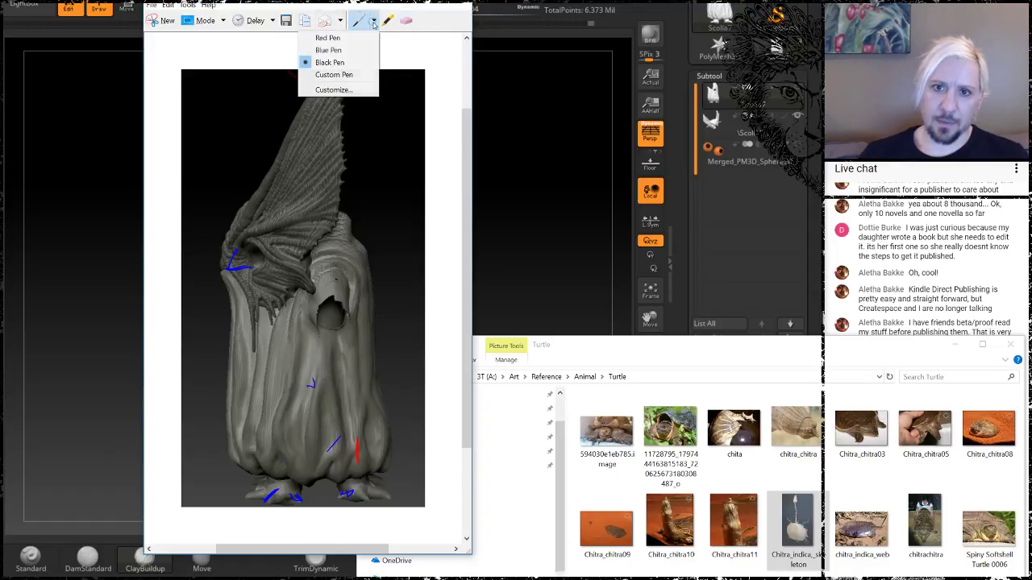
left_click(338, 38)
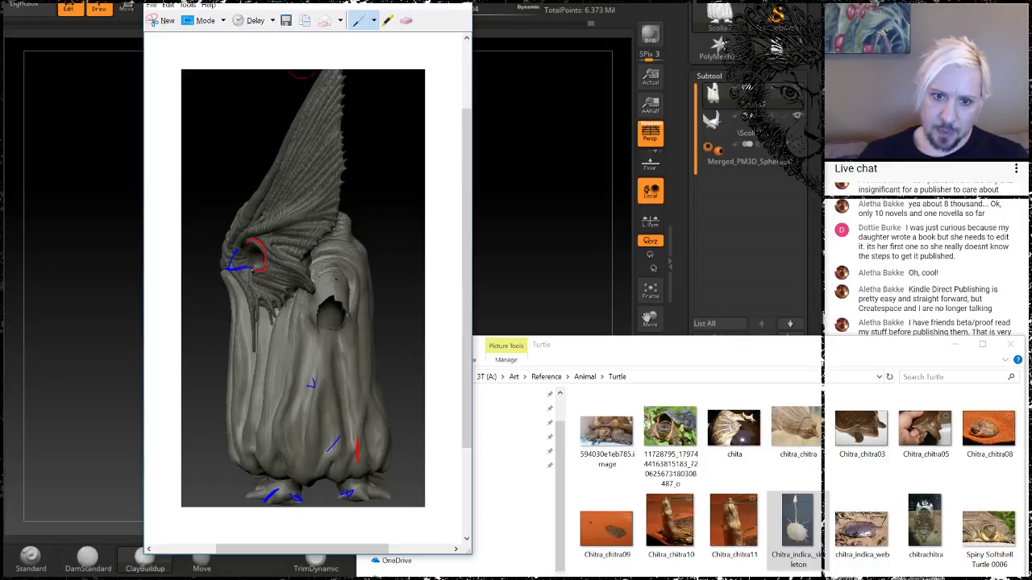
mouse_move(236, 235)
left_mouse_down()
mouse_move(256, 212)
mouse_move(307, 205)
mouse_move(320, 233)
mouse_move(273, 286)
mouse_move(230, 287)
left_mouse_up()
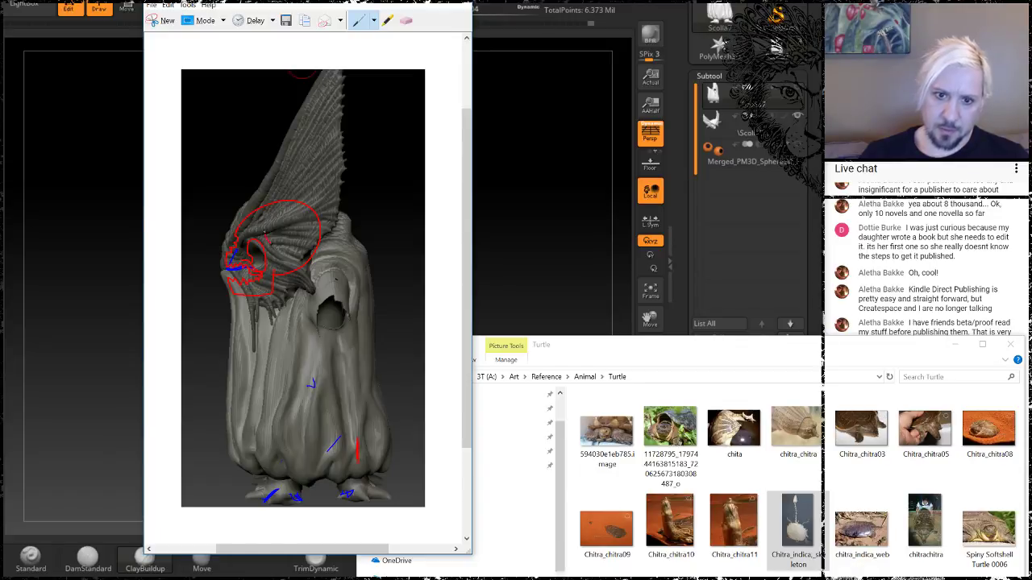
left_click_drag(267, 242, 296, 213)
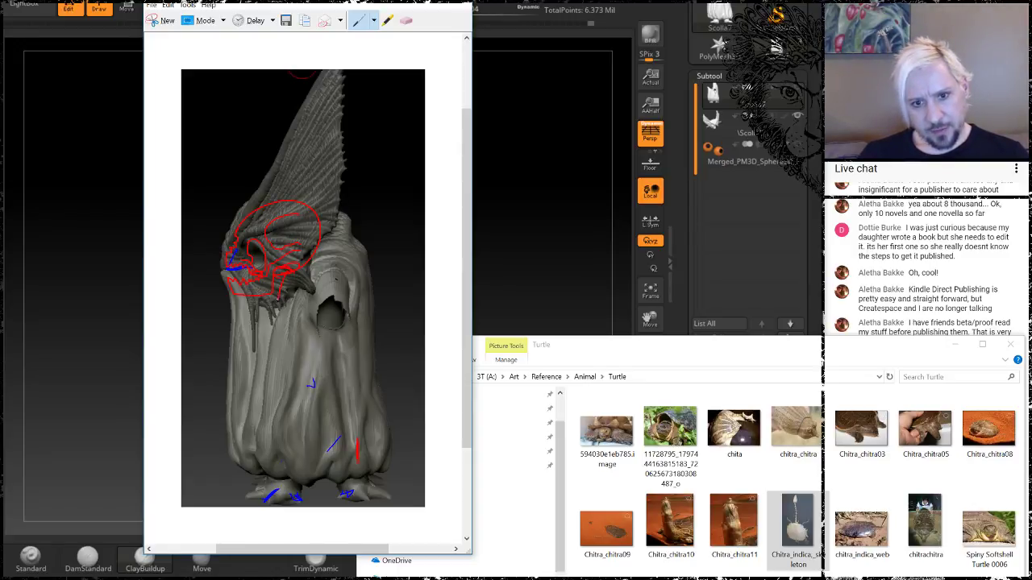
Draw a red S-shaped neck looping from the skull over the shoulder, and continue the spine down to a horizontal pelvis line
mouse_move(275, 305)
left_mouse_down()
mouse_move(292, 327)
mouse_move(324, 295)
left_mouse_up()
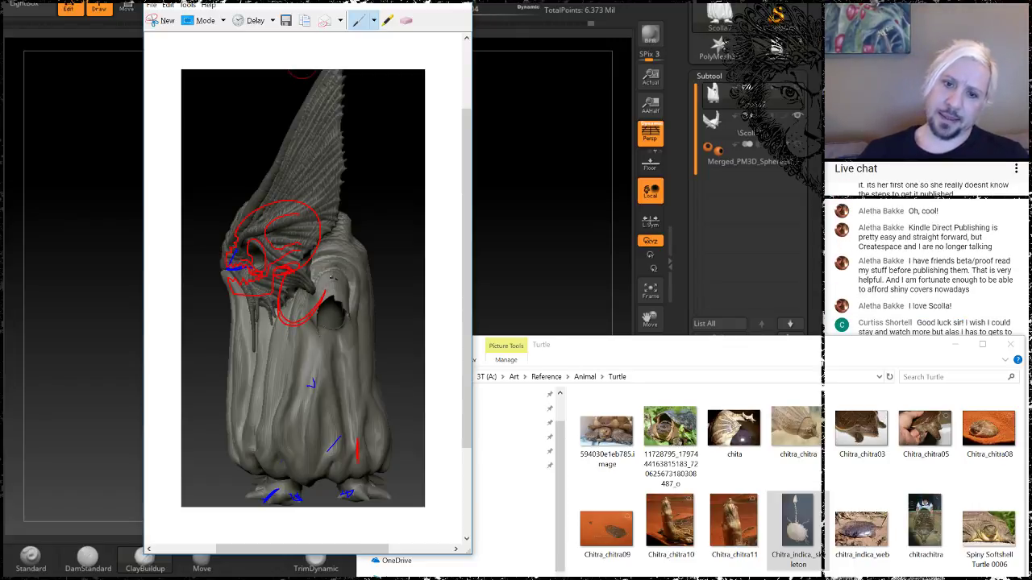
left_click_drag(326, 292, 332, 278)
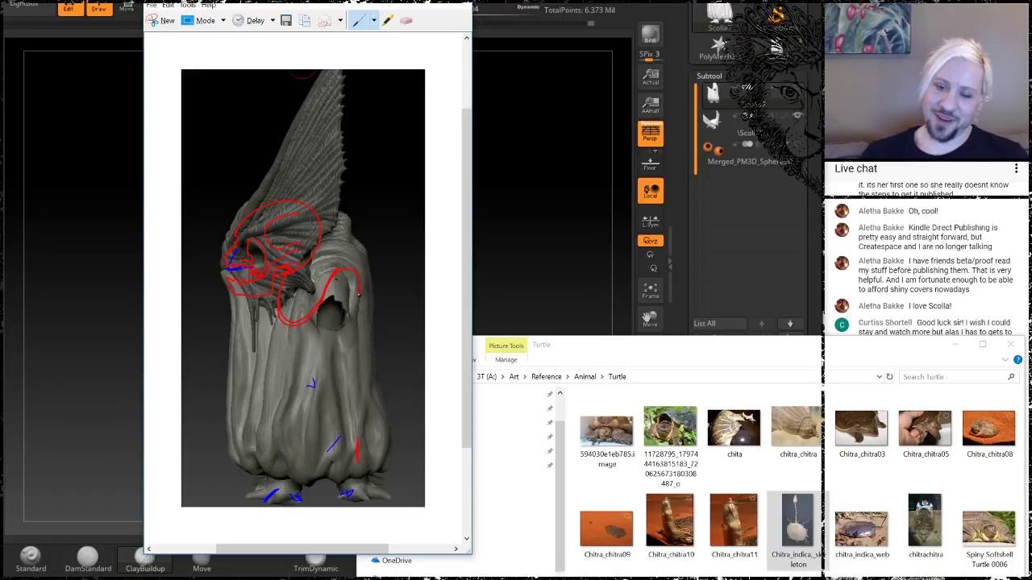
mouse_move(327, 356)
left_mouse_down()
mouse_move(310, 435)
mouse_move(325, 354)
left_mouse_up()
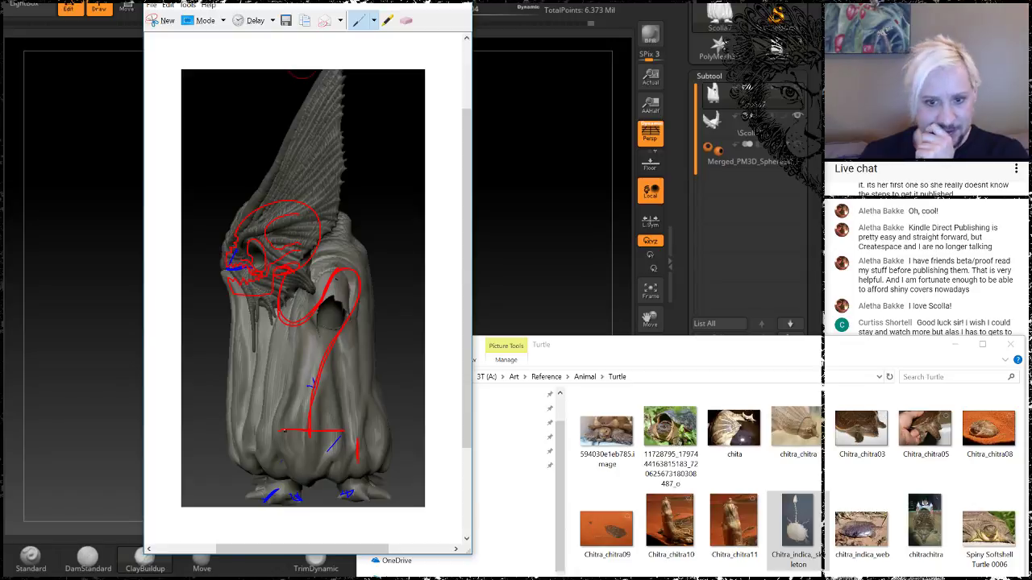
Add flared ends to the pelvis line and sketch both jointed legs down to the feet in red
mouse_move(280, 418)
left_mouse_down()
mouse_move(283, 432)
mouse_move(346, 431)
left_mouse_up()
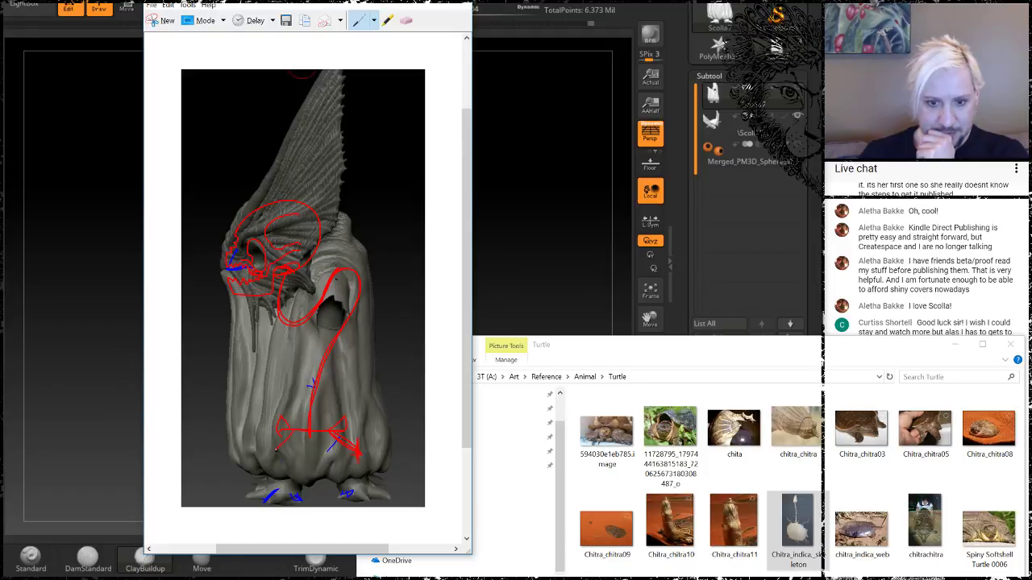
left_click_drag(267, 452, 281, 491)
left_click_drag(364, 455, 361, 491)
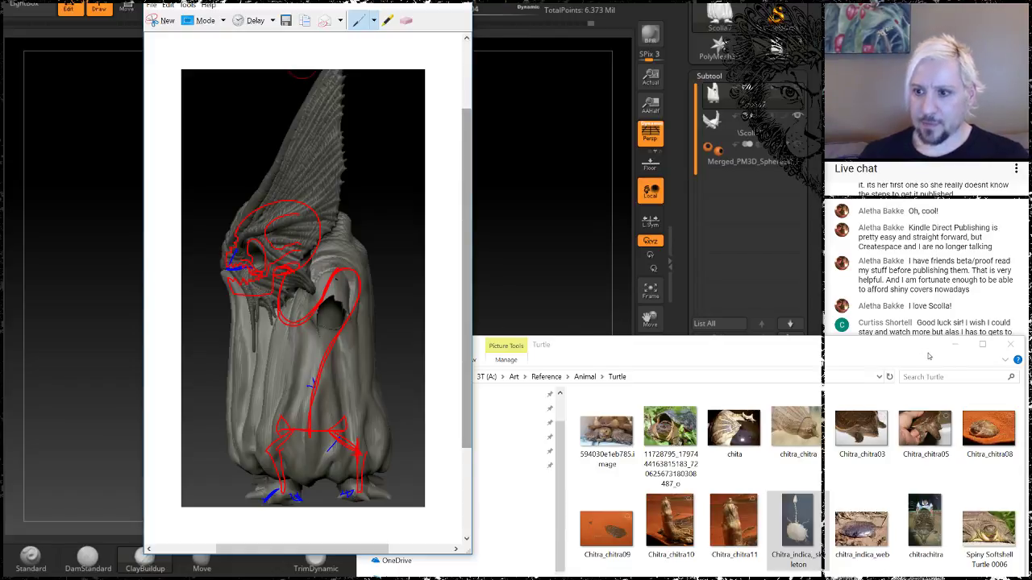
Move the Turtle folder window off the drawing, and rework the hips in red as thickened bones branching from the lower spine into the legs
left_click_drag(918, 352, 616, 573)
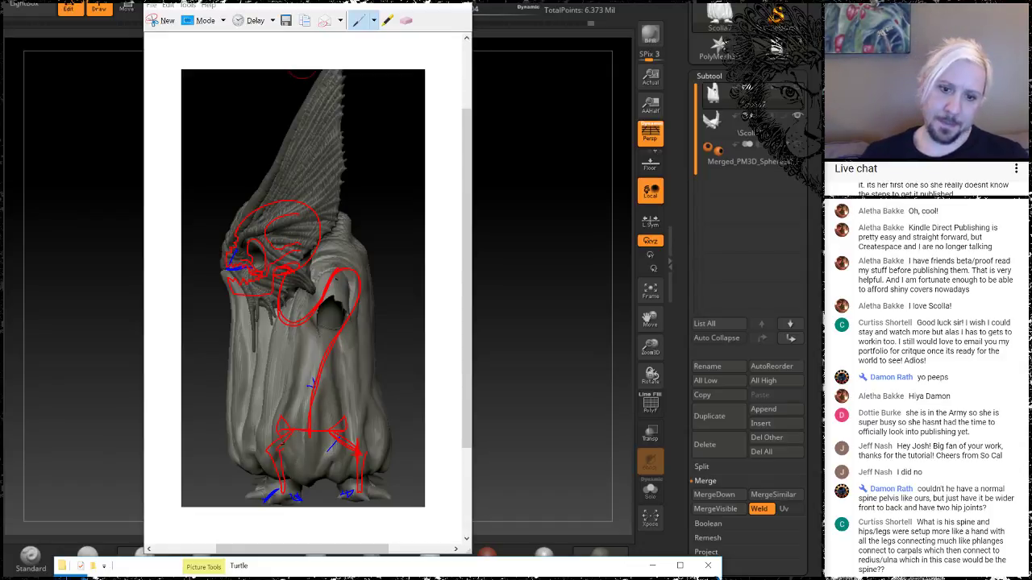
left_click(274, 457)
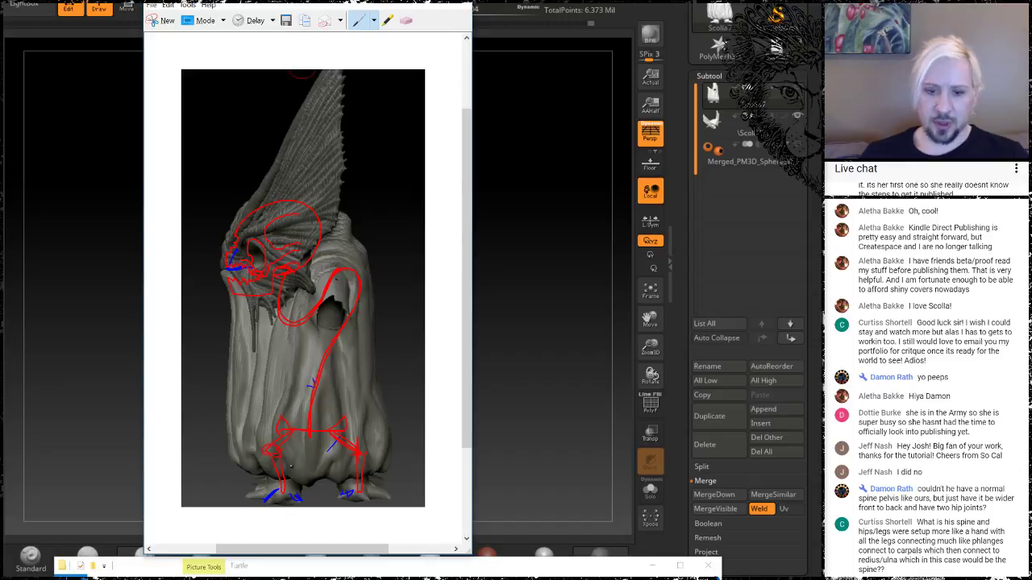
left_click_drag(299, 423, 296, 417)
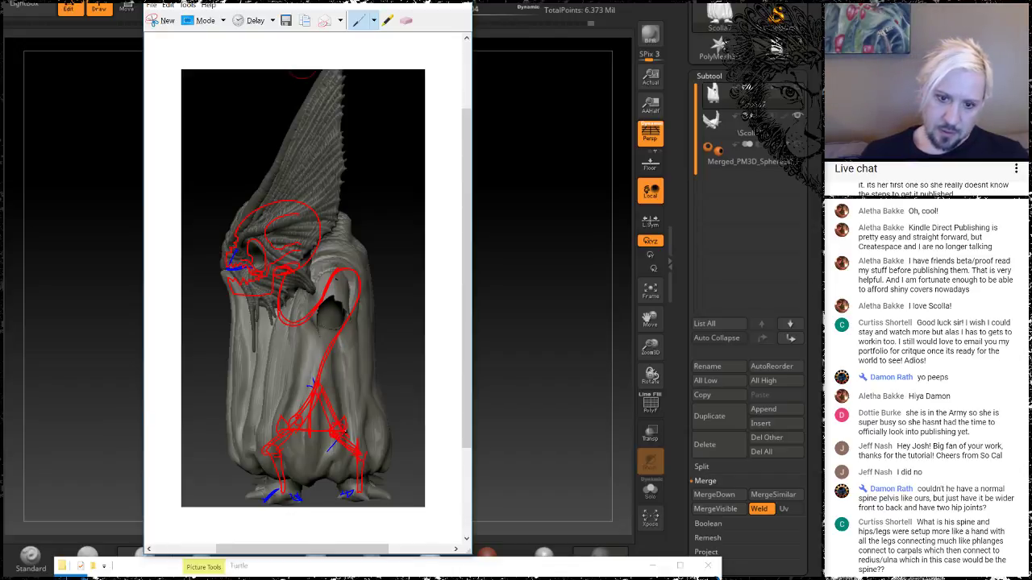
left_click_drag(346, 434, 366, 456)
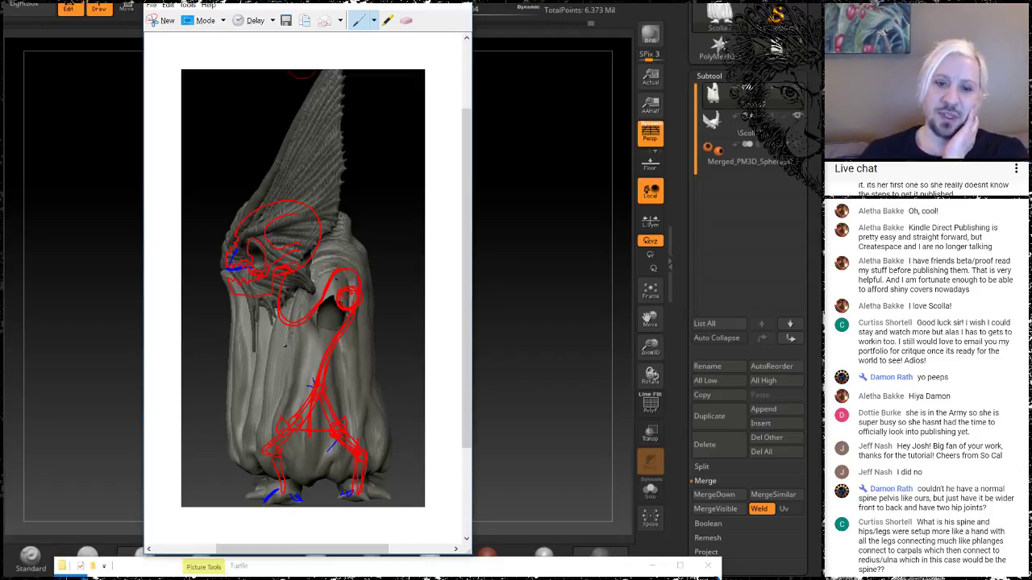
Draw a large red circle around the torso with small marks inside, and sketch long forked shapes extending from the mouth
left_click_drag(275, 359, 245, 411)
mouse_move(257, 305)
left_mouse_down()
mouse_move(194, 360)
mouse_move(278, 484)
mouse_move(419, 372)
mouse_move(304, 292)
mouse_move(239, 311)
left_mouse_up()
mouse_move(278, 292)
left_mouse_down()
mouse_move(328, 284)
mouse_move(420, 414)
left_mouse_up()
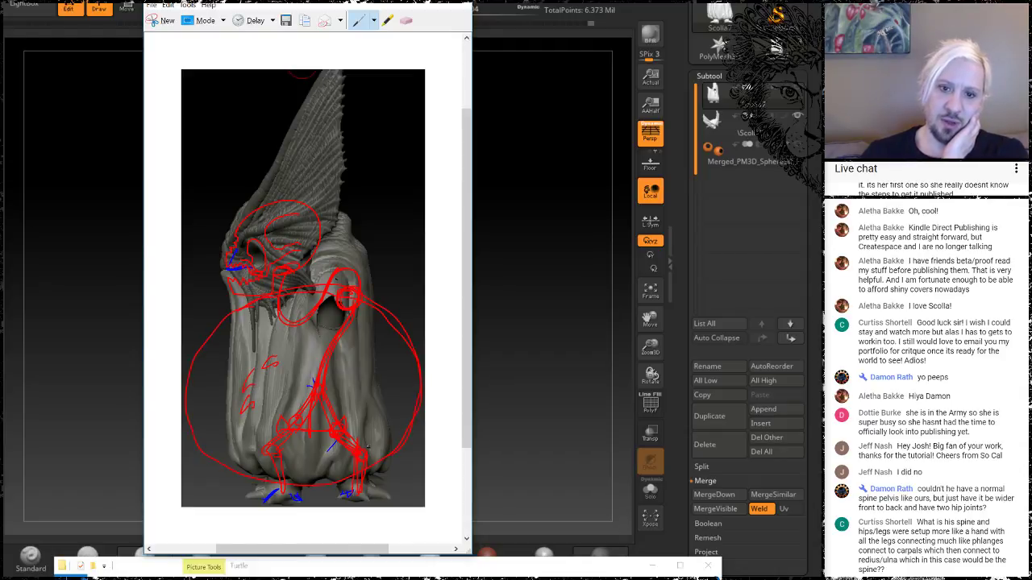
mouse_move(252, 276)
left_mouse_down()
mouse_move(191, 269)
mouse_move(225, 266)
mouse_move(171, 296)
mouse_move(211, 279)
mouse_move(163, 281)
mouse_move(238, 281)
left_mouse_up()
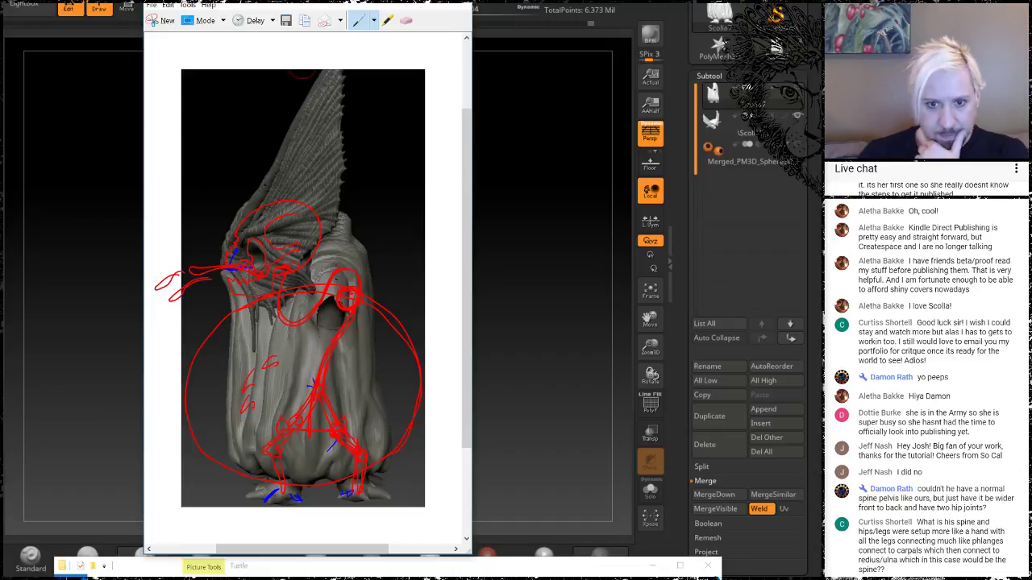
Switch to the blue pen and draw an oval organ in the chest, with curved ribs fanning down both sides of the torso
left_click(374, 20)
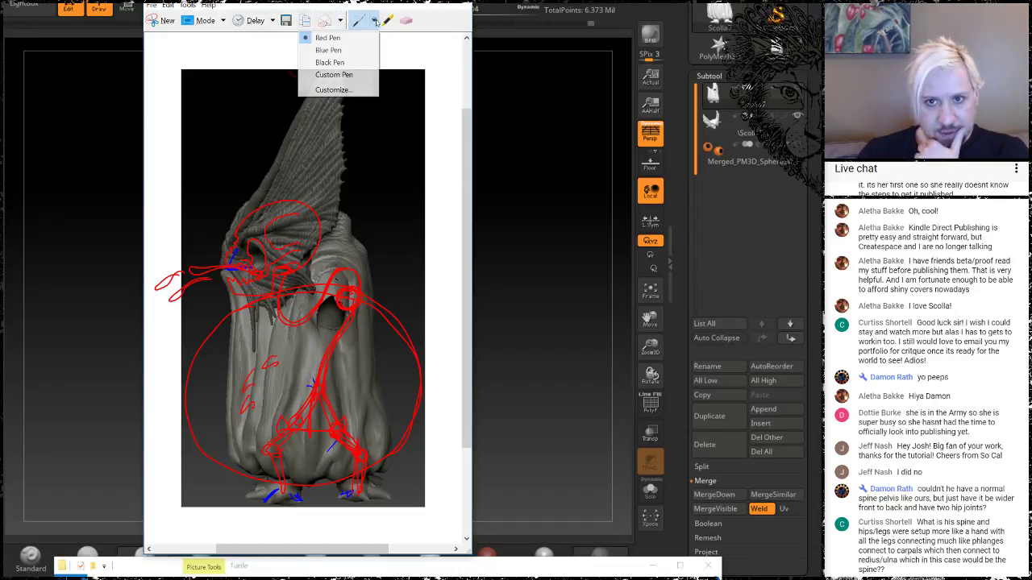
left_click(328, 50)
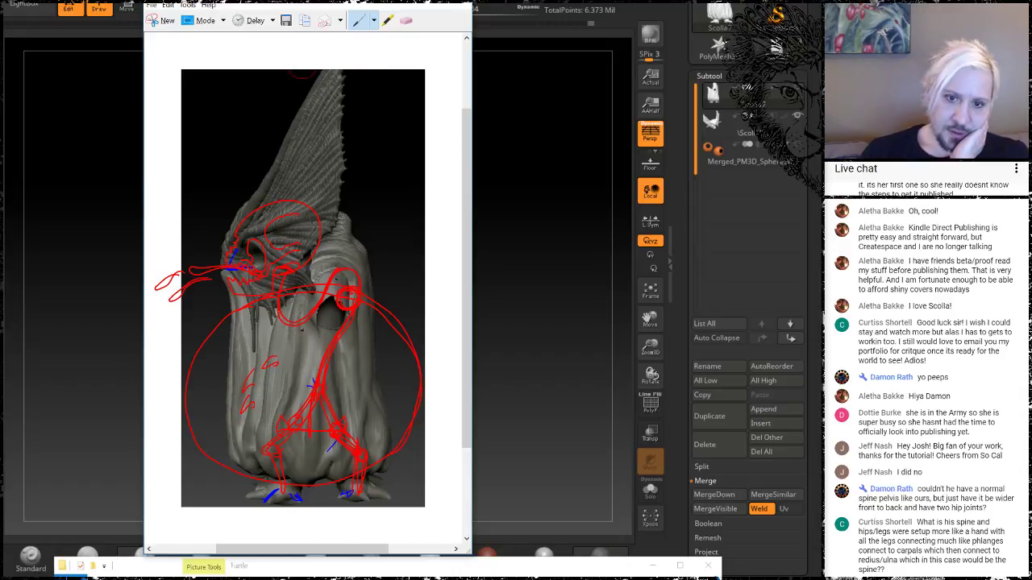
mouse_move(307, 325)
left_mouse_down()
mouse_move(268, 352)
mouse_move(266, 391)
mouse_move(312, 378)
mouse_move(325, 322)
mouse_move(259, 337)
mouse_move(250, 399)
mouse_move(289, 386)
left_mouse_up()
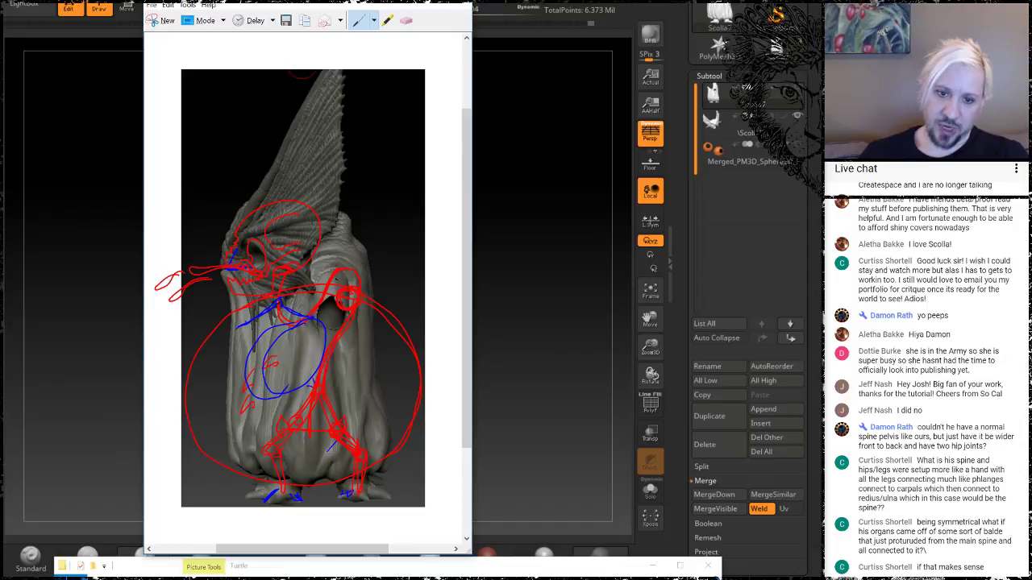
mouse_move(321, 313)
left_mouse_down()
mouse_move(386, 325)
mouse_move(388, 364)
left_mouse_up()
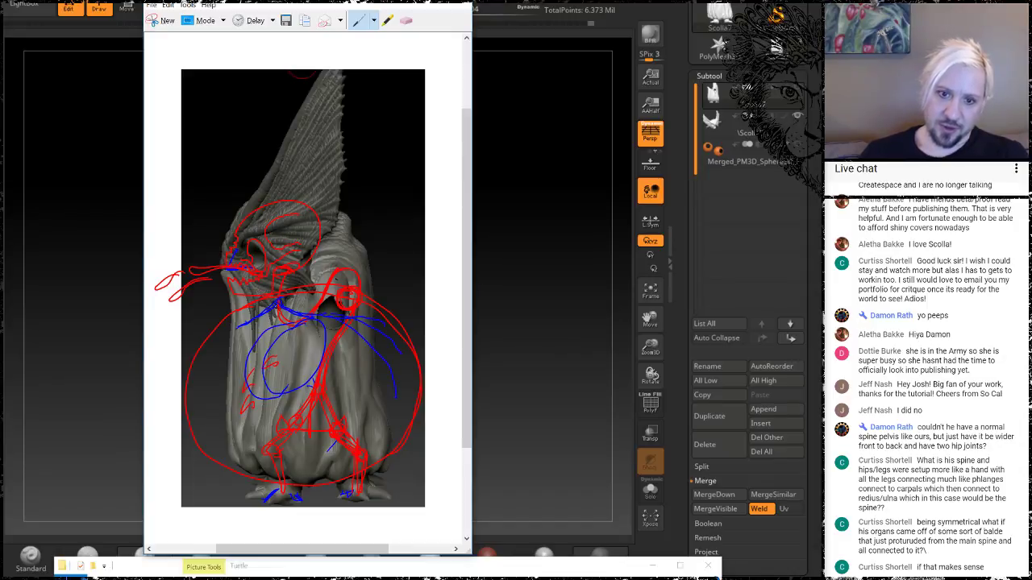
mouse_move(276, 306)
left_mouse_down()
mouse_move(230, 335)
mouse_move(217, 376)
left_mouse_up()
mouse_move(274, 321)
left_mouse_down()
mouse_move(259, 337)
mouse_move(252, 453)
left_mouse_up()
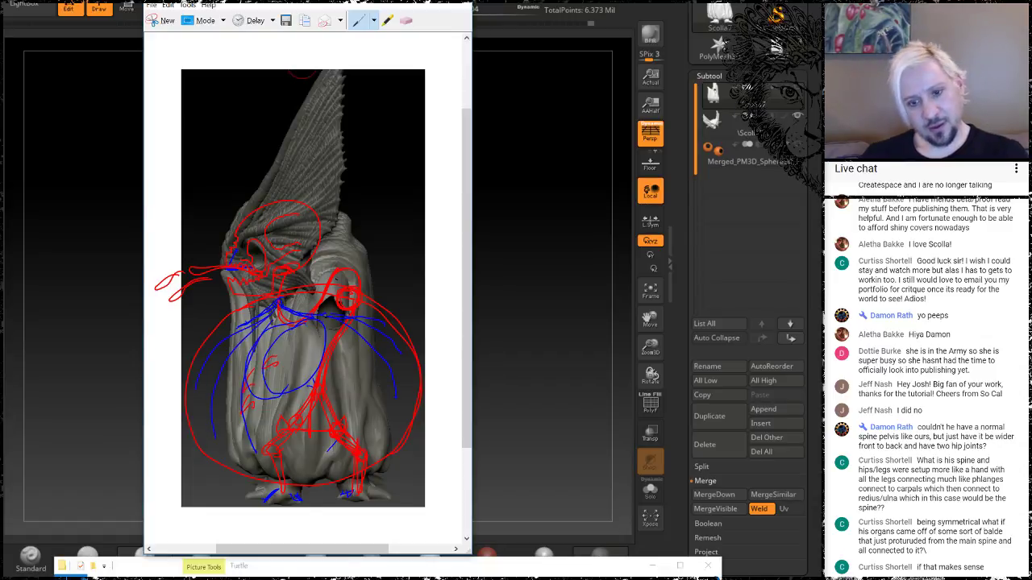
mouse_move(343, 327)
left_mouse_down()
mouse_move(370, 365)
mouse_move(374, 460)
left_mouse_up()
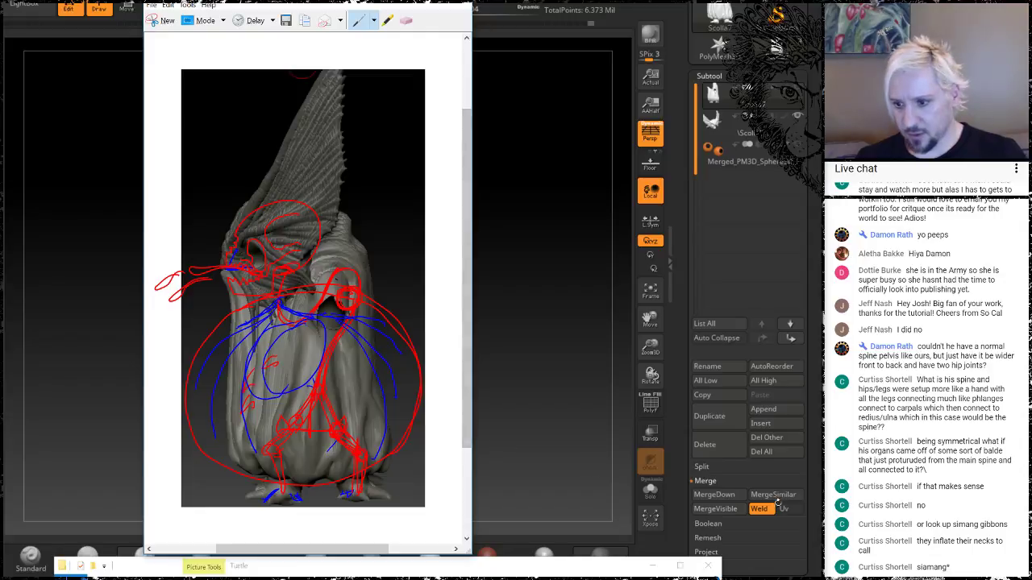
Search Google videos for "siamang gibbon" and watch the Miami Metrozoo howling clip to study the inflating throat sac
double_click(928, 567)
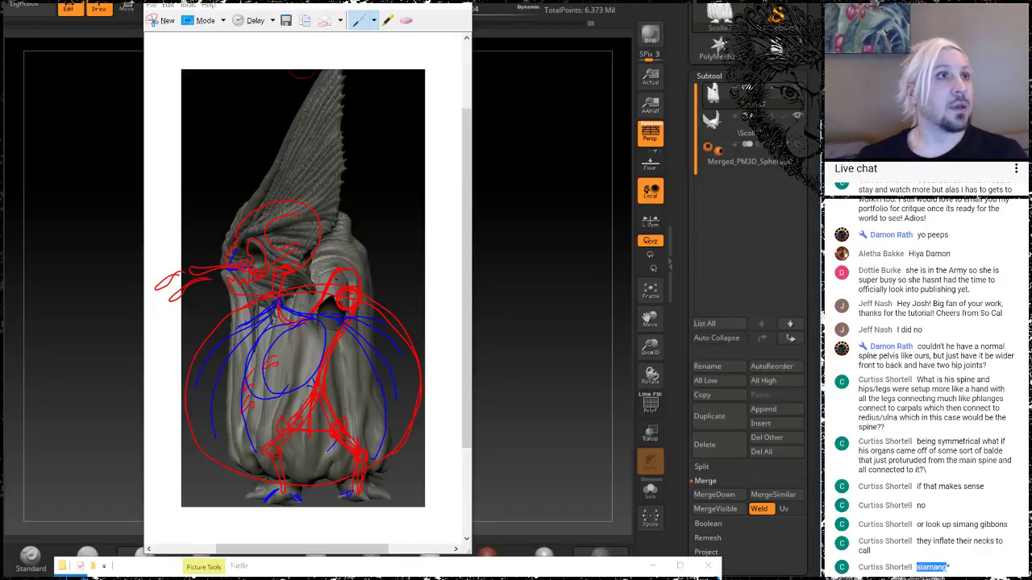
key("alt+Tab")
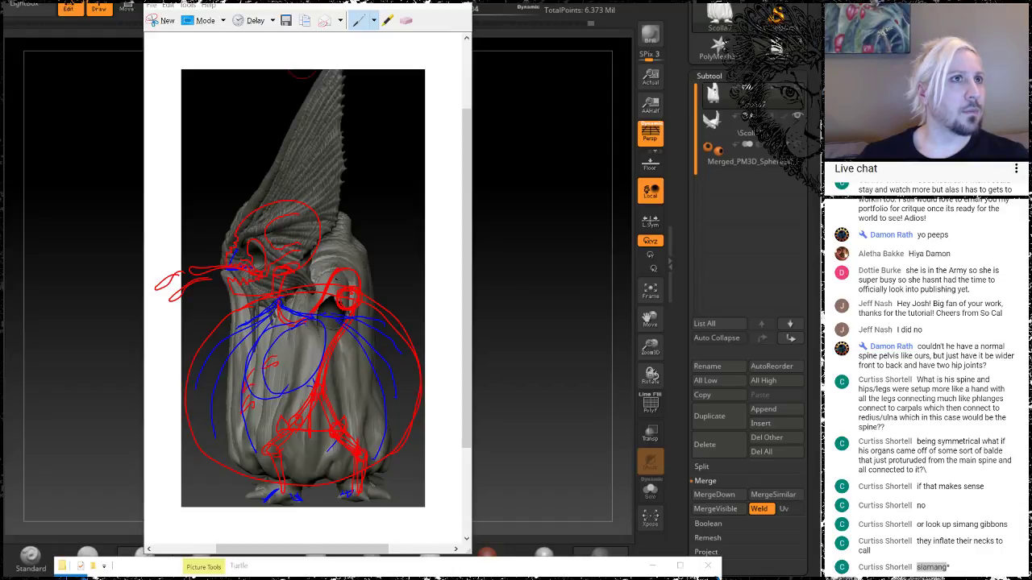
mouse_move(274, 577)
left_mouse_down()
mouse_move(538, 210)
mouse_move(622, 31)
mouse_move(606, 11)
left_mouse_up()
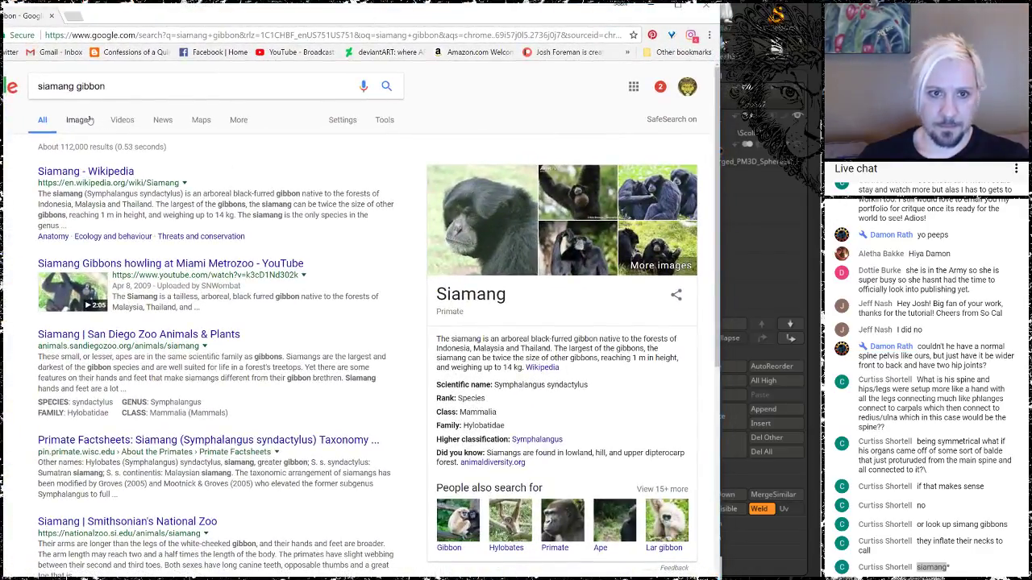
left_click(122, 120)
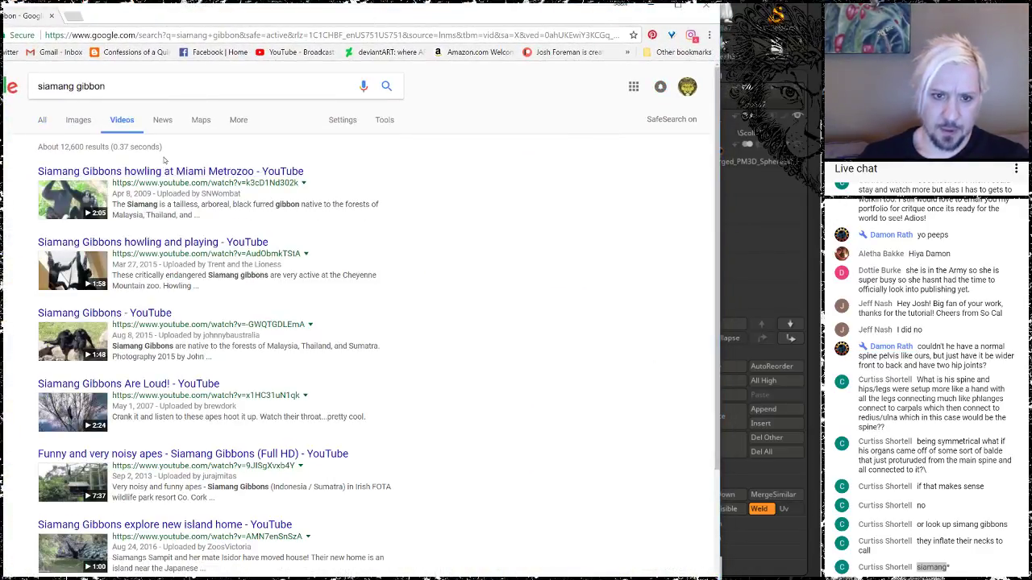
left_click(147, 172)
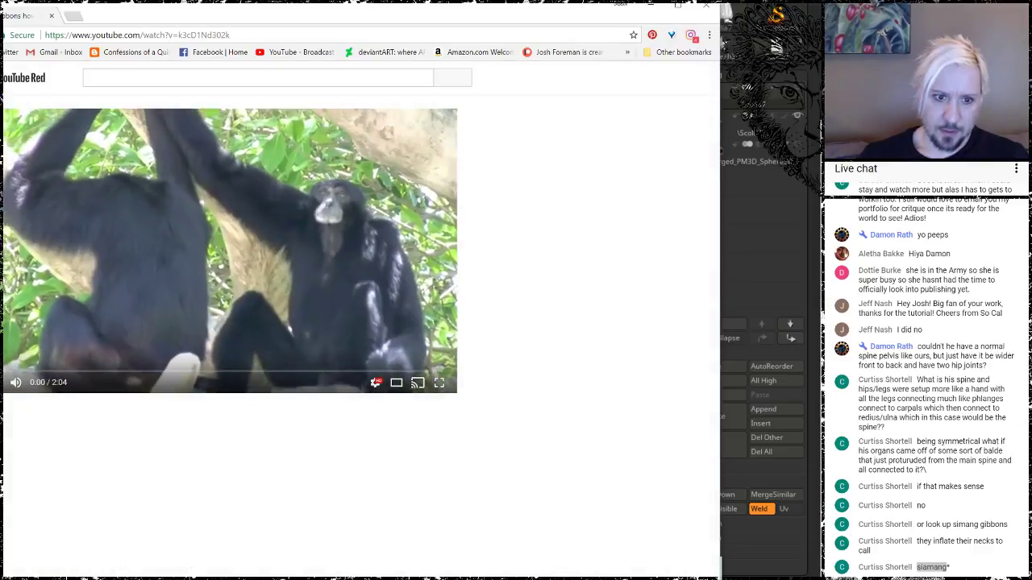
left_click_drag(50, 384, 28, 384)
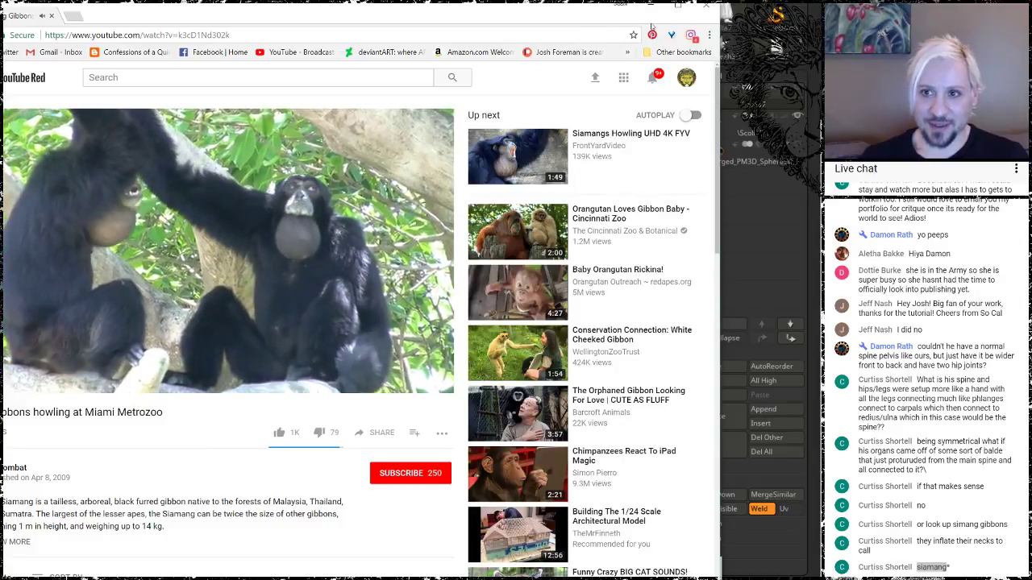
left_click(706, 6)
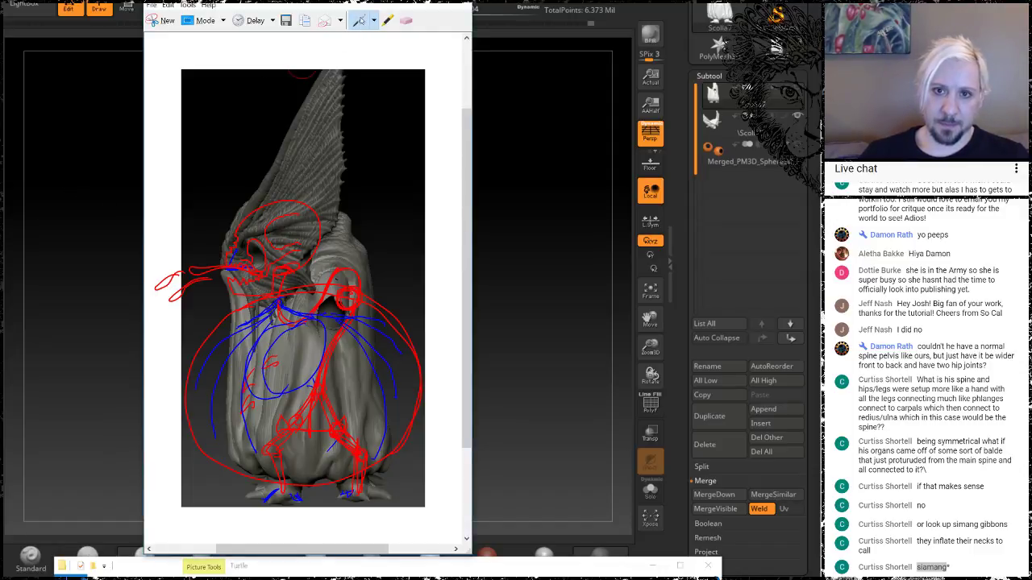
Switch to the red pen and sketch a rib cage across the chest organ, with bars running back to the spine
left_click(374, 21)
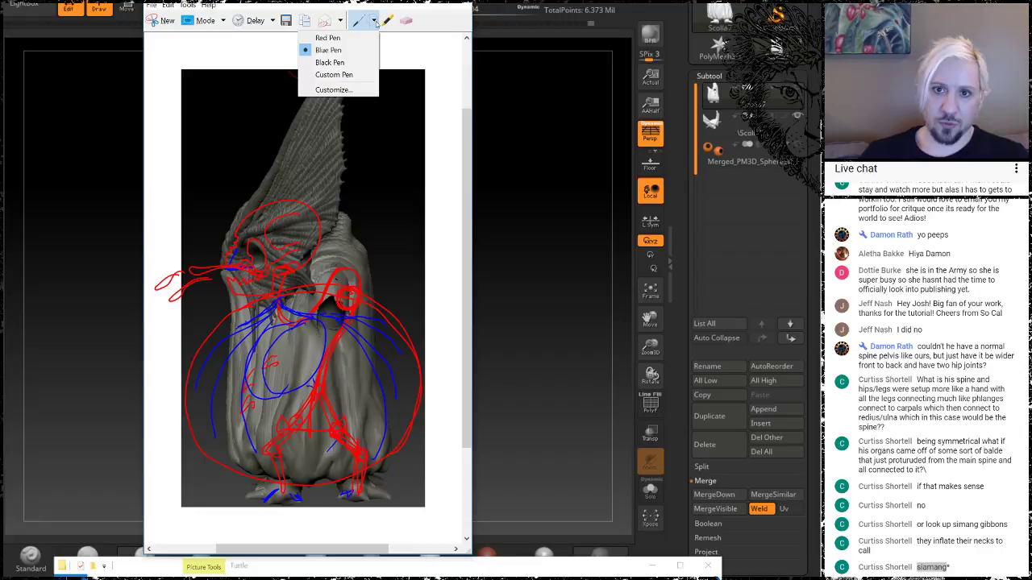
left_click(337, 39)
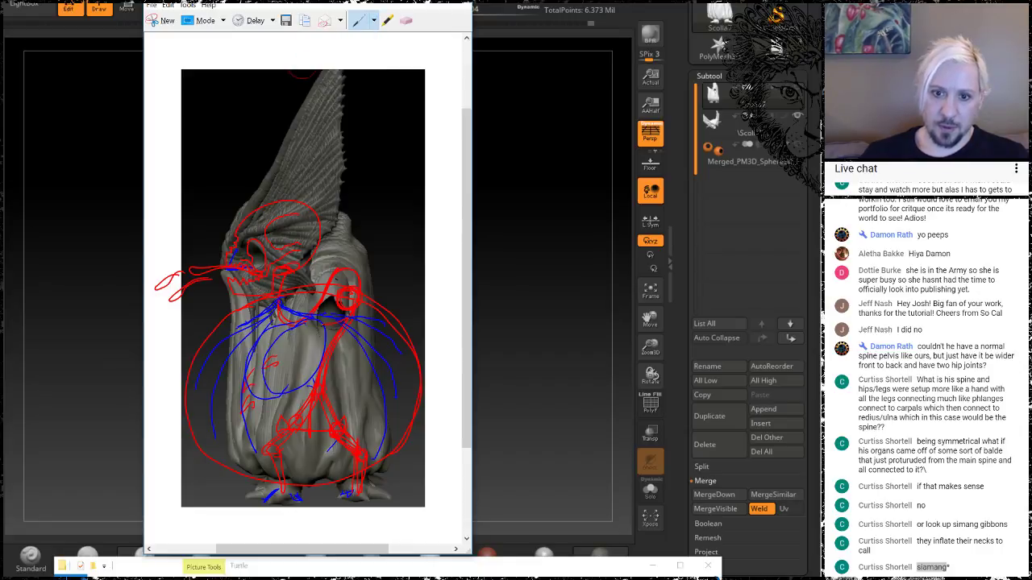
mouse_move(296, 325)
left_mouse_down()
mouse_move(299, 336)
mouse_move(335, 336)
mouse_move(284, 338)
mouse_move(274, 348)
mouse_move(325, 353)
mouse_move(268, 360)
mouse_move(297, 370)
mouse_move(319, 363)
mouse_move(309, 375)
mouse_move(266, 376)
mouse_move(264, 387)
mouse_move(291, 392)
mouse_move(266, 393)
mouse_move(275, 404)
mouse_move(313, 395)
mouse_move(278, 410)
left_mouse_up()
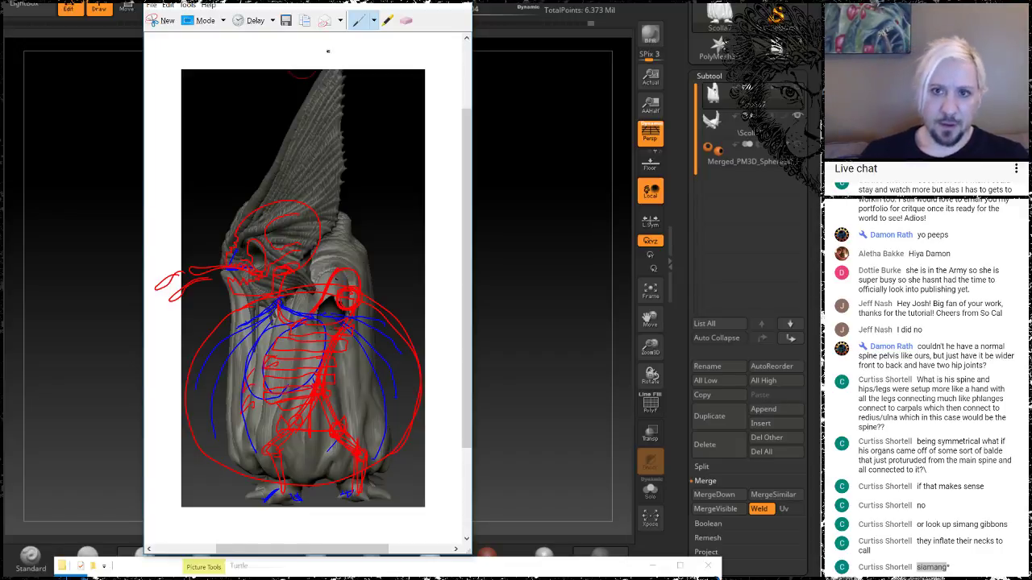
Move the drawing aside, turn the creature to face front, and capture a new snip of the whole figure from horns to feet
left_click_drag(305, 2, 573, 55)
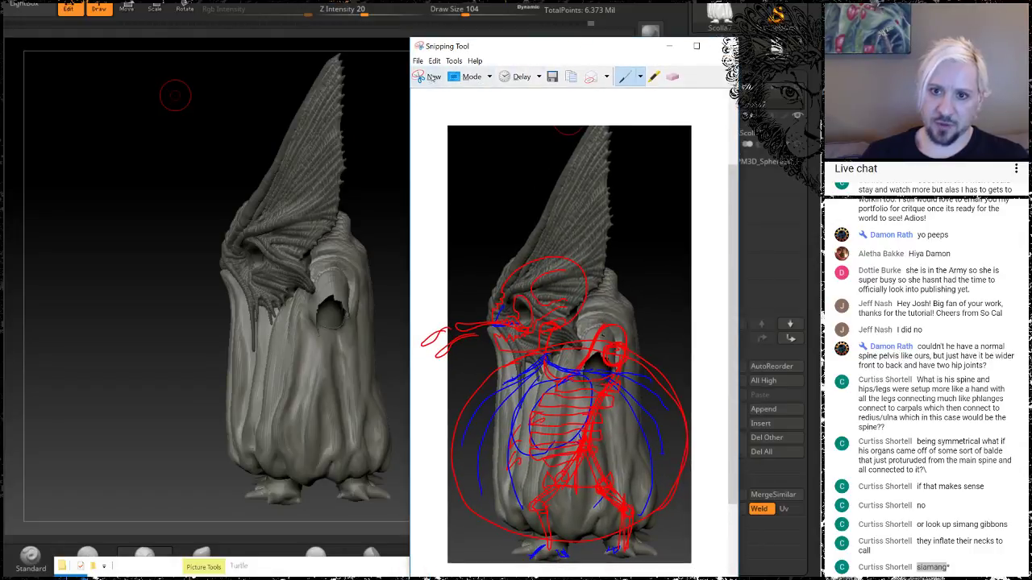
left_click(433, 80)
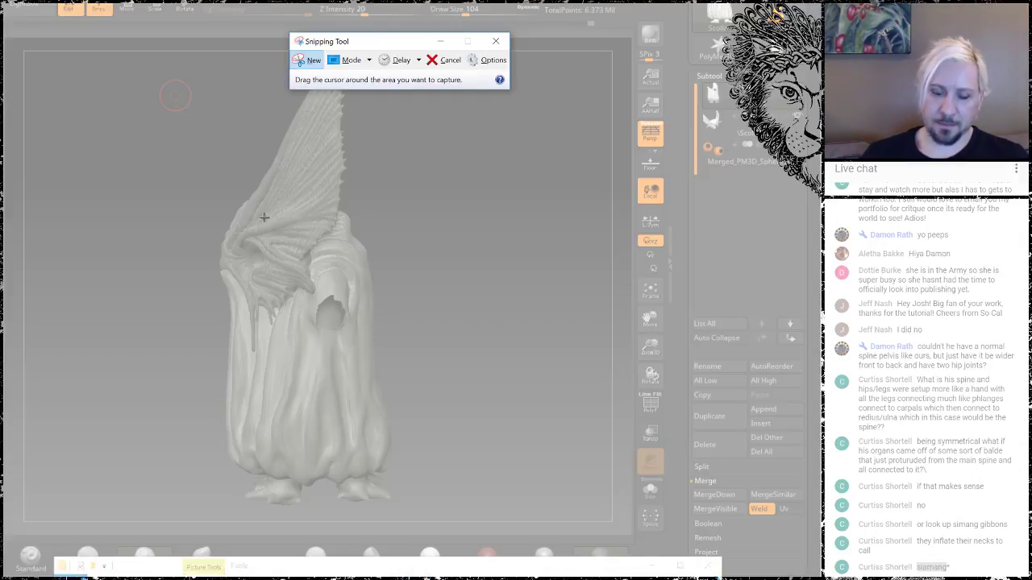
left_click(448, 60)
left_click_drag(145, 363, 196, 364)
key("b")
key("c")
key("b")
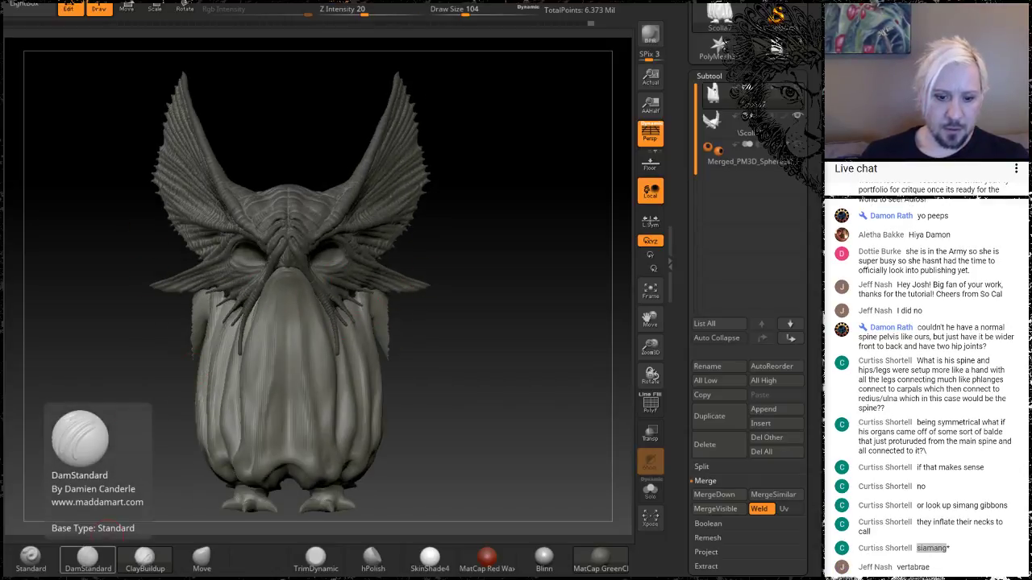
key("alt+Tab")
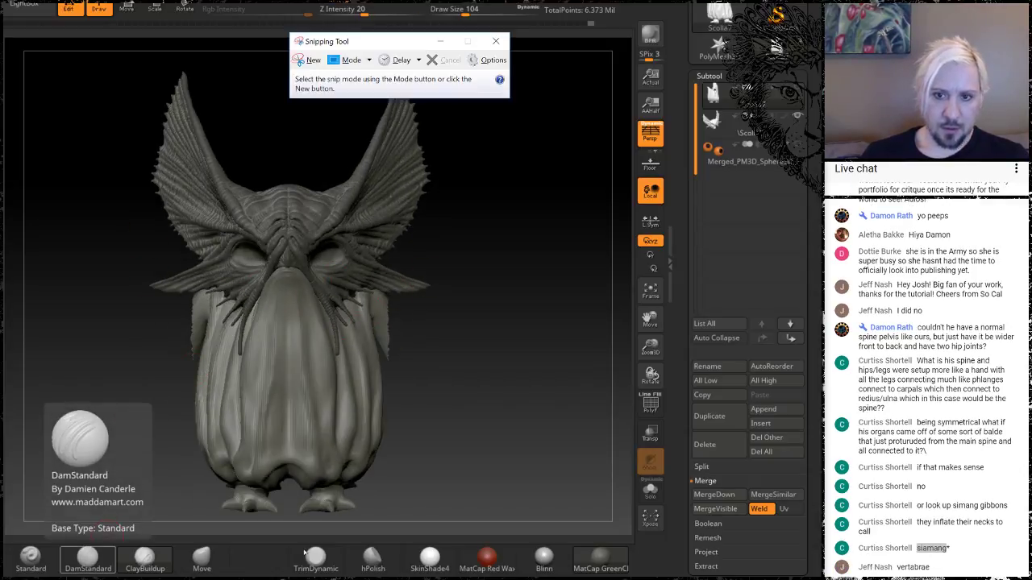
left_click(309, 58)
left_click_drag(129, 76, 465, 516)
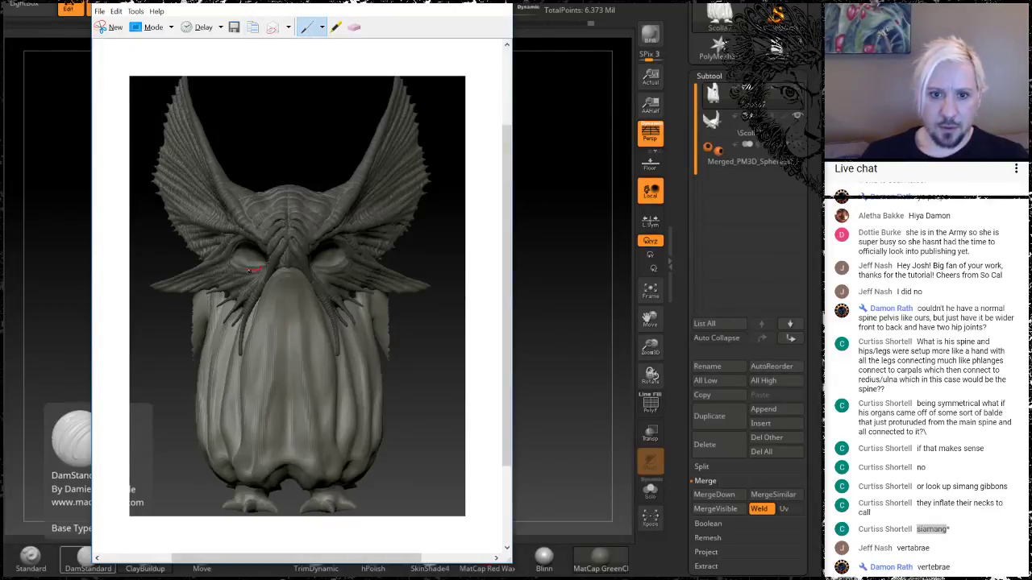
Draw the front-view skull in red, with round eye sockets, brow creases, cranium, cheekbones, jagged teeth and a small lower jaw
mouse_move(252, 270)
left_mouse_down()
mouse_move(255, 234)
mouse_move(230, 272)
left_mouse_up()
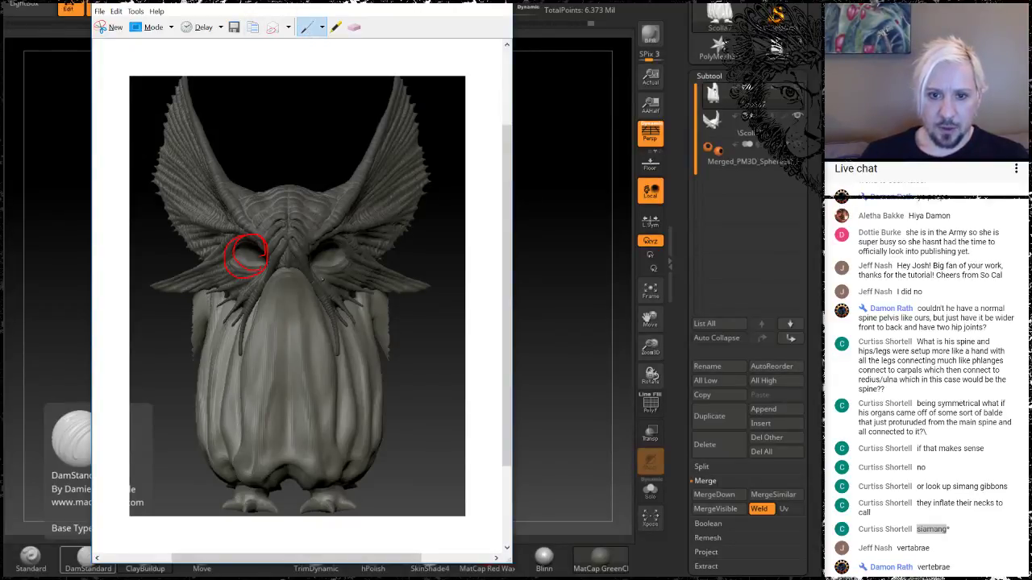
mouse_move(313, 267)
left_mouse_down()
mouse_move(352, 240)
mouse_move(311, 259)
left_mouse_up()
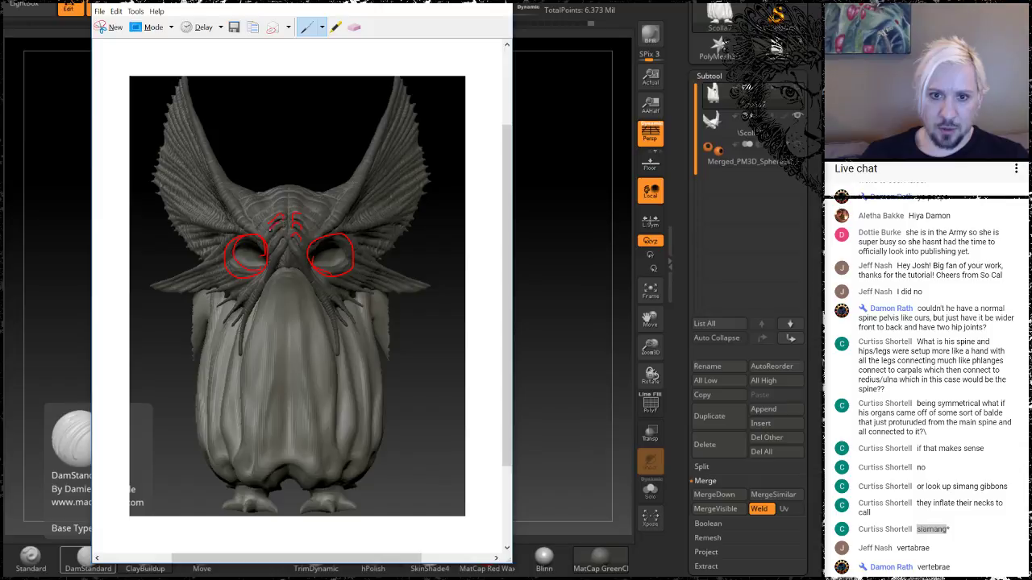
left_click_drag(255, 206, 282, 193)
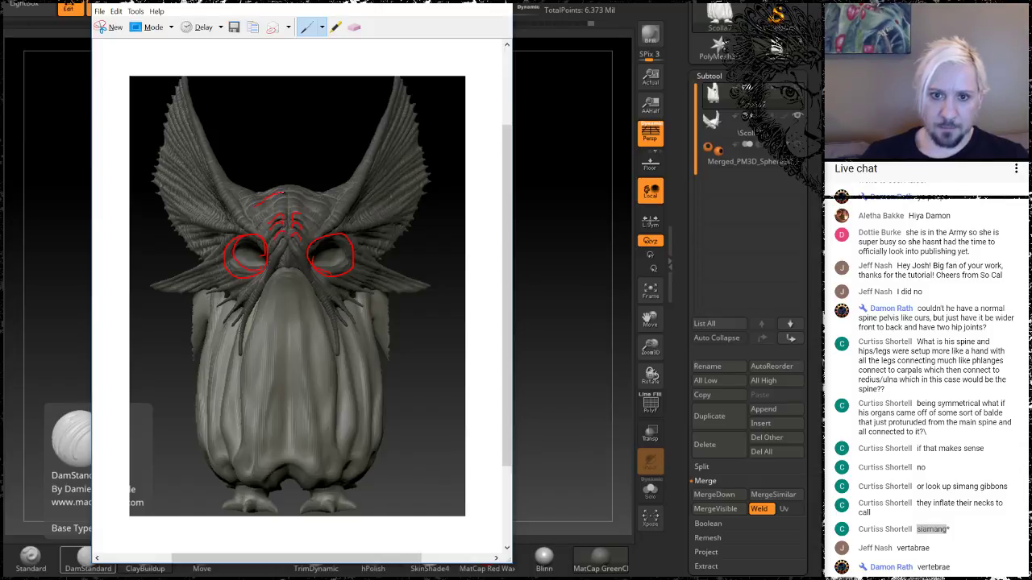
left_click_drag(331, 216, 342, 226)
mouse_move(265, 200)
left_mouse_down()
mouse_move(221, 247)
mouse_move(221, 262)
left_mouse_up()
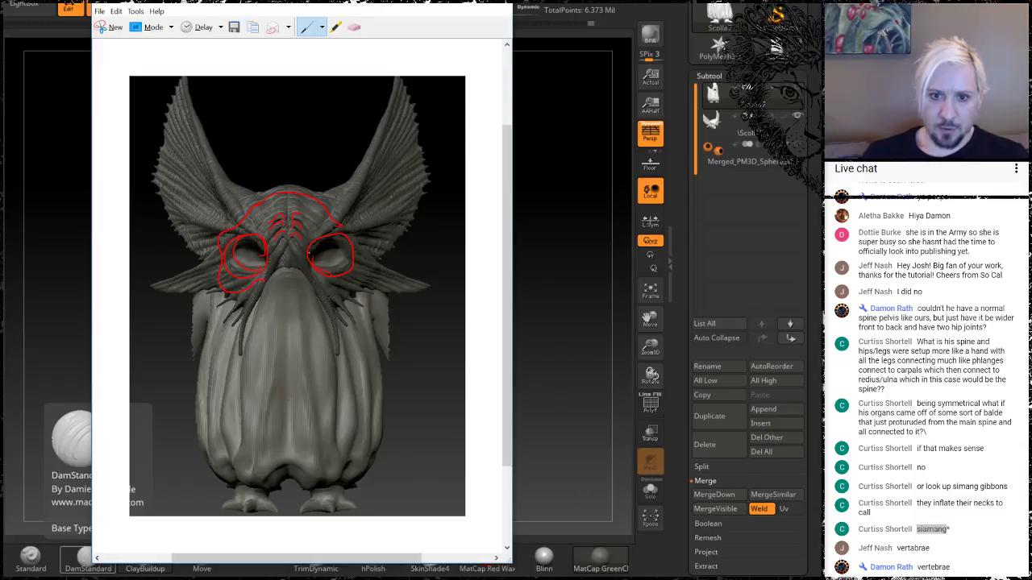
mouse_move(361, 234)
left_mouse_down()
mouse_move(358, 282)
mouse_move(332, 289)
left_mouse_up()
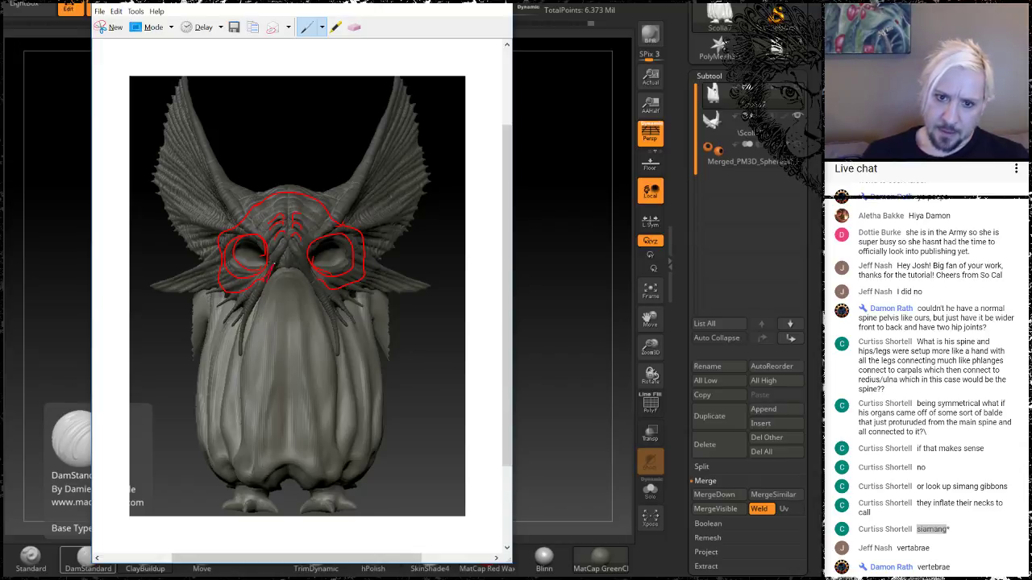
left_click_drag(278, 264, 303, 263)
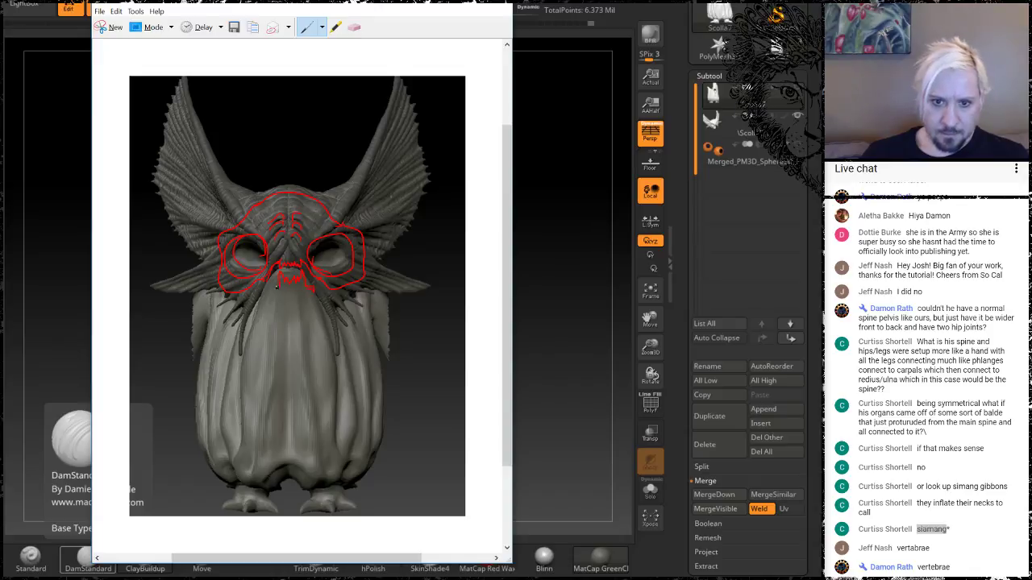
mouse_move(261, 287)
left_mouse_down()
mouse_move(264, 298)
mouse_move(322, 286)
mouse_move(314, 290)
left_mouse_up()
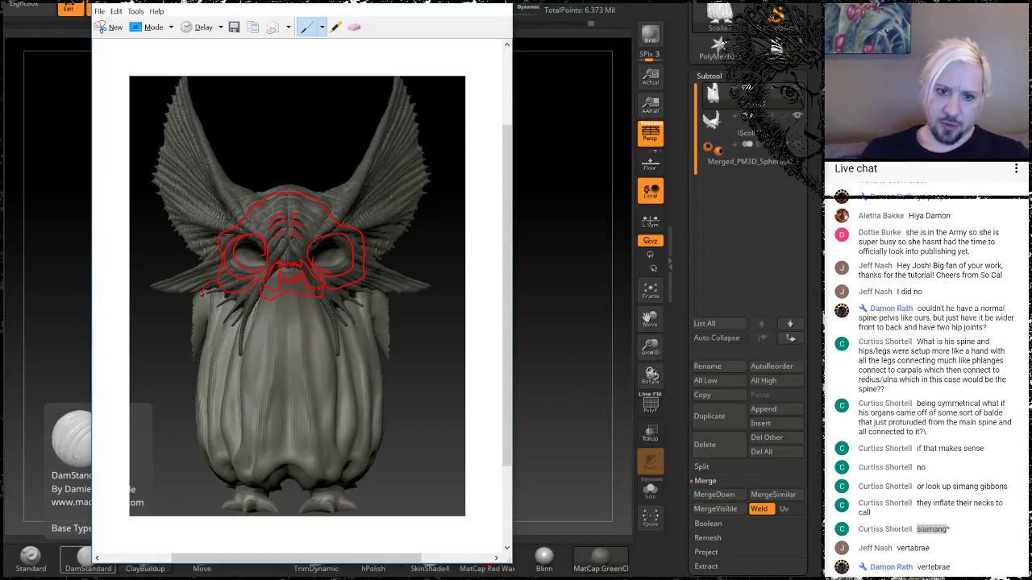
Circle a shoulder joint on each side below the face fins, and connect both to the centre of the chest with curved collarbones
mouse_move(202, 293)
left_mouse_down()
mouse_move(223, 303)
mouse_move(208, 299)
left_mouse_up()
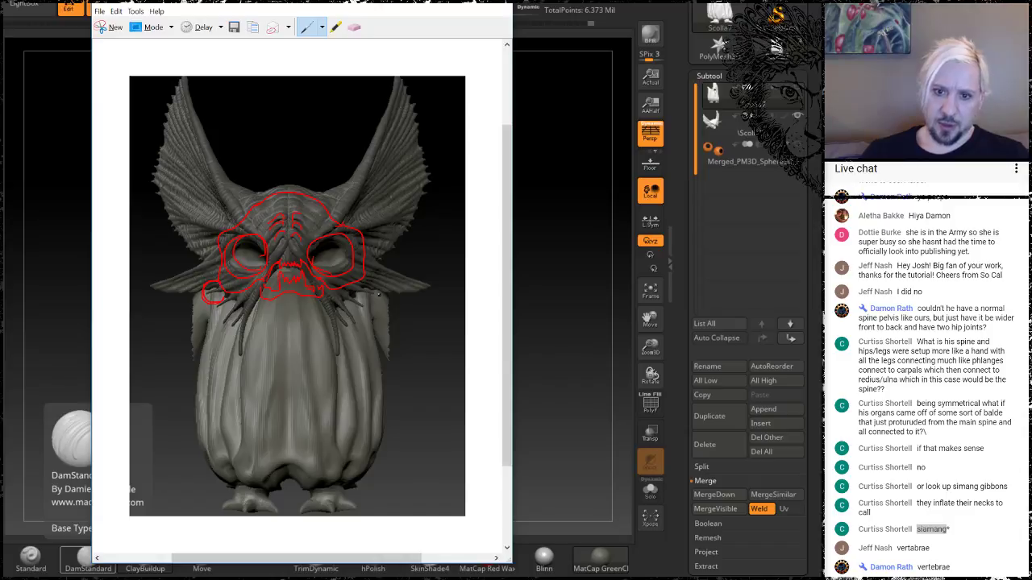
mouse_move(368, 283)
left_mouse_down()
mouse_move(361, 296)
mouse_move(363, 282)
left_mouse_up()
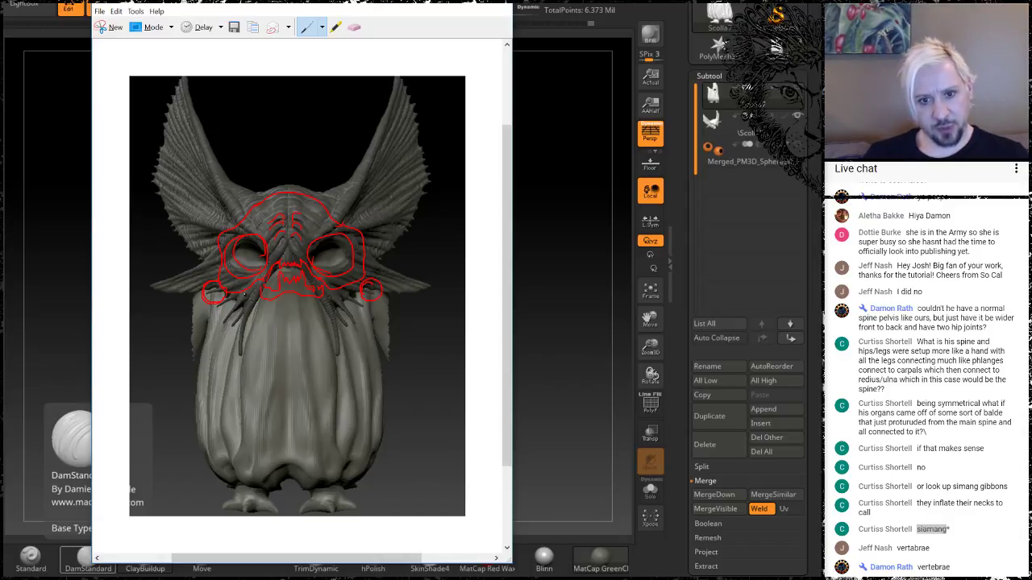
mouse_move(249, 303)
left_mouse_down()
mouse_move(282, 307)
mouse_move(256, 307)
left_mouse_up()
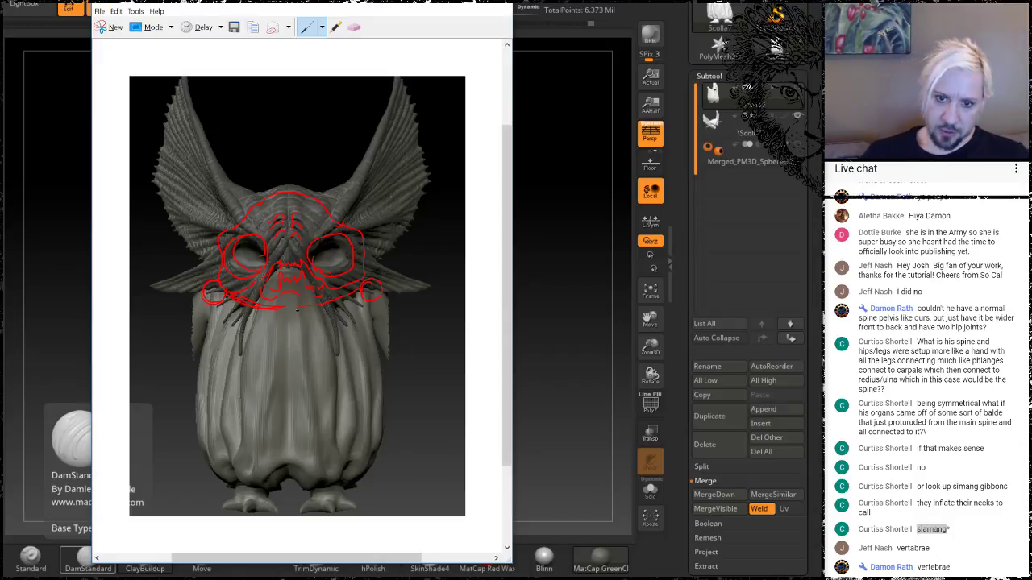
left_click_drag(309, 309, 359, 288)
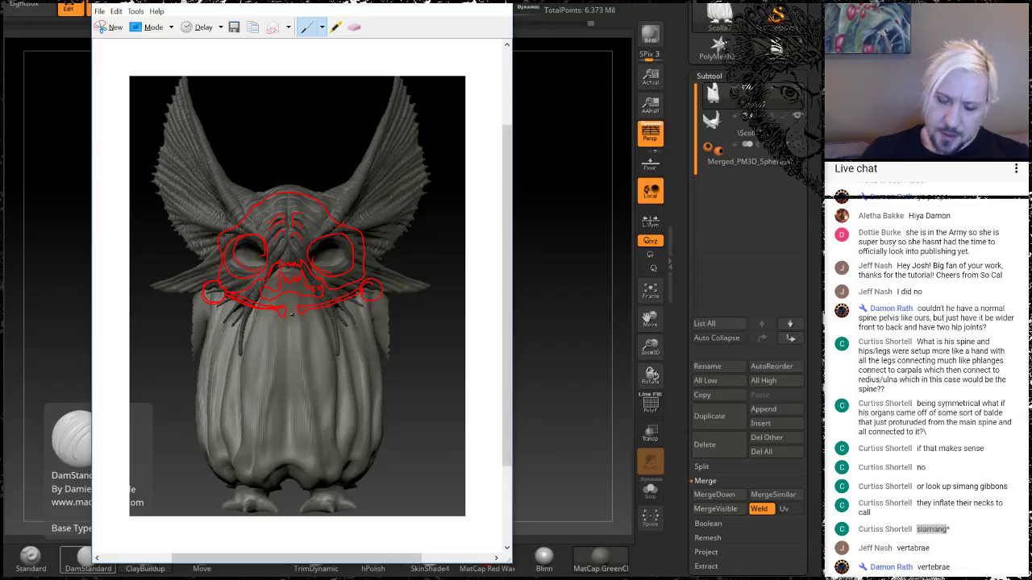
Draw a pointed breastbone below the collarbones, short slanted ribs on both sides, and a chain of oval vertebrae down the belly
mouse_move(286, 316)
left_mouse_down()
mouse_move(293, 379)
mouse_move(300, 325)
left_mouse_up()
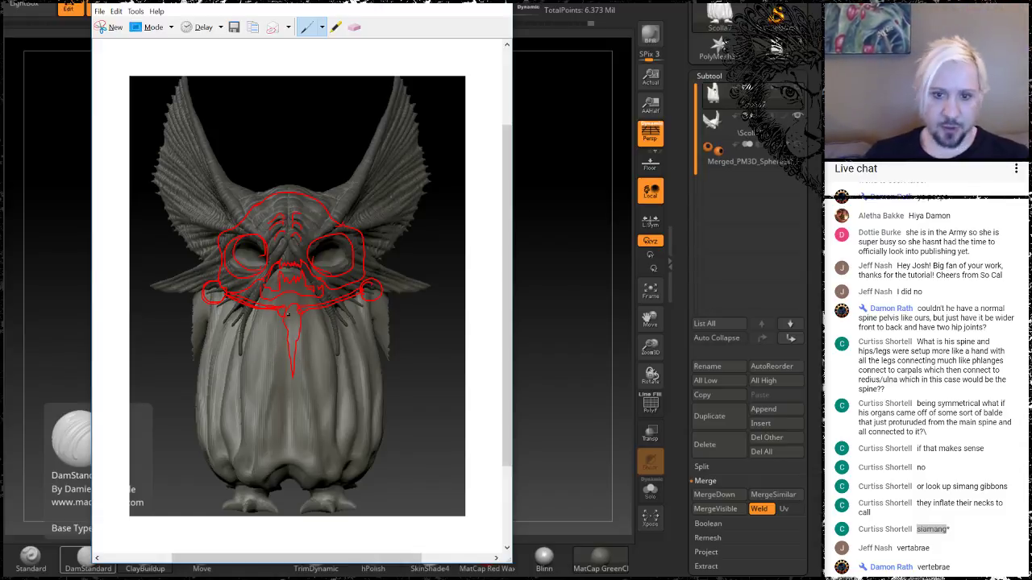
left_click_drag(300, 321, 326, 355)
left_click_drag(303, 349, 326, 365)
mouse_move(286, 326)
left_mouse_down()
mouse_move(262, 339)
mouse_move(257, 384)
left_mouse_up()
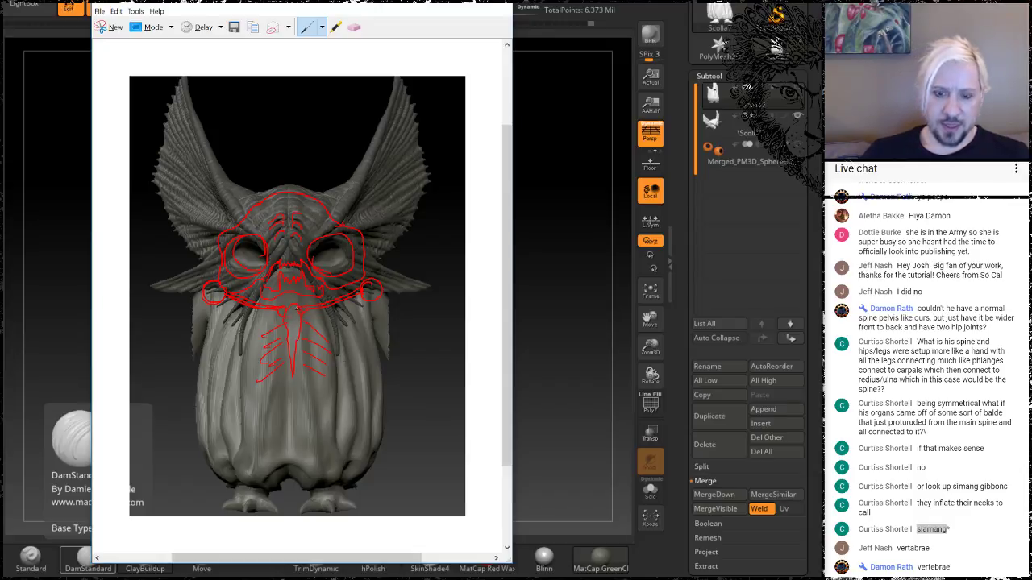
mouse_move(287, 314)
left_mouse_down()
mouse_move(290, 337)
mouse_move(301, 315)
mouse_move(292, 433)
left_mouse_up()
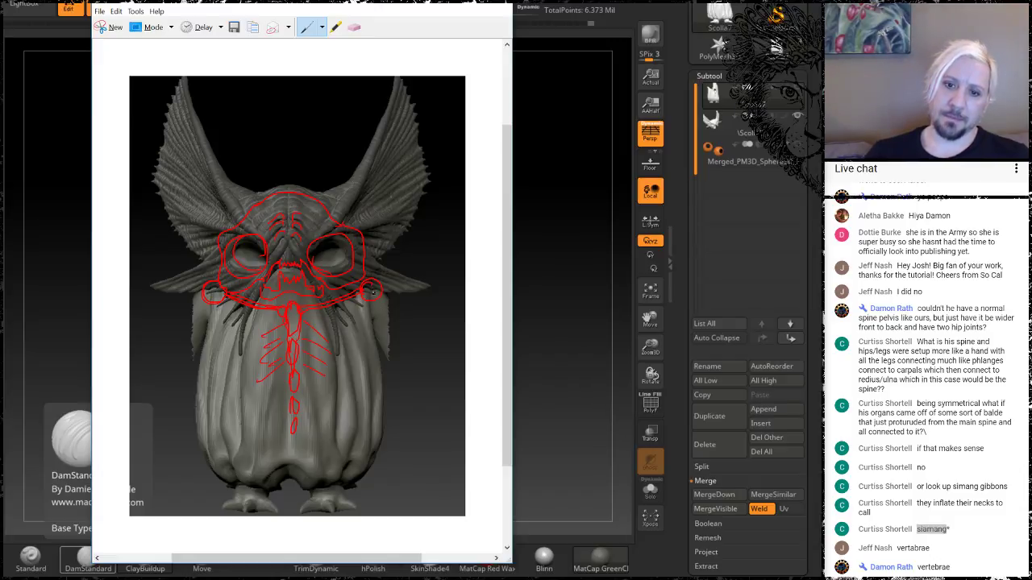
Draw one arm's skeleton outside the body, with upper arm, elbow joint, paired forearm bones and a wrist with short fingers
mouse_move(390, 315)
left_mouse_down()
mouse_move(422, 370)
mouse_move(379, 303)
mouse_move(428, 389)
mouse_move(425, 484)
left_mouse_up()
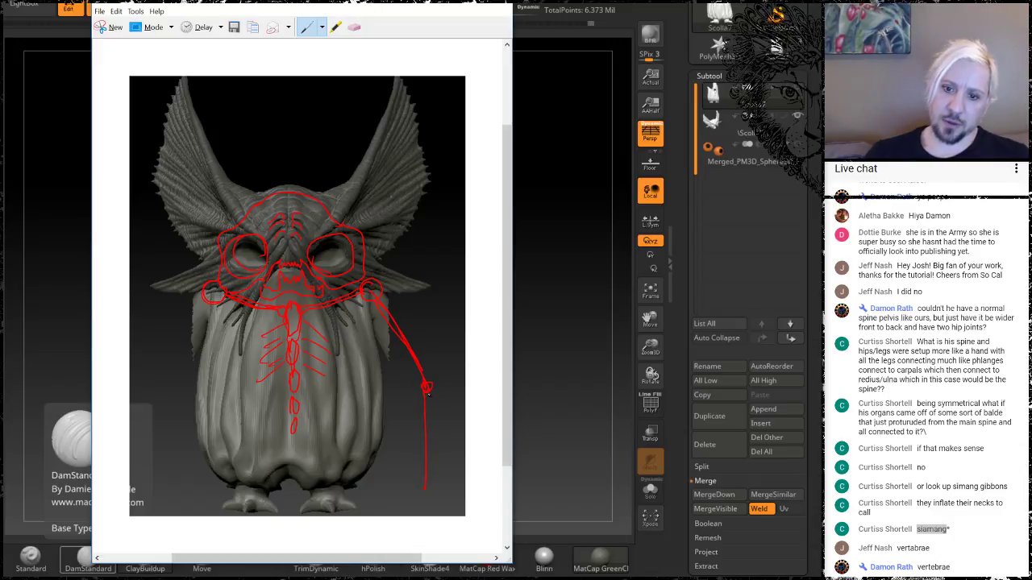
left_click_drag(430, 407, 424, 487)
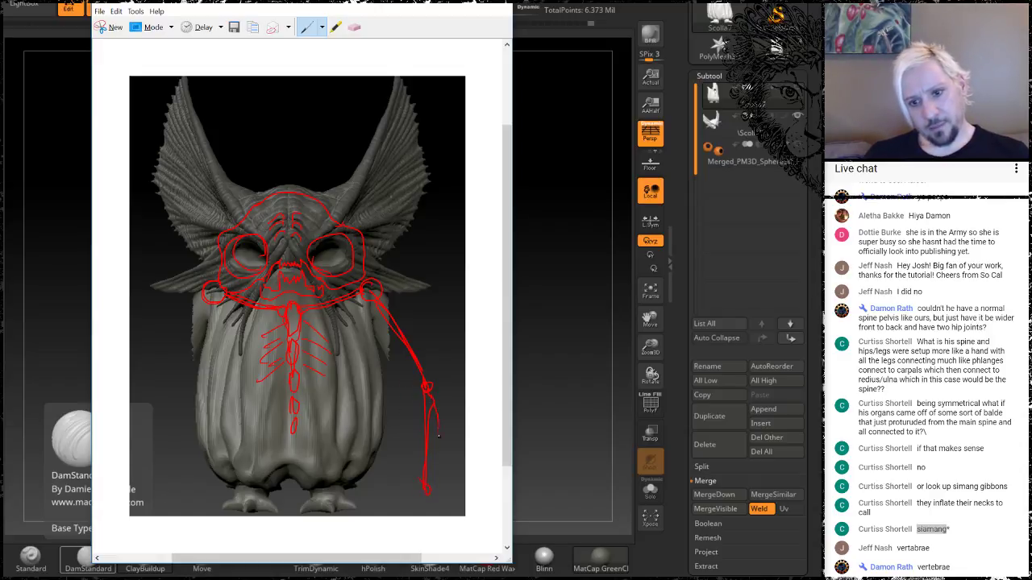
left_click_drag(429, 395, 429, 488)
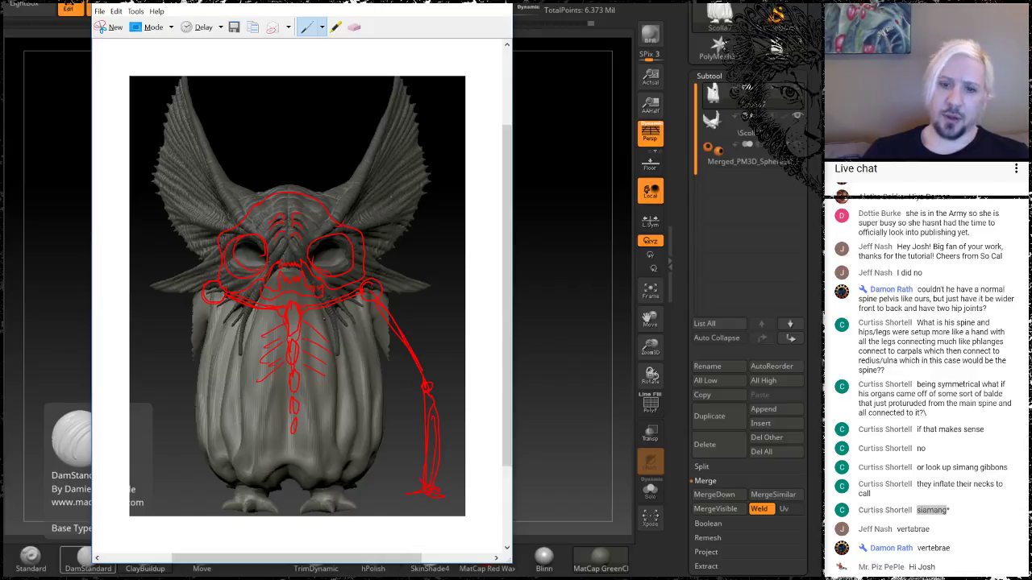
Add triangular shoulder blades over the ribs on both sides and thicken the collarbones leading to the shoulder joints
left_click_drag(315, 320, 324, 364)
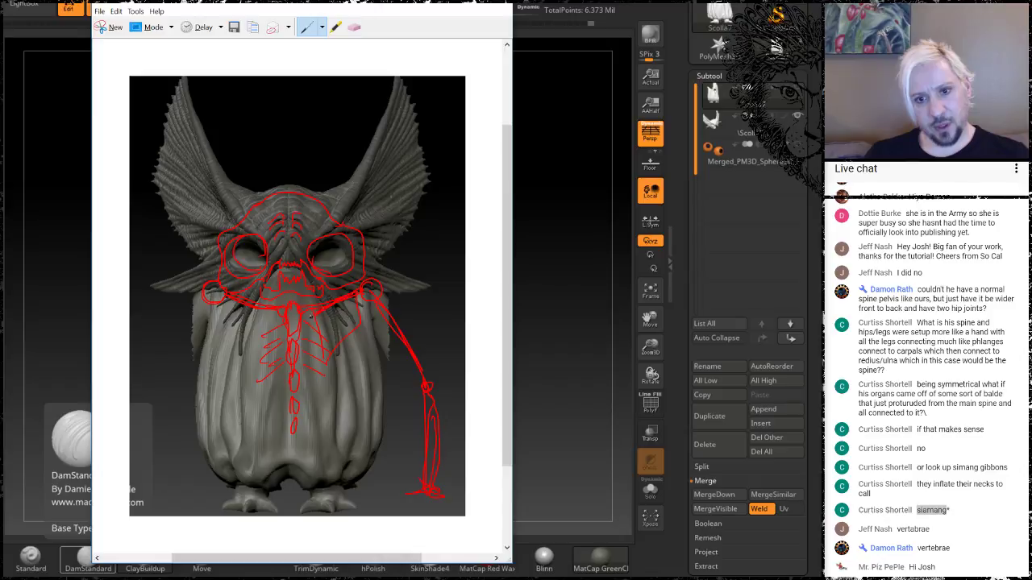
mouse_move(346, 337)
left_mouse_down()
mouse_move(324, 365)
mouse_move(313, 315)
left_mouse_up()
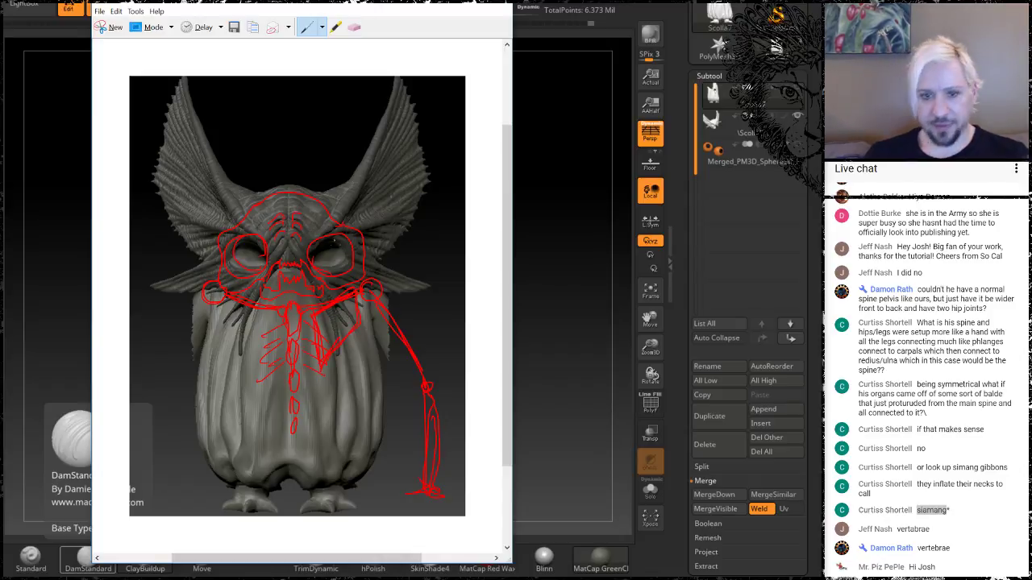
mouse_move(276, 313)
left_mouse_down()
mouse_move(270, 360)
mouse_move(246, 318)
left_mouse_up()
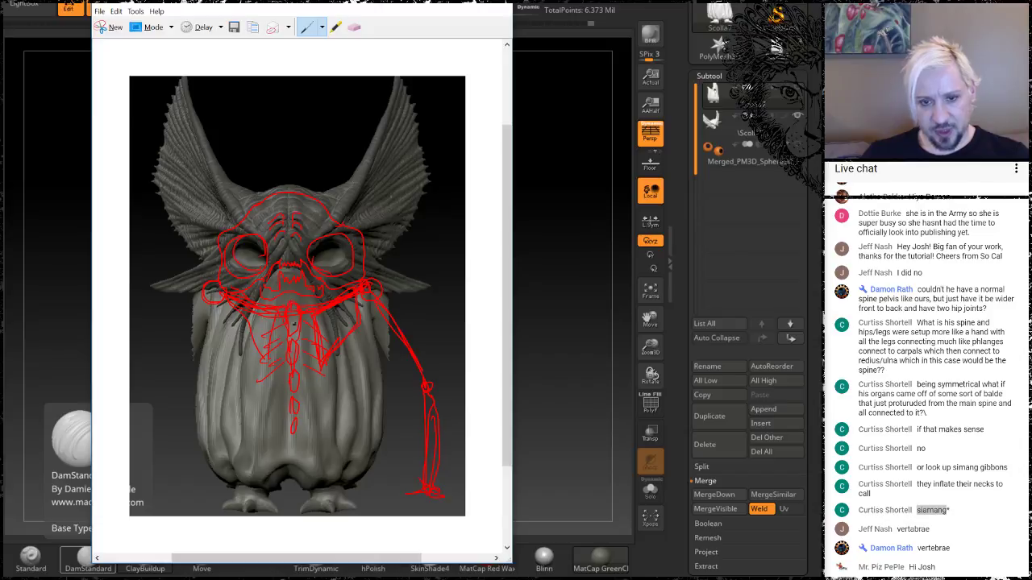
Move the front-view drawing aside, rotate the creature back to its side view, and capture a fresh snip of it
left_click_drag(325, 1, 775, 18)
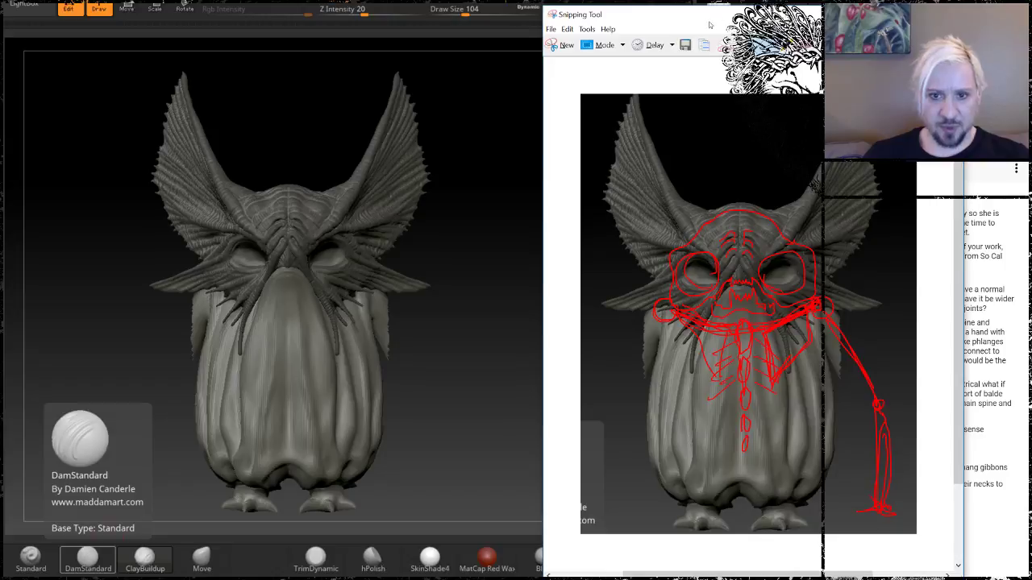
left_click(440, 311)
left_click_drag(445, 315, 396, 339)
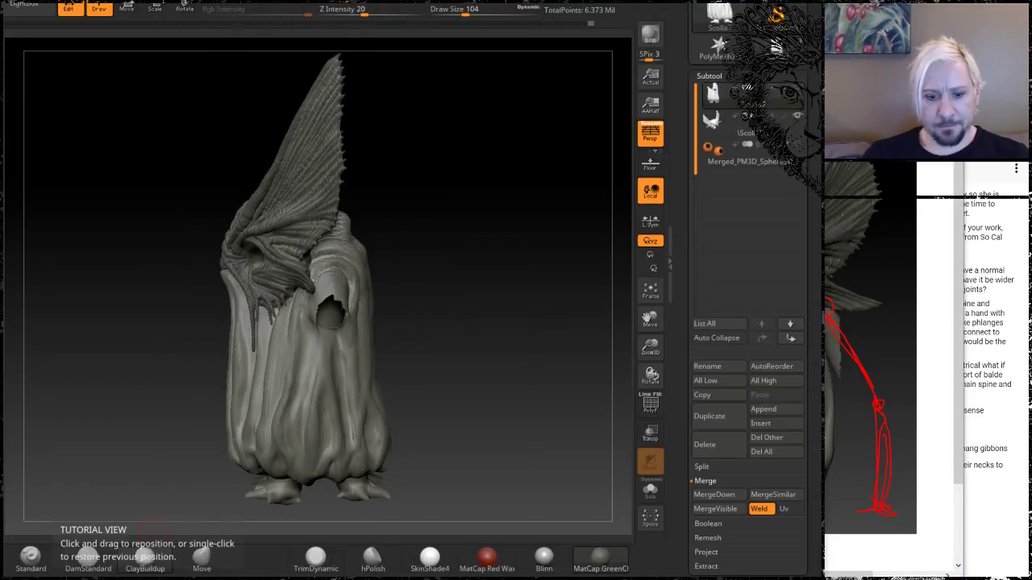
key("alt+Tab")
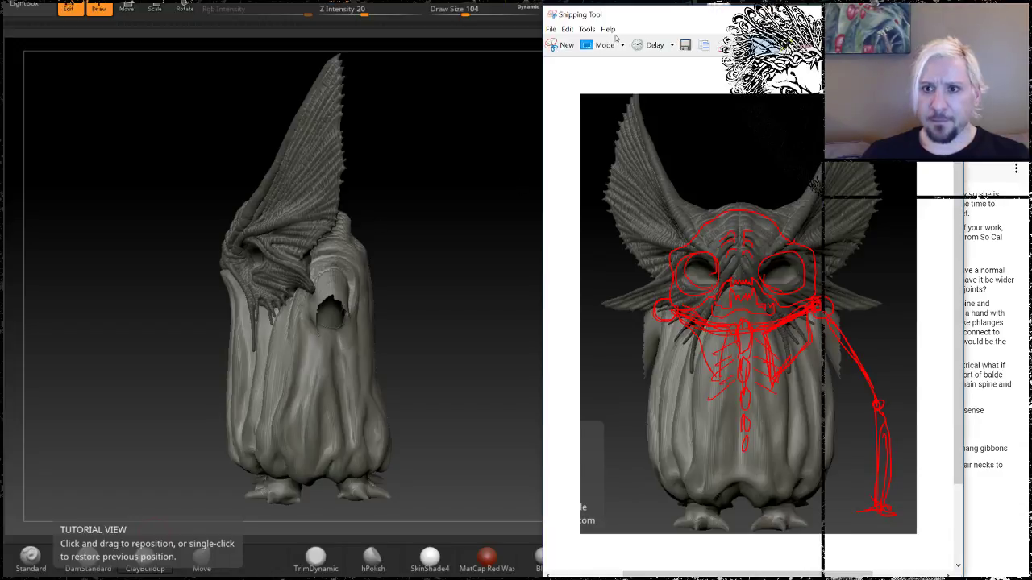
left_click(562, 46)
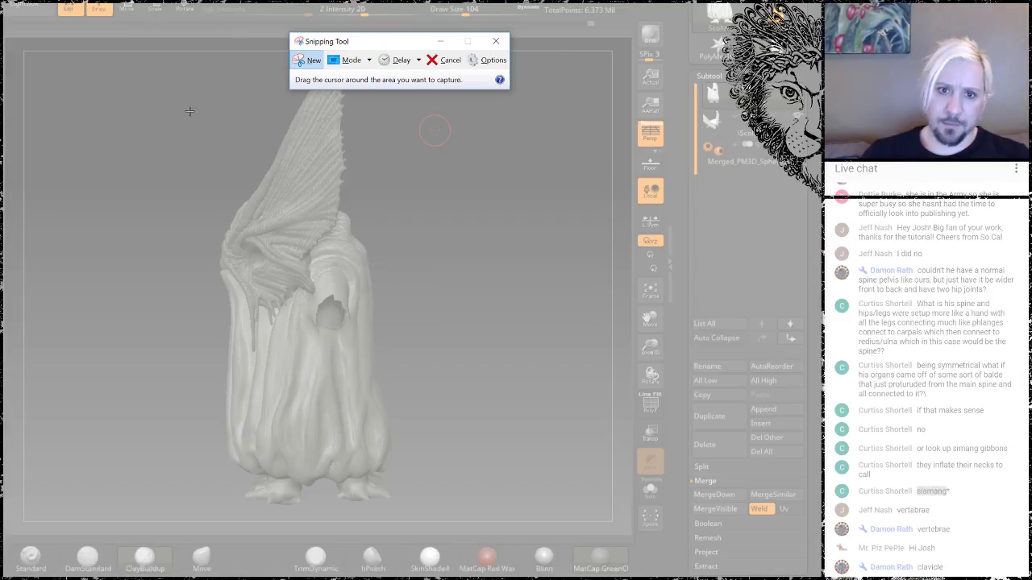
mouse_move(191, 112)
left_mouse_down()
mouse_move(270, 354)
mouse_move(415, 516)
left_mouse_up()
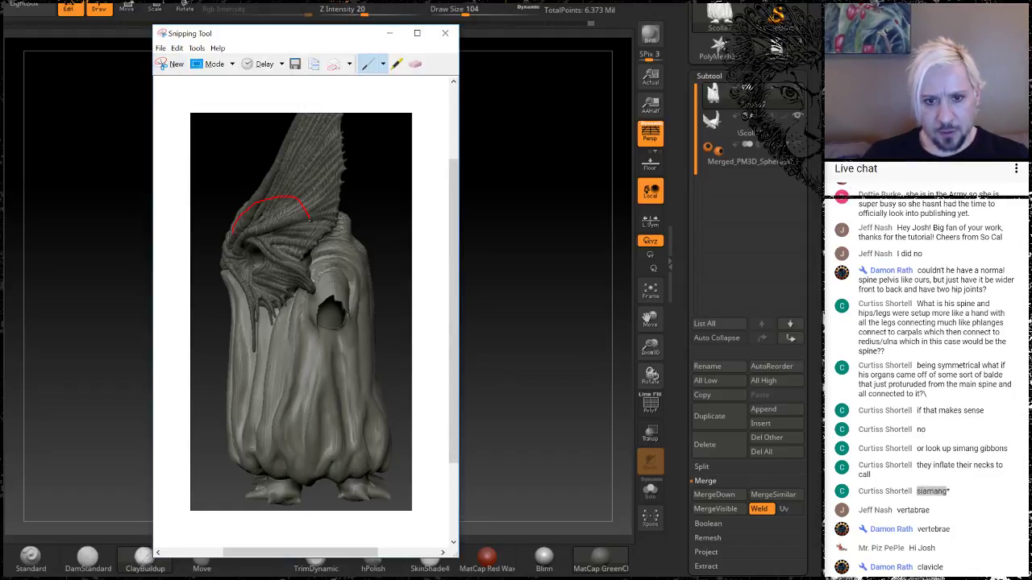
Draw the side-view skull in red on the new snip, with rounded cranium, eye socket, cheekbone, snout, teeth and lower jaw
mouse_move(303, 267)
left_mouse_down()
mouse_move(260, 274)
mouse_move(295, 263)
left_mouse_up()
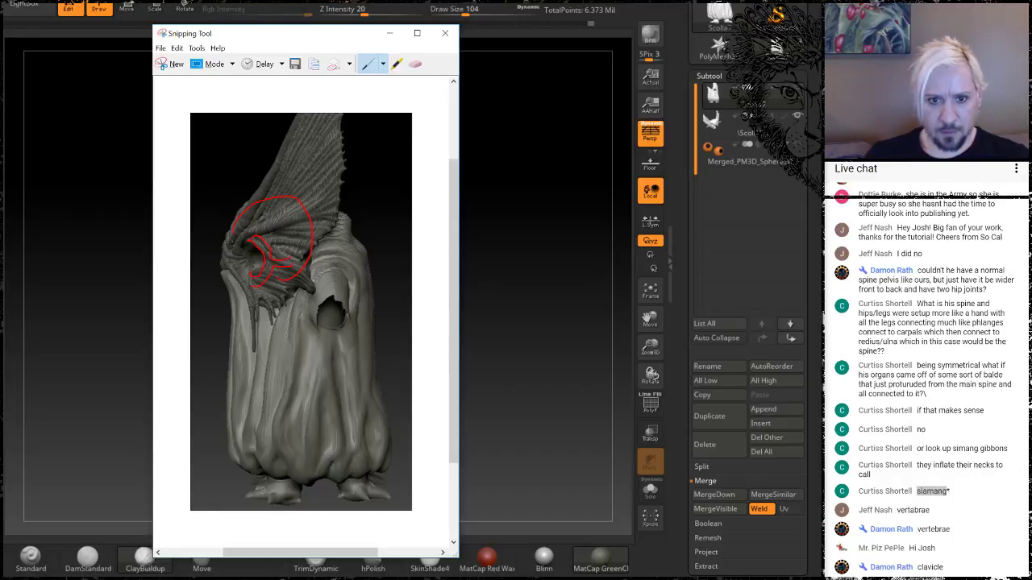
mouse_move(236, 232)
left_mouse_down()
mouse_move(223, 265)
mouse_move(280, 284)
mouse_move(230, 284)
left_mouse_up()
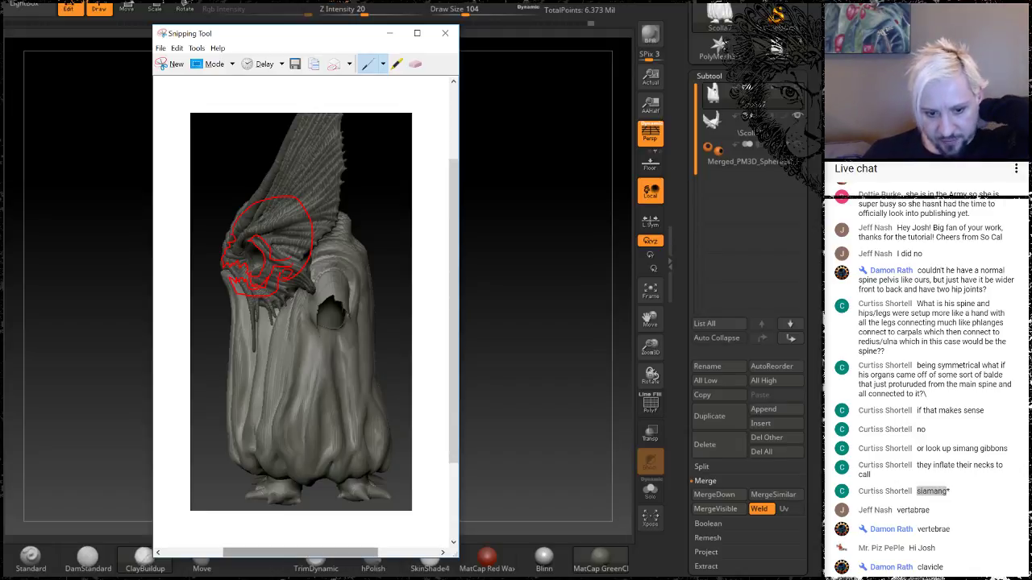
View the turtle skeleton reference photo, close it and return to the side-view drawing
key("alt+Tab")
key("alt+Tab")
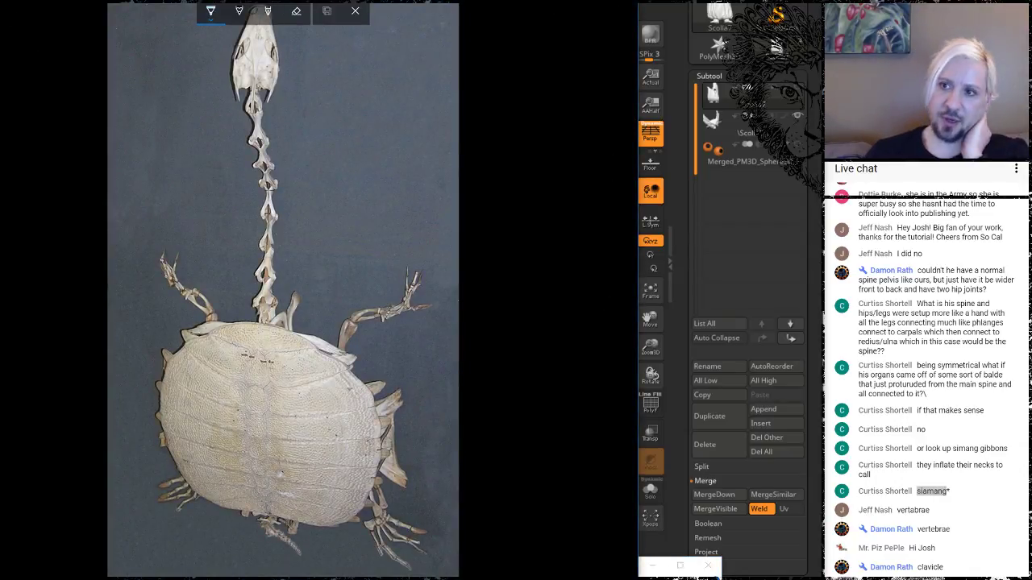
key("alt+F4")
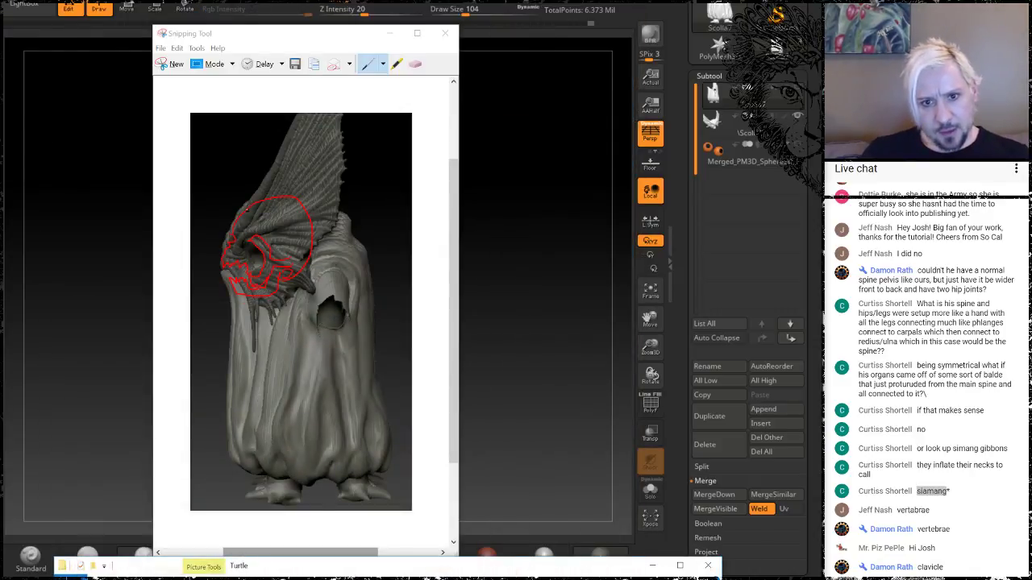
left_click(261, 196)
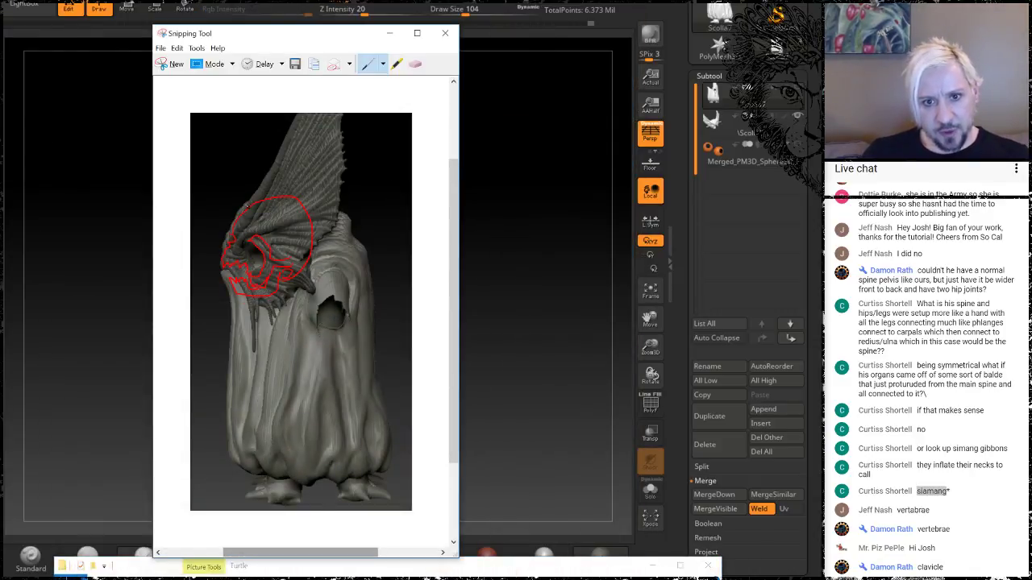
Extend the skull's cranium backward with a heavy outline and draw the shoulder joint, upper arm bone and shoulder blade in red
left_click_drag(321, 192, 326, 202)
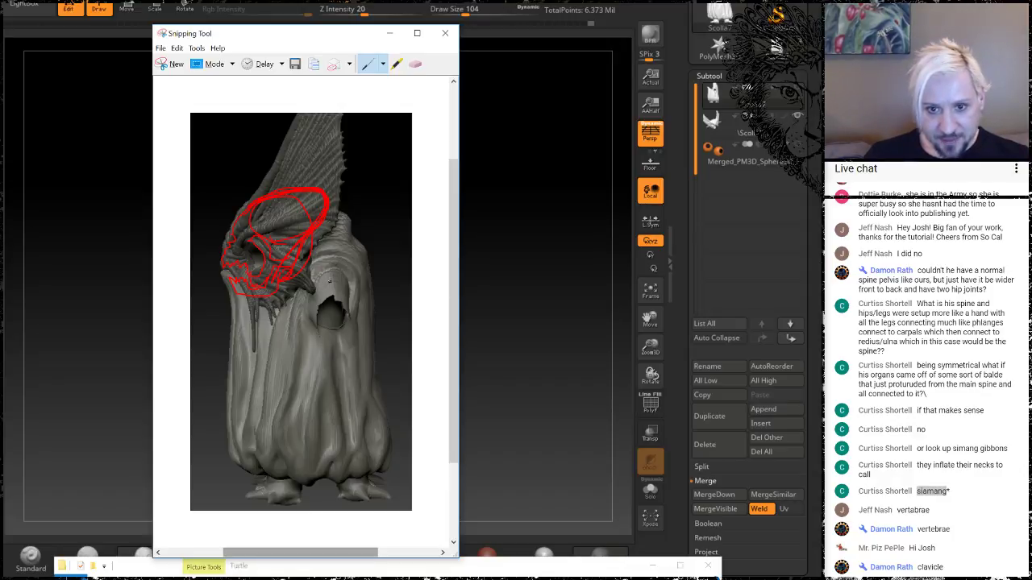
mouse_move(329, 285)
left_mouse_down()
mouse_move(326, 273)
mouse_move(322, 365)
left_mouse_up()
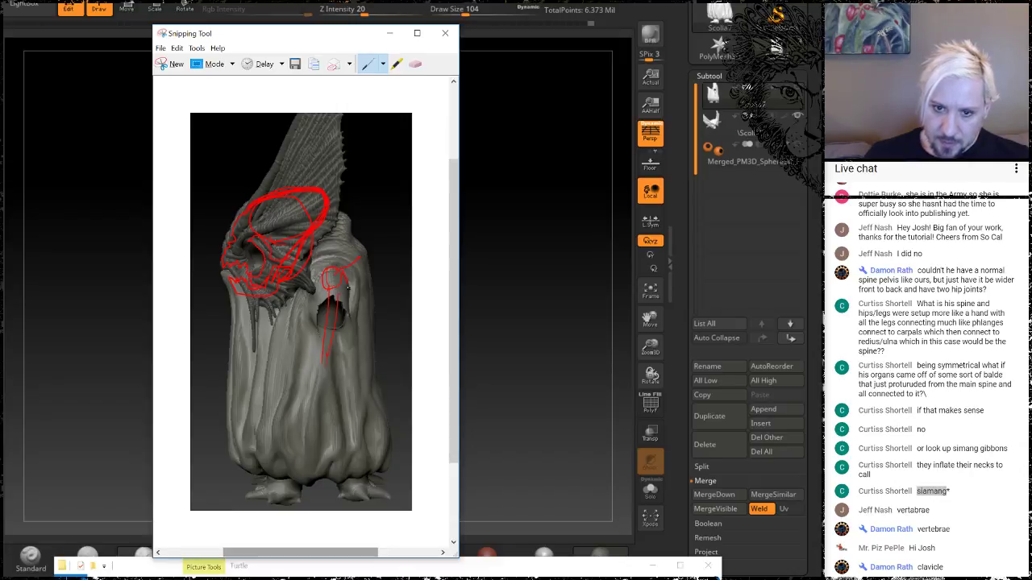
left_click_drag(349, 292, 353, 336)
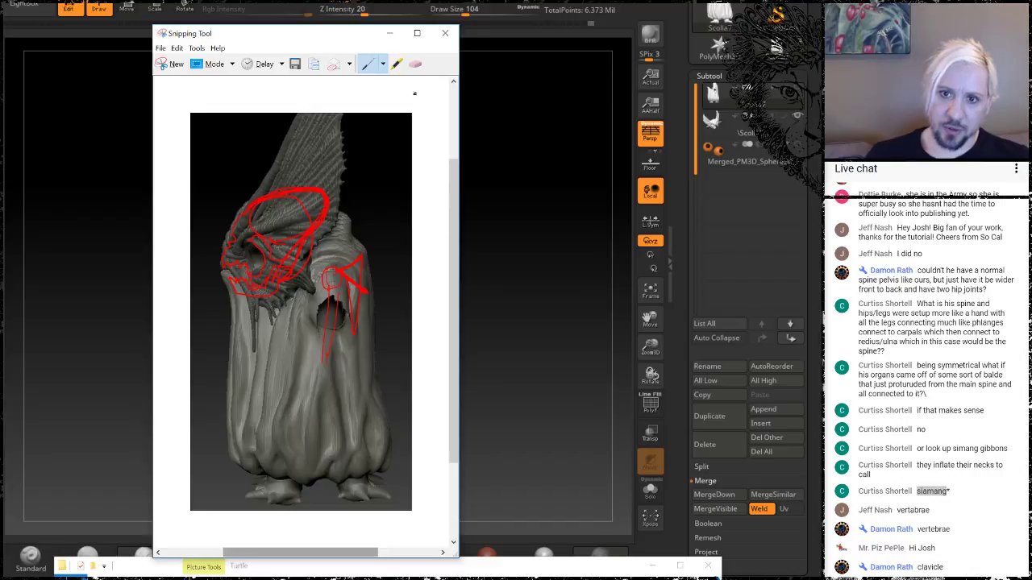
Erase the shoulder blade's outer lines, redraw it as a larger triangle, and add a collarbone curving forward to the breastbone
left_click(415, 64)
left_click(369, 267)
left_click(359, 306)
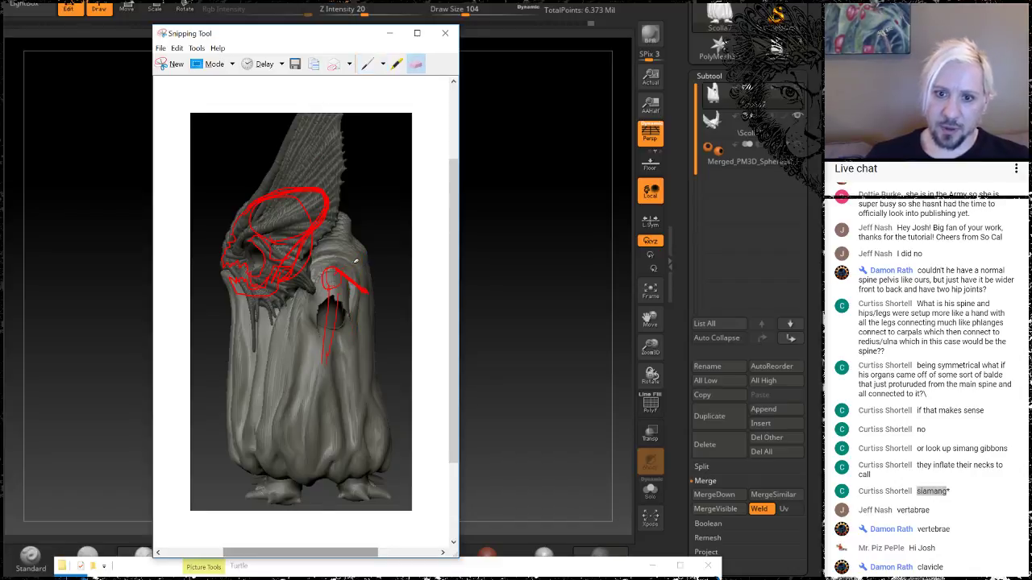
left_click(367, 63)
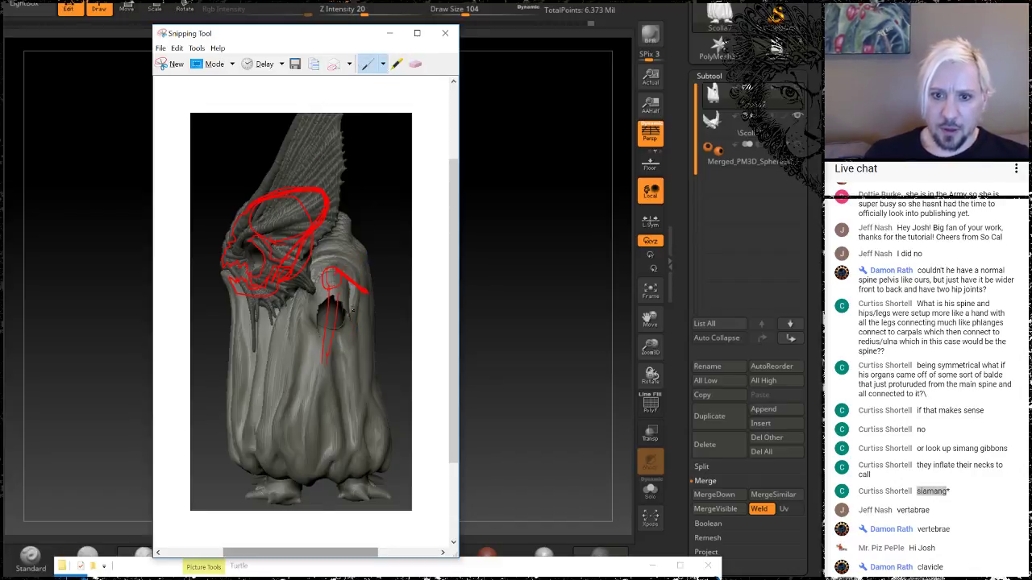
left_click_drag(332, 275, 345, 321)
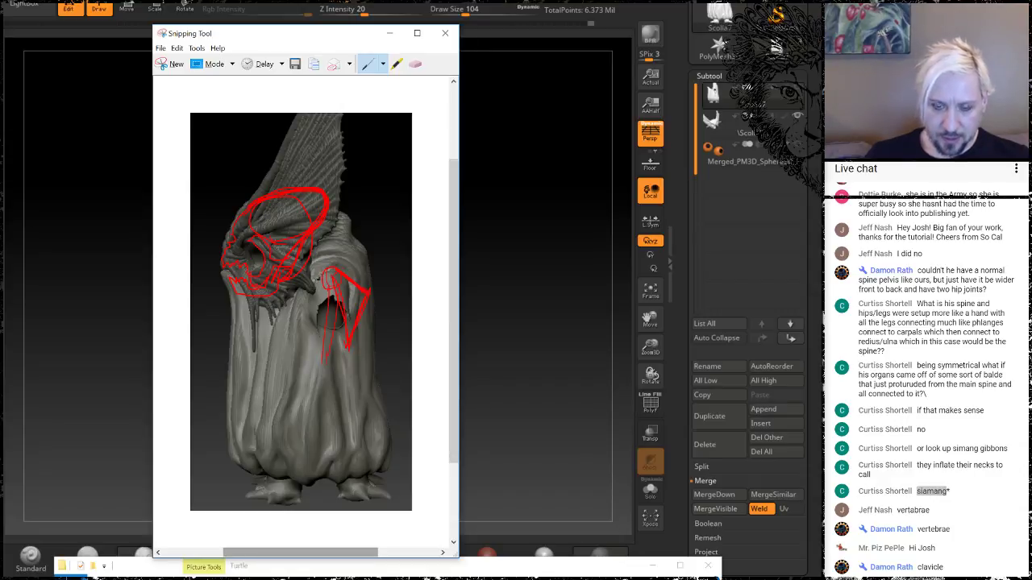
mouse_move(329, 276)
left_mouse_down()
mouse_move(269, 321)
mouse_move(272, 333)
mouse_move(326, 278)
left_mouse_up()
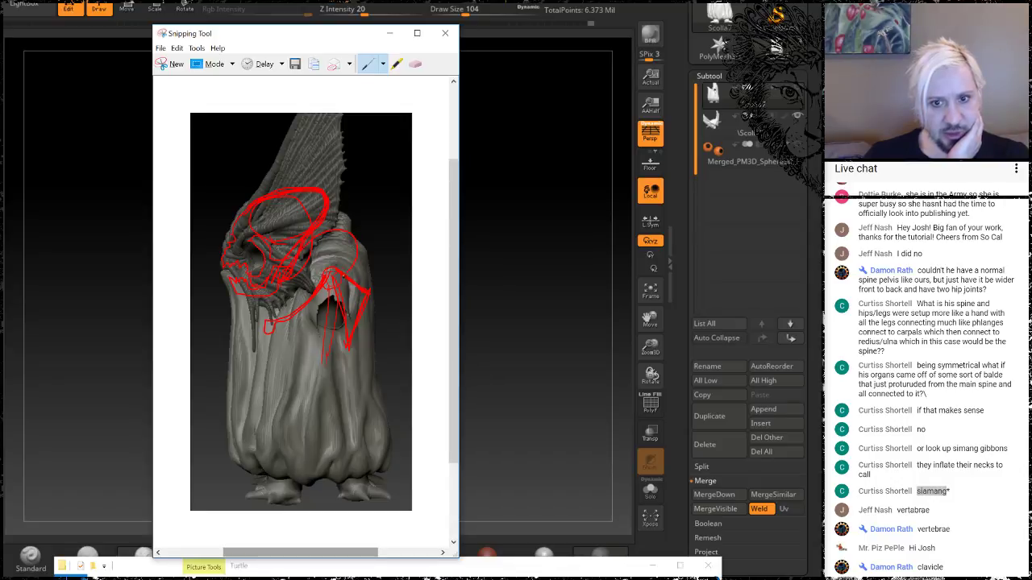
Try a long curve from the shoulder down the lower body, and erase it together with the arc over the shoulder
left_click_drag(322, 300, 303, 426)
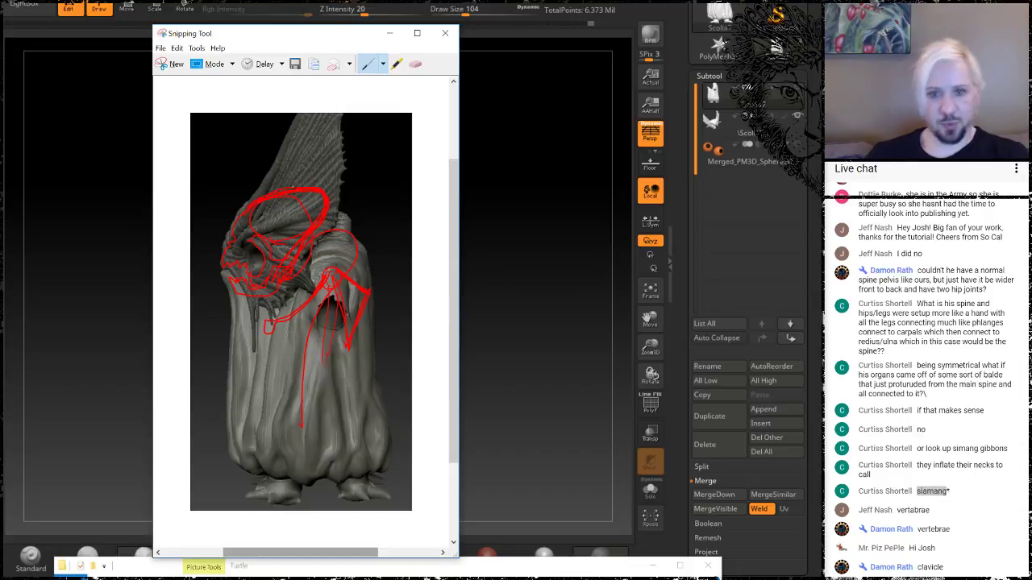
left_click(415, 64)
left_click_drag(322, 239, 358, 274)
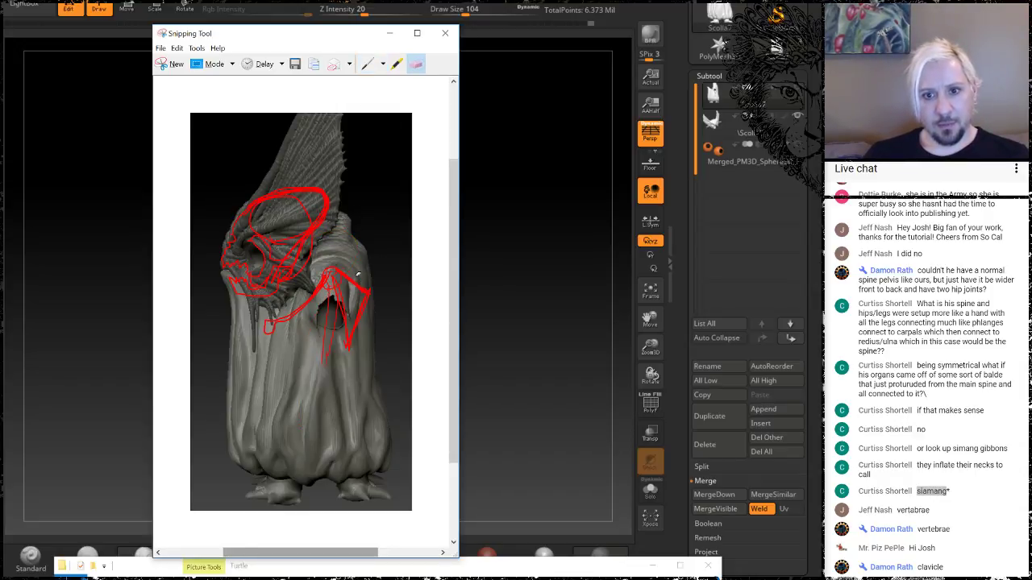
Draw the torso's underside curving from the breastbone to a scribbled pelvis, and darken the shoulder joint and the bone between them
left_click(367, 64)
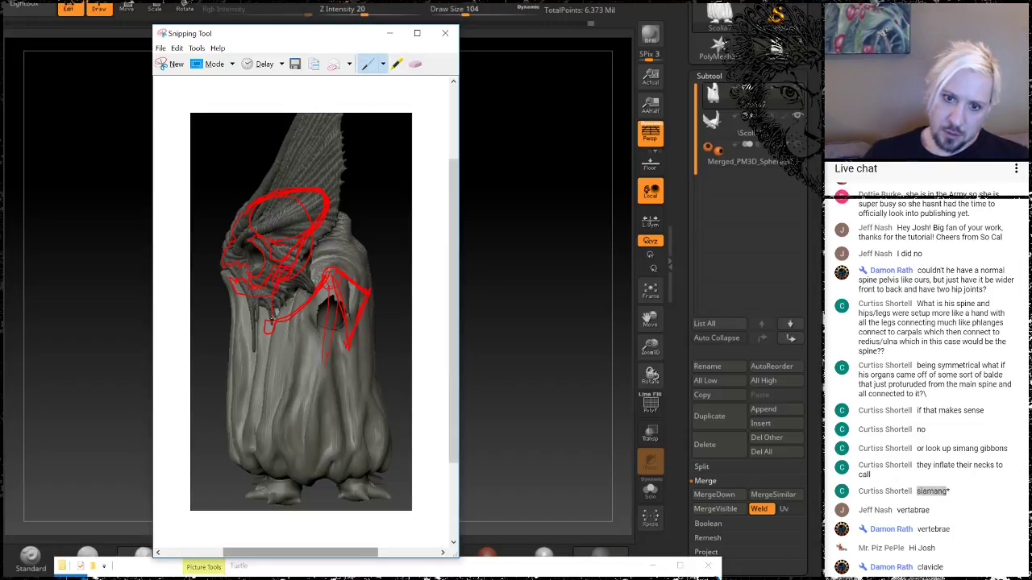
mouse_move(275, 331)
left_mouse_down()
mouse_move(292, 352)
mouse_move(327, 340)
left_mouse_up()
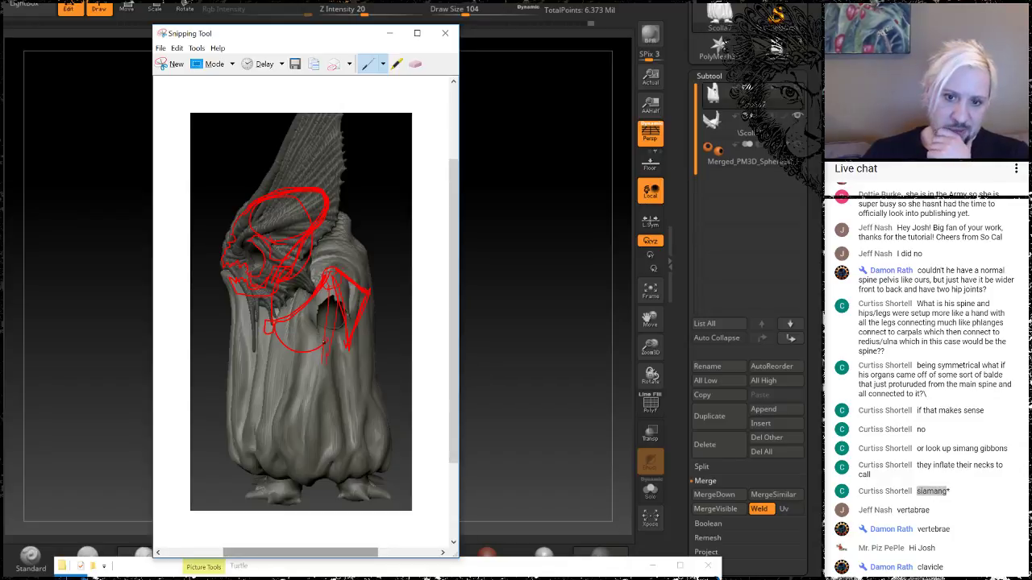
mouse_move(326, 335)
left_mouse_down()
mouse_move(308, 346)
mouse_move(344, 349)
left_mouse_up()
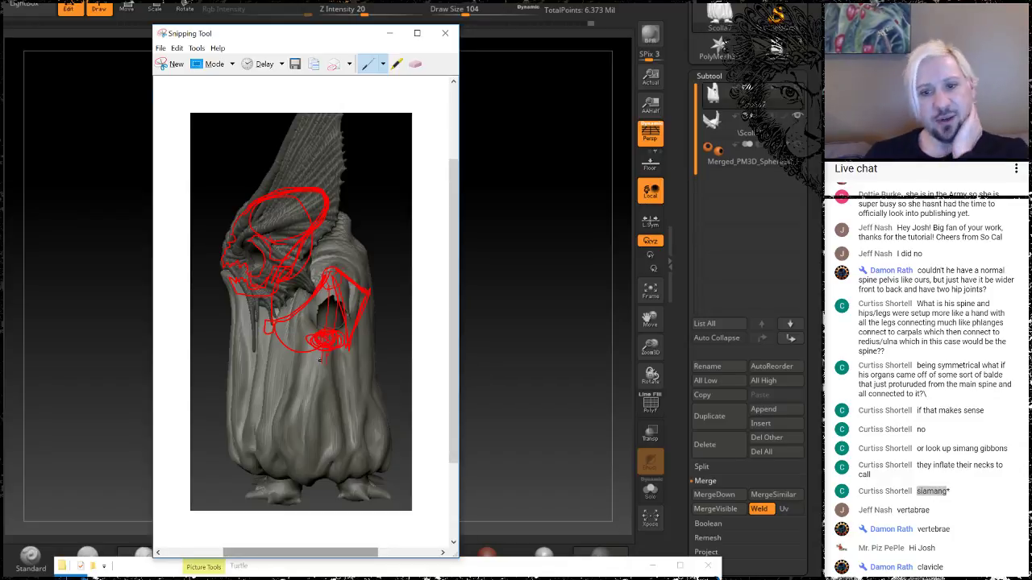
mouse_move(321, 337)
left_mouse_down()
mouse_move(330, 274)
mouse_move(324, 338)
left_mouse_up()
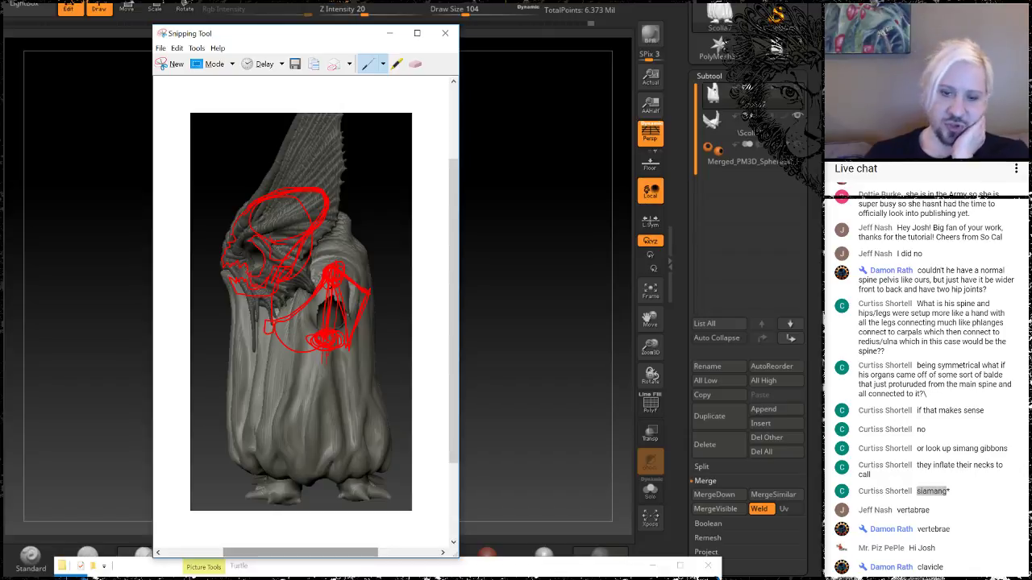
Draw the leg skeleton from the pelvis down to a low joint, with angled lower bones running forward into the foot
mouse_move(336, 361)
left_mouse_down()
mouse_move(333, 448)
mouse_move(343, 394)
left_mouse_up()
mouse_move(342, 438)
left_mouse_down()
mouse_move(332, 450)
mouse_move(330, 431)
mouse_move(331, 452)
left_mouse_up()
left_click_drag(266, 490, 295, 498)
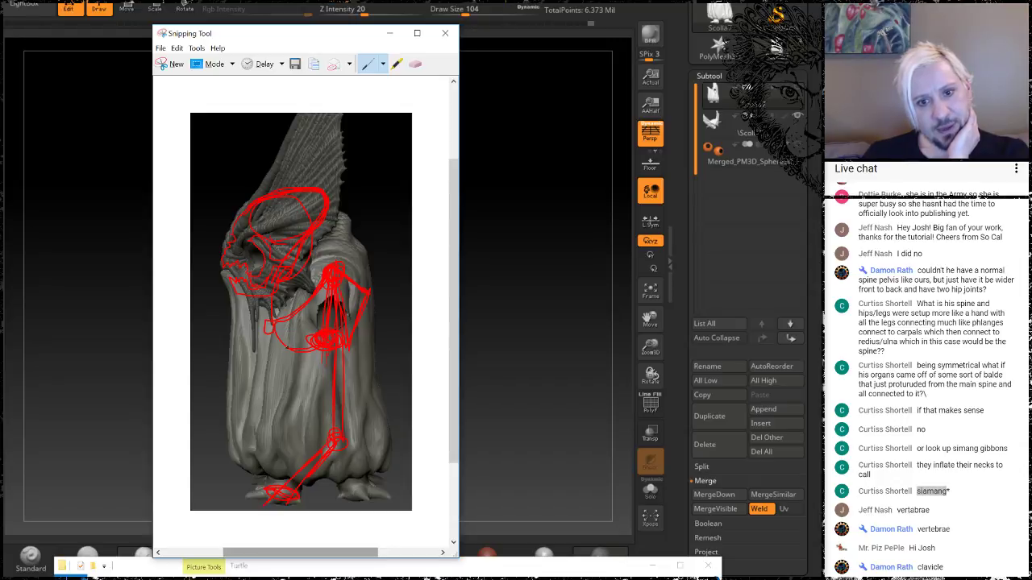
Sketch a red S-shaped folded neck from the back of the skull, forward through the chest and back to the pelvis
mouse_move(287, 347)
left_mouse_down()
mouse_move(274, 331)
mouse_move(295, 354)
mouse_move(275, 353)
mouse_move(256, 305)
left_mouse_up()
mouse_move(308, 256)
left_mouse_down()
mouse_move(268, 319)
mouse_move(323, 356)
mouse_move(263, 323)
mouse_move(312, 258)
mouse_move(283, 319)
left_mouse_up()
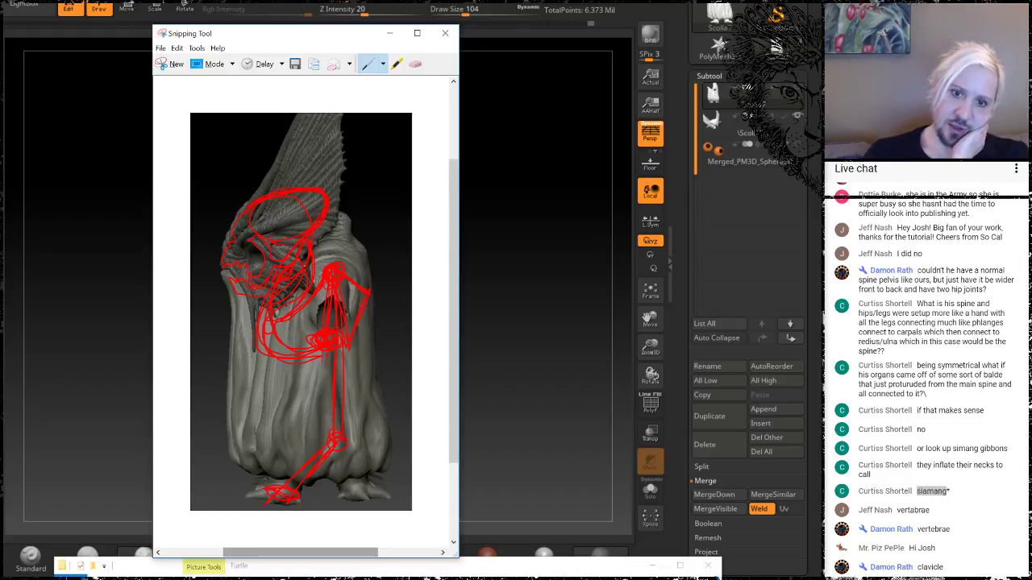
mouse_move(259, 355)
left_mouse_down()
mouse_move(316, 360)
mouse_move(279, 310)
mouse_move(317, 248)
left_mouse_up()
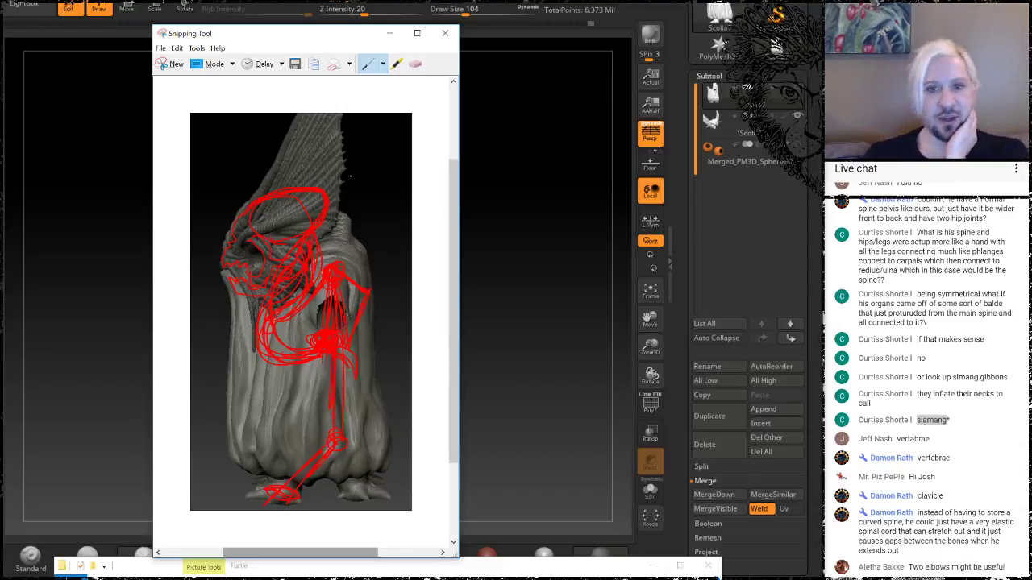
Trace the folded neck with the black pen and continue it as a thick line from the pelvis down the lower body
left_click(384, 65)
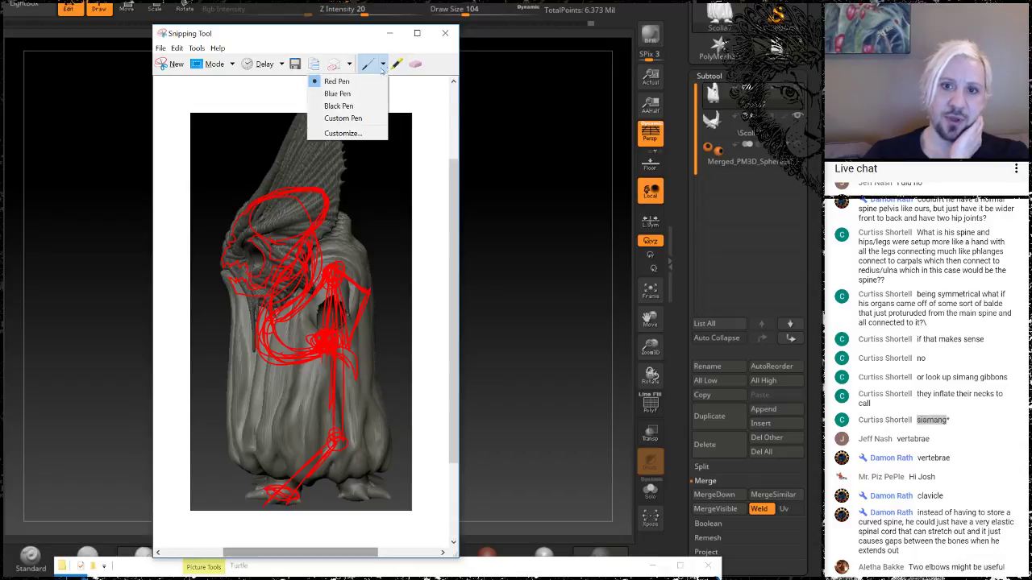
left_click(337, 107)
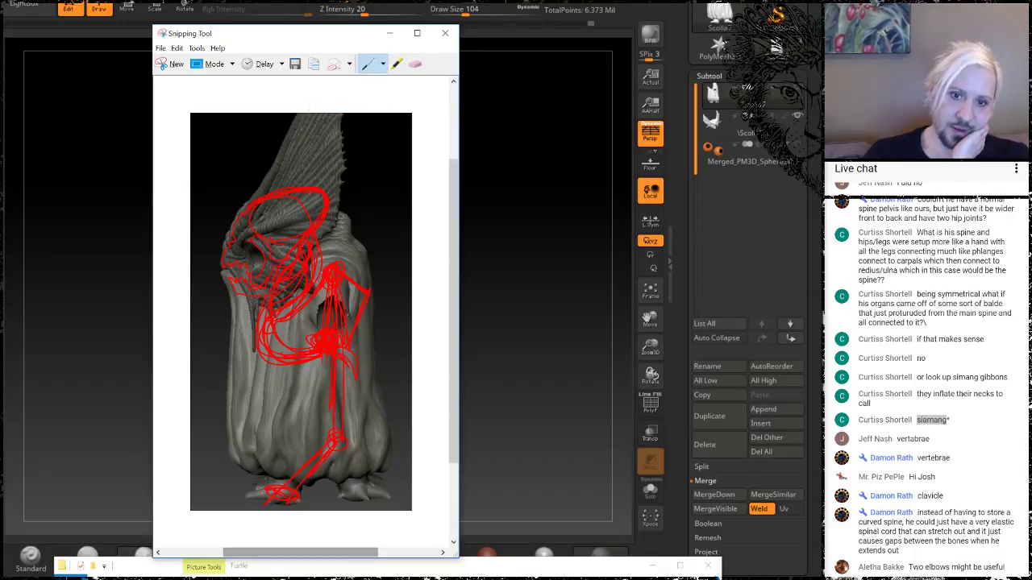
mouse_move(308, 243)
left_mouse_down()
mouse_move(303, 289)
mouse_move(268, 333)
mouse_move(309, 352)
mouse_move(273, 352)
mouse_move(322, 347)
mouse_move(259, 328)
mouse_move(281, 299)
mouse_move(294, 355)
mouse_move(275, 305)
mouse_move(308, 266)
mouse_move(305, 246)
mouse_move(267, 349)
mouse_move(259, 332)
mouse_move(305, 289)
mouse_move(300, 241)
mouse_move(287, 305)
mouse_move(266, 331)
mouse_move(312, 356)
left_mouse_up()
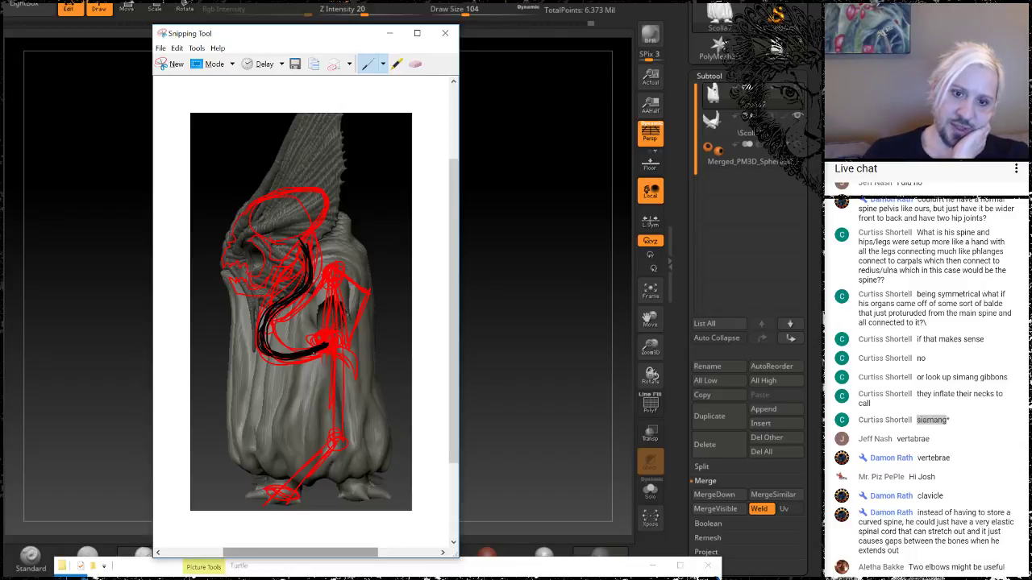
mouse_move(279, 313)
left_mouse_down()
mouse_move(300, 295)
mouse_move(313, 237)
mouse_move(264, 350)
left_mouse_up()
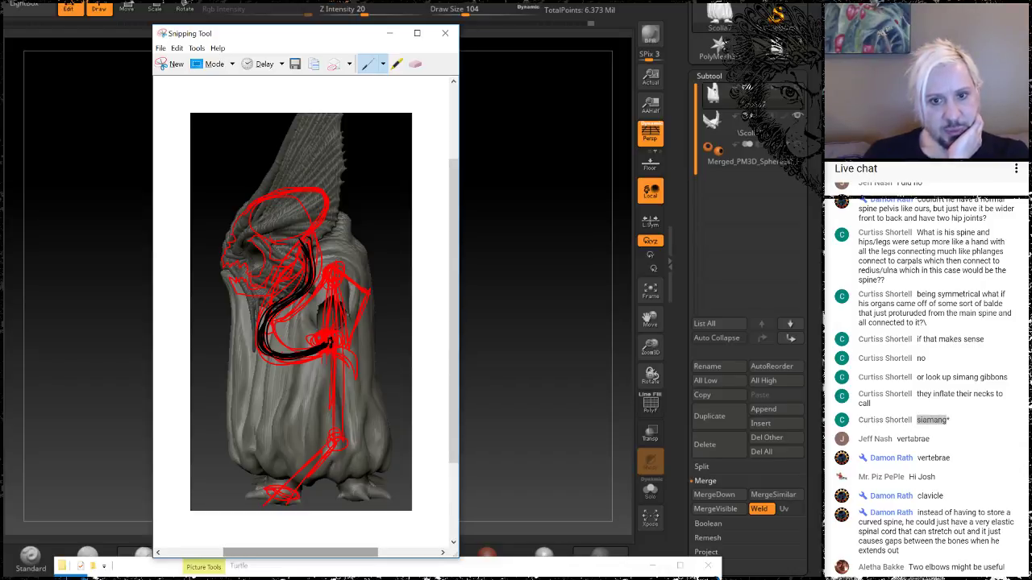
mouse_move(331, 344)
left_mouse_down()
mouse_move(323, 442)
mouse_move(318, 427)
left_mouse_up()
mouse_move(321, 374)
left_mouse_down()
mouse_move(318, 436)
mouse_move(321, 372)
mouse_move(251, 347)
left_mouse_up()
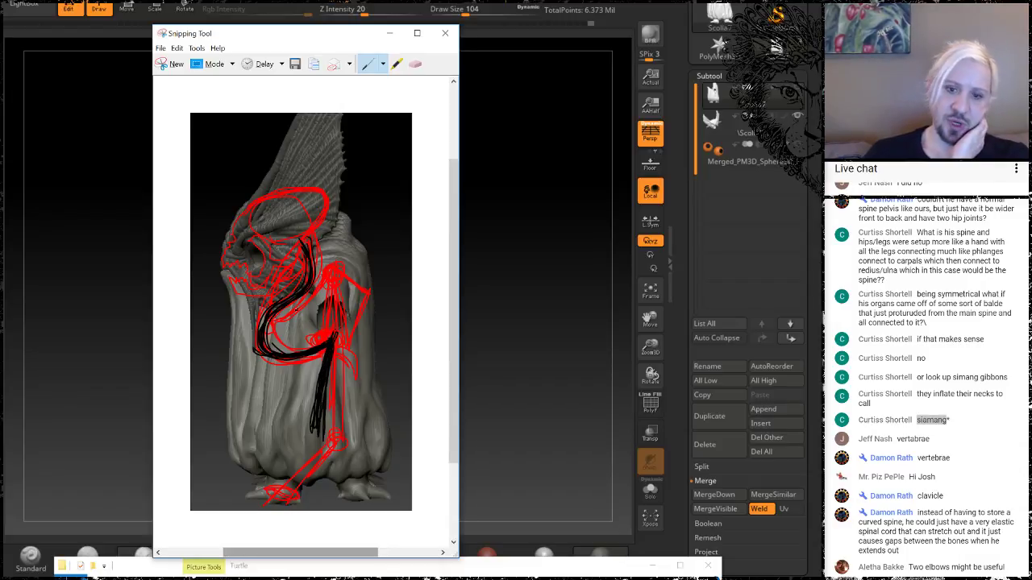
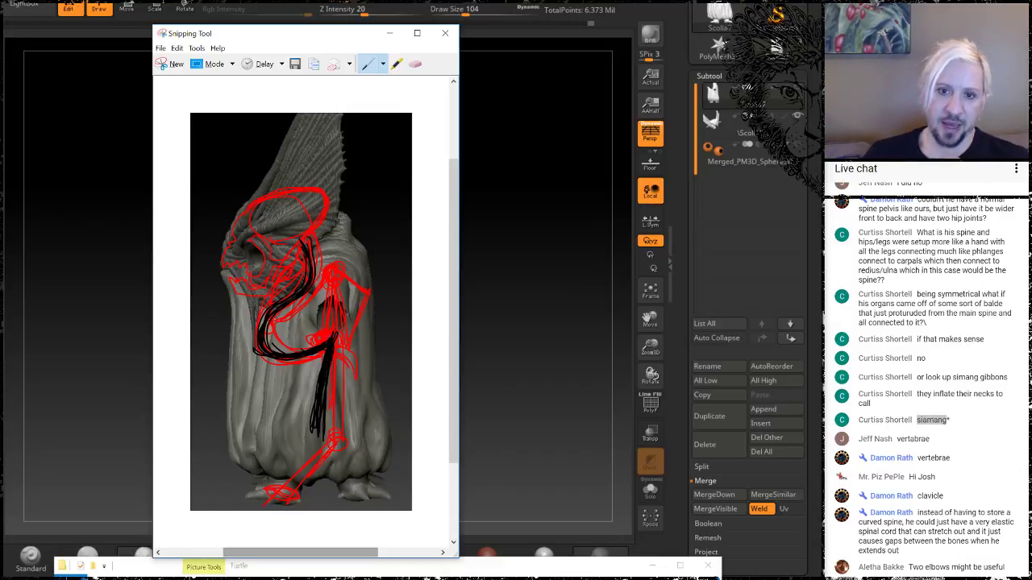
Loop black lines over the cranium and around the folded neck and chest
mouse_move(337, 202)
left_mouse_down()
mouse_move(275, 182)
mouse_move(266, 217)
left_mouse_up()
mouse_move(330, 200)
left_mouse_down()
mouse_move(251, 231)
mouse_move(261, 207)
mouse_move(242, 244)
mouse_move(320, 212)
mouse_move(316, 201)
mouse_move(313, 325)
mouse_move(266, 274)
mouse_move(295, 334)
mouse_move(278, 283)
mouse_move(283, 351)
mouse_move(239, 351)
mouse_move(259, 356)
mouse_move(289, 333)
mouse_move(239, 333)
left_mouse_up()
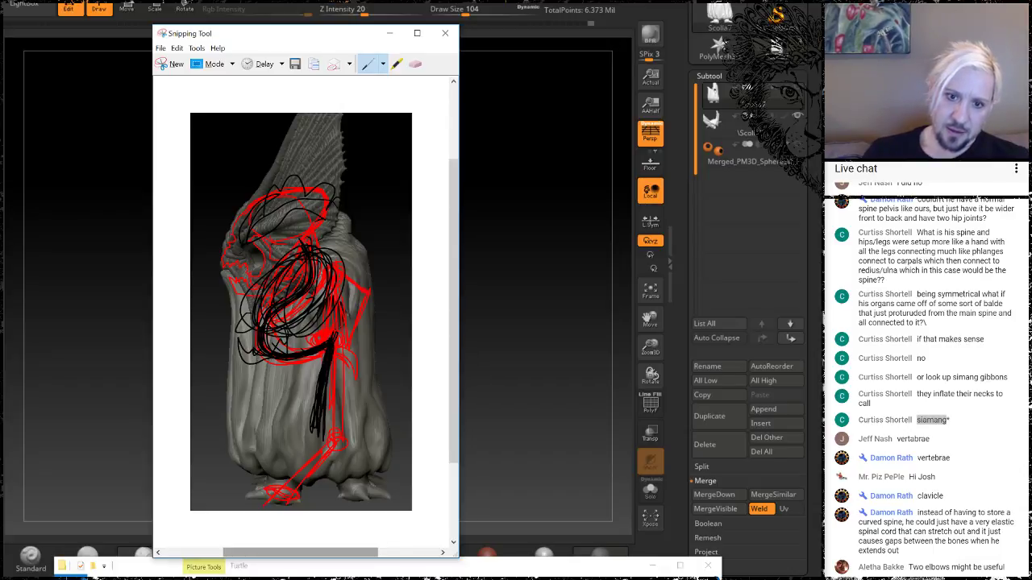
mouse_move(303, 194)
left_mouse_down()
mouse_move(267, 214)
mouse_move(239, 288)
mouse_move(292, 256)
mouse_move(234, 291)
mouse_move(208, 391)
mouse_move(301, 263)
mouse_move(283, 280)
mouse_move(303, 275)
left_mouse_up()
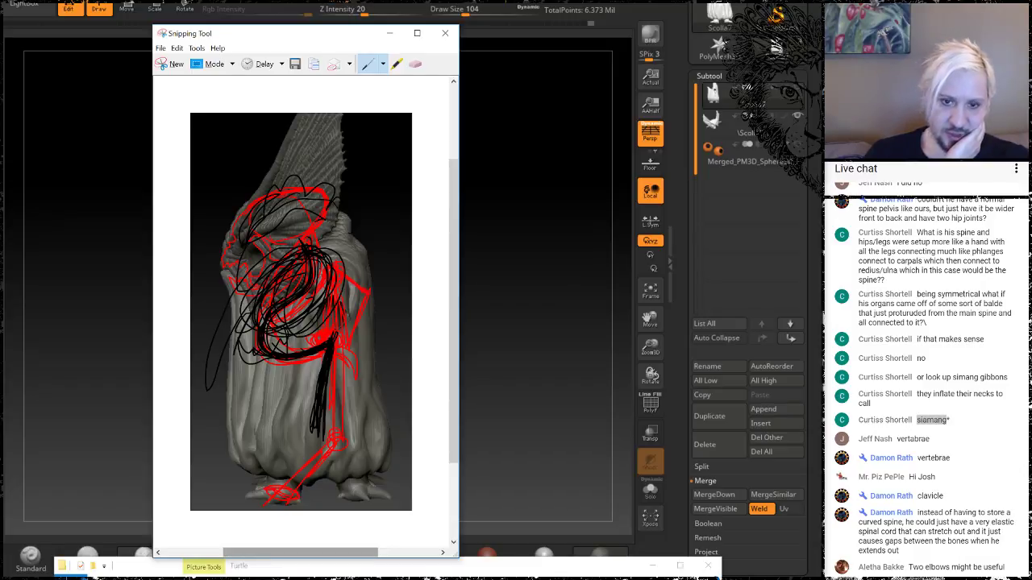
Erase the side-view sketch except the foot, and redraw the skull in red with low cranium, eye socket, snout and jaw
left_click(415, 63)
mouse_move(338, 266)
left_mouse_down()
mouse_move(258, 314)
mouse_move(317, 233)
mouse_move(234, 255)
mouse_move(290, 313)
mouse_move(313, 396)
mouse_move(242, 312)
mouse_move(331, 443)
mouse_move(331, 380)
mouse_move(288, 270)
mouse_move(290, 182)
left_mouse_up()
left_click(367, 63)
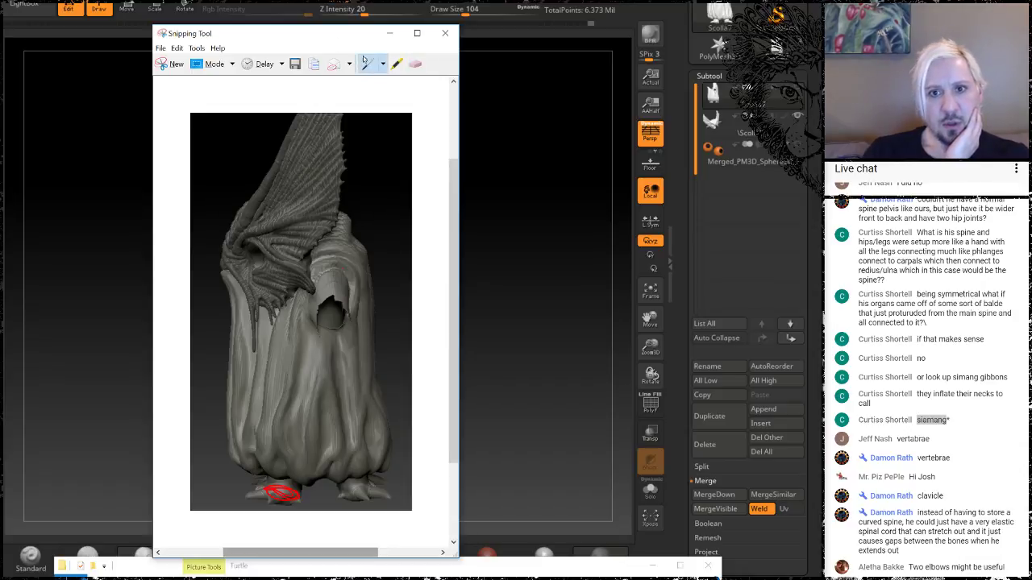
left_click(384, 65)
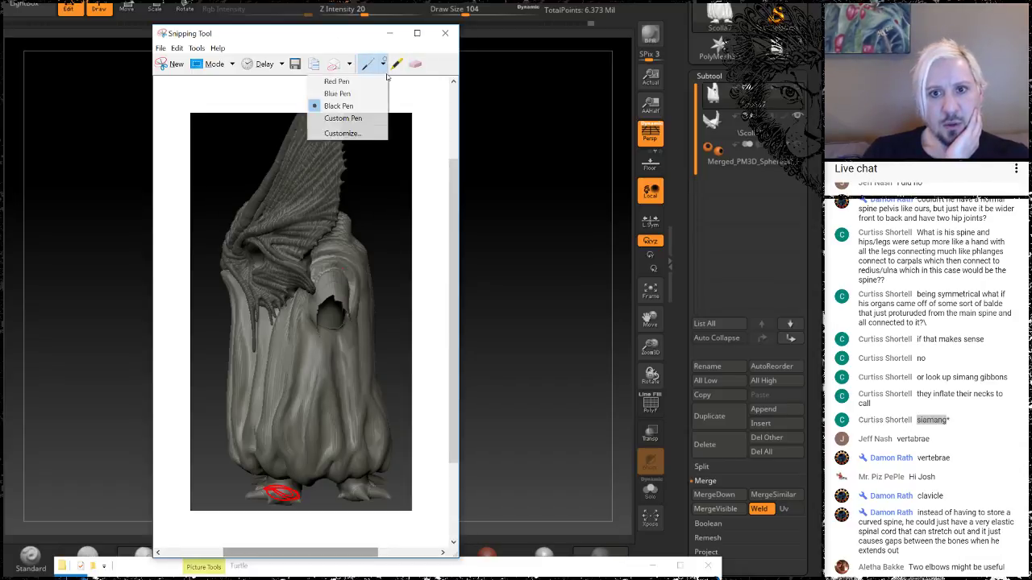
left_click(336, 81)
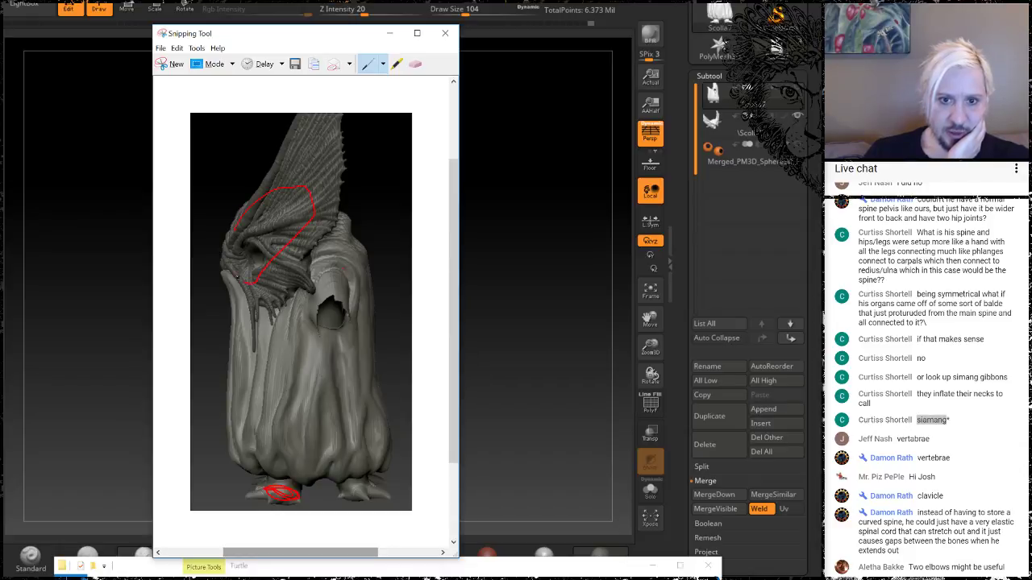
left_click_drag(235, 228, 258, 242)
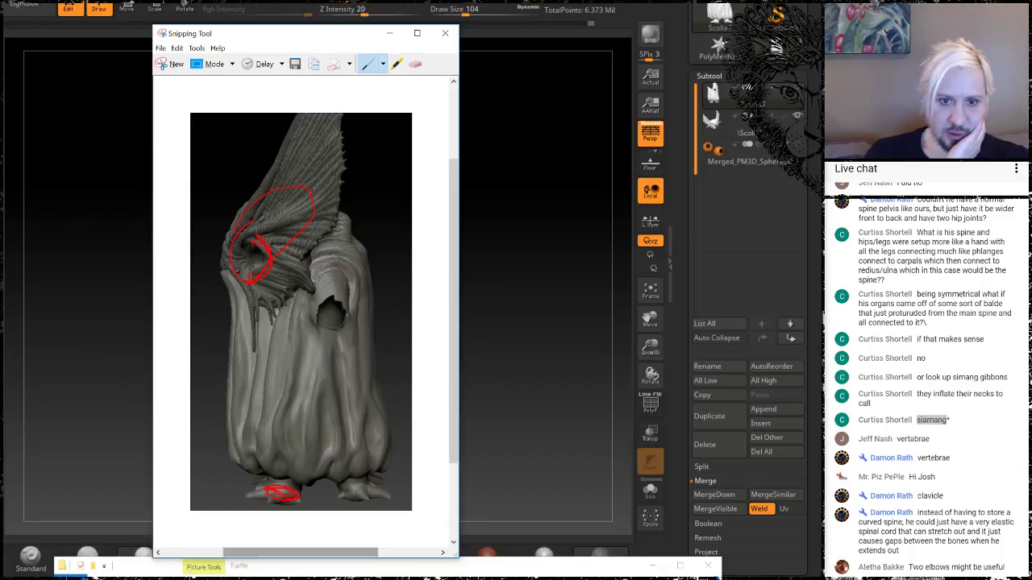
mouse_move(245, 297)
left_mouse_down()
mouse_move(233, 295)
mouse_move(247, 279)
left_mouse_up()
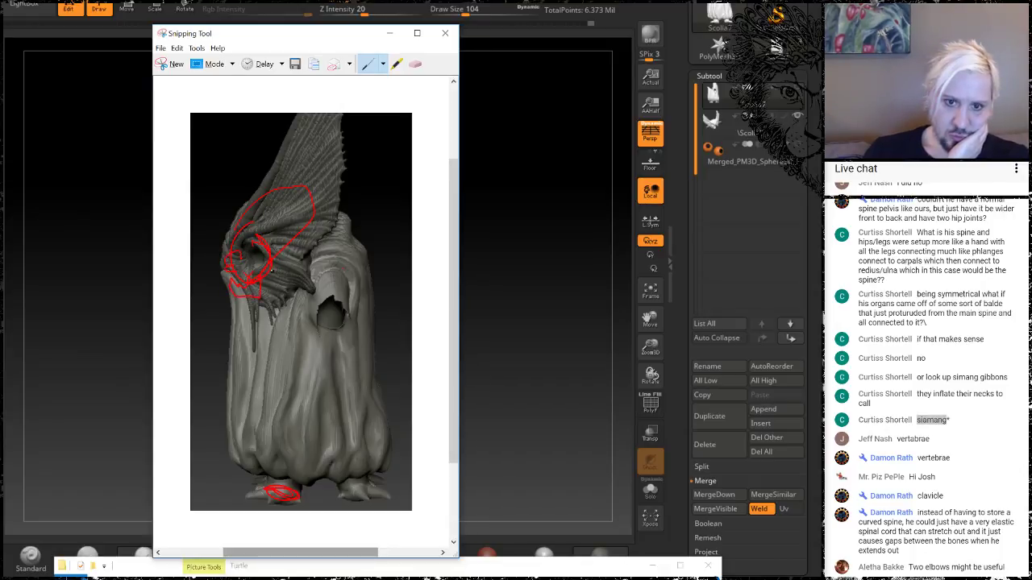
Sketch a thick red neck with short vertebra ticks from the back of the skull down to the arm opening
left_click_drag(276, 272, 317, 304)
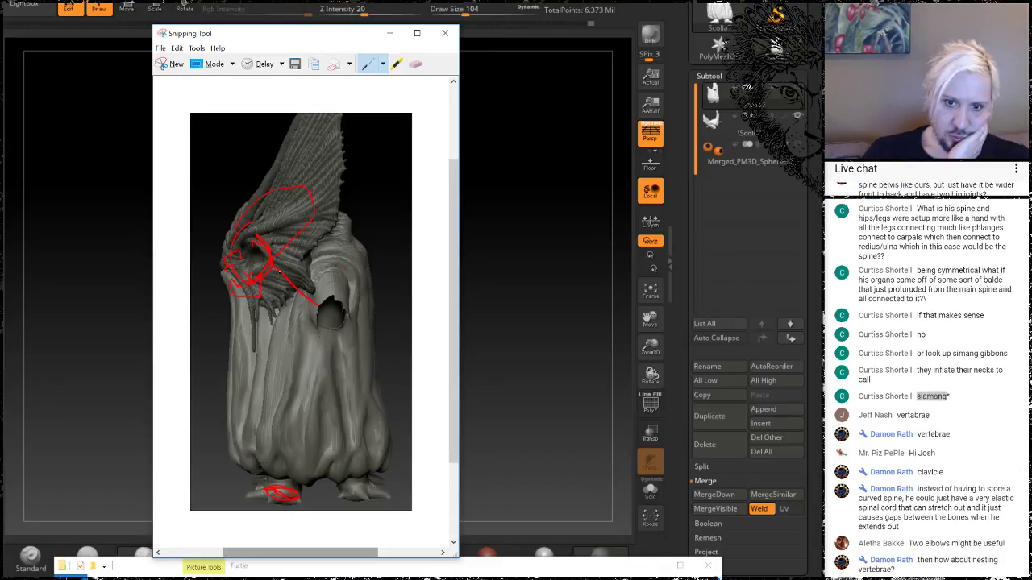
left_click_drag(266, 250, 325, 305)
mouse_move(289, 274)
left_mouse_down()
mouse_move(284, 281)
mouse_move(321, 307)
left_mouse_up()
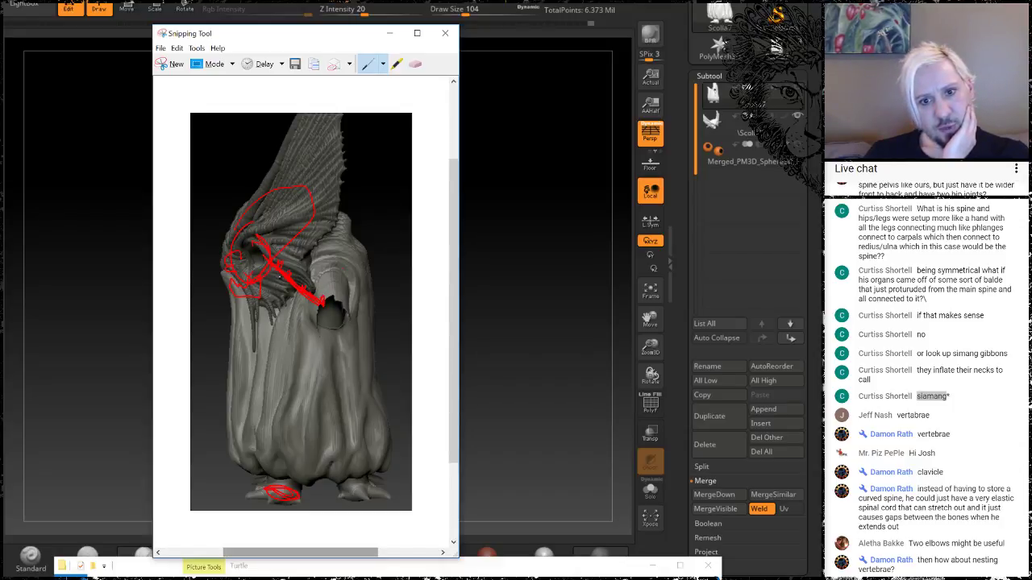
Continue the red spine from the arm opening in a backward curve down to the lower body
left_click(383, 64)
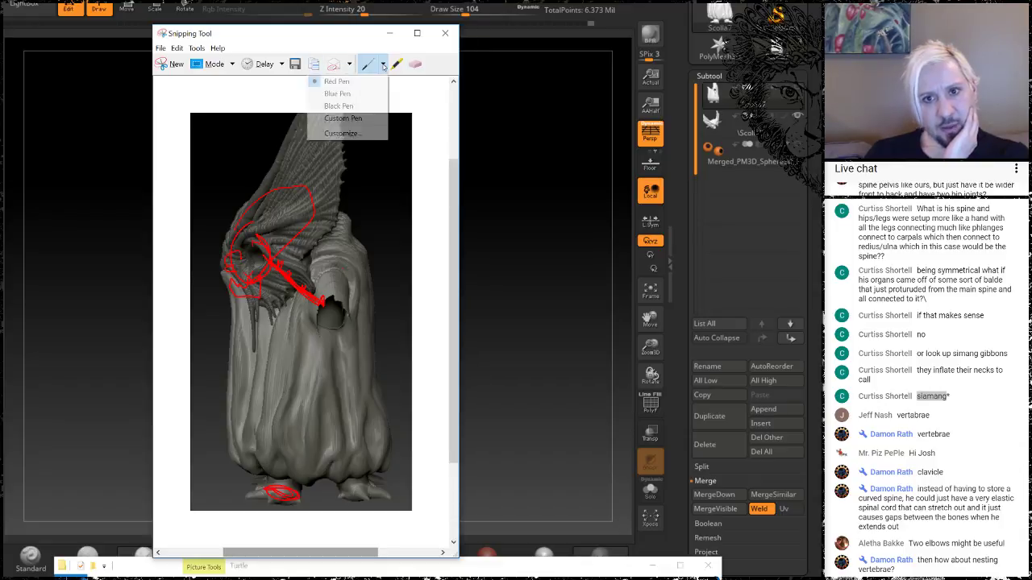
left_click(337, 94)
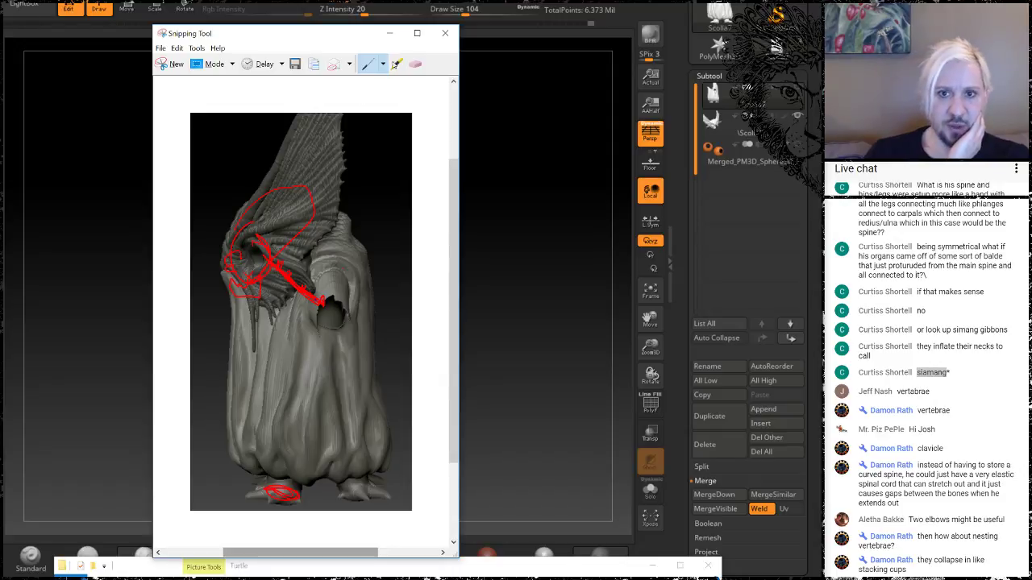
left_click(383, 64)
left_click(341, 86)
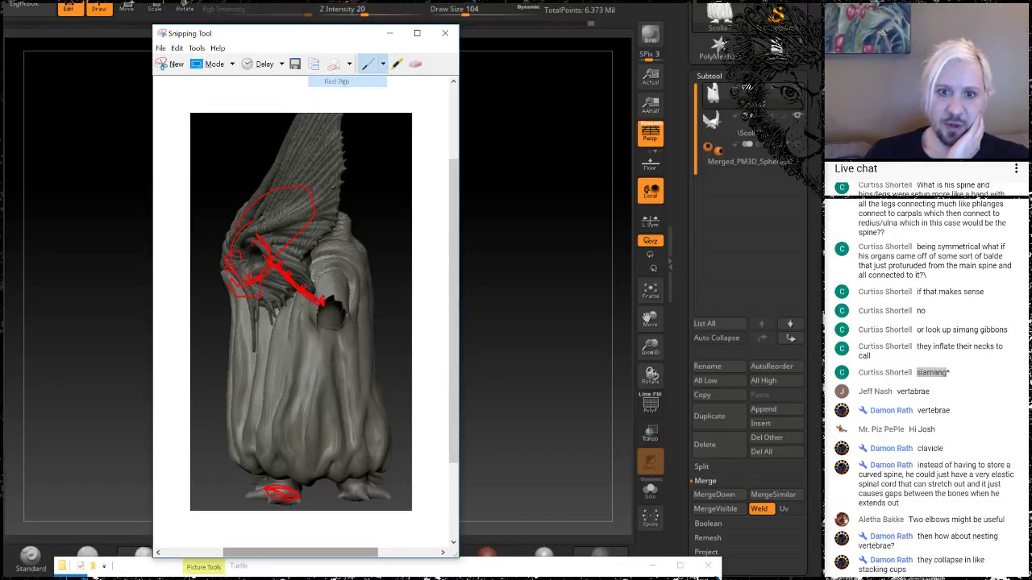
mouse_move(327, 320)
left_mouse_down()
mouse_move(320, 305)
mouse_move(342, 362)
left_mouse_up()
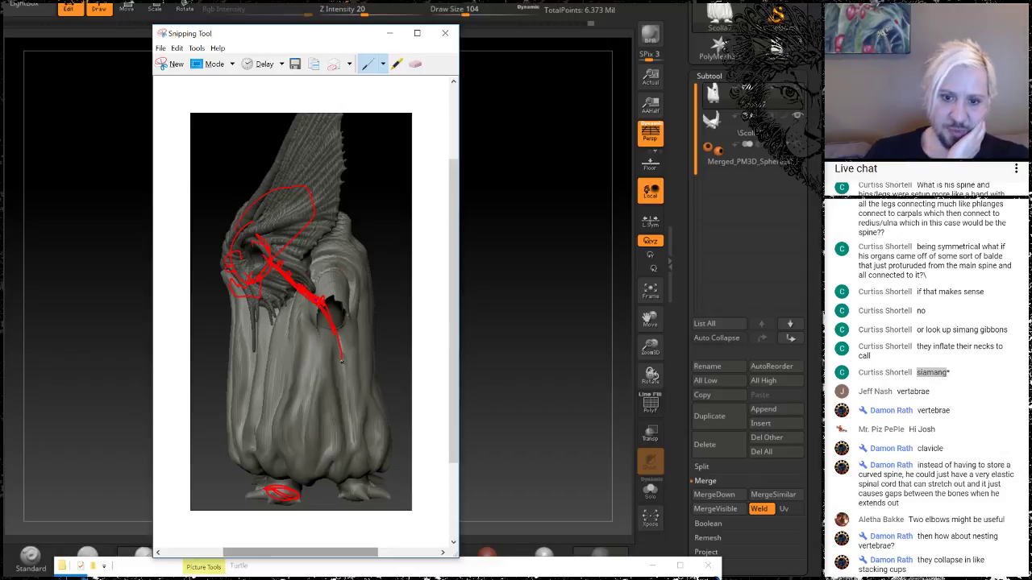
left_click_drag(321, 418, 326, 309)
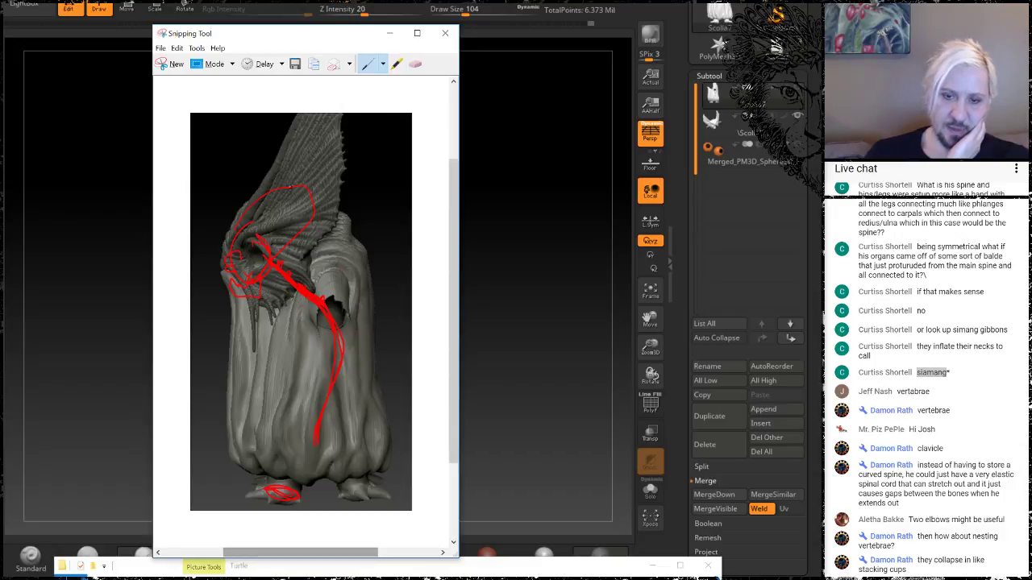
Sketch a lowered skull with snout and jaw in blue, adding a neck joint and alternative spine lines down the body
left_click(383, 63)
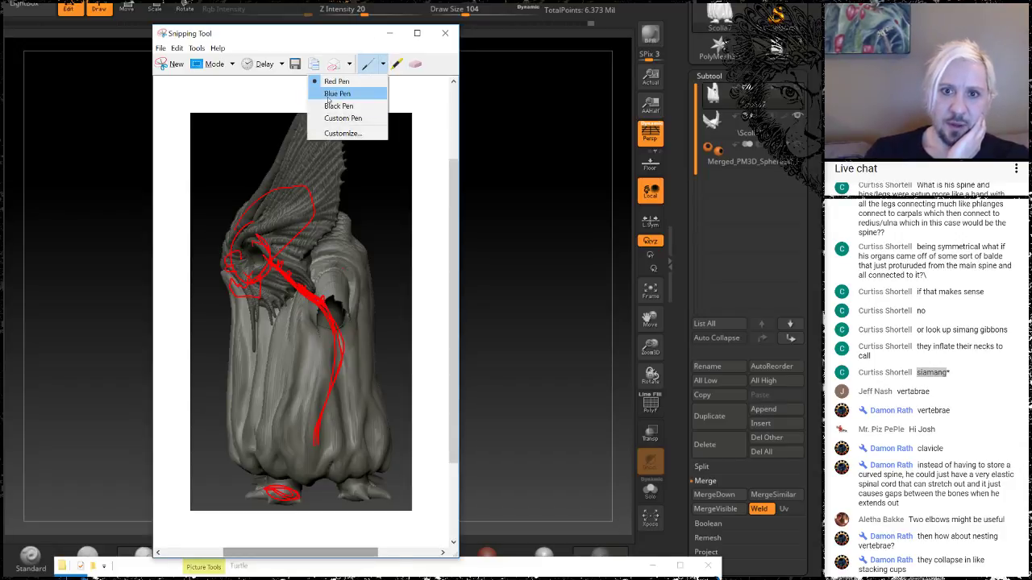
left_click(328, 96)
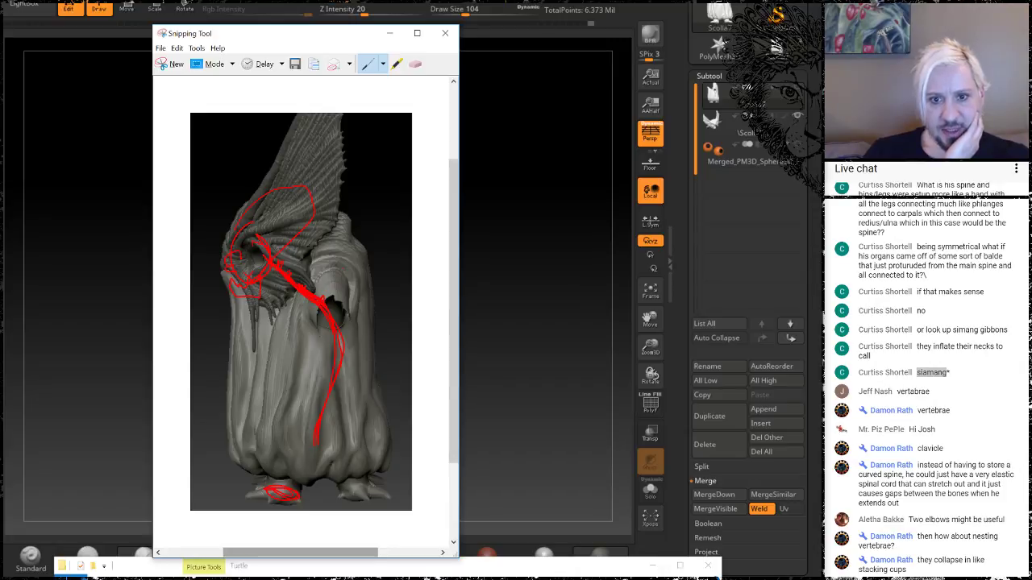
mouse_move(306, 239)
left_mouse_down()
mouse_move(268, 258)
mouse_move(256, 313)
mouse_move(328, 262)
mouse_move(281, 255)
mouse_move(296, 311)
mouse_move(293, 233)
mouse_move(259, 316)
mouse_move(306, 309)
mouse_move(283, 315)
mouse_move(287, 324)
mouse_move(259, 342)
mouse_move(244, 339)
mouse_move(275, 315)
mouse_move(273, 343)
mouse_move(245, 307)
mouse_move(274, 275)
left_mouse_up()
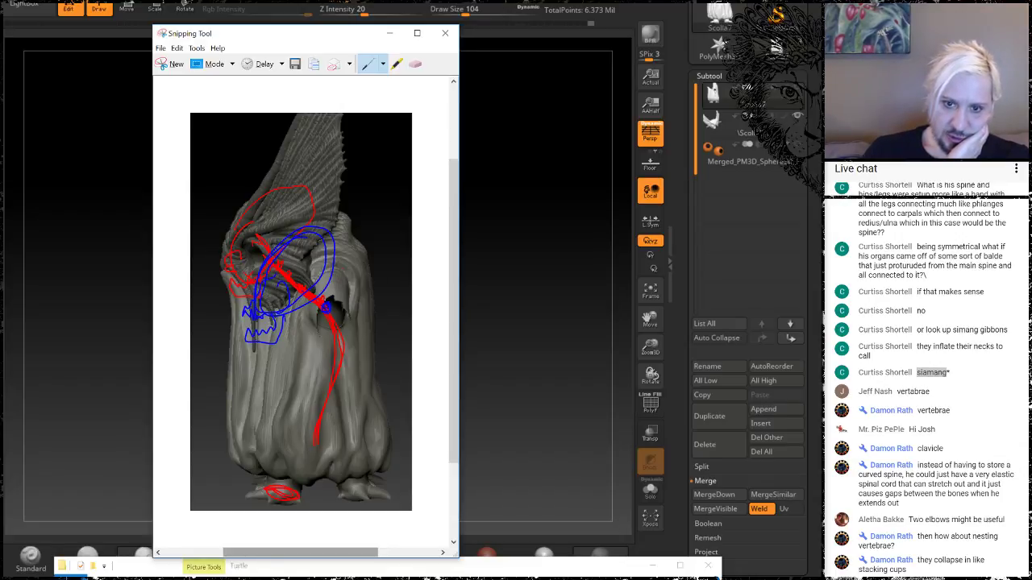
mouse_move(292, 307)
left_mouse_down()
mouse_move(308, 329)
mouse_move(347, 310)
mouse_move(353, 328)
mouse_move(305, 451)
left_mouse_up()
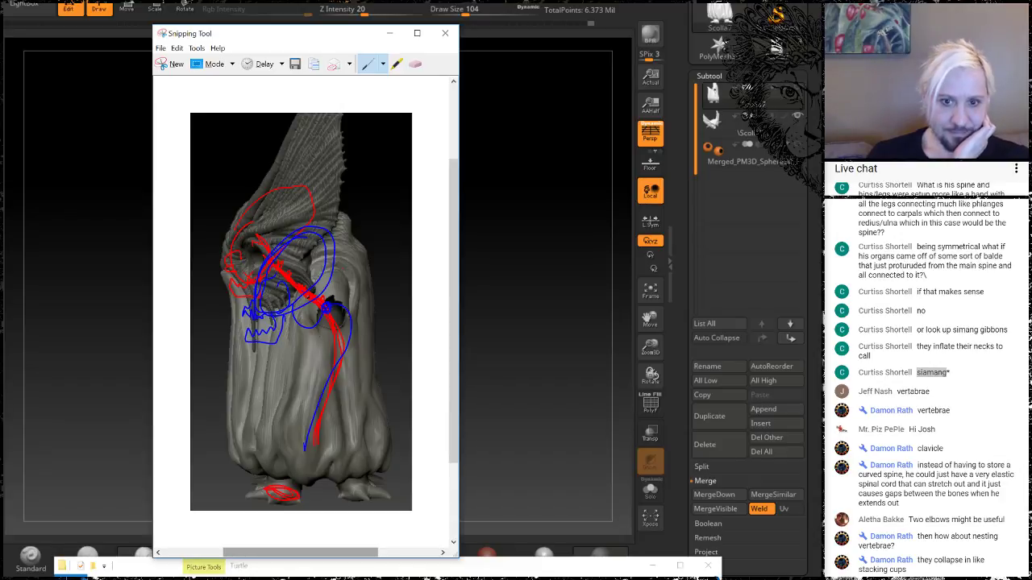
mouse_move(296, 305)
left_mouse_down()
mouse_move(325, 277)
mouse_move(339, 295)
mouse_move(320, 335)
mouse_move(315, 400)
left_mouse_up()
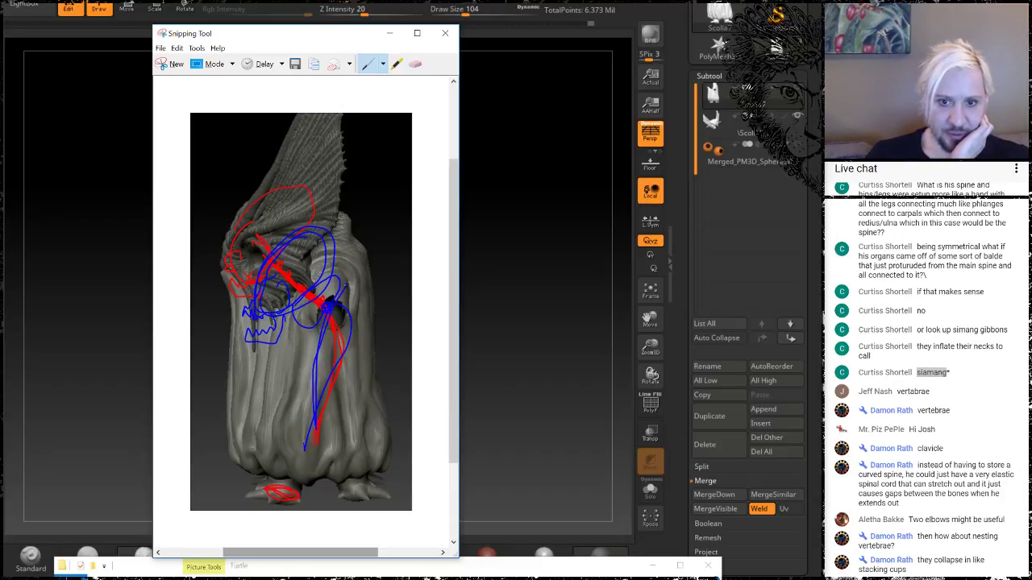
Erase the neck and spine lines, and redraw a blue spine arching over the arm opening with a solid joint at the lowered skull's base
left_click(415, 64)
left_click_drag(323, 306, 337, 294)
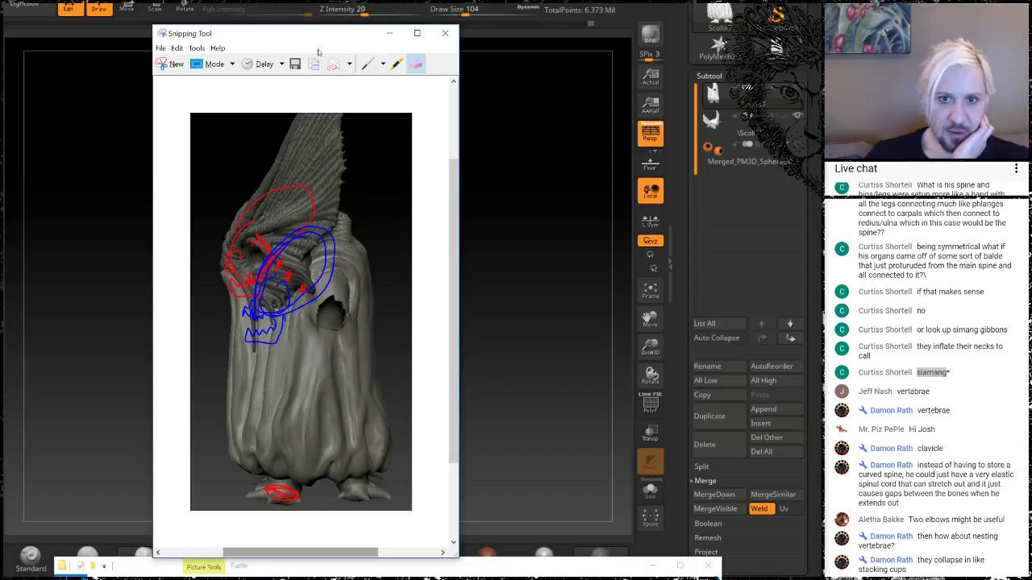
left_click(367, 64)
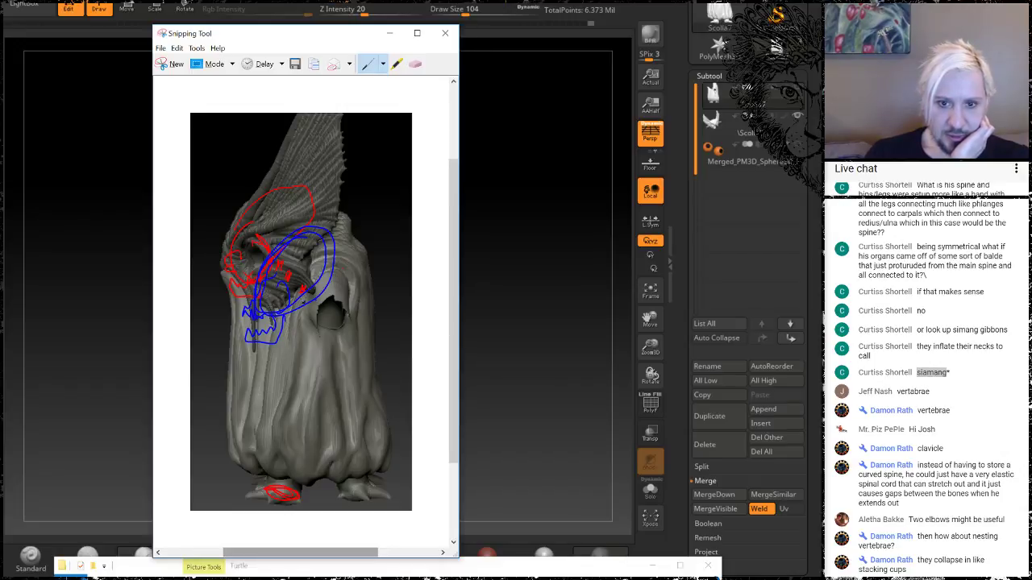
mouse_move(303, 295)
left_mouse_down()
mouse_move(343, 289)
mouse_move(353, 301)
mouse_move(306, 406)
mouse_move(301, 447)
left_mouse_up()
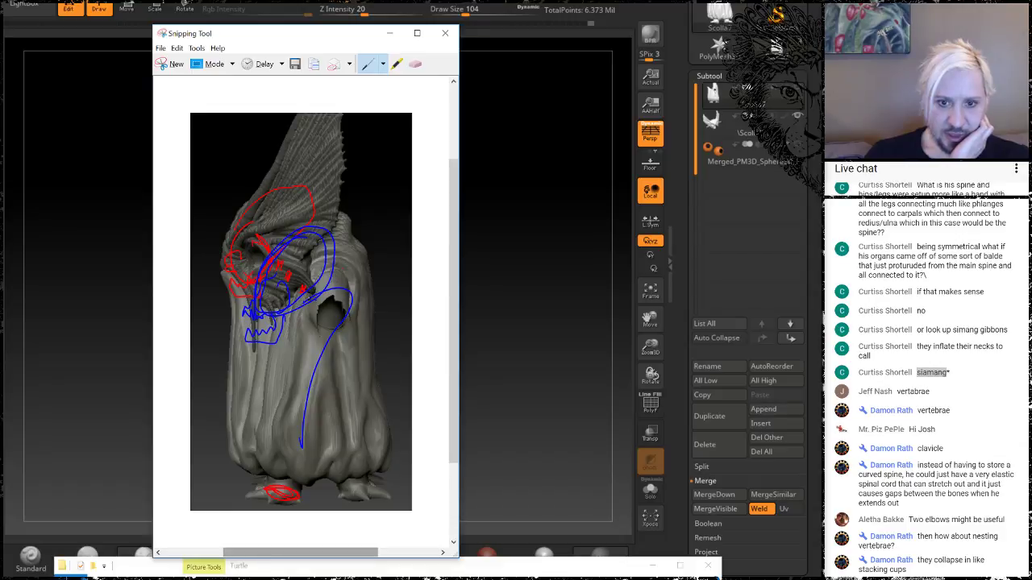
left_click_drag(303, 305, 302, 304)
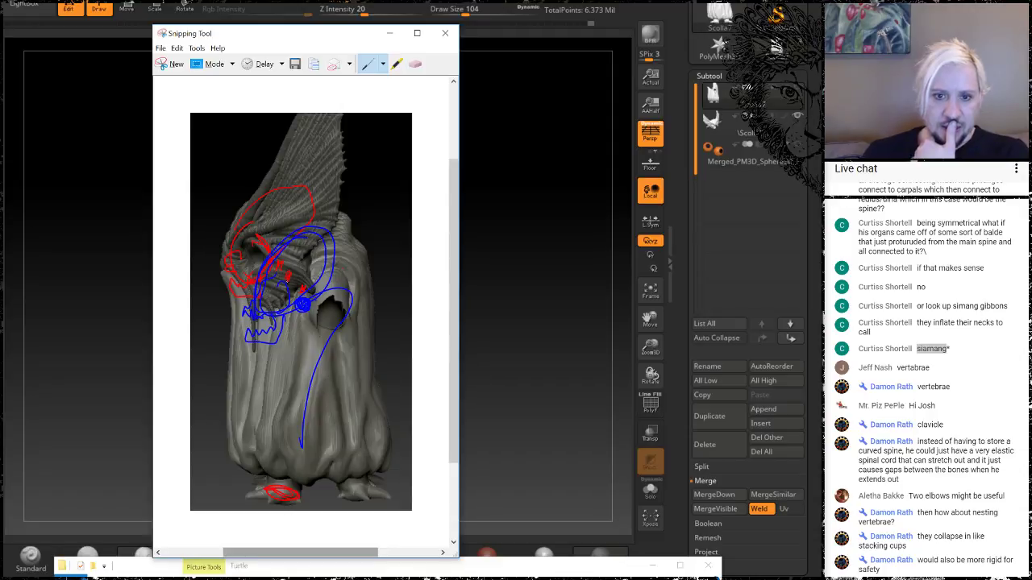
Close the annotated side-view capture and return to the ZBrush model
left_click_drag(319, 36, 394, 87)
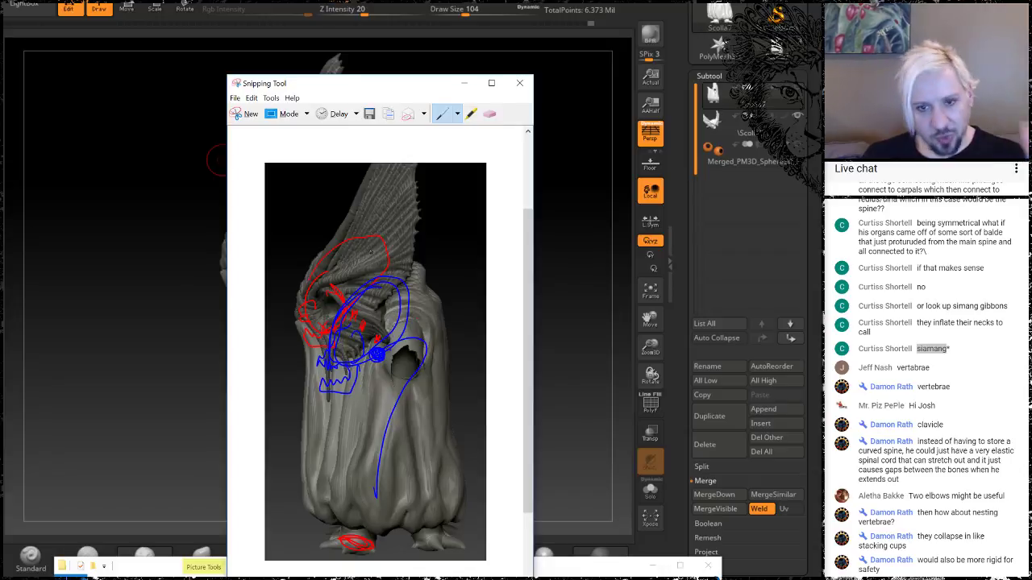
left_click(520, 83)
left_click(431, 356)
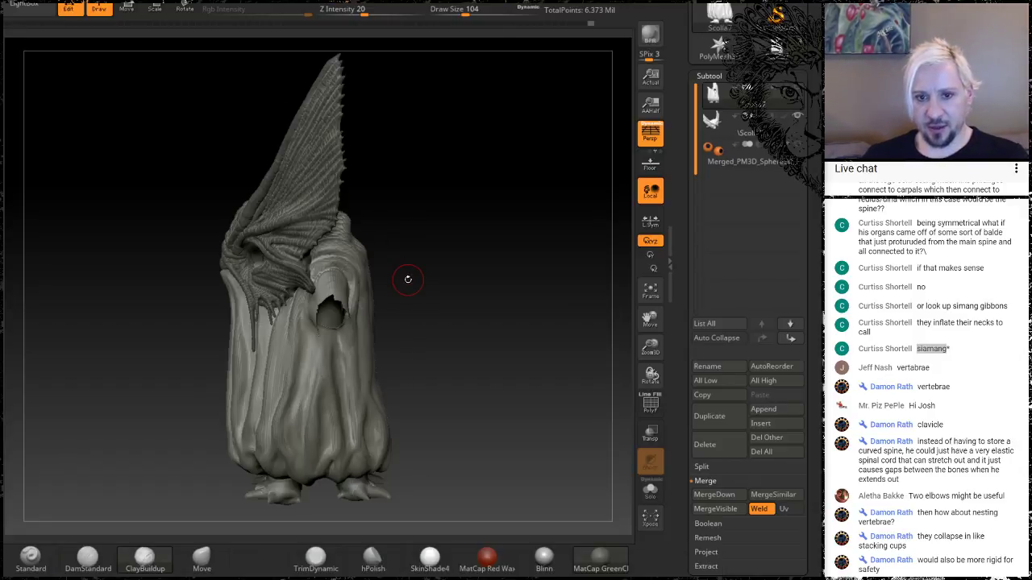
Build up a raised mass across the creature's upper back and shoulder with the ClayBuildup brush at draw size 163
left_click_drag(408, 279, 443, 234)
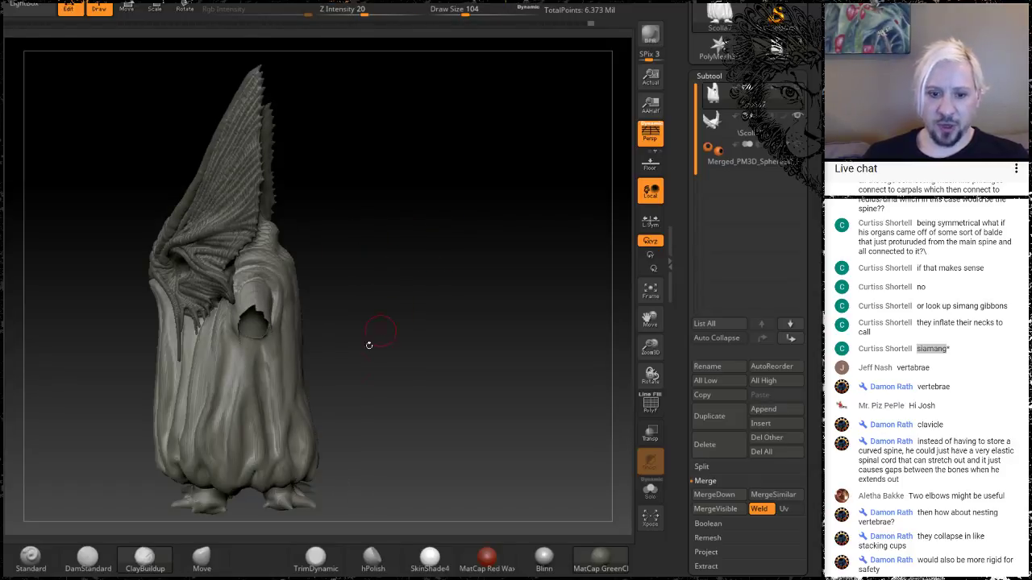
left_click(146, 560)
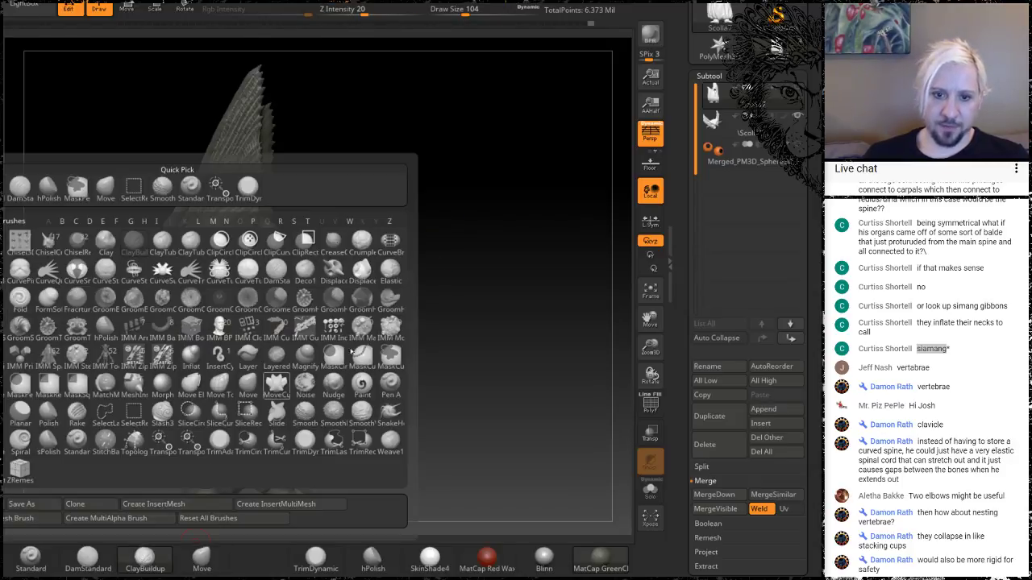
mouse_move(500, 247)
left_mouse_down()
mouse_move(465, 299)
mouse_move(453, 278)
left_mouse_up()
key("space")
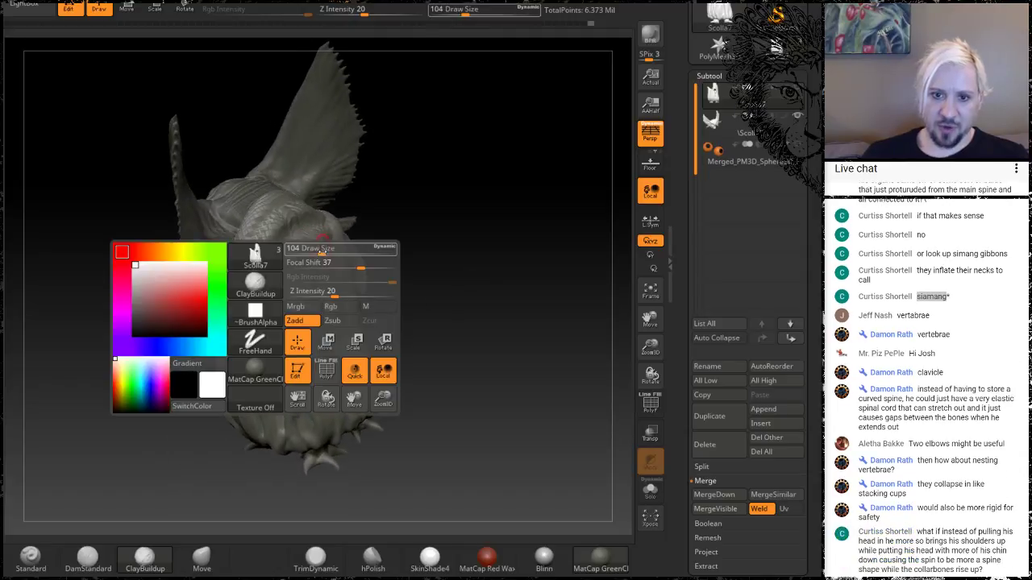
left_click_drag(324, 250, 327, 251)
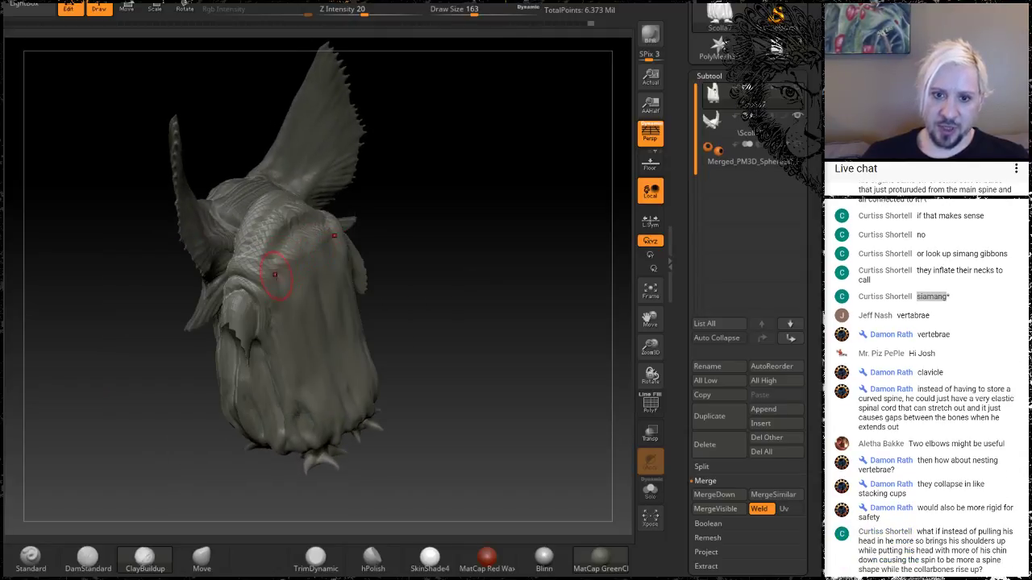
left_click_drag(275, 275, 317, 233)
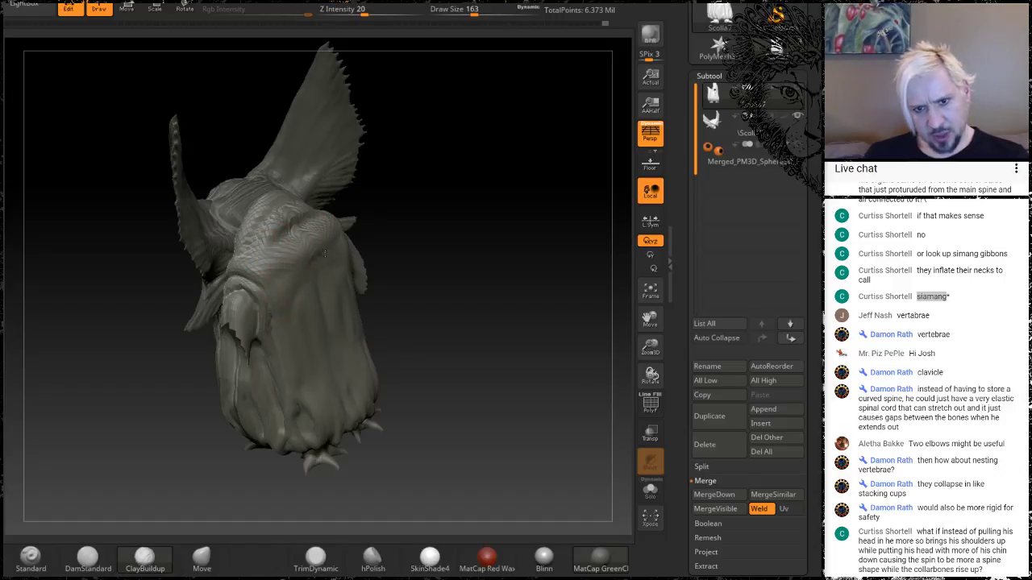
Add more clay over the crest of the upper back and along the shoulder behind the wing-like ear
left_click_drag(426, 199, 387, 177)
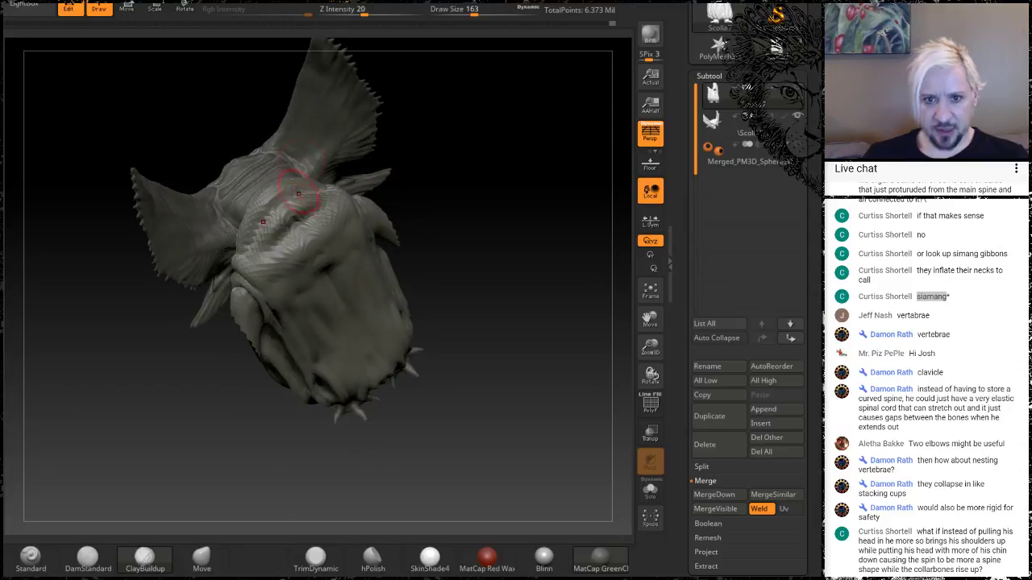
mouse_move(321, 203)
left_mouse_down()
mouse_move(309, 219)
mouse_move(308, 208)
left_mouse_up()
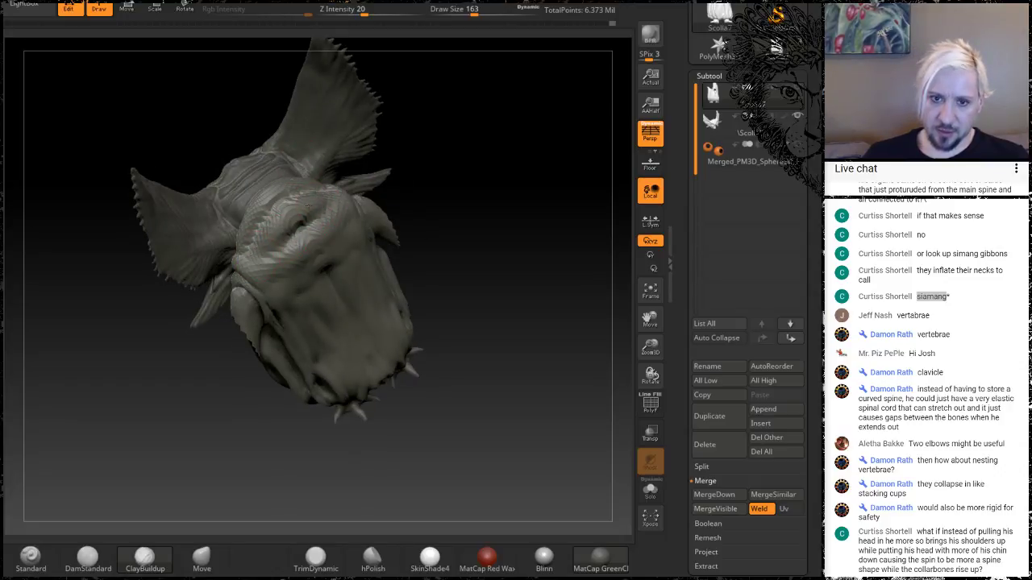
mouse_move(488, 175)
left_mouse_down()
mouse_move(466, 205)
mouse_move(387, 218)
left_mouse_up()
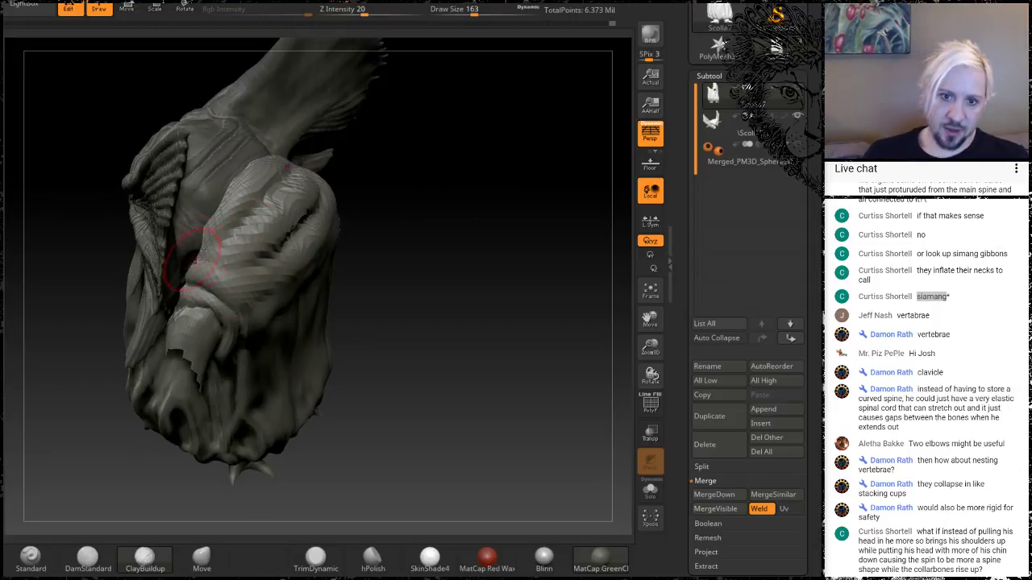
left_click_drag(476, 219, 456, 268)
mouse_move(220, 211)
left_mouse_down()
mouse_move(232, 176)
mouse_move(270, 137)
mouse_move(213, 222)
left_mouse_up()
mouse_move(517, 216)
left_mouse_down()
mouse_move(476, 190)
mouse_move(403, 194)
left_mouse_up()
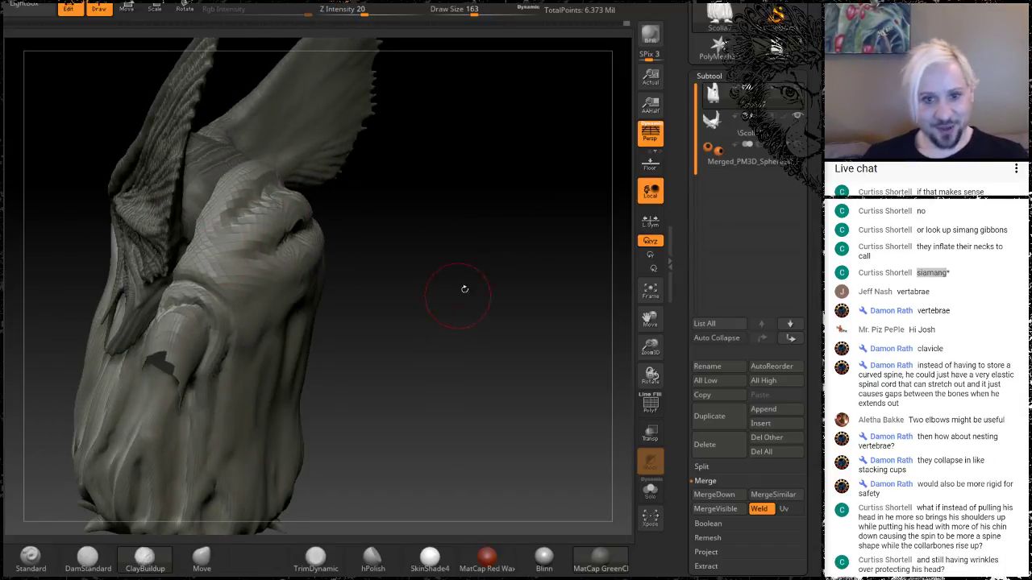
Smooth the creature's back from below the shoulder hump down to the folds of the lower body
mouse_move(465, 288)
left_mouse_down()
mouse_move(468, 239)
mouse_move(441, 251)
mouse_move(481, 231)
mouse_move(486, 278)
mouse_move(502, 302)
mouse_move(581, 298)
mouse_move(429, 307)
mouse_move(443, 316)
mouse_move(444, 307)
left_mouse_up()
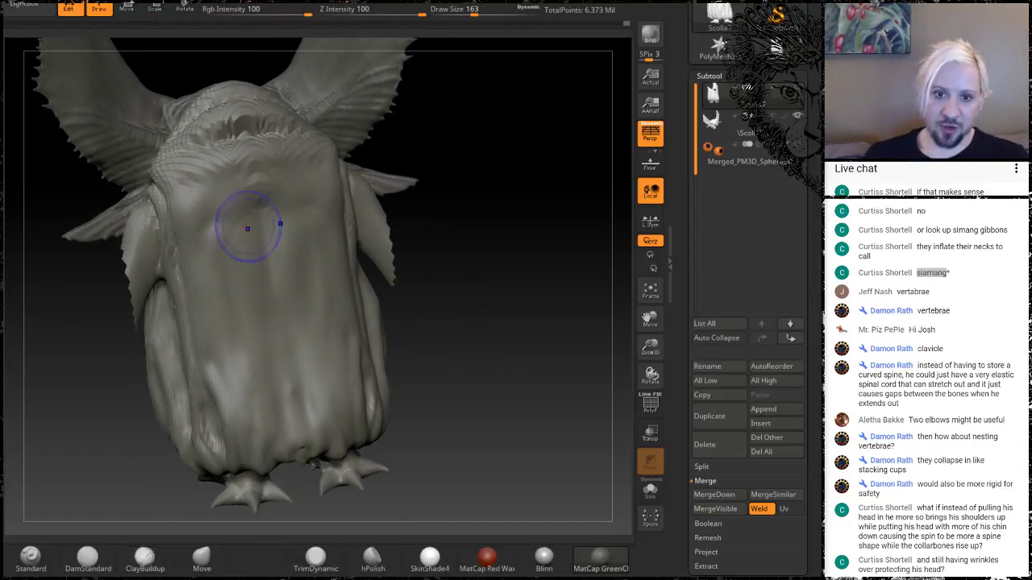
left_click_drag(248, 226, 265, 237, "shift")
left_click_drag(507, 365, 498, 298, "alt")
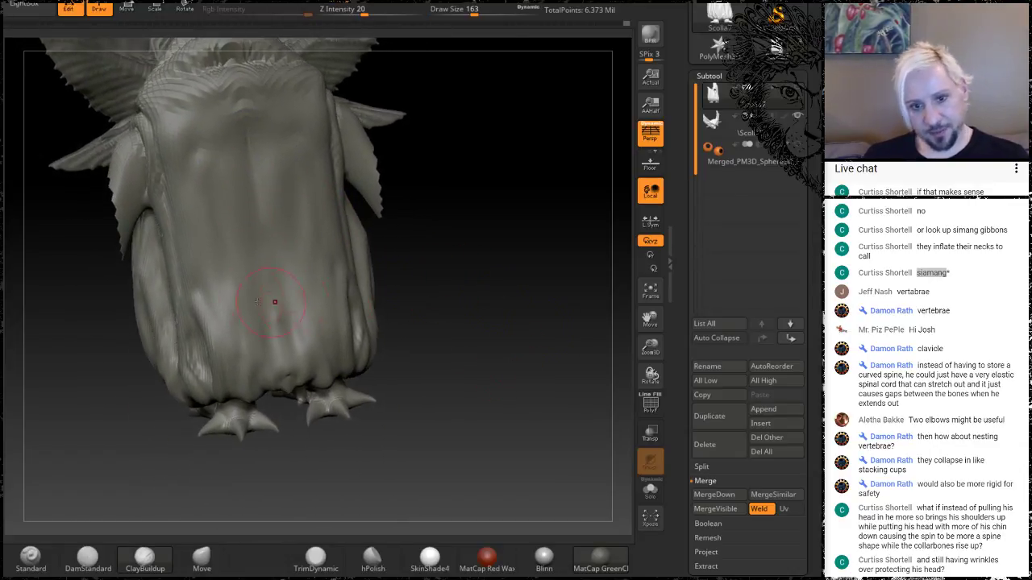
left_click_drag(479, 240, 518, 225)
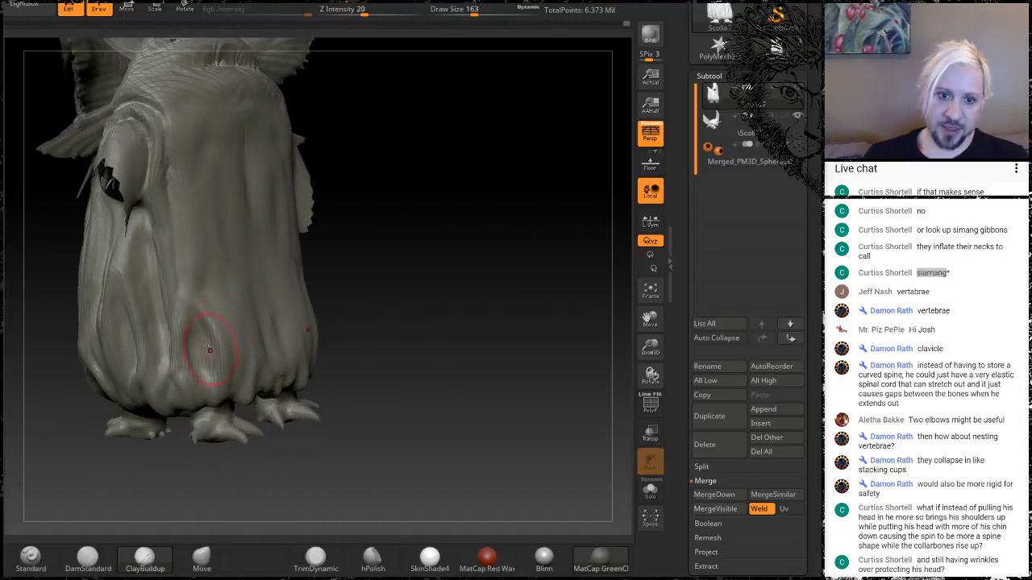
mouse_move(208, 348)
left_mouse_down("shift")
mouse_move(190, 329)
mouse_move(174, 250)
left_mouse_up("shift")
left_click_drag(258, 234, 243, 322, "shift")
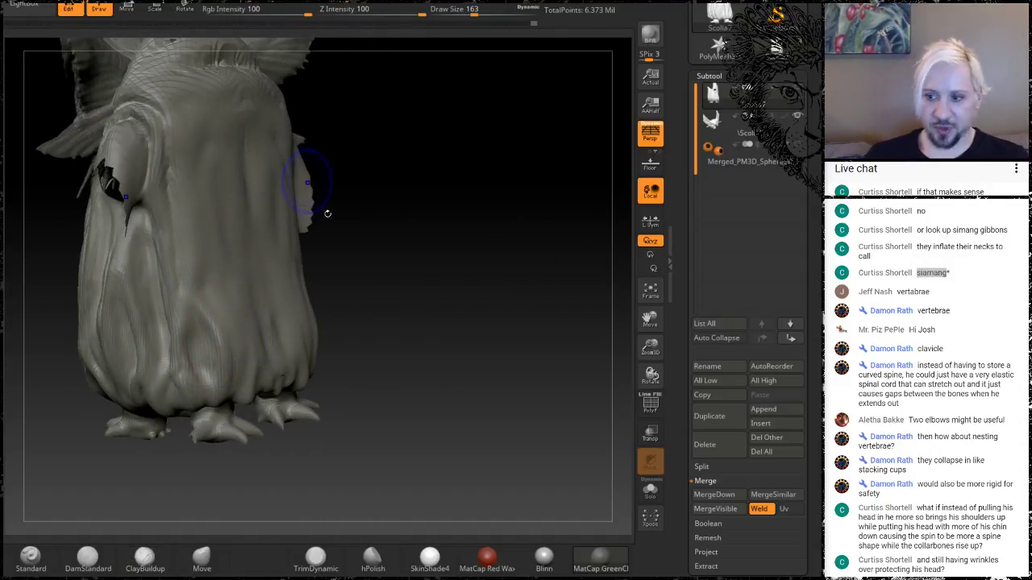
Invert the mask on the creature's body mesh
left_click_drag(433, 319, 421, 254)
left_click_drag(462, 362, 459, 359)
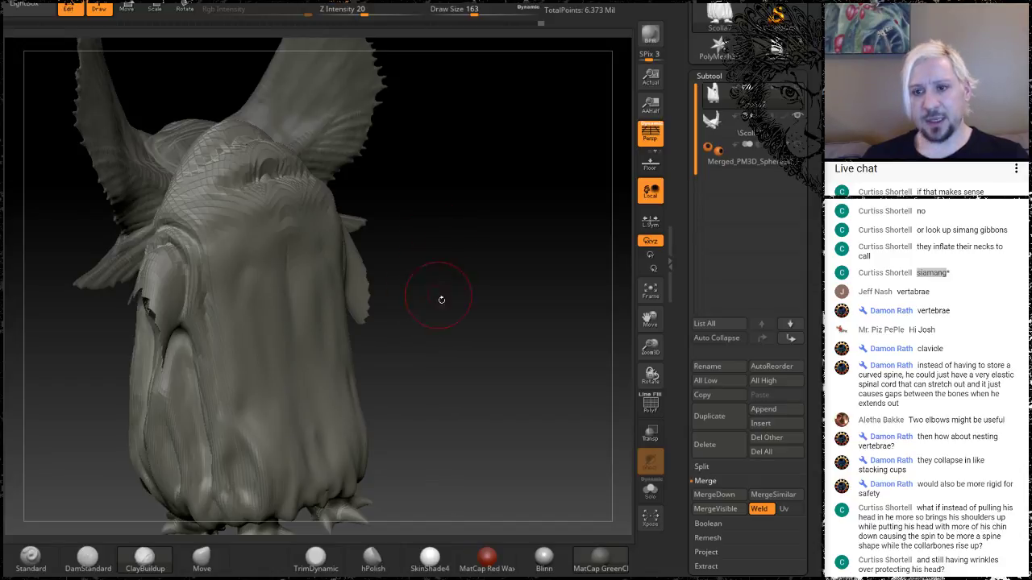
mouse_move(434, 363)
left_mouse_down()
mouse_move(498, 355)
mouse_move(437, 327)
left_mouse_up()
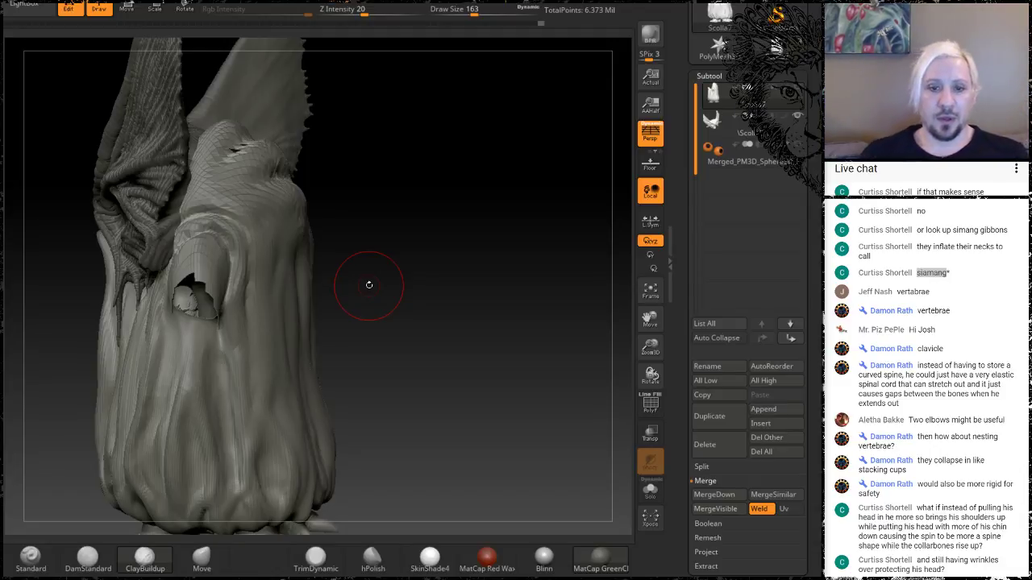
left_click_drag(393, 333, 403, 307)
left_click_drag(468, 237, 187, 241)
mouse_move(437, 322)
left_mouse_down()
mouse_move(370, 256)
mouse_move(387, 246)
mouse_move(379, 254)
mouse_move(443, 273)
mouse_move(457, 275)
mouse_move(459, 264)
mouse_move(493, 297)
left_mouse_up()
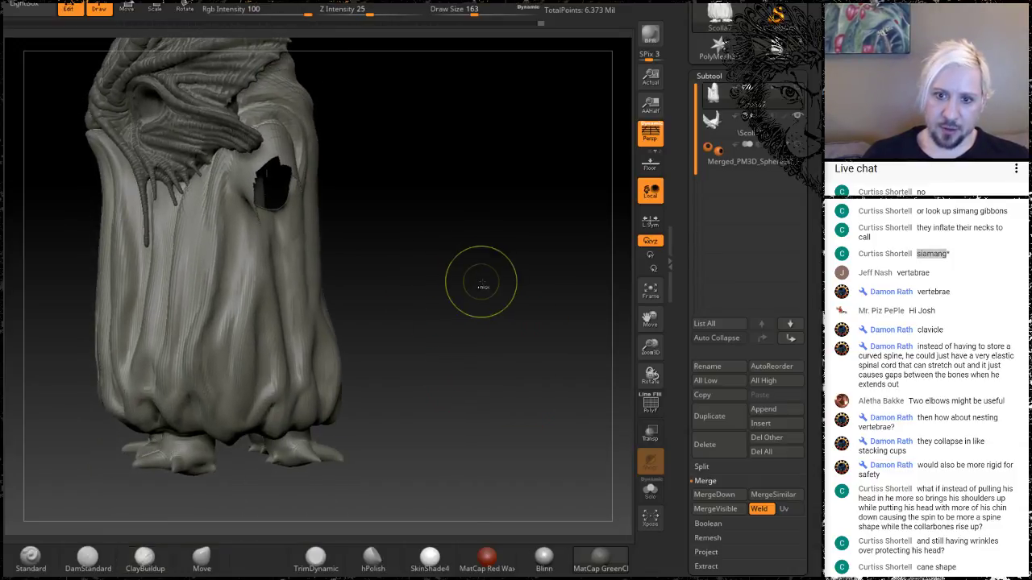
left_click(473, 276, "ctrl")
left_click(466, 272, "ctrl")
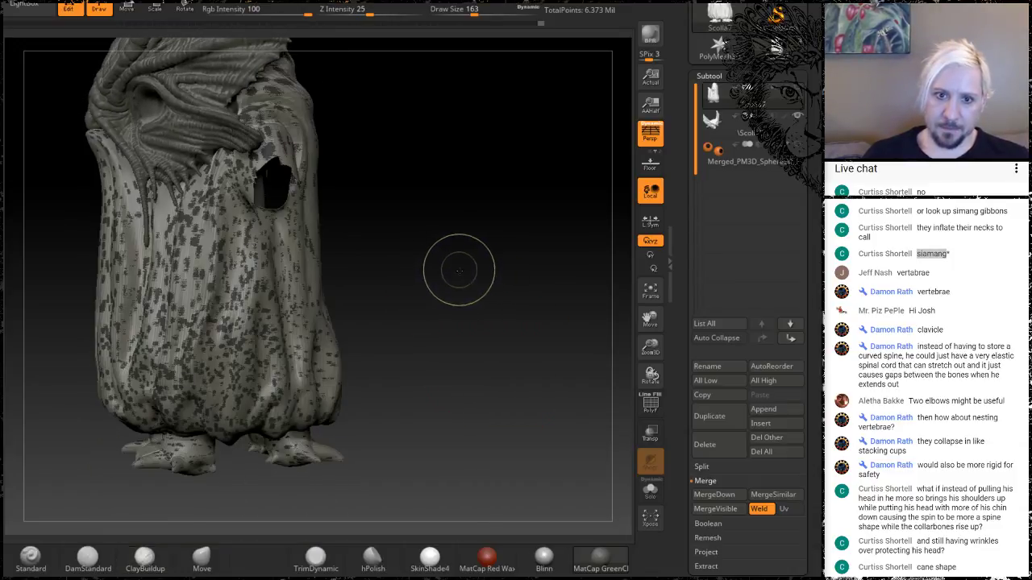
Clear the mask from the creature's body mesh and unhide its arms
key("ctrl+z")
key("ctrl+shift+z")
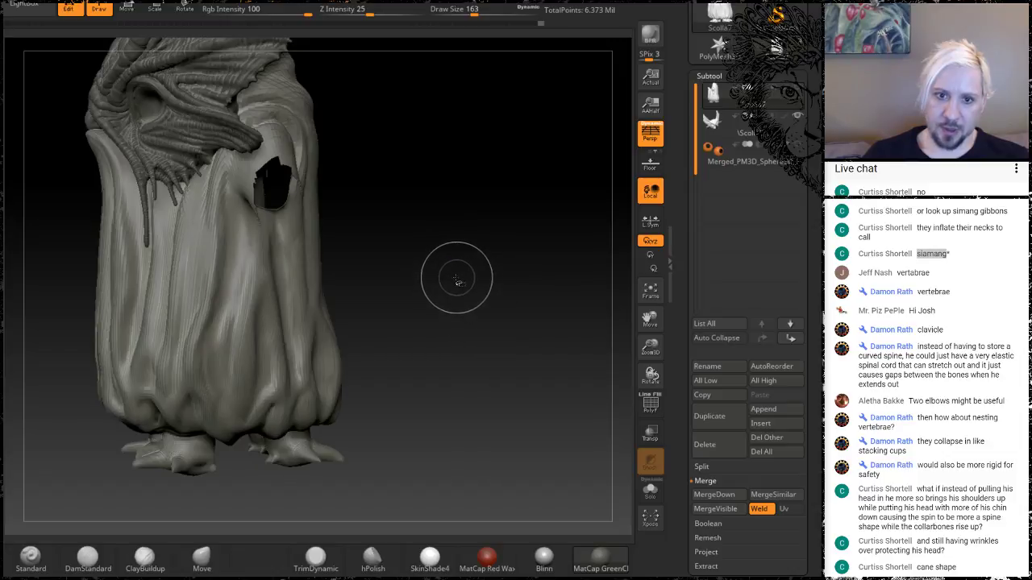
left_click(451, 276, "ctrl+shift")
Choose the ClayBuildup brush and isolate the body by hiding the head and eye subtools
key("b")
key("c")
key("b")
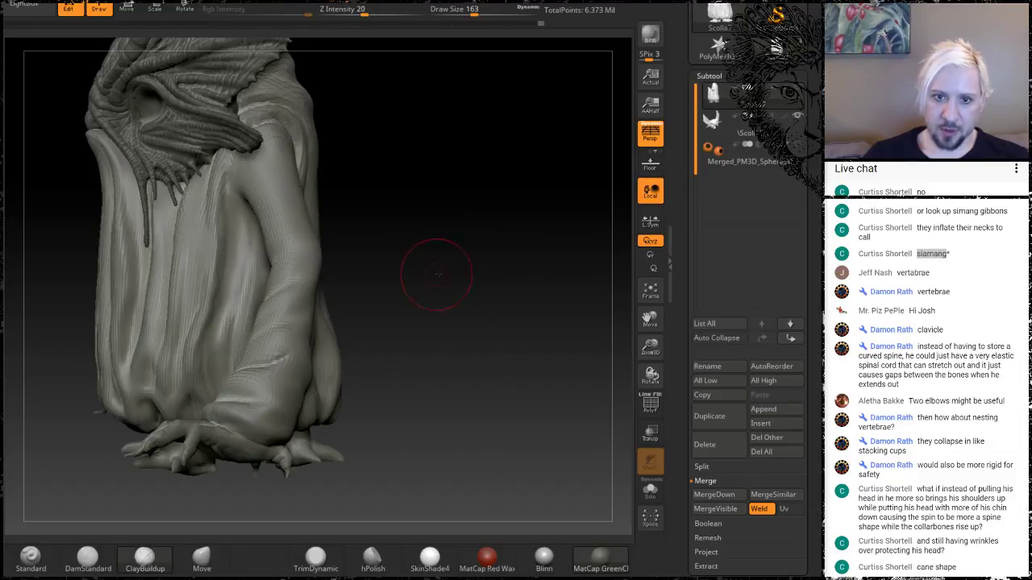
mouse_move(433, 272)
left_mouse_down()
mouse_move(477, 218)
mouse_move(488, 267)
mouse_move(457, 296)
mouse_move(548, 210)
left_mouse_up()
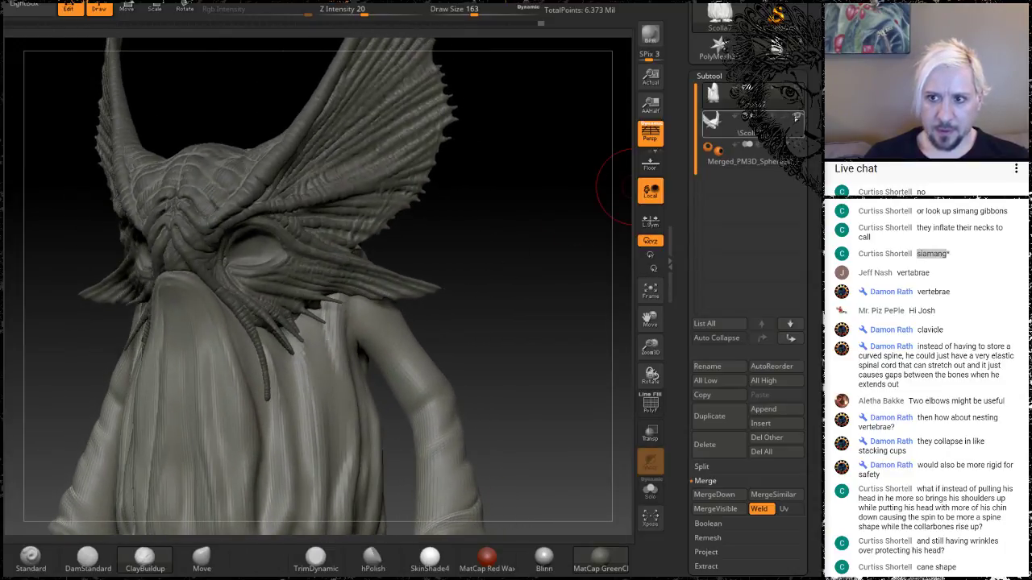
mouse_move(613, 187)
left_mouse_down()
mouse_move(470, 308)
mouse_move(487, 279)
mouse_move(475, 239)
mouse_move(479, 302)
left_mouse_up()
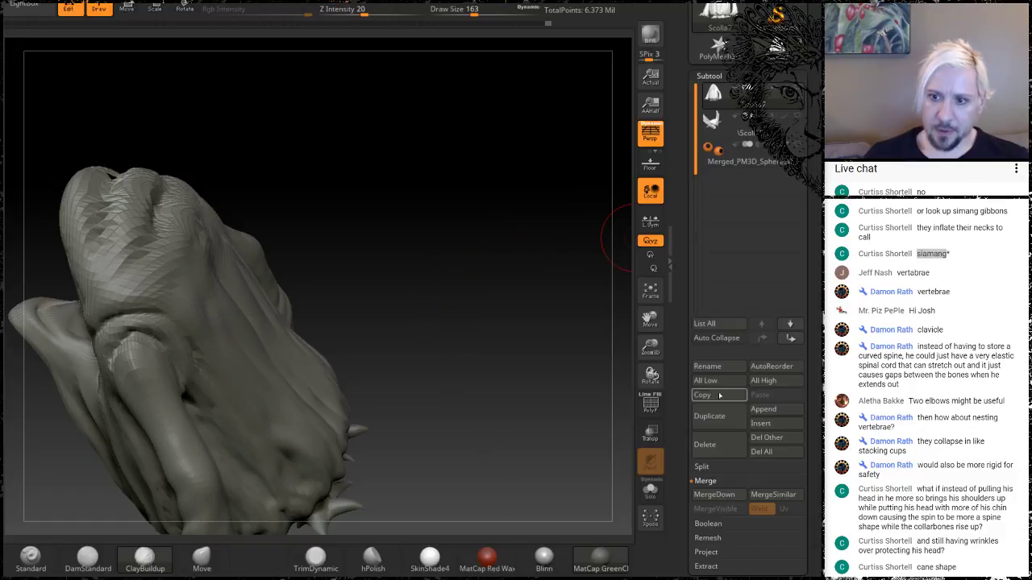
mouse_move(420, 334)
left_mouse_down()
mouse_move(505, 184)
mouse_move(549, 174)
left_mouse_up()
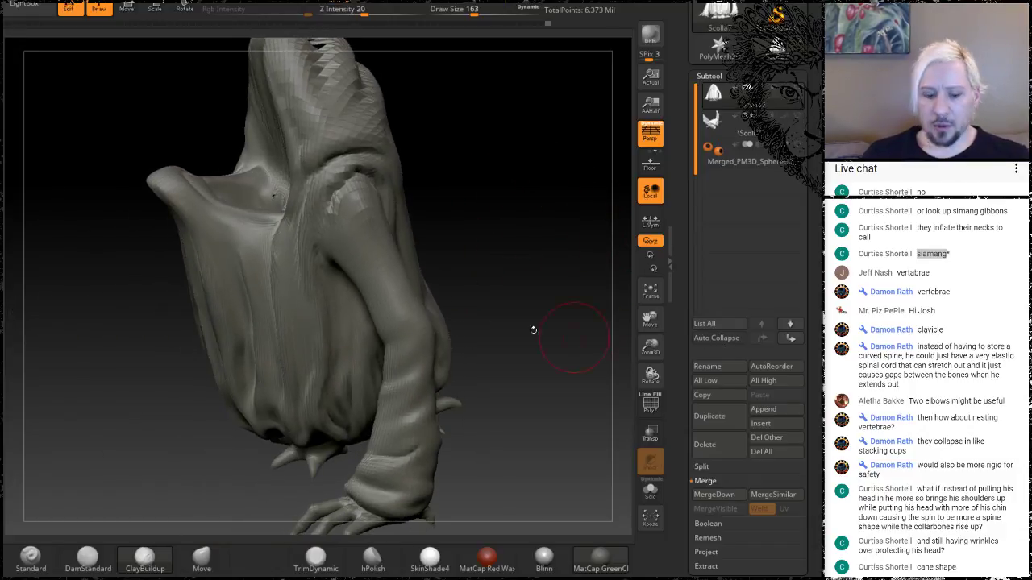
Smooth the creature's shoulder and the faceted surface of the upper back hump
left_click_drag(513, 248, 528, 229)
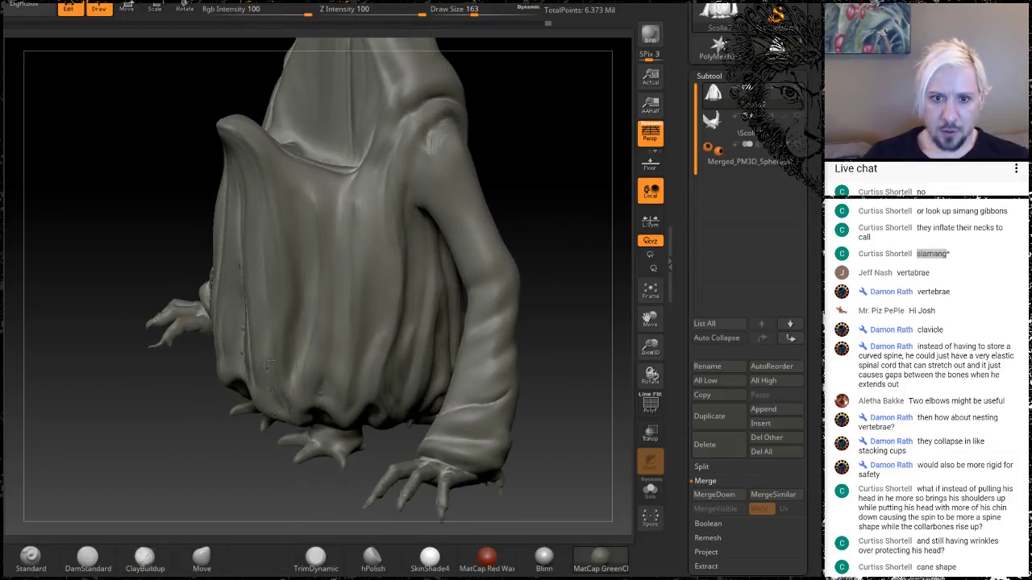
left_click_drag(588, 173, 268, 319)
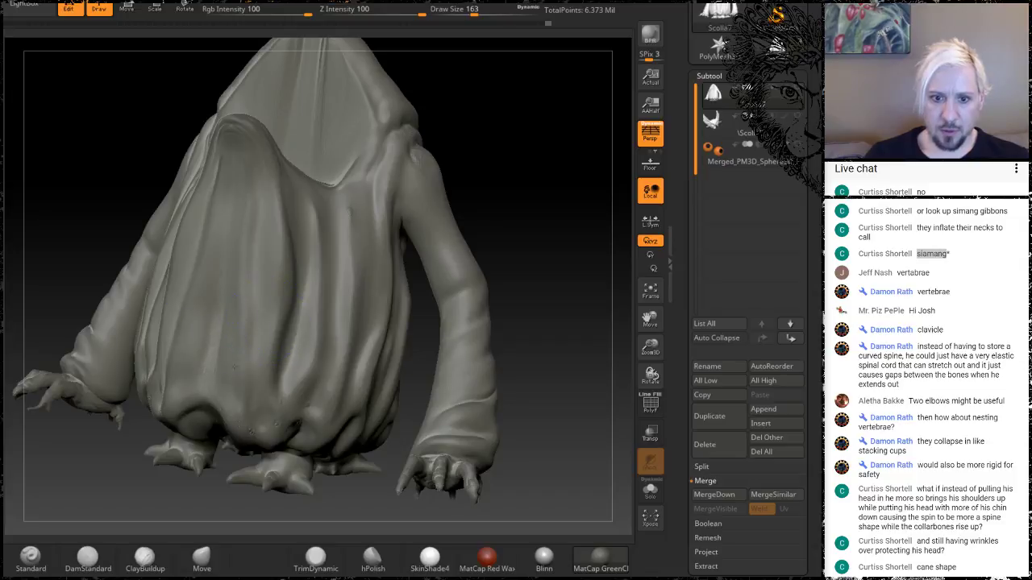
left_click_drag(537, 226, 369, 196)
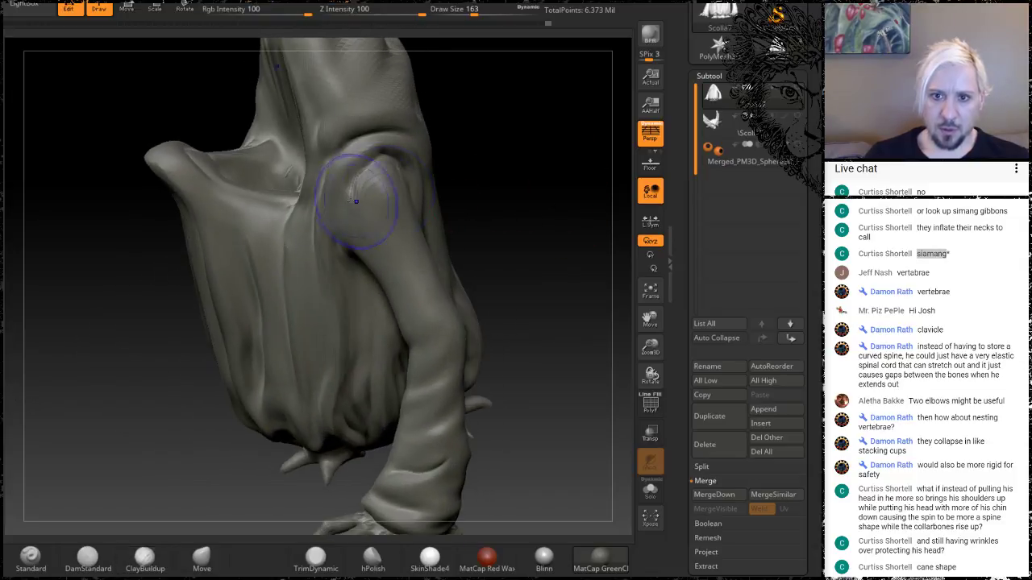
left_click_drag(523, 164, 334, 161)
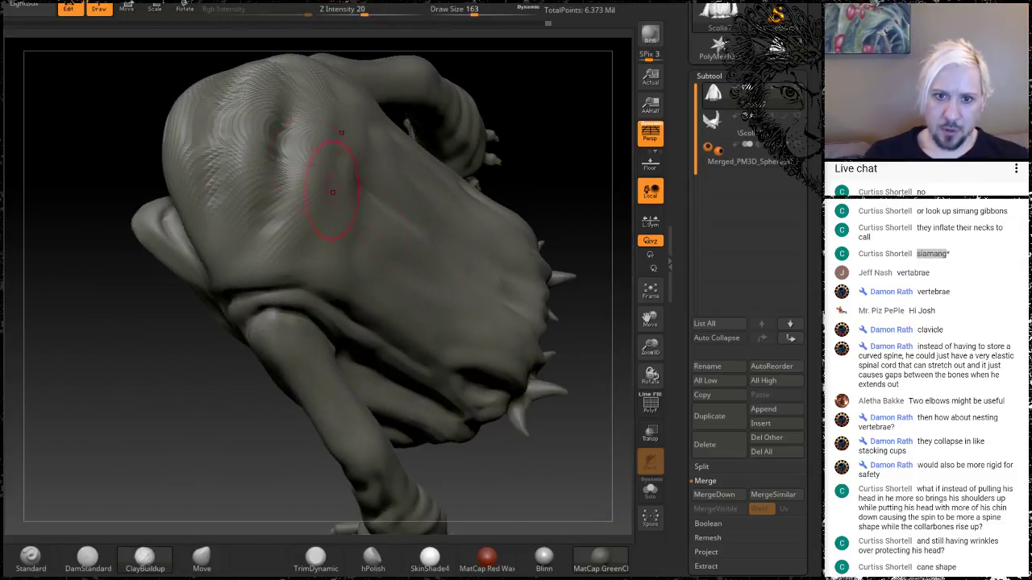
left_click_drag(272, 81, 274, 210, "shift")
mouse_move(599, 138)
left_mouse_down()
mouse_move(521, 226)
mouse_move(471, 220)
mouse_move(518, 228)
mouse_move(542, 125)
left_mouse_up()
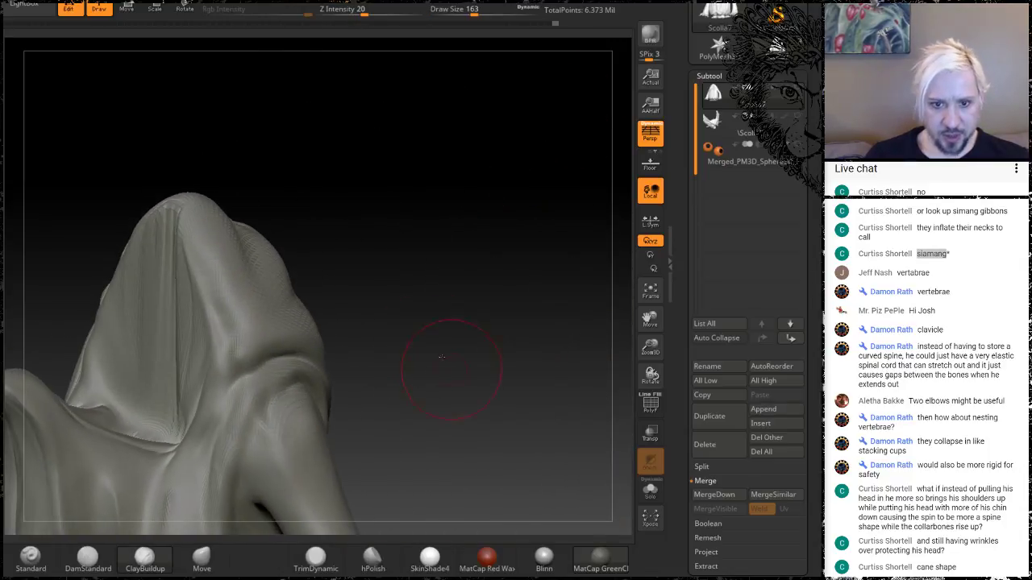
Build up the shoulder cap where the arm meets the body with the ClayBuildup brush at draw size 41
mouse_move(503, 175)
left_mouse_down("alt")
mouse_move(491, 248)
mouse_move(470, 192)
mouse_move(509, 210)
mouse_move(524, 187)
mouse_move(314, 217)
left_mouse_up("alt")
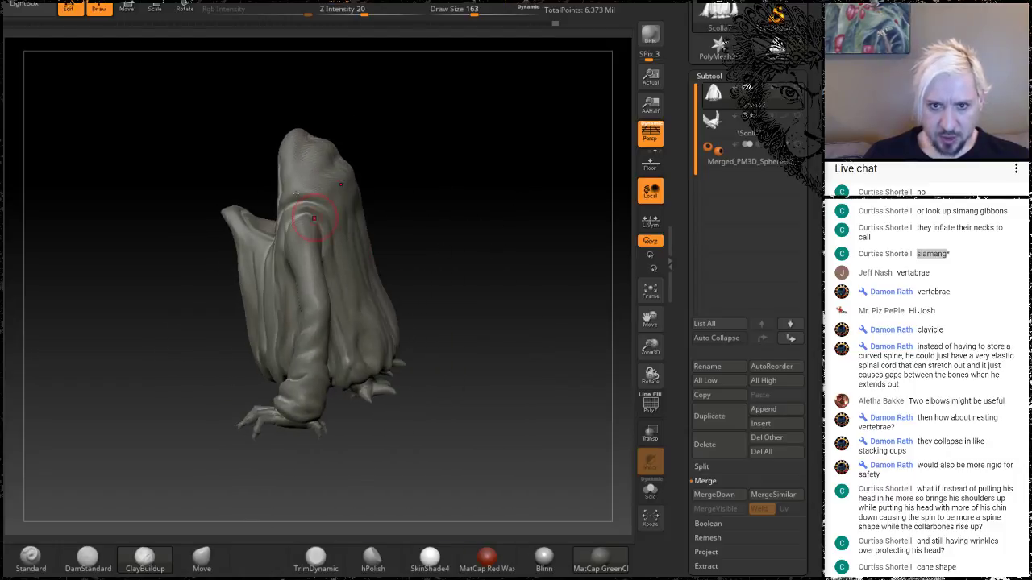
mouse_move(468, 239)
left_mouse_down()
mouse_move(502, 231)
mouse_move(470, 262)
mouse_move(498, 280)
mouse_move(453, 292)
left_mouse_up()
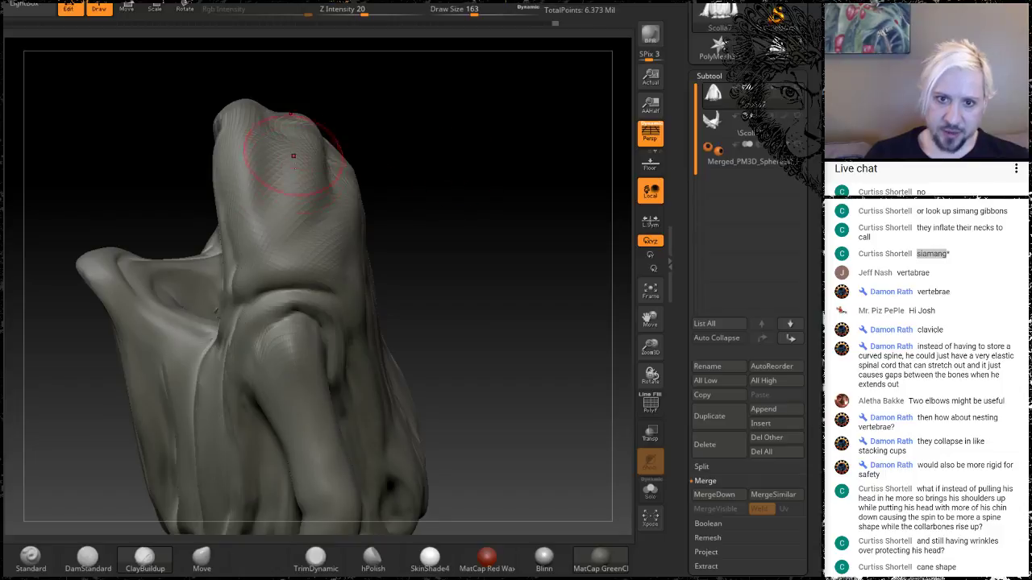
mouse_move(439, 165)
left_mouse_down()
mouse_move(479, 239)
mouse_move(459, 229)
mouse_move(489, 211)
left_mouse_up()
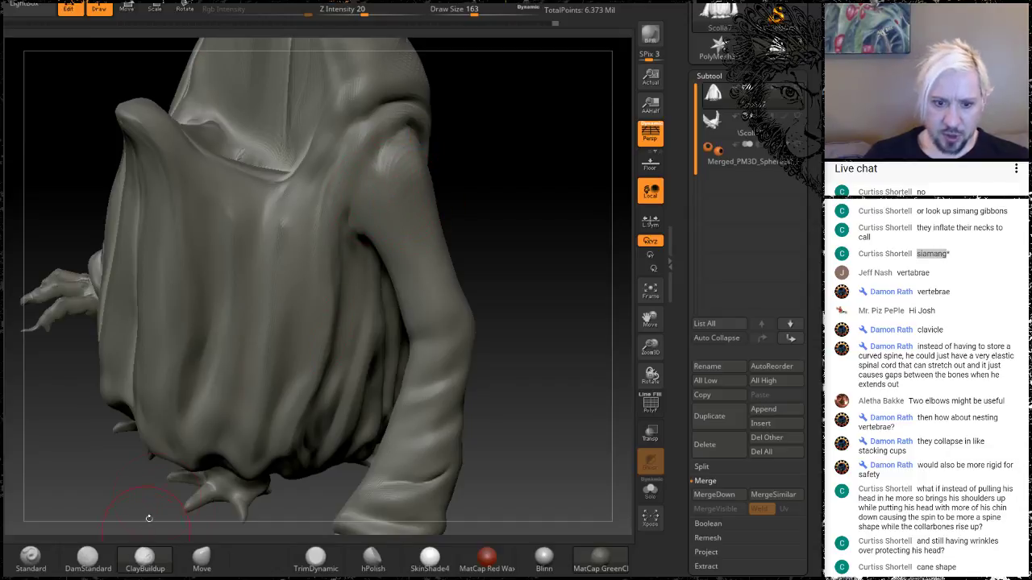
key("space")
left_click_drag(427, 230, 398, 231)
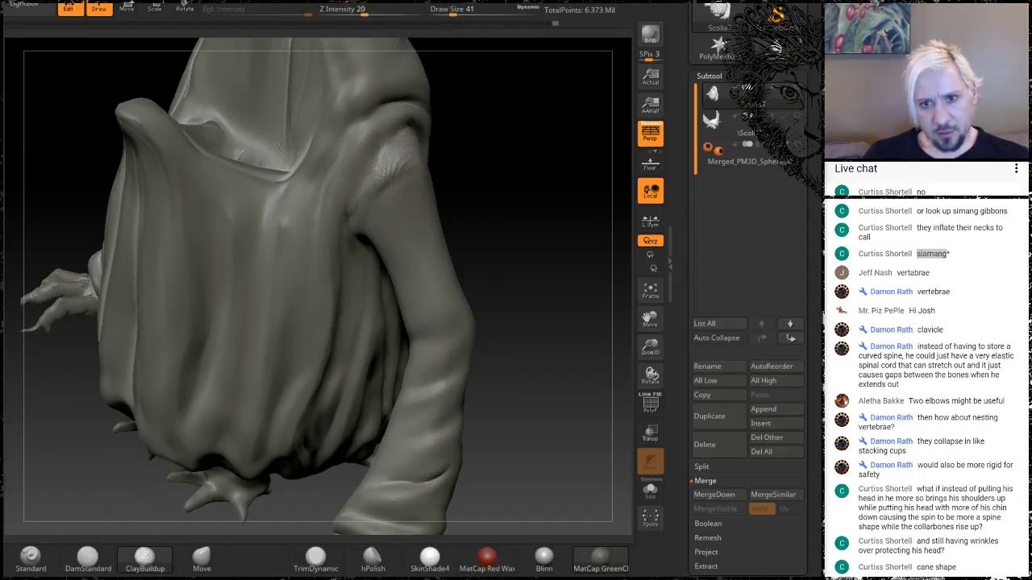
left_click_drag(452, 148, 426, 173)
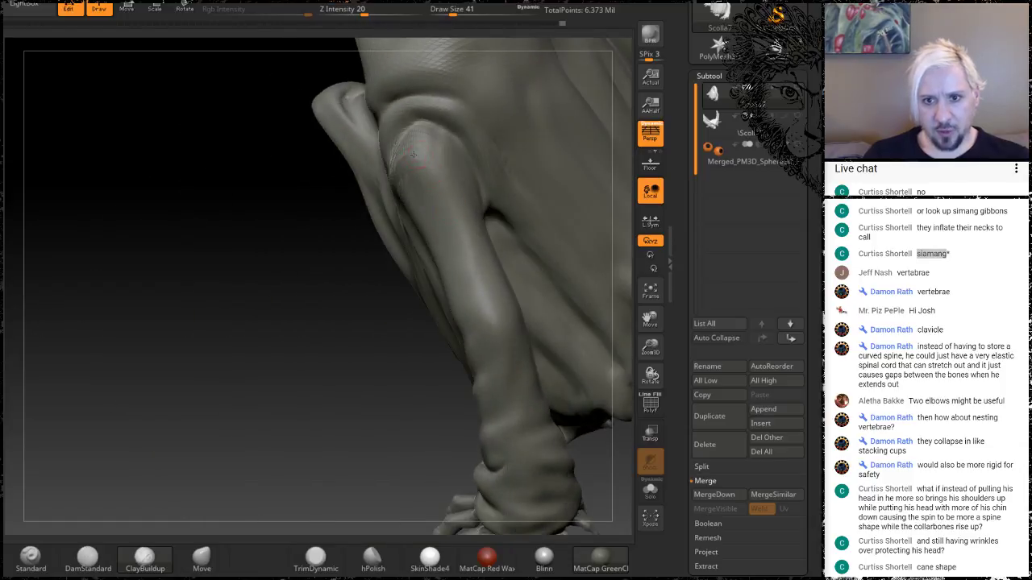
left_click_drag(346, 180, 458, 158)
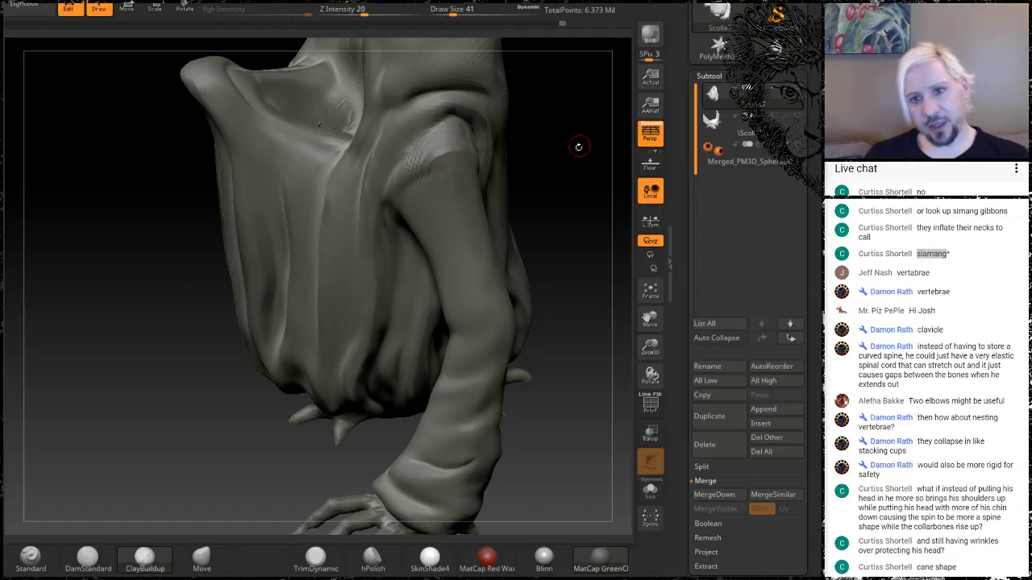
left_click_drag(576, 150, 338, 144)
left_click_drag(491, 166, 383, 187)
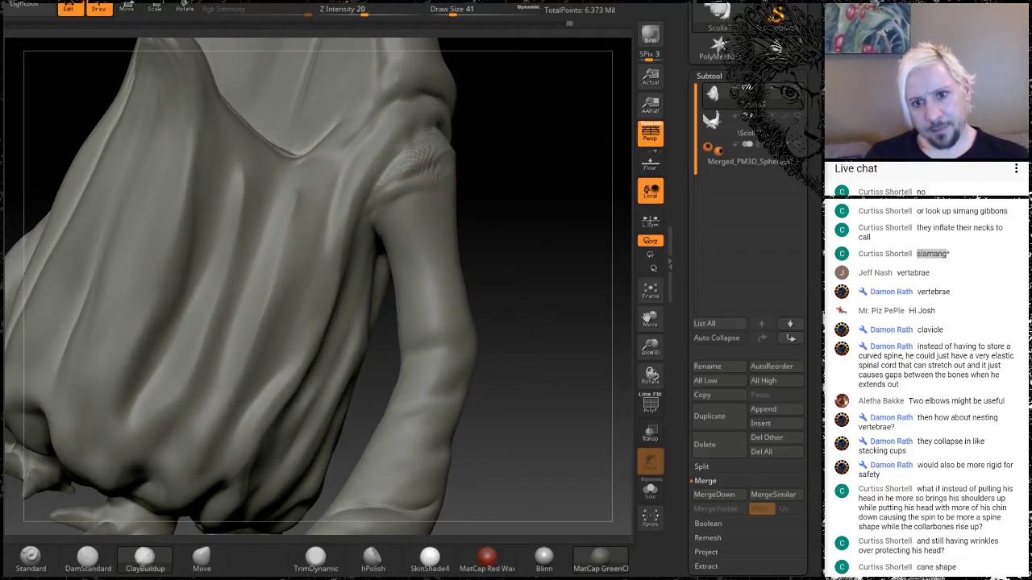
left_click_drag(549, 195, 454, 205)
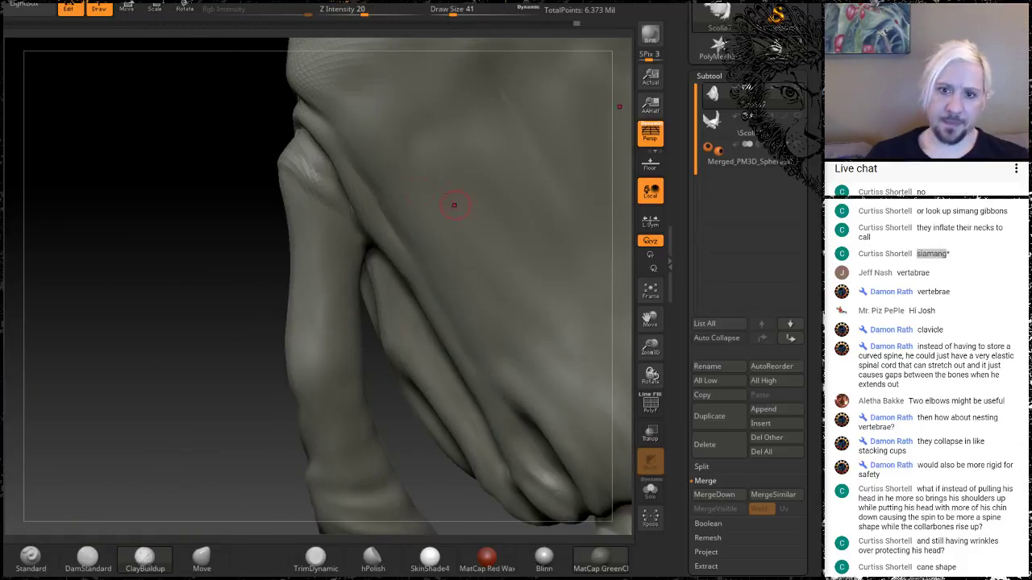
left_click_drag(161, 288, 283, 233)
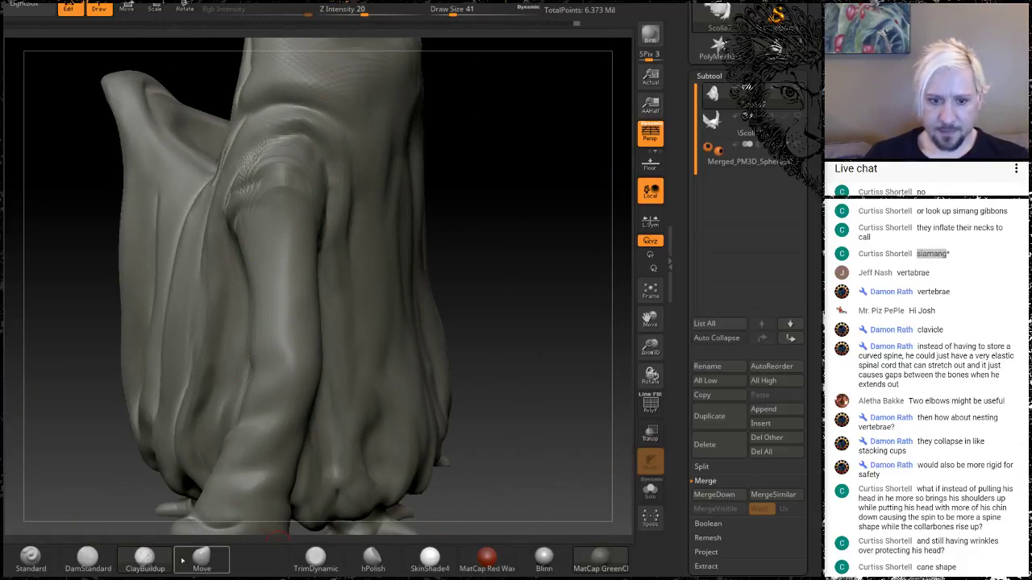
Carve a crease across the upper arm just below the shoulder cap with the DamStandard brush
left_click(88, 557)
left_click_drag(280, 198, 242, 213)
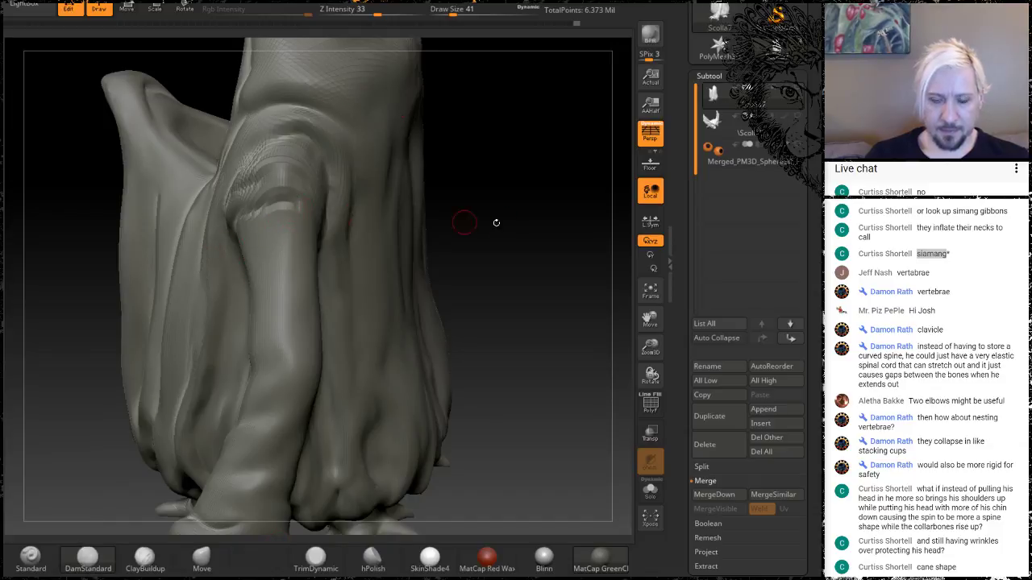
left_click_drag(495, 223, 500, 198)
left_click_drag(263, 211, 220, 212)
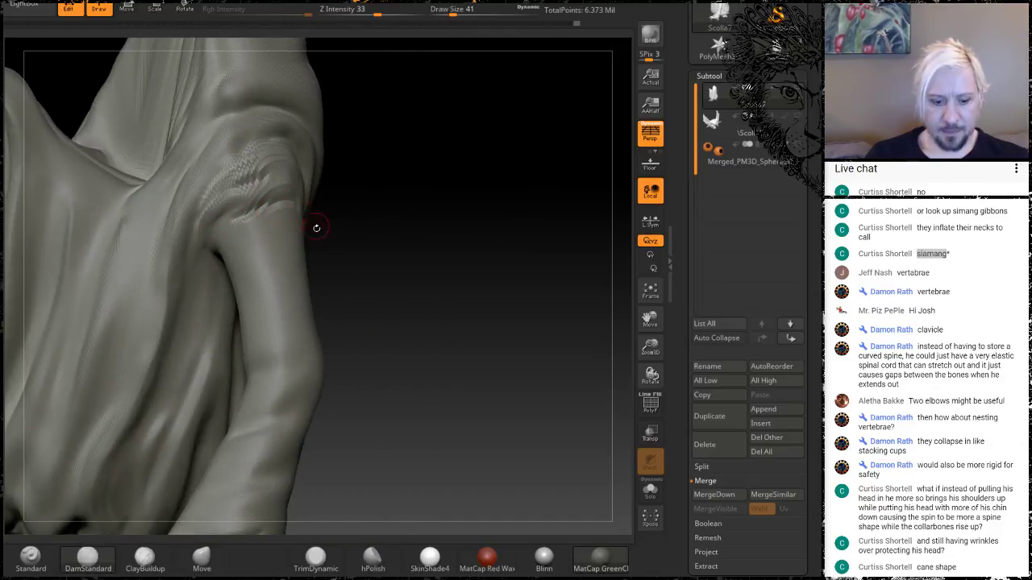
key("d")
key("ctrl+z")
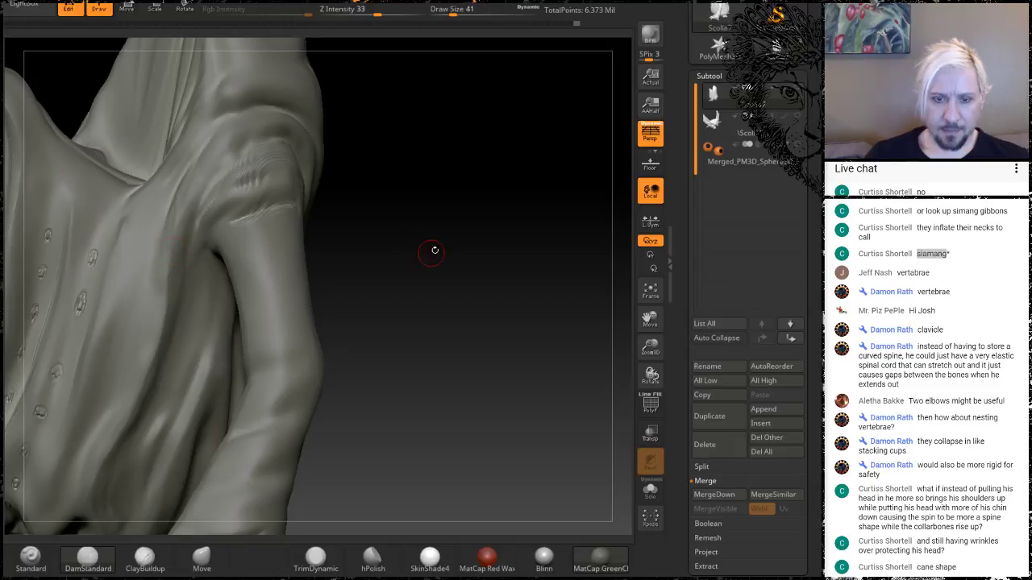
Deepen the crease under the shoulder cap and extend it around the back of the upper arm
mouse_move(435, 251)
left_mouse_down()
mouse_move(341, 235)
mouse_move(272, 203)
left_mouse_up()
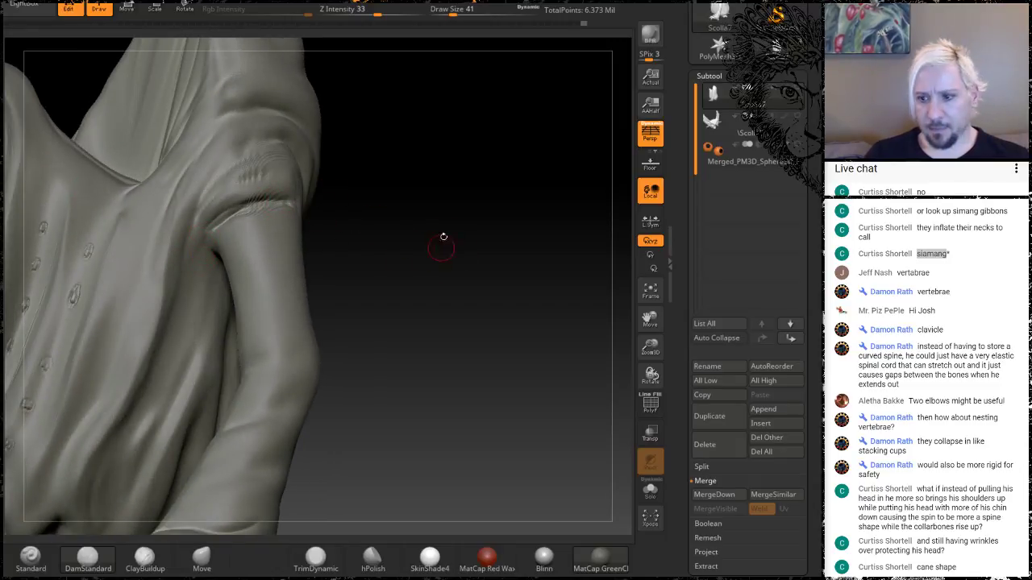
mouse_move(443, 237)
left_mouse_down()
mouse_move(219, 200)
mouse_move(265, 228)
left_mouse_up()
mouse_move(7, 160)
left_mouse_down()
mouse_move(50, 207)
mouse_move(55, 189)
mouse_move(185, 184)
mouse_move(304, 255)
left_mouse_up()
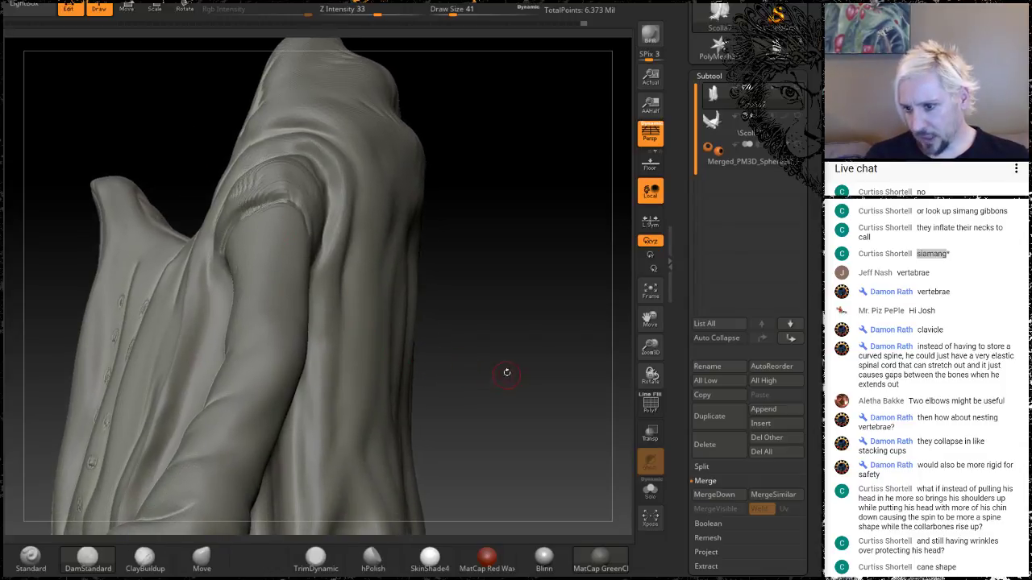
left_click_drag(507, 373, 499, 305)
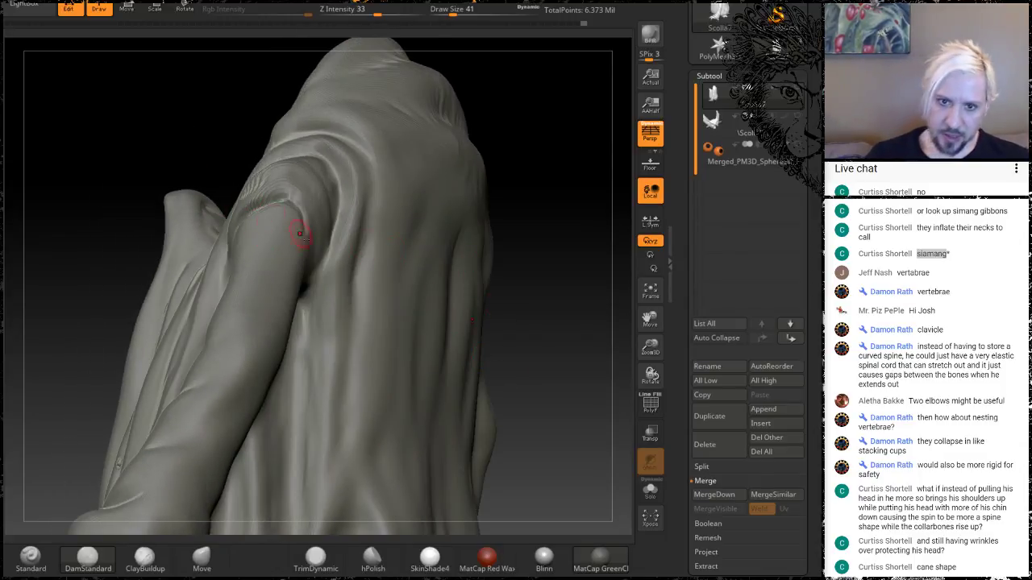
left_click_drag(285, 197, 301, 258)
Smooth the skin beside the armpit and refine the front end of the shoulder crease
left_click_drag(536, 219, 412, 215)
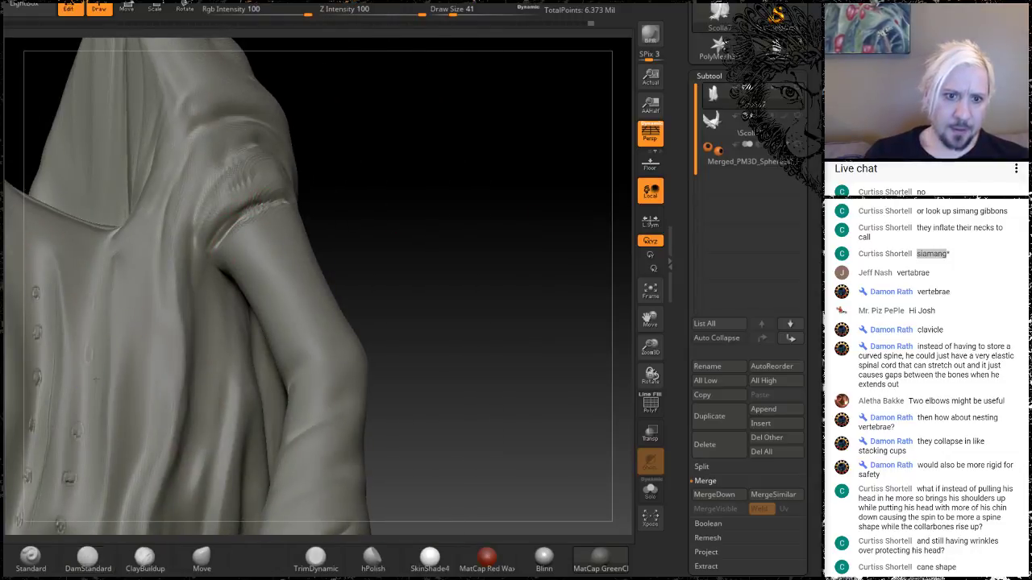
left_click_drag(444, 201, 263, 303)
key("shift")
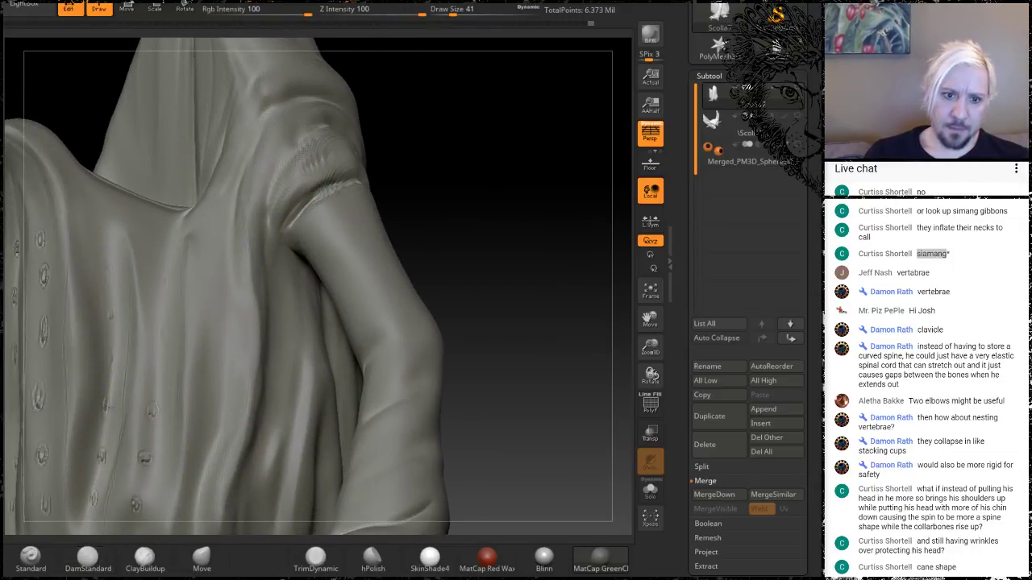
mouse_move(433, 198)
left_mouse_down()
mouse_move(463, 164)
mouse_move(432, 193)
left_mouse_up()
mouse_move(313, 207)
left_mouse_down()
mouse_move(288, 244)
mouse_move(294, 273)
left_mouse_up()
mouse_move(455, 193)
left_mouse_down()
mouse_move(481, 180)
mouse_move(454, 179)
left_mouse_up()
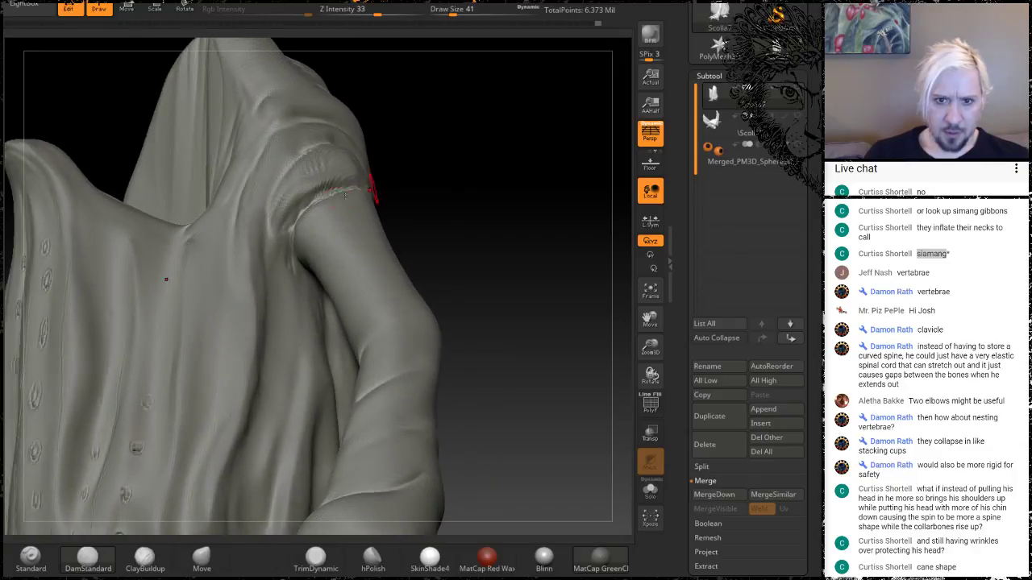
Build up skin folds running from the shoulder down past the front of the armpit with the ClayBuildup brush
left_click(145, 558)
left_click_drag(295, 188, 282, 273)
left_click_drag(287, 216, 290, 280)
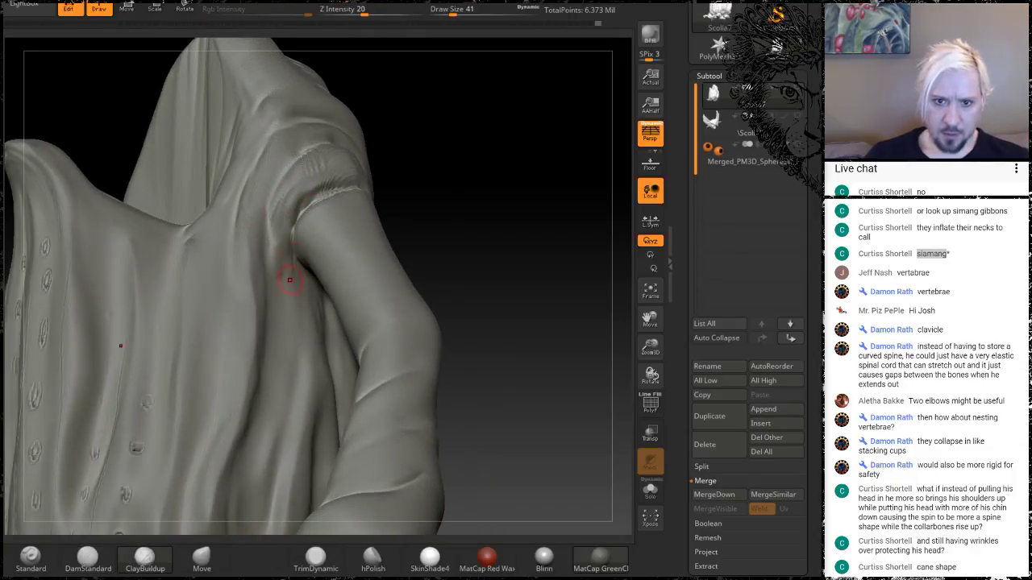
mouse_move(291, 197)
left_mouse_down()
mouse_move(289, 307)
mouse_move(276, 242)
mouse_move(293, 320)
left_mouse_up()
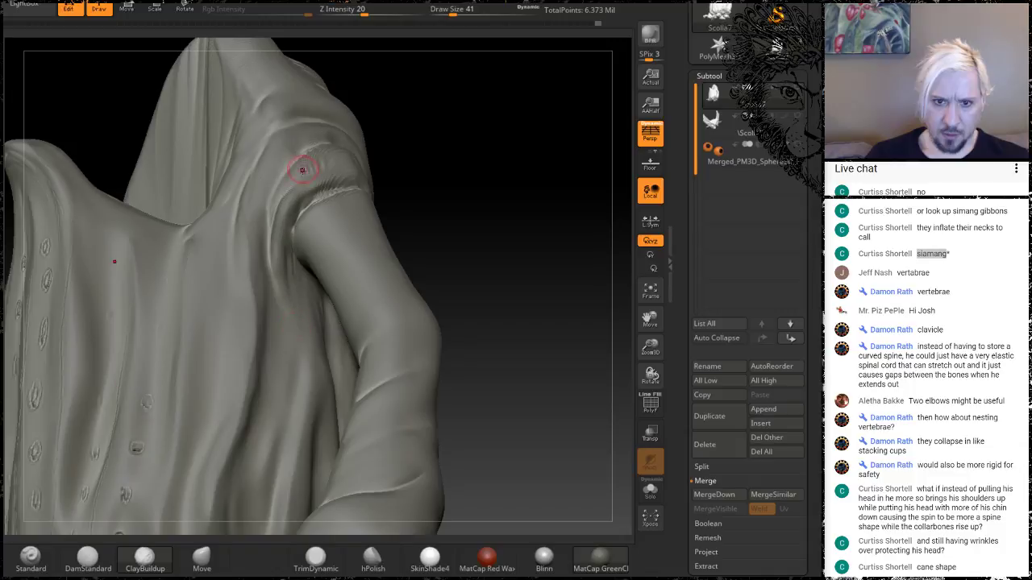
Thicken the skin fold overhanging the upper arm, from the armpit around to the back of the shoulder
left_click_drag(438, 159, 417, 186)
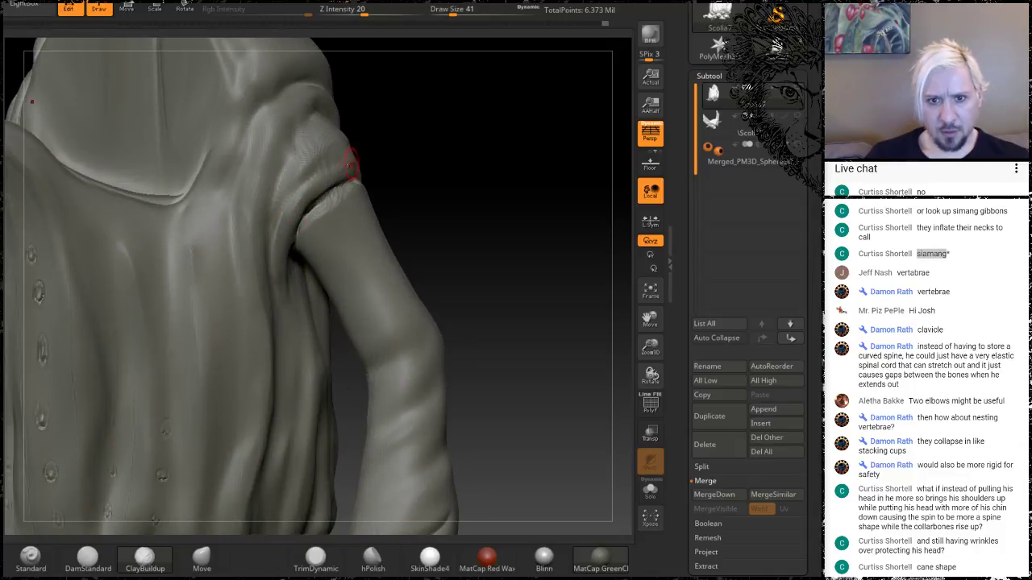
mouse_move(287, 229)
left_mouse_down()
mouse_move(345, 177)
mouse_move(310, 202)
mouse_move(282, 274)
left_mouse_up()
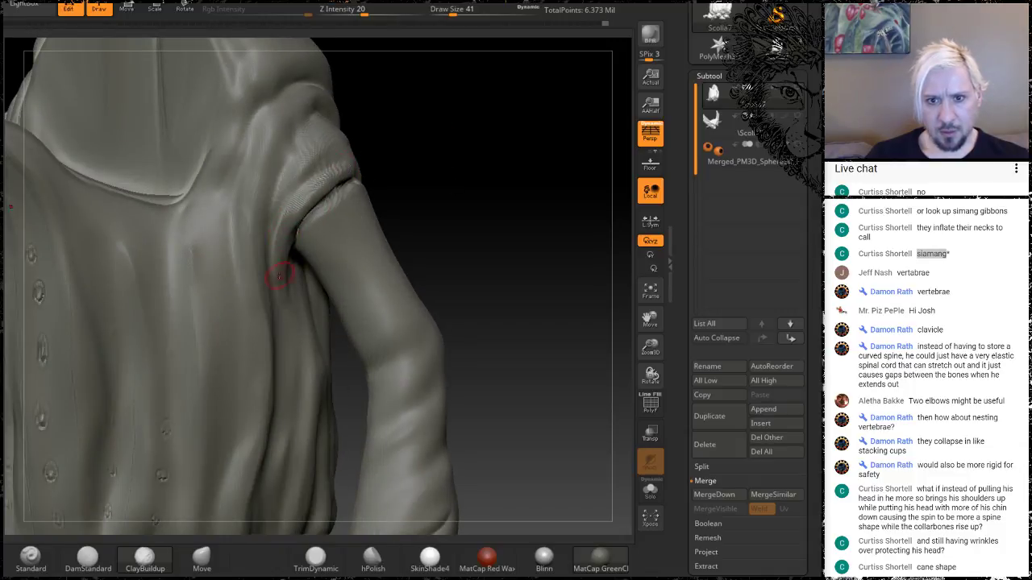
left_click_drag(443, 174, 259, 186)
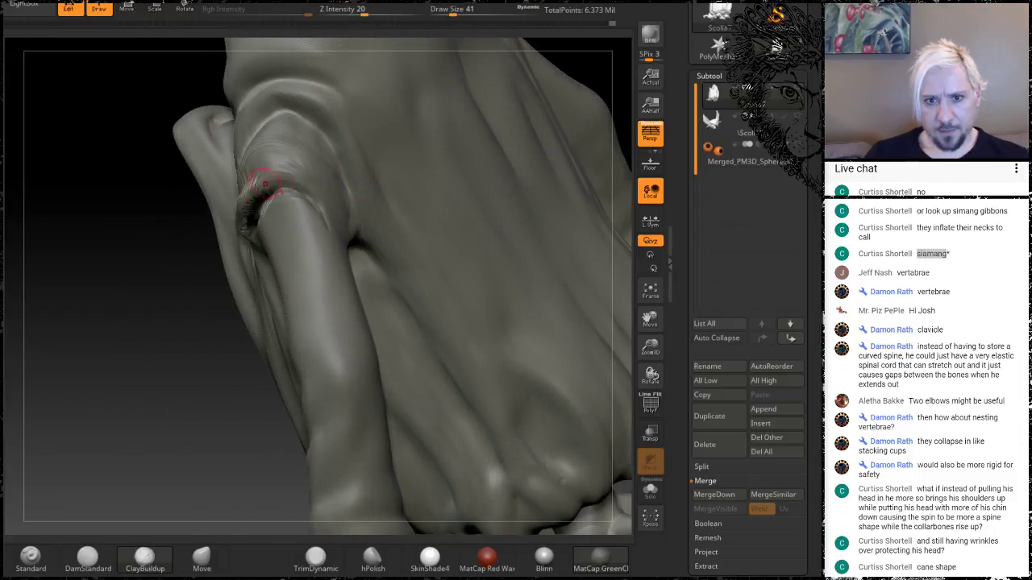
left_click_drag(138, 329, 311, 134)
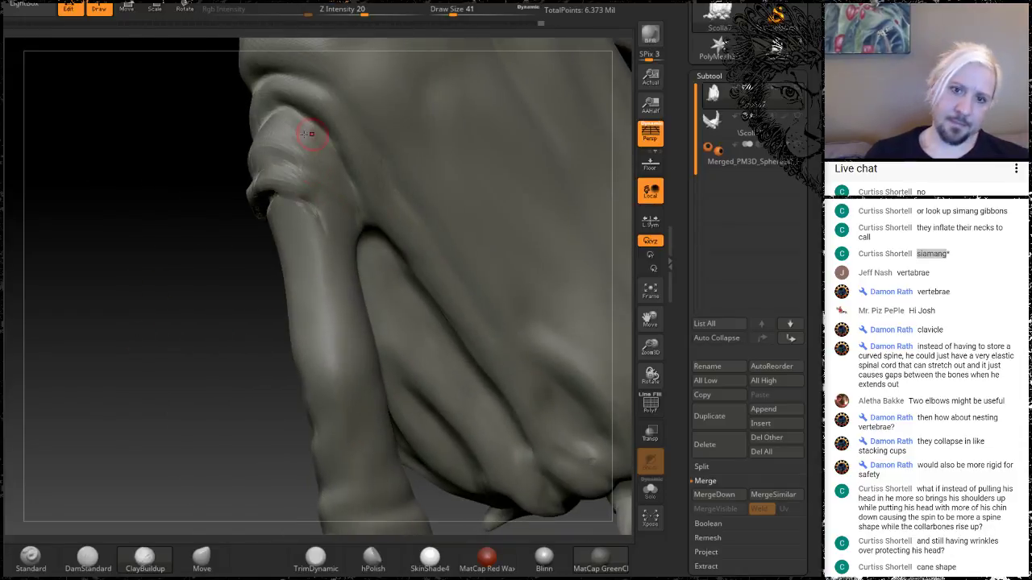
left_click_drag(364, 218, 524, 198)
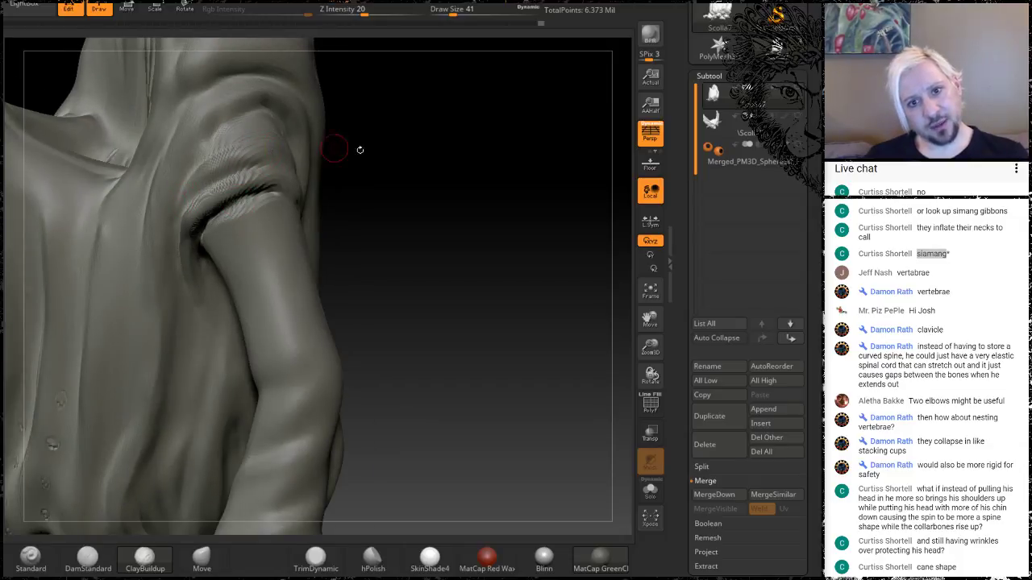
Build up the skin folds running from the front of the armpit down the side of the torso
left_click_drag(352, 152, 296, 157)
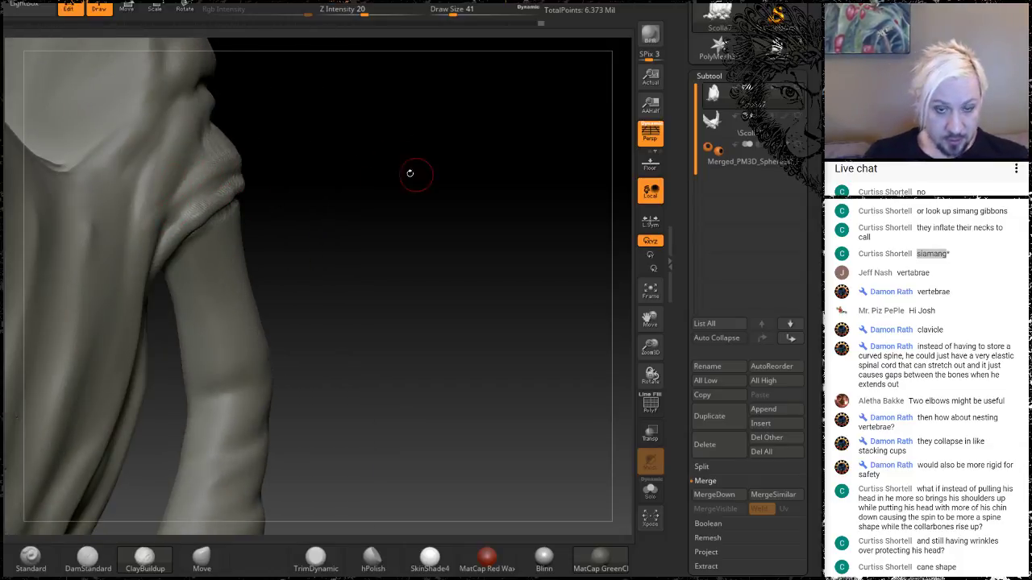
mouse_move(410, 170)
left_mouse_down()
mouse_move(172, 189)
mouse_move(213, 167)
left_mouse_up()
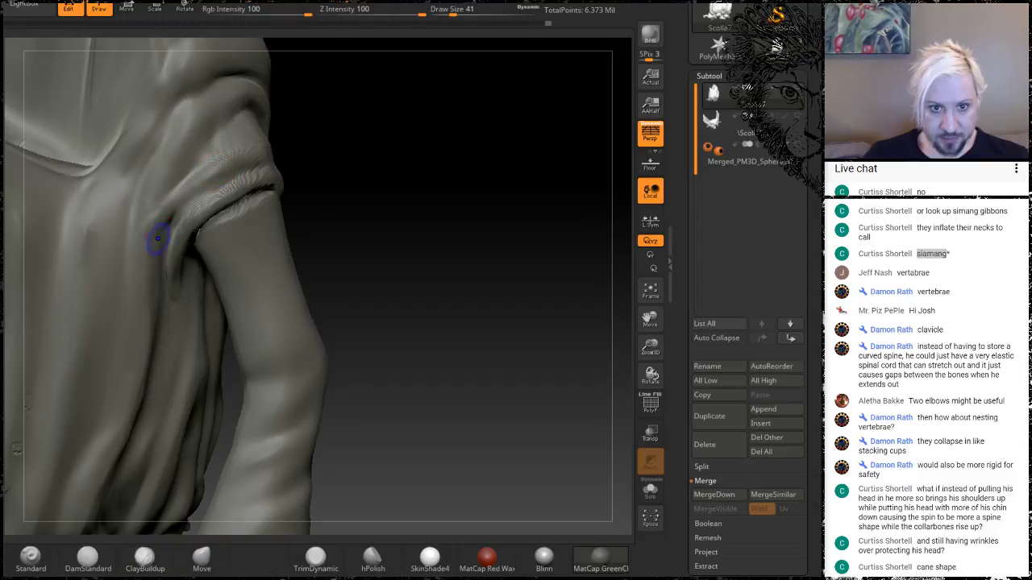
left_click_drag(179, 203, 151, 300)
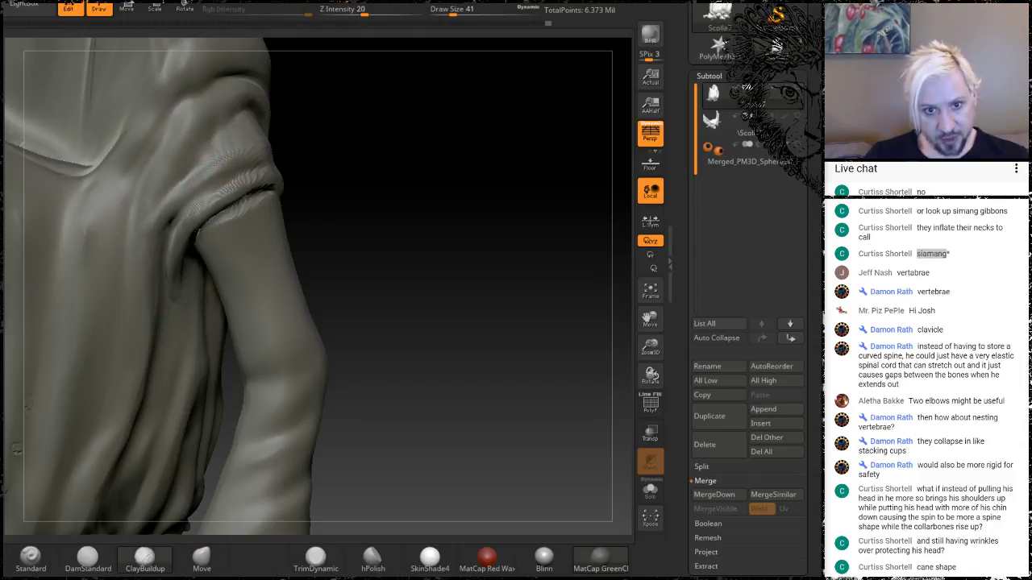
left_click_drag(395, 215, 249, 184)
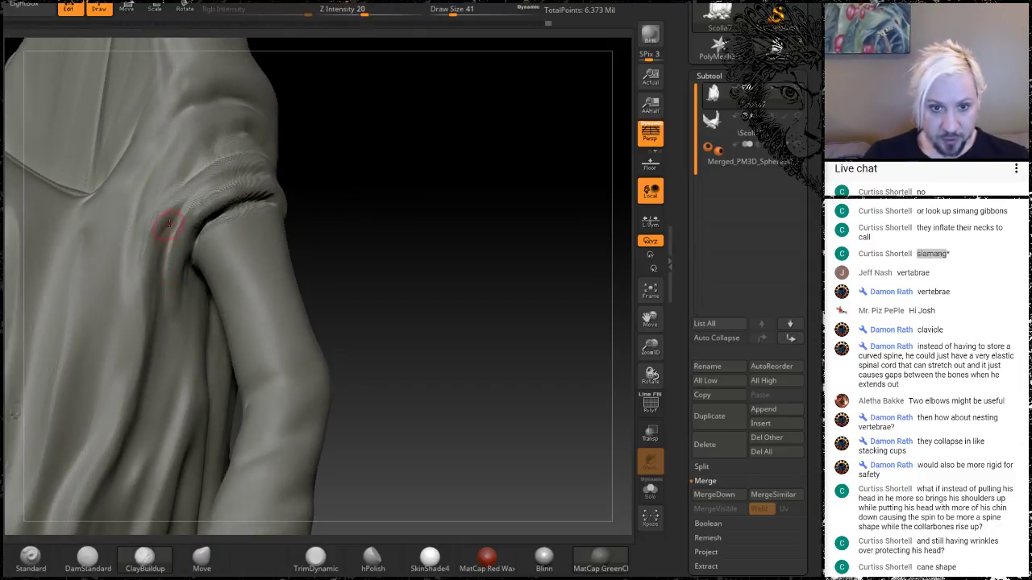
left_click_drag(171, 227, 160, 272)
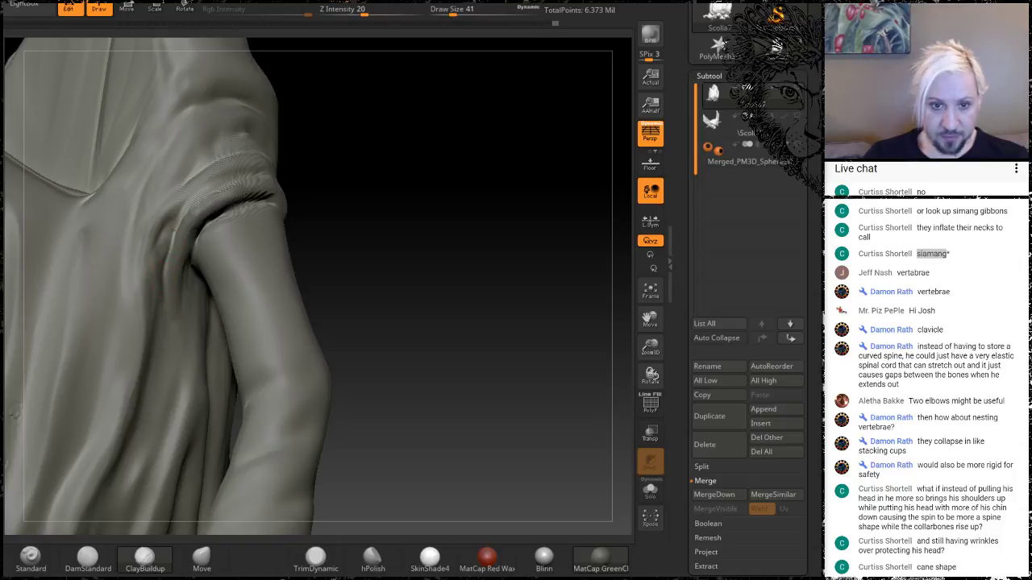
left_click_drag(173, 229, 160, 307)
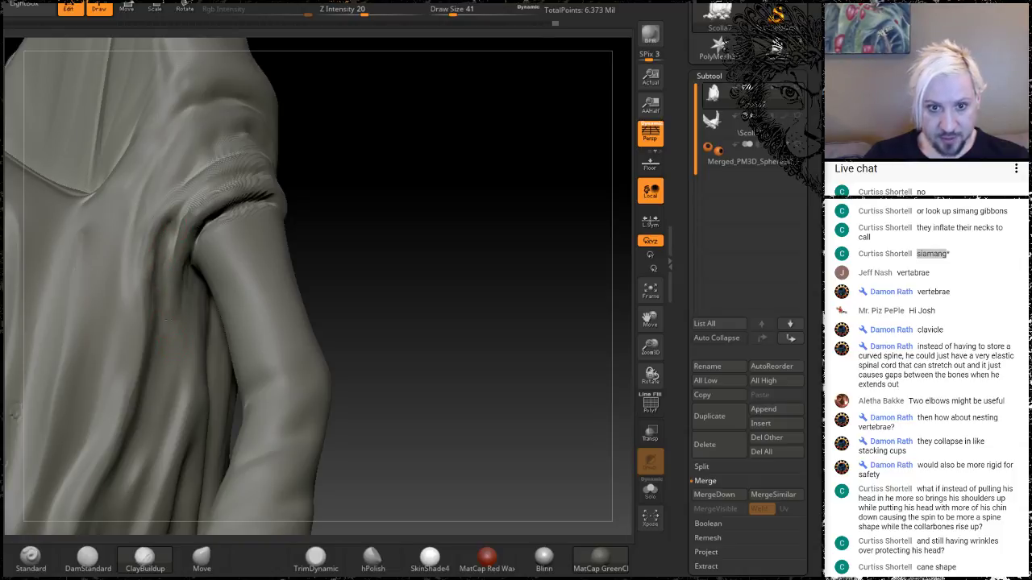
Smooth the front armpit fold and the skin along the crease between the shoulder cap and upper arm
mouse_move(359, 232)
left_mouse_down()
mouse_move(395, 212)
mouse_move(352, 198)
left_mouse_up()
mouse_move(186, 224)
left_mouse_down("shift")
mouse_move(179, 214)
mouse_move(170, 242)
left_mouse_up("shift")
left_click_drag(399, 195, 332, 191)
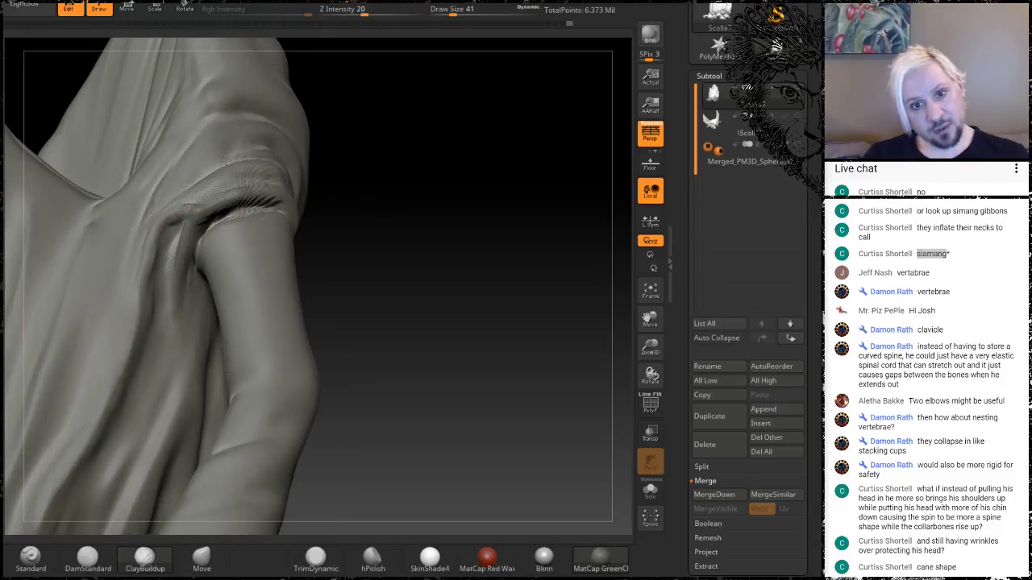
left_click_drag(412, 132, 405, 180)
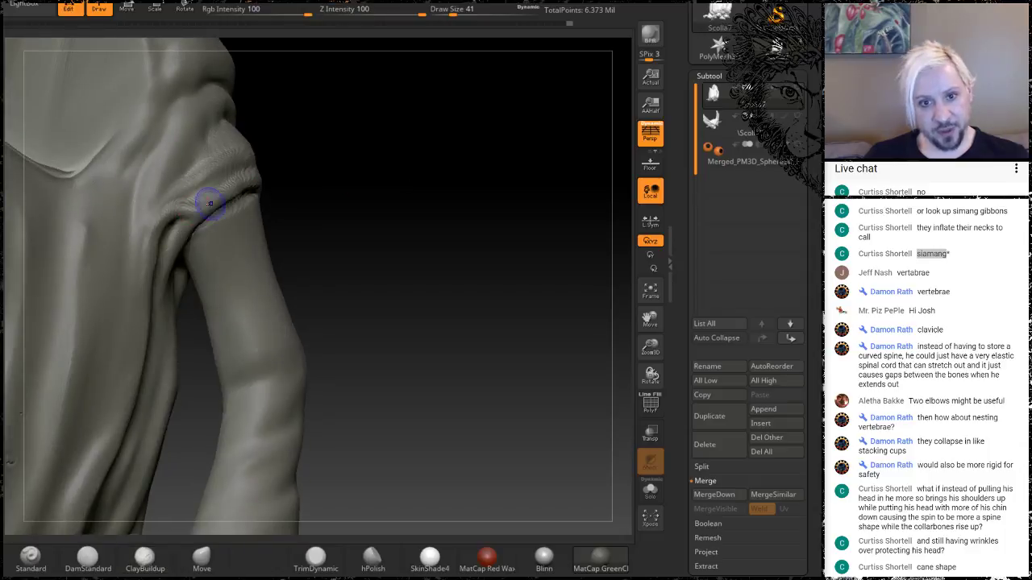
mouse_move(209, 203)
left_mouse_down("shift")
mouse_move(212, 211)
mouse_move(215, 191)
left_mouse_up("shift")
left_click_drag(399, 163, 338, 171)
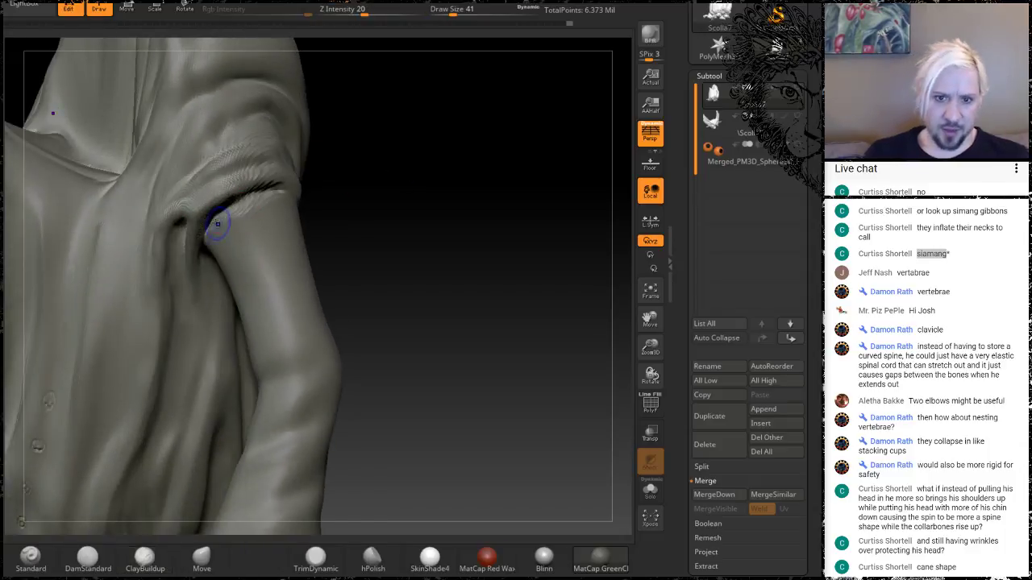
left_click_drag(236, 202, 284, 191, "shift")
left_click_drag(395, 170, 358, 196)
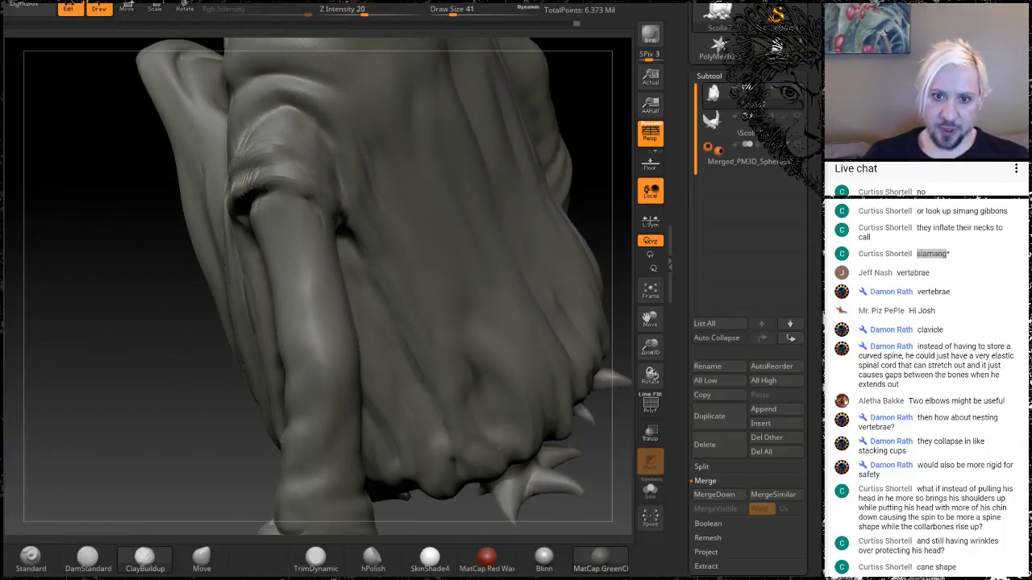
Build up the ridges that run from the shoulder cap's front edge into the chest above the armpit
left_click_drag(91, 286, 220, 217)
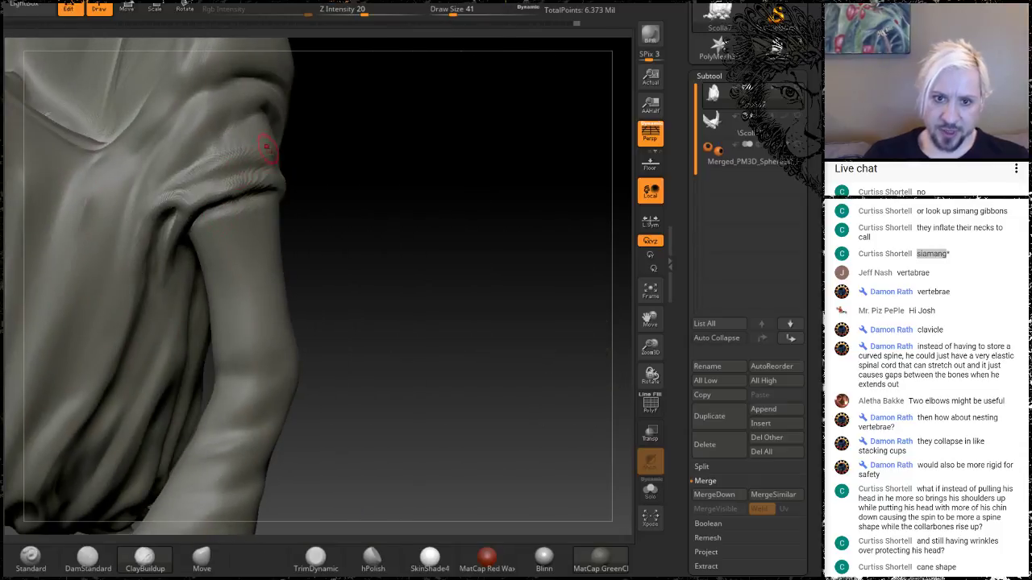
mouse_move(396, 166)
left_mouse_down()
mouse_move(407, 157)
mouse_move(260, 185)
mouse_move(194, 276)
left_mouse_up()
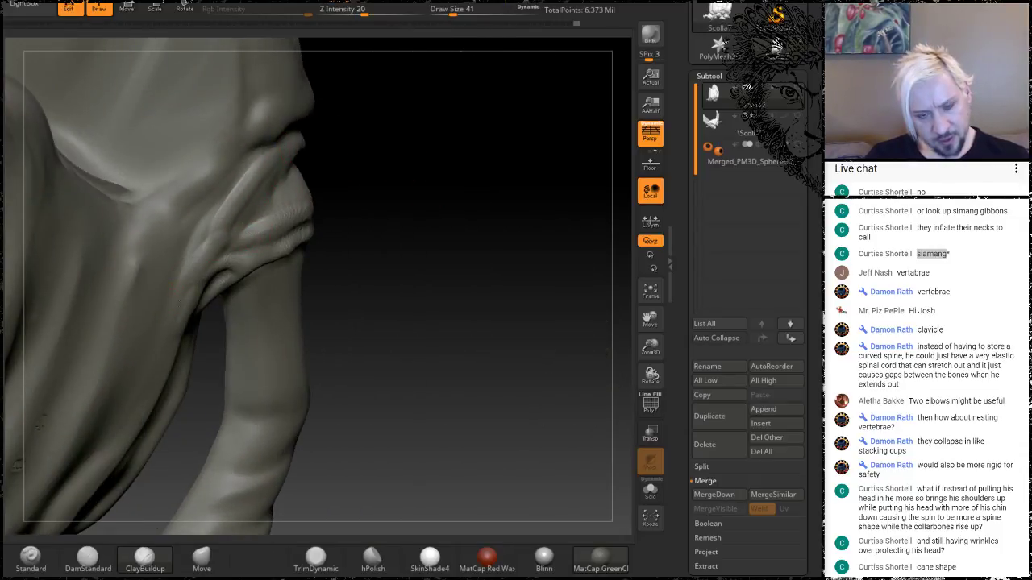
left_click_drag(260, 232, 211, 251)
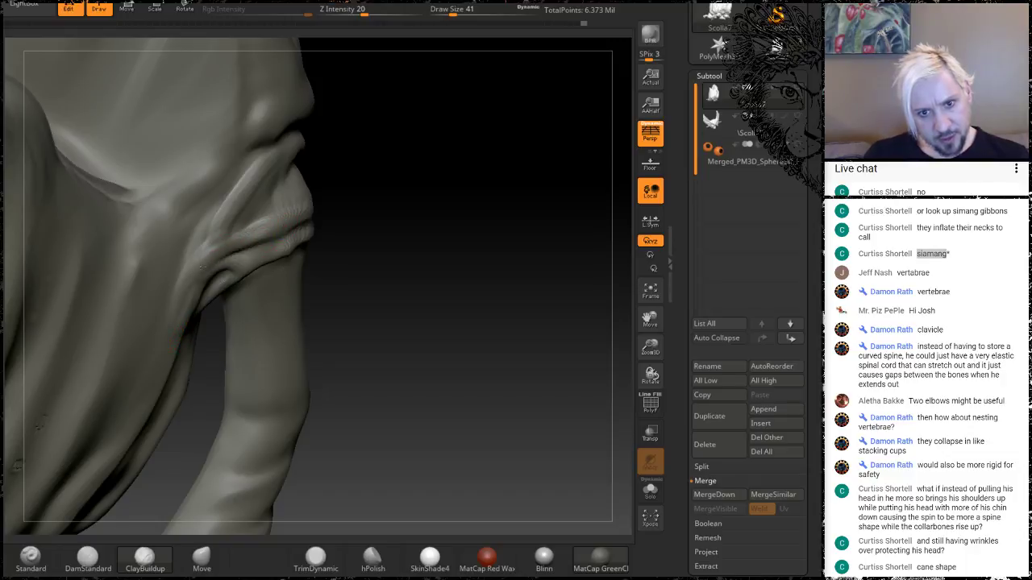
left_click_drag(403, 211, 359, 178)
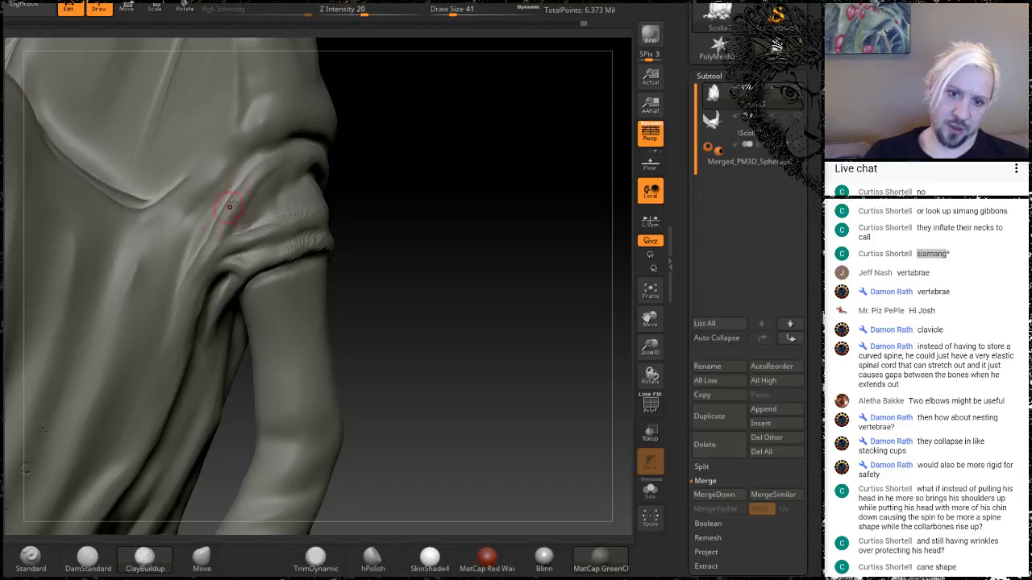
left_click_drag(454, 157, 303, 201)
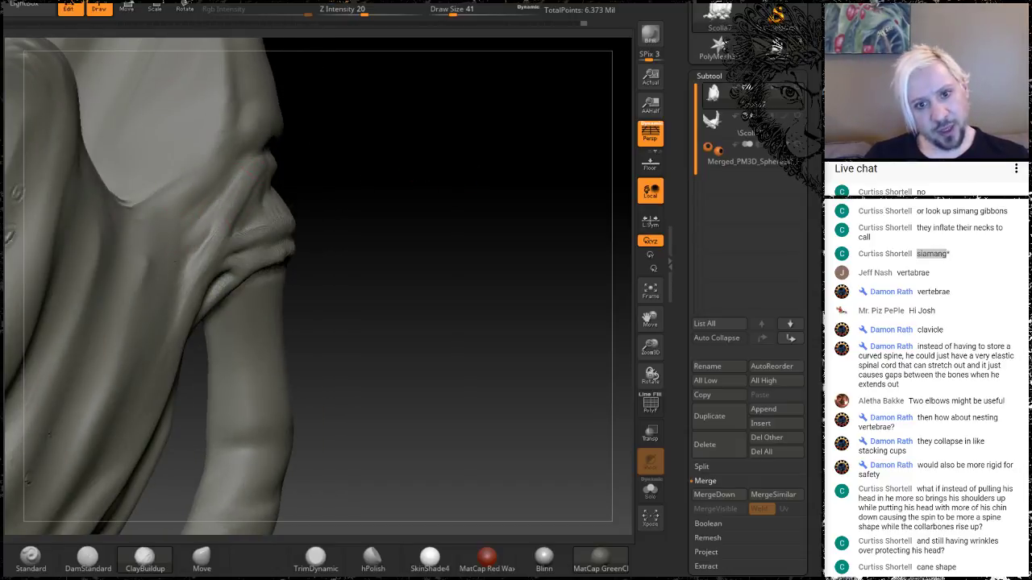
left_click_drag(473, 161, 395, 191)
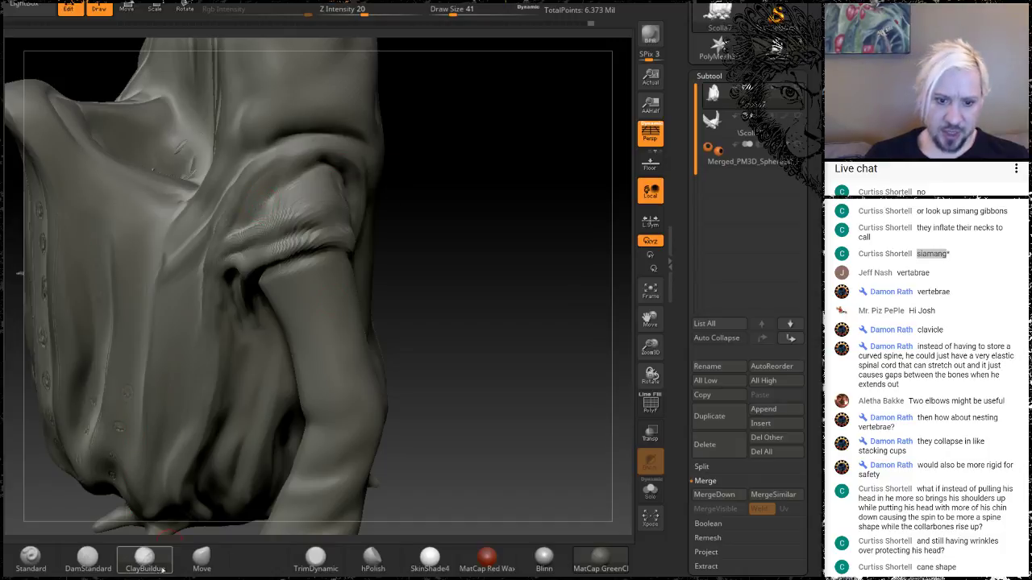
Carve wrinkles across the front and outer side of the shoulder cap with the DamStandard brush
left_click(88, 556)
left_click_drag(325, 170, 224, 222)
mouse_move(295, 177)
left_mouse_down()
mouse_move(245, 221)
mouse_move(314, 180)
left_mouse_up()
mouse_move(473, 280)
left_mouse_down()
mouse_move(355, 278)
mouse_move(290, 262)
left_mouse_up()
left_click_drag(126, 309, 101, 349)
left_click_drag(346, 202, 358, 199)
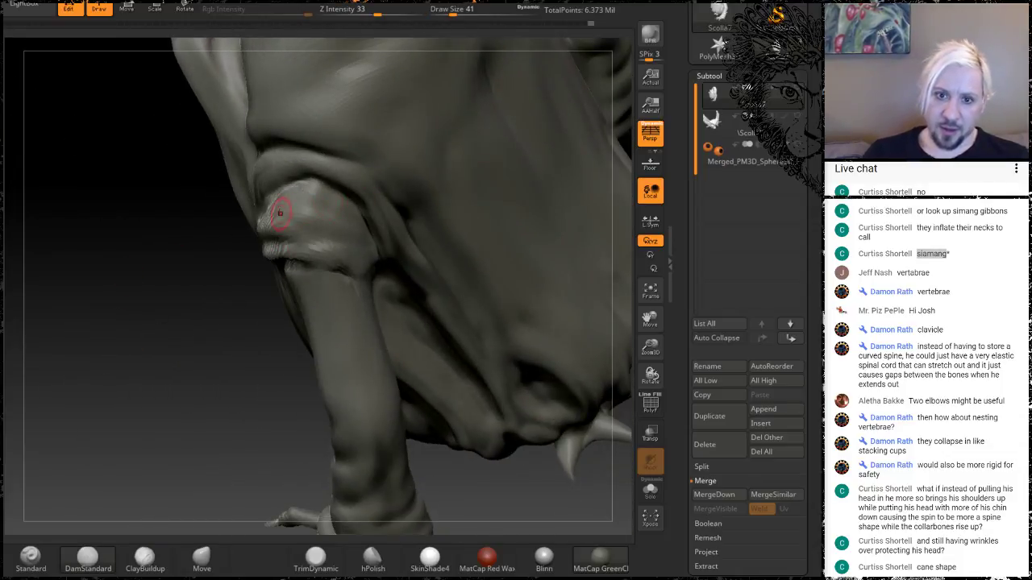
Cut wrinkles around the back of the shoulder cap, running down toward the rear of the armpit
left_click_drag(105, 360, 332, 212)
mouse_move(128, 390)
left_mouse_down()
mouse_move(309, 236)
mouse_move(320, 269)
left_mouse_up()
left_click_drag(548, 279, 379, 282)
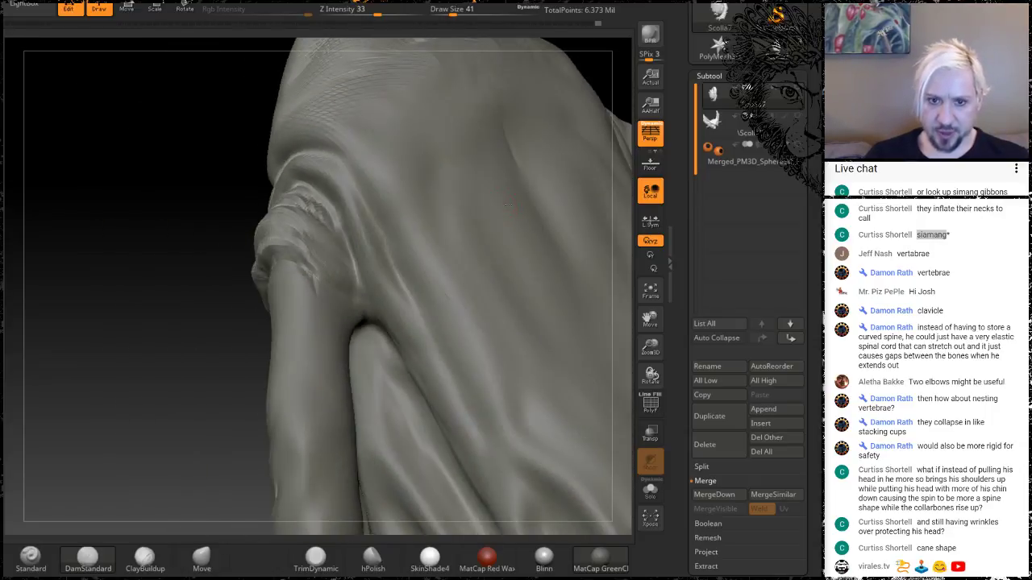
left_click_drag(265, 235, 346, 298)
left_click_drag(298, 230, 362, 293)
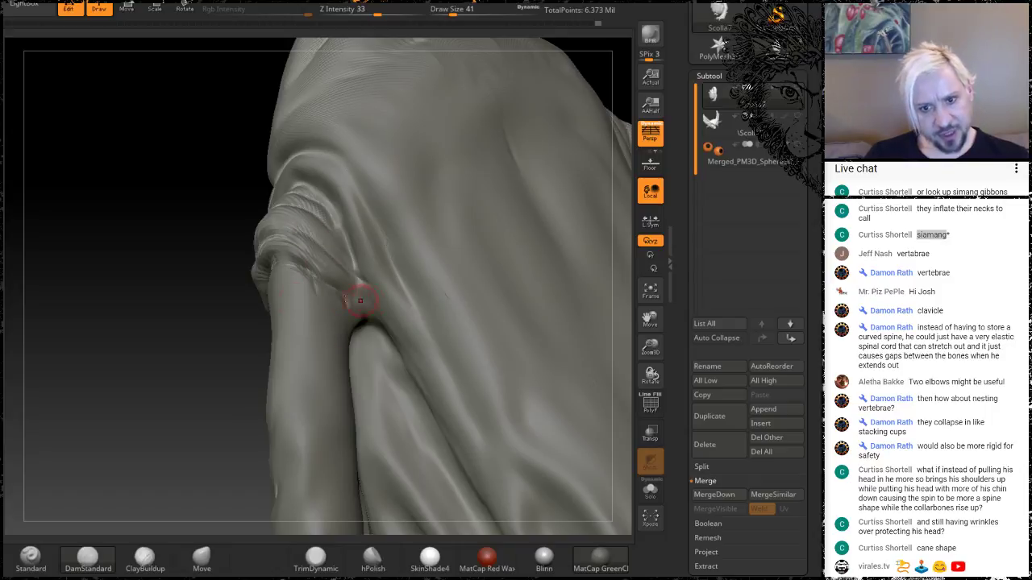
Smooth away the small pore-like bumps scattered over the front of the body's hanging skin
mouse_move(72, 408)
left_mouse_down()
mouse_move(359, 244)
mouse_move(457, 238)
mouse_move(460, 227)
left_mouse_up()
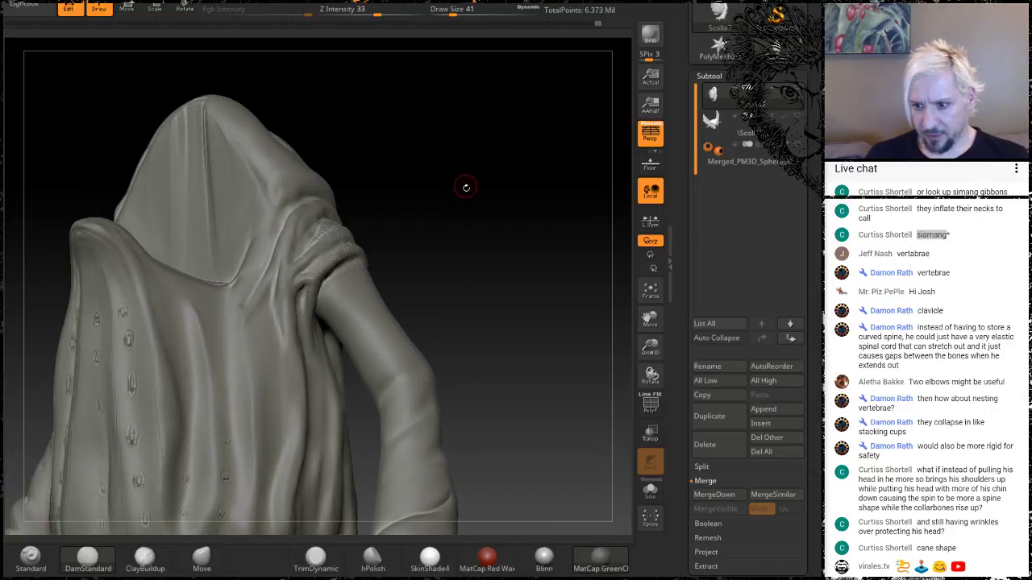
mouse_move(460, 266)
left_mouse_down("alt")
mouse_move(478, 248)
mouse_move(454, 202)
mouse_move(423, 189)
mouse_move(453, 191)
mouse_move(460, 282)
mouse_move(442, 229)
mouse_move(498, 227)
mouse_move(489, 209)
left_mouse_up("alt")
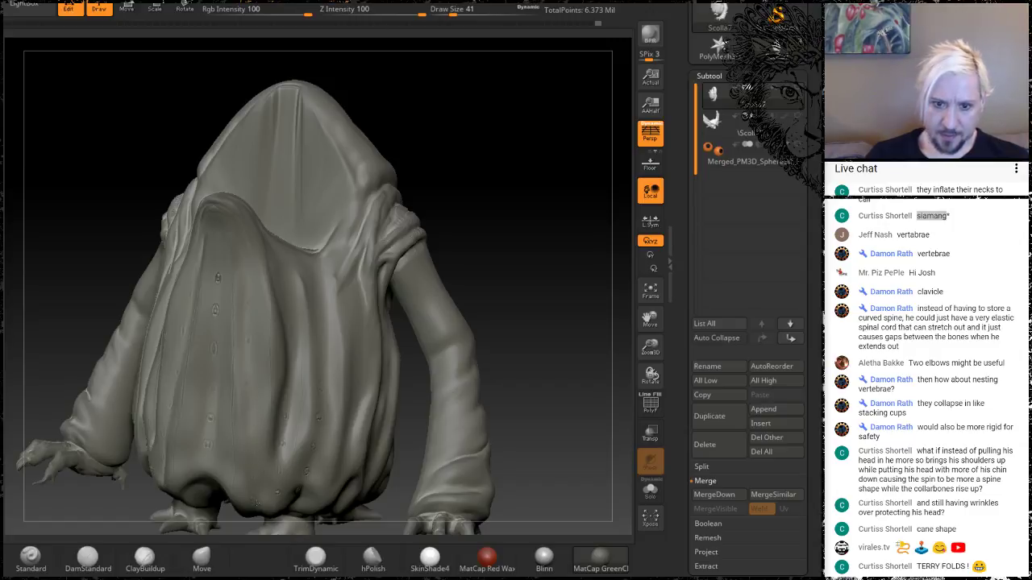
key("b")
key("d")
key("s")
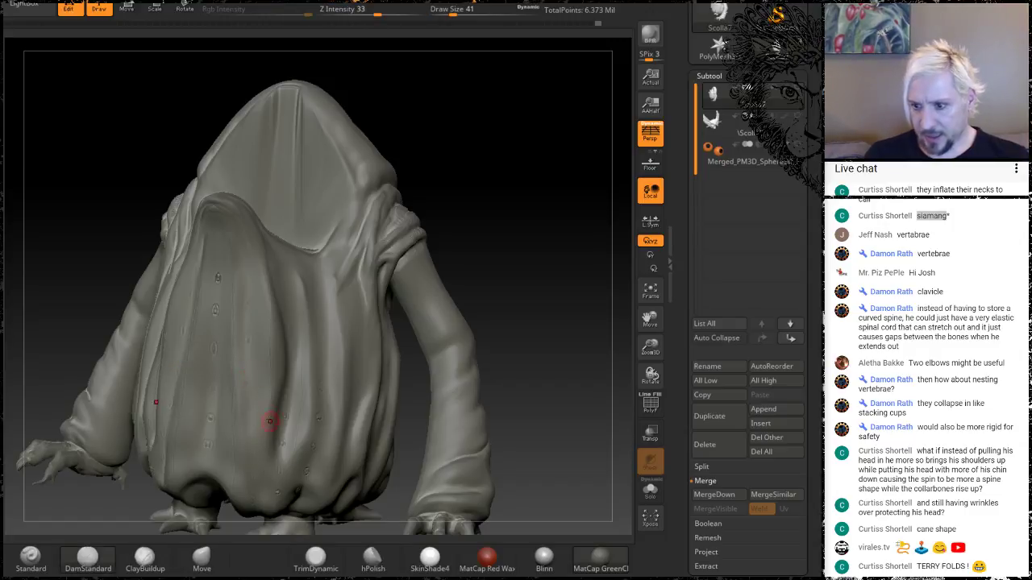
key("b")
key("s")
key("t")
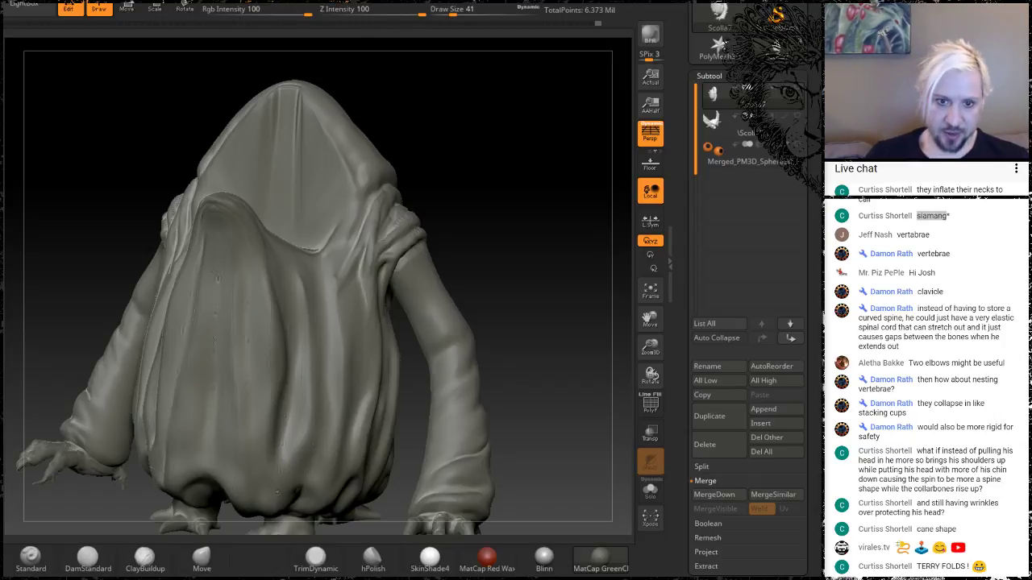
key("b")
key("d")
key("s")
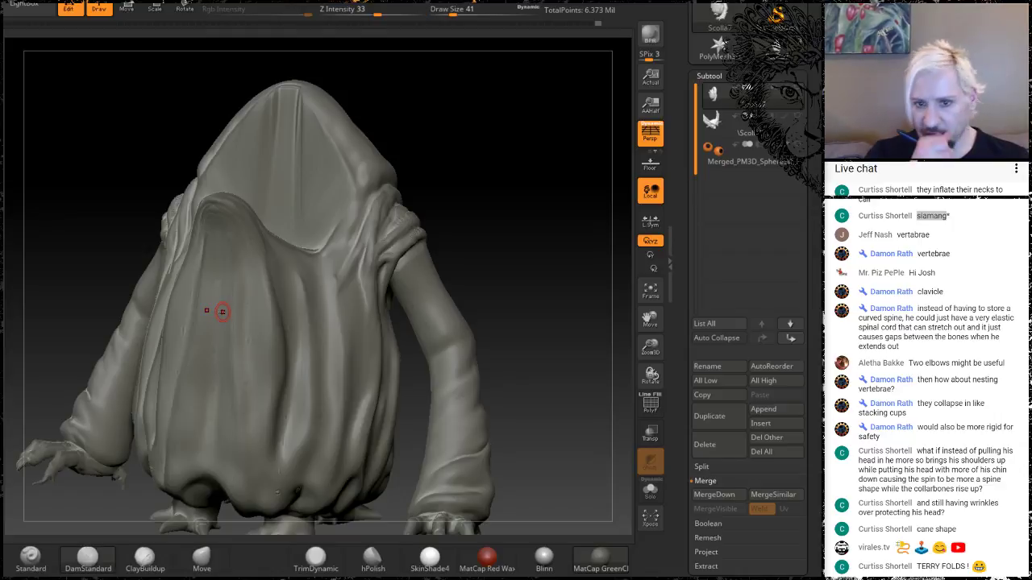
Build up long vertical folds down the chest from below the shoulder ridges with the ClayBuildup brush
left_click_drag(516, 228, 416, 232)
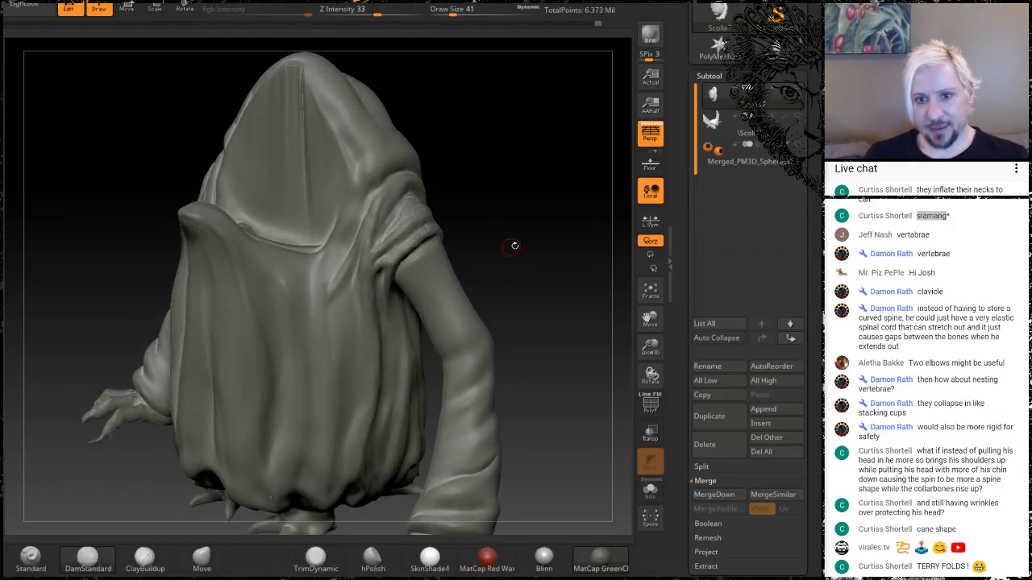
mouse_move(513, 246)
left_mouse_down("alt")
mouse_move(567, 235)
mouse_move(471, 254)
left_mouse_up("alt")
mouse_move(603, 112)
left_mouse_down("alt")
mouse_move(511, 151)
mouse_move(553, 154)
left_mouse_up("alt")
left_click(129, 567)
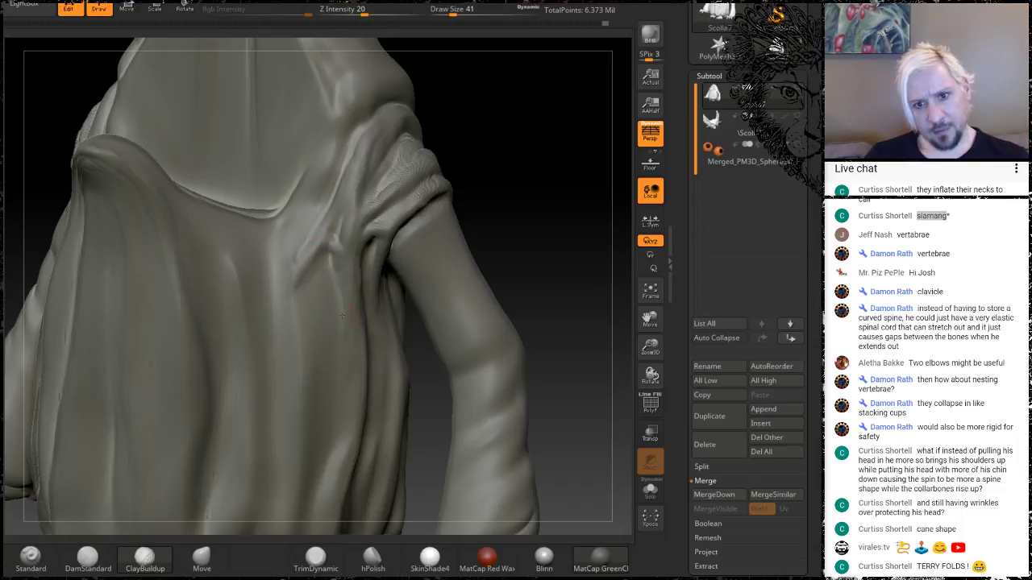
key("shift")
key("b")
key("c")
key("b")
left_click_drag(463, 175, 385, 194)
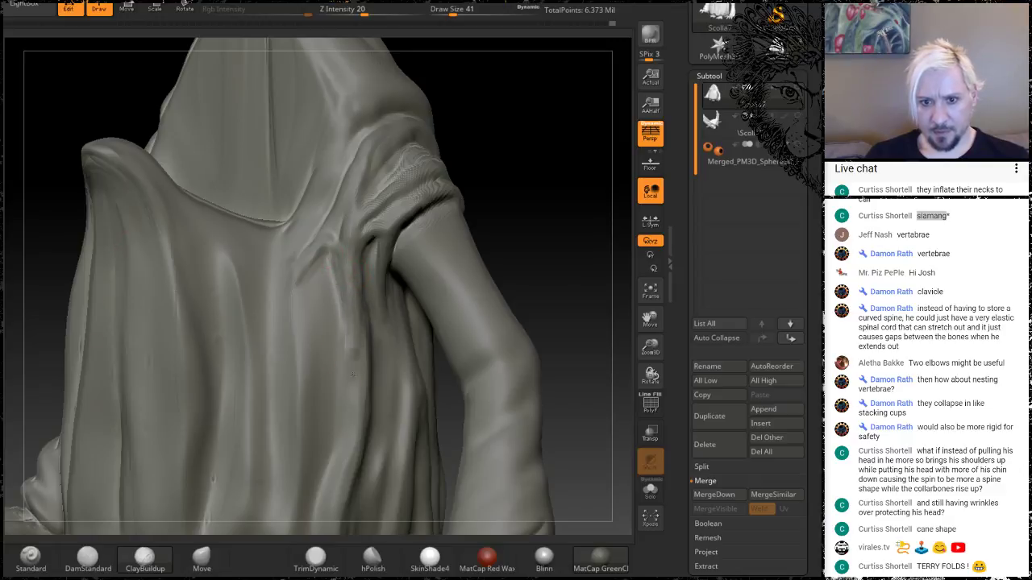
left_click_drag(355, 303, 351, 461)
Build up the skin fold behind the armpit, where the shoulder cap meets the back
mouse_move(539, 202)
left_mouse_down()
mouse_move(490, 100)
mouse_move(445, 153)
mouse_move(435, 112)
left_mouse_up()
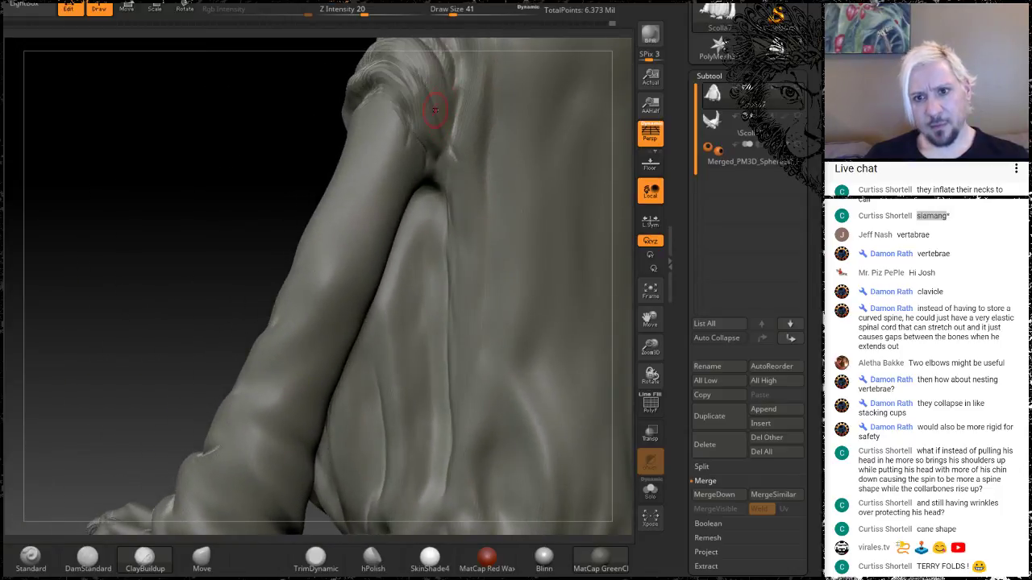
mouse_move(448, 157)
left_mouse_down()
mouse_move(448, 117)
mouse_move(438, 153)
mouse_move(441, 73)
mouse_move(454, 141)
left_mouse_up()
left_click_drag(458, 191, 462, 123)
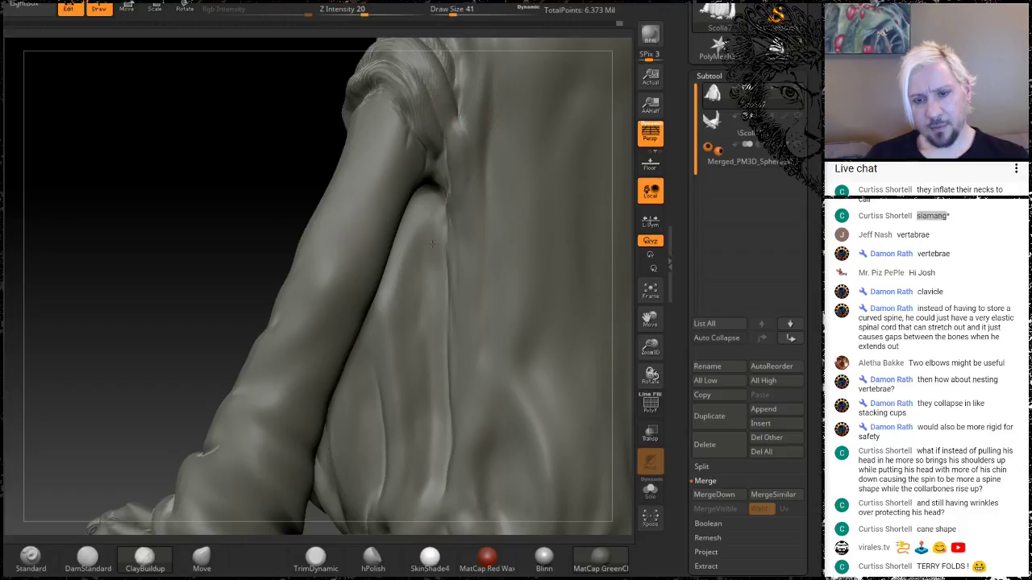
Build up the underside of the armpit and join its folds to the back of the shoulder cap
mouse_move(167, 141)
left_mouse_down()
mouse_move(180, 196)
mouse_move(241, 145)
mouse_move(360, 160)
left_mouse_up()
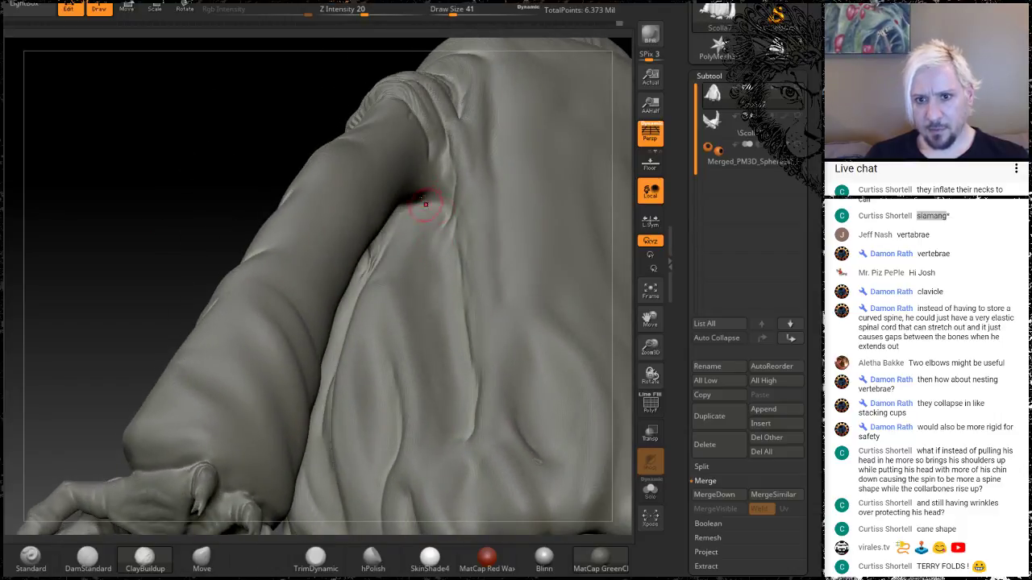
mouse_move(424, 202)
left_mouse_down()
mouse_move(414, 192)
mouse_move(430, 115)
mouse_move(438, 195)
left_mouse_up()
left_click_drag(270, 160, 425, 113)
left_click_drag(429, 205, 442, 145)
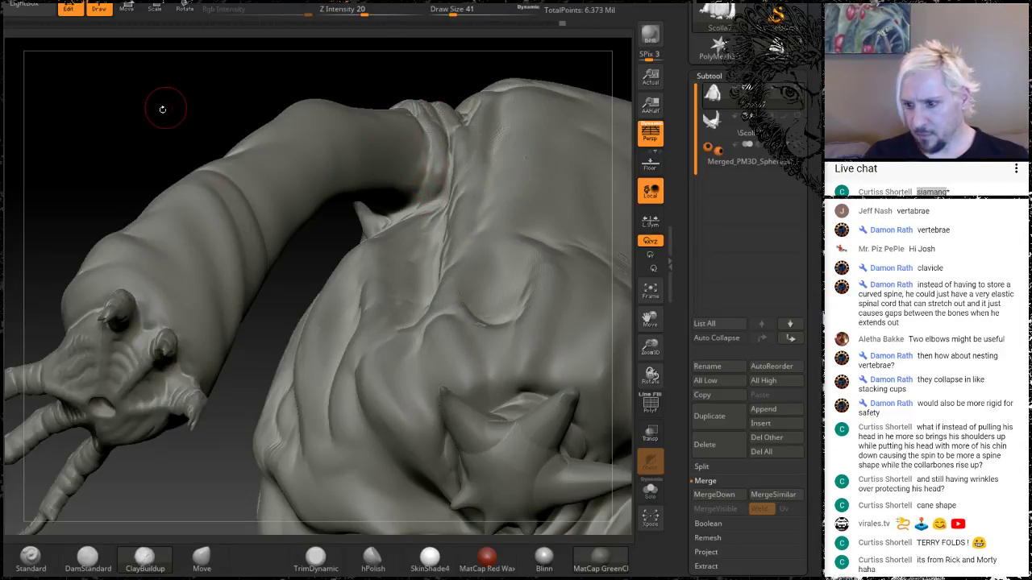
mouse_move(141, 91)
left_mouse_down()
mouse_move(179, 79)
mouse_move(190, 99)
left_mouse_up()
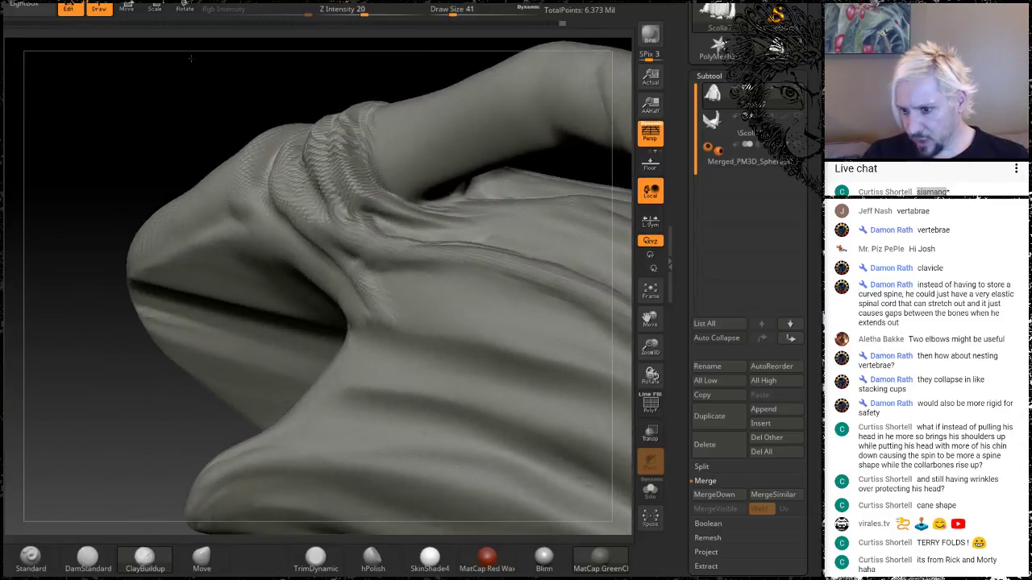
mouse_move(104, 132)
left_mouse_down()
mouse_move(94, 114)
mouse_move(181, 138)
left_mouse_up()
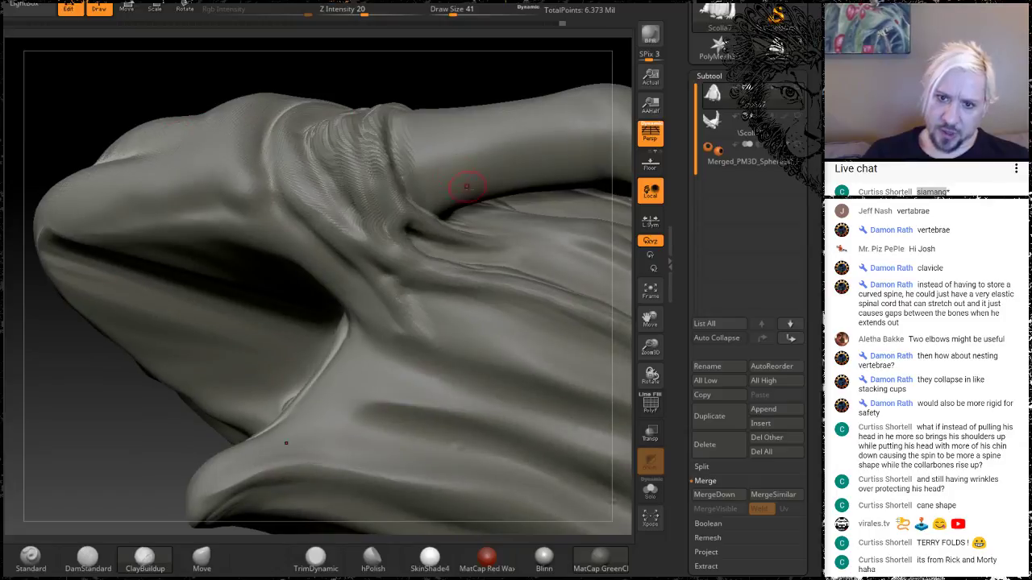
left_click_drag(445, 68, 477, 211)
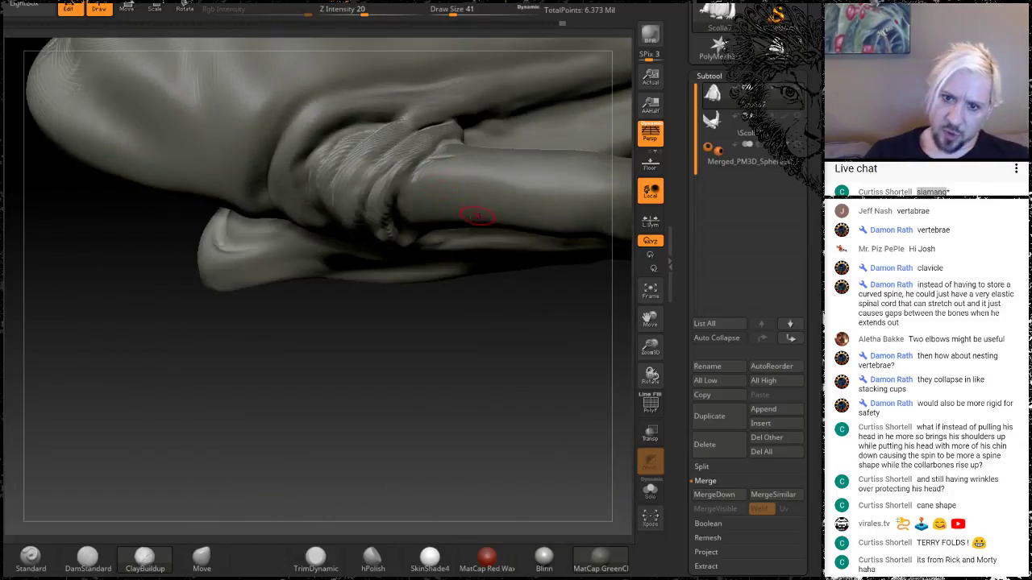
mouse_move(410, 428)
left_mouse_down()
mouse_move(456, 245)
mouse_move(564, 210)
mouse_move(514, 197)
left_mouse_up()
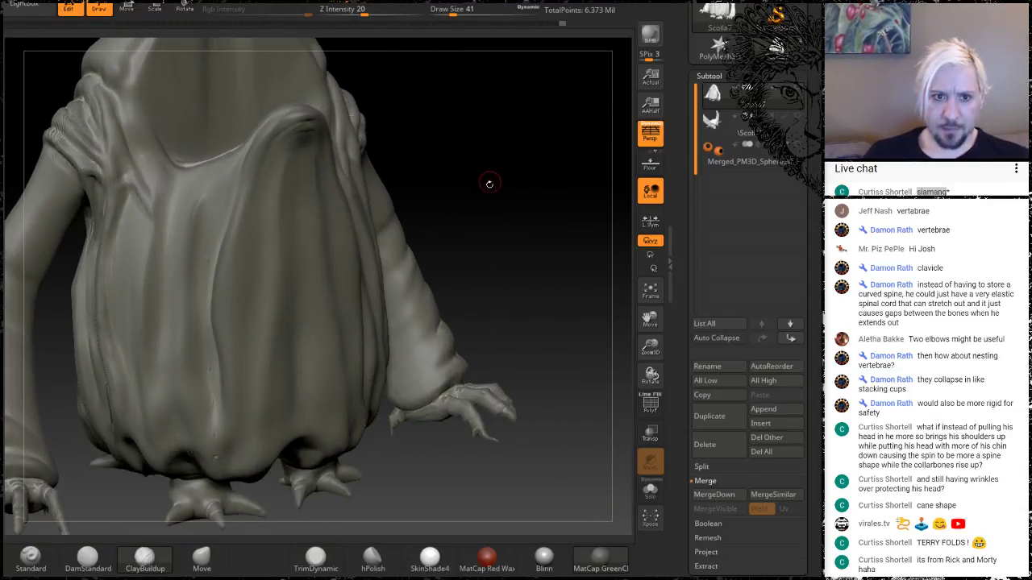
Smooth the vertical folds on the front of the hanging skin and the skin where the chest meets the shoulder
left_click_drag(521, 197, 508, 220)
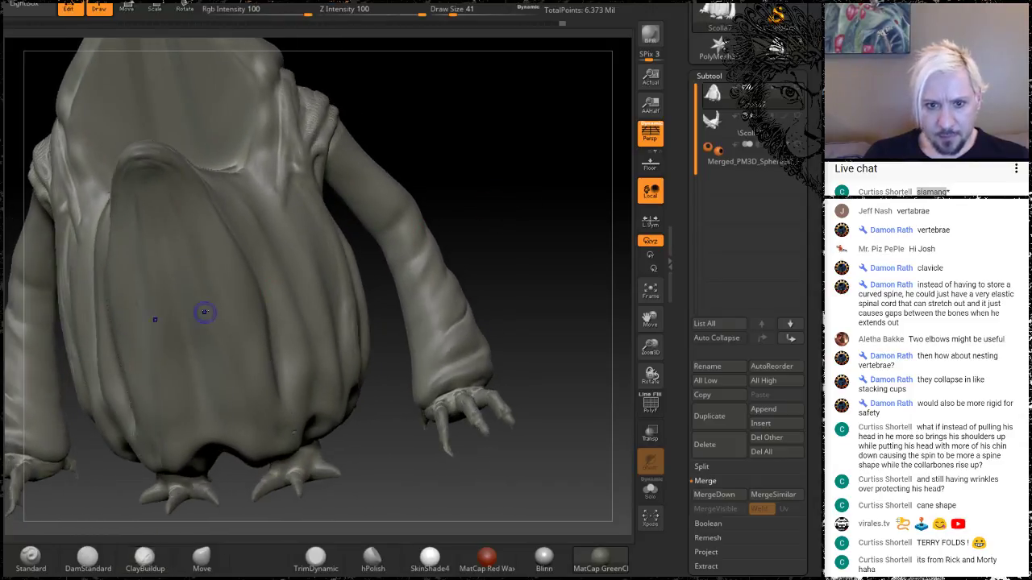
left_click_drag(278, 279, 288, 216, "shift")
left_click_drag(319, 115, 314, 119, "shift")
left_click_drag(505, 100, 463, 207)
left_click_drag(312, 107, 337, 94, "shift")
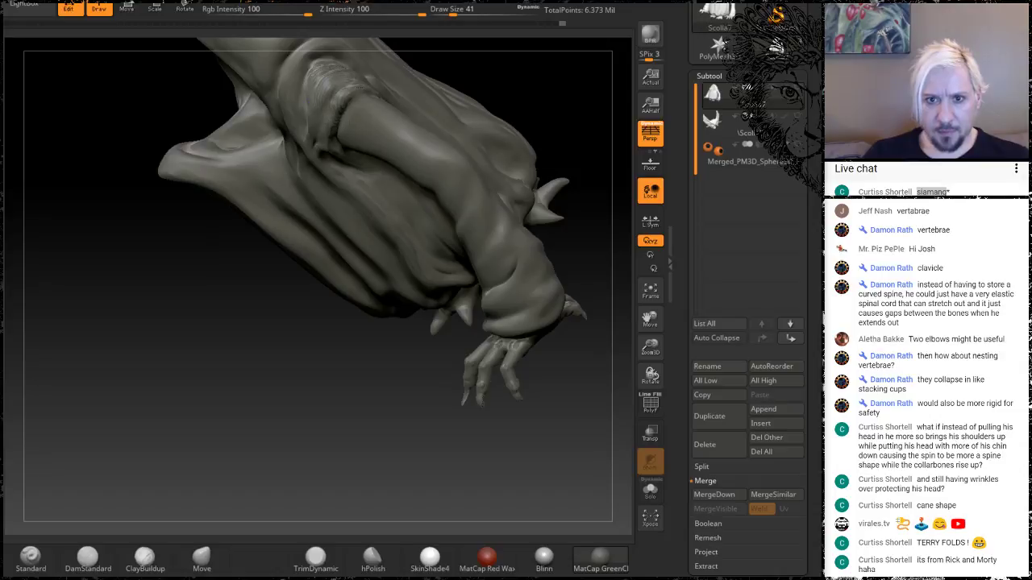
left_click_drag(246, 282, 568, 246)
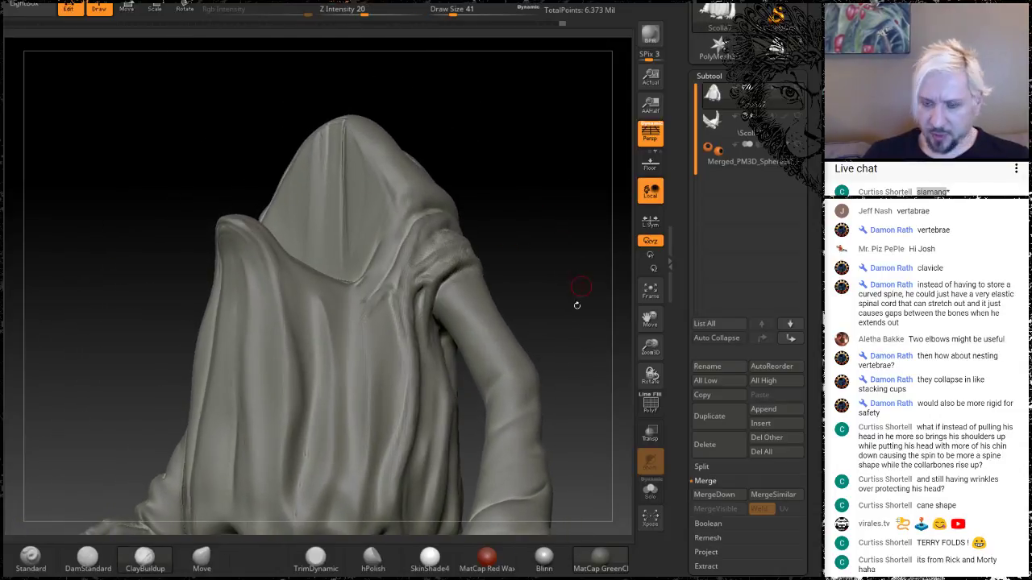
Show the tool's geometry settings and save the tool over the existing Scolla7 file
scroll(798, 339, "down", 6)
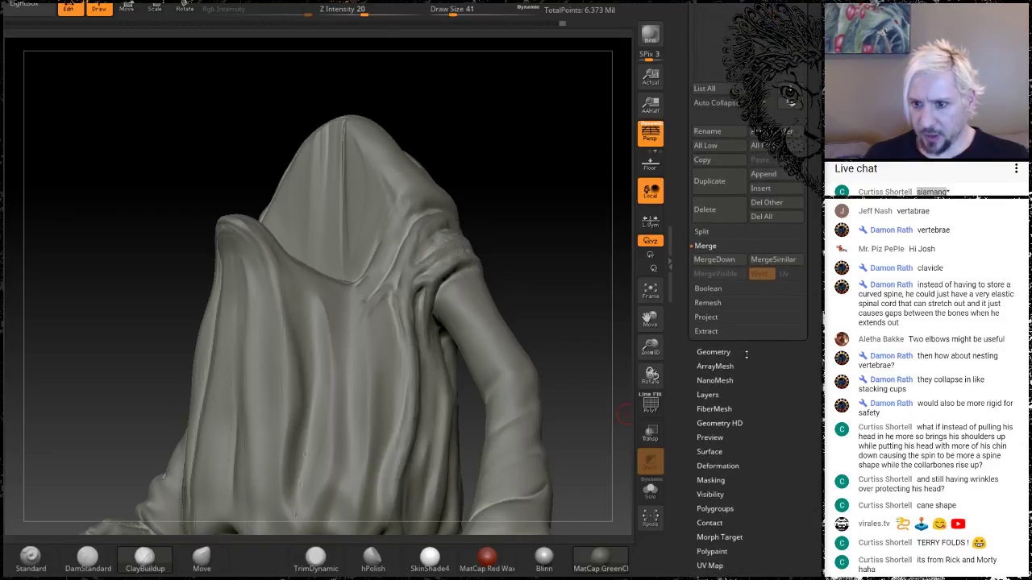
left_click(725, 352)
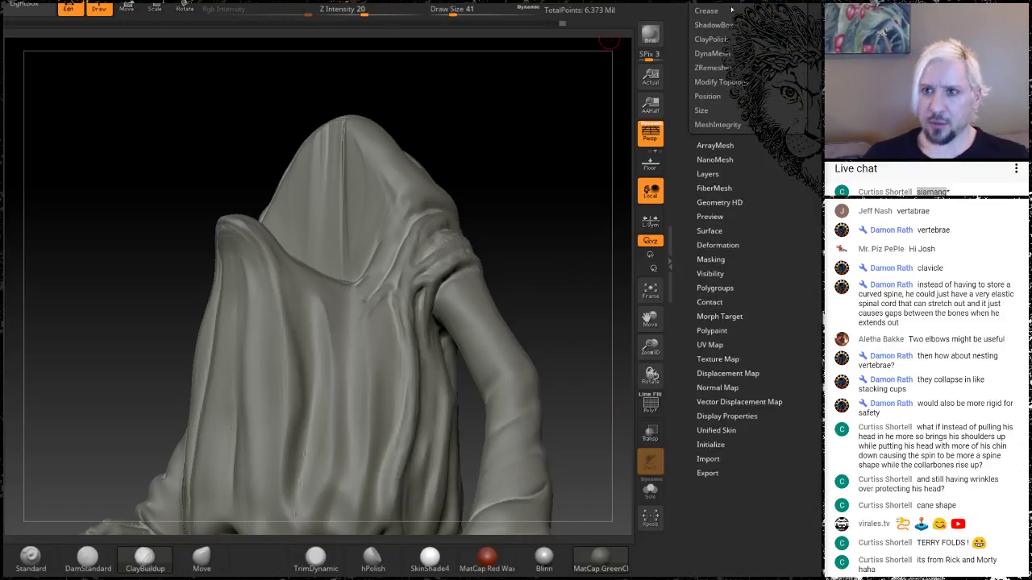
scroll(804, 50, "up", 8)
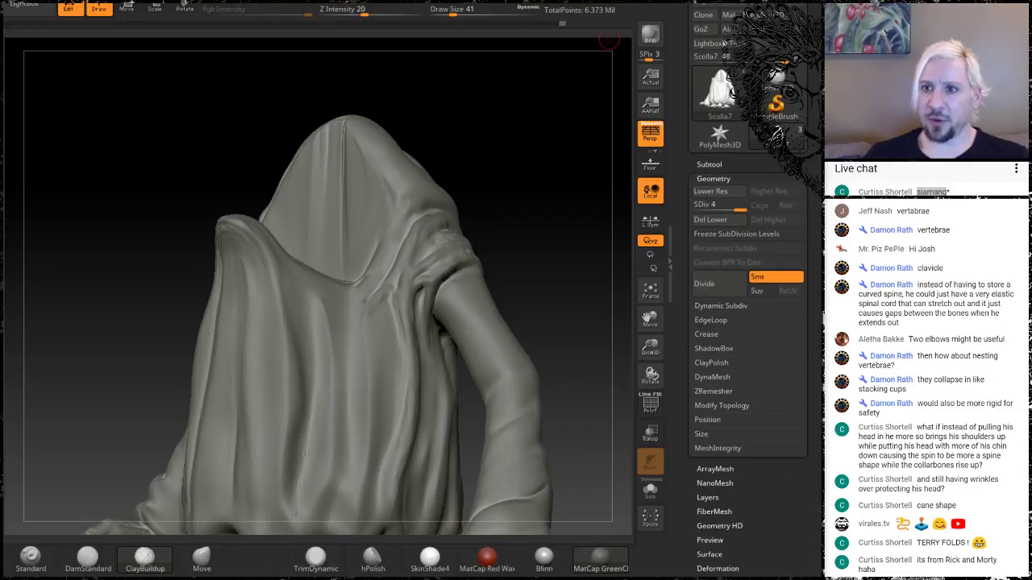
key("ctrl+s")
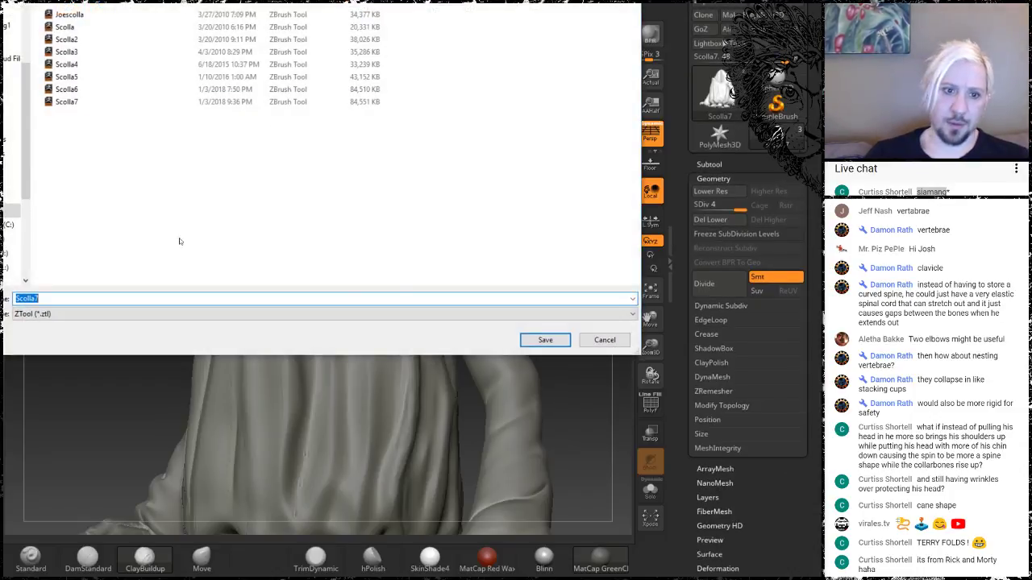
left_click(545, 339)
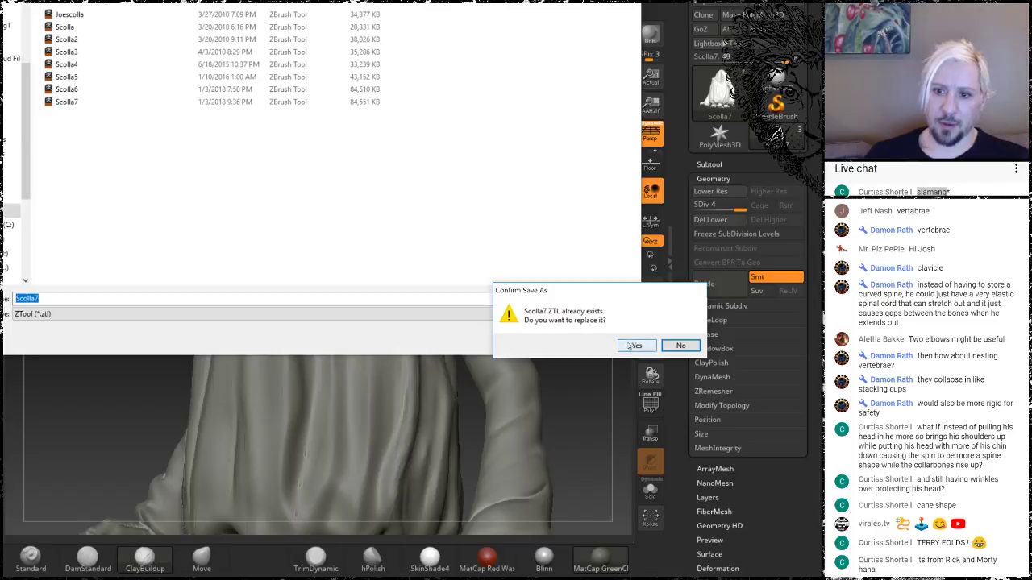
left_click(634, 345)
Save a new version of the tool as Scolla8
key("ctrl+s")
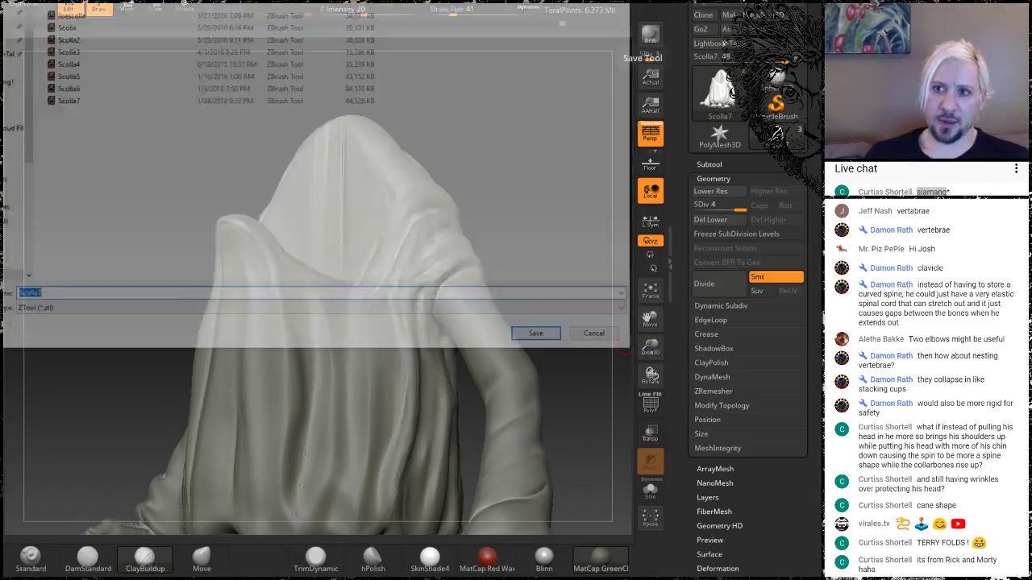
left_click(39, 298)
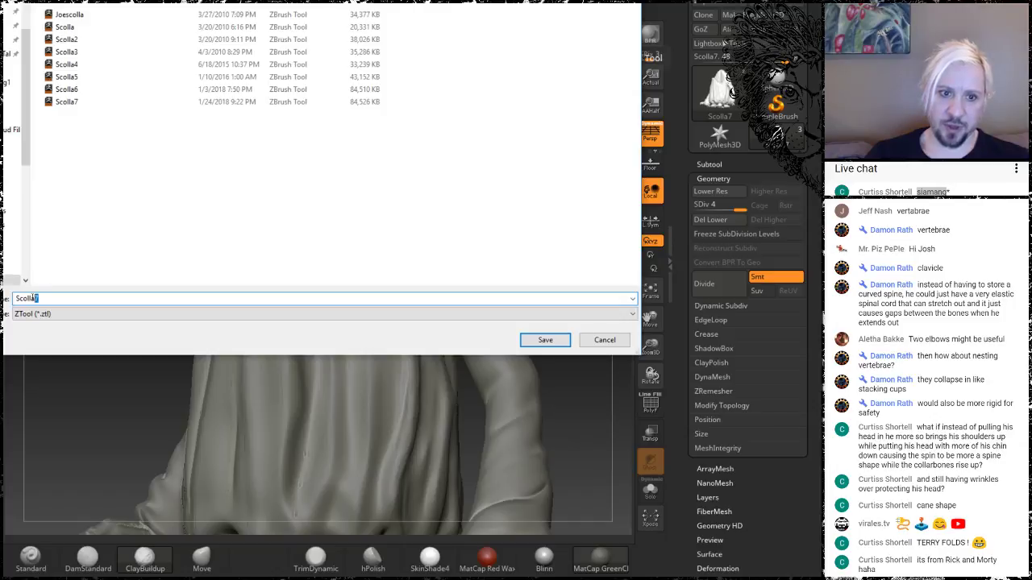
type("8")
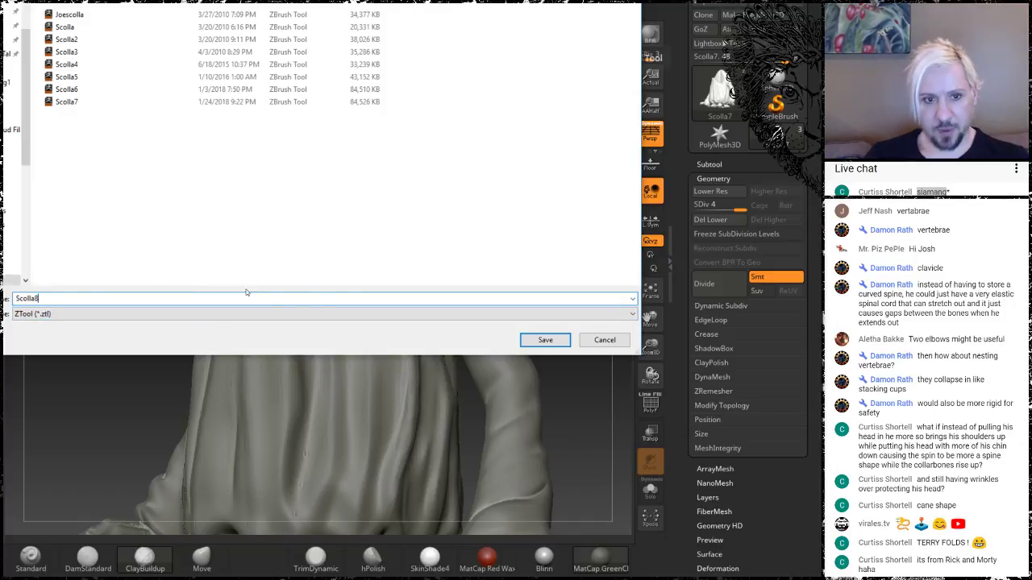
left_click(533, 340)
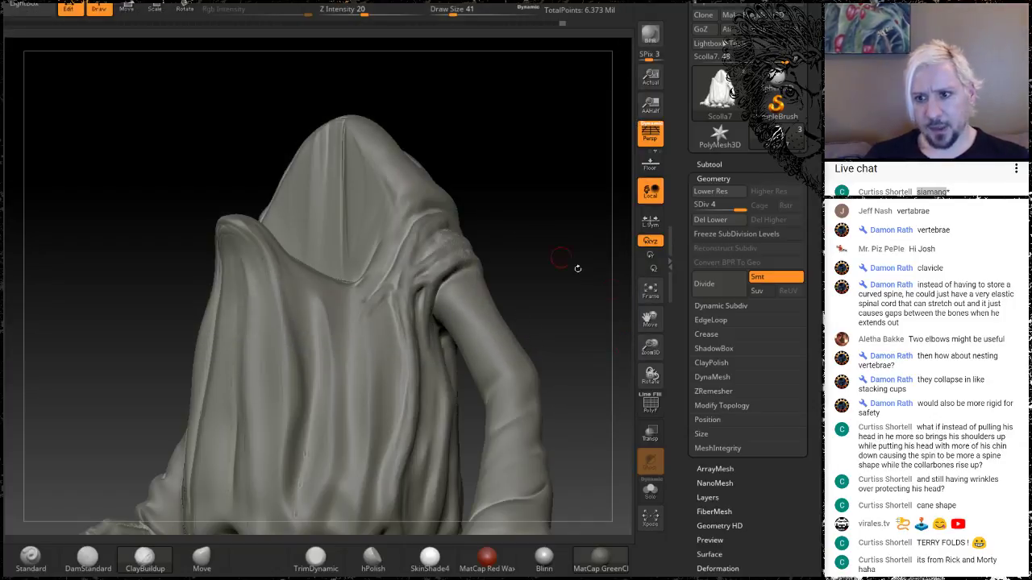
Rebuild the body's topology with ZRemesher at a target polygon count of 5 with Adapt on, and smooth one fingertip
left_click(714, 391)
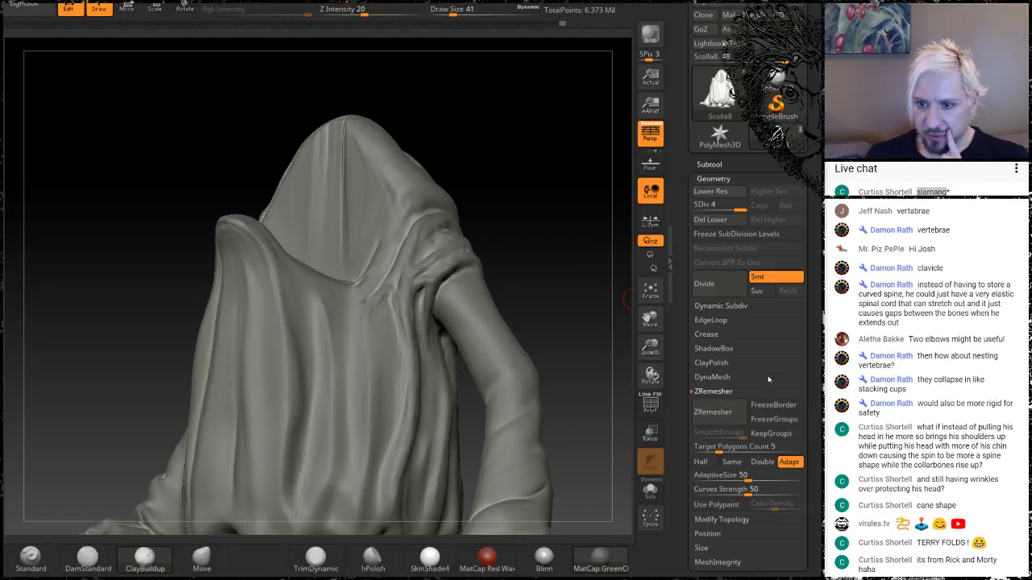
left_click(723, 414)
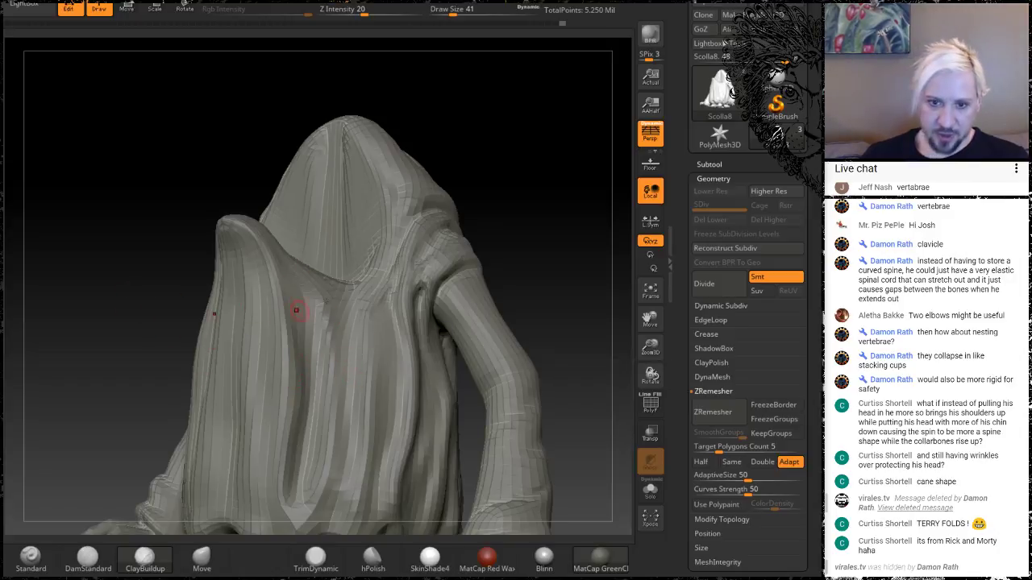
mouse_move(508, 187)
left_mouse_down()
mouse_move(553, 273)
mouse_move(539, 256)
mouse_move(523, 274)
mouse_move(534, 265)
mouse_move(525, 300)
mouse_move(520, 272)
mouse_move(523, 373)
mouse_move(408, 443)
mouse_move(442, 438)
left_mouse_up()
left_click_drag(353, 465, 316, 299, "alt")
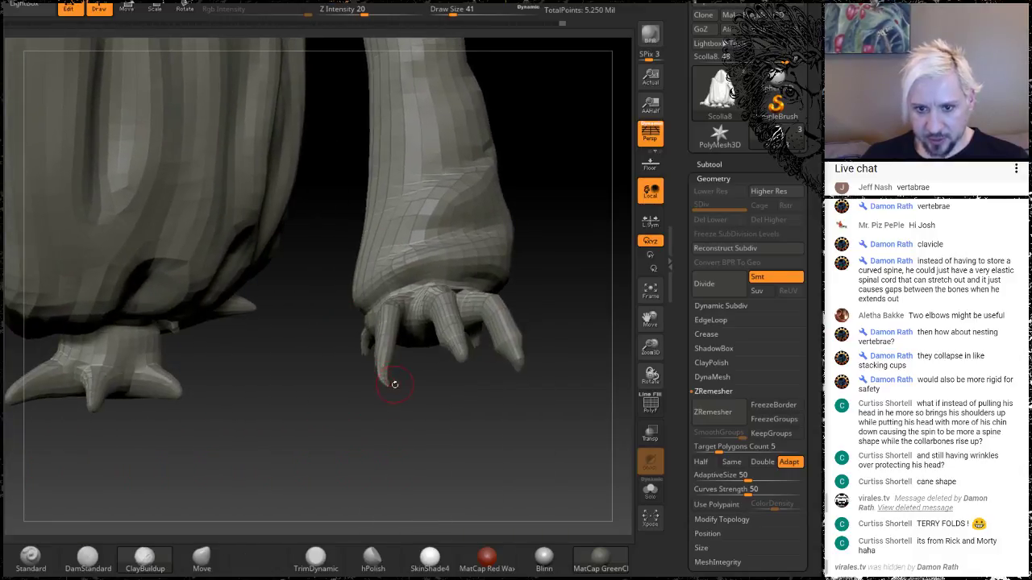
left_click_drag(392, 384, 384, 380, "shift")
Subdivide the remeshed body twice to reach subdivision level 3
mouse_move(415, 419)
left_mouse_down()
mouse_move(515, 421)
mouse_move(244, 427)
mouse_move(429, 426)
mouse_move(451, 306)
mouse_move(516, 313)
mouse_move(394, 333)
left_mouse_up()
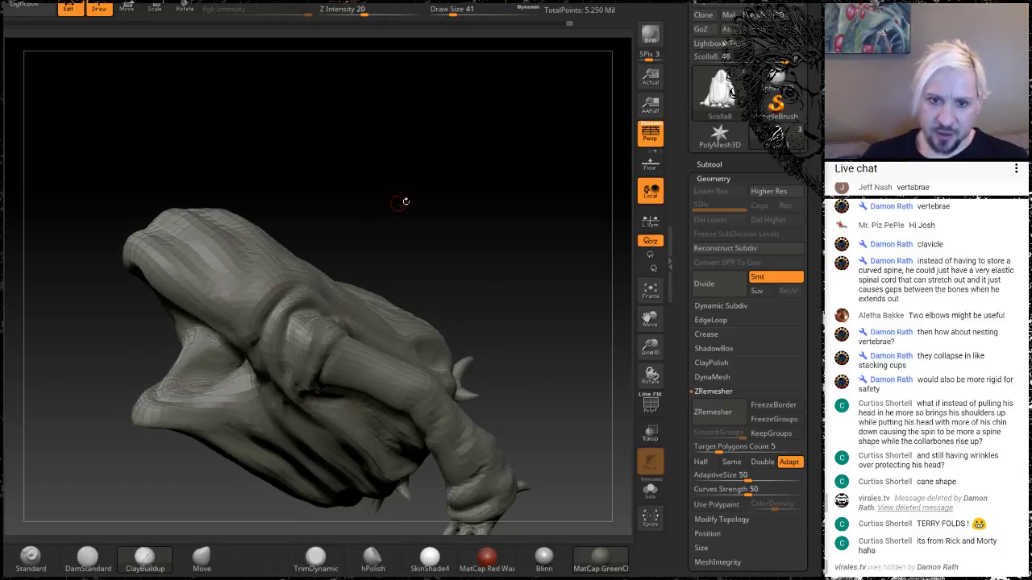
left_click_drag(405, 201, 613, 236)
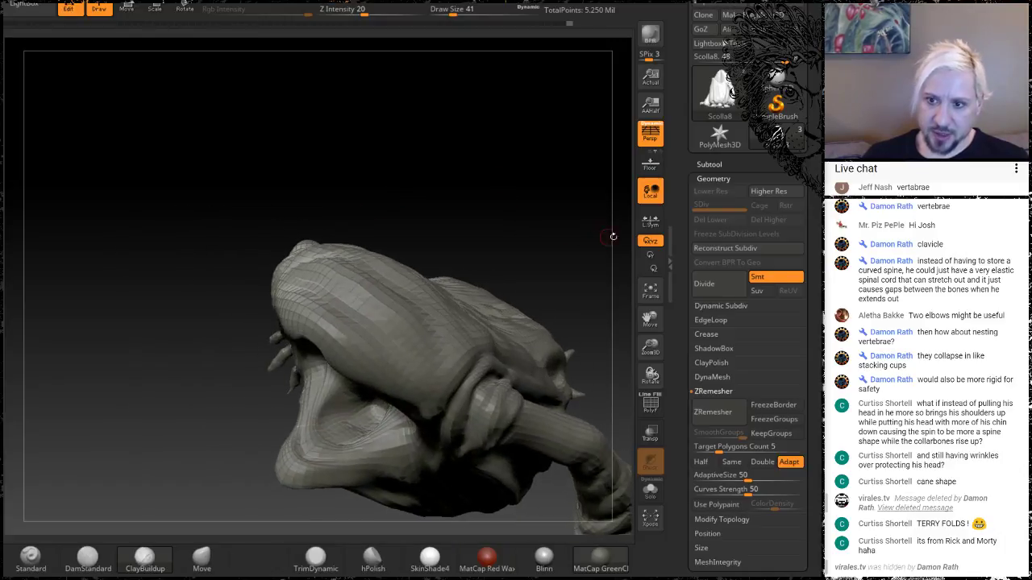
left_click(716, 287)
left_click(724, 288)
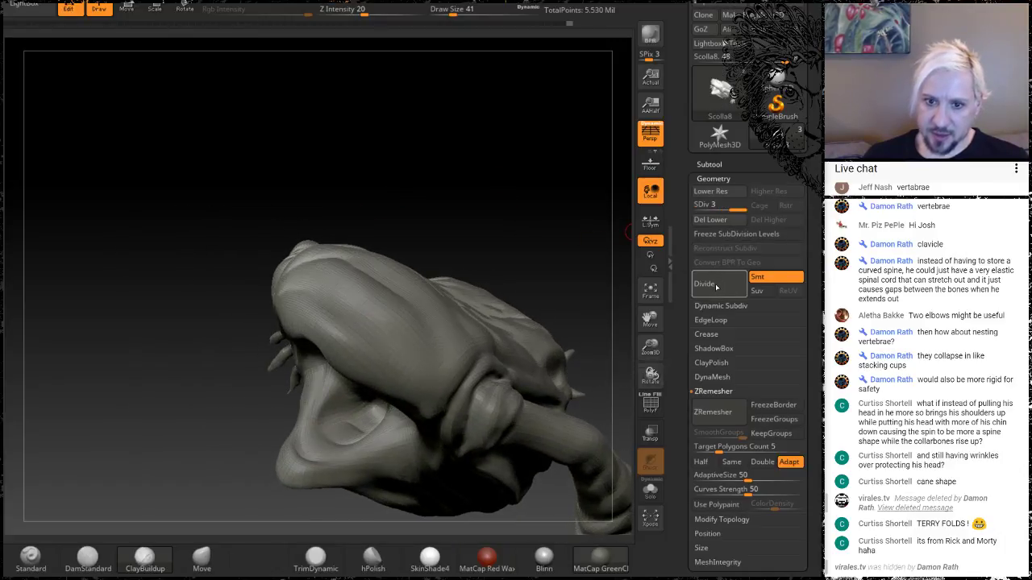
Smooth the thin, sharp spike at the tip of the hand's finger
left_click_drag(502, 234, 494, 149)
left_click_drag(487, 210, 566, 266)
left_click_drag(578, 371, 548, 154, "alt")
left_click_drag(564, 395, 514, 516)
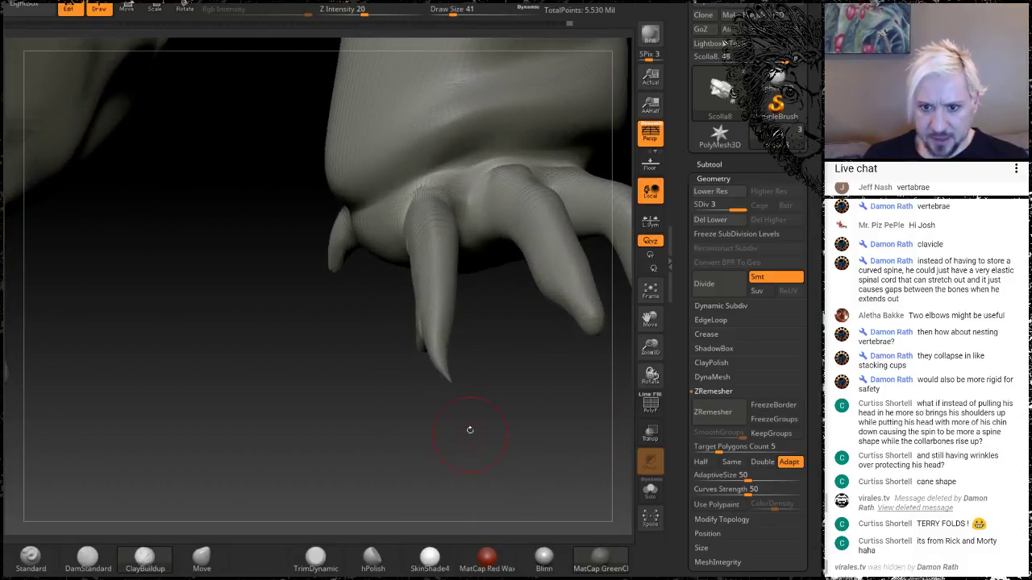
mouse_move(470, 431)
left_mouse_down()
mouse_move(522, 436)
mouse_move(500, 441)
mouse_move(498, 414)
left_mouse_up()
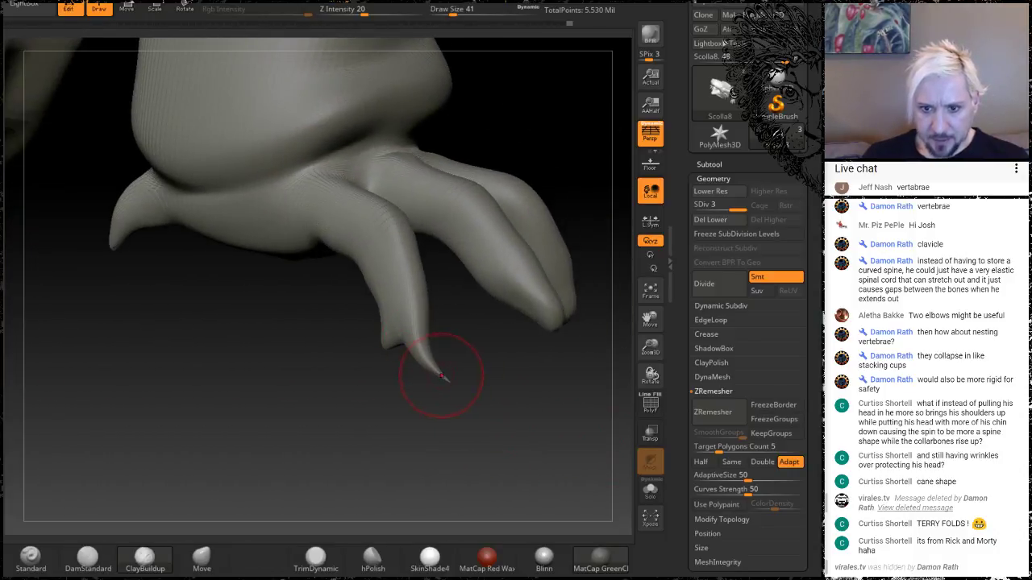
left_click_drag(442, 376, 446, 378, "shift")
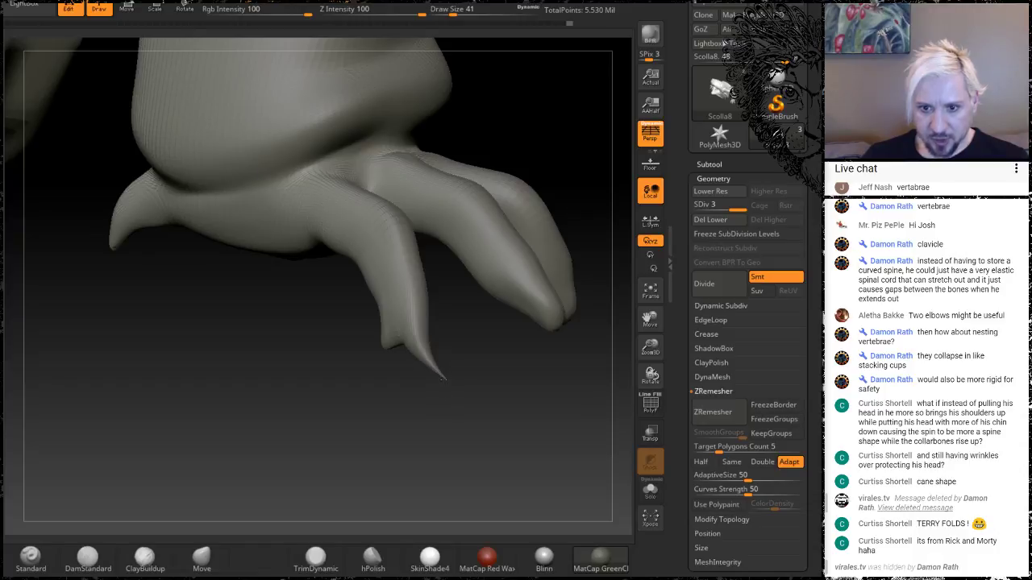
Push the finger's thin spike back toward the fingertip with the Move brush and smooth it
left_click(202, 556)
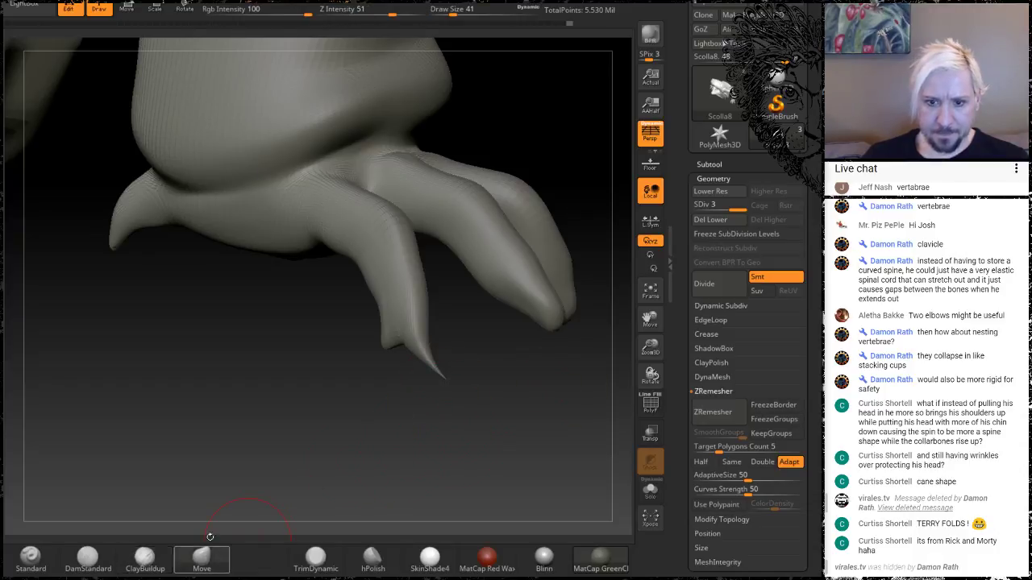
left_click_drag(444, 376, 420, 383)
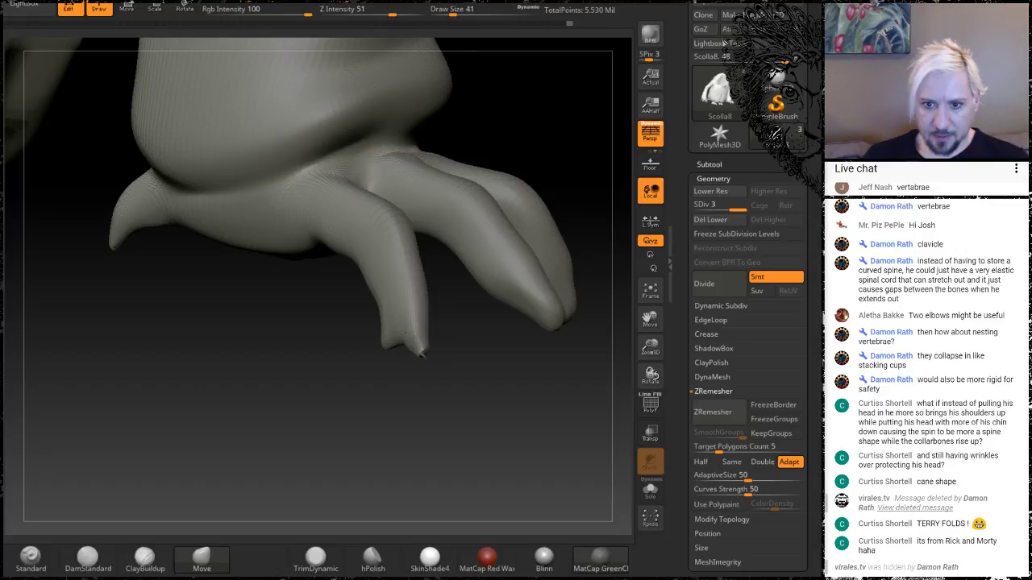
right_click_drag(418, 355, 433, 368, "shift")
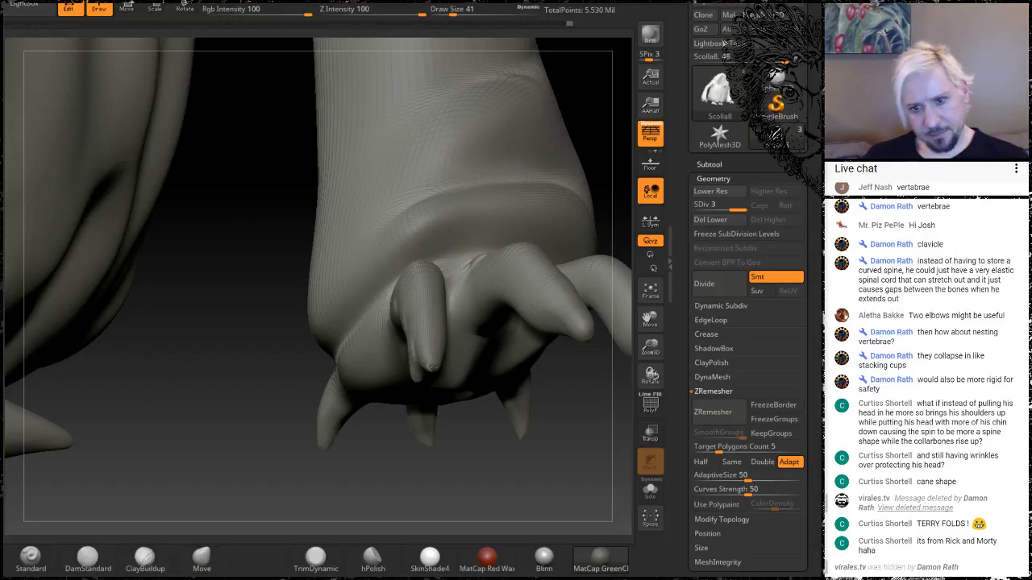
mouse_move(357, 469)
left_mouse_down()
mouse_move(408, 447)
mouse_move(411, 479)
left_mouse_up()
left_click_drag(423, 440, 392, 419)
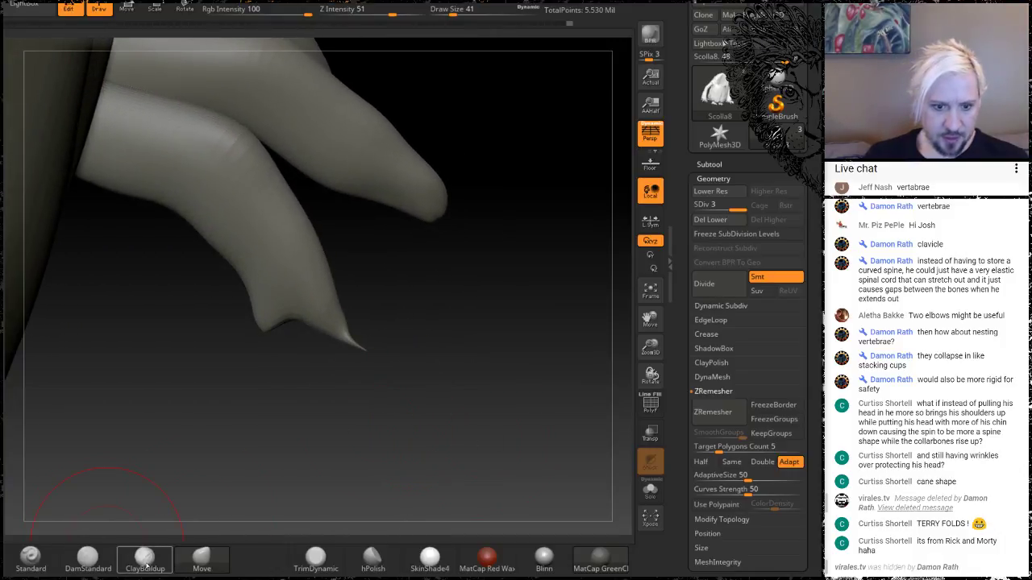
Thicken the finger's pinched tip into a rounded end with the Inflat brush
left_click(146, 561)
left_click(31, 558)
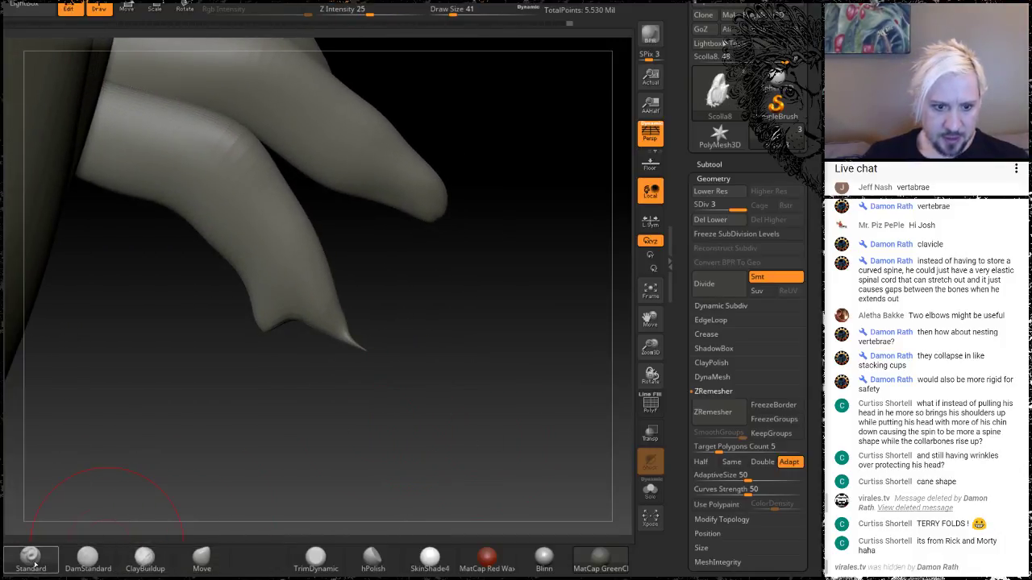
key("b")
key("i")
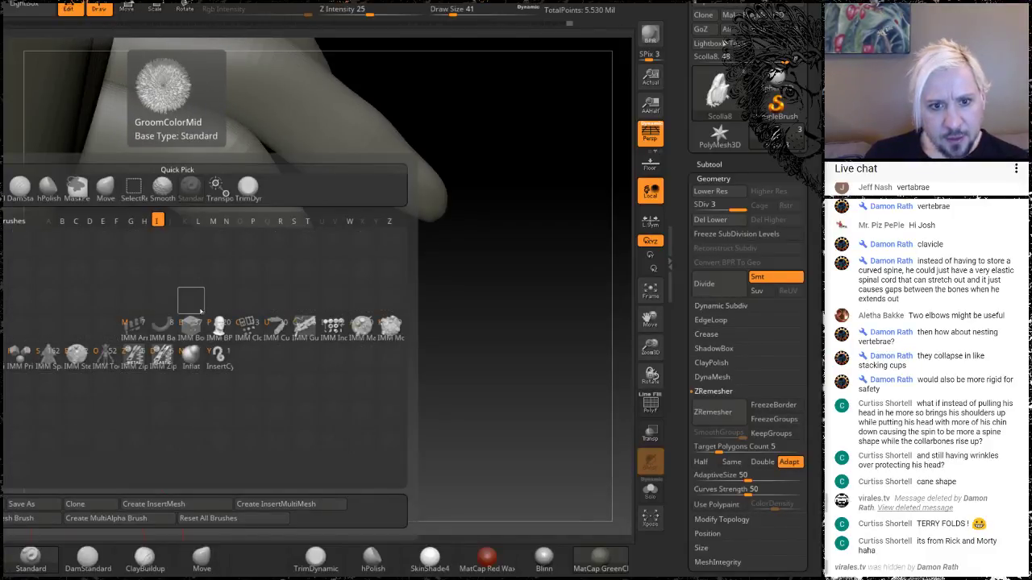
left_click(191, 358)
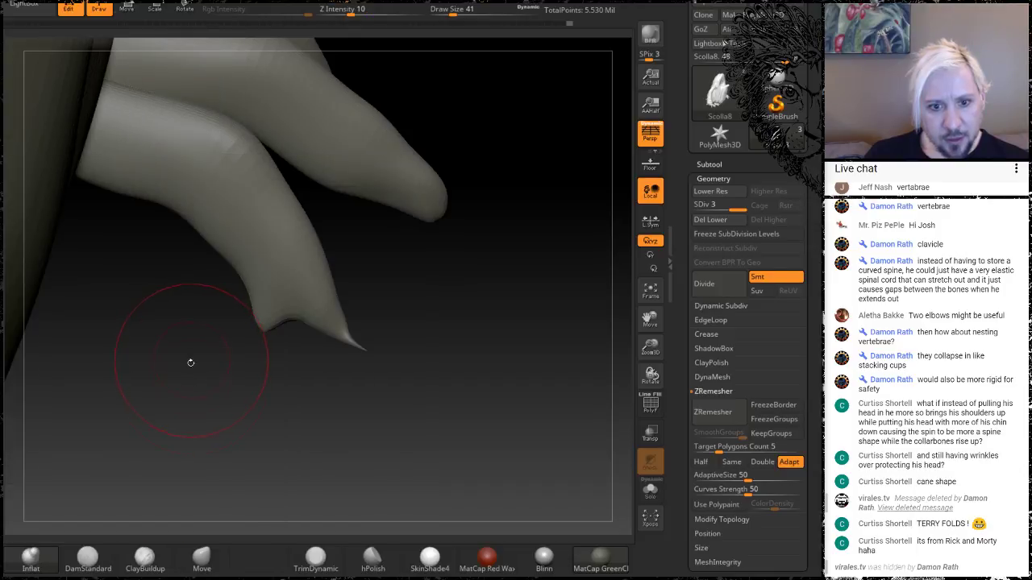
left_click_drag(366, 351, 339, 322)
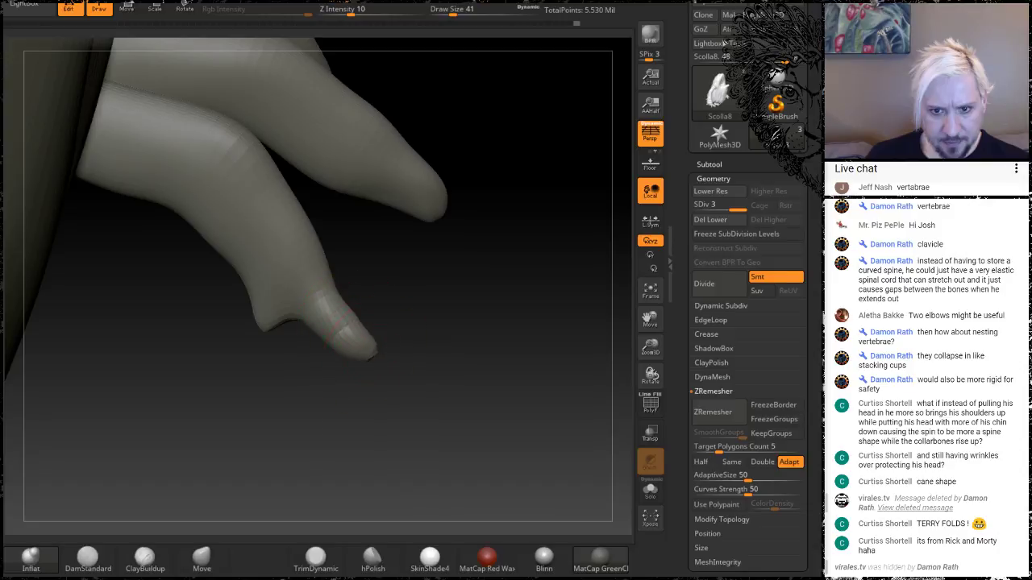
mouse_move(434, 343)
left_mouse_down()
mouse_move(355, 355)
mouse_move(444, 360)
left_mouse_up()
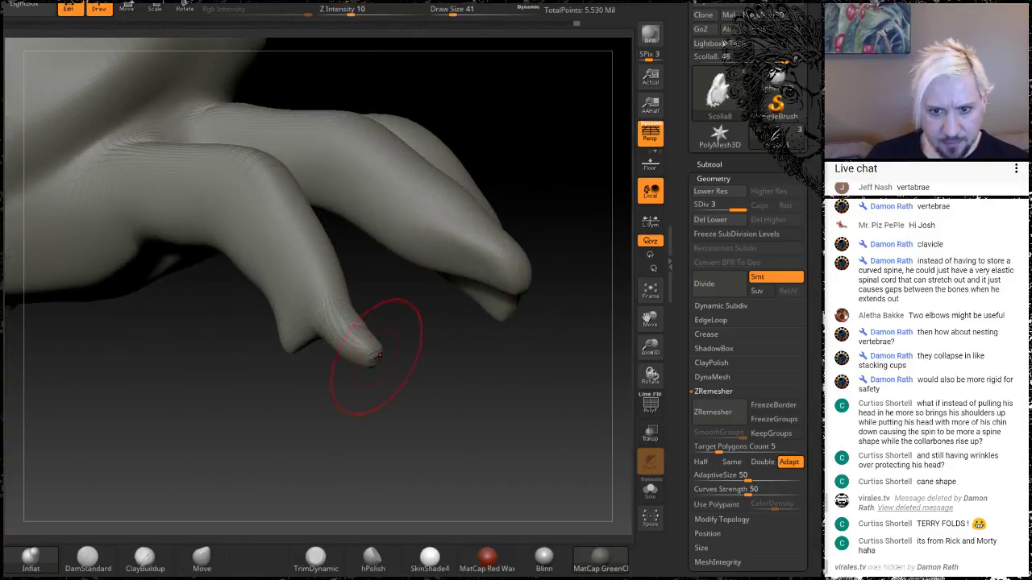
mouse_move(376, 347)
left_mouse_down()
mouse_move(374, 372)
mouse_move(374, 345)
mouse_move(310, 370)
left_mouse_up()
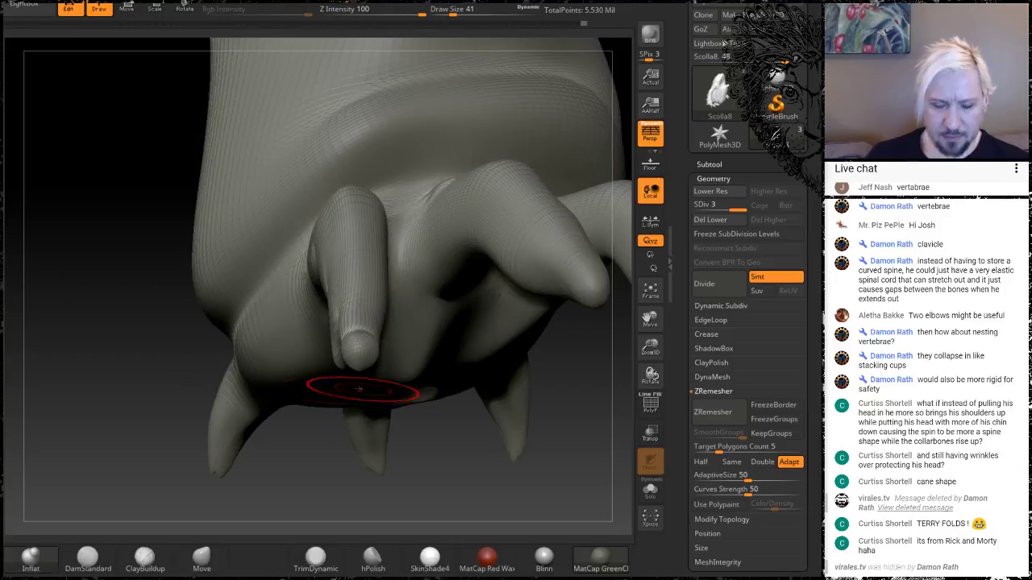
Smooth the inflated fingertip and the neighbouring parts of the finger from several sides
left_click_drag(61, 343, 160, 331)
left_click_drag(342, 332, 358, 355, "shift")
mouse_move(244, 355)
left_mouse_down("shift")
mouse_move(195, 422)
mouse_move(211, 392)
left_mouse_up("shift")
mouse_move(426, 339)
left_mouse_down()
mouse_move(516, 306)
mouse_move(471, 306)
mouse_move(513, 301)
left_mouse_up()
left_click_drag(303, 408, 347, 403, "shift")
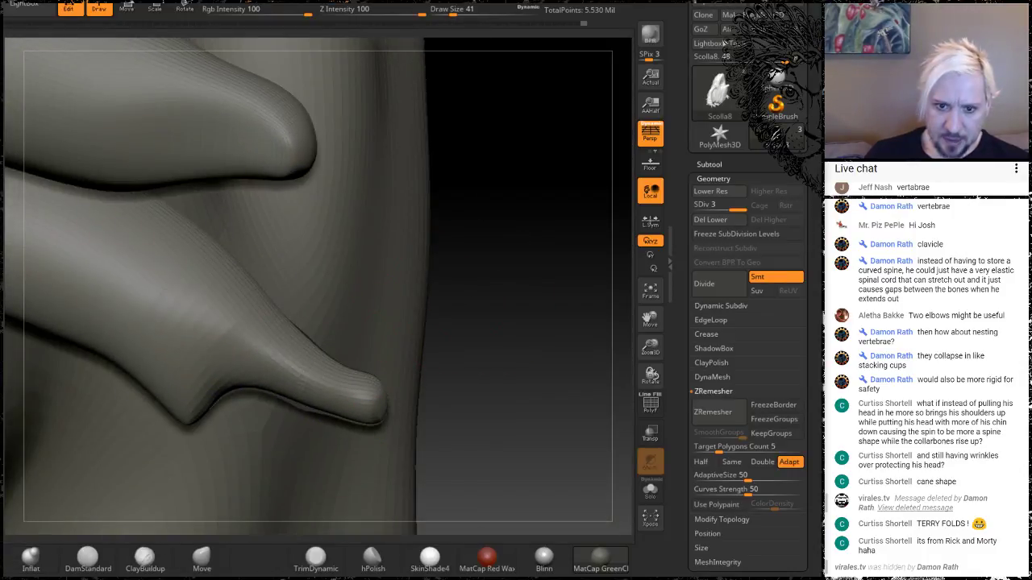
mouse_move(535, 390)
left_mouse_down("alt")
mouse_move(464, 168)
mouse_move(258, 300)
left_mouse_up("alt")
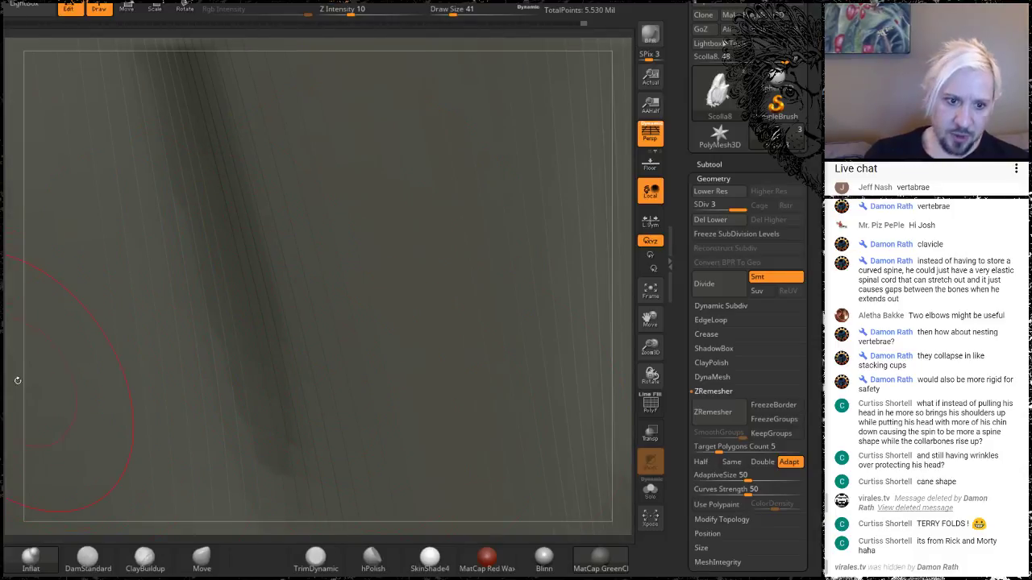
mouse_move(18, 380)
left_mouse_down()
mouse_move(56, 386)
mouse_move(90, 371)
mouse_move(175, 414)
mouse_move(142, 321)
mouse_move(219, 441)
mouse_move(282, 451)
mouse_move(229, 272)
left_mouse_up()
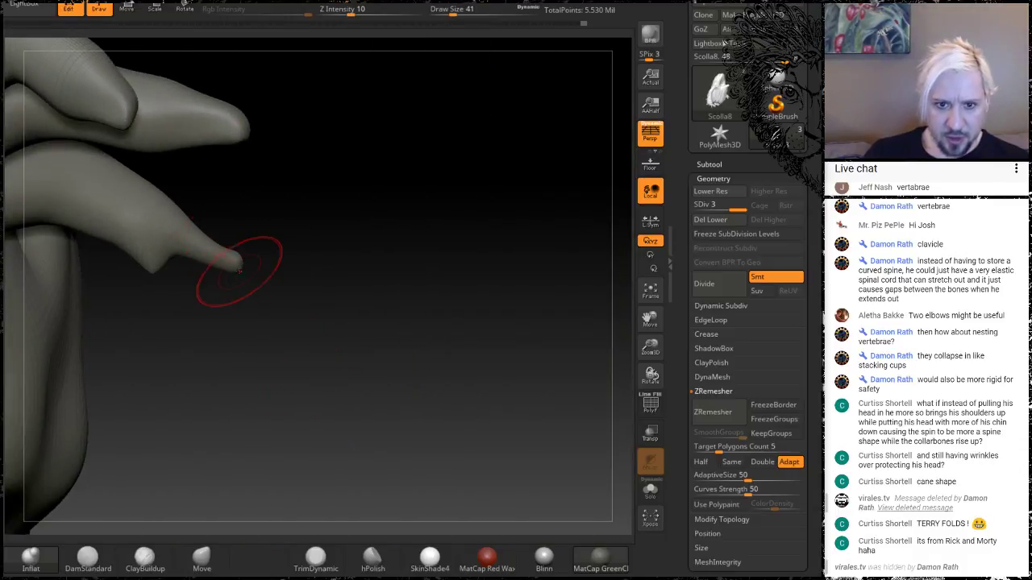
key("ctrl+z")
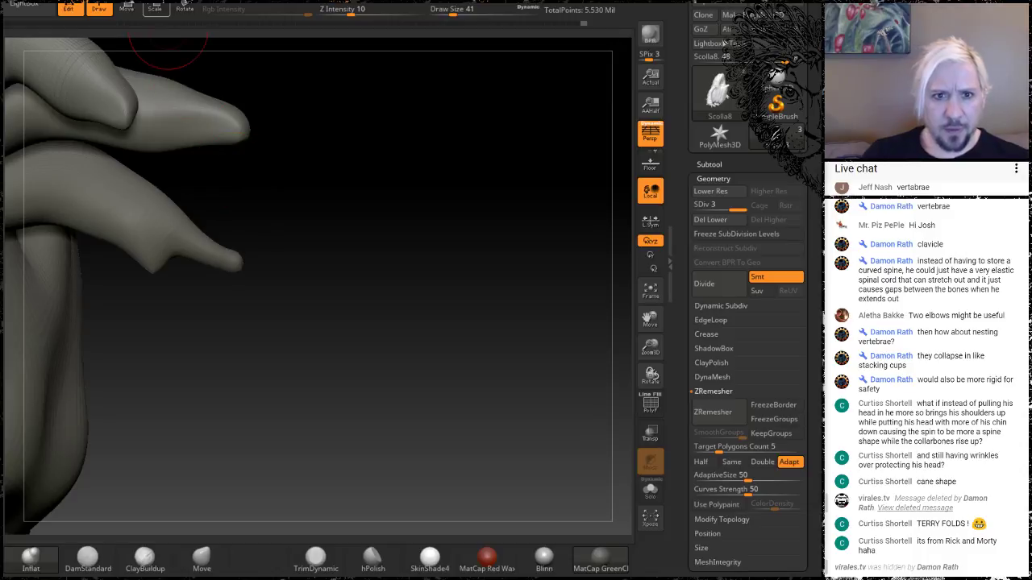
Bend the finger's narrow tip downward with the Move brush and adjust its shape from the side and front
left_click(201, 558)
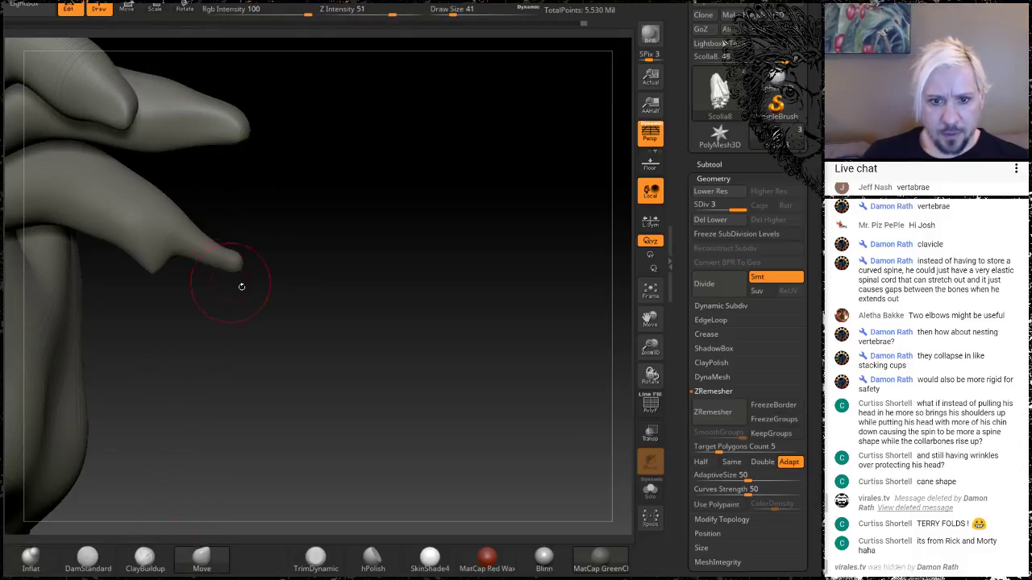
mouse_move(241, 286)
left_mouse_down()
mouse_move(270, 311)
mouse_move(242, 283)
left_mouse_up()
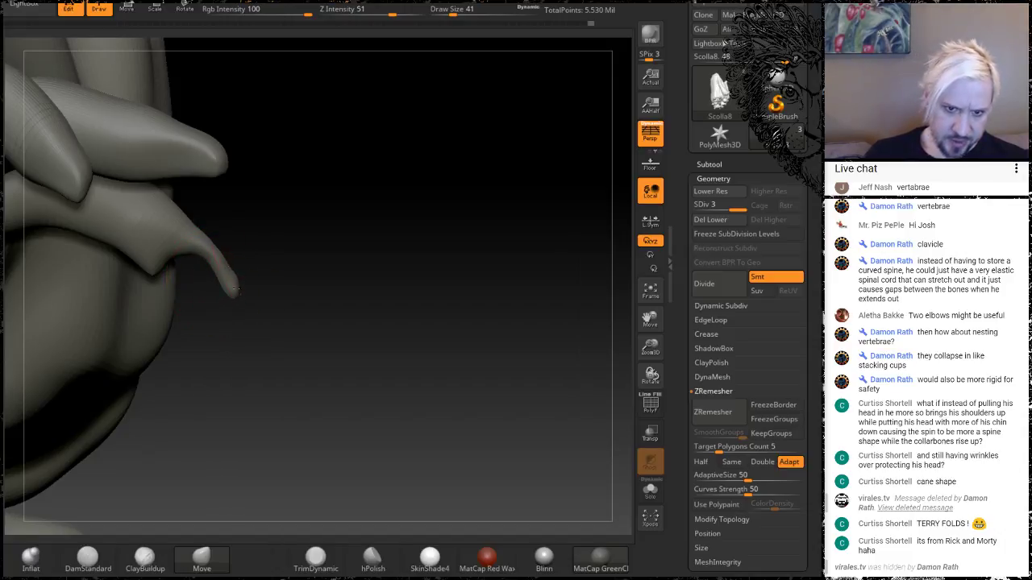
left_click_drag(223, 280, 228, 275)
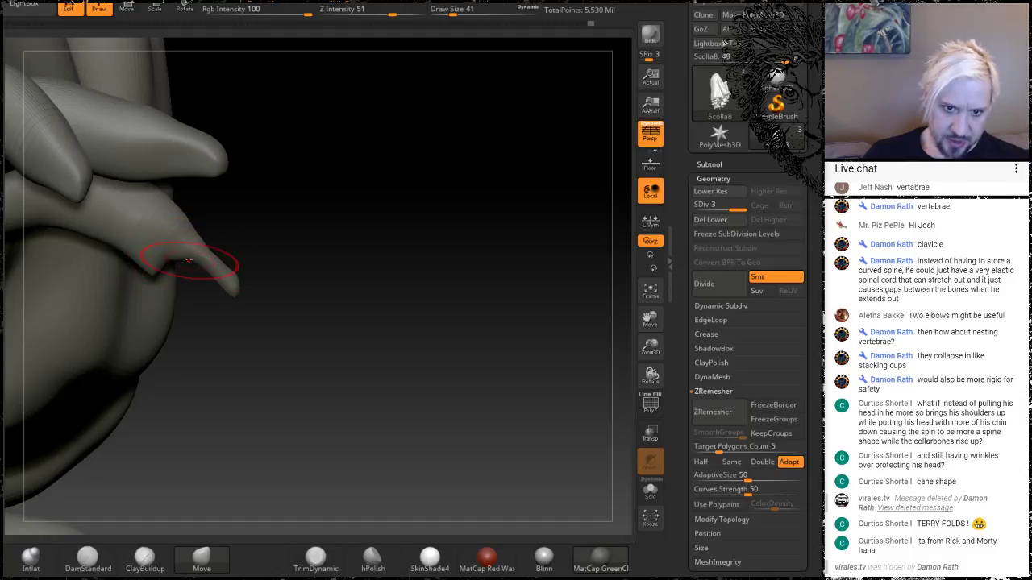
left_click_drag(288, 237, 237, 337)
left_click_drag(184, 399, 186, 453)
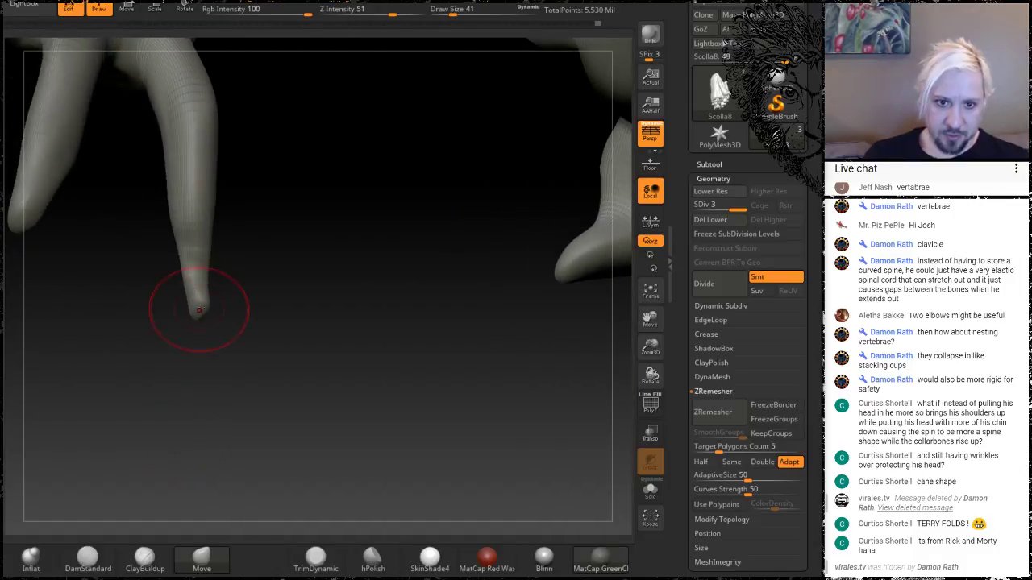
mouse_move(260, 334)
left_mouse_down()
mouse_move(278, 271)
mouse_move(352, 341)
mouse_move(369, 342)
mouse_move(306, 306)
mouse_move(328, 392)
mouse_move(362, 358)
mouse_move(288, 438)
mouse_move(348, 372)
mouse_move(318, 350)
mouse_move(329, 355)
mouse_move(323, 364)
left_mouse_up()
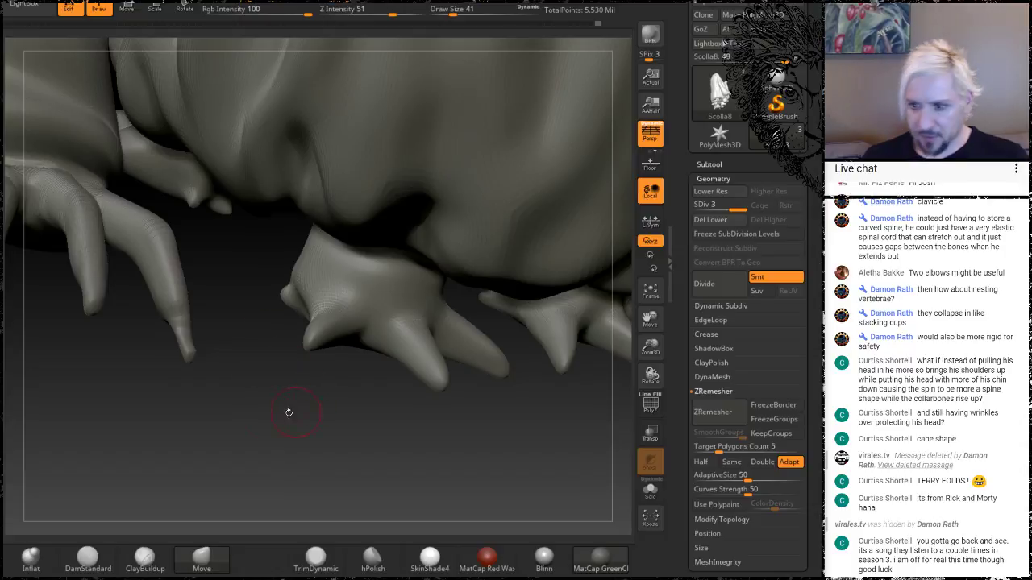
Show the Scolla2_1 head and Merged_PM3D_Sphere3D_2 eye subtools together with the body and inspect the whole creature from the front and side
mouse_move(285, 440)
left_mouse_down("alt")
mouse_move(149, 160)
mouse_move(521, 249)
mouse_move(452, 323)
mouse_move(388, 354)
mouse_move(496, 294)
mouse_move(478, 232)
mouse_move(425, 263)
mouse_move(420, 278)
mouse_move(451, 286)
mouse_move(437, 275)
mouse_move(428, 303)
mouse_move(475, 334)
mouse_move(508, 306)
left_mouse_up("alt")
left_click_drag(451, 266, 504, 224)
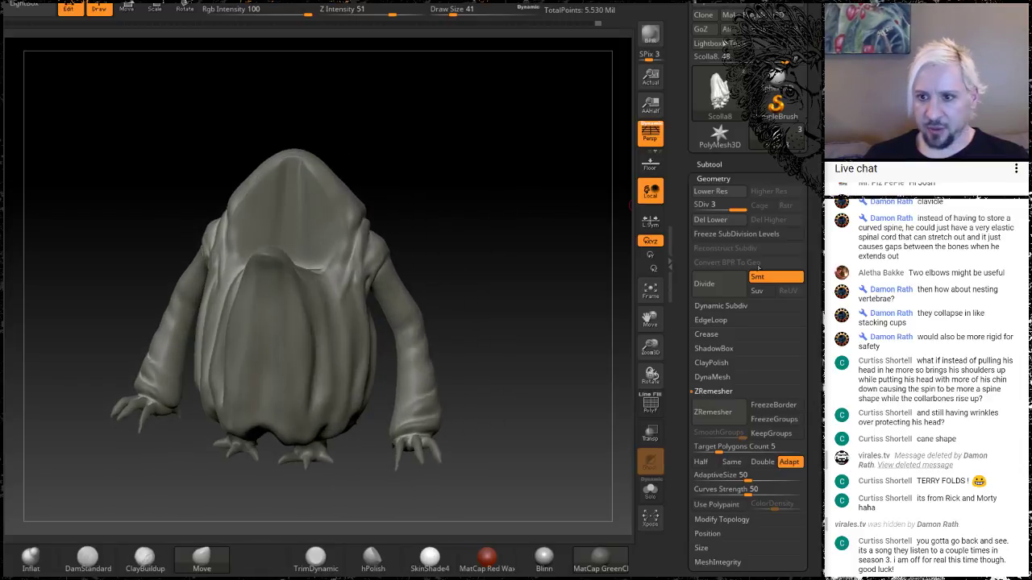
left_click(707, 165)
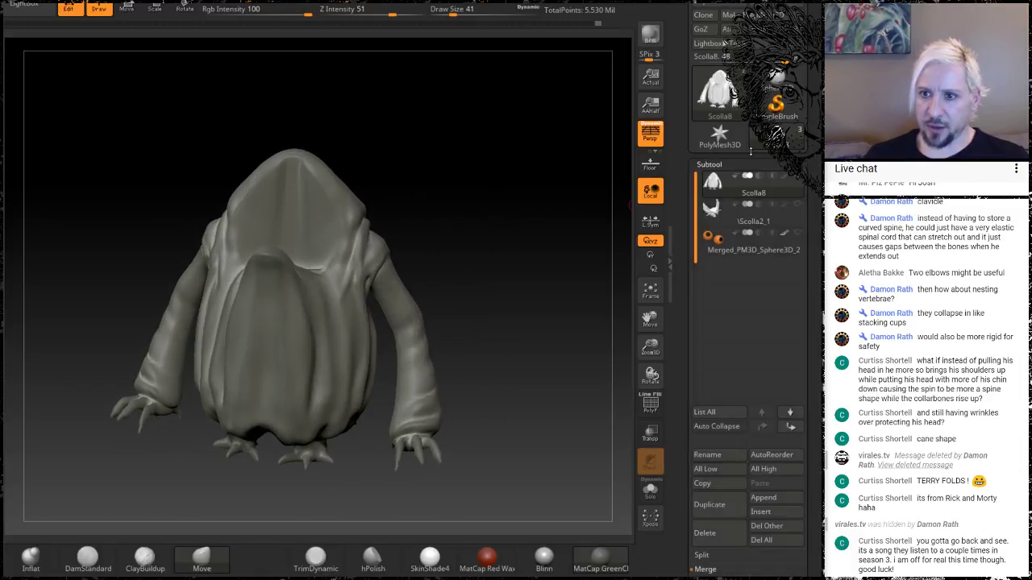
left_click(797, 205)
left_click(797, 232)
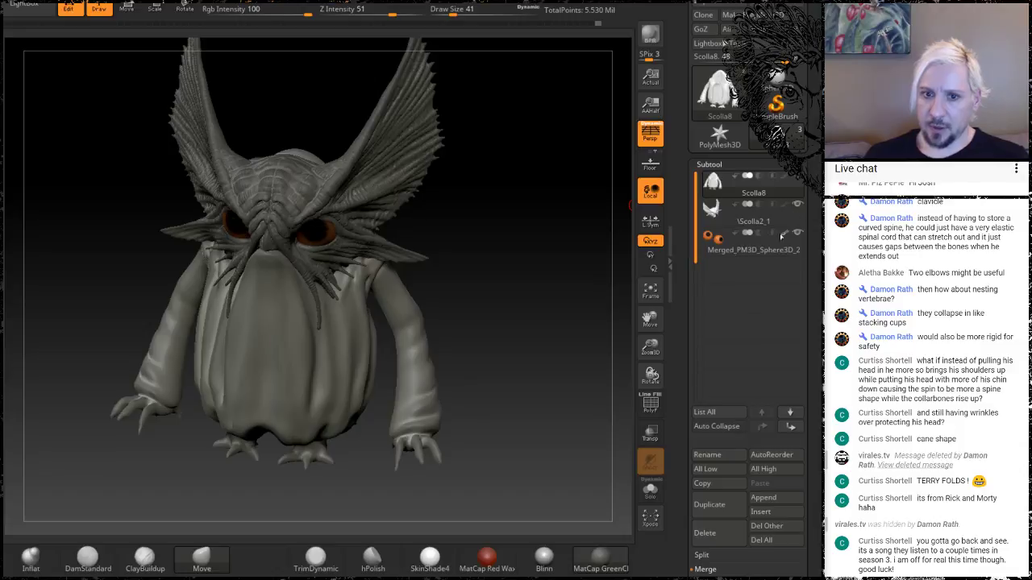
mouse_move(505, 356)
left_mouse_down()
mouse_move(511, 339)
mouse_move(504, 351)
mouse_move(433, 362)
mouse_move(530, 352)
mouse_move(492, 321)
left_mouse_up()
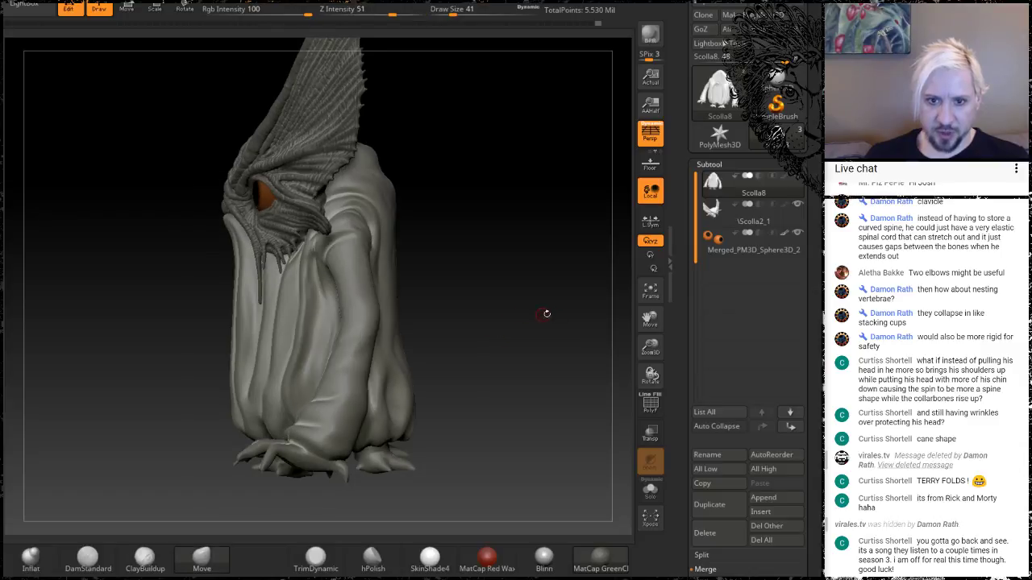
mouse_move(539, 359)
left_mouse_down()
mouse_move(476, 365)
mouse_move(579, 345)
left_mouse_up()
left_click_drag(569, 298, 427, 305, "alt")
mouse_move(427, 304)
left_mouse_down()
mouse_move(385, 309)
mouse_move(452, 301)
mouse_move(402, 306)
mouse_move(420, 294)
mouse_move(421, 317)
mouse_move(391, 320)
left_mouse_up()
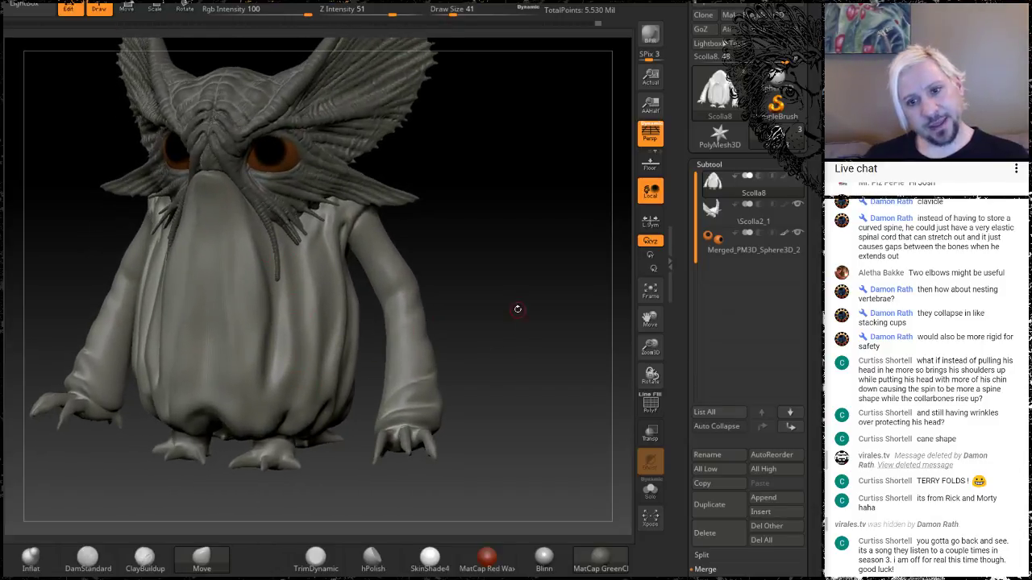
mouse_move(519, 309)
left_mouse_down()
mouse_move(486, 313)
mouse_move(479, 328)
mouse_move(444, 322)
mouse_move(506, 307)
mouse_move(481, 296)
left_mouse_up()
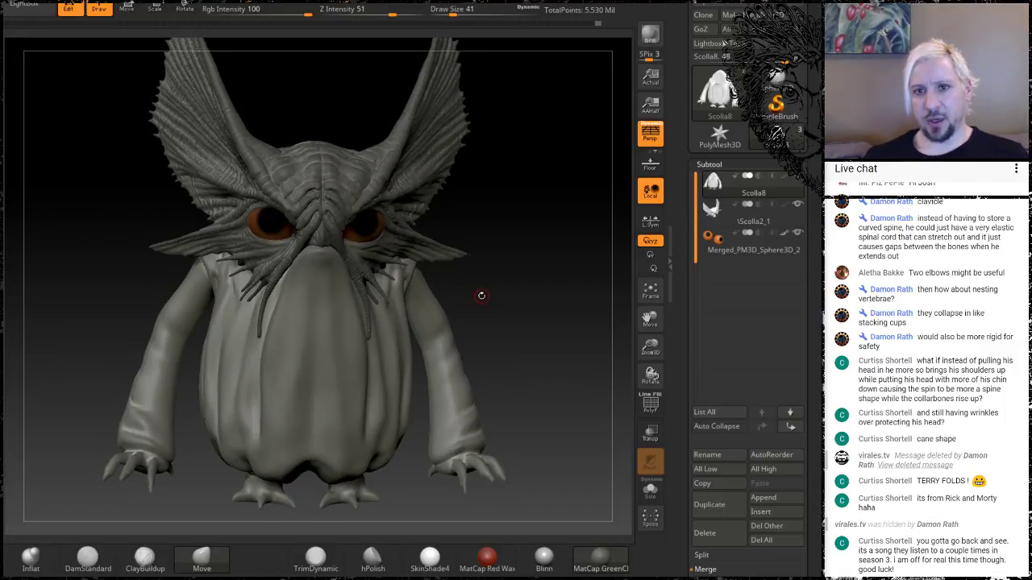